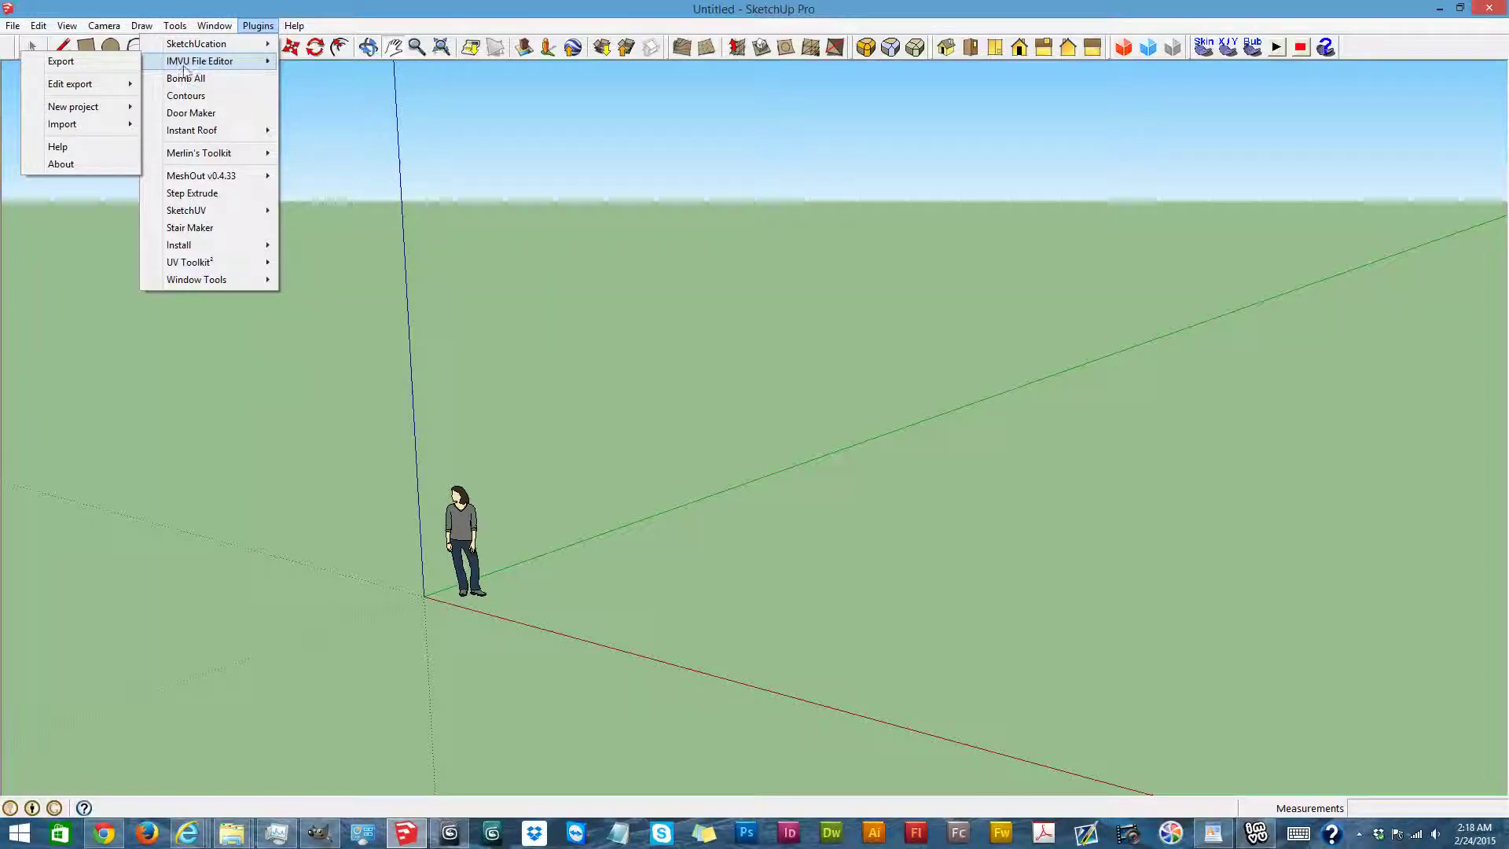
Create a new female project with the IMVU File Editor plugin
{"action": "mouse_move", "coordinate": [100, 112]}
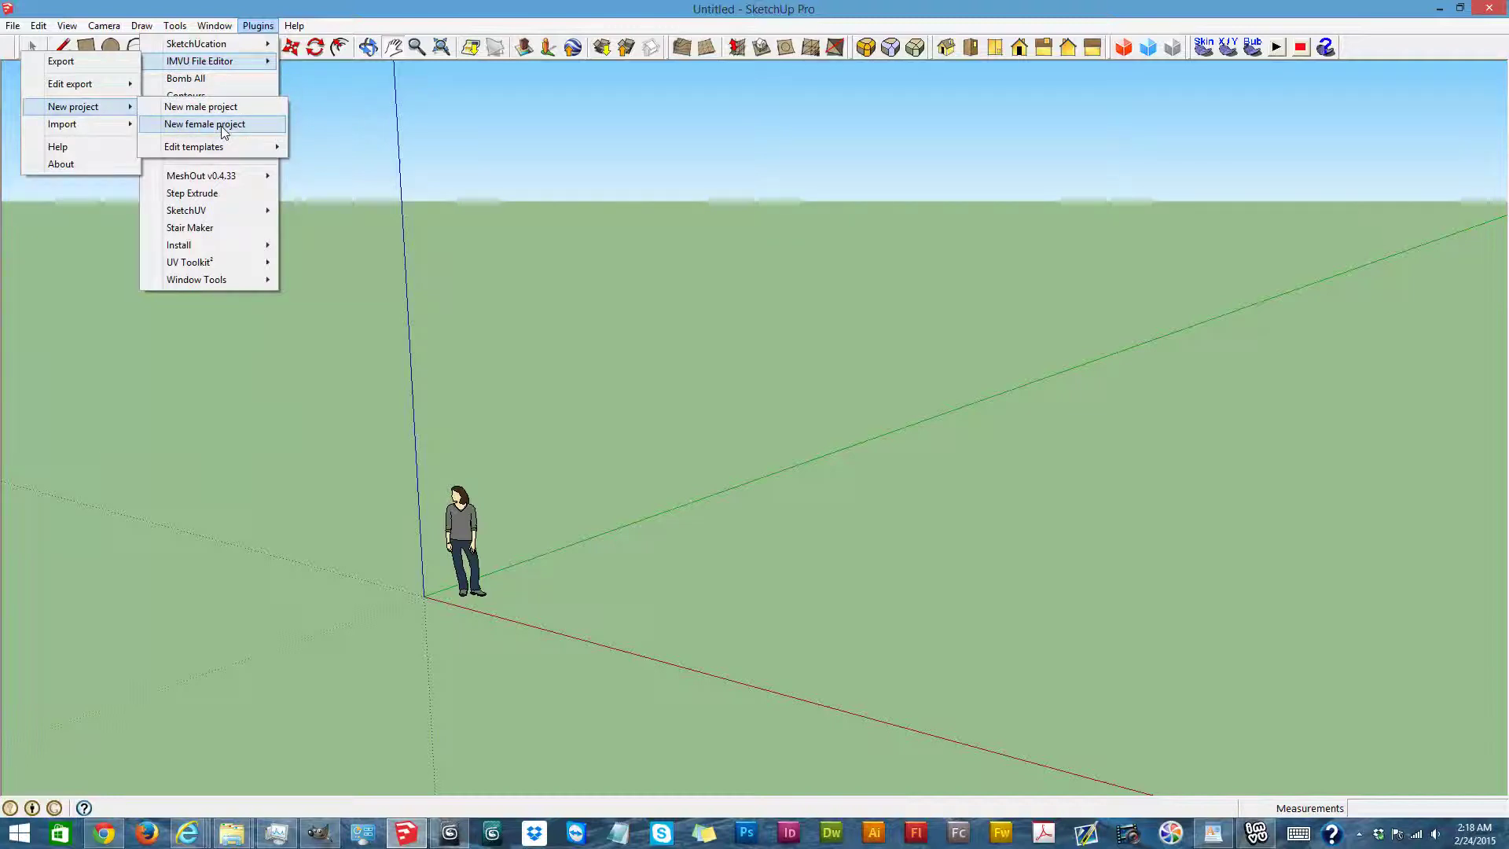
{"action": "left_click", "coordinate": [222, 127]}
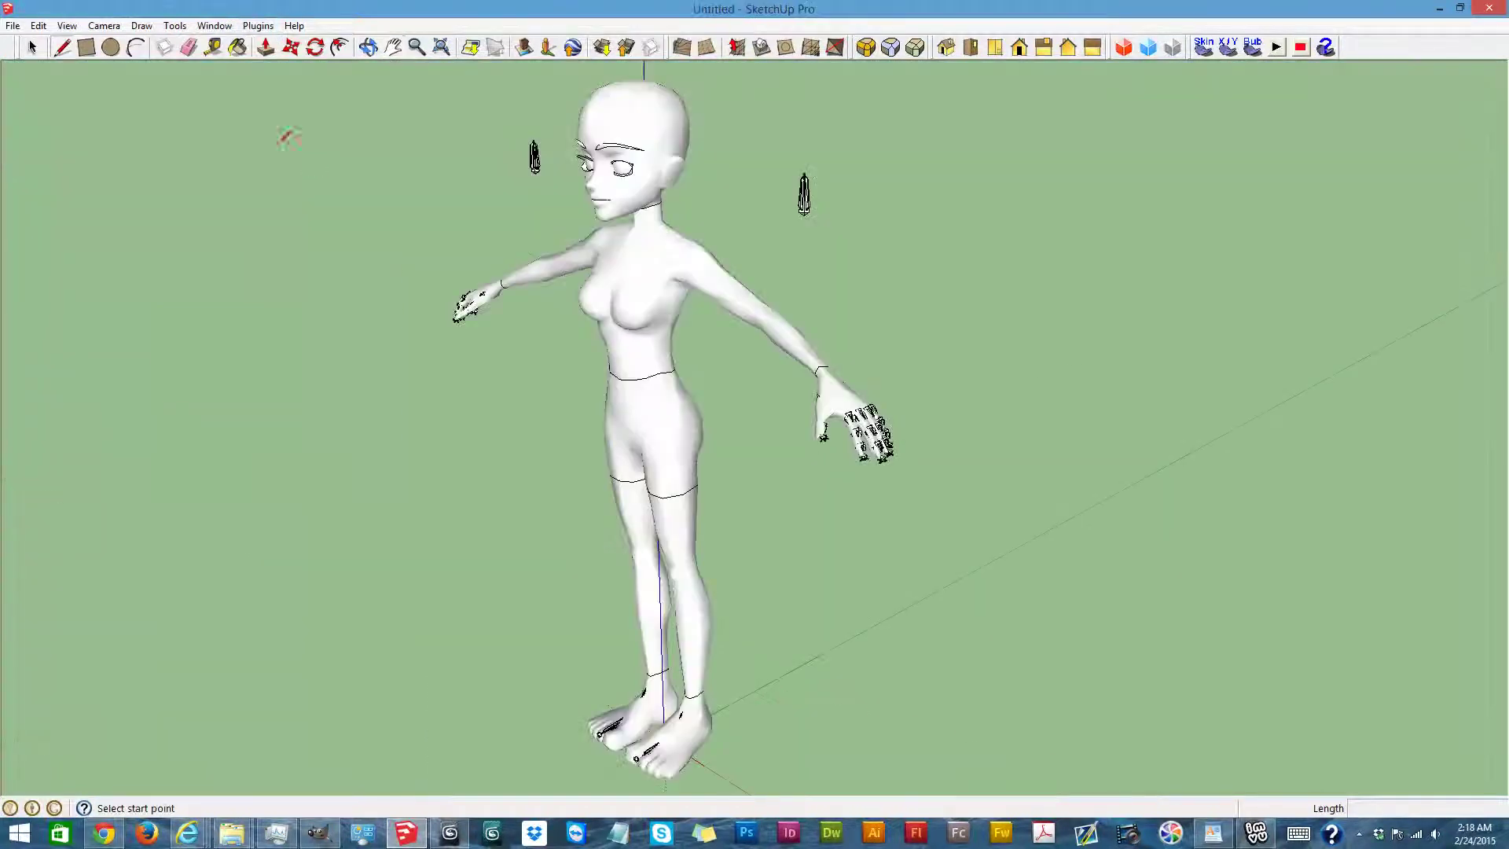
{"action": "scroll", "coordinate": [406, 365], "scroll_direction": "down", "scroll_amount": 10}
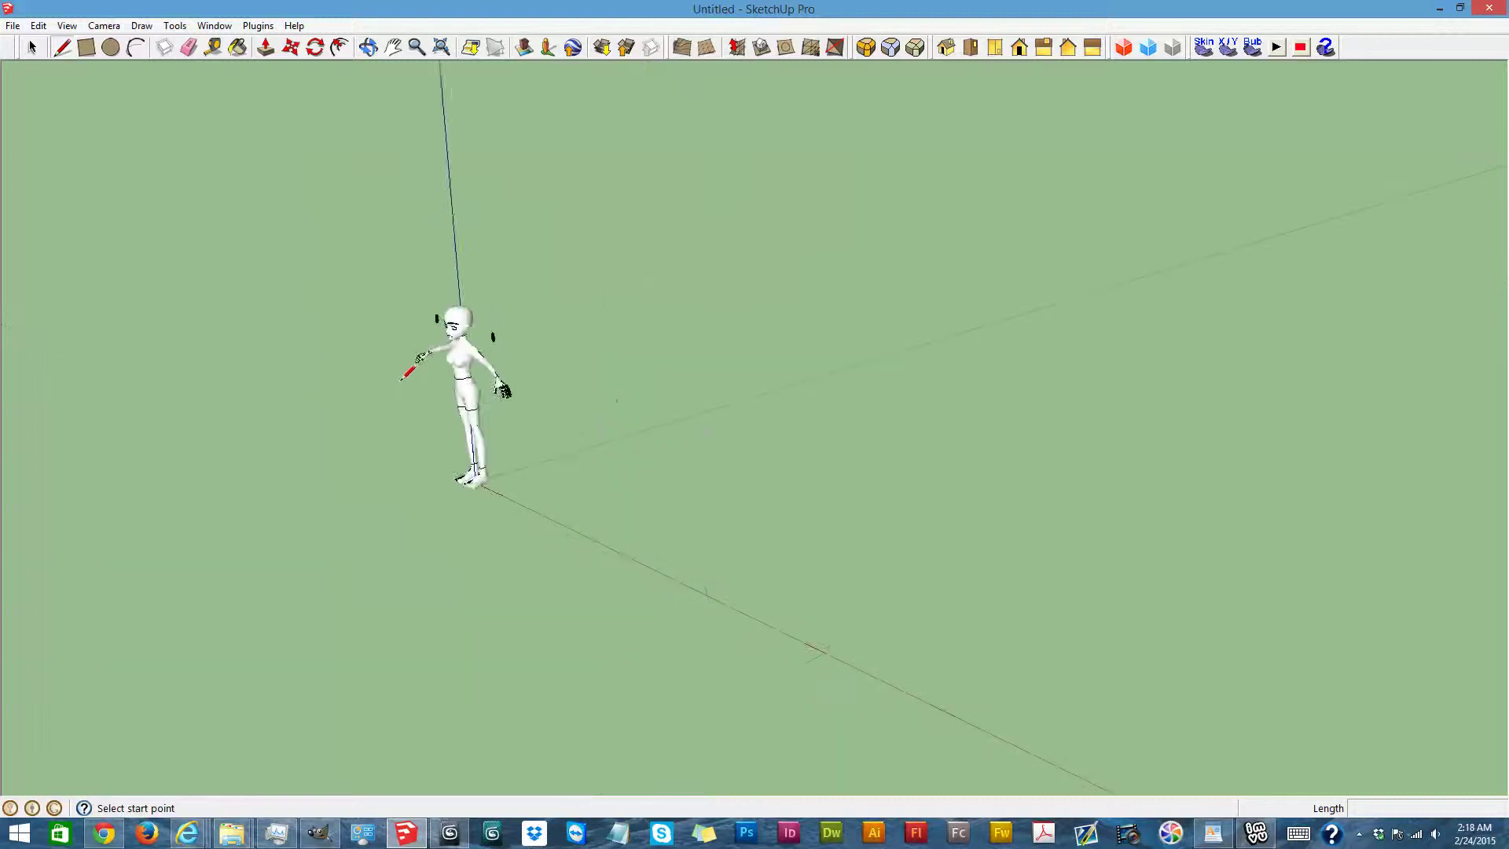
{"action": "scroll", "coordinate": [1022, 221], "scroll_direction": "up", "scroll_amount": 3}
{"action": "scroll", "coordinate": [1022, 221], "scroll_direction": "down", "scroll_amount": 3}
{"action": "scroll", "coordinate": [990, 222], "scroll_direction": "down", "scroll_amount": 2}
{"action": "scroll", "coordinate": [897, 222], "scroll_direction": "up", "scroll_amount": 1}
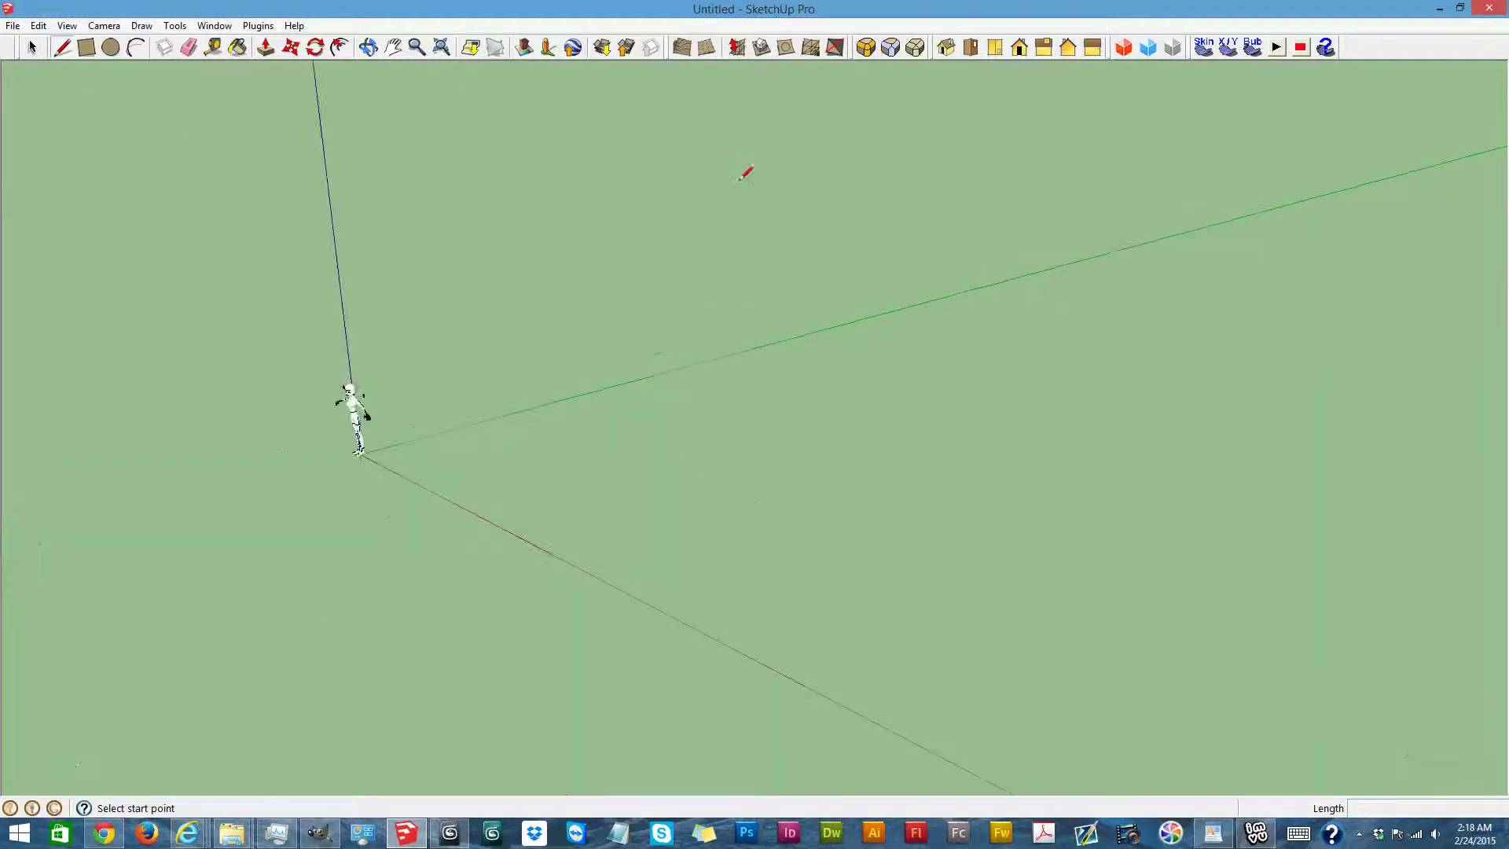
Create a rectangular box for the room at position 0, 0, 0, keeping the default dimensions
{"action": "left_click", "coordinate": [369, 47]}
{"action": "left_click_drag", "start_coordinate": [394, 162], "coordinate": [731, 155]}
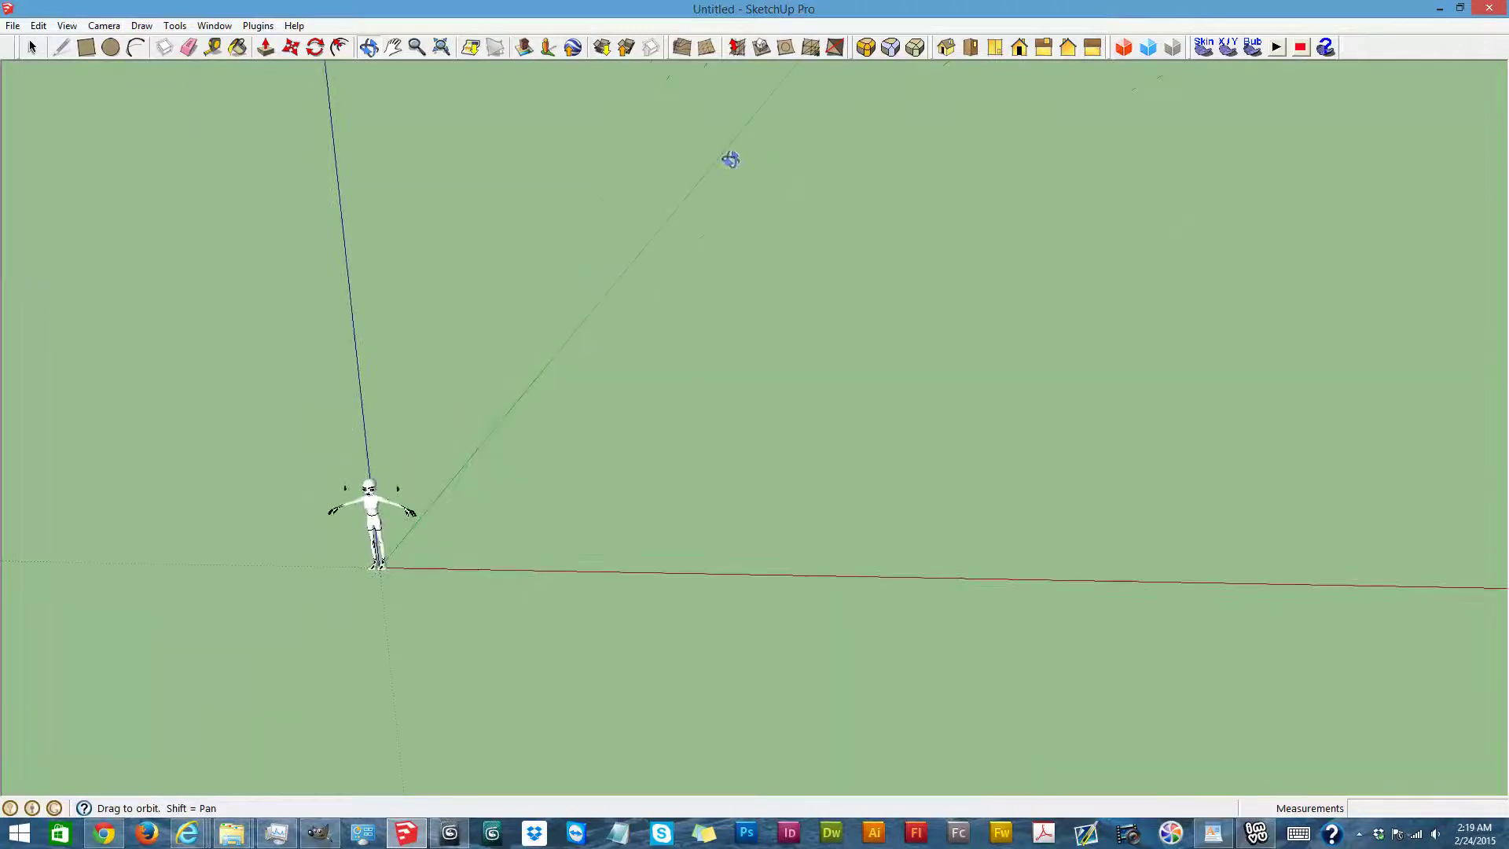
{"action": "scroll", "coordinate": [964, 299], "scroll_direction": "up", "scroll_amount": 1}
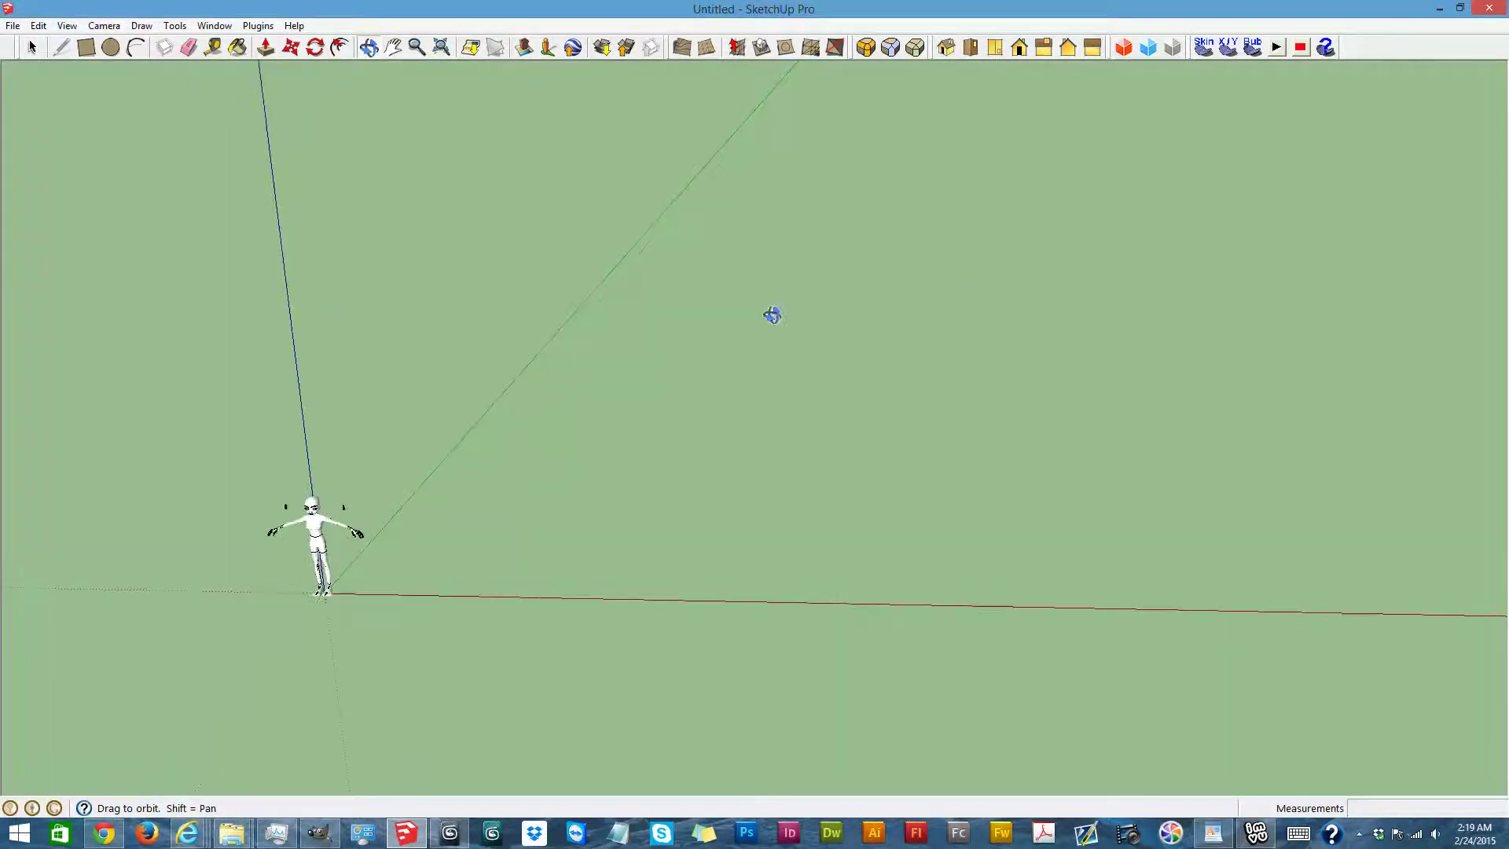
{"action": "key", "text": "r"}
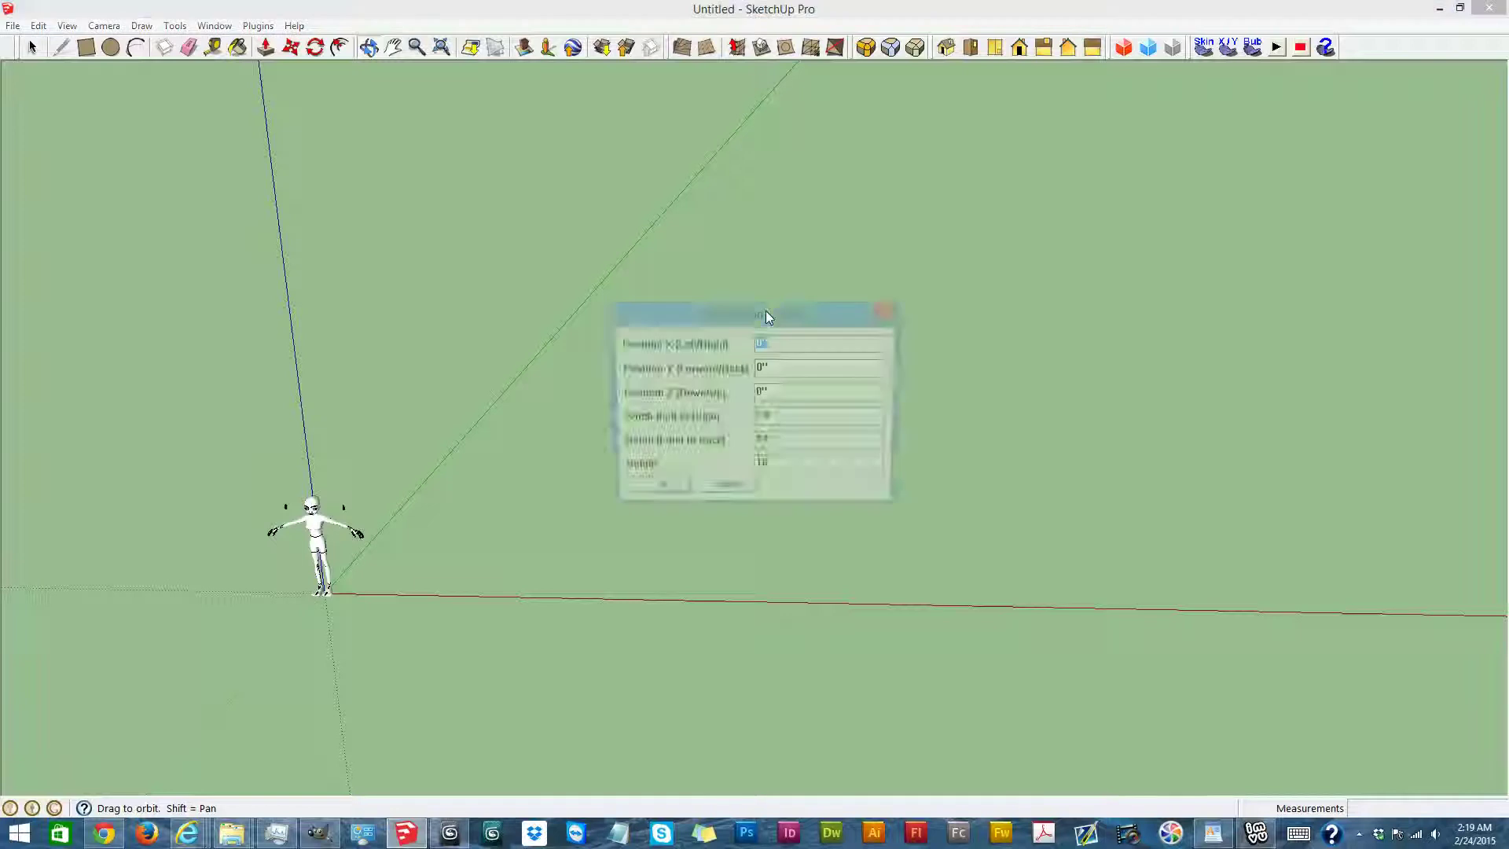
{"action": "left_click", "coordinate": [653, 494]}
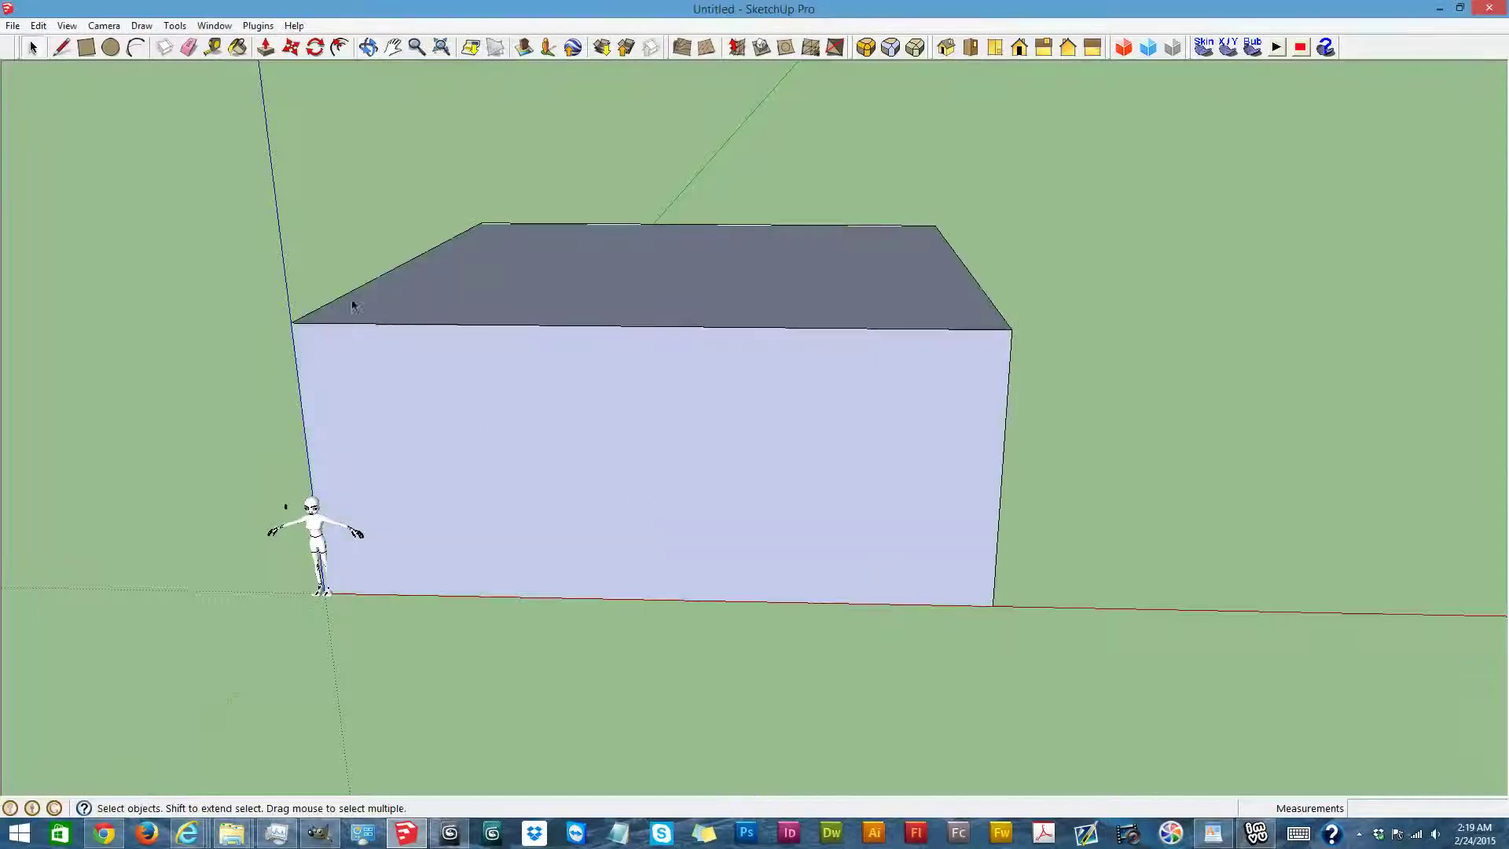
Explode the box group and delete its top face to open up the room
{"action": "right_click", "coordinate": [618, 294]}
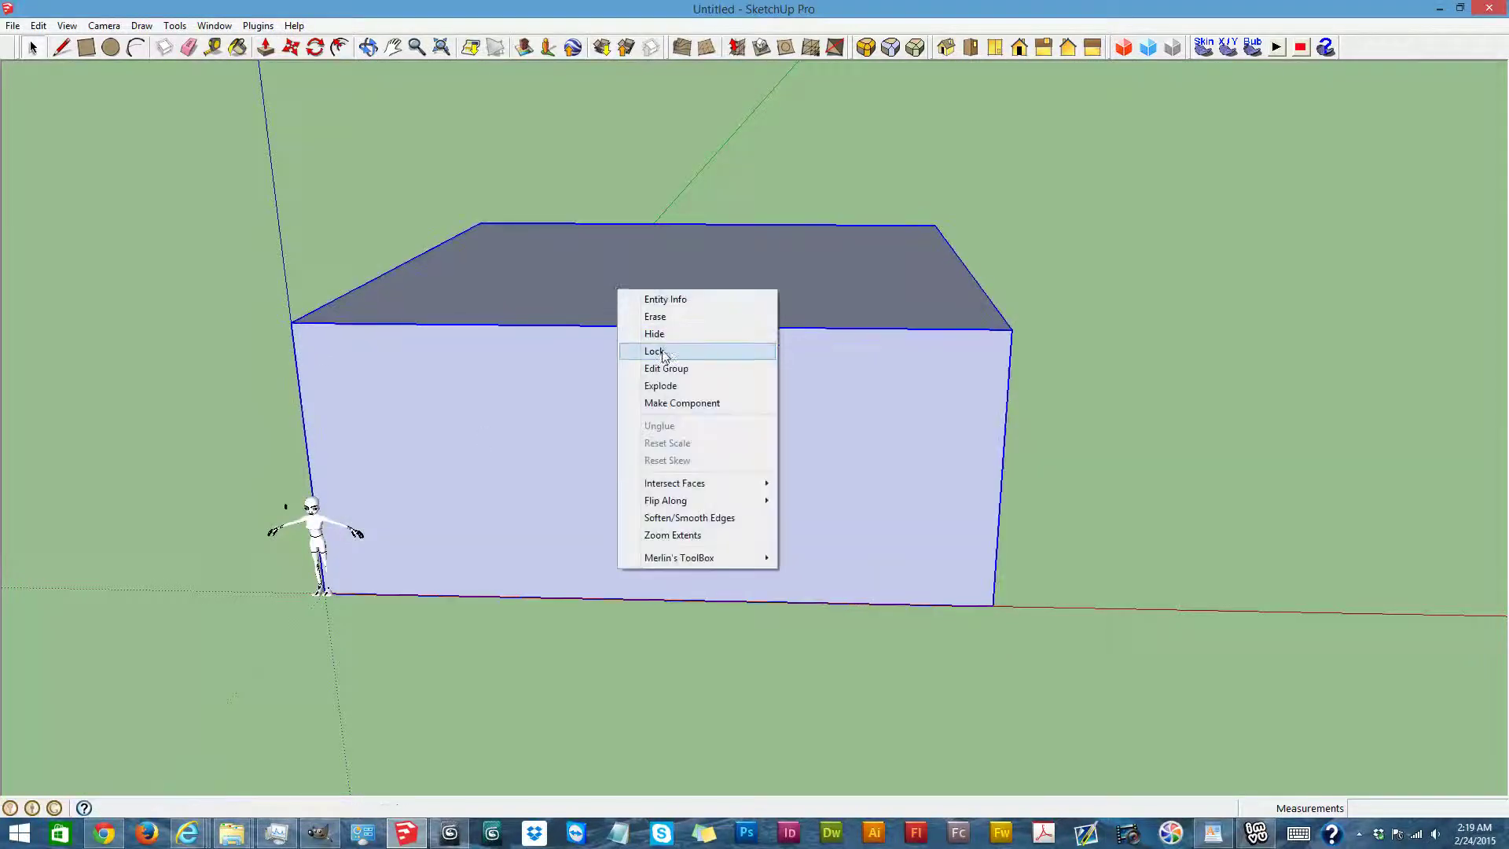
{"action": "left_click", "coordinate": [664, 386]}
{"action": "left_click", "coordinate": [669, 267]}
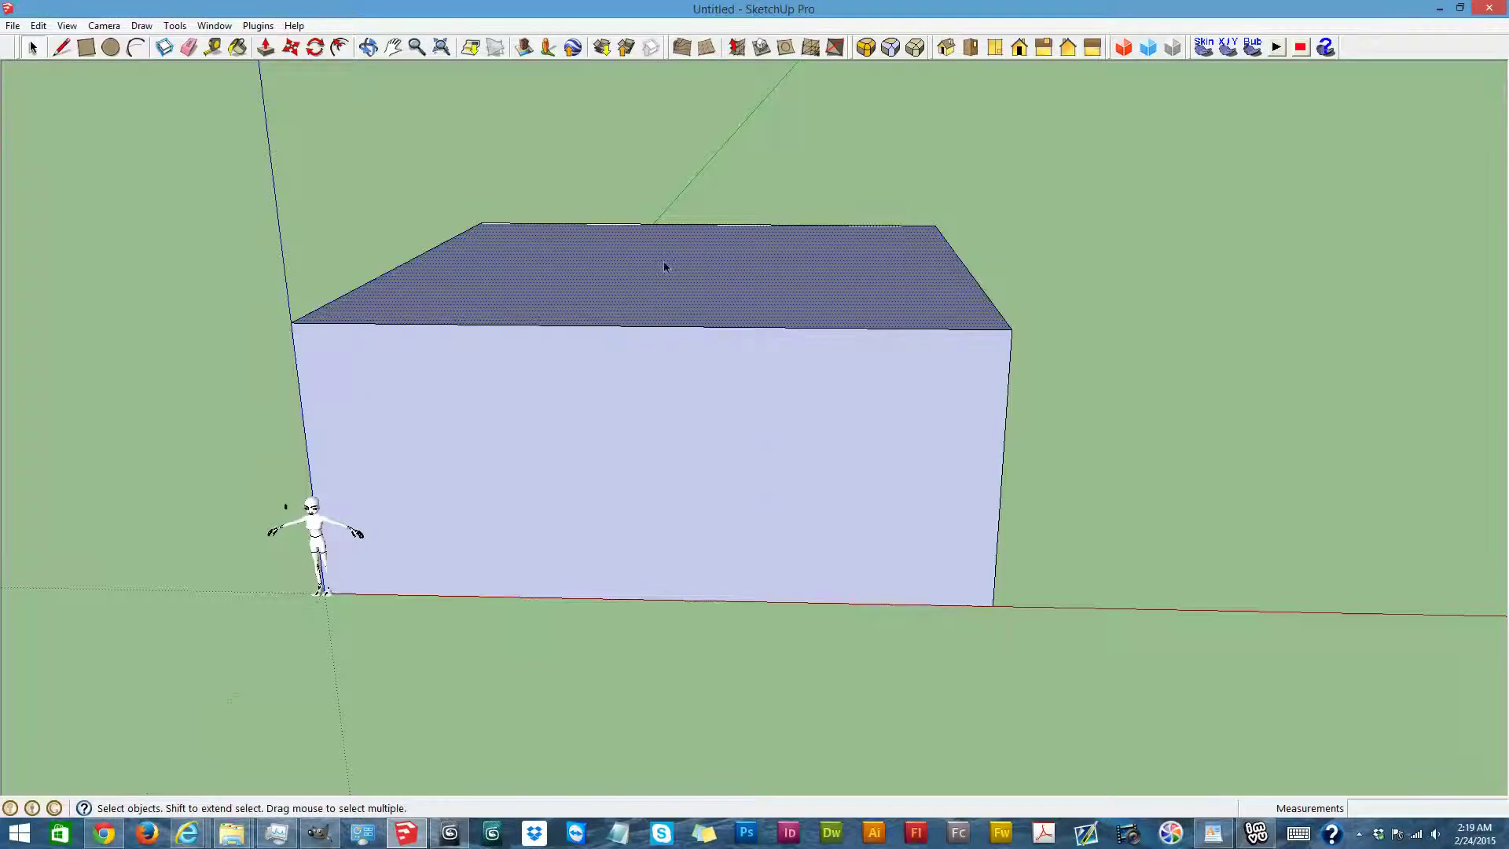
{"action": "key", "text": "Delete"}
Draw a long, narrow rectangle on the room's floor, starting at the far-left inner corner and running along the back wall
{"action": "left_click", "coordinate": [370, 49]}
{"action": "left_click_drag", "start_coordinate": [708, 364], "coordinate": [1082, 341]}
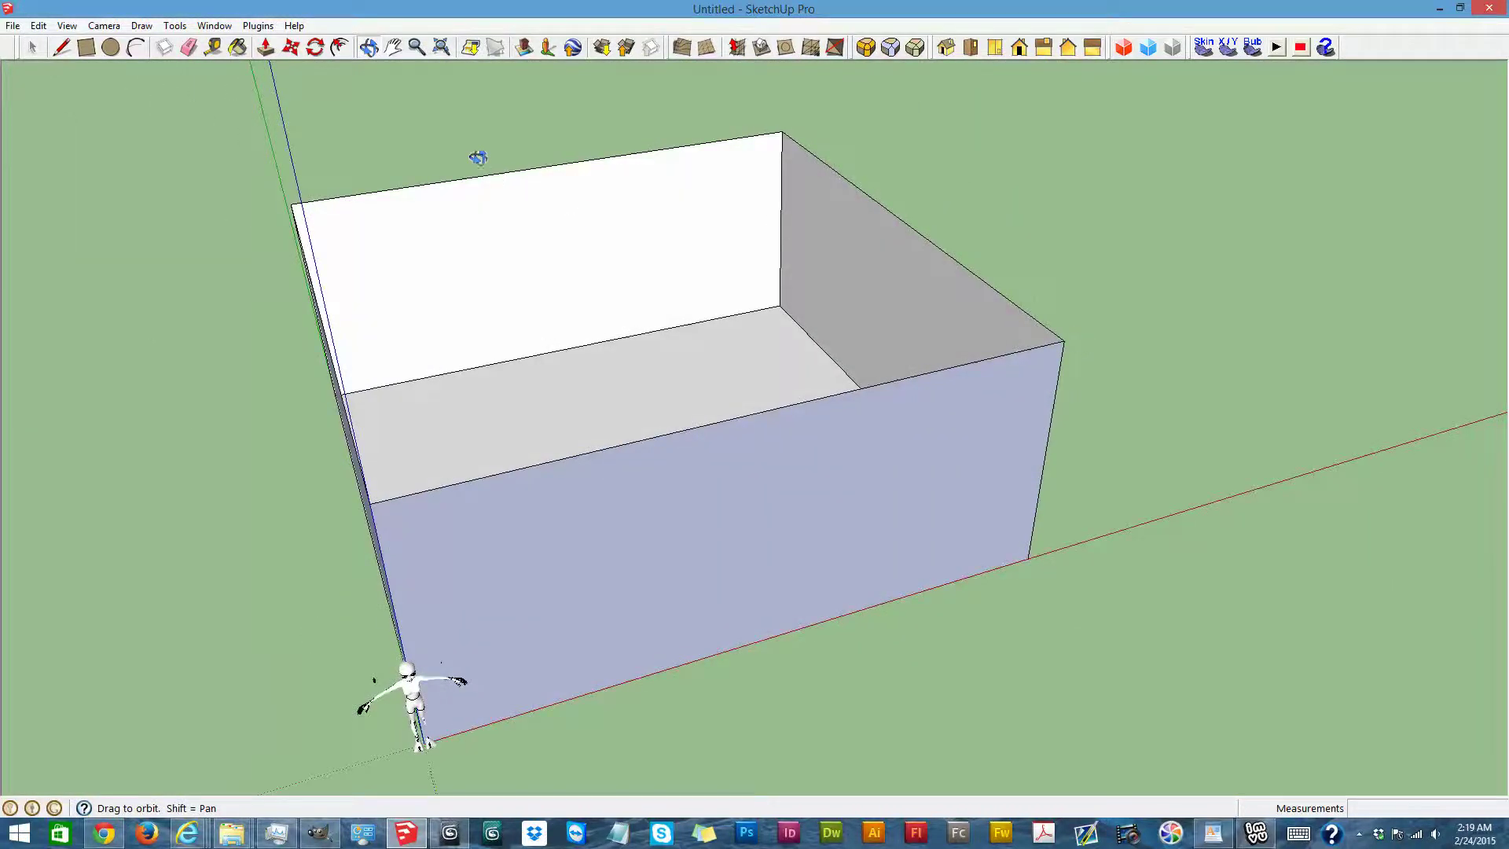
{"action": "scroll", "coordinate": [478, 158], "scroll_direction": "up", "scroll_amount": 3}
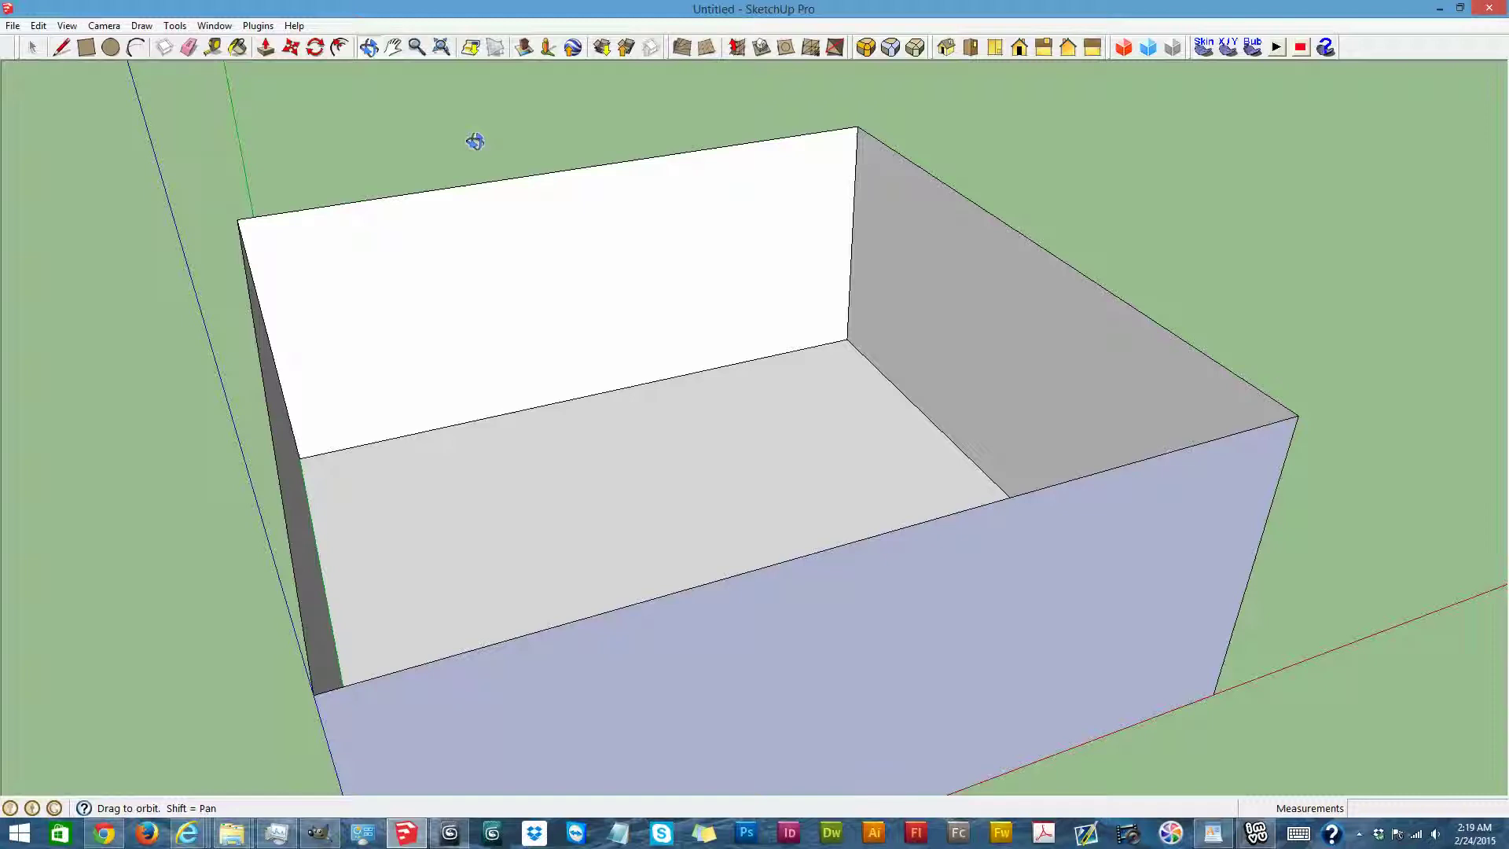
{"action": "left_click_drag", "start_coordinate": [1266, 353], "coordinate": [1067, 477]}
{"action": "scroll", "coordinate": [380, 142], "scroll_direction": "up", "scroll_amount": 3}
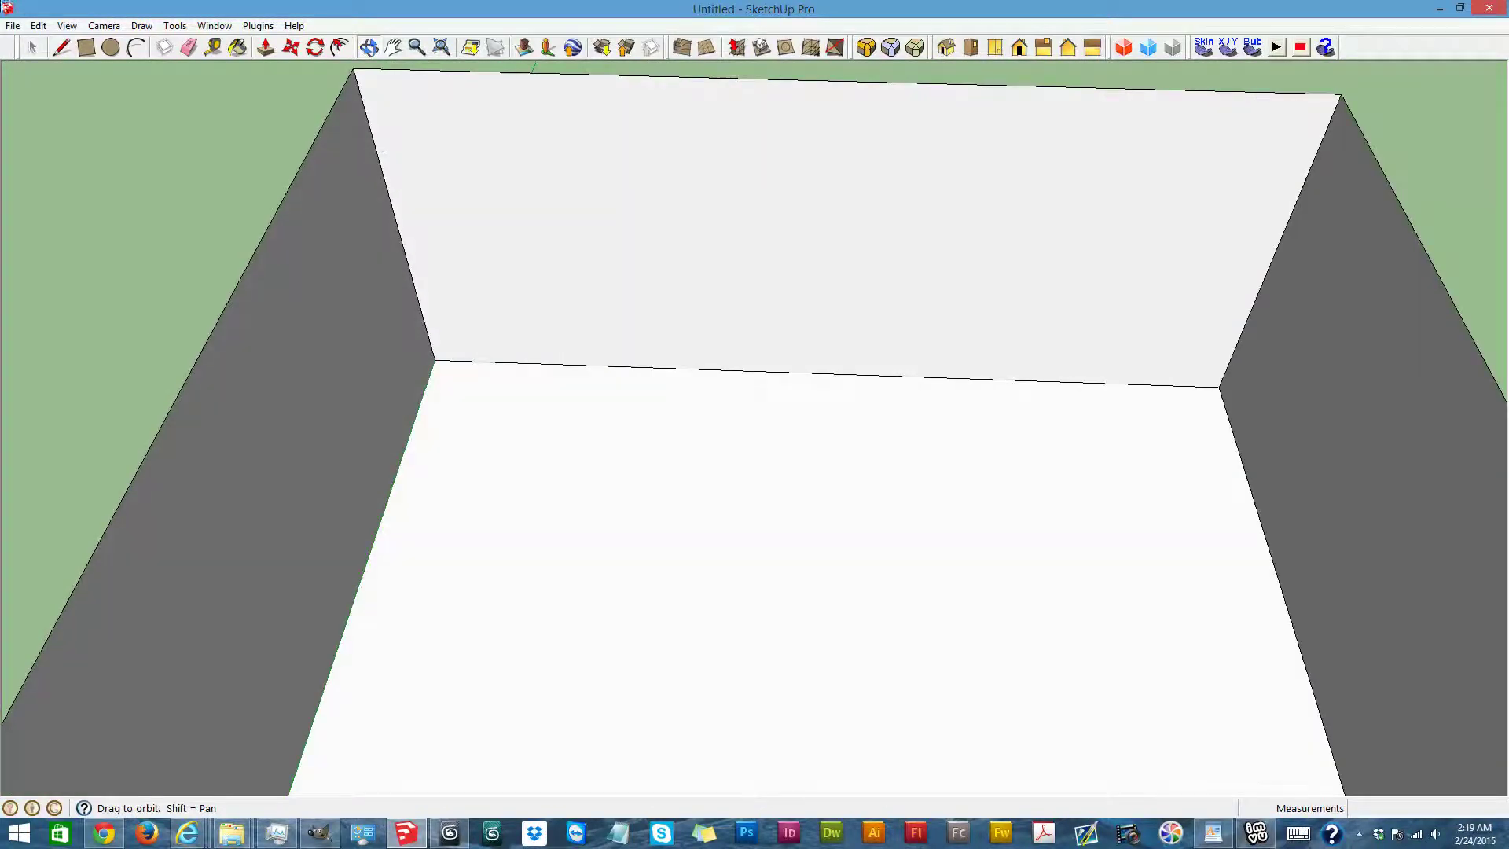
{"action": "left_click", "coordinate": [62, 48]}
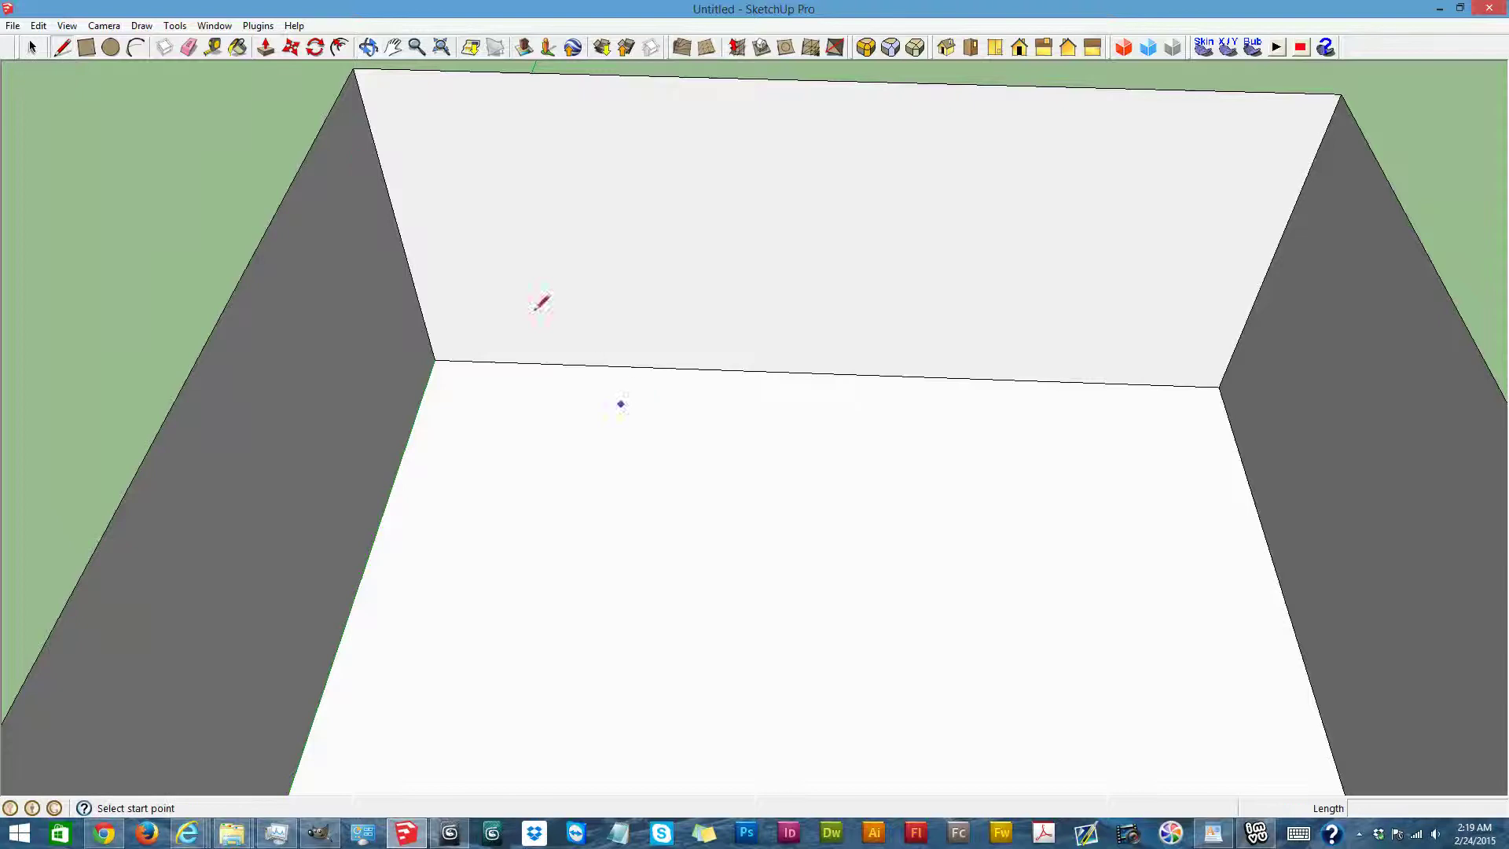
{"action": "scroll", "coordinate": [479, 331], "scroll_direction": "up", "scroll_amount": 1}
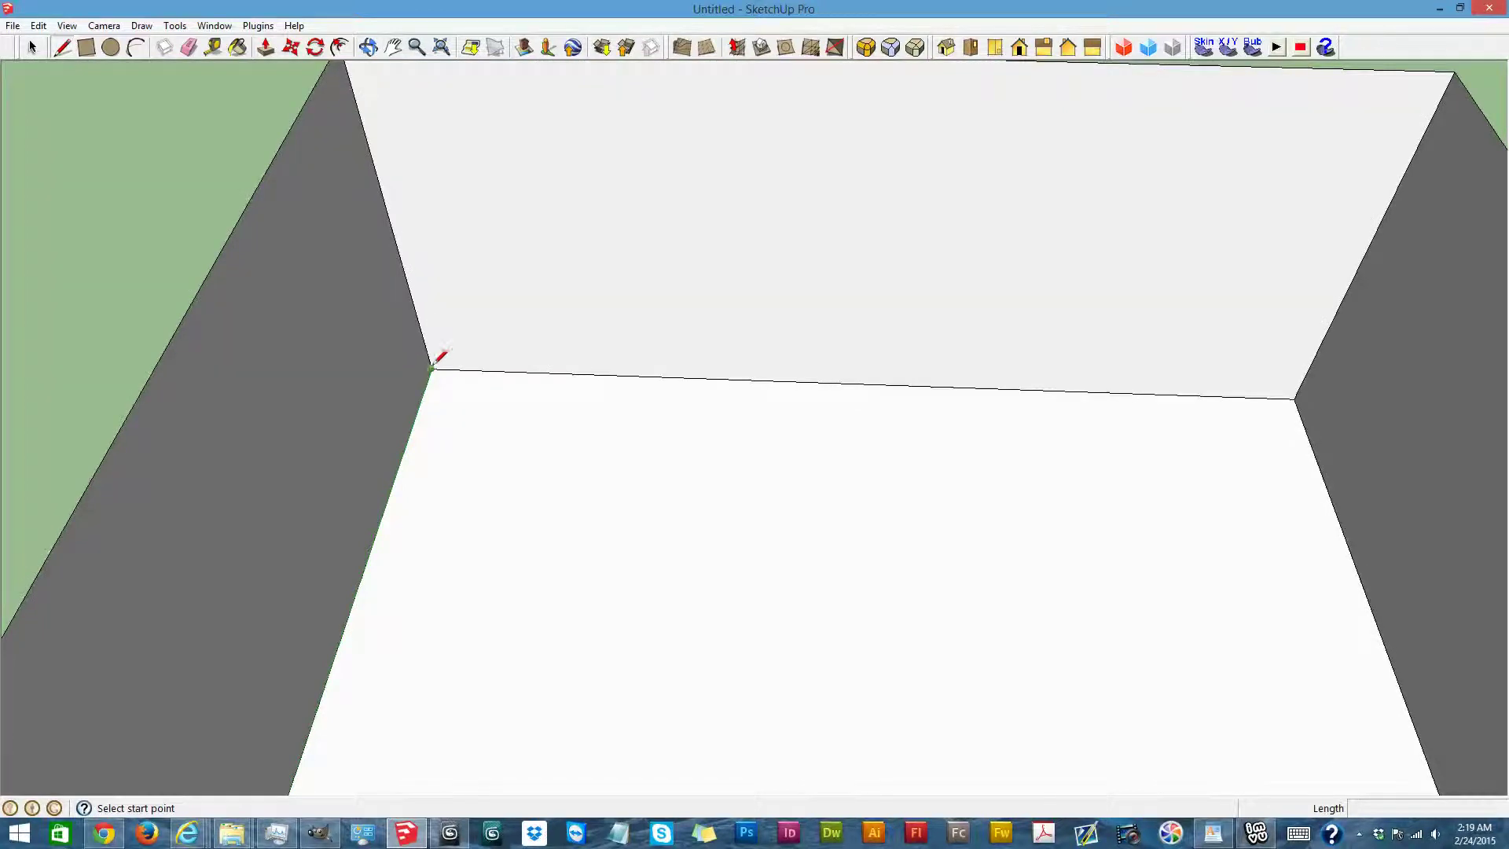
{"action": "scroll", "coordinate": [454, 352], "scroll_direction": "up", "scroll_amount": 3}
{"action": "scroll", "coordinate": [454, 360], "scroll_direction": "up", "scroll_amount": 1}
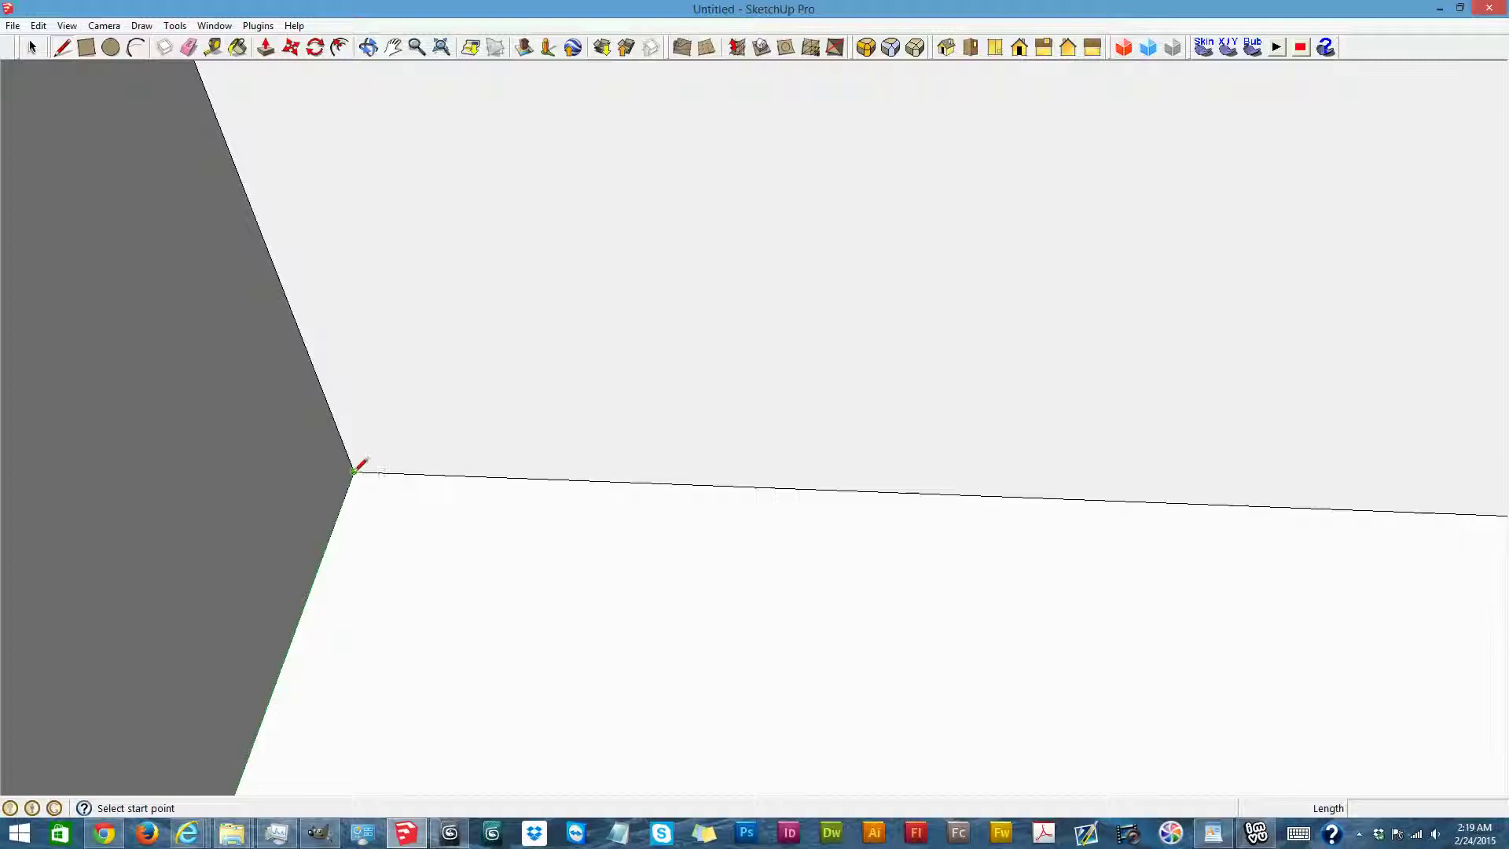
{"action": "scroll", "coordinate": [482, 584], "scroll_direction": "down", "scroll_amount": 5}
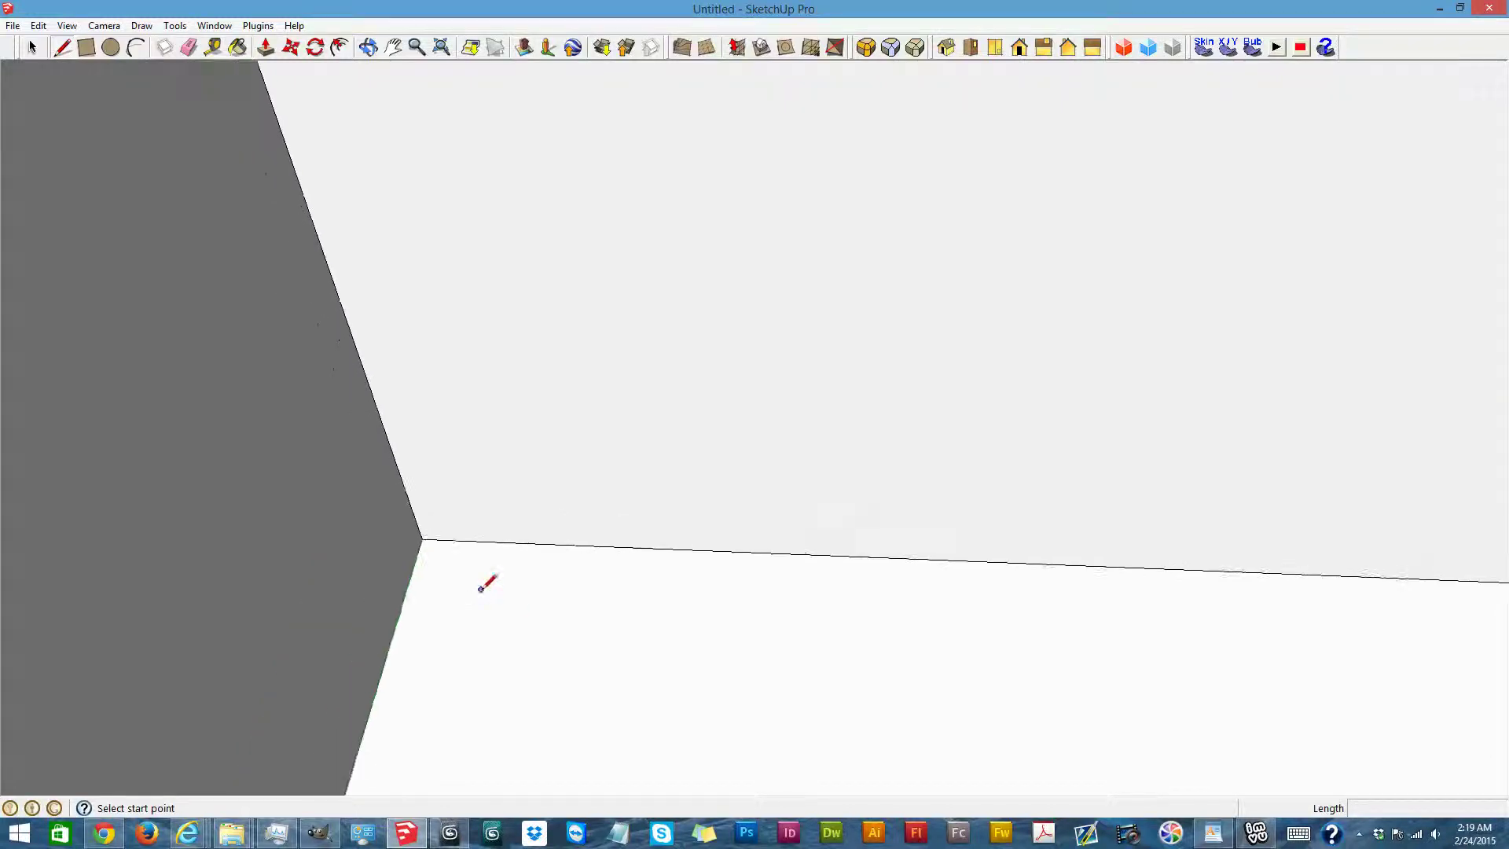
{"action": "scroll", "coordinate": [482, 586], "scroll_direction": "down", "scroll_amount": 5}
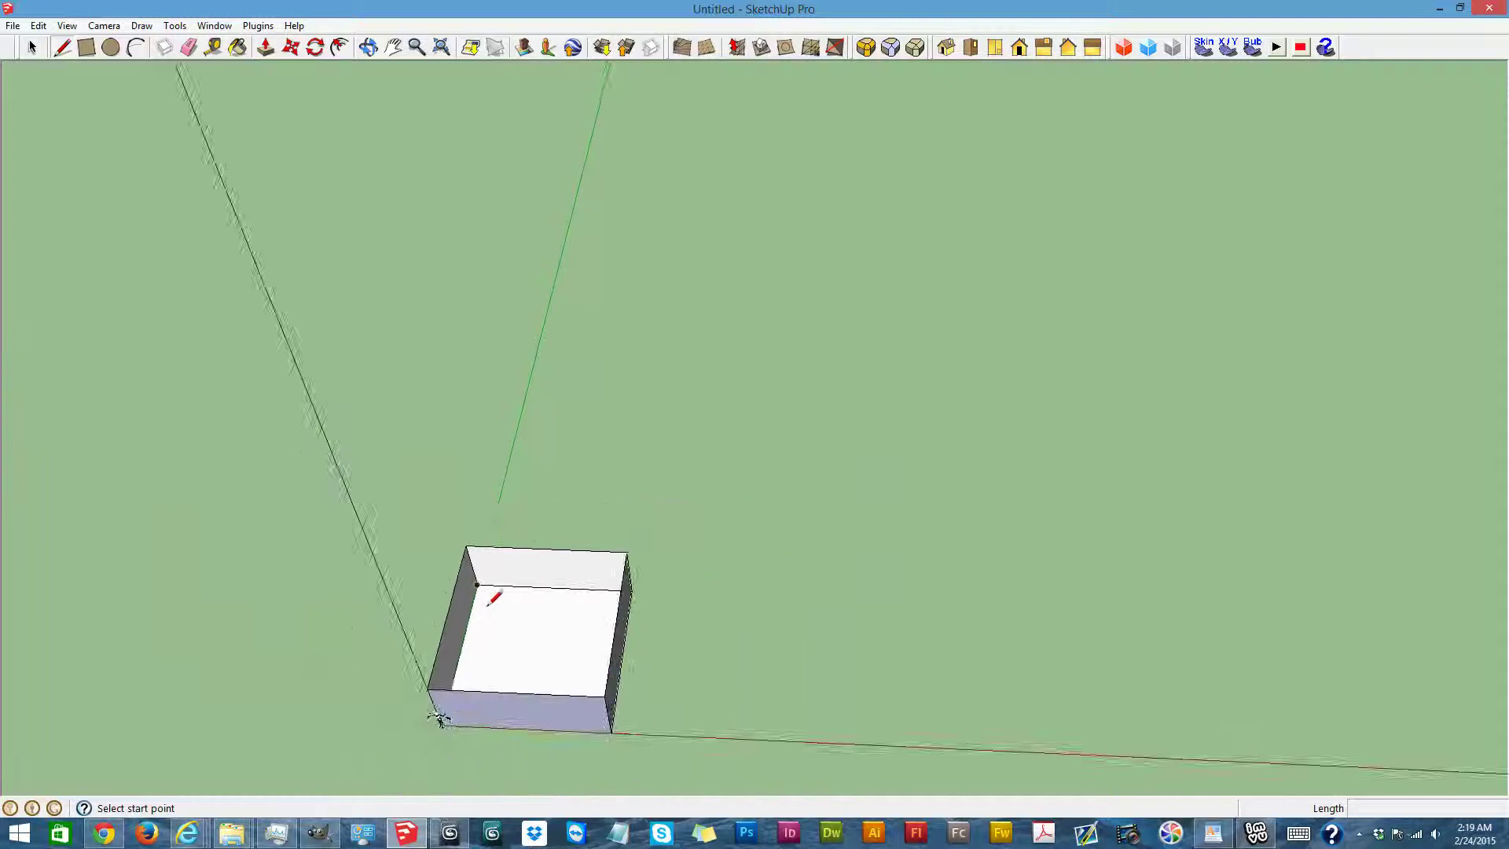
{"action": "scroll", "coordinate": [492, 593], "scroll_direction": "up", "scroll_amount": 1}
{"action": "scroll", "coordinate": [478, 629], "scroll_direction": "up", "scroll_amount": 6}
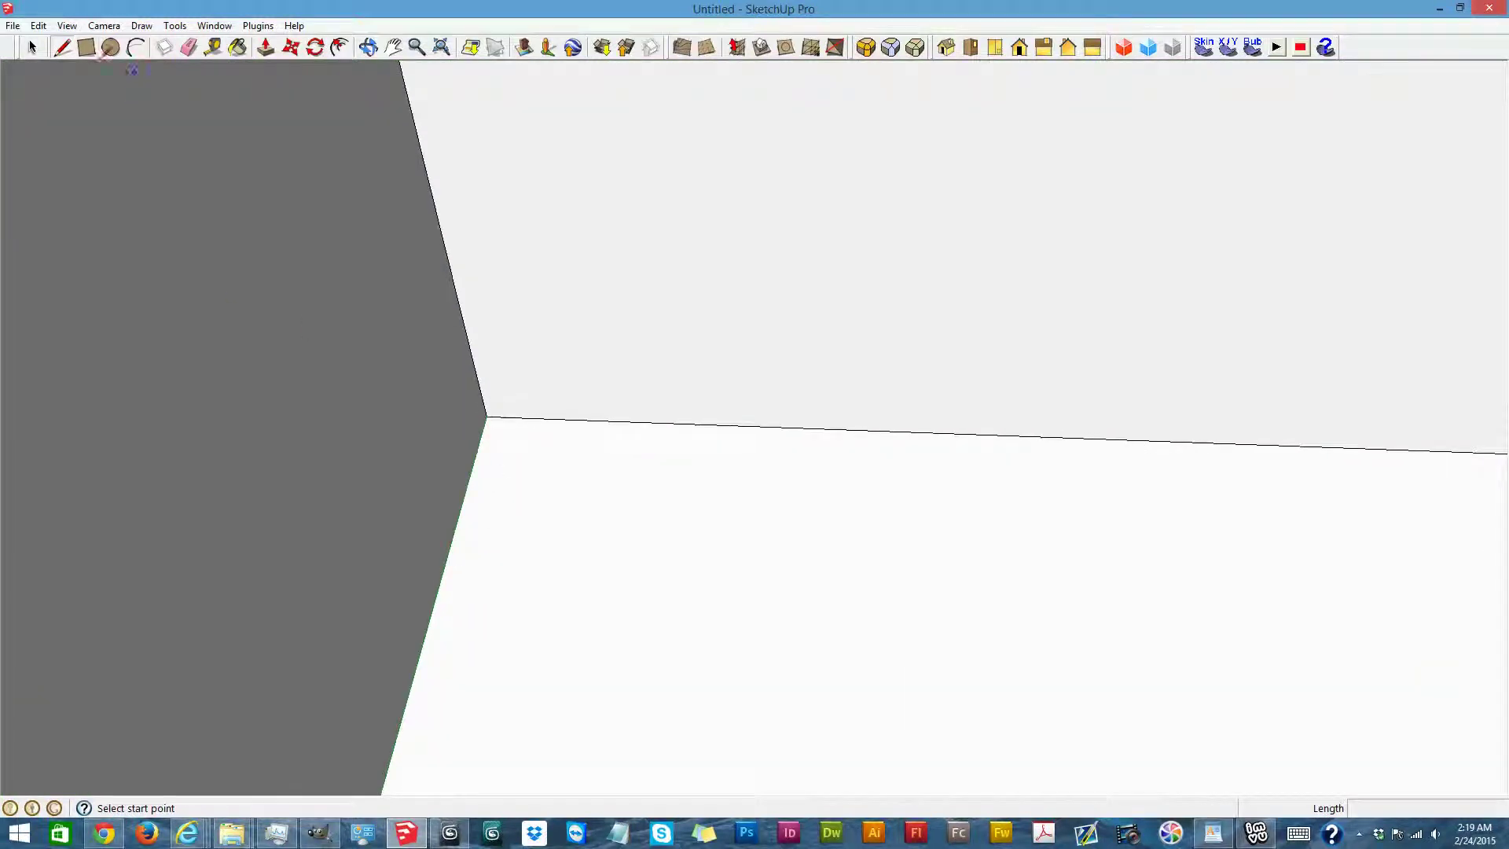
{"action": "left_click", "coordinate": [86, 47]}
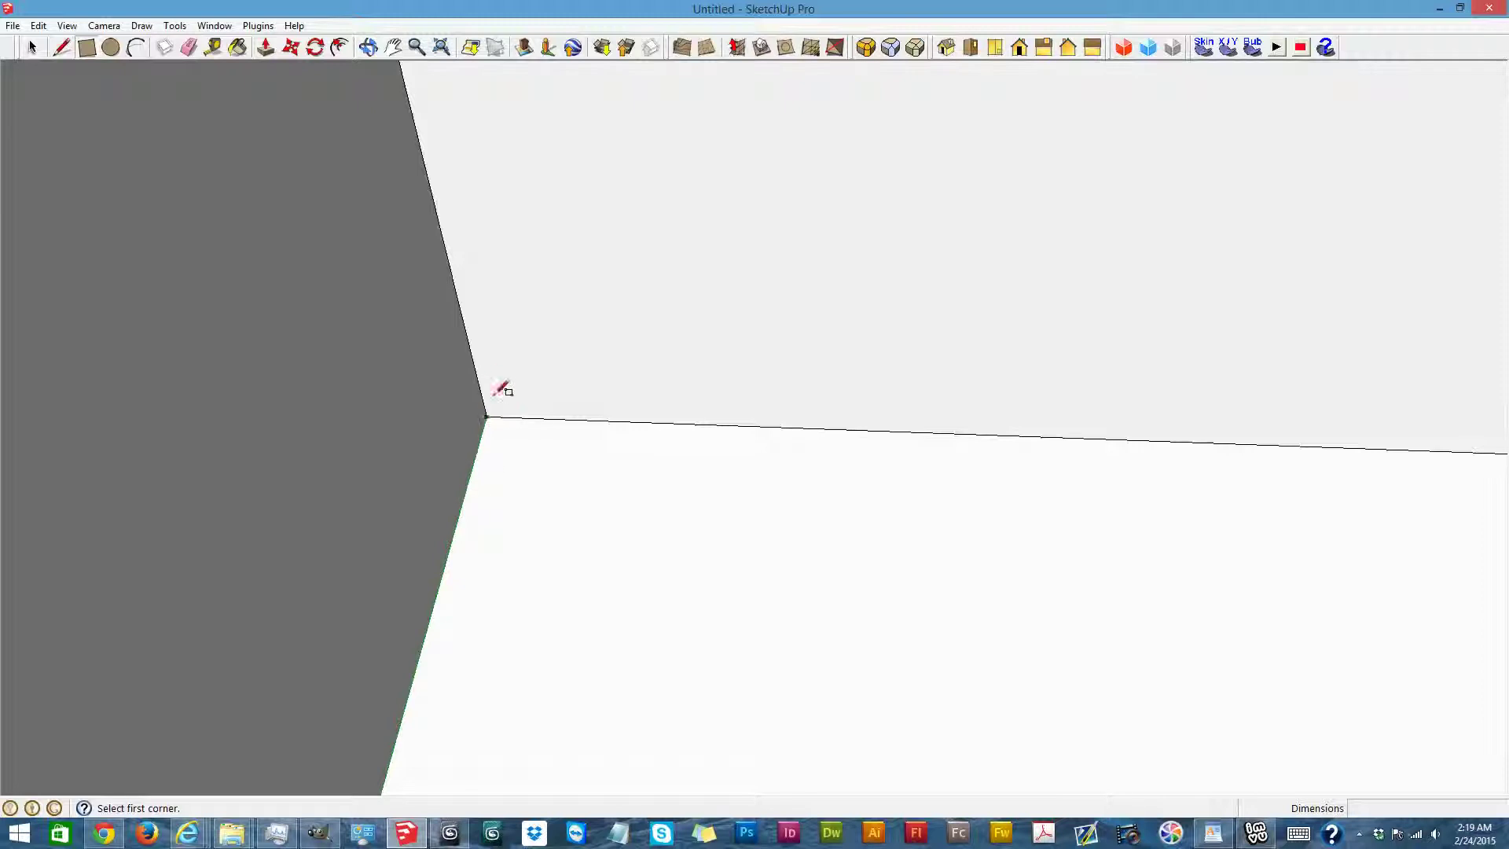
{"action": "left_click", "coordinate": [487, 416]}
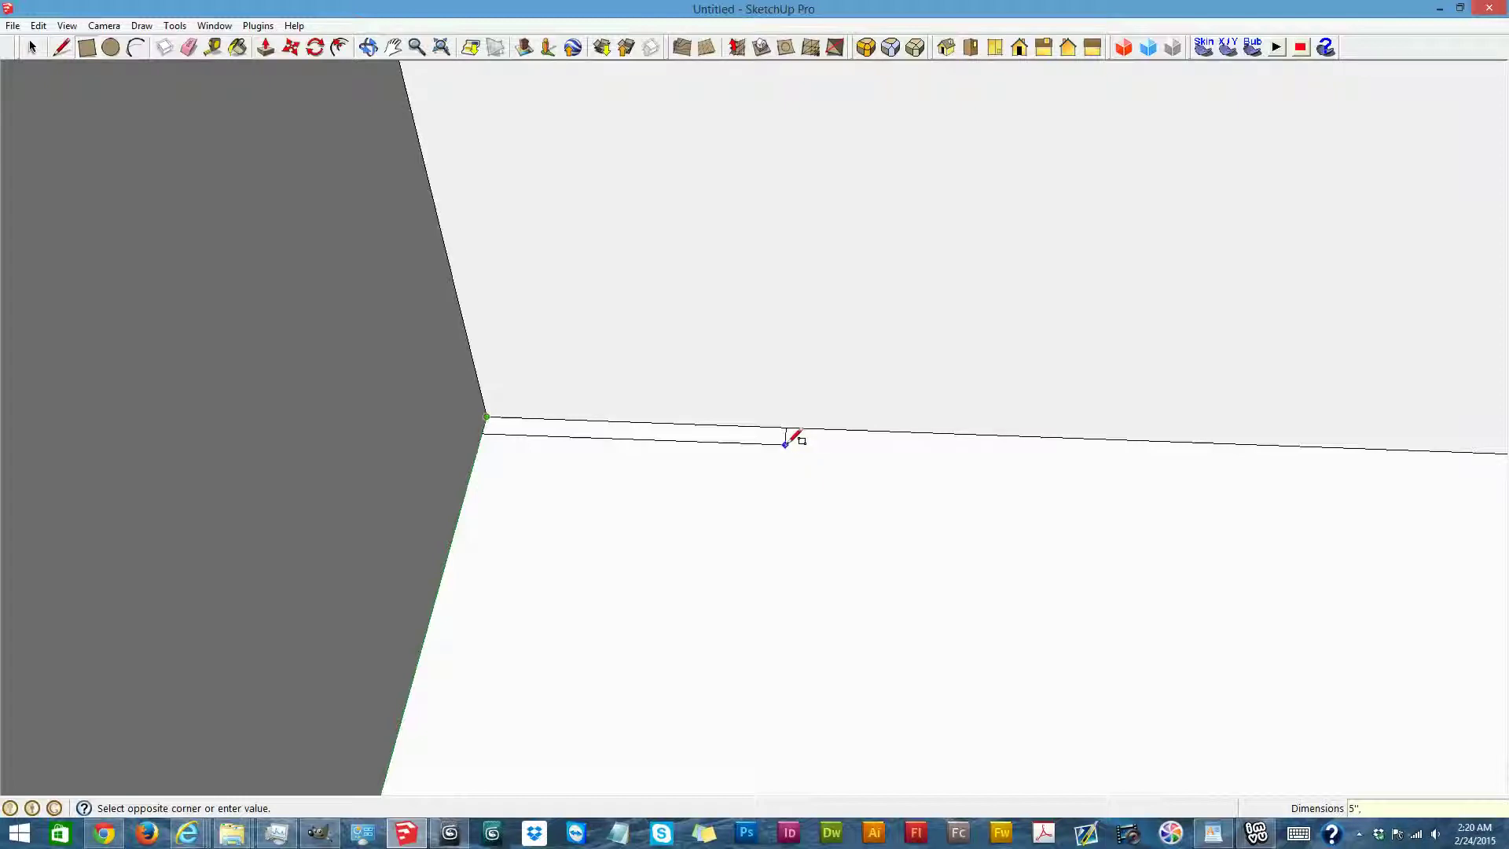
{"action": "left_click", "coordinate": [811, 453]}
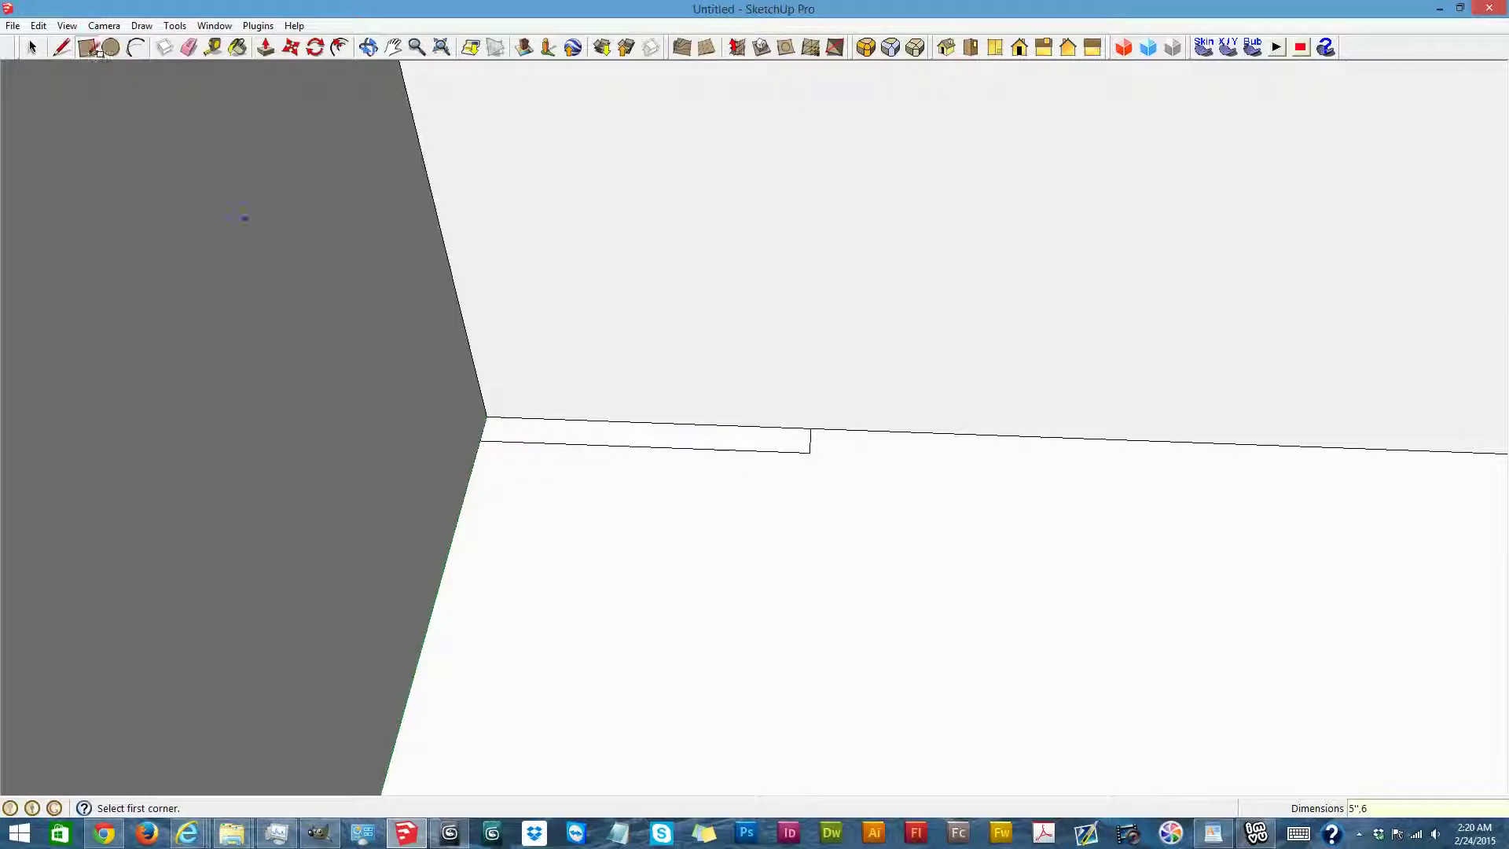
Try to pull the narrow floor rectangle up by 6" into a solid block
{"action": "left_click", "coordinate": [266, 47]}
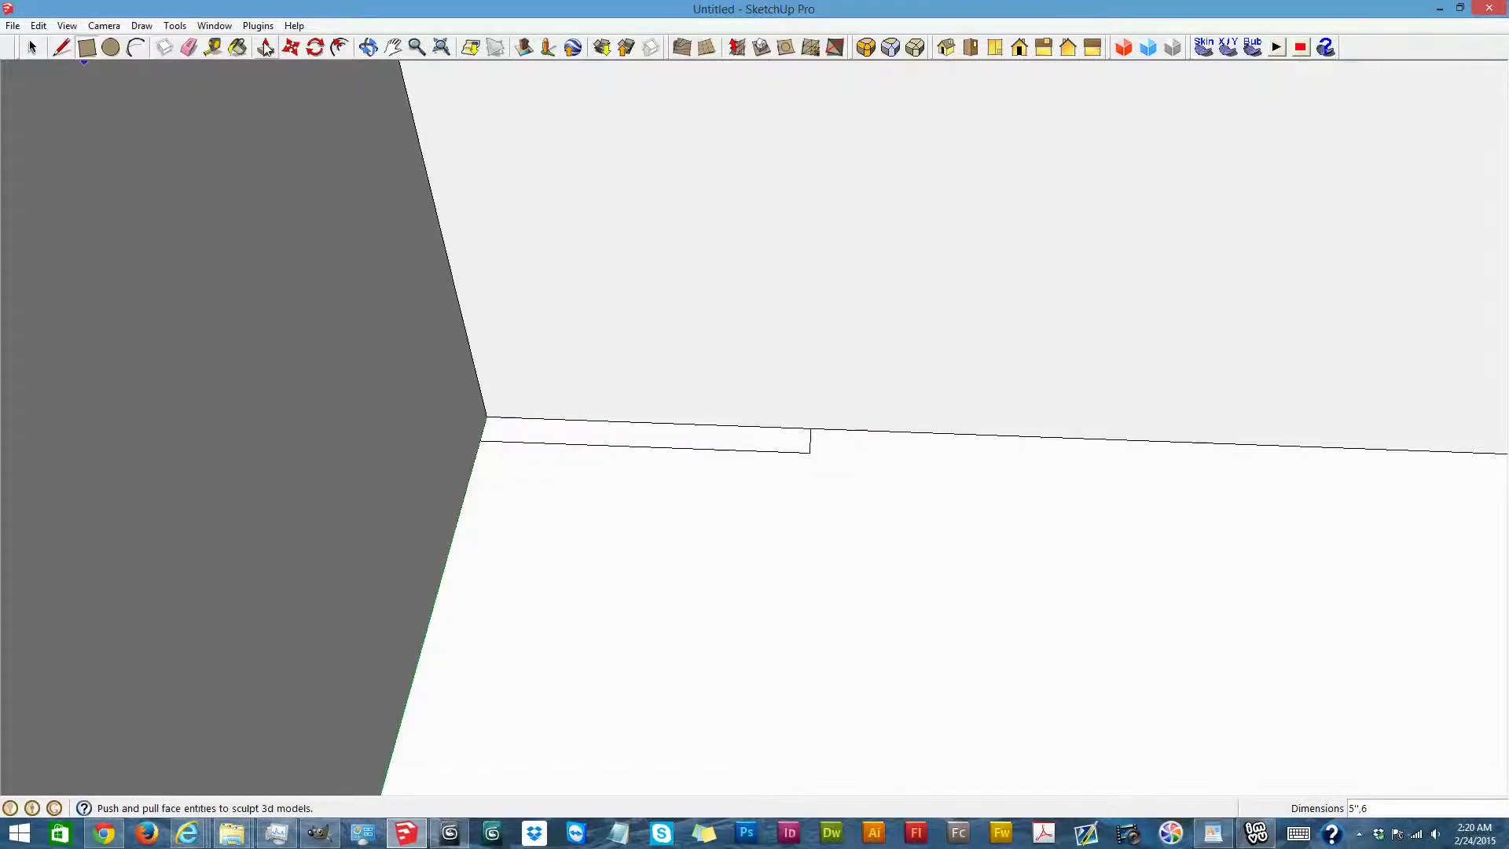
{"action": "left_click_drag", "start_coordinate": [779, 453], "coordinate": [784, 445]}
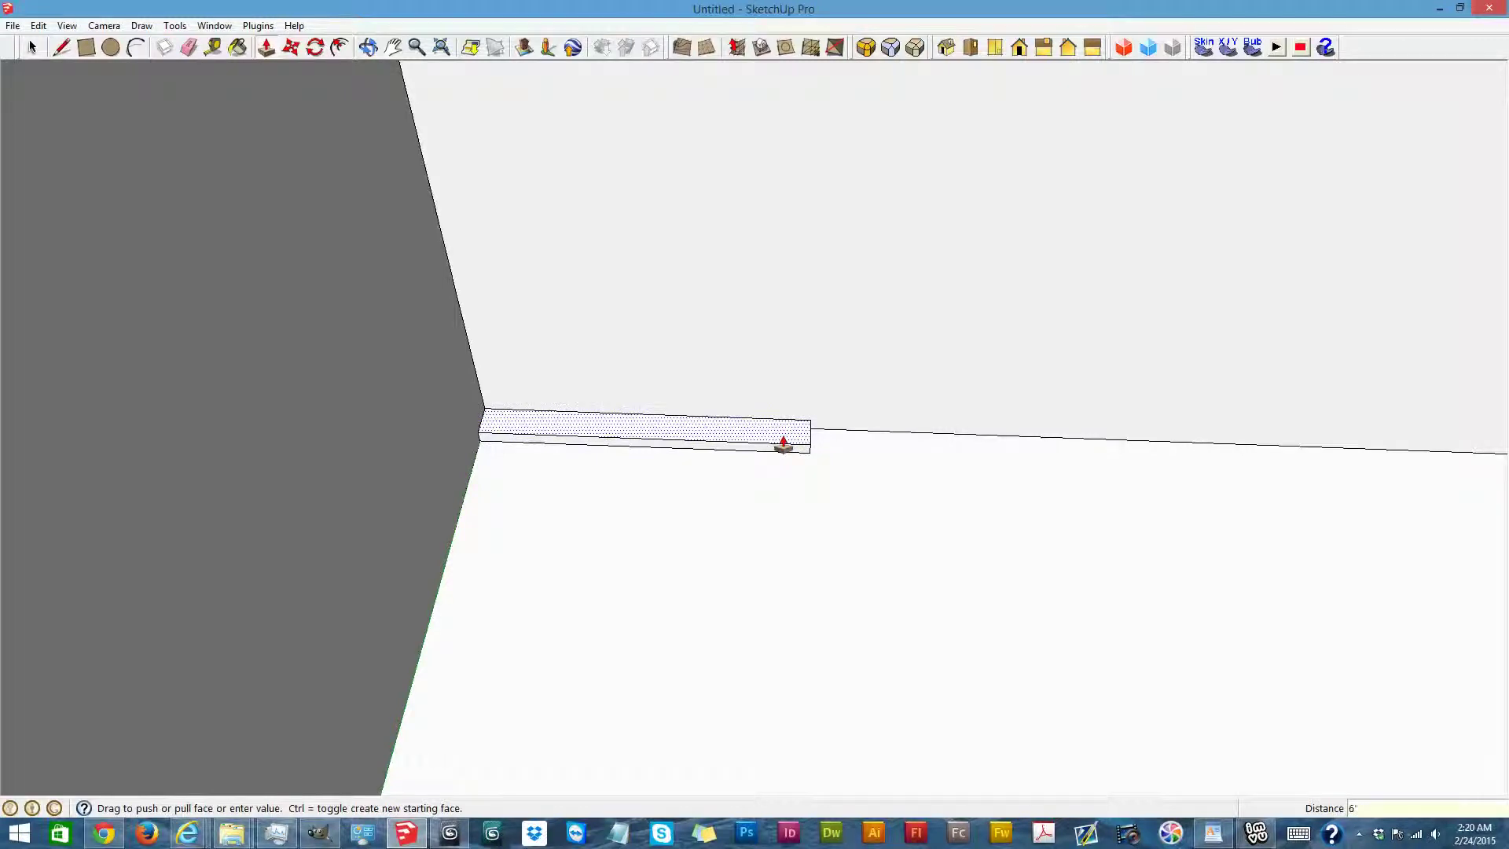
{"action": "key", "text": "Return"}
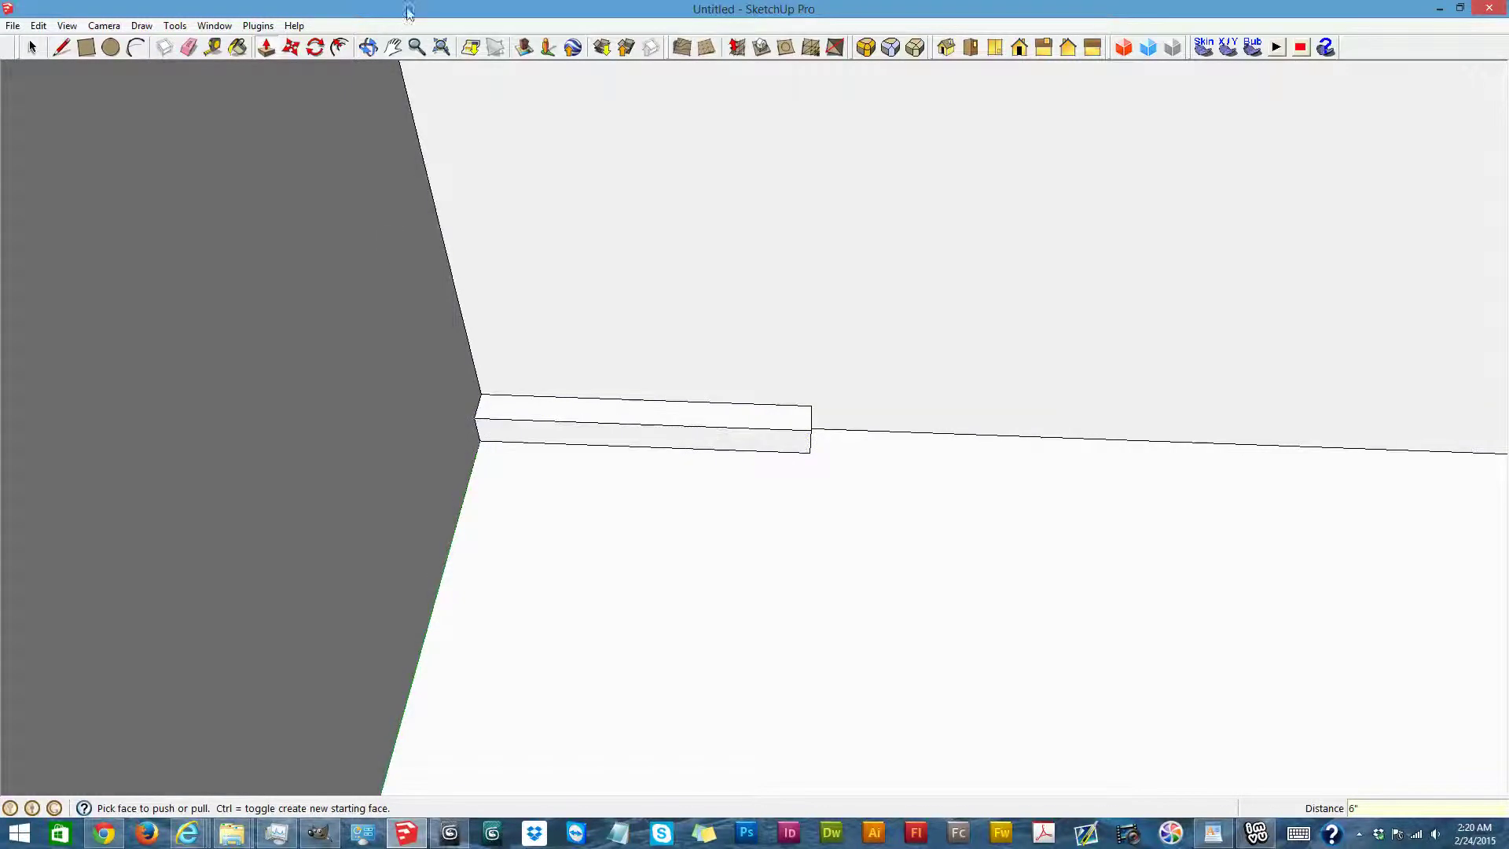
Inspect the block in the room's corner and undo its extrusion
{"action": "left_click", "coordinate": [368, 47]}
{"action": "left_click_drag", "start_coordinate": [753, 543], "coordinate": [394, 393]}
{"action": "left_click_drag", "start_coordinate": [842, 579], "coordinate": [592, 379]}
{"action": "left_click", "coordinate": [29, 48]}
{"action": "left_click", "coordinate": [752, 404]}
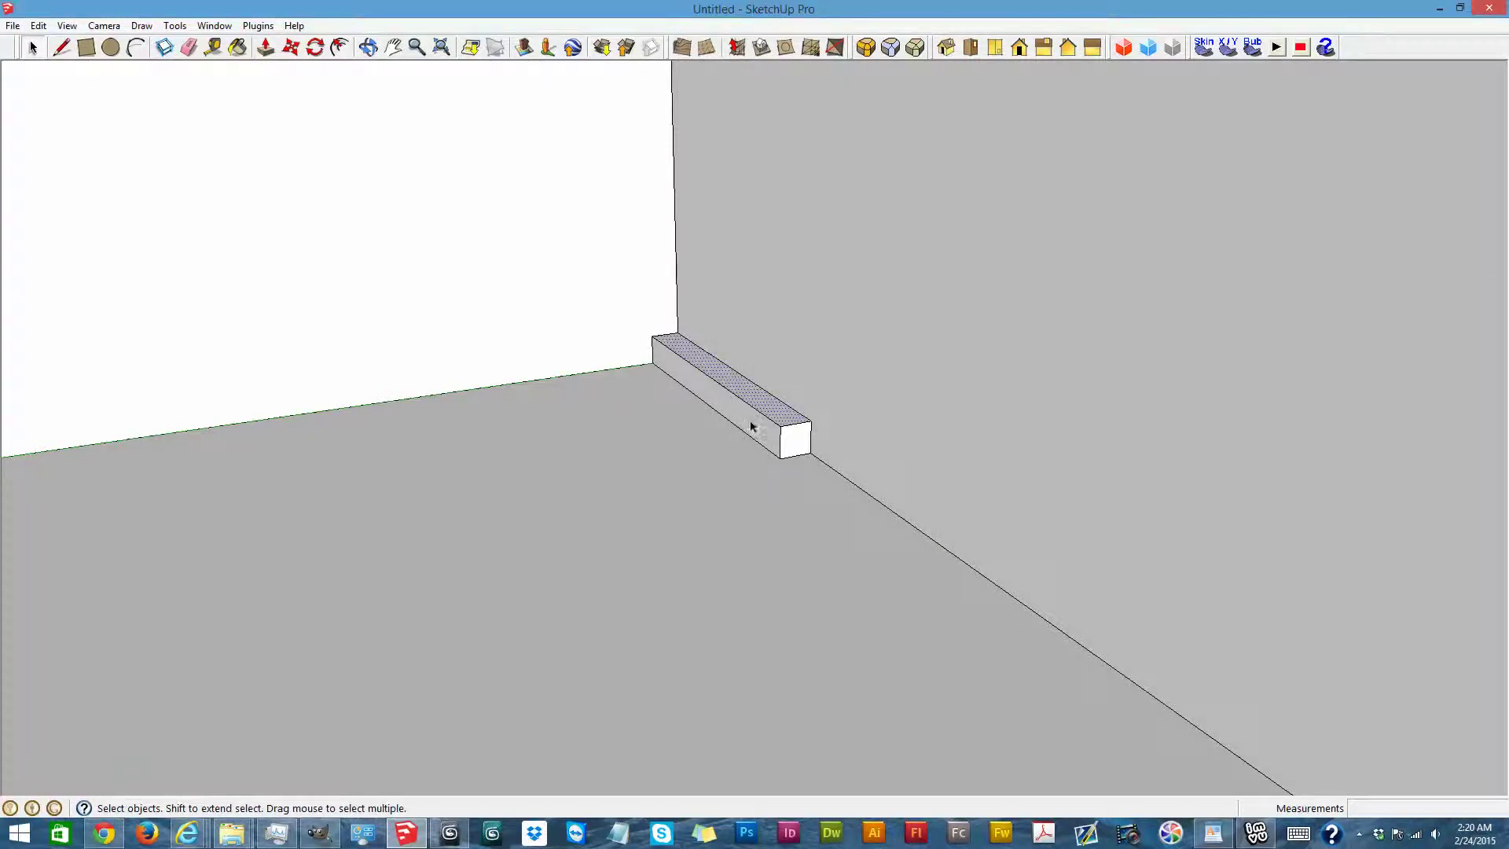
{"action": "scroll", "coordinate": [742, 429], "scroll_direction": "down", "scroll_amount": 9}
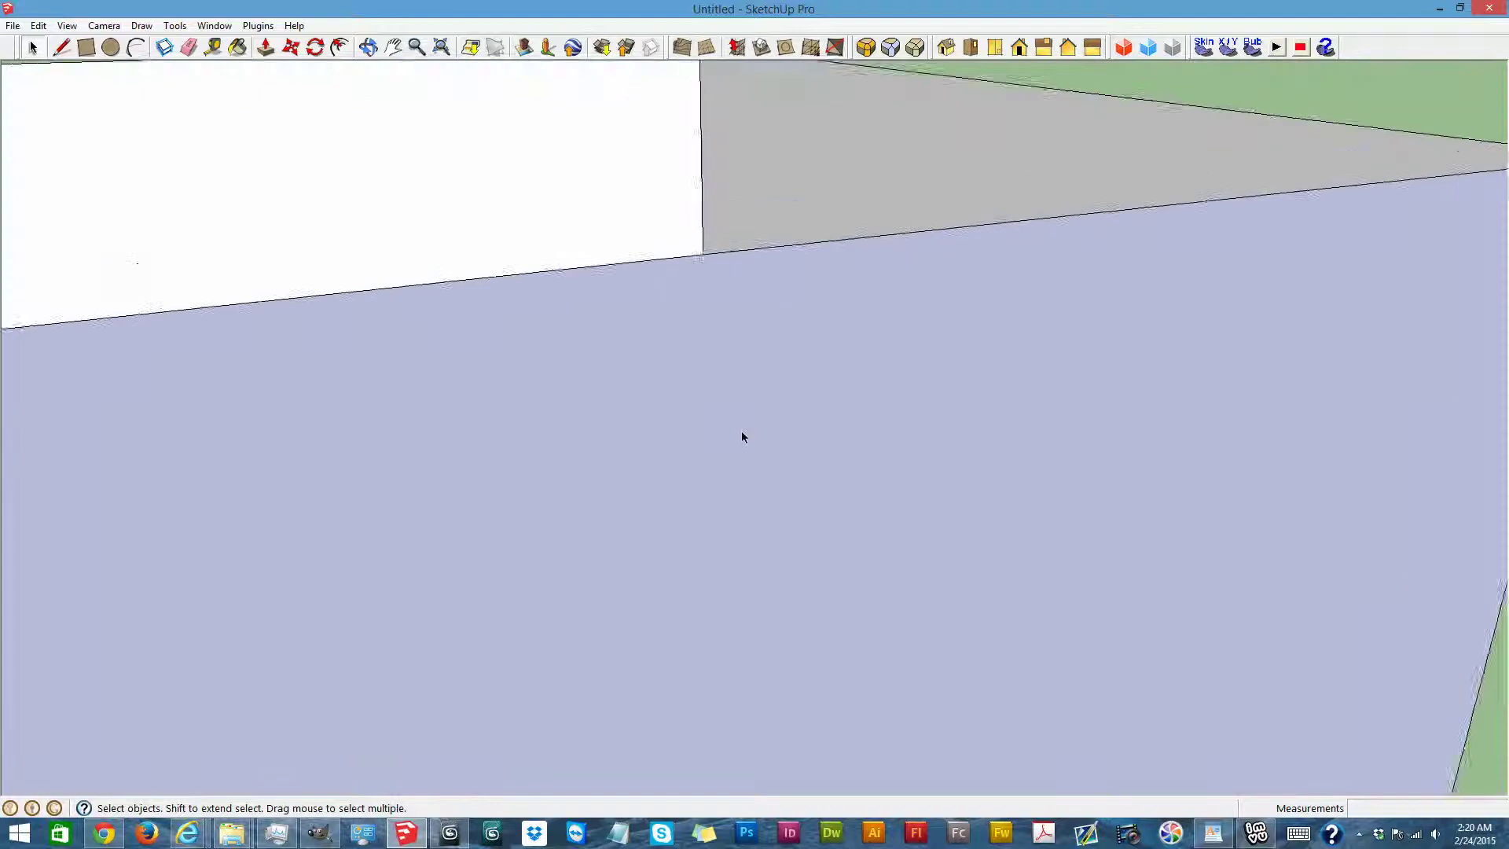
{"action": "scroll", "coordinate": [742, 438], "scroll_direction": "down", "scroll_amount": 8}
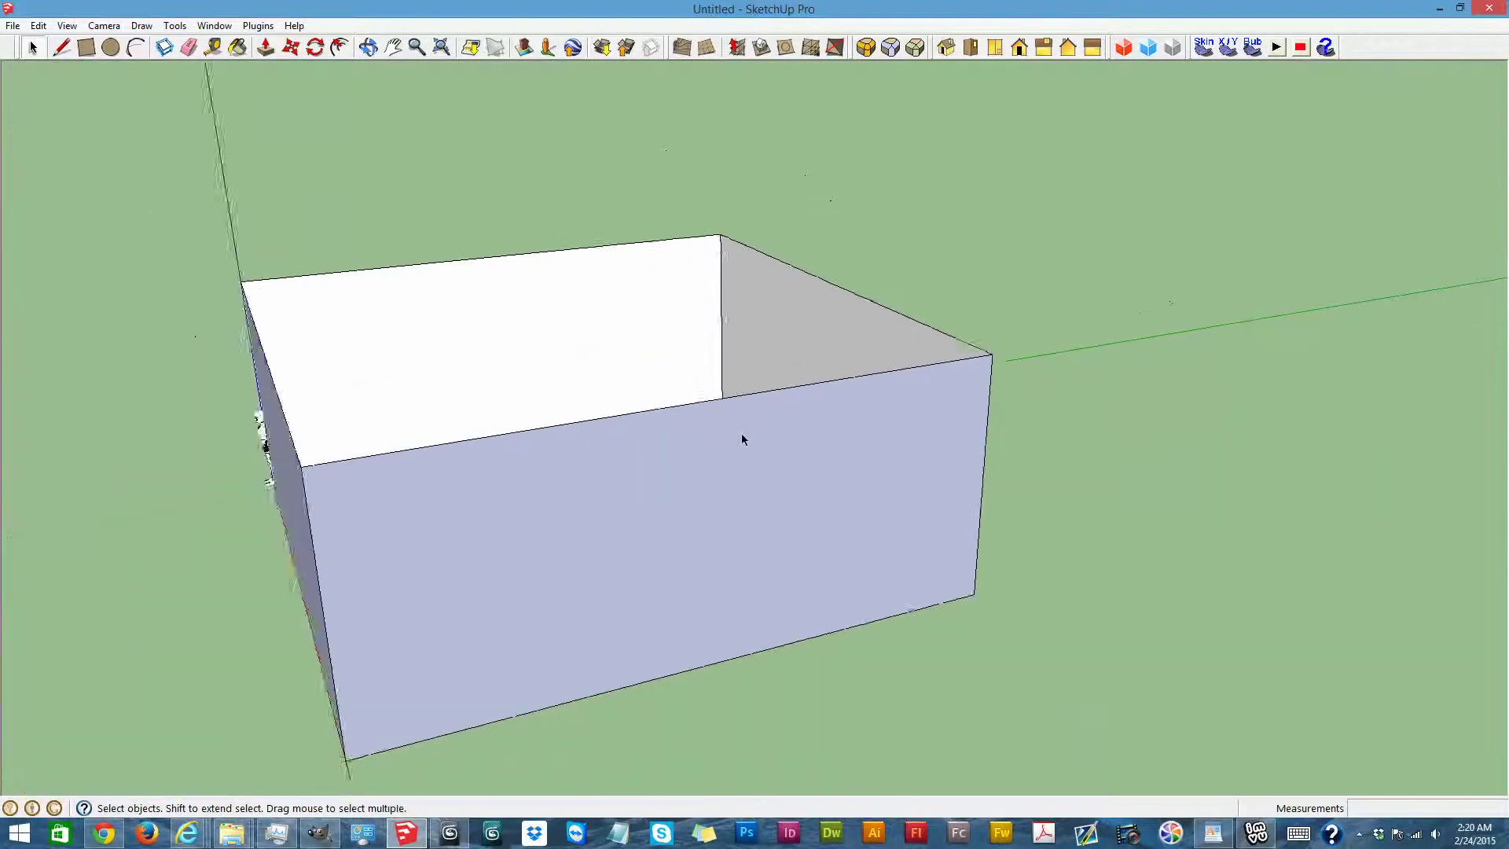
{"action": "left_click", "coordinate": [368, 48]}
{"action": "left_click_drag", "start_coordinate": [398, 280], "coordinate": [671, 404]}
{"action": "scroll", "coordinate": [673, 416], "scroll_direction": "up", "scroll_amount": 5}
{"action": "scroll", "coordinate": [676, 434], "scroll_direction": "up", "scroll_amount": 4}
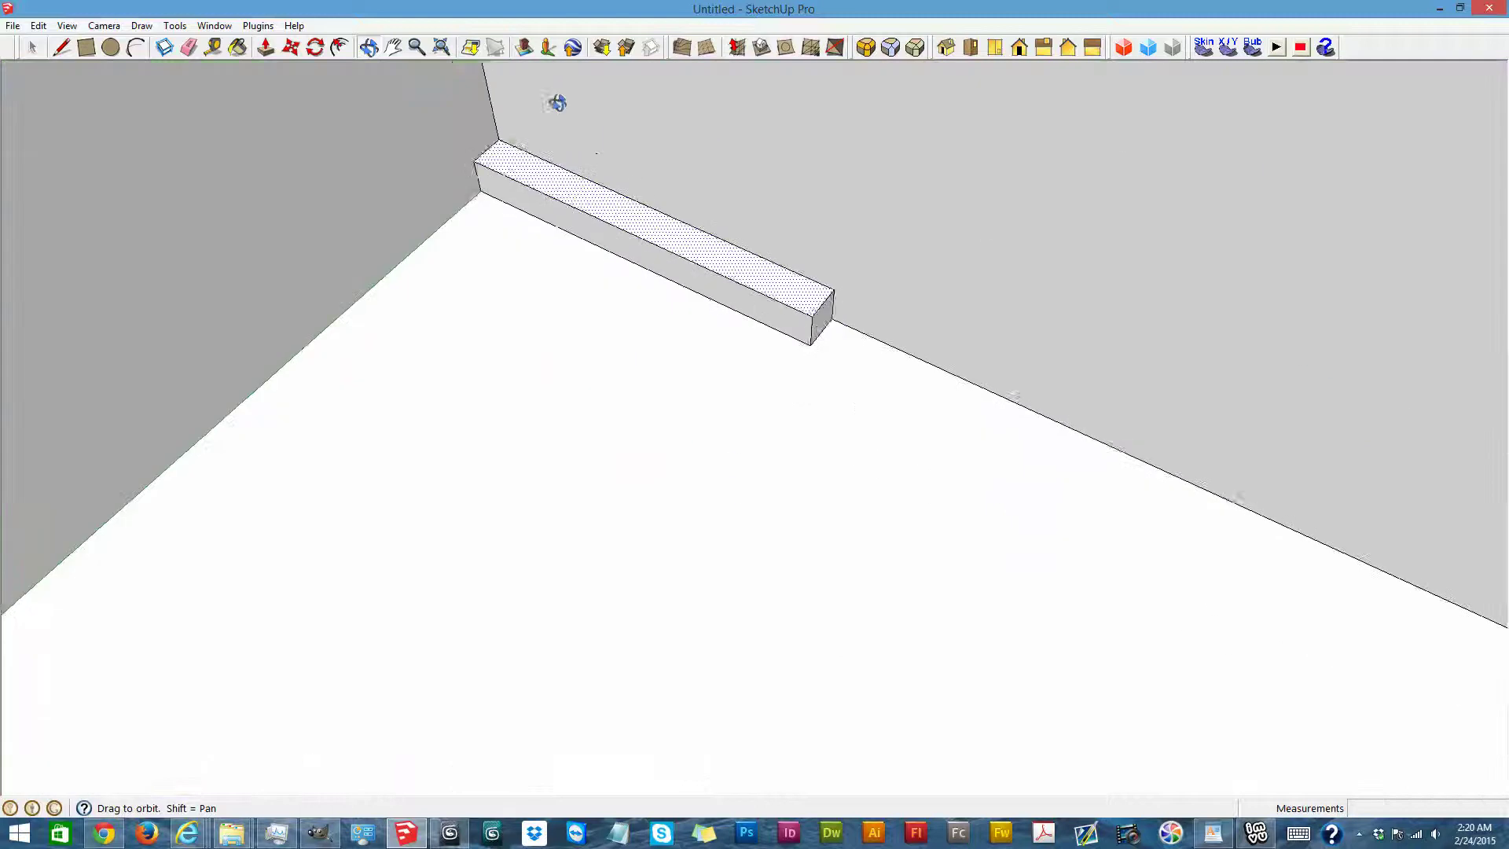
{"action": "scroll", "coordinate": [562, 111], "scroll_direction": "up", "scroll_amount": 4}
{"action": "scroll", "coordinate": [562, 458], "scroll_direction": "down", "scroll_amount": 6}
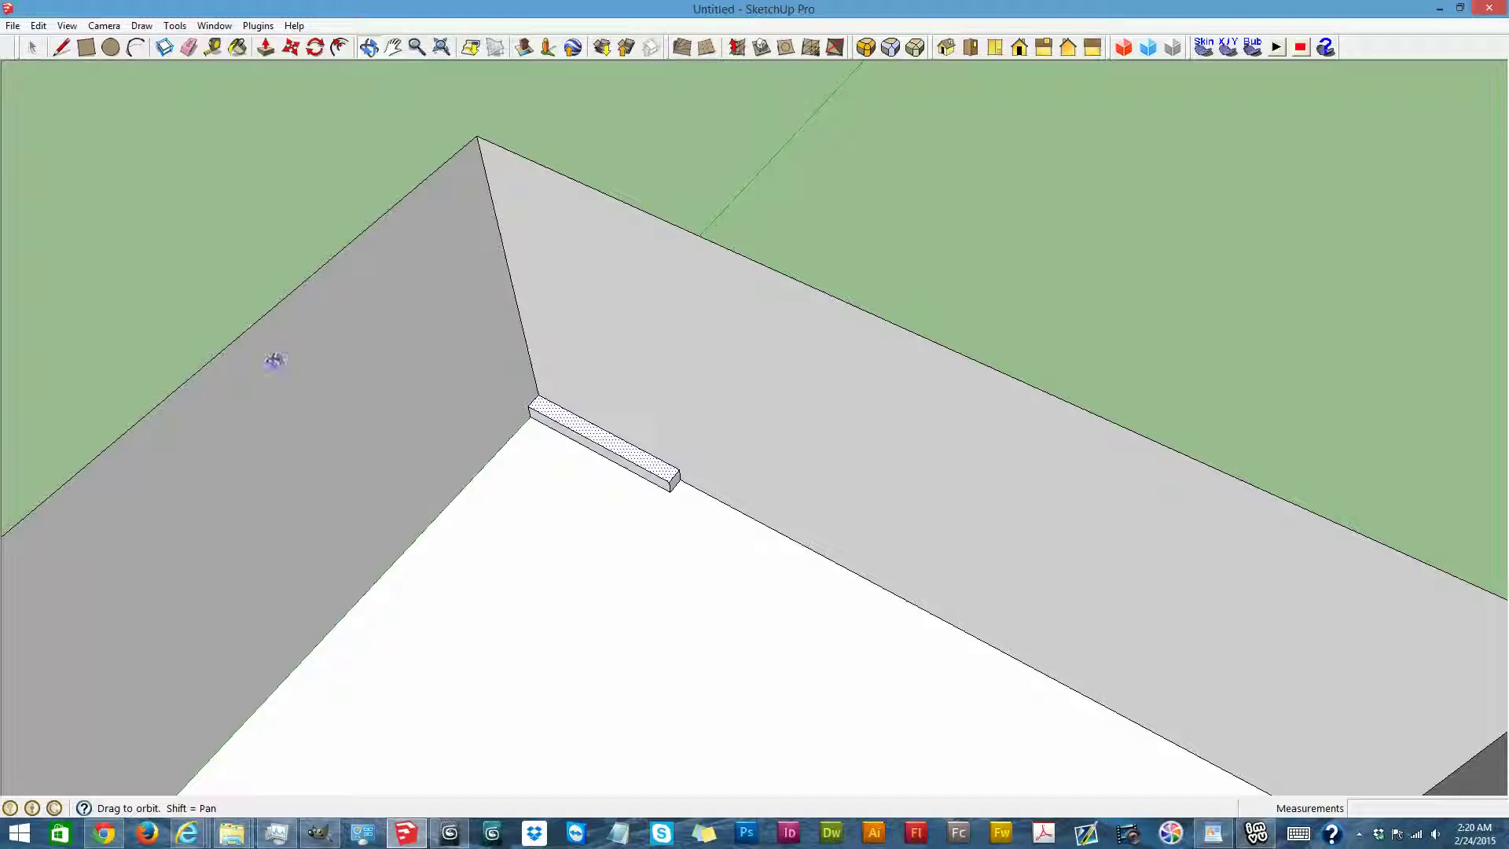
{"action": "key", "text": "Delete"}
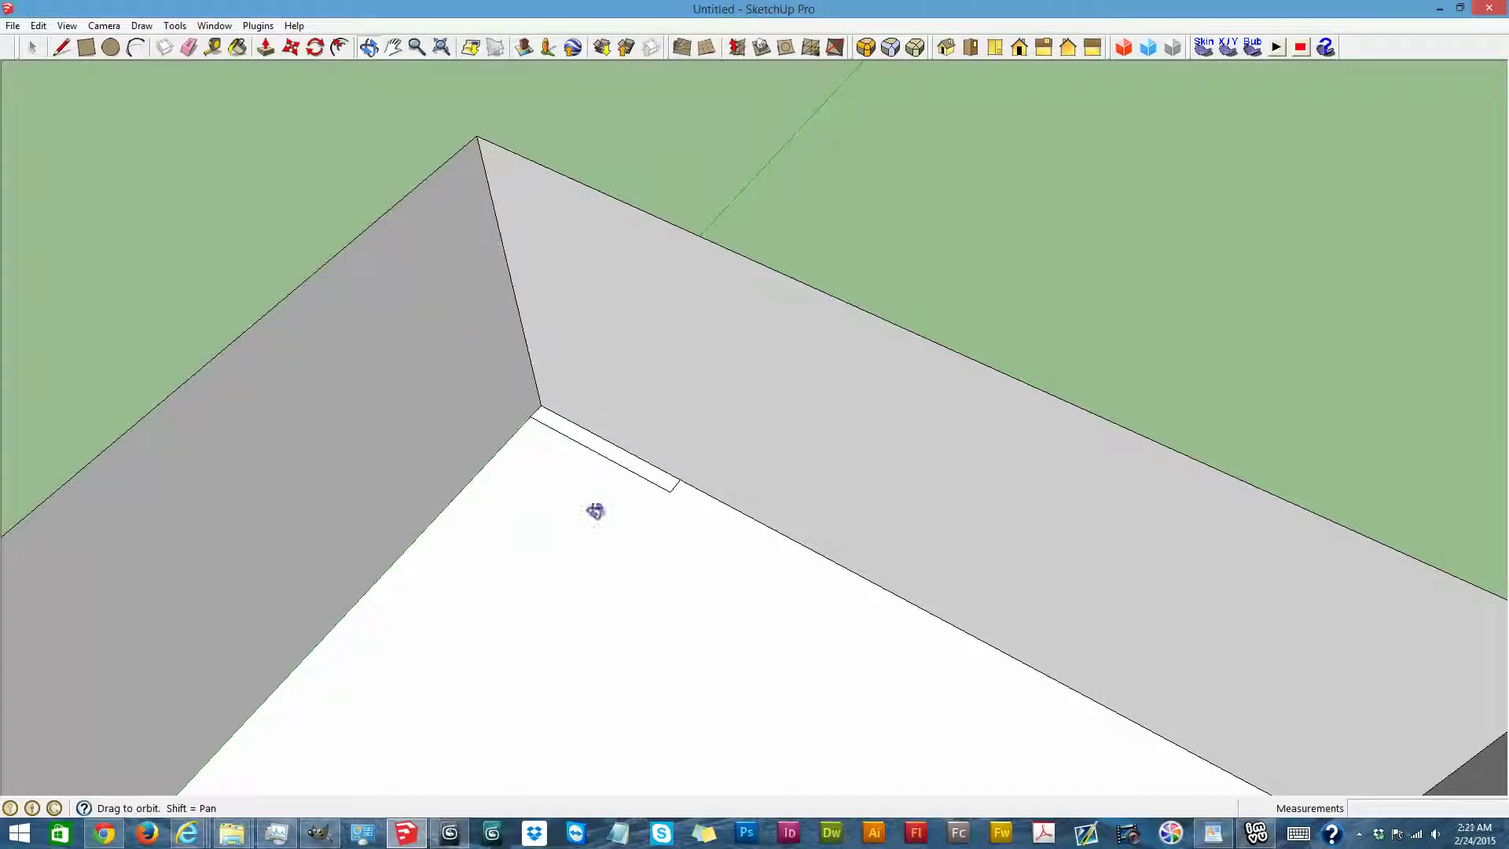
Copy the narrow floor rectangle, place the copy flush against its long front edge, and erase the line between them
{"action": "left_click", "coordinate": [33, 50]}
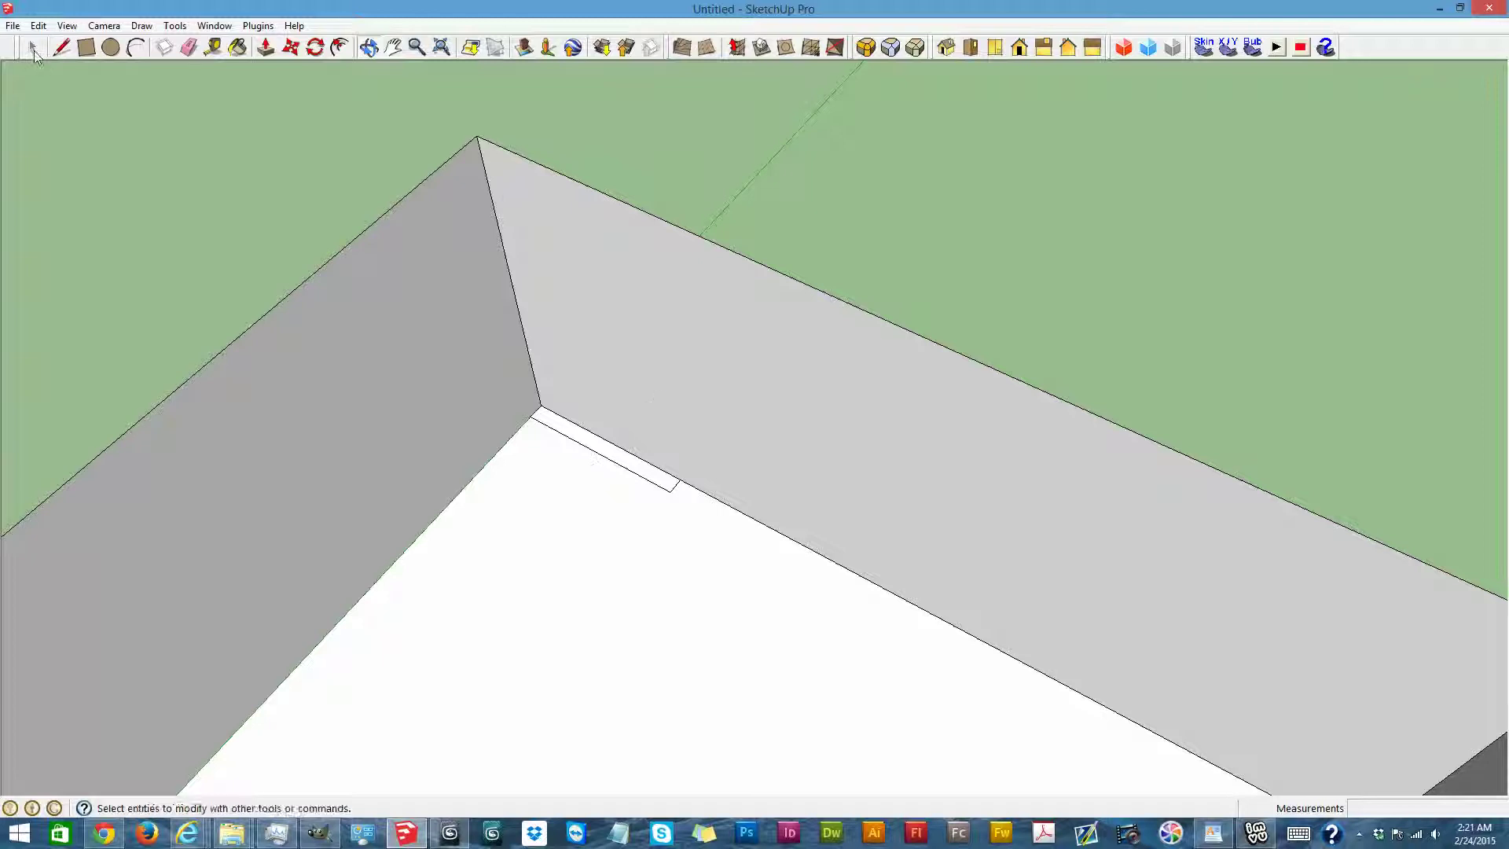
{"action": "left_click", "coordinate": [574, 445]}
{"action": "left_click", "coordinate": [578, 438]}
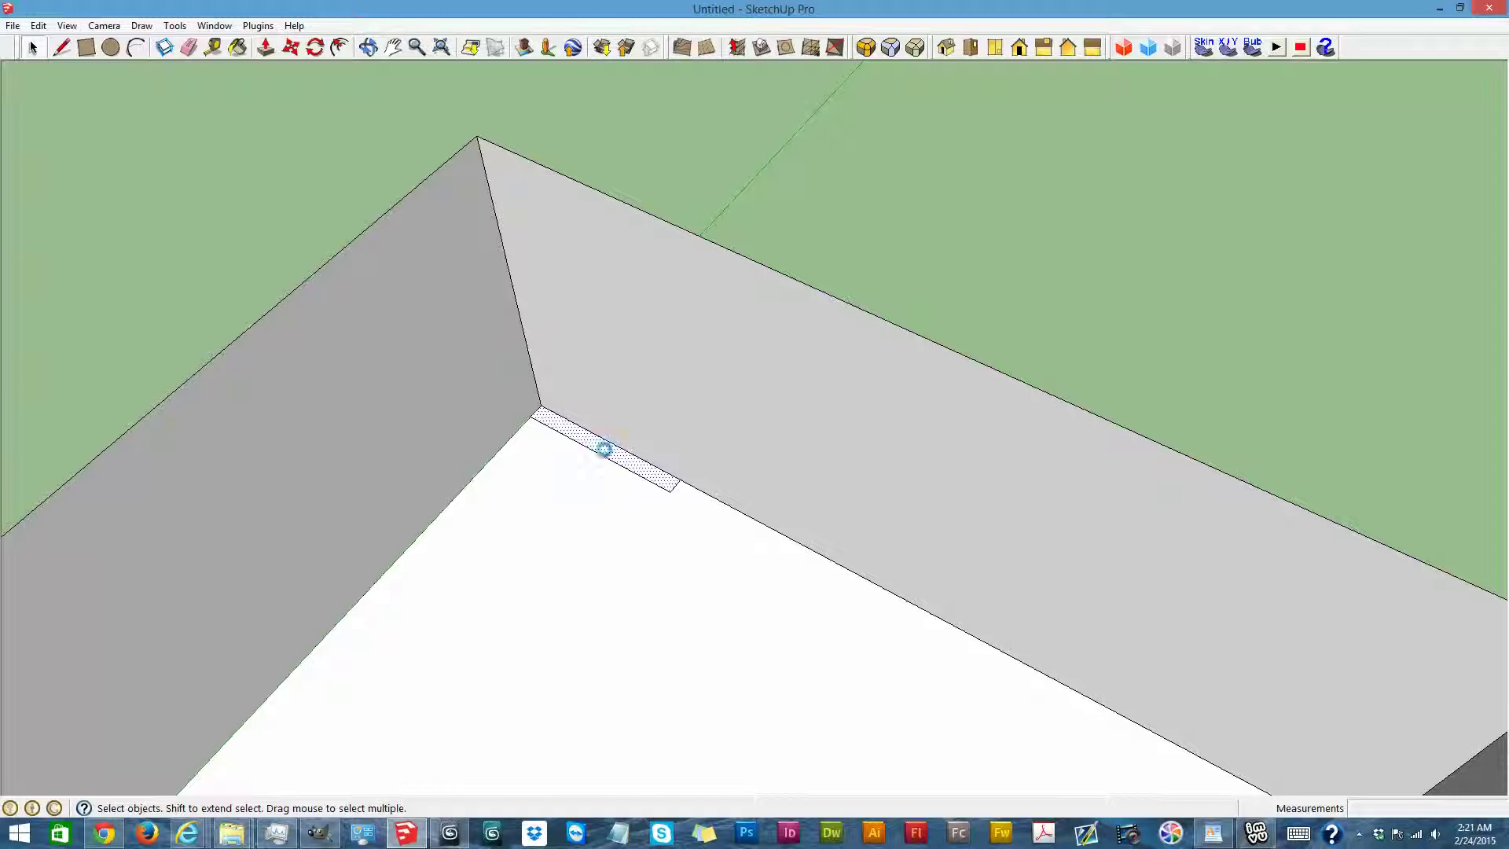
{"action": "key", "text": "ctrl+v"}
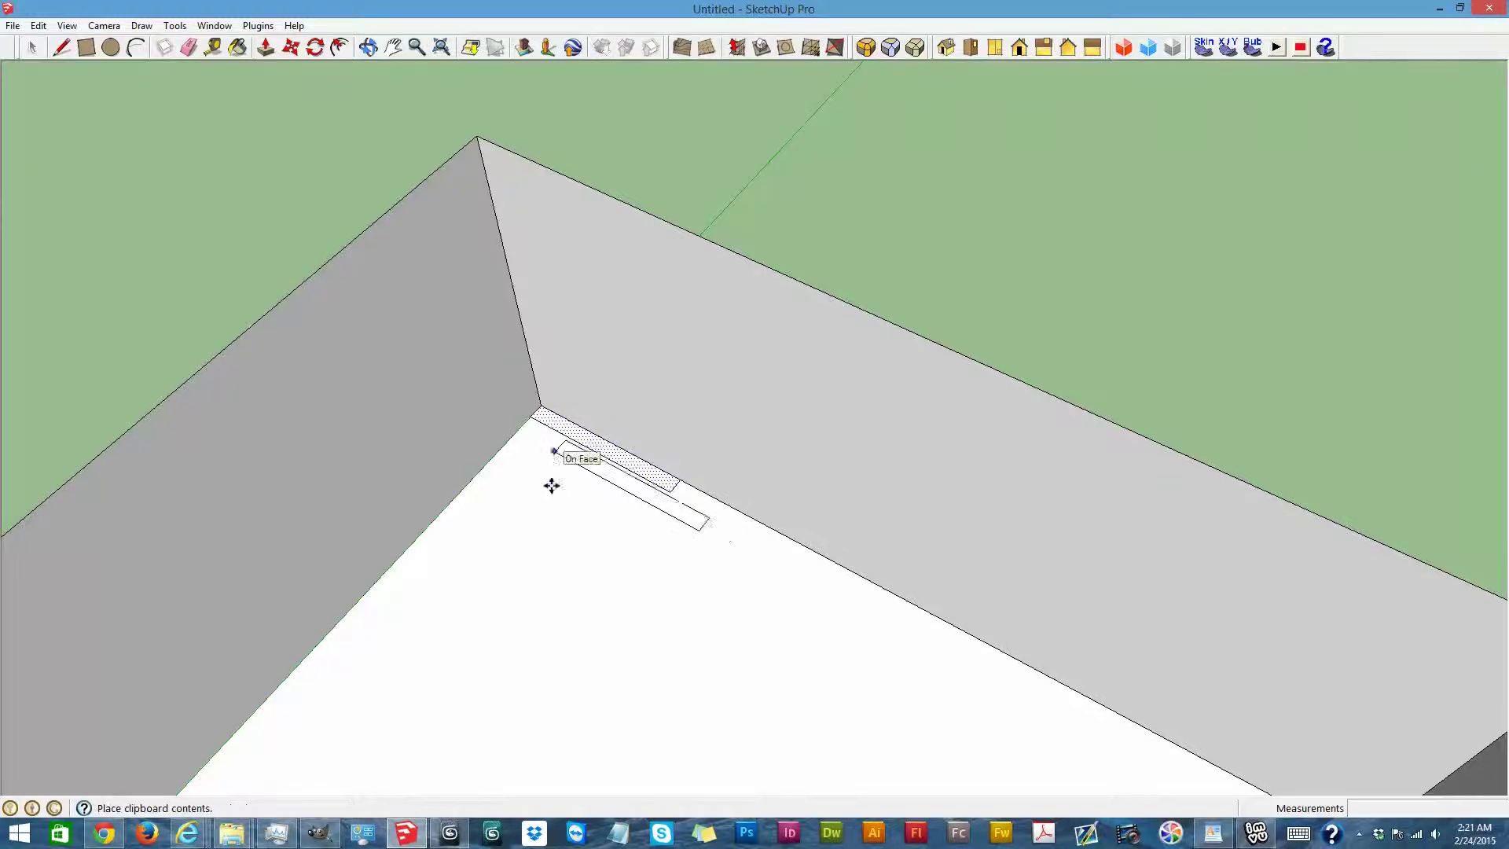
{"action": "left_click", "coordinate": [515, 561]}
{"action": "left_click", "coordinate": [529, 548]}
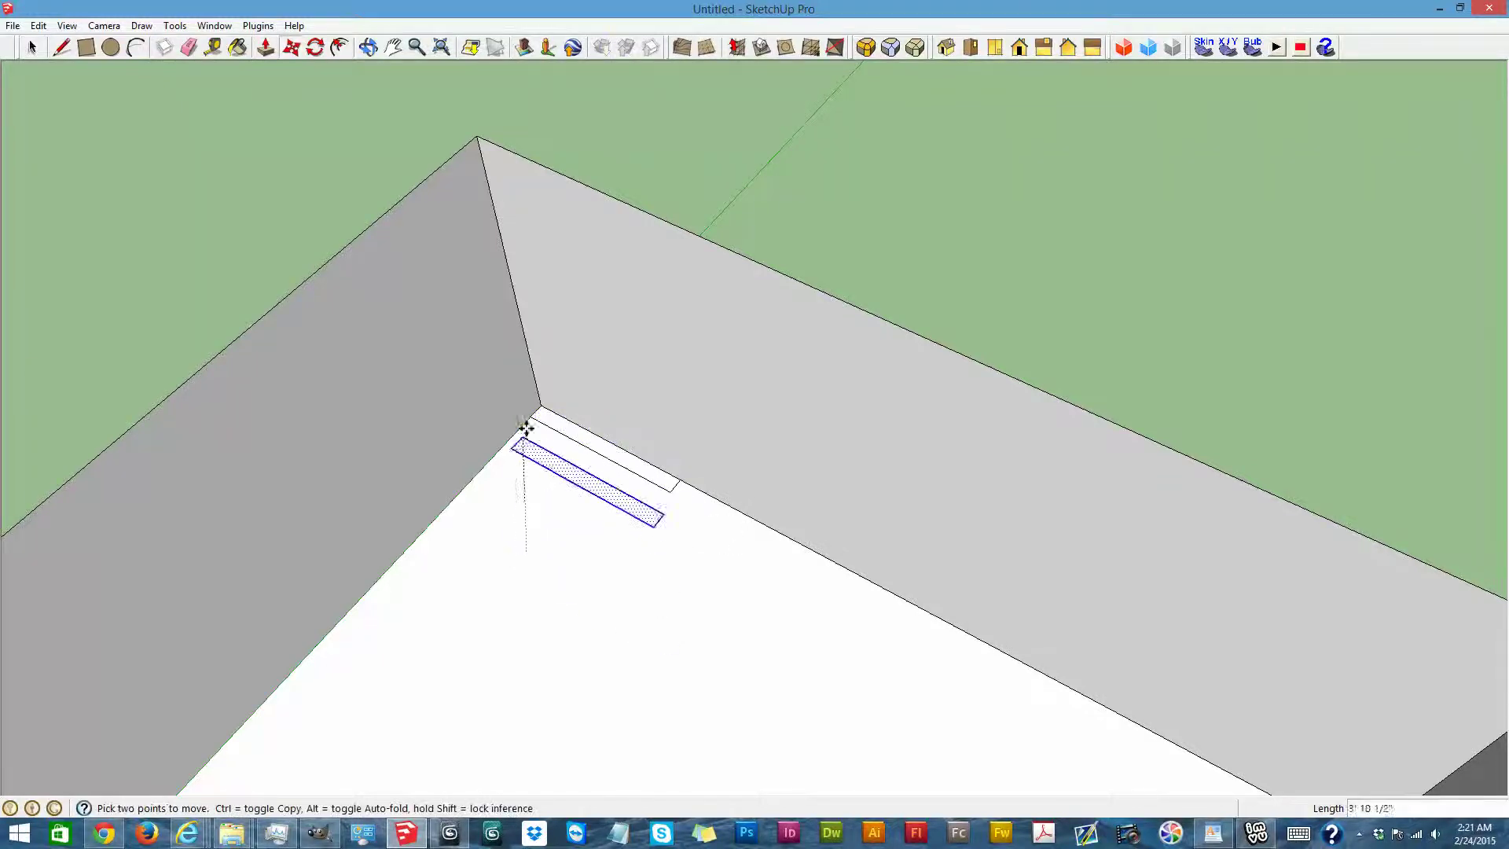
{"action": "left_click", "coordinate": [531, 418]}
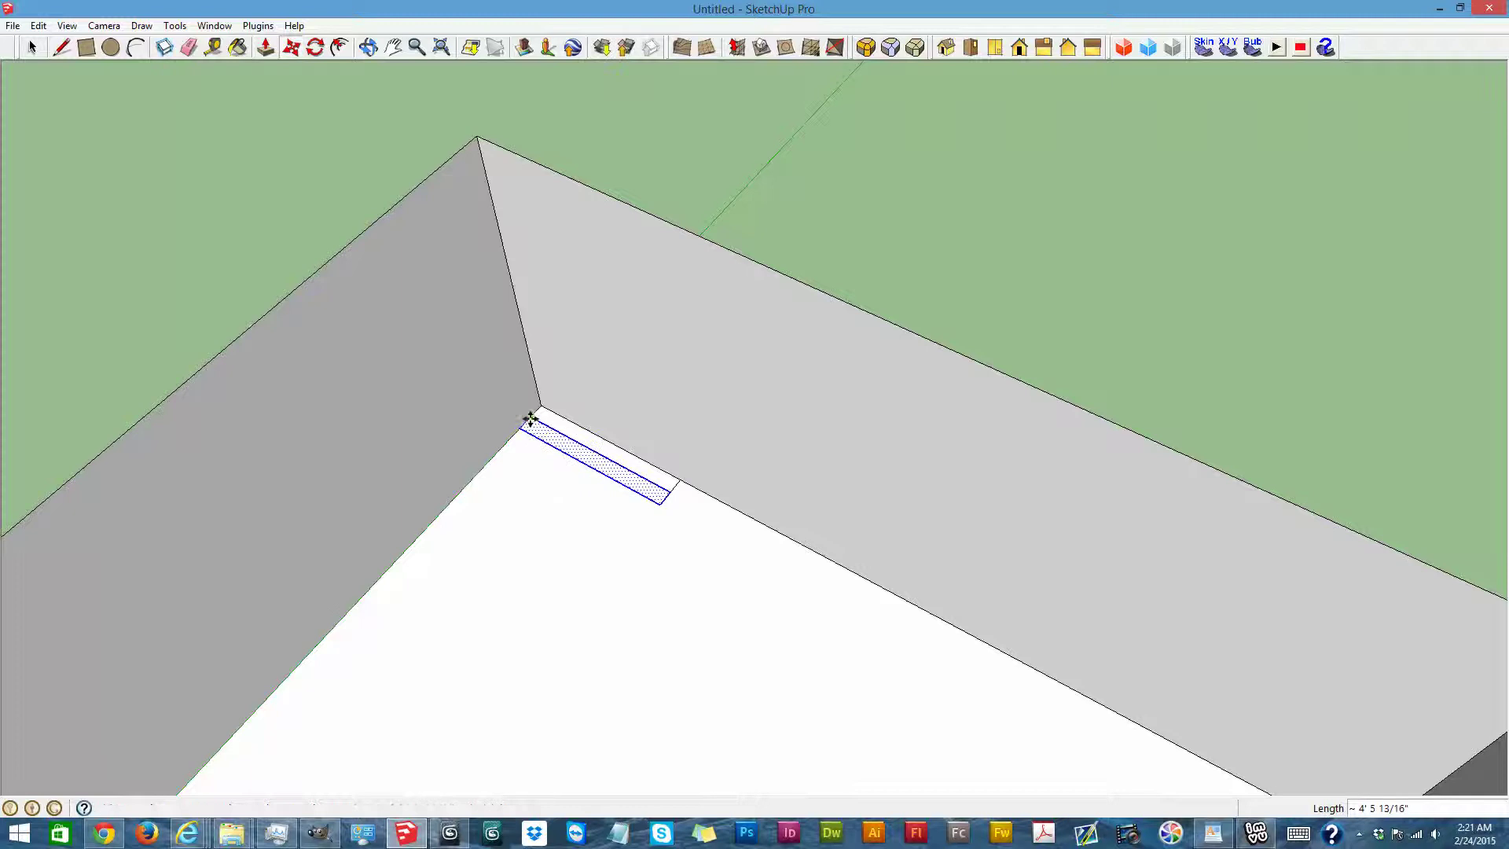
{"action": "left_click", "coordinate": [188, 47]}
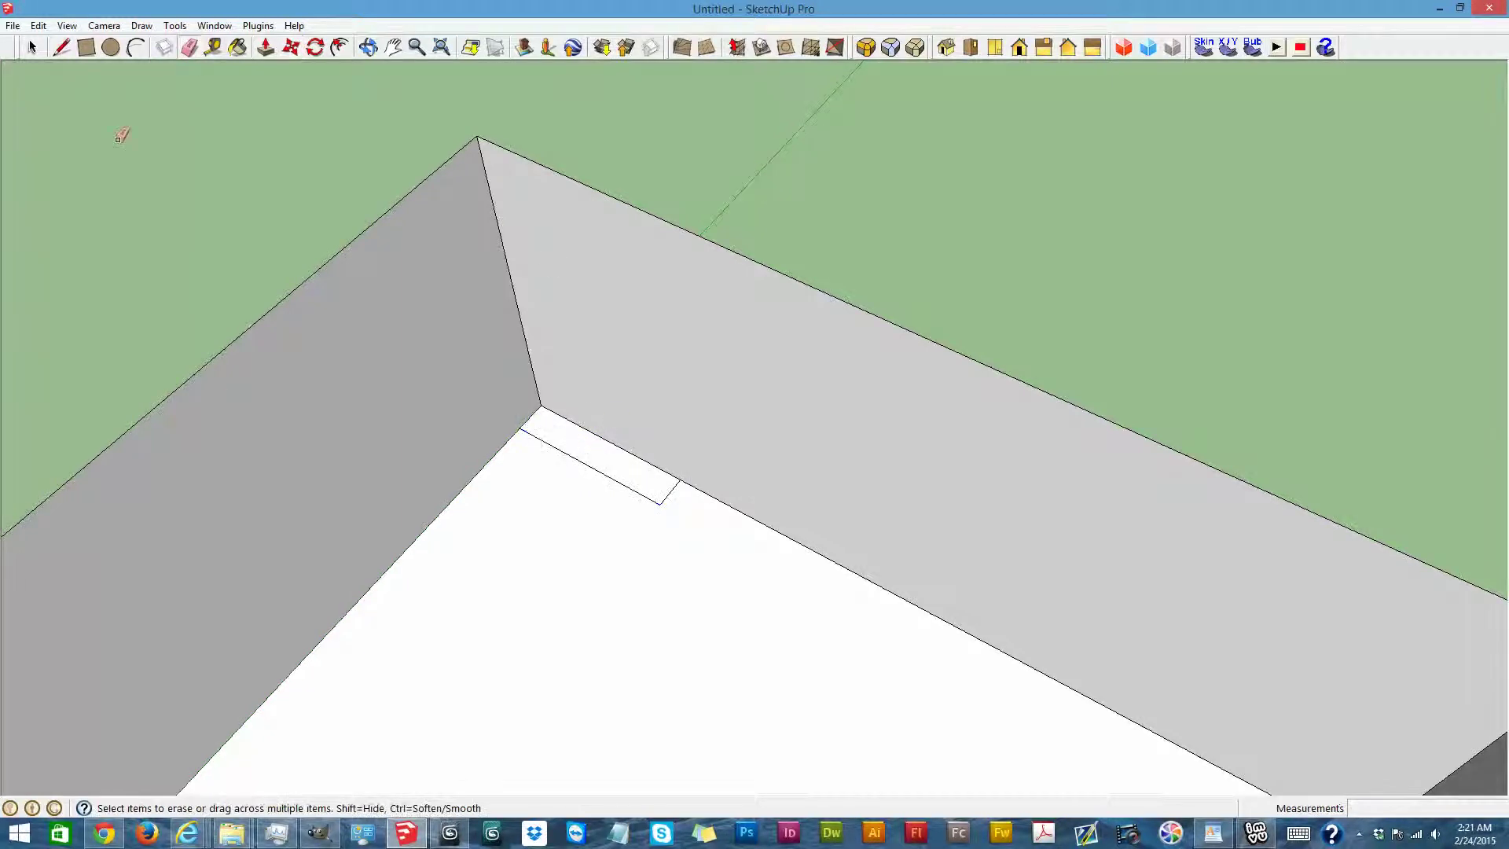
Copy the widened corner rectangle and place the copy flush against its long inner edge, touching the adjoining wall
{"action": "left_click", "coordinate": [368, 47]}
{"action": "left_click_drag", "start_coordinate": [636, 536], "coordinate": [252, 455]}
{"action": "scroll", "coordinate": [254, 456], "scroll_direction": "down", "scroll_amount": 5}
{"action": "scroll", "coordinate": [260, 457], "scroll_direction": "down", "scroll_amount": 3}
{"action": "scroll", "coordinate": [175, 517], "scroll_direction": "up", "scroll_amount": 6}
{"action": "scroll", "coordinate": [475, 263], "scroll_direction": "up", "scroll_amount": 3}
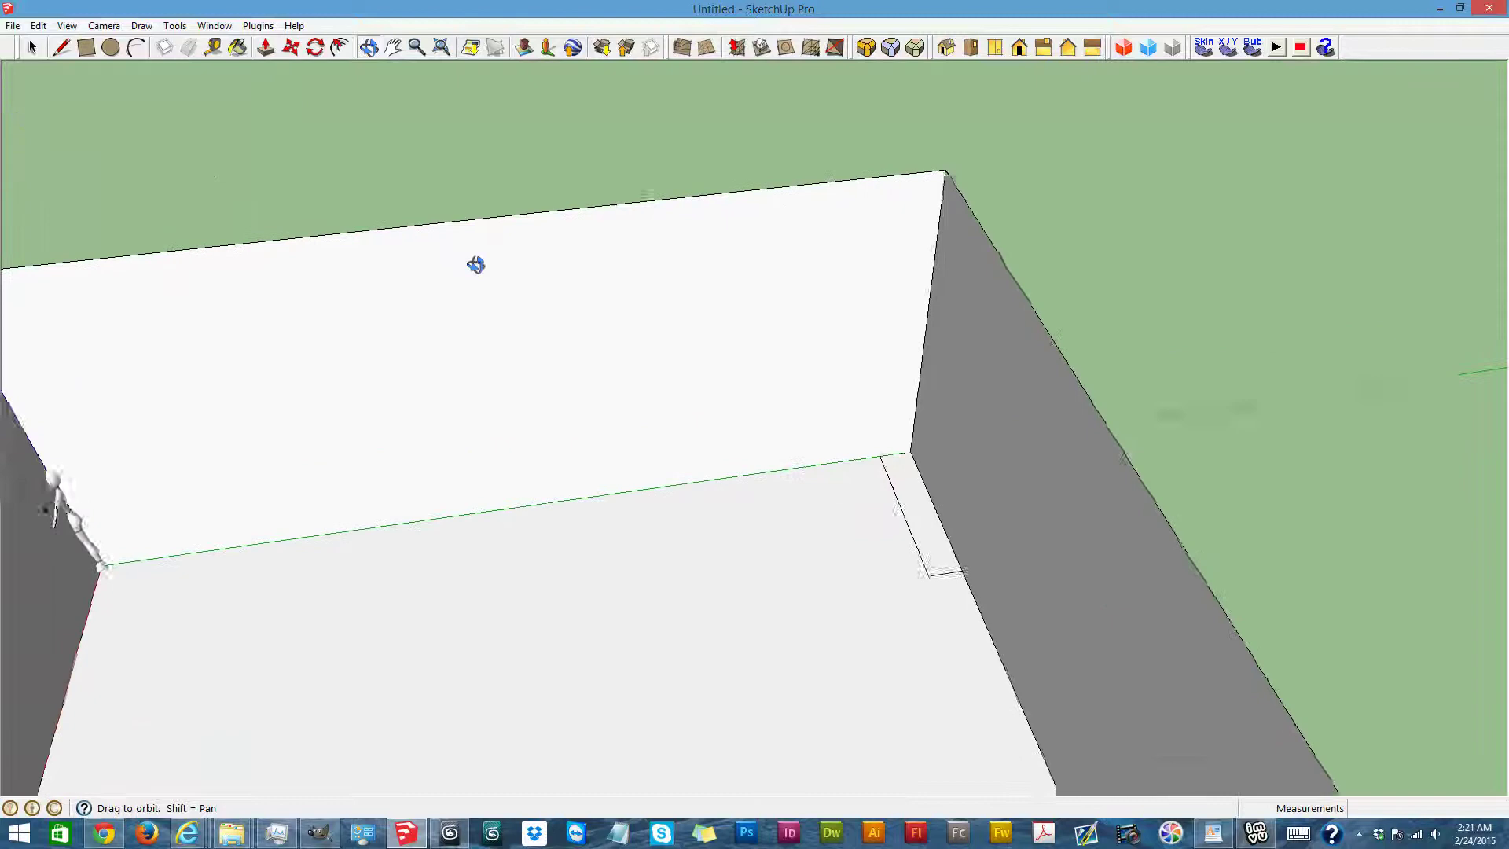
{"action": "left_click", "coordinate": [31, 47]}
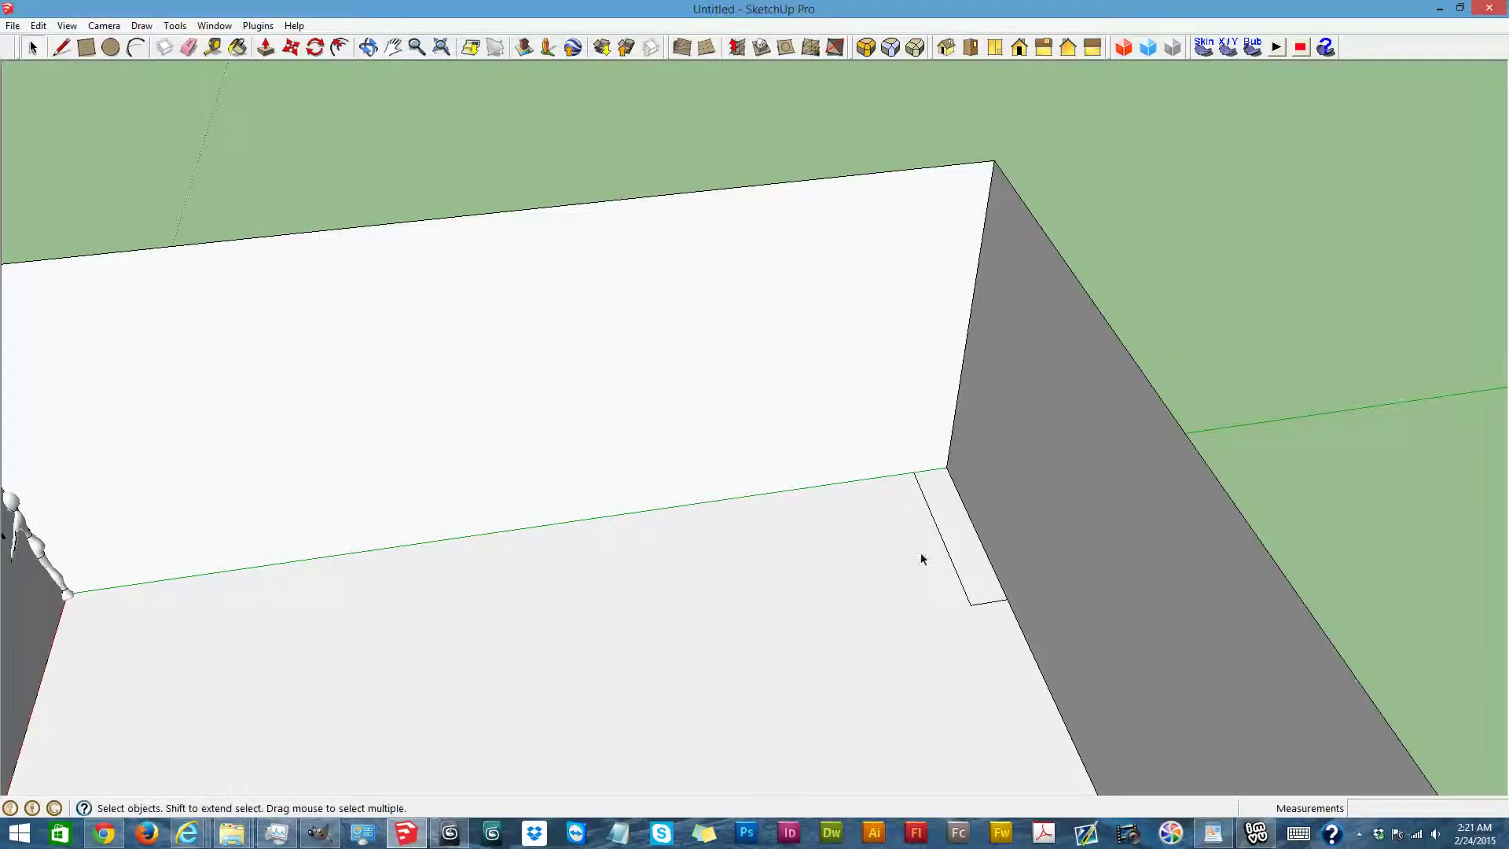
{"action": "left_click", "coordinate": [944, 507]}
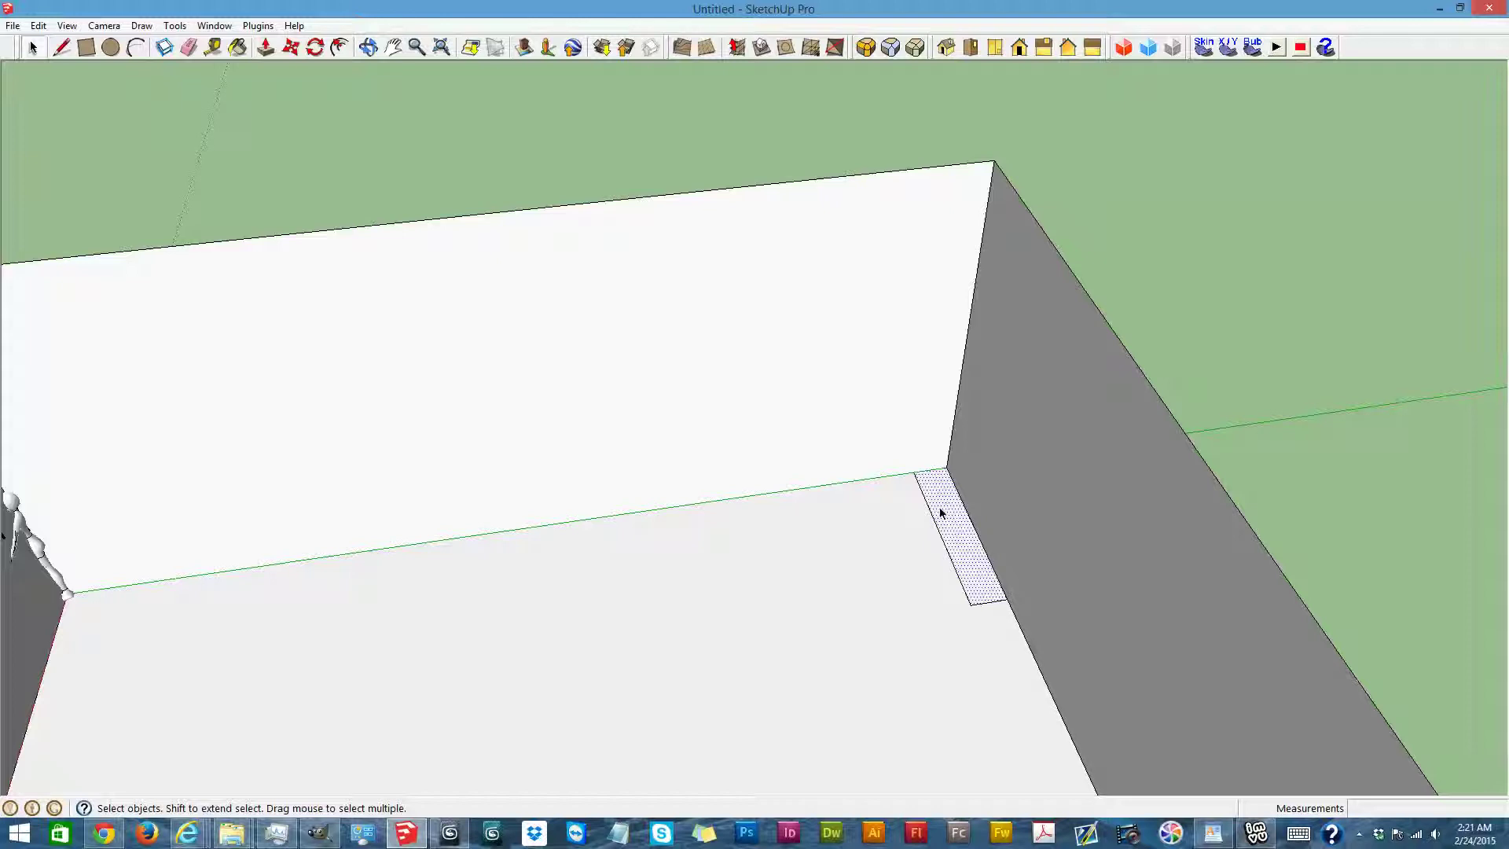
{"action": "key", "text": "ctrl+v"}
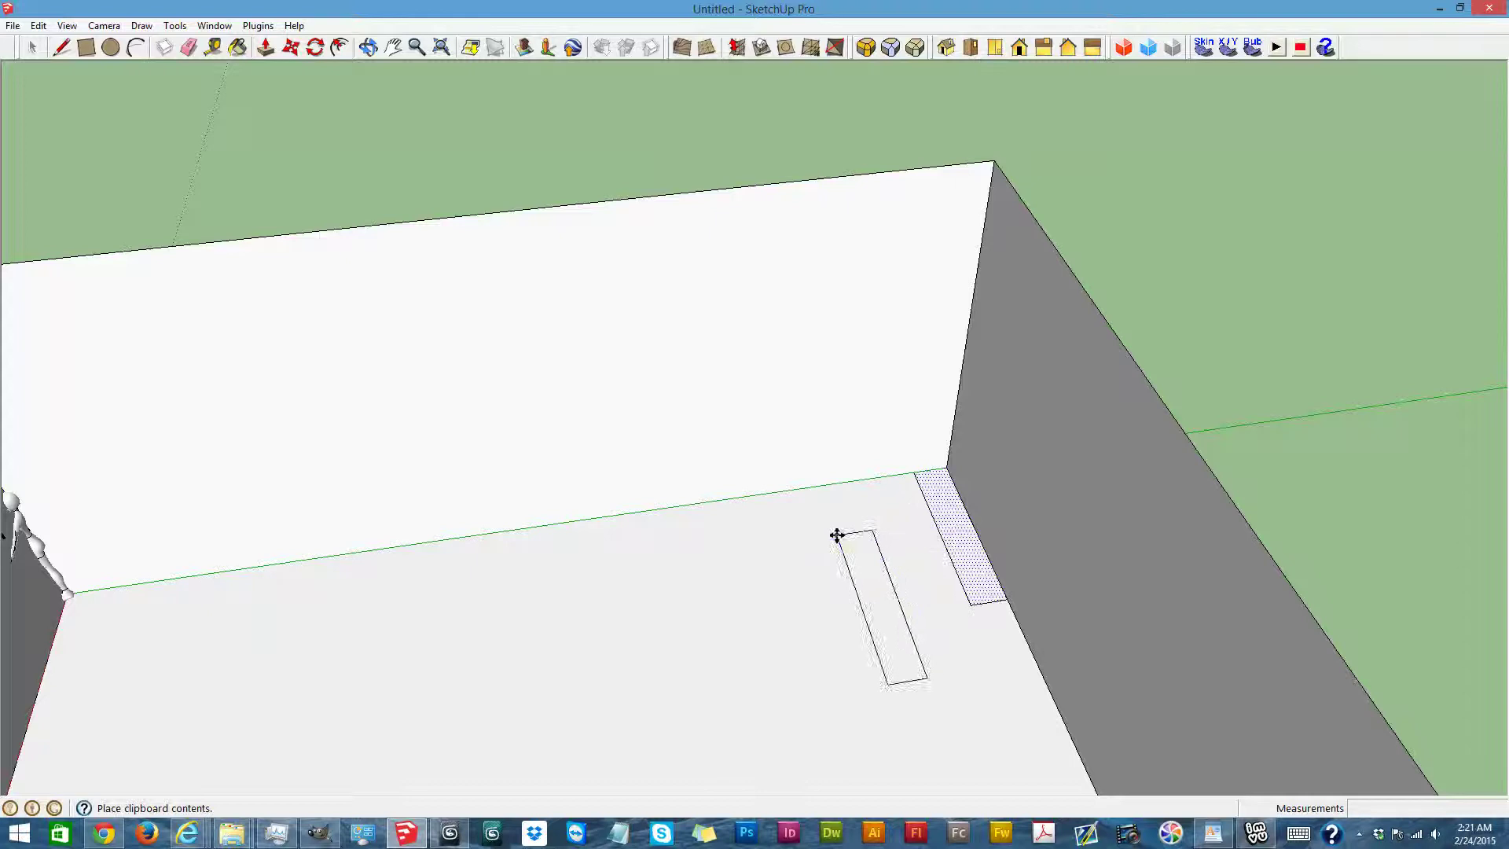
{"action": "left_click", "coordinate": [837, 535]}
{"action": "left_click", "coordinate": [873, 530]}
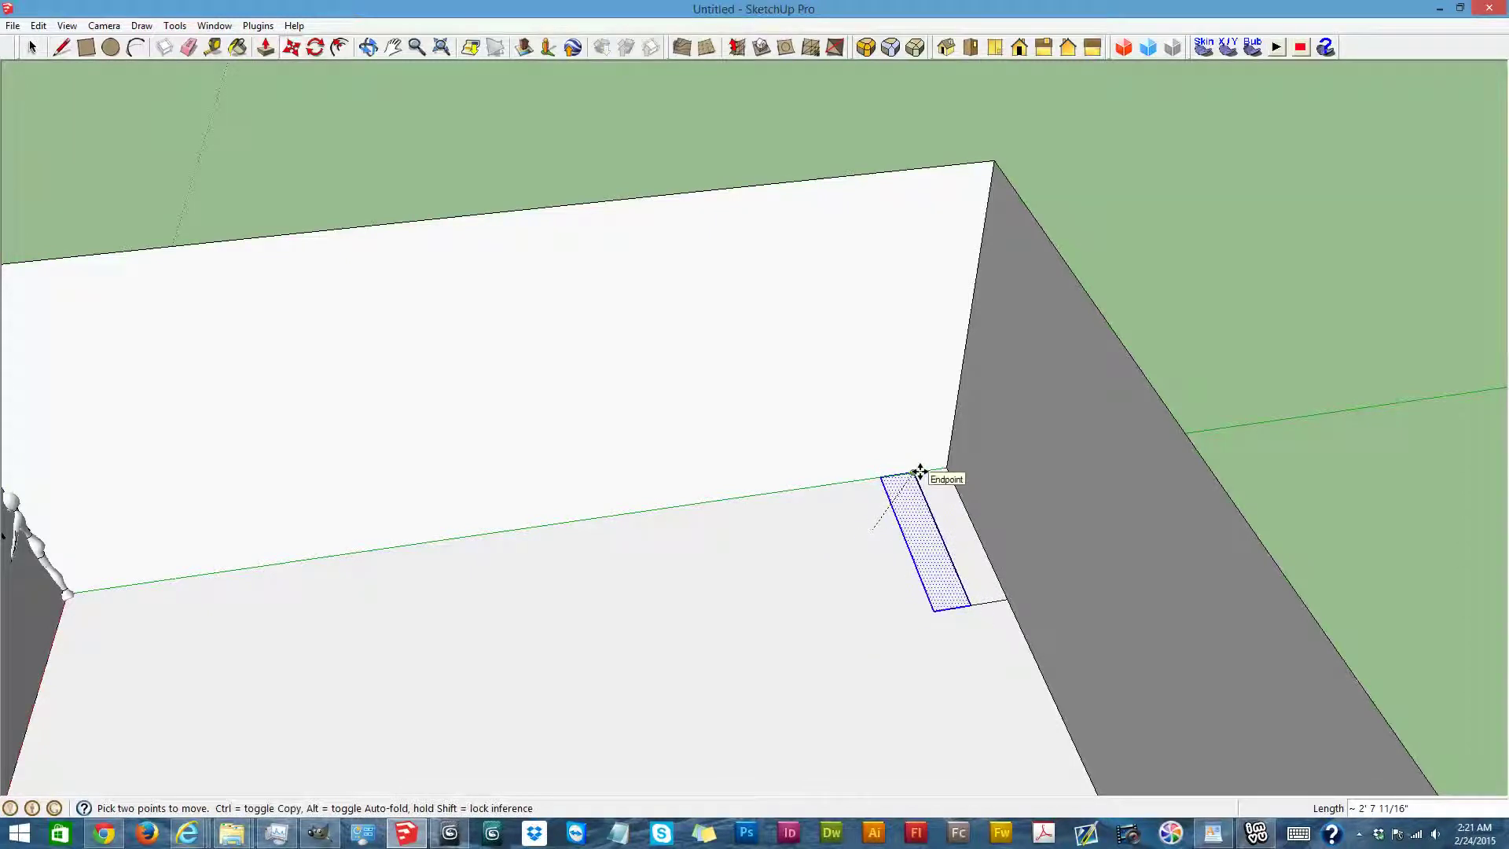
{"action": "left_click", "coordinate": [920, 471]}
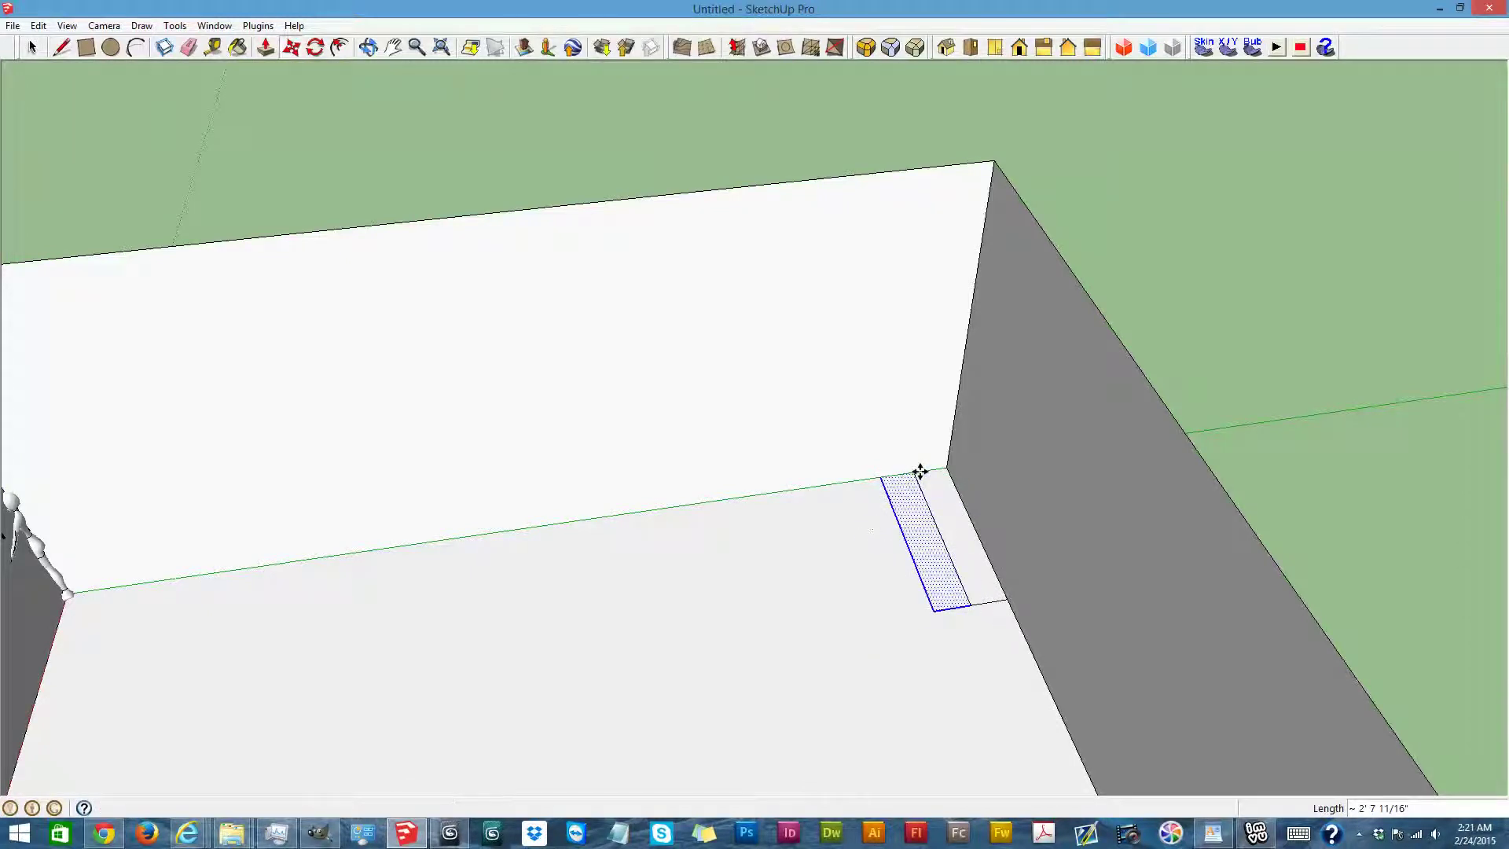
Paste three more copies of the strip, each flush against the previous one along the wall, to form five adjacent strips
{"action": "key", "text": "ctrl+v"}
{"action": "left_click", "coordinate": [881, 480]}
{"action": "key", "text": "ctrl+v"}
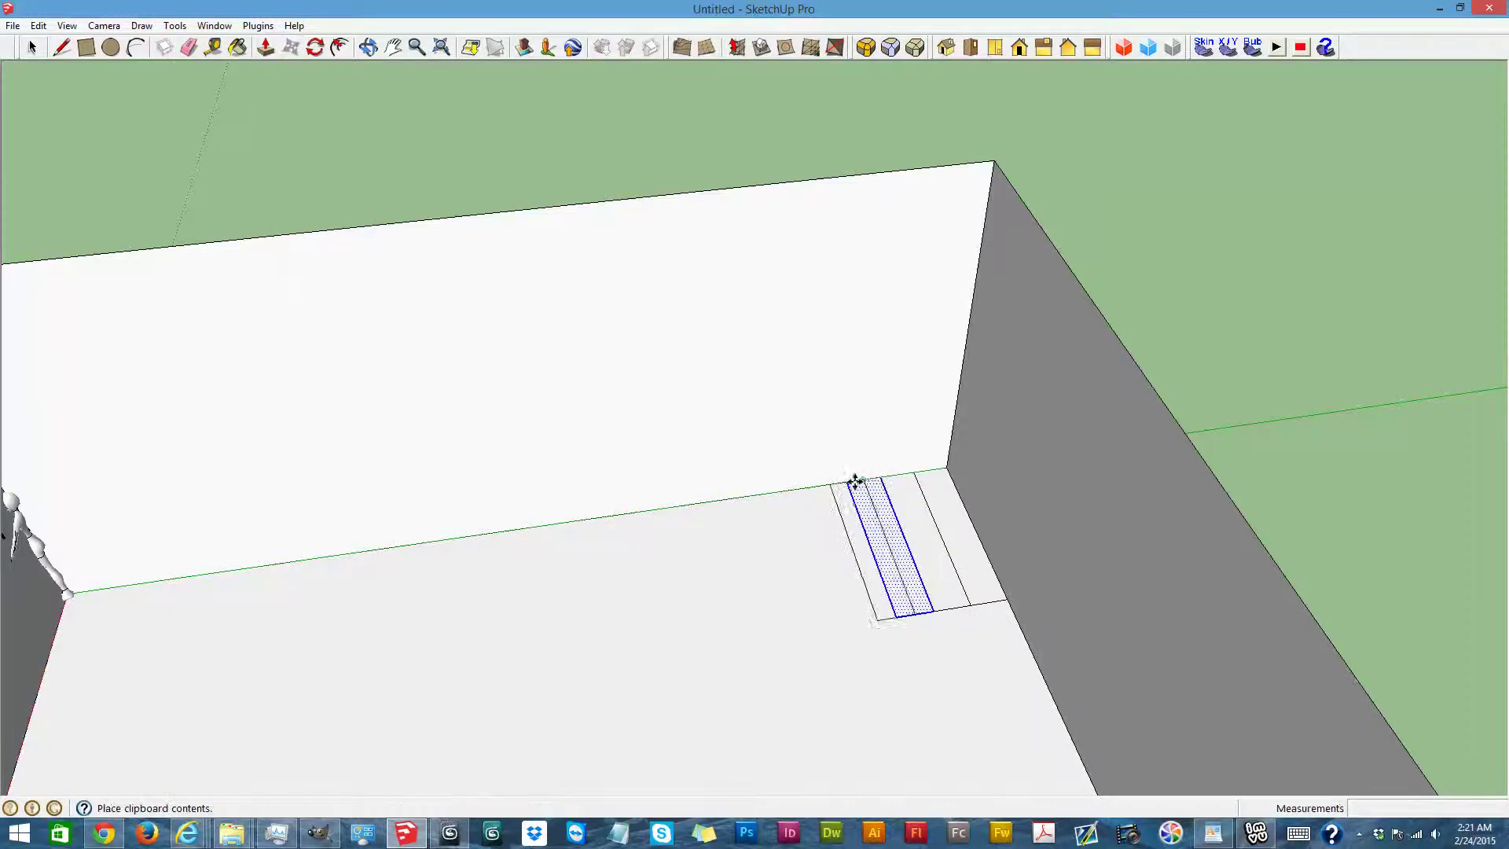
{"action": "left_click", "coordinate": [852, 482]}
{"action": "key", "text": "ctrl+v"}
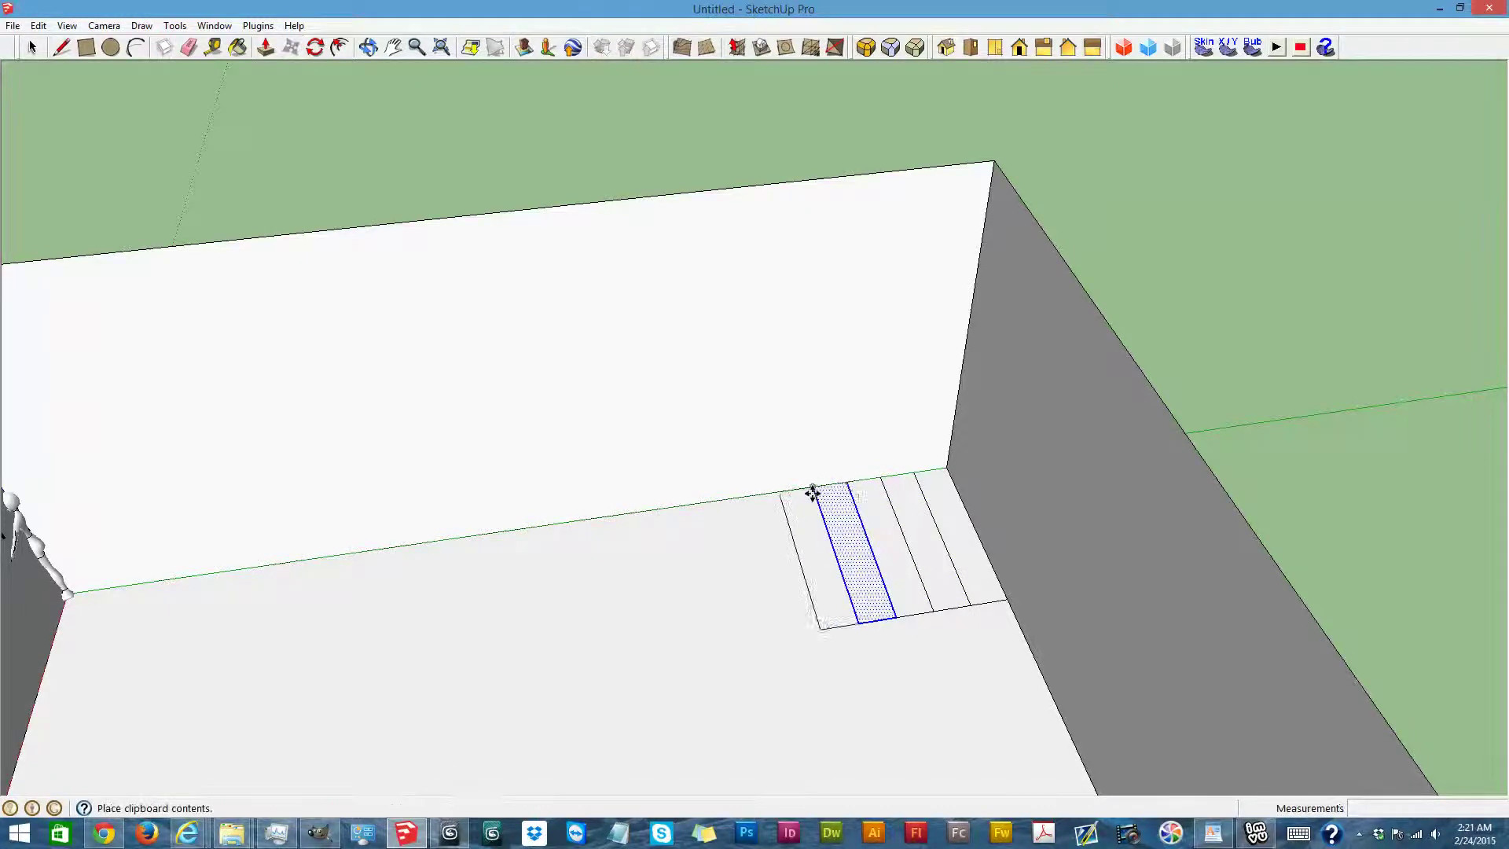
{"action": "left_click", "coordinate": [811, 494]}
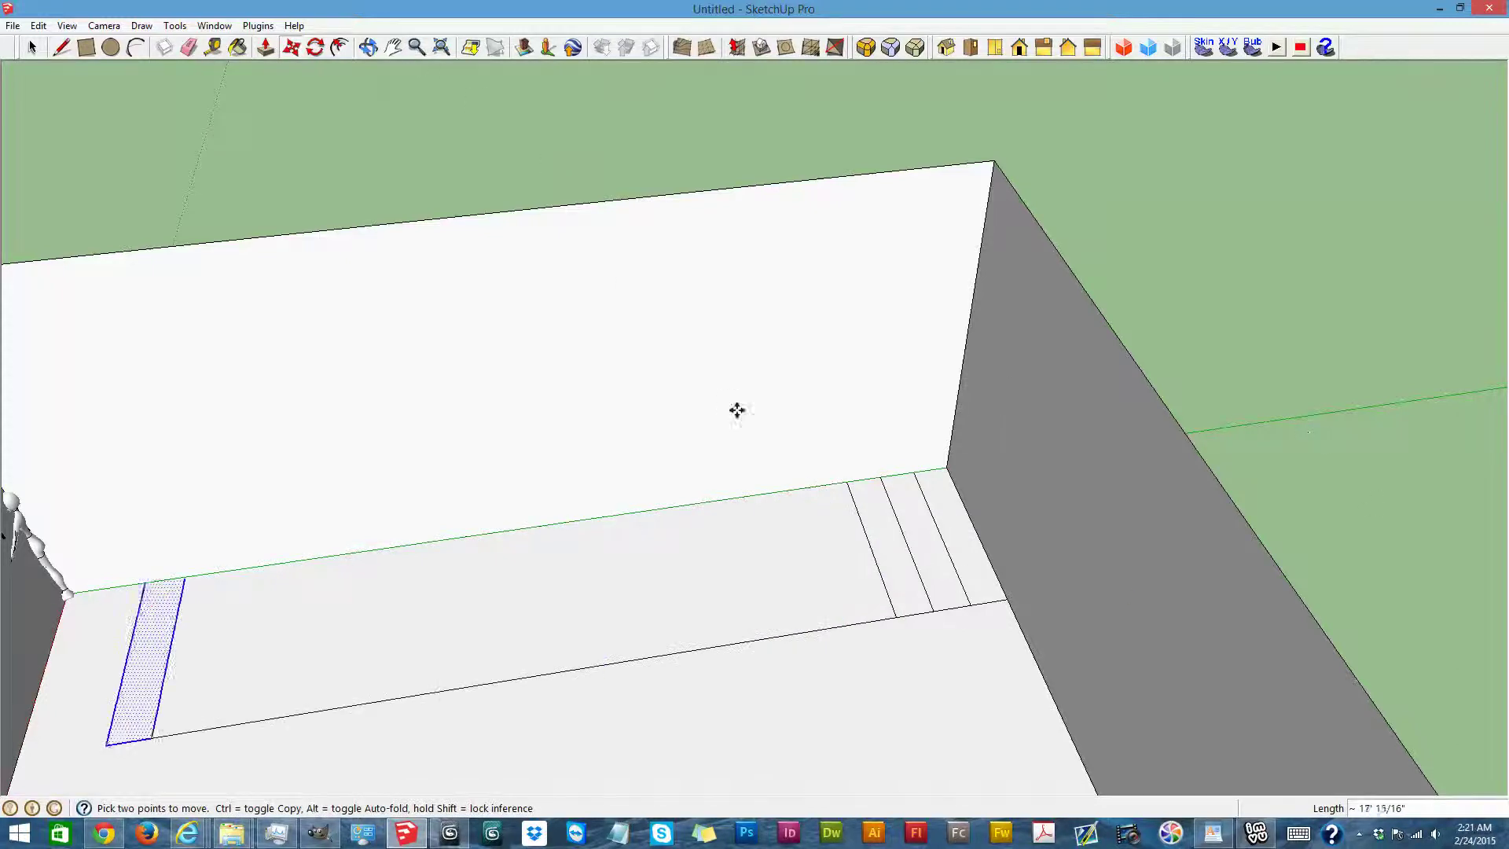
{"action": "left_click", "coordinate": [779, 541]}
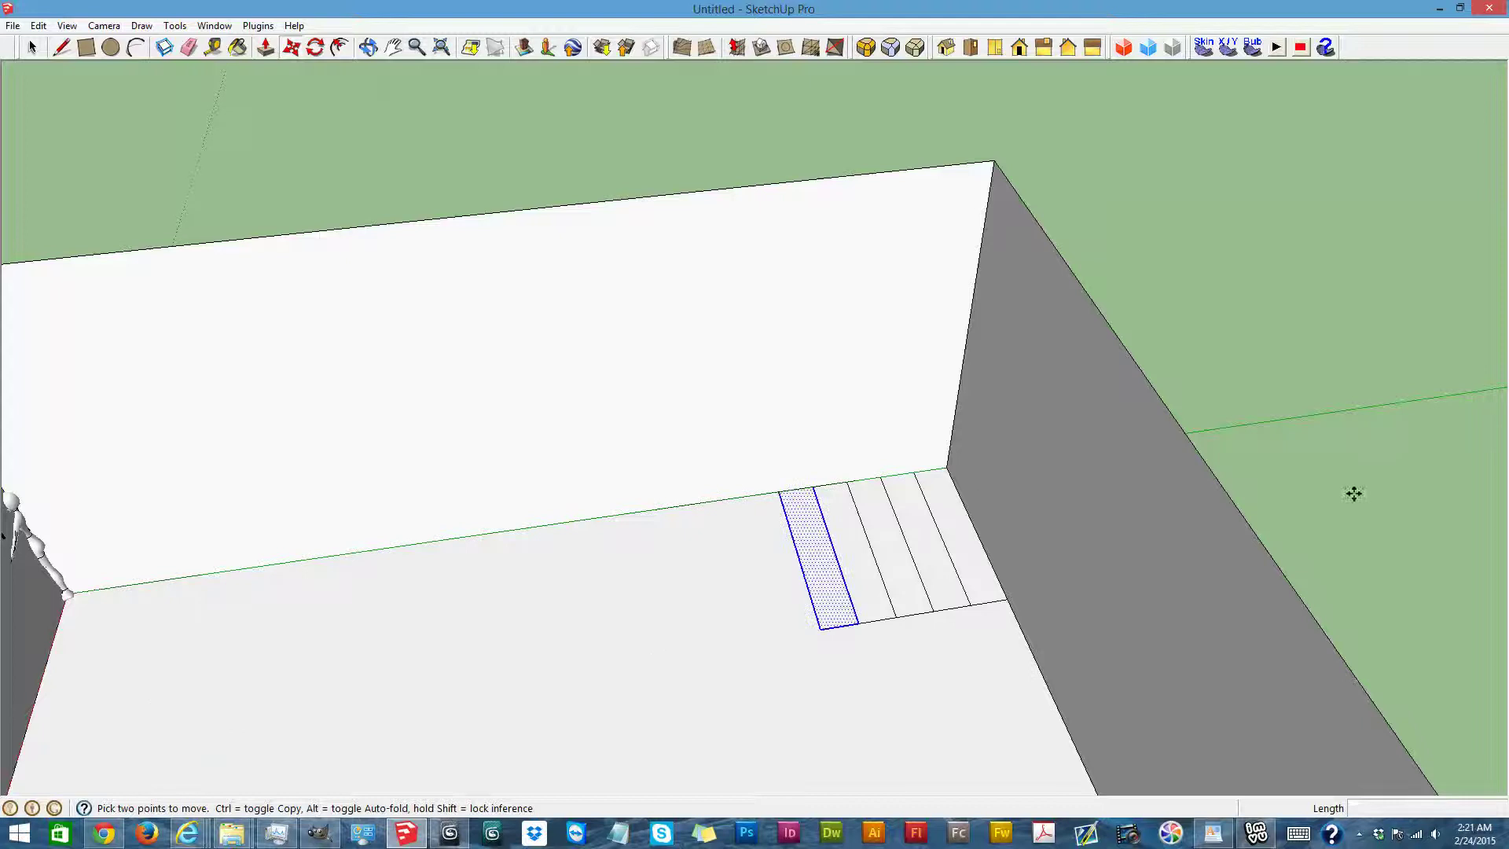
Push/Pull the corner strip up to 2' 6" as the highest stair step
{"action": "key", "text": "ctrl+t"}
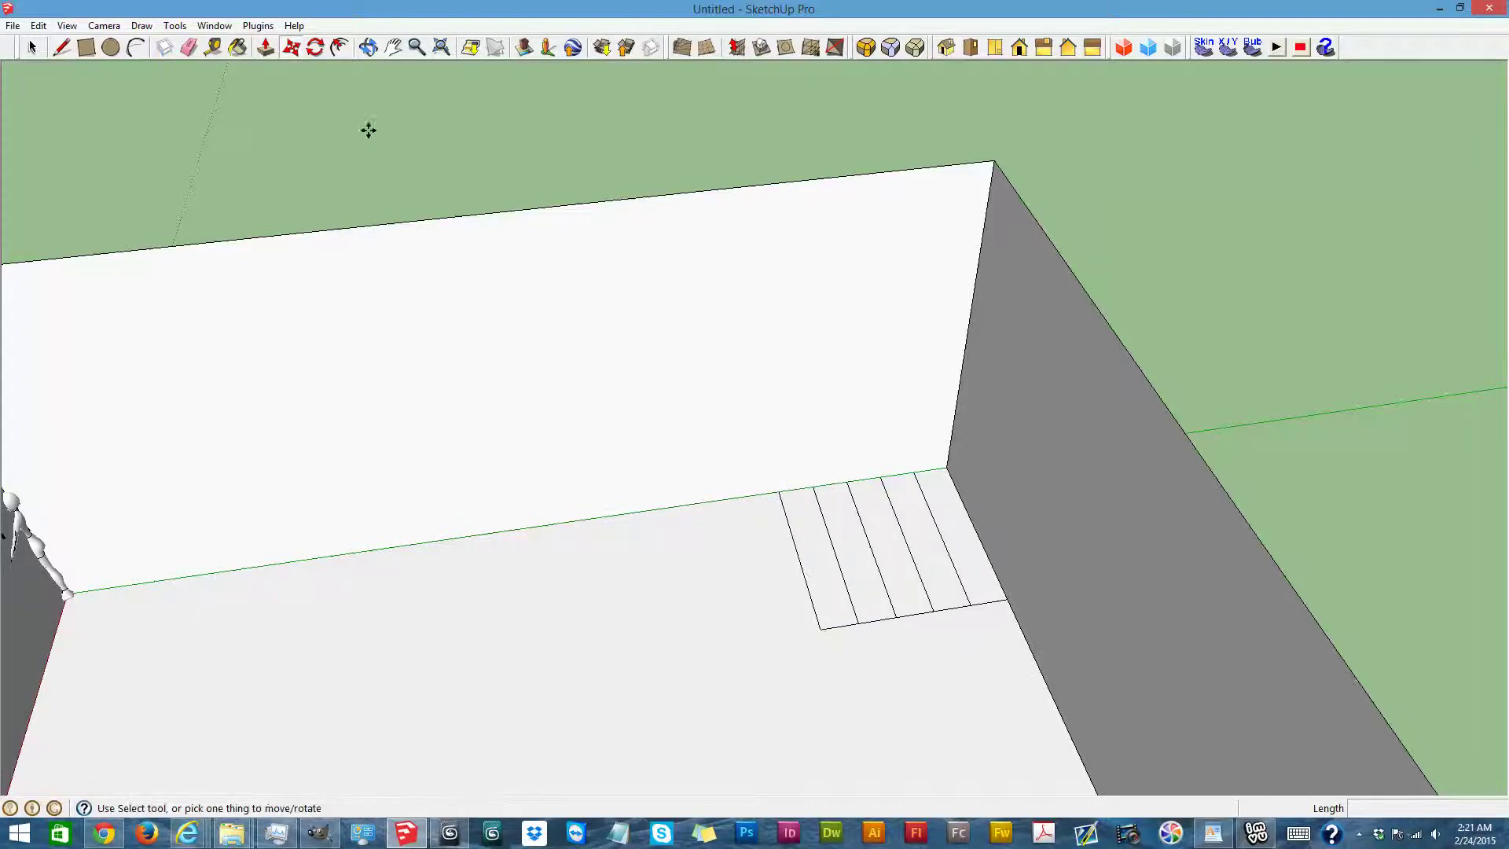
{"action": "left_click", "coordinate": [366, 48]}
{"action": "left_click_drag", "start_coordinate": [563, 535], "coordinate": [1084, 175]}
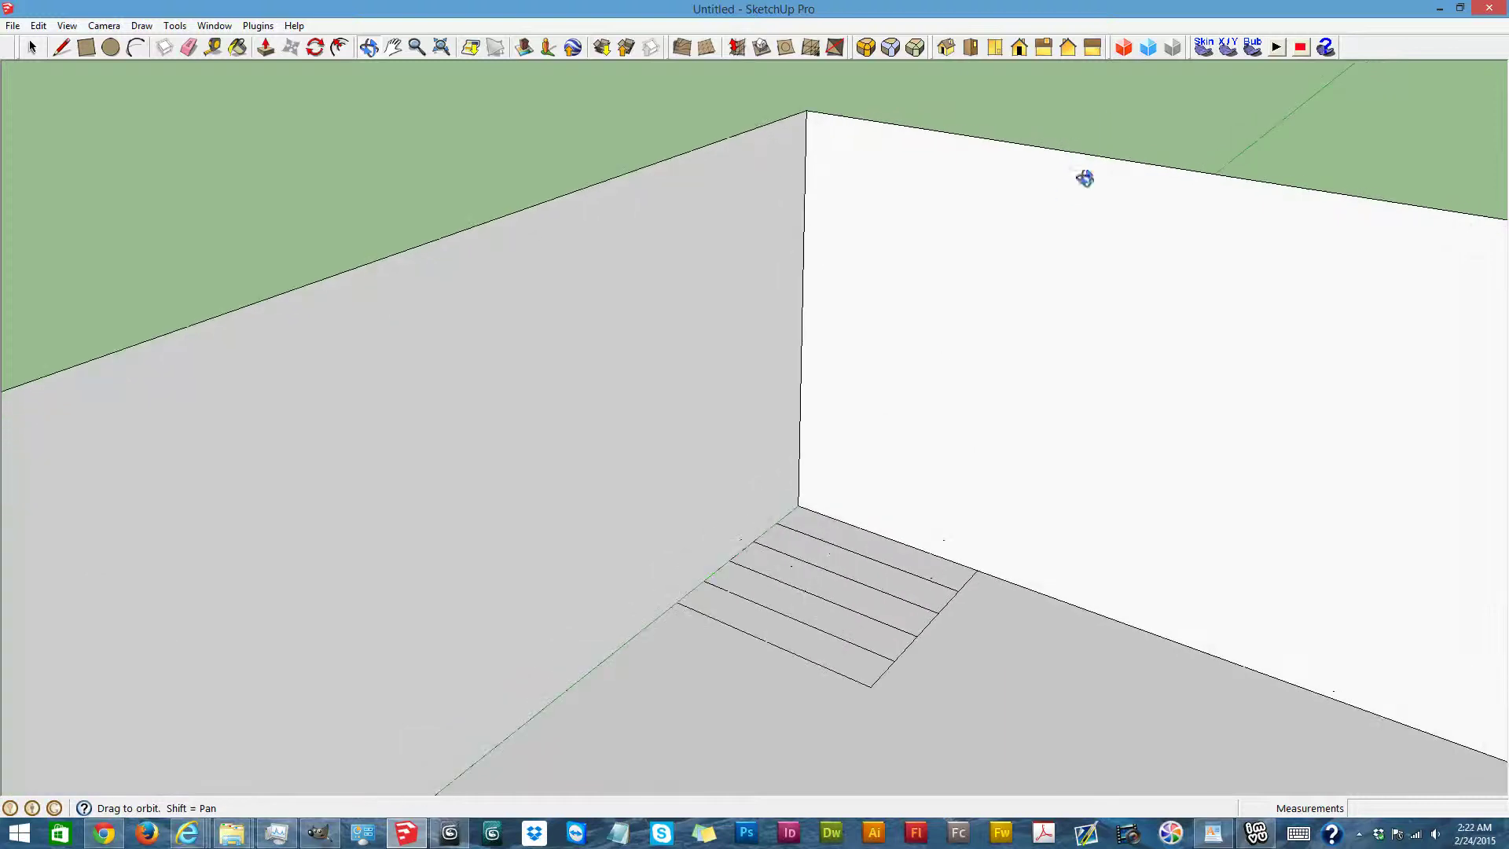
{"action": "left_click_drag", "start_coordinate": [893, 653], "coordinate": [718, 647]}
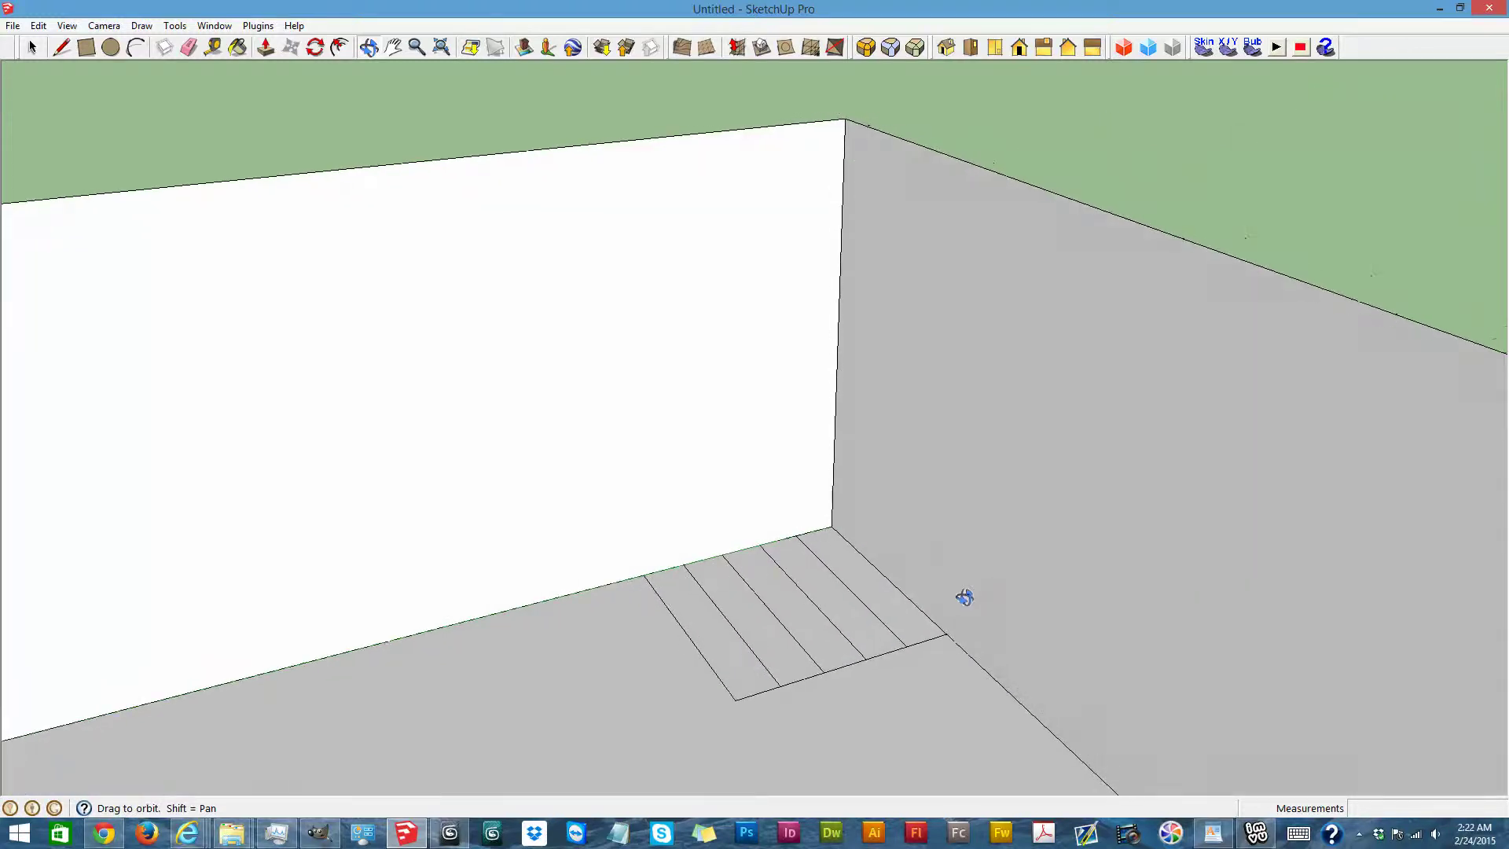
{"action": "scroll", "coordinate": [954, 606], "scroll_direction": "up", "scroll_amount": 5}
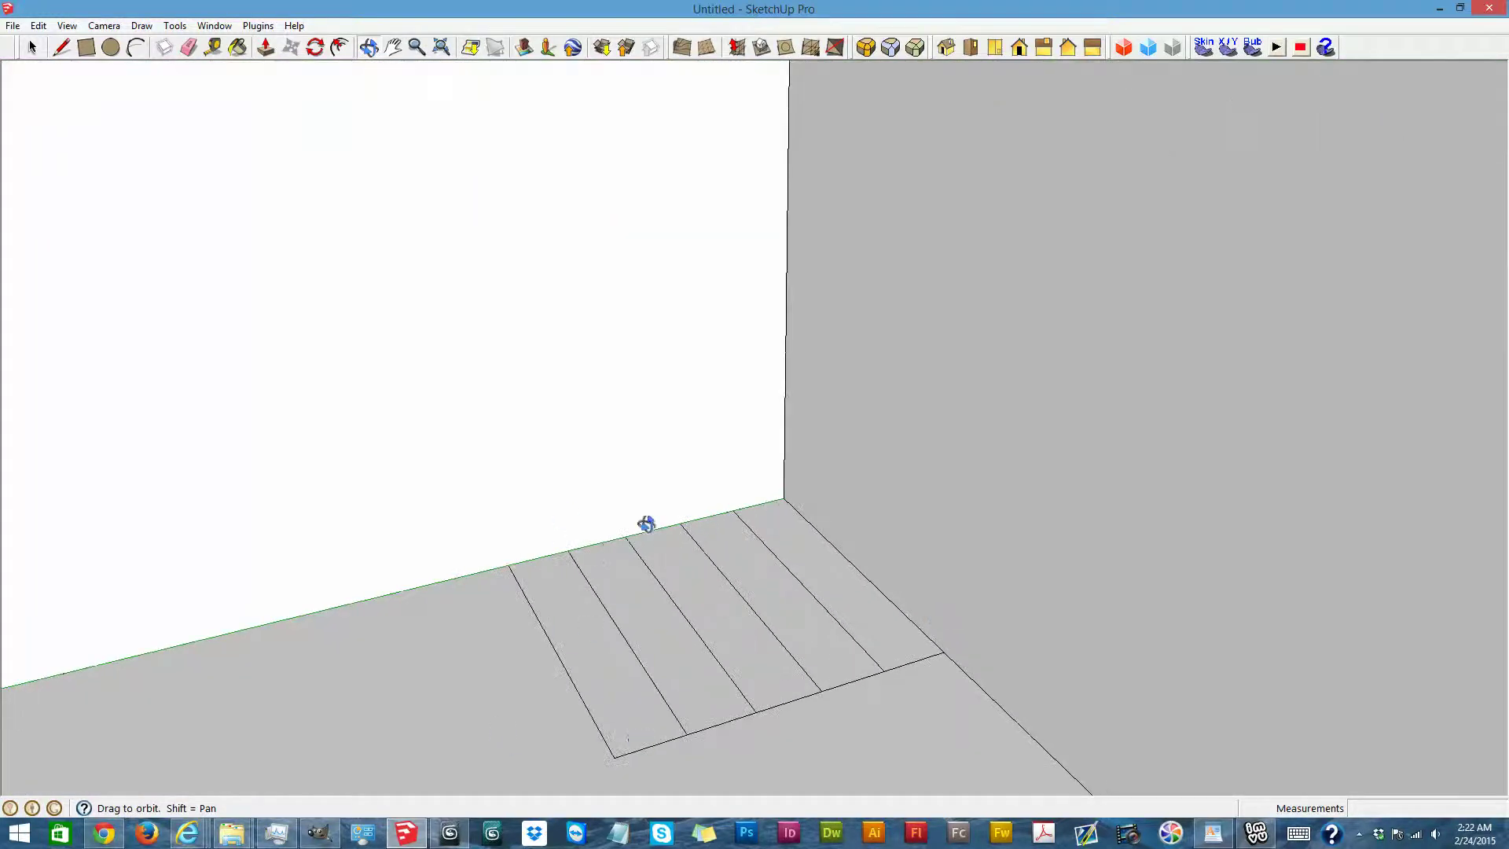
{"action": "left_click", "coordinate": [265, 48]}
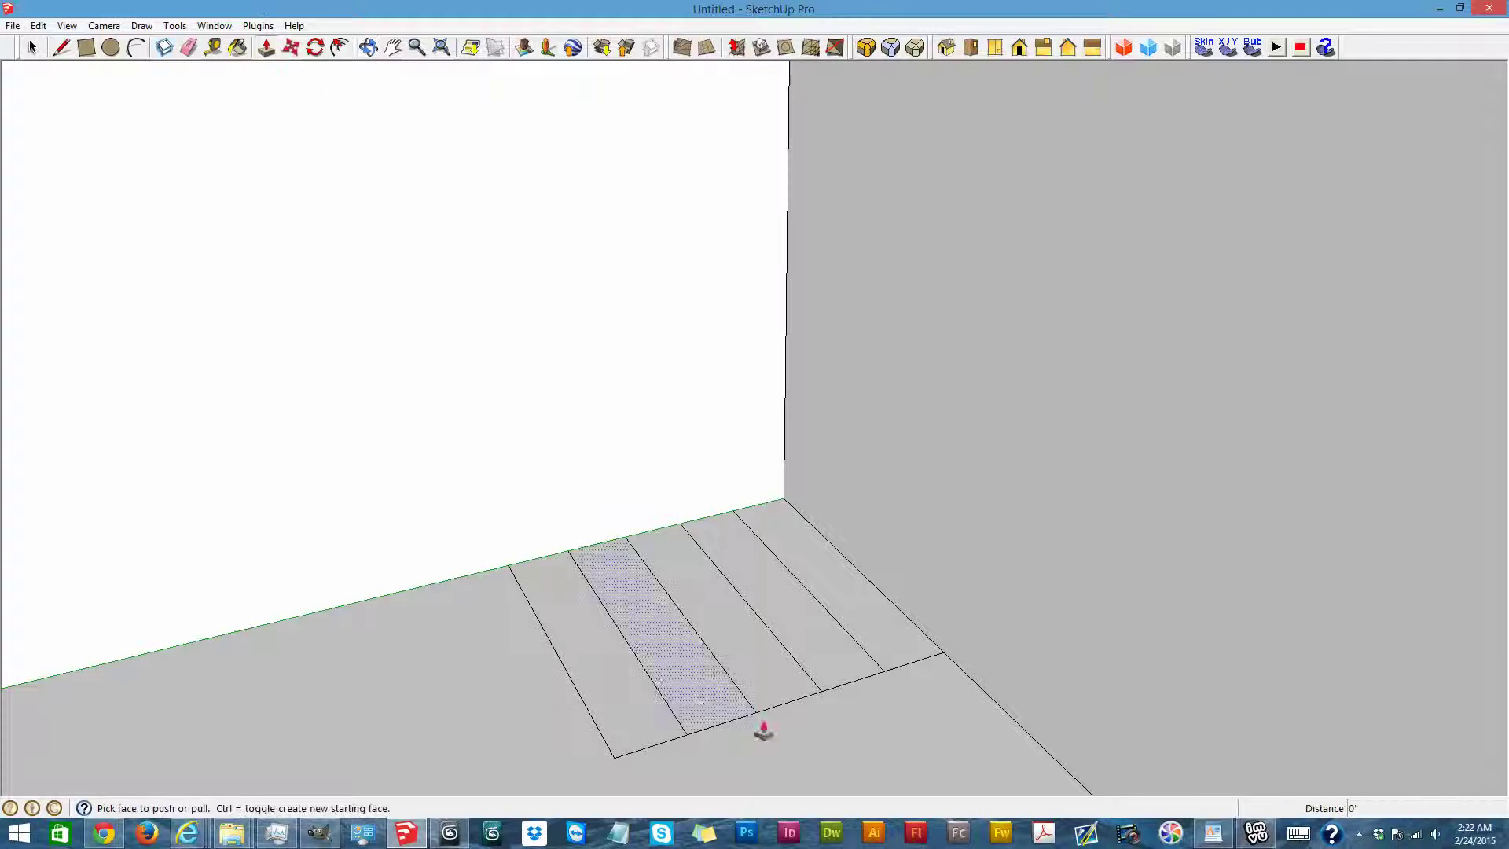
{"action": "left_click", "coordinate": [863, 595]}
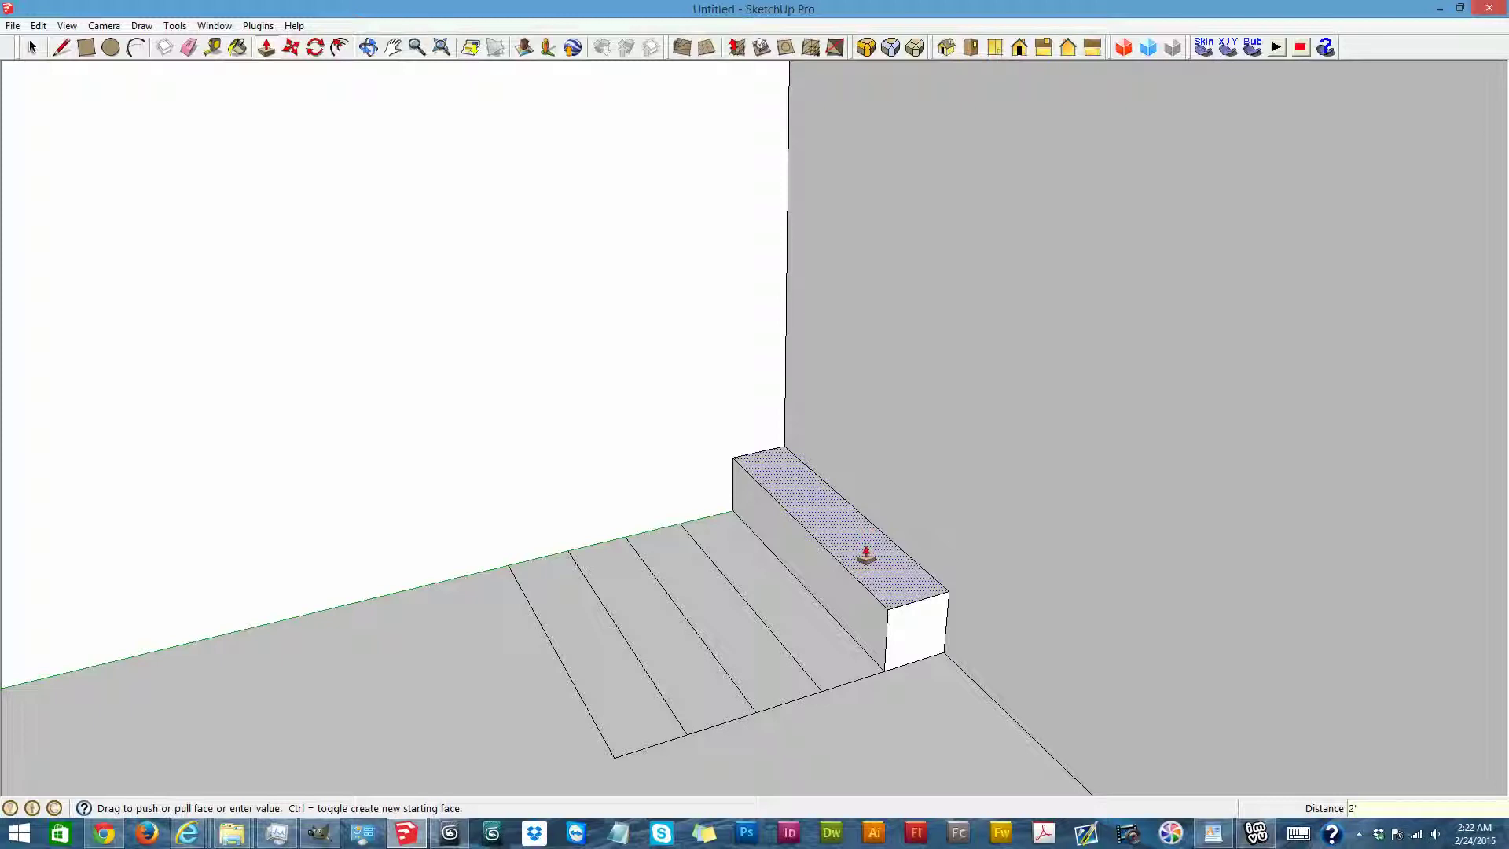
{"action": "key", "text": "Return"}
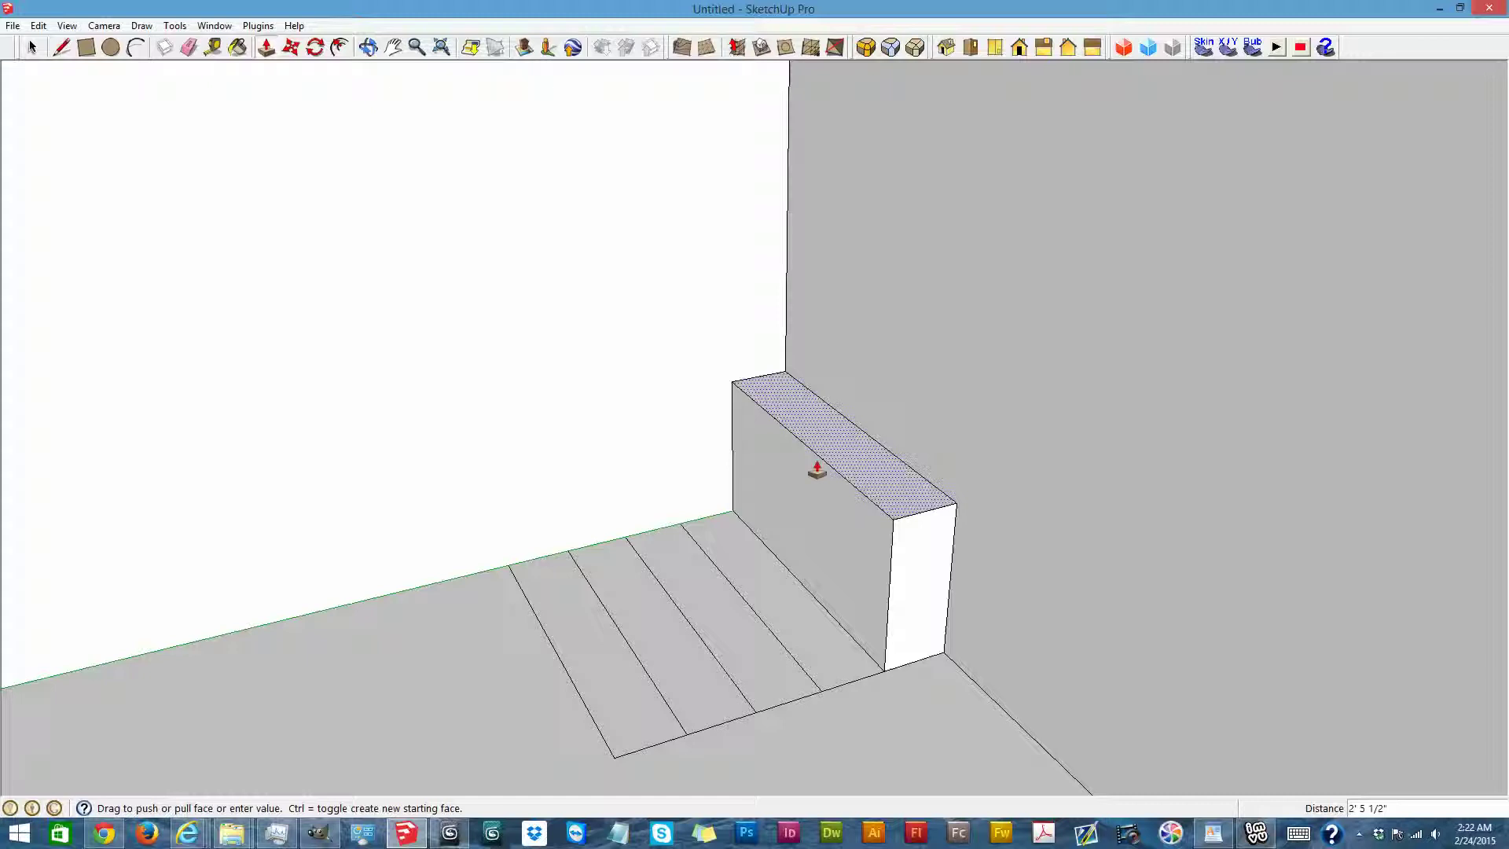
{"action": "left_click", "coordinate": [819, 470]}
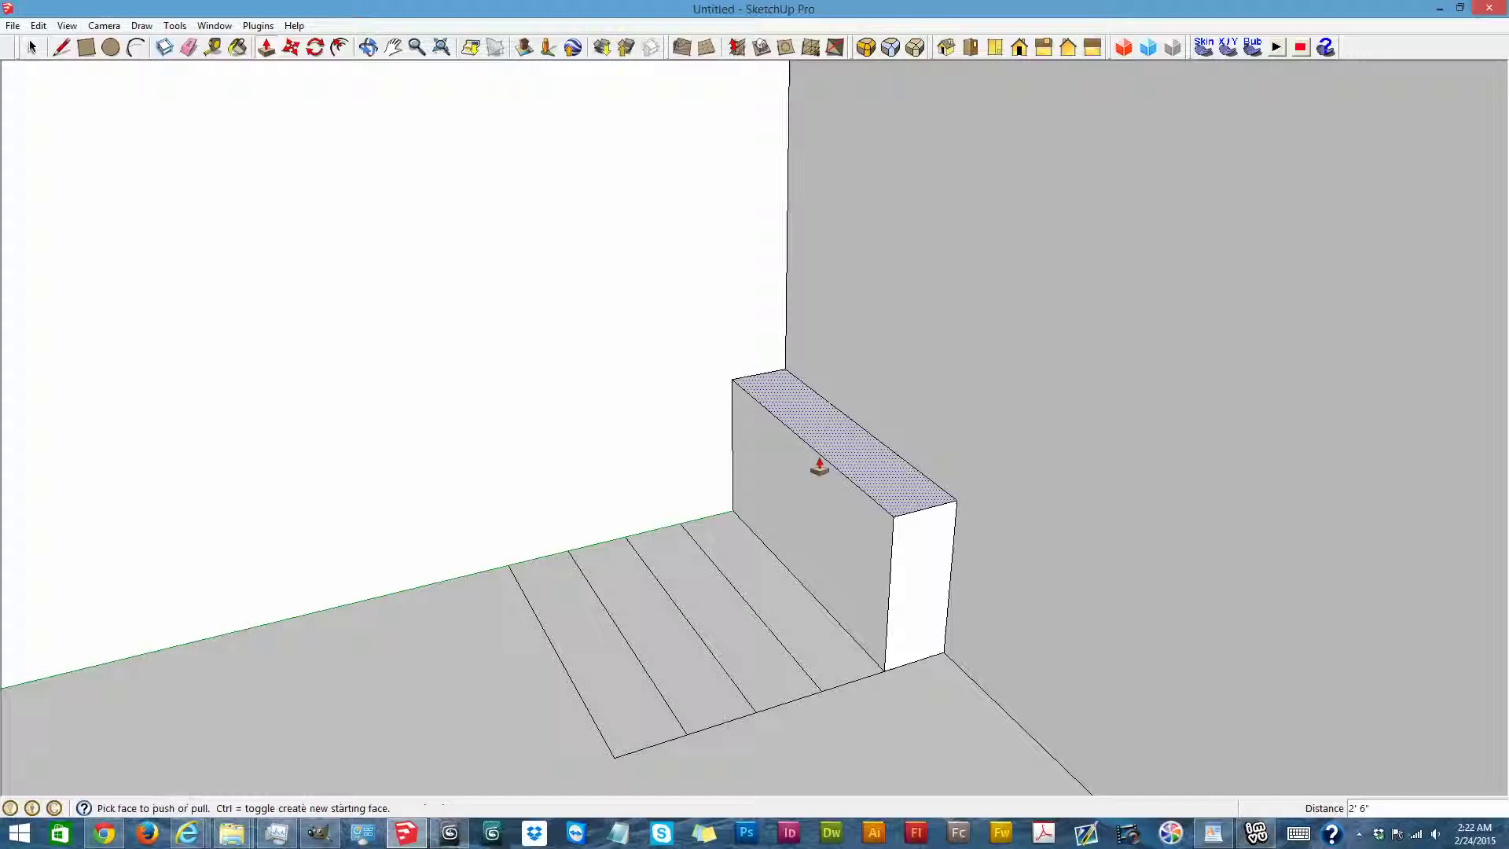
Pull the second strip from the corner up 2' and the third strip up about 1' 6"
{"action": "left_click", "coordinate": [768, 603]}
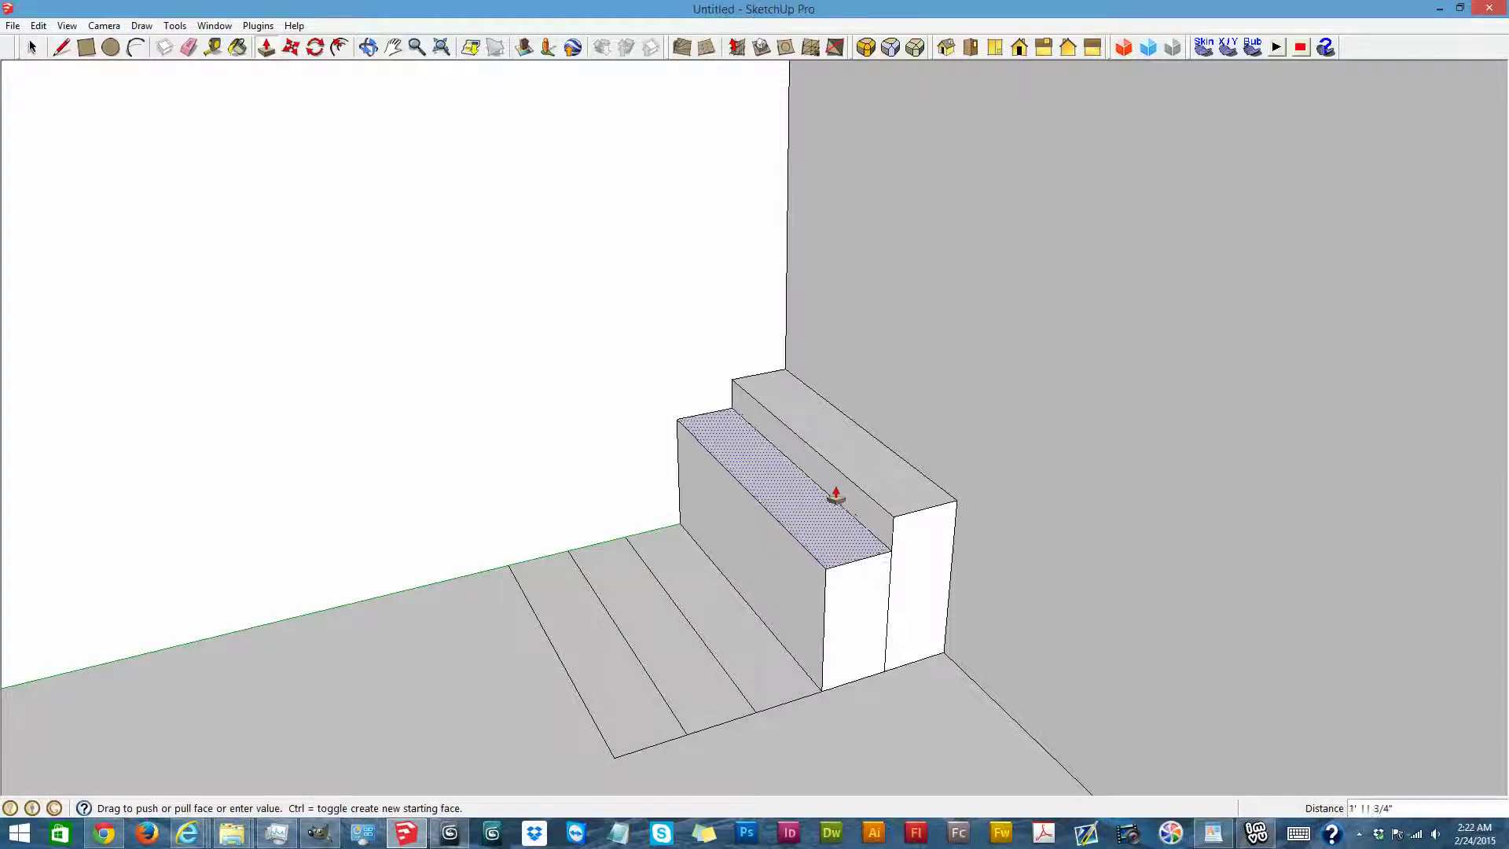
{"action": "left_click", "coordinate": [837, 495]}
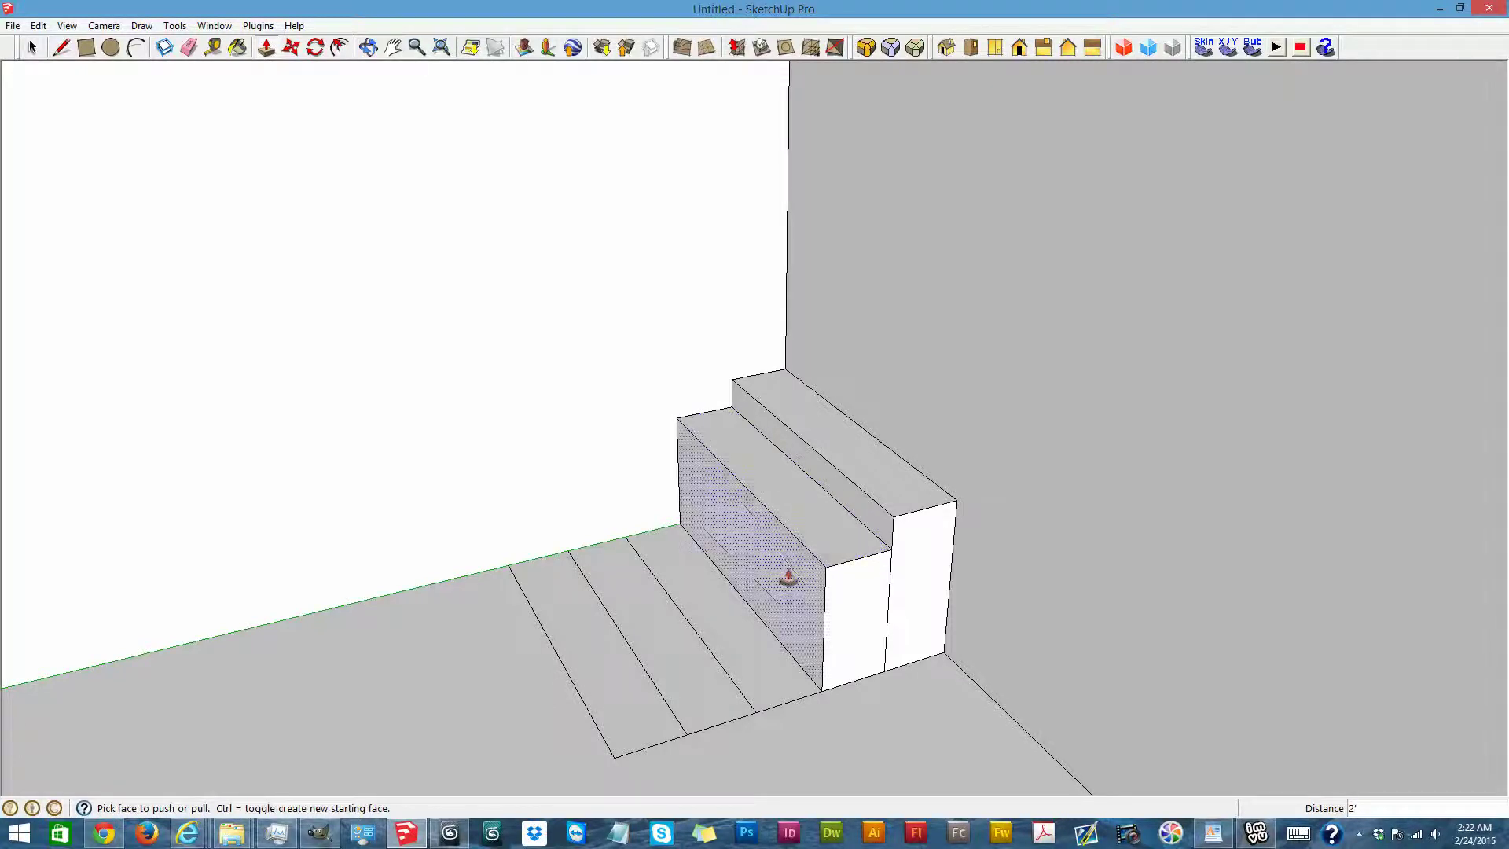
{"action": "left_click", "coordinate": [771, 658]}
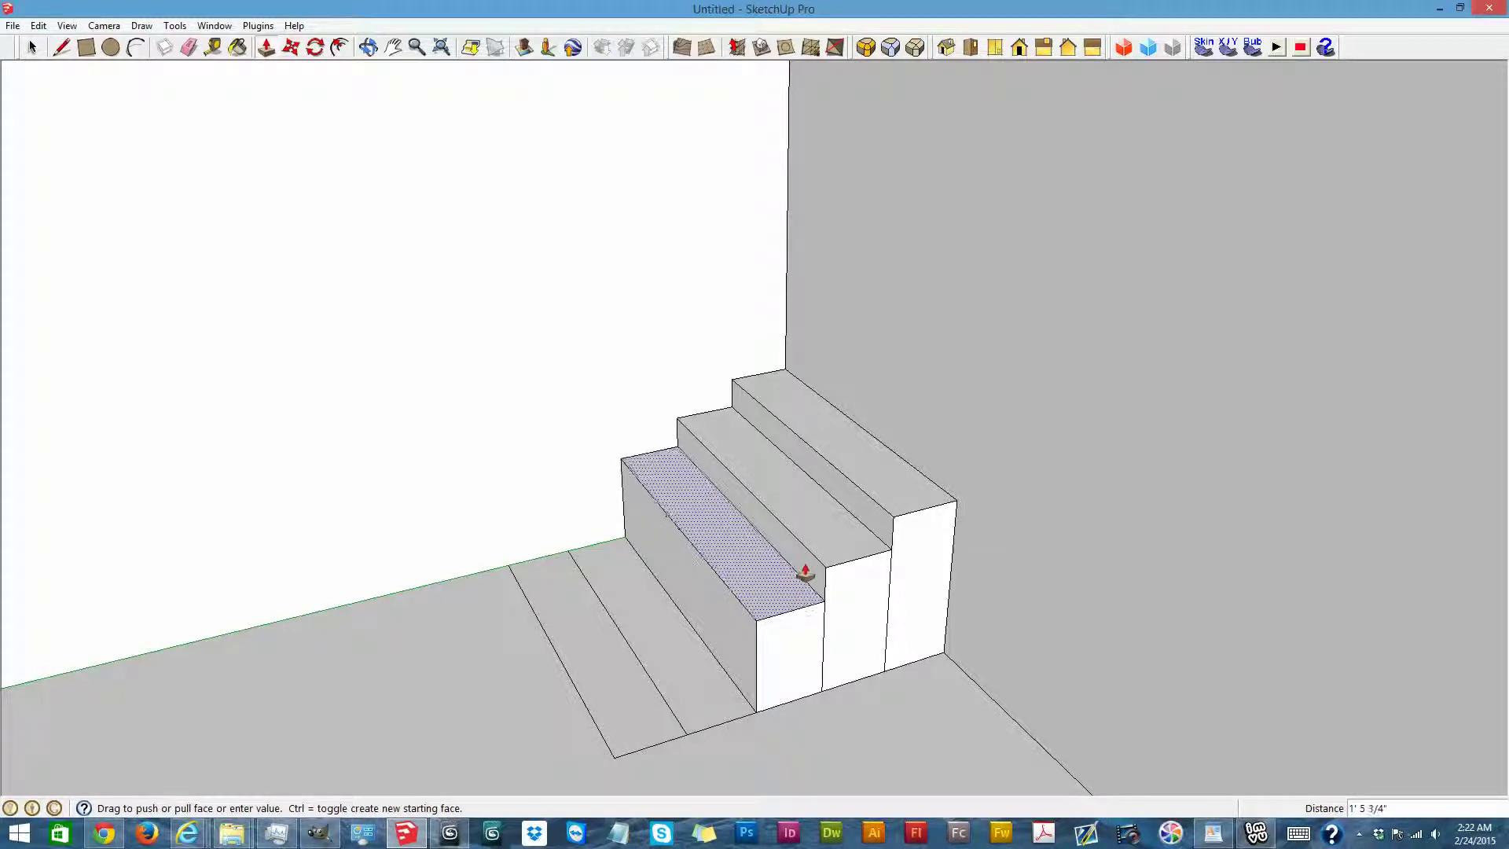
{"action": "left_click", "coordinate": [806, 571]}
Pull the fourth strip from the corner up 1' and the outermost strip up about 6" to complete the stairs
{"action": "left_click", "coordinate": [714, 669]}
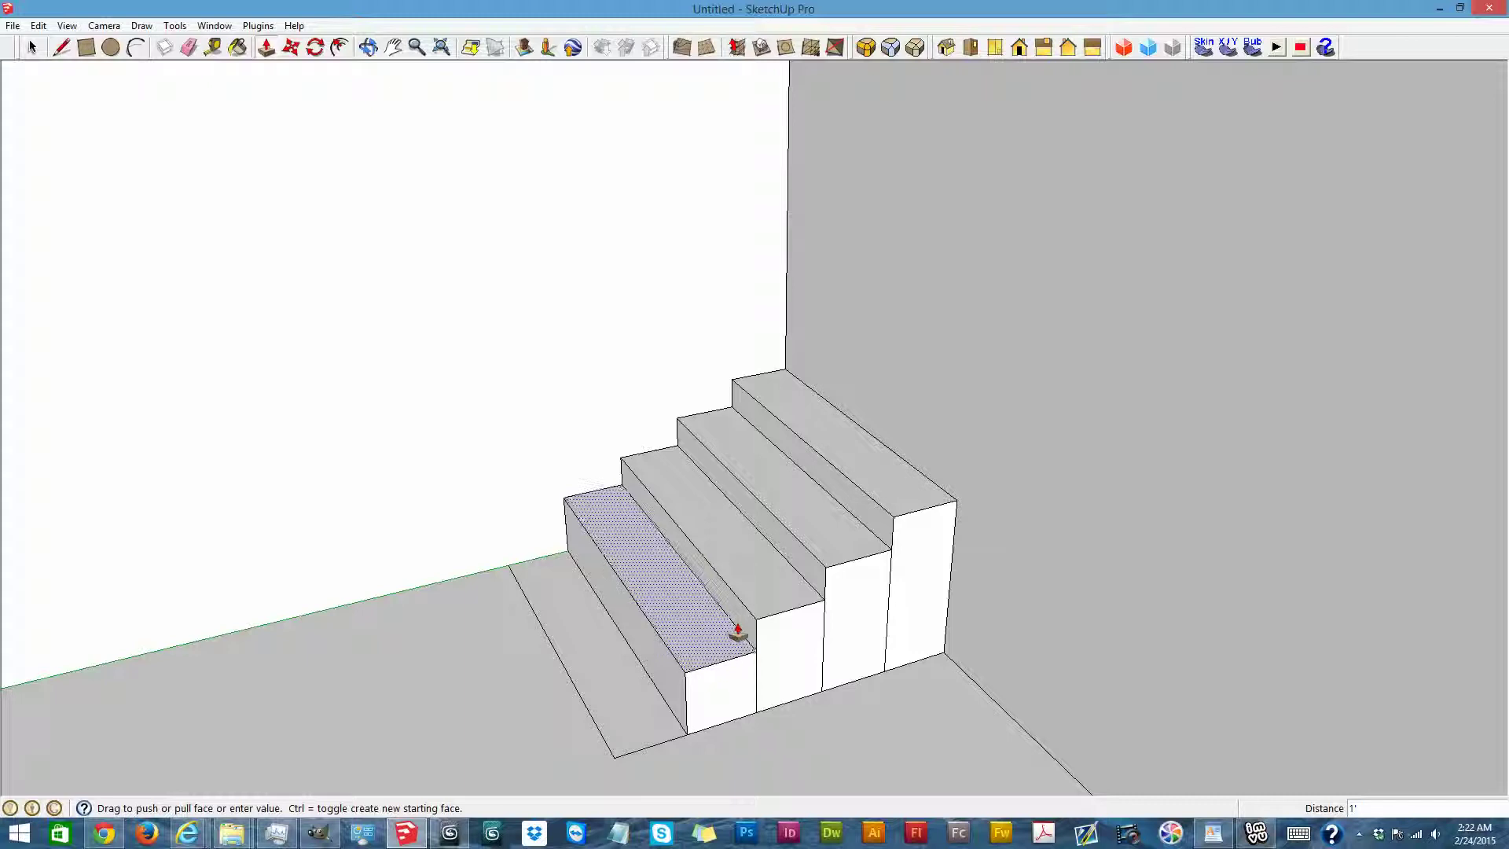
{"action": "left_click", "coordinate": [735, 628]}
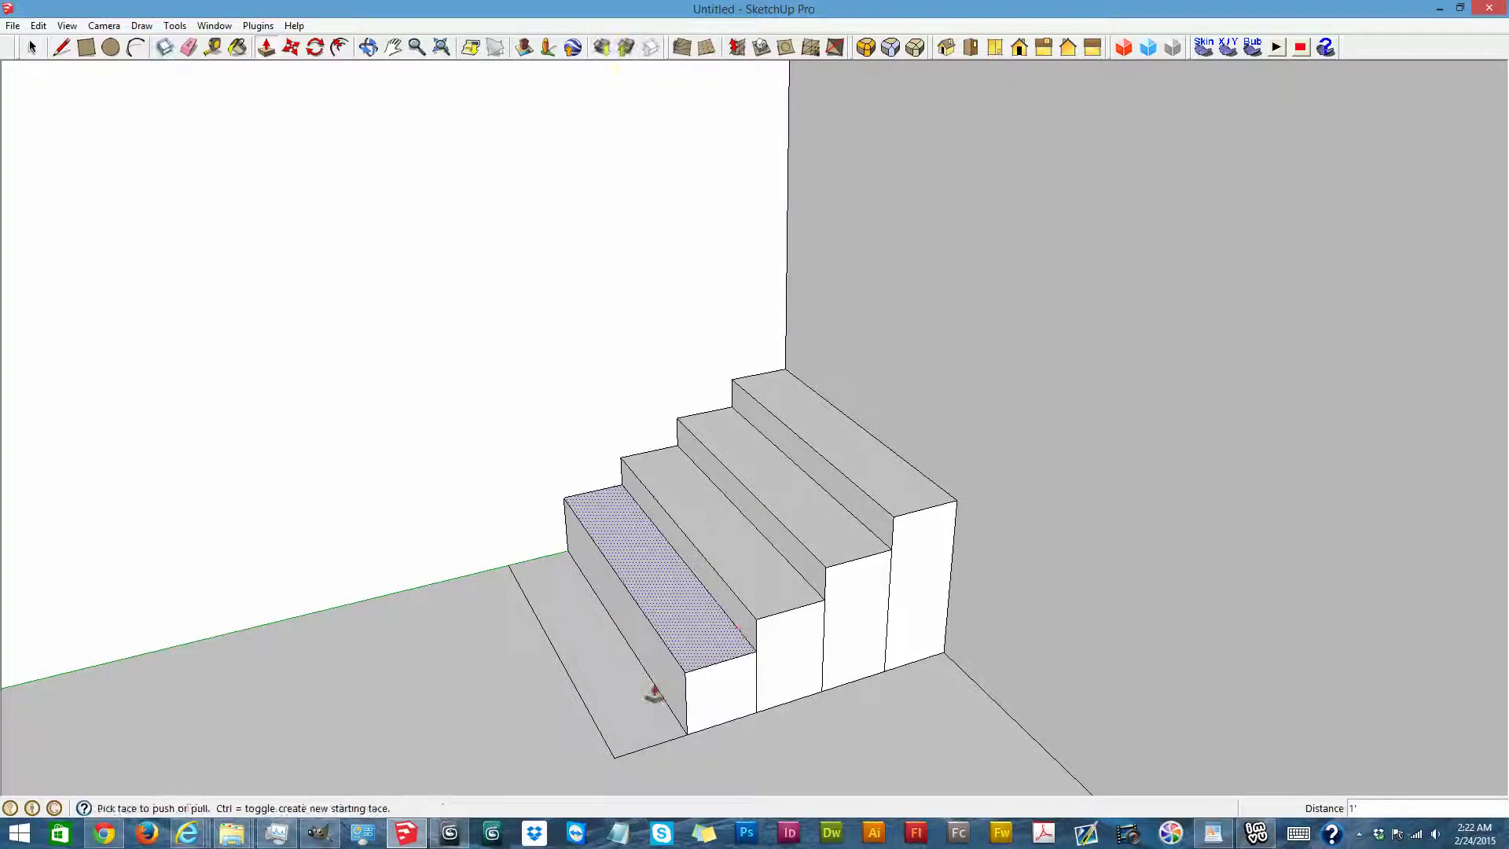
{"action": "left_click", "coordinate": [642, 700]}
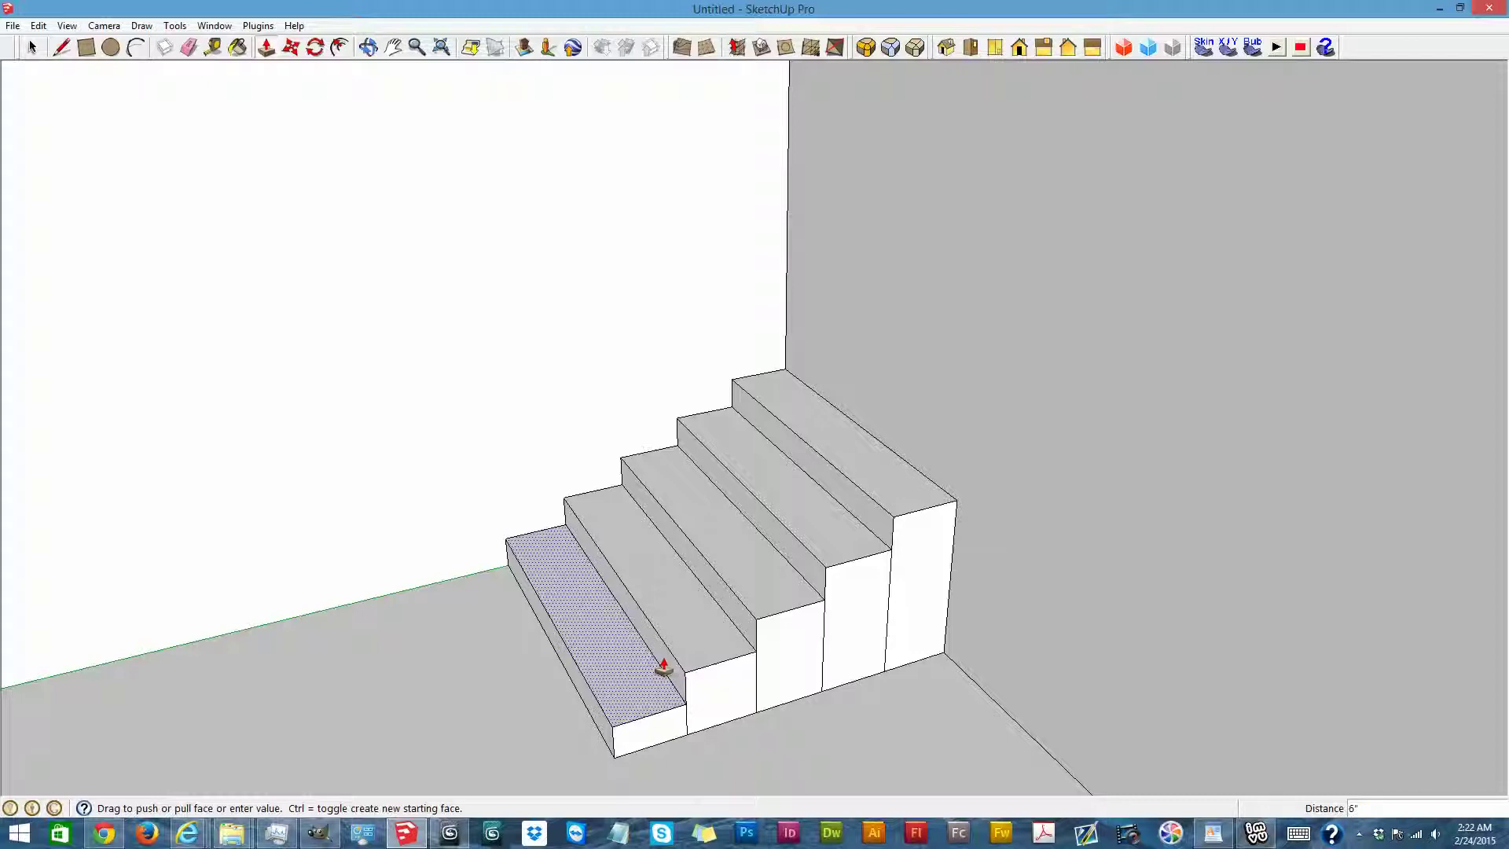
{"action": "left_click", "coordinate": [664, 667]}
Erase the vertical lines dividing the staircase's exposed side so it forms one continuous face
{"action": "scroll", "coordinate": [664, 667], "scroll_direction": "down", "scroll_amount": 5}
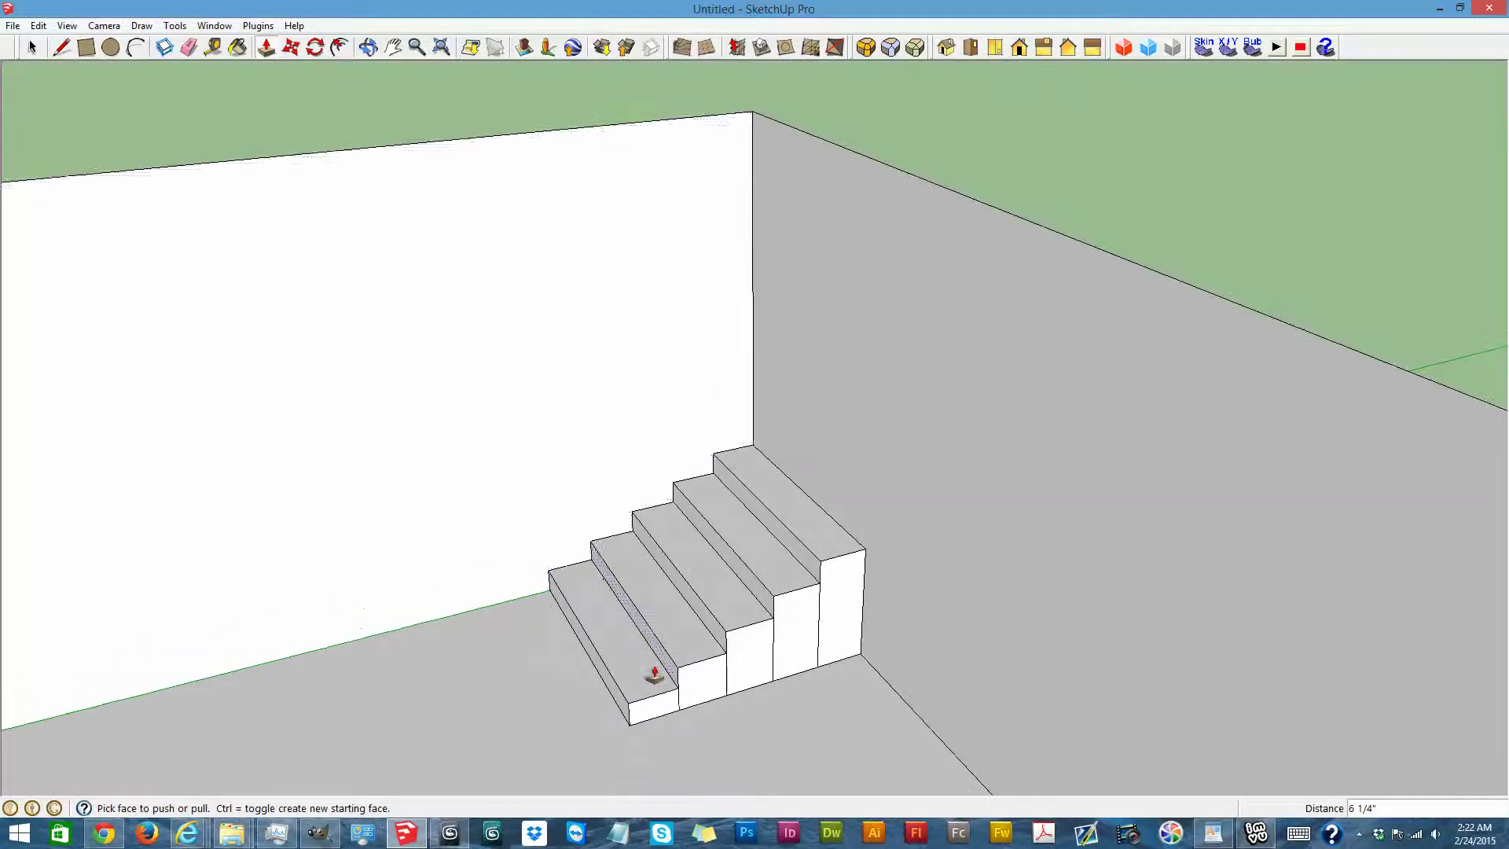
{"action": "left_click", "coordinate": [369, 47]}
{"action": "left_click_drag", "start_coordinate": [511, 619], "coordinate": [34, 155]}
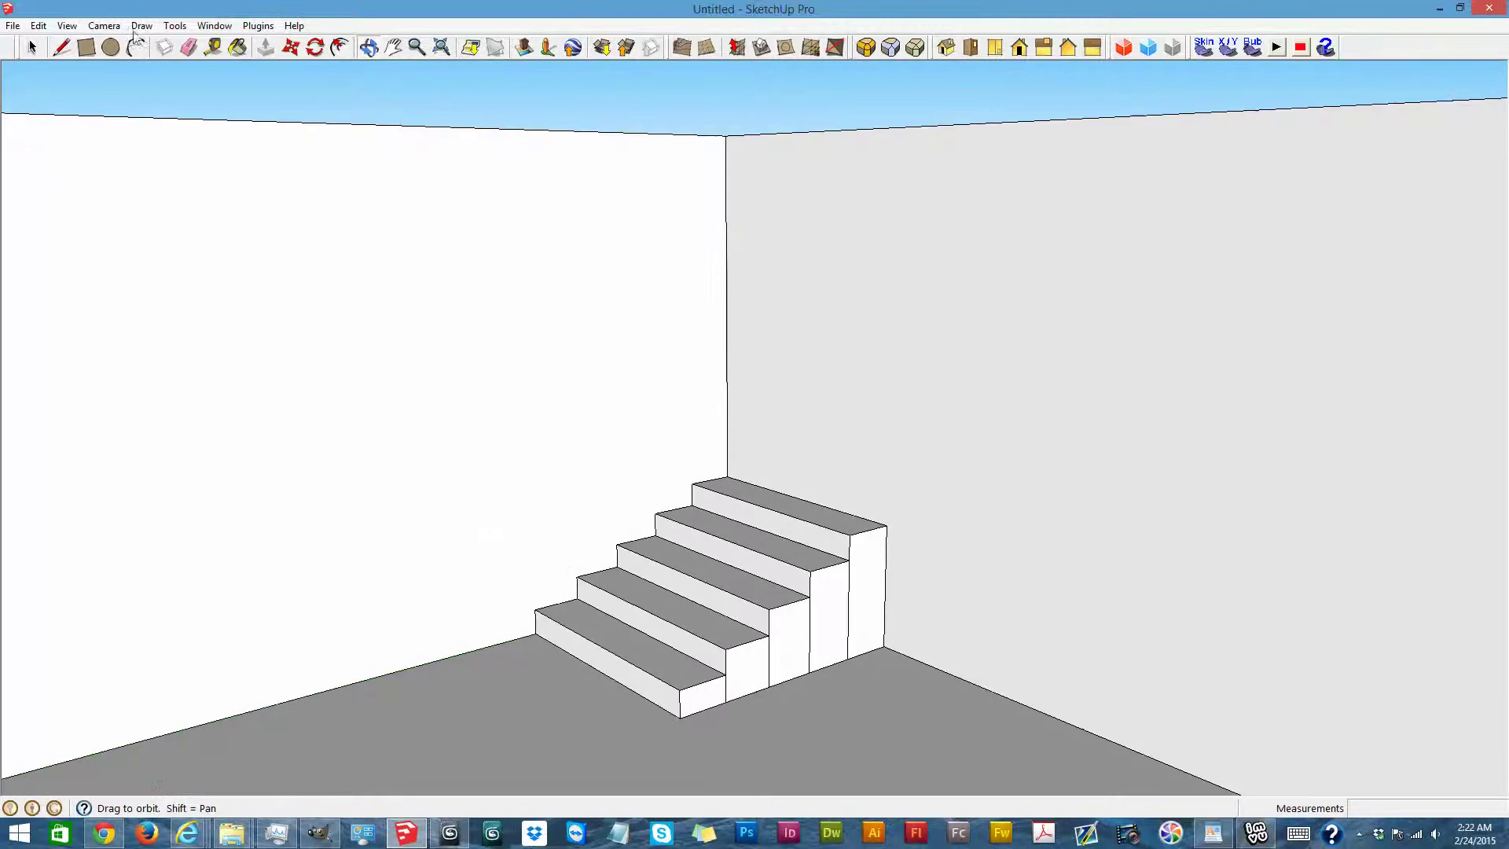
{"action": "left_click", "coordinate": [189, 48]}
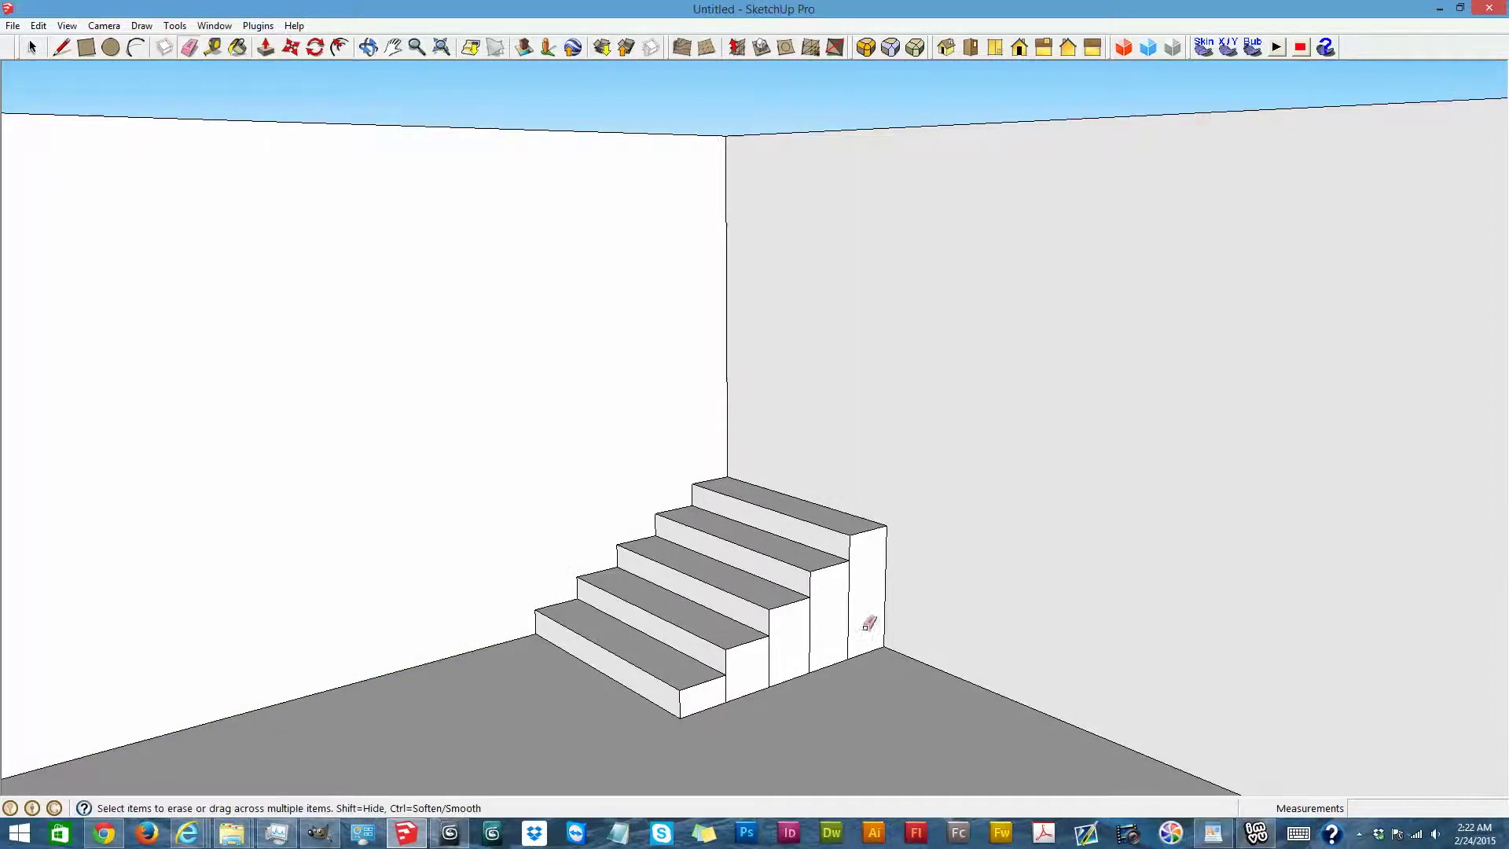
{"action": "left_click_drag", "start_coordinate": [722, 691], "coordinate": [717, 694]}
{"action": "left_click_drag", "start_coordinate": [855, 611], "coordinate": [832, 627]}
Draw a vertical line on the wall from the highest step's outer back corner up to the wall's top edge
{"action": "scroll", "coordinate": [691, 635], "scroll_direction": "down", "scroll_amount": 3}
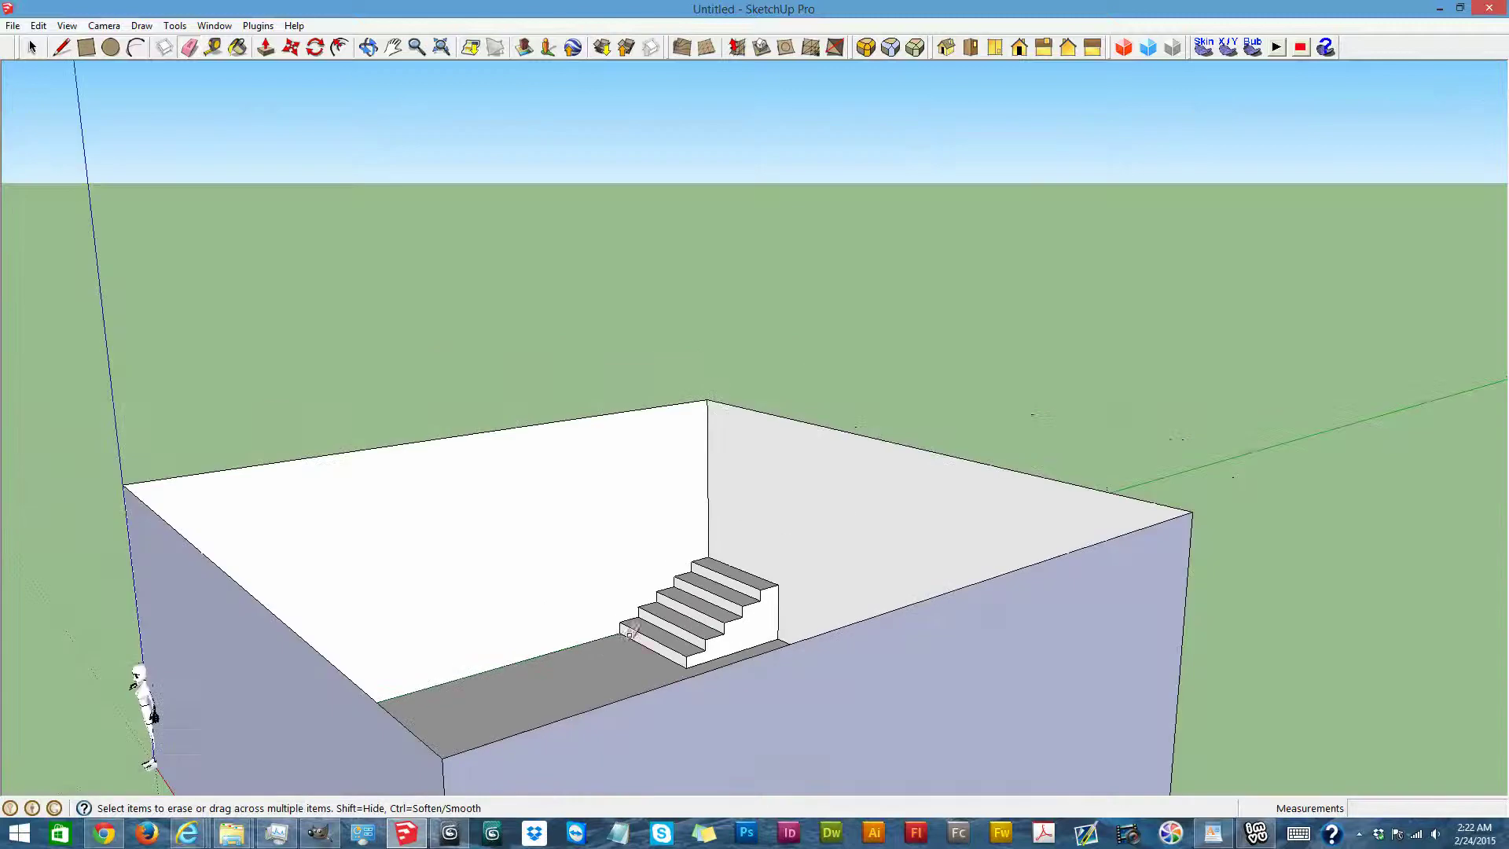
{"action": "left_click", "coordinate": [369, 47]}
{"action": "left_click_drag", "start_coordinate": [502, 566], "coordinate": [816, 411]}
{"action": "left_click", "coordinate": [61, 47]}
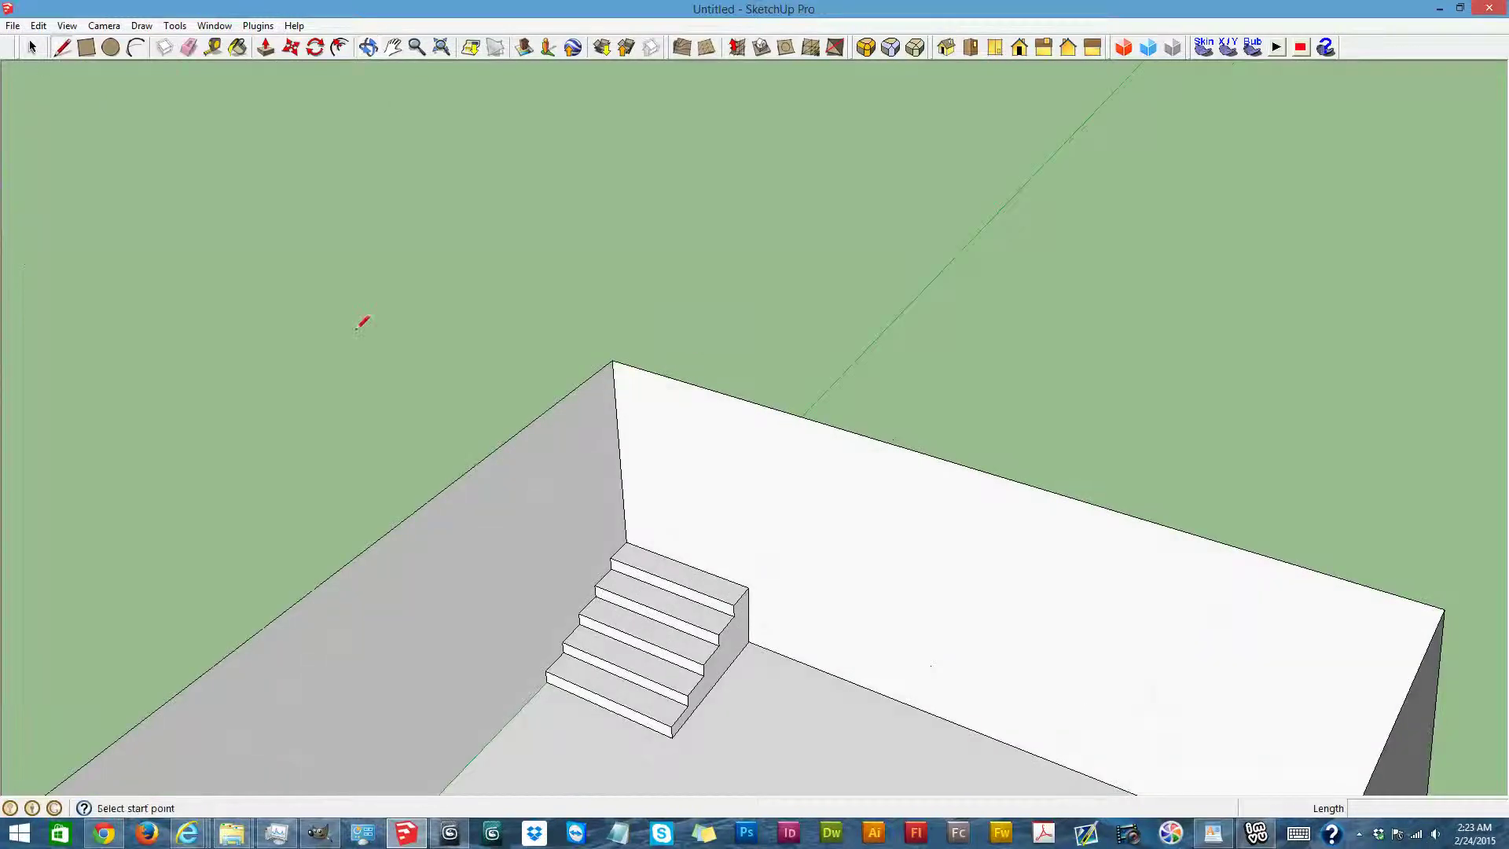
{"action": "left_click", "coordinate": [749, 587]}
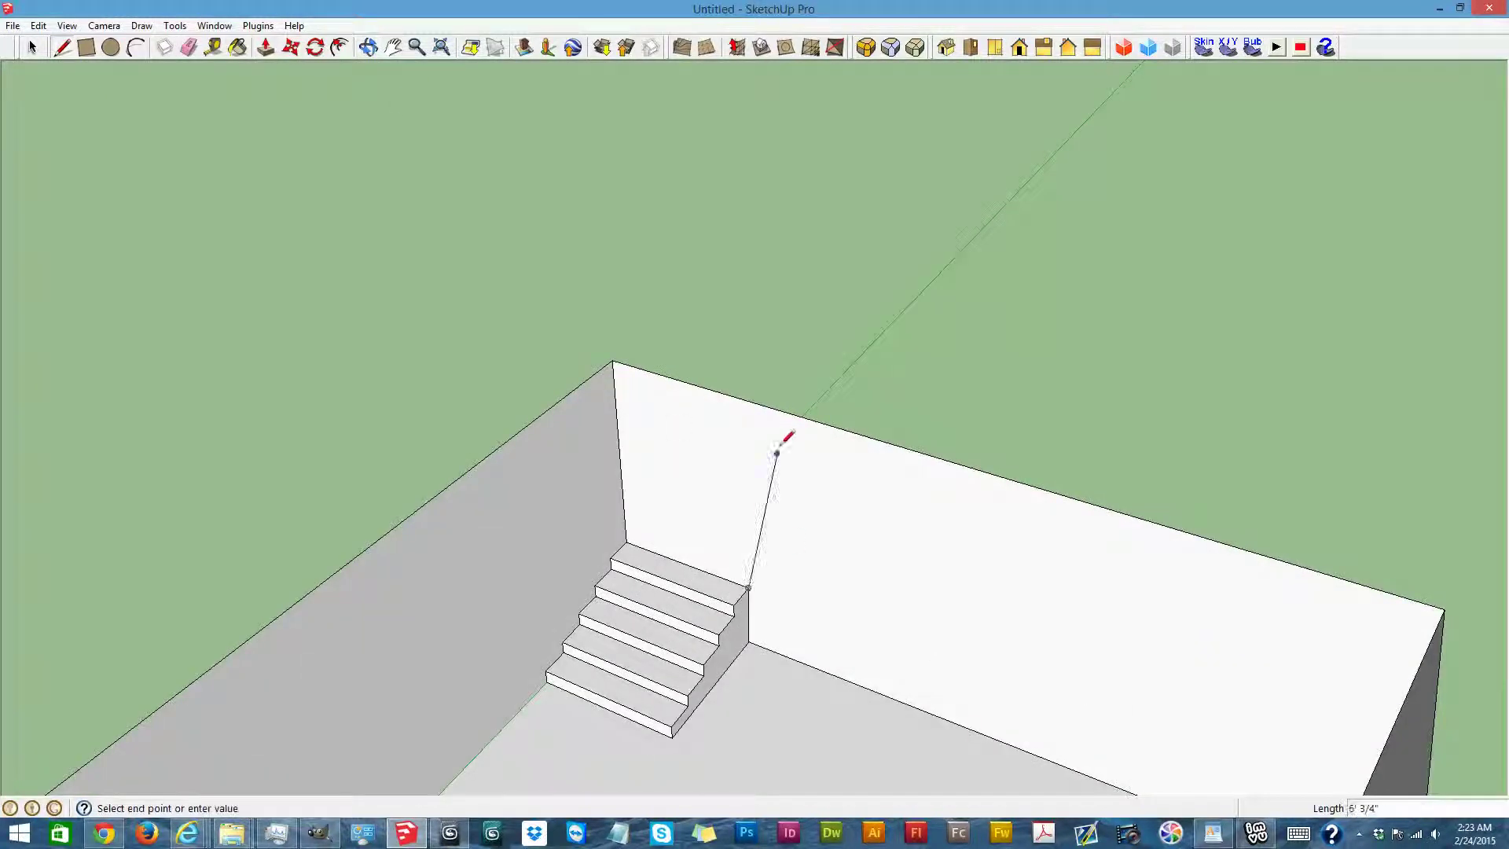
{"action": "left_click", "coordinate": [747, 400]}
Push the wall section behind the staircase back about 2' 8" to extend the highest step into a landing
{"action": "left_click", "coordinate": [265, 47]}
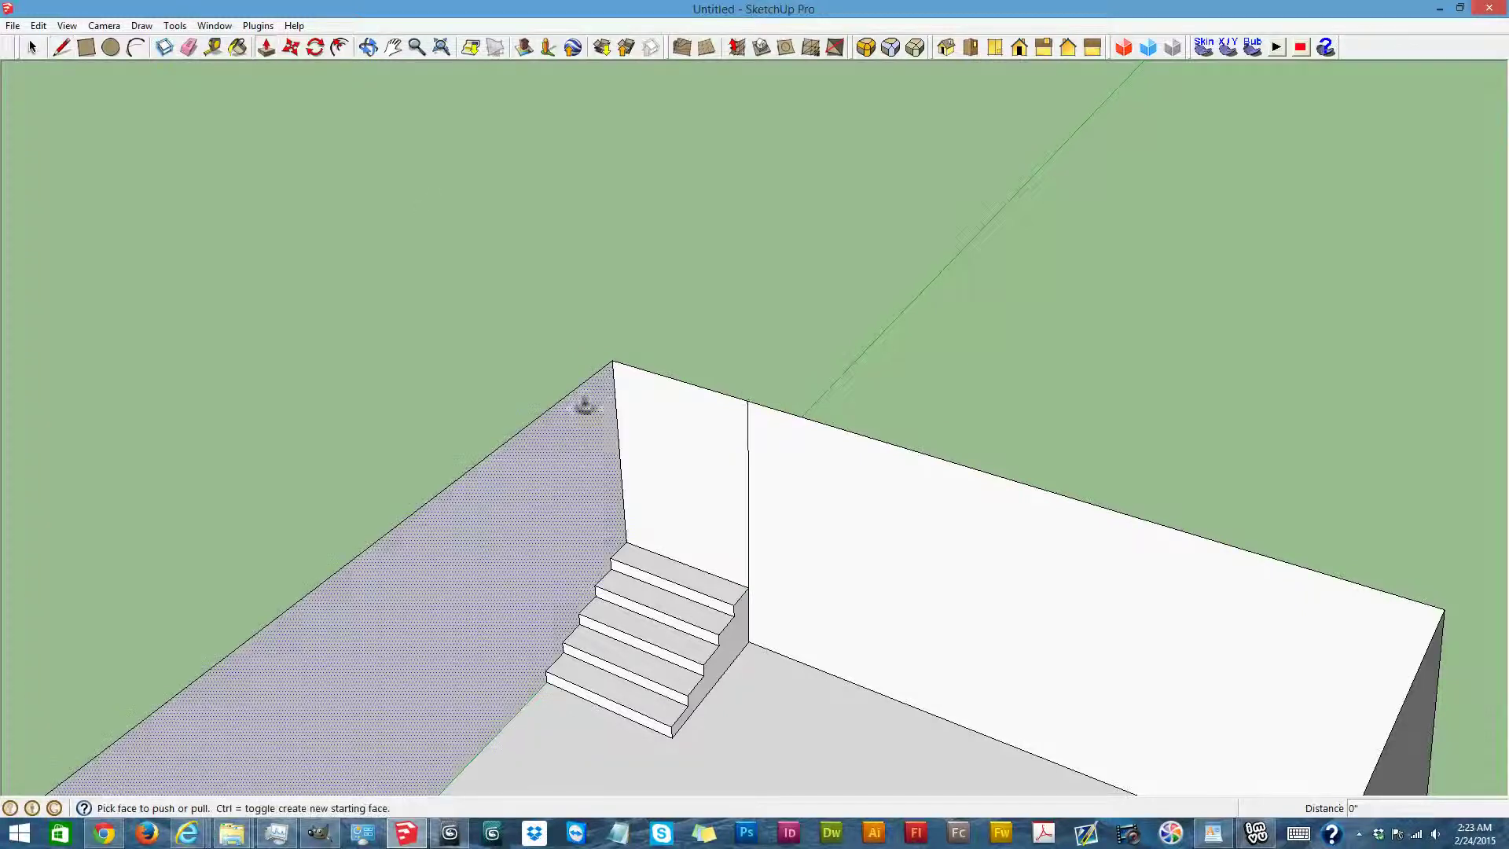
{"action": "left_click", "coordinate": [667, 431]}
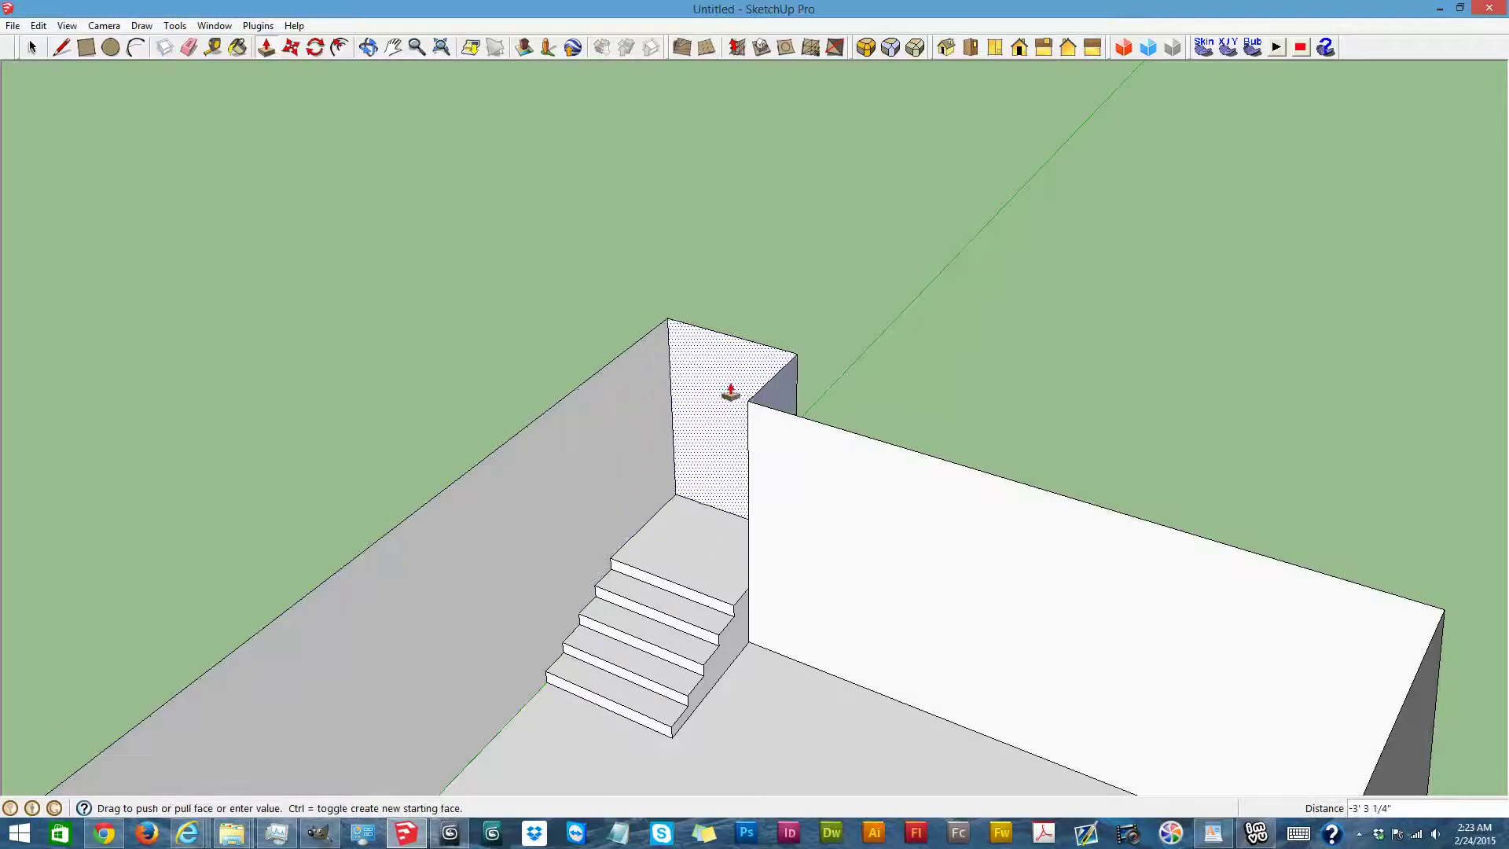
{"action": "left_click", "coordinate": [712, 428]}
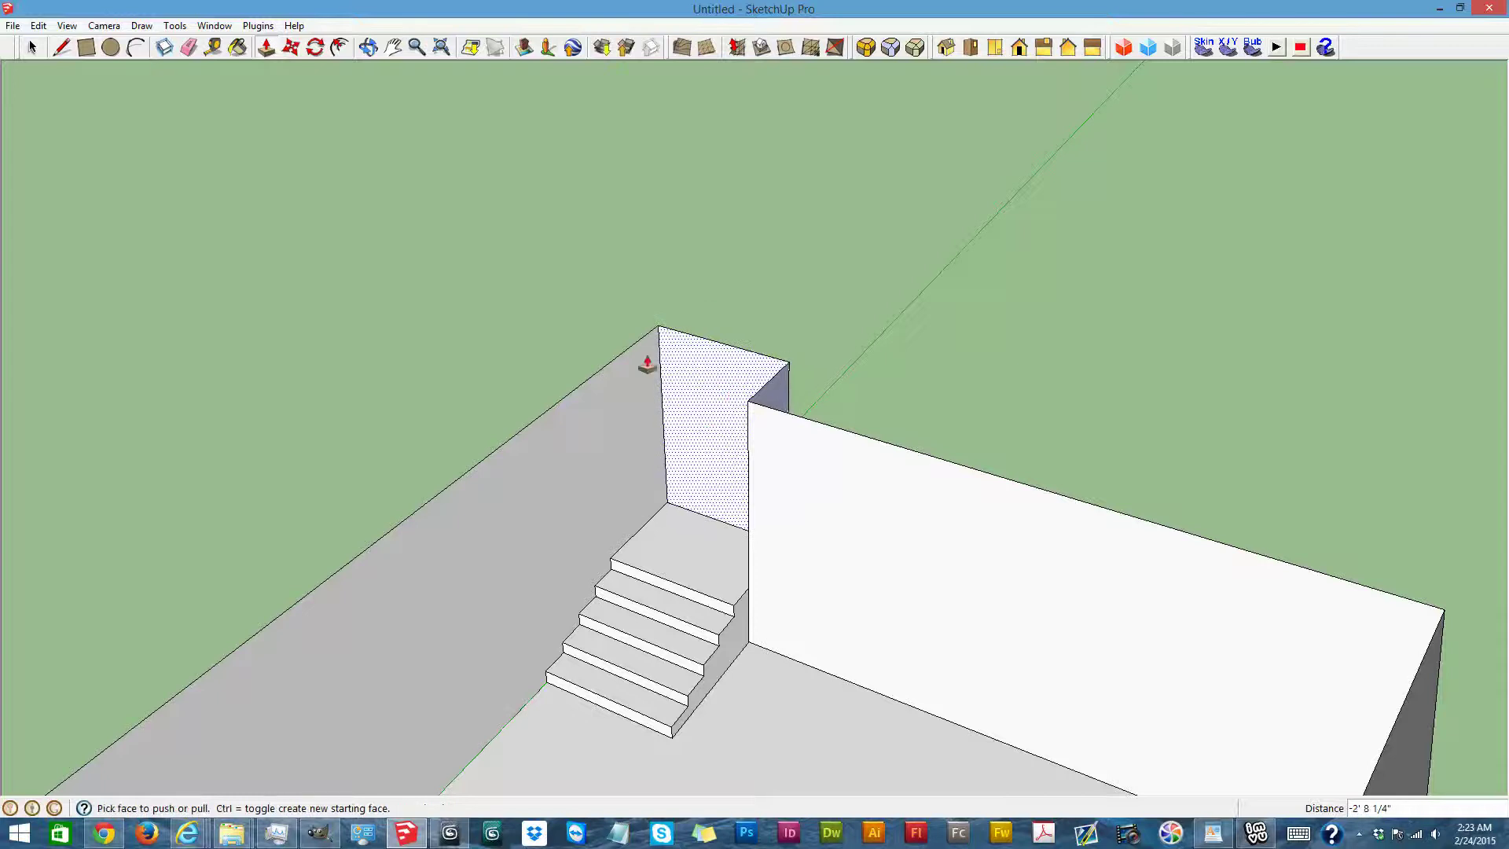
Draw a rectangle about 14' 8" by 4' 11" on the upper part of the long wall beside the staircase
{"action": "left_click", "coordinate": [368, 47]}
{"action": "left_click_drag", "start_coordinate": [594, 522], "coordinate": [715, 459]}
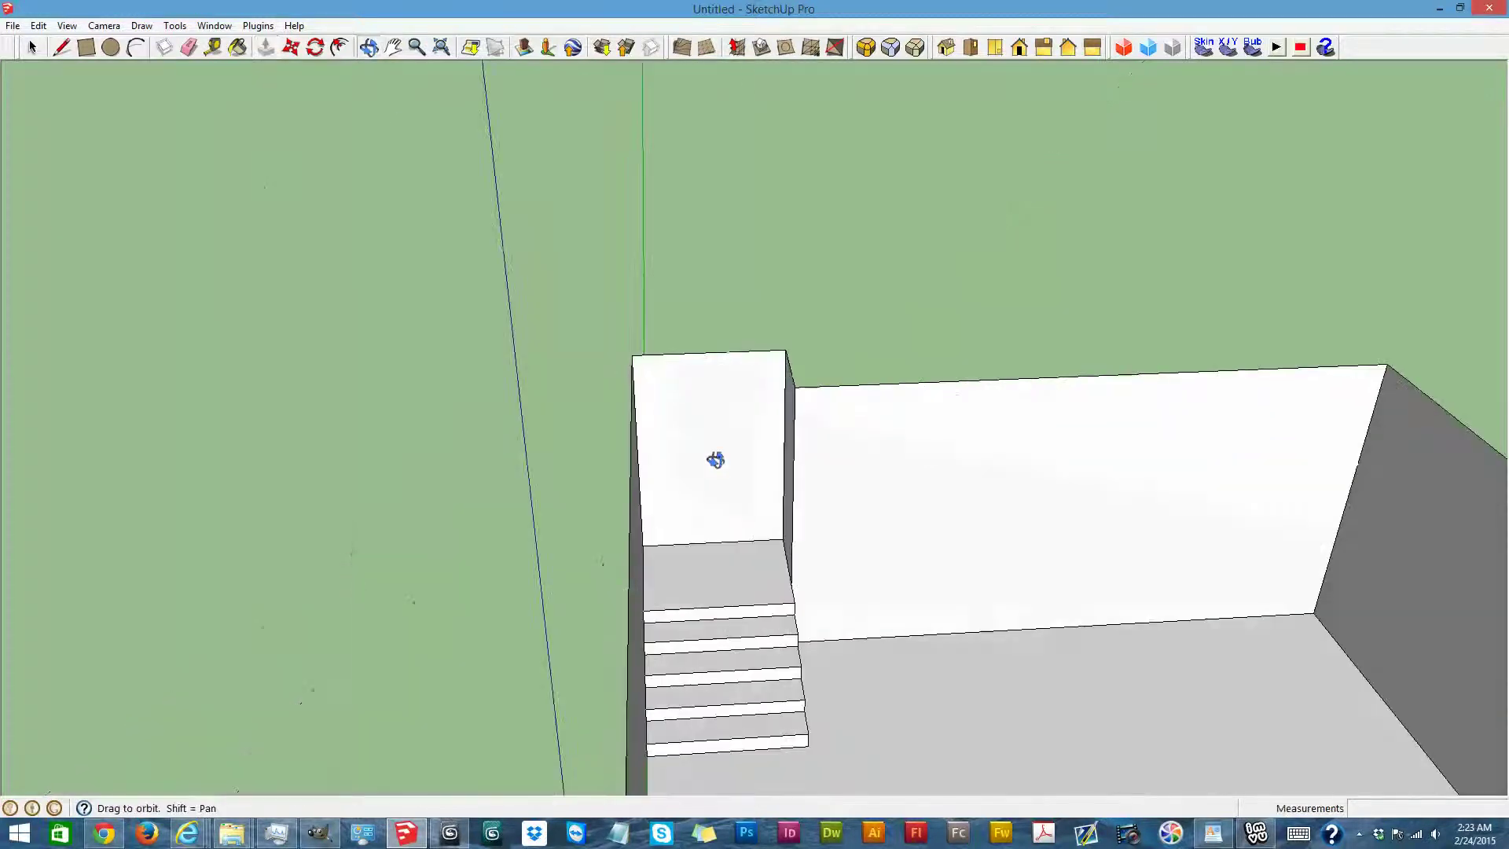
{"action": "left_click_drag", "start_coordinate": [900, 577], "coordinate": [1115, 653]}
{"action": "scroll", "coordinate": [1398, 529], "scroll_direction": "up", "scroll_amount": 3}
{"action": "left_click_drag", "start_coordinate": [1397, 532], "coordinate": [546, 670]}
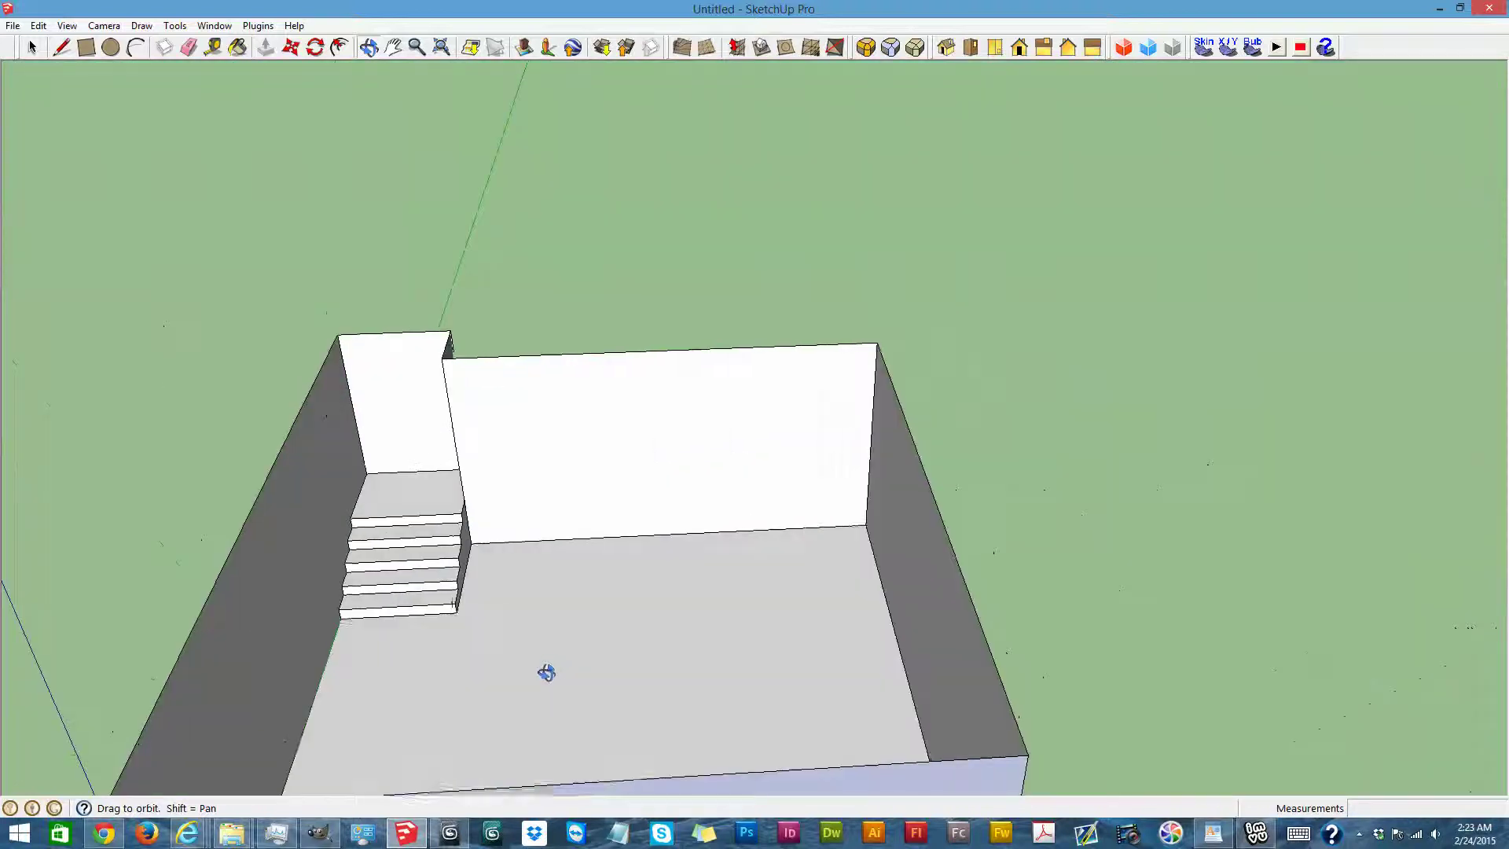
{"action": "left_click_drag", "start_coordinate": [616, 361], "coordinate": [631, 570]}
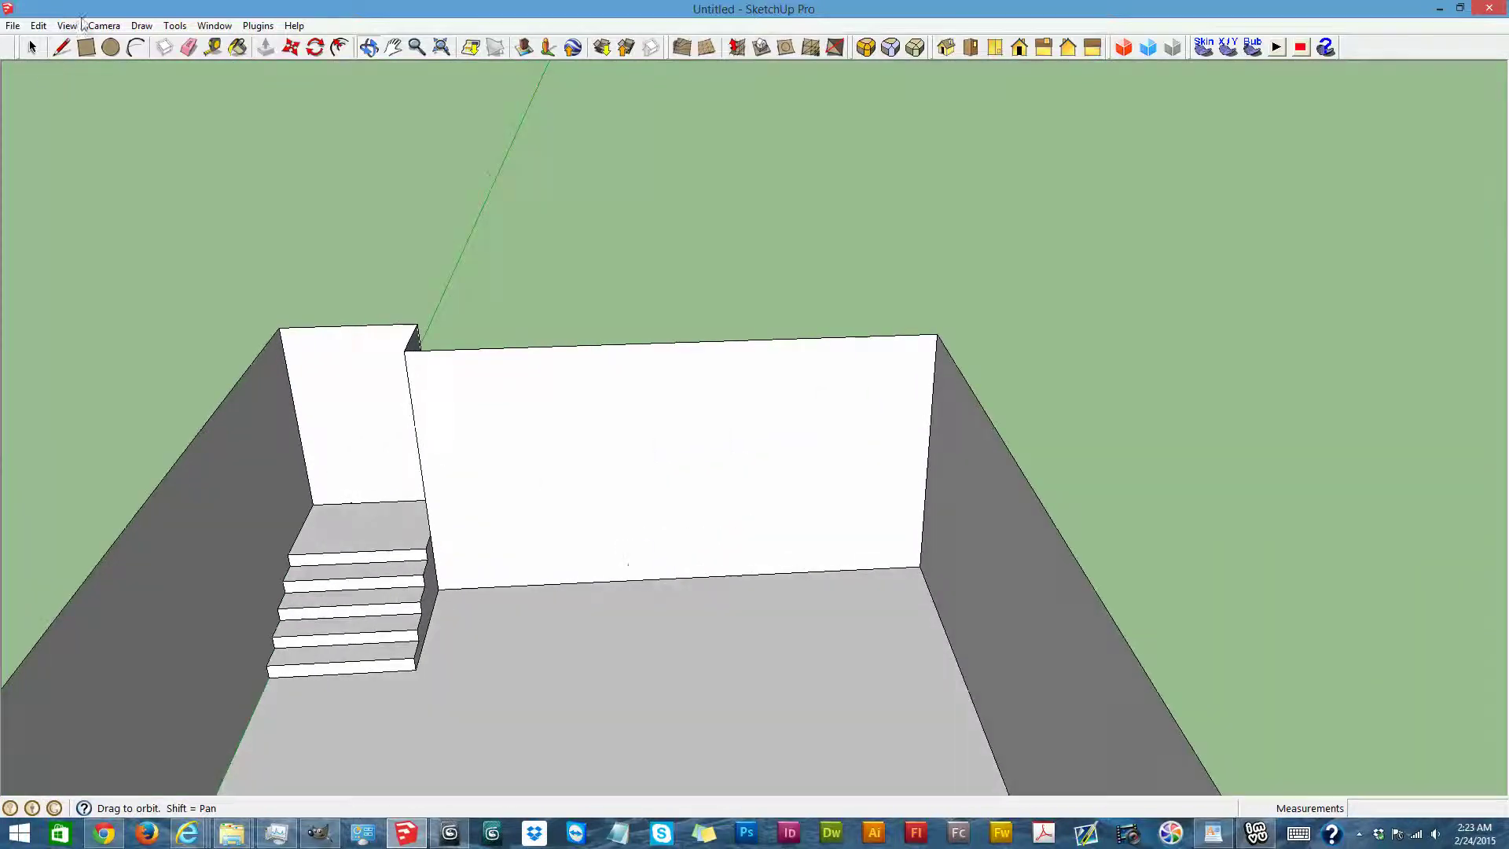
{"action": "left_click", "coordinate": [86, 48]}
{"action": "scroll", "coordinate": [674, 472], "scroll_direction": "up", "scroll_amount": 2}
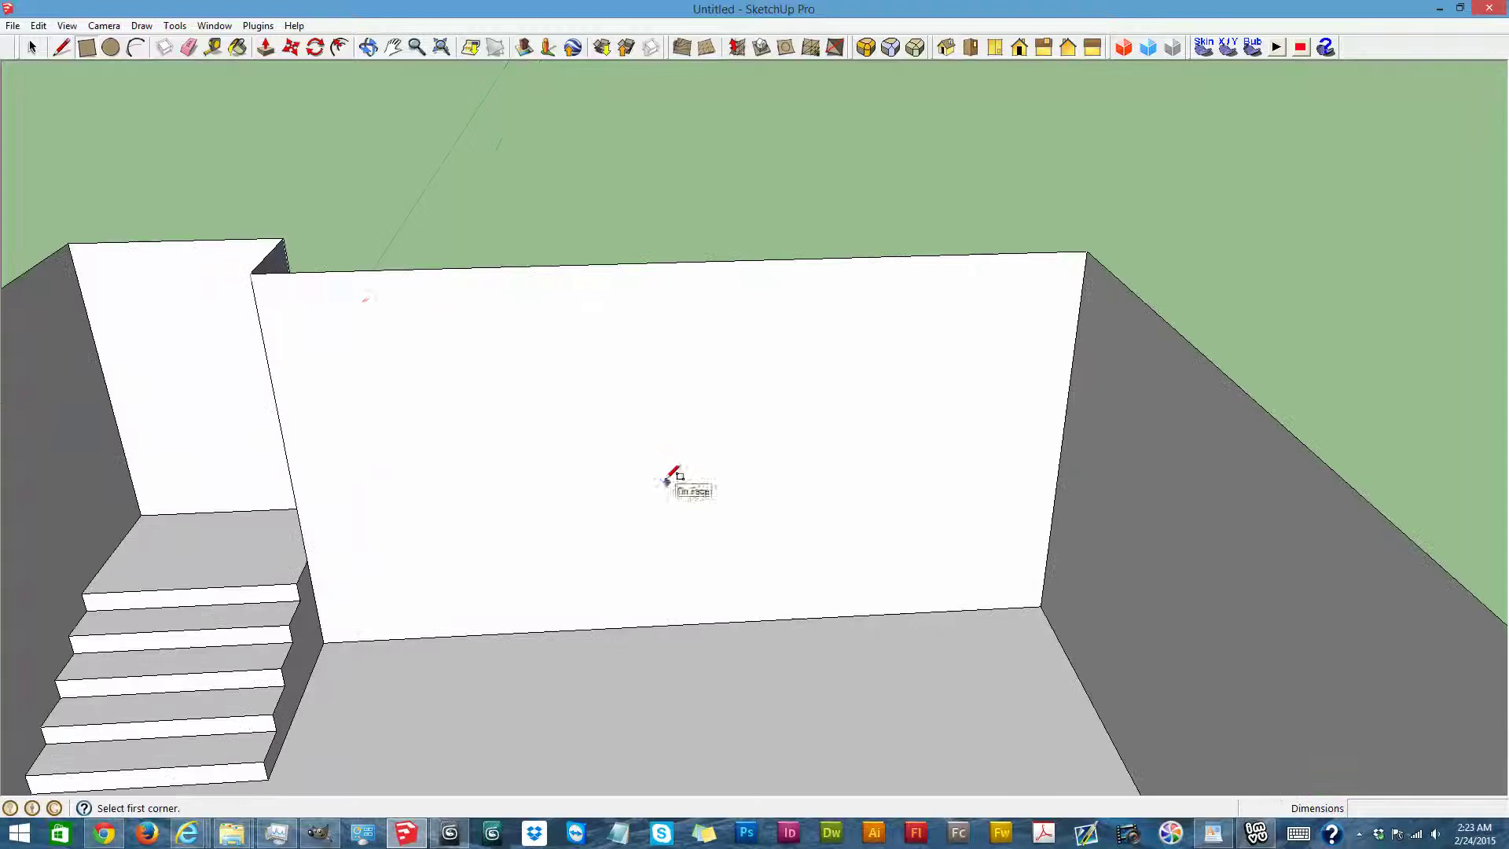
{"action": "left_click", "coordinate": [378, 319]}
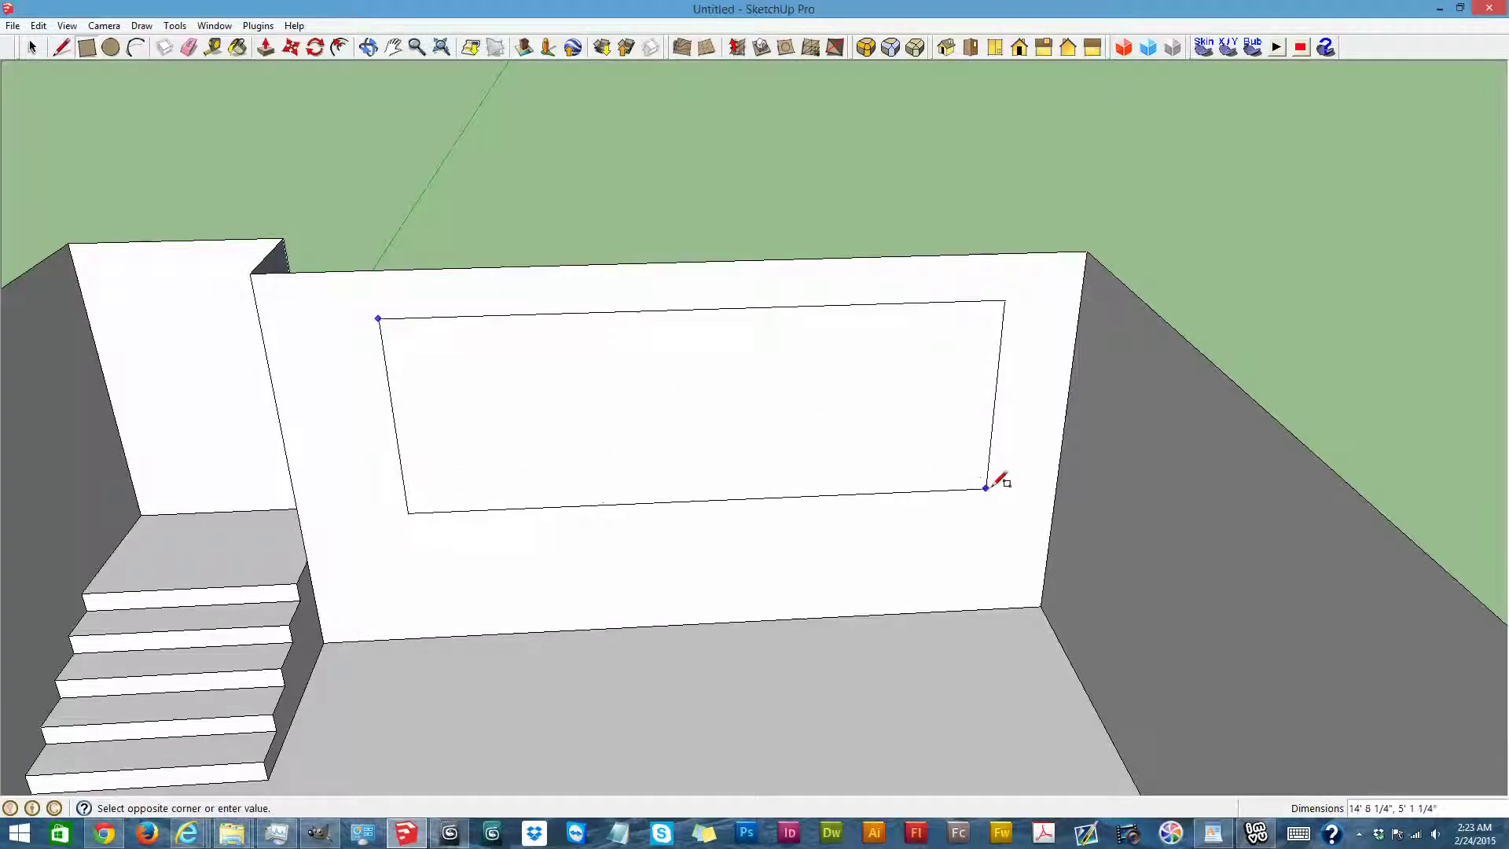
{"action": "left_click", "coordinate": [993, 479]}
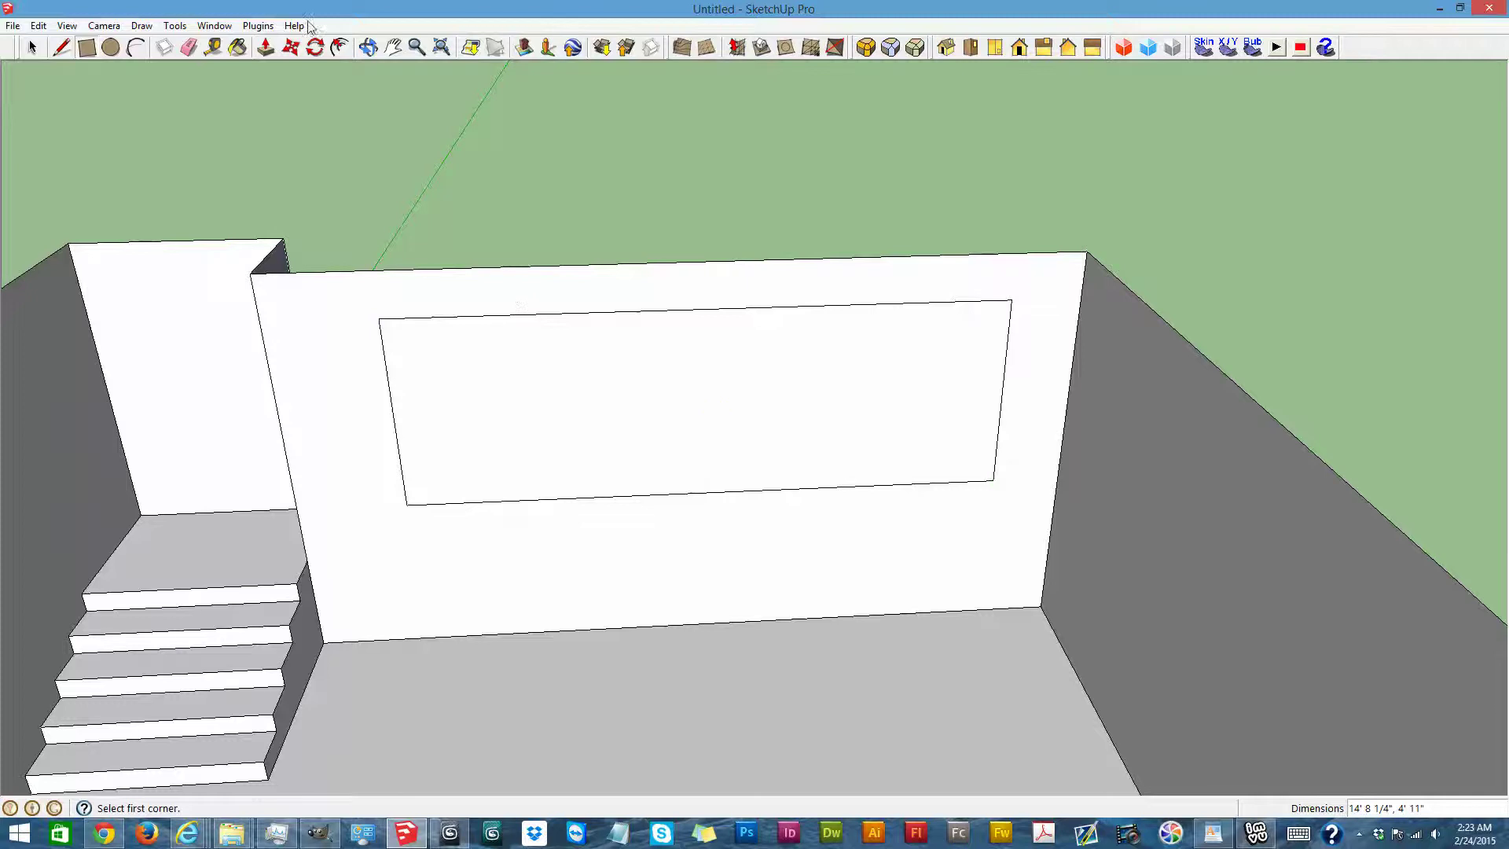
Offset the wall rectangle inward by about 2" to form a narrow frame border
{"action": "left_click", "coordinate": [339, 50]}
{"action": "left_click", "coordinate": [598, 400]}
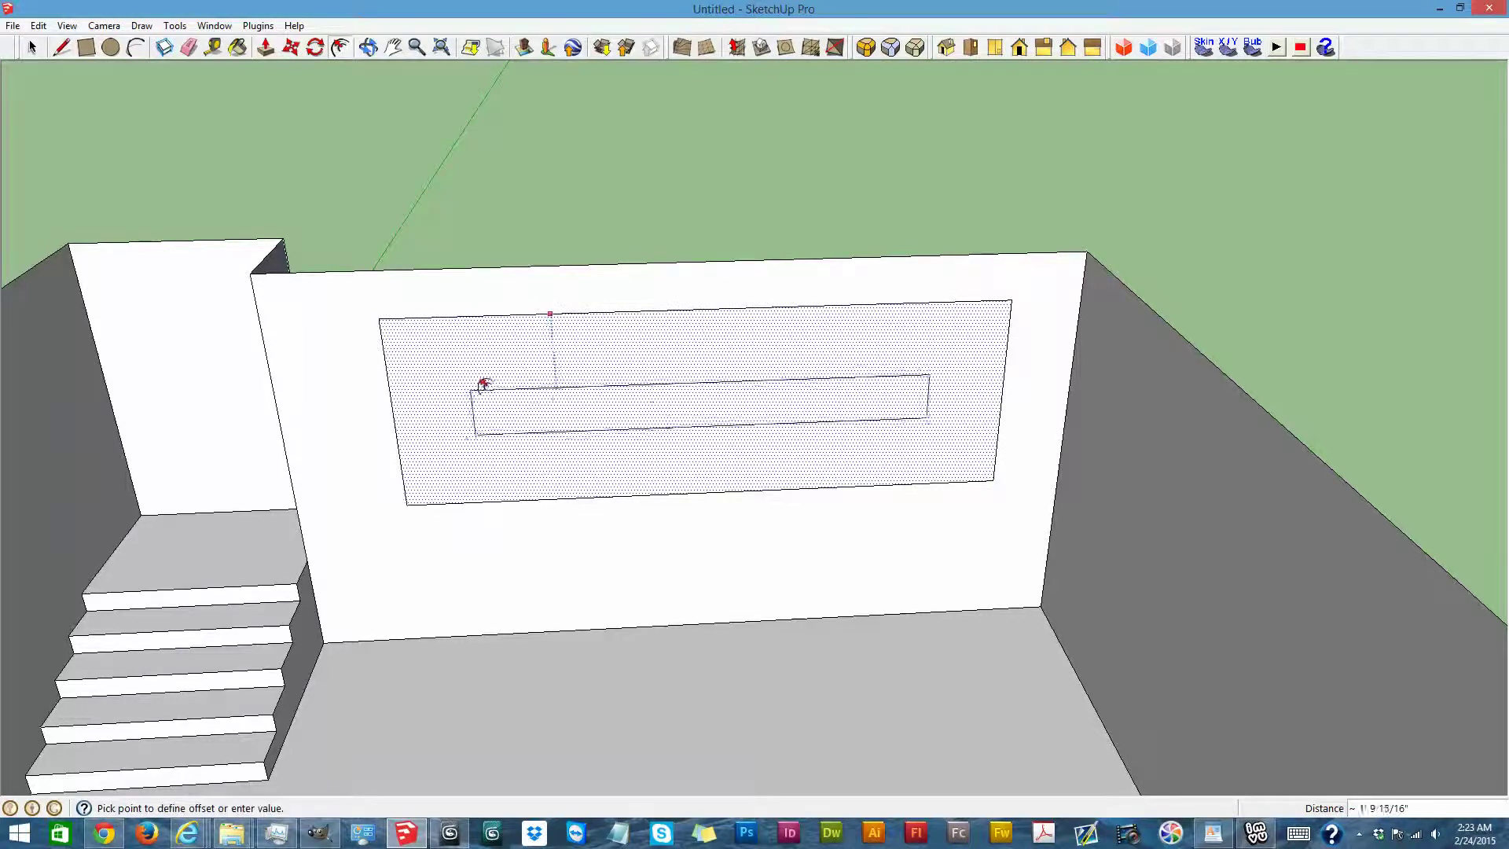
{"action": "left_click", "coordinate": [378, 332]}
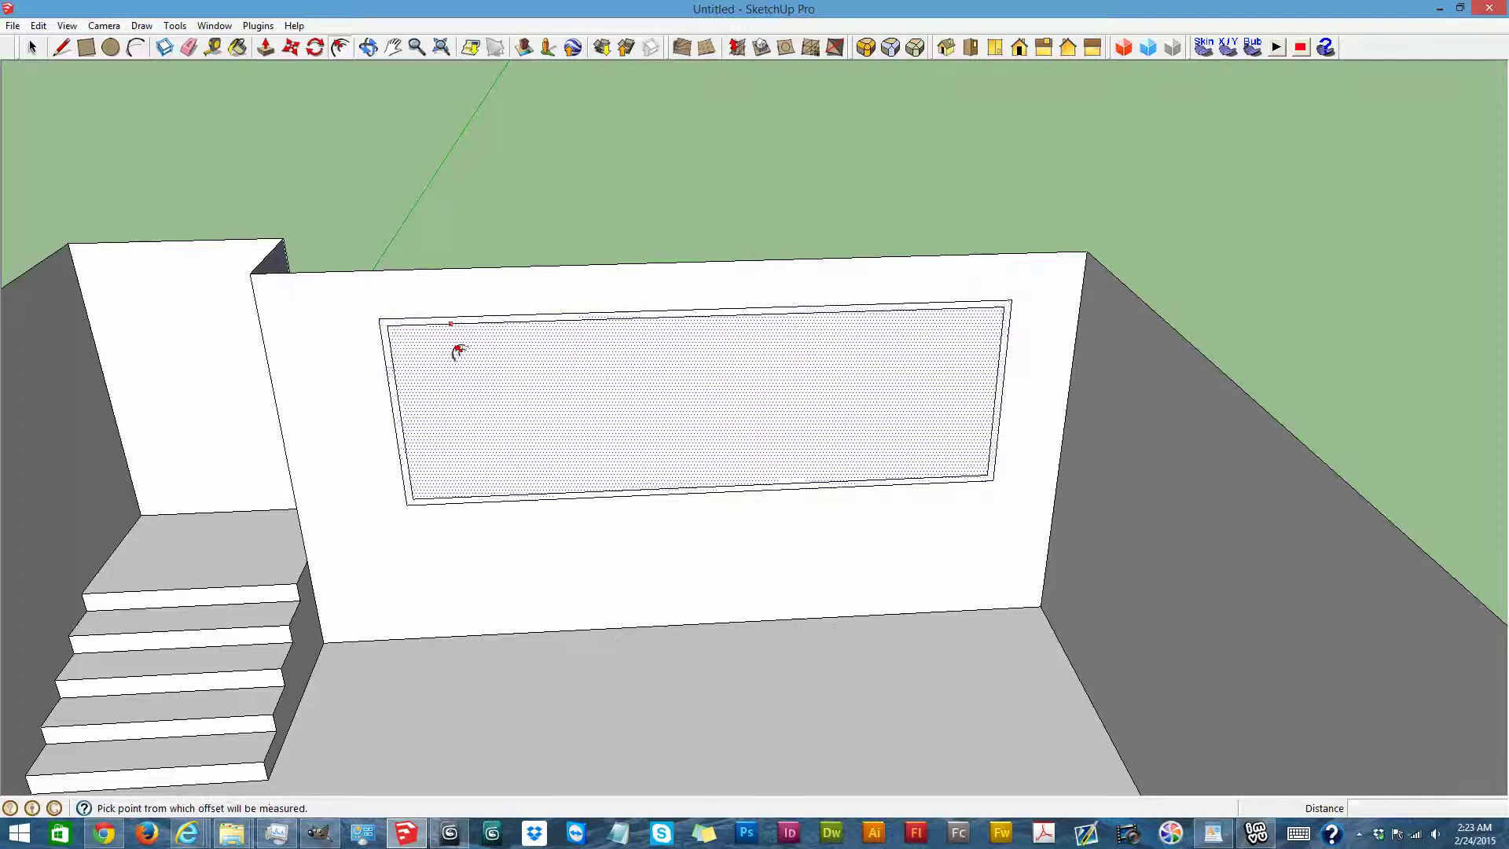
Try to draw short lines joining the inner rectangle's upper corners to the frame's outer edges
{"action": "scroll", "coordinate": [456, 343], "scroll_direction": "up", "scroll_amount": 4}
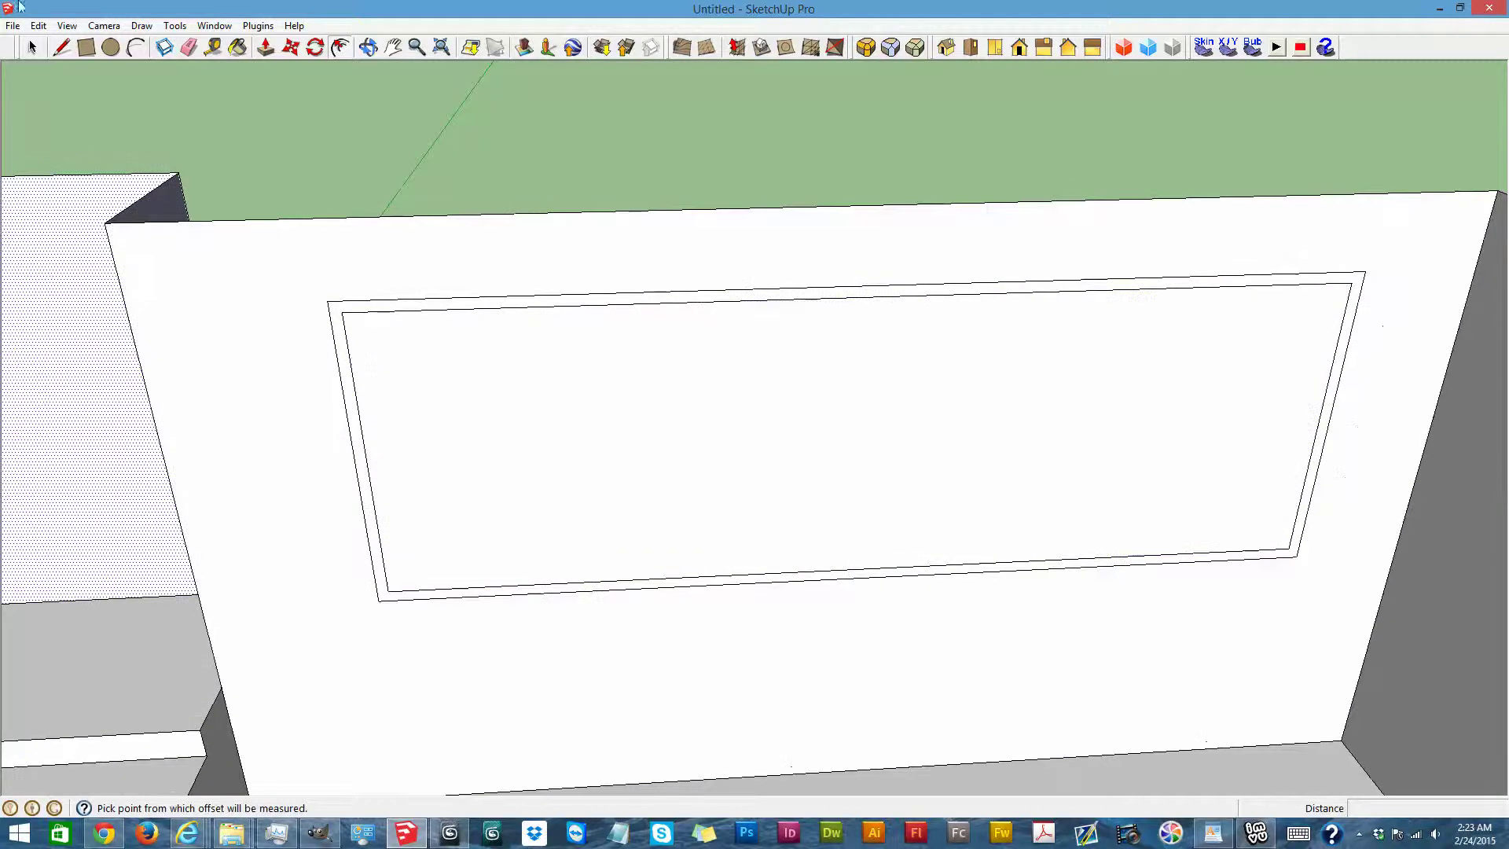
{"action": "left_click", "coordinate": [62, 48]}
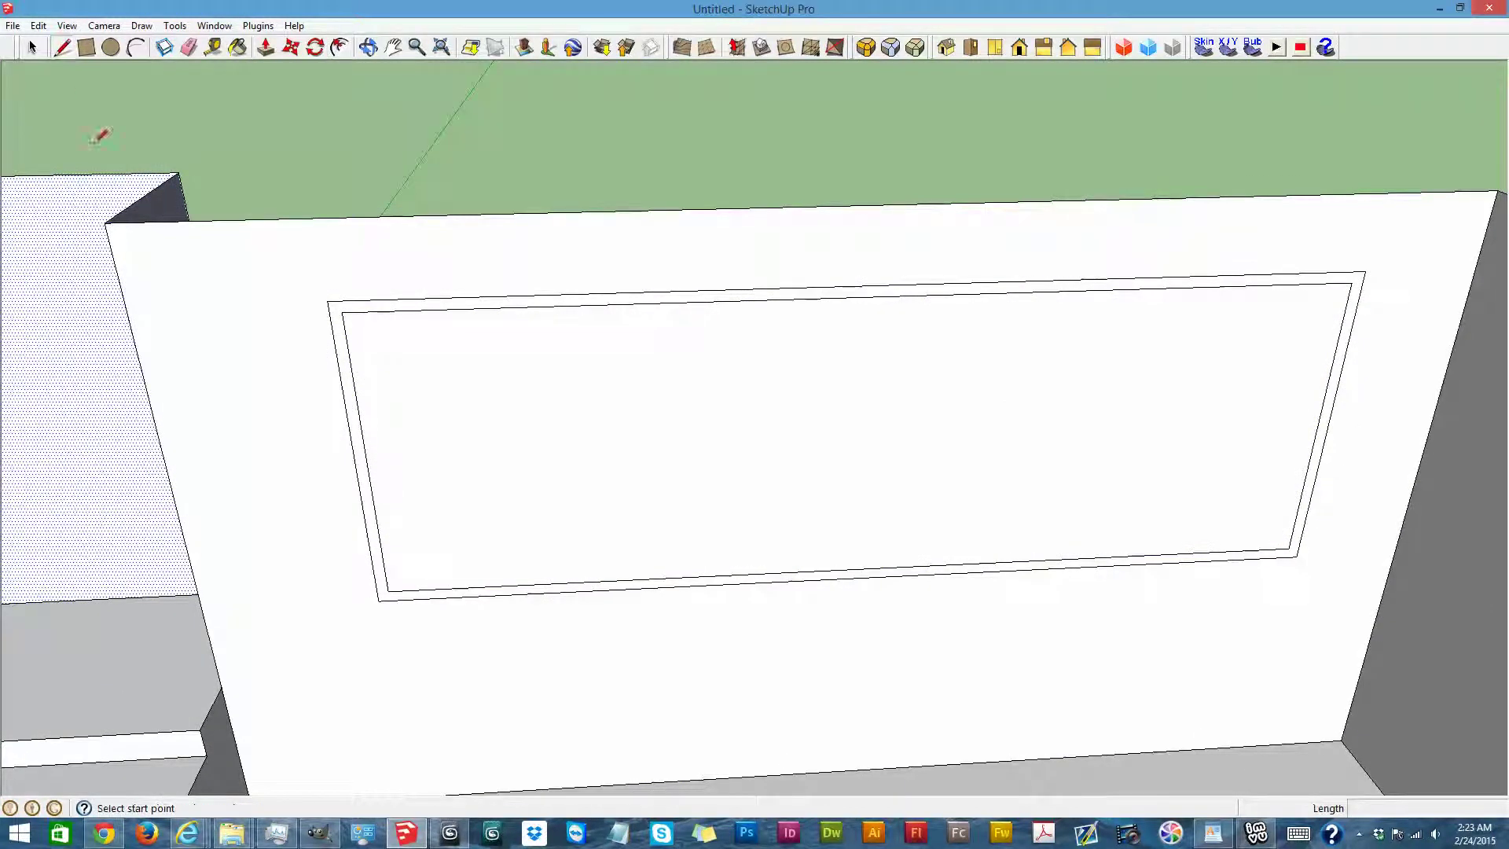
{"action": "left_click", "coordinate": [343, 311]}
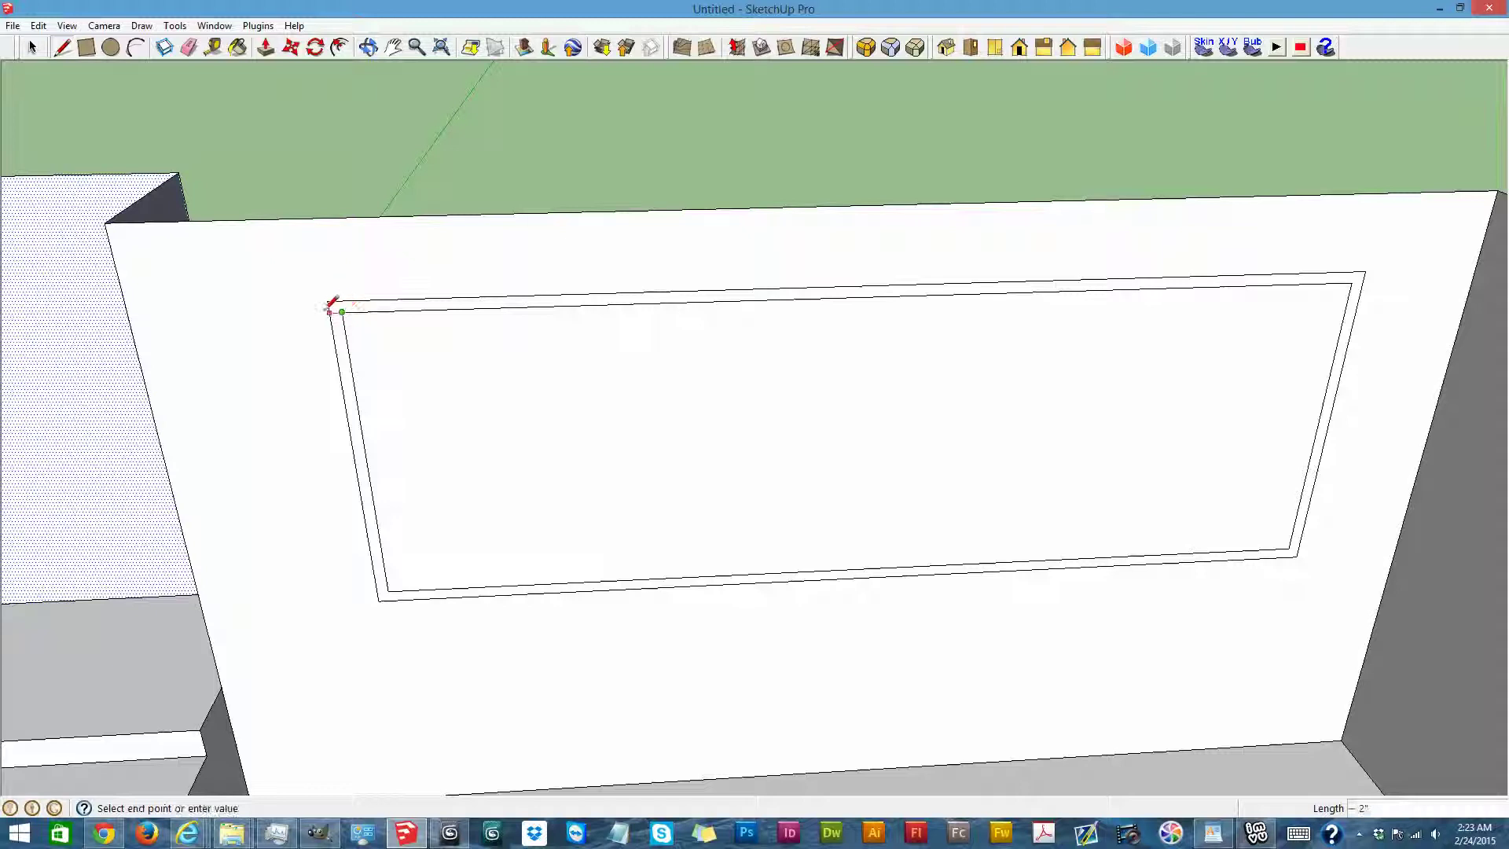
{"action": "left_click", "coordinate": [331, 307]}
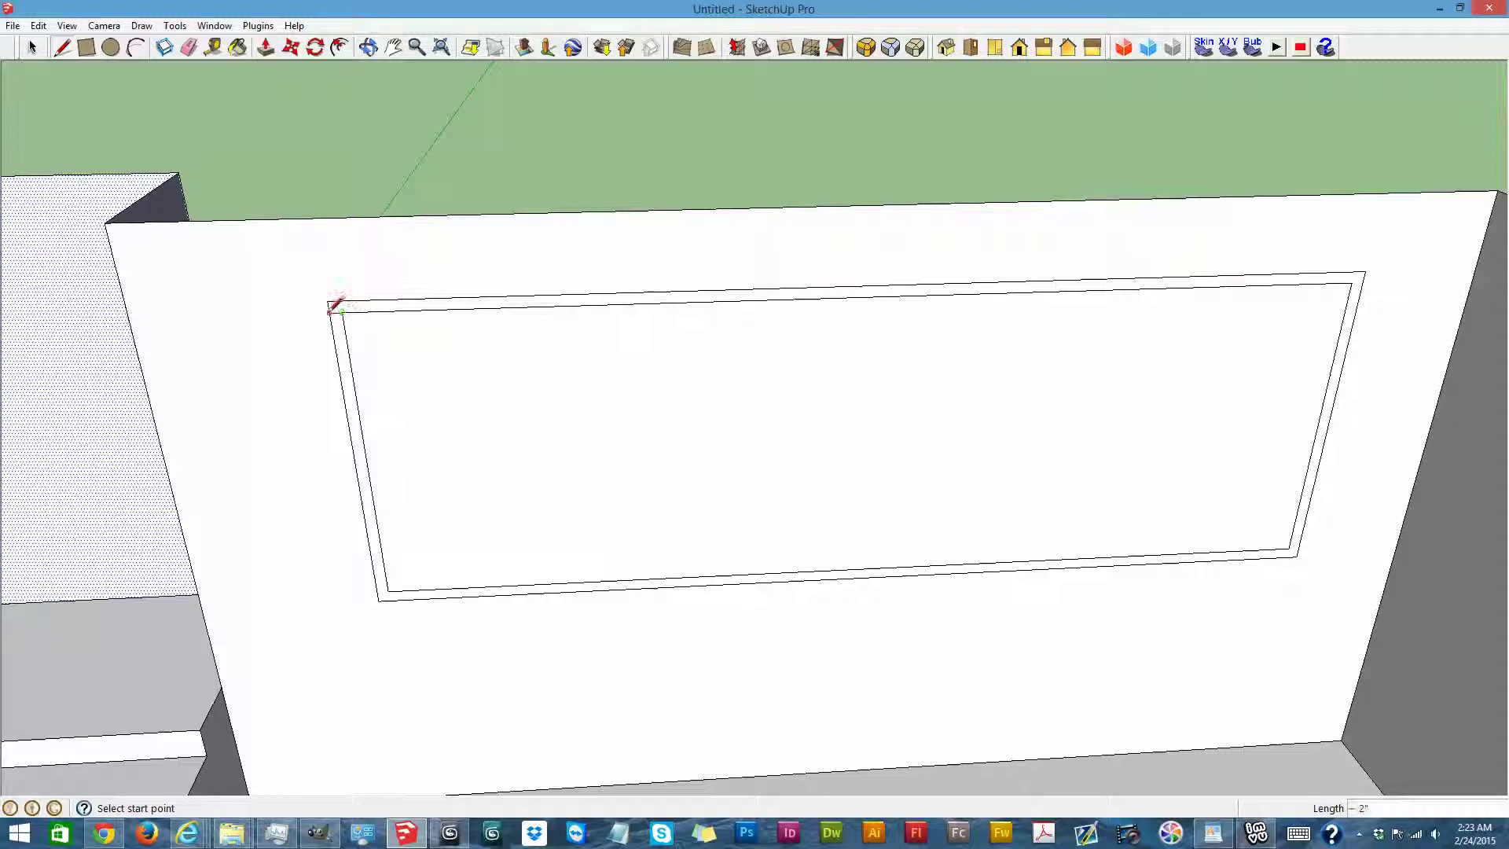
{"action": "left_click", "coordinate": [1352, 283]}
{"action": "left_click", "coordinate": [1364, 273]}
Draw horizontal lines about 2" long from both upper corners of the inner rectangle to the frame's outer side edges
{"action": "scroll", "coordinate": [358, 298], "scroll_direction": "up", "scroll_amount": 5}
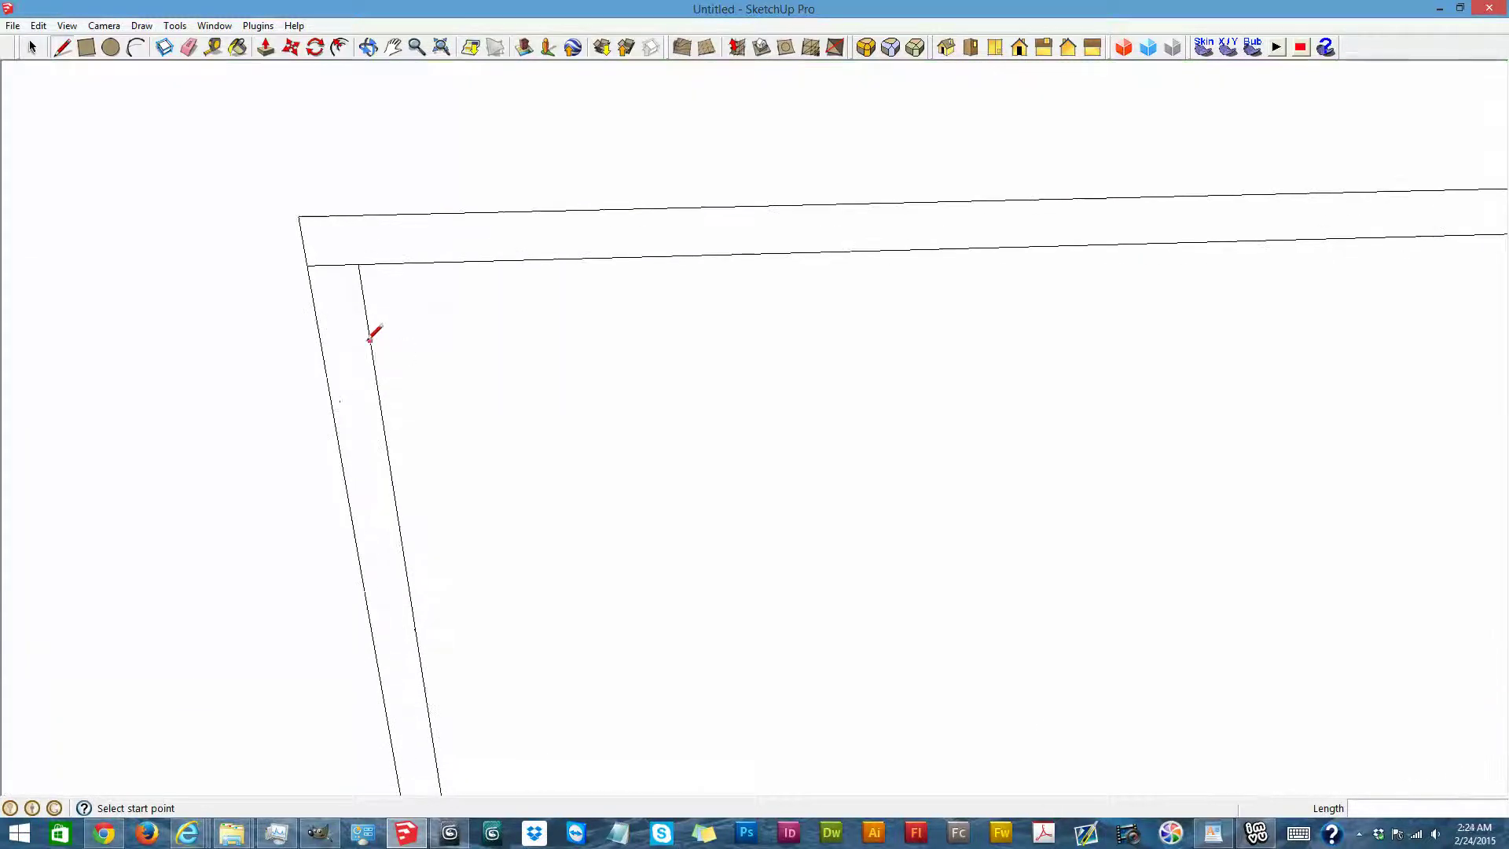
{"action": "left_click", "coordinate": [360, 264]}
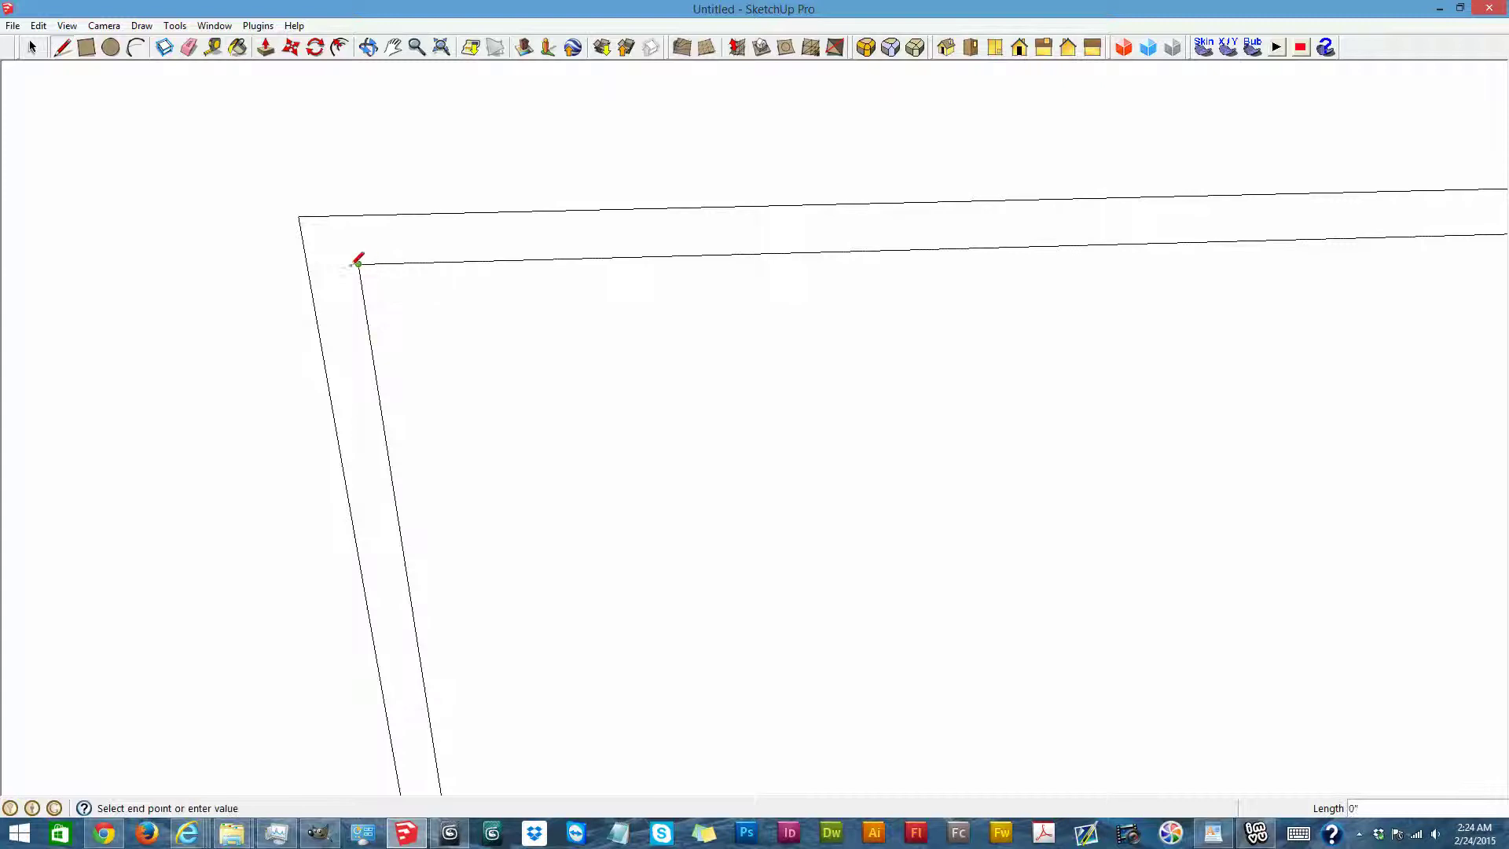
{"action": "left_click", "coordinate": [307, 264]}
{"action": "scroll", "coordinate": [305, 265], "scroll_direction": "down", "scroll_amount": 6}
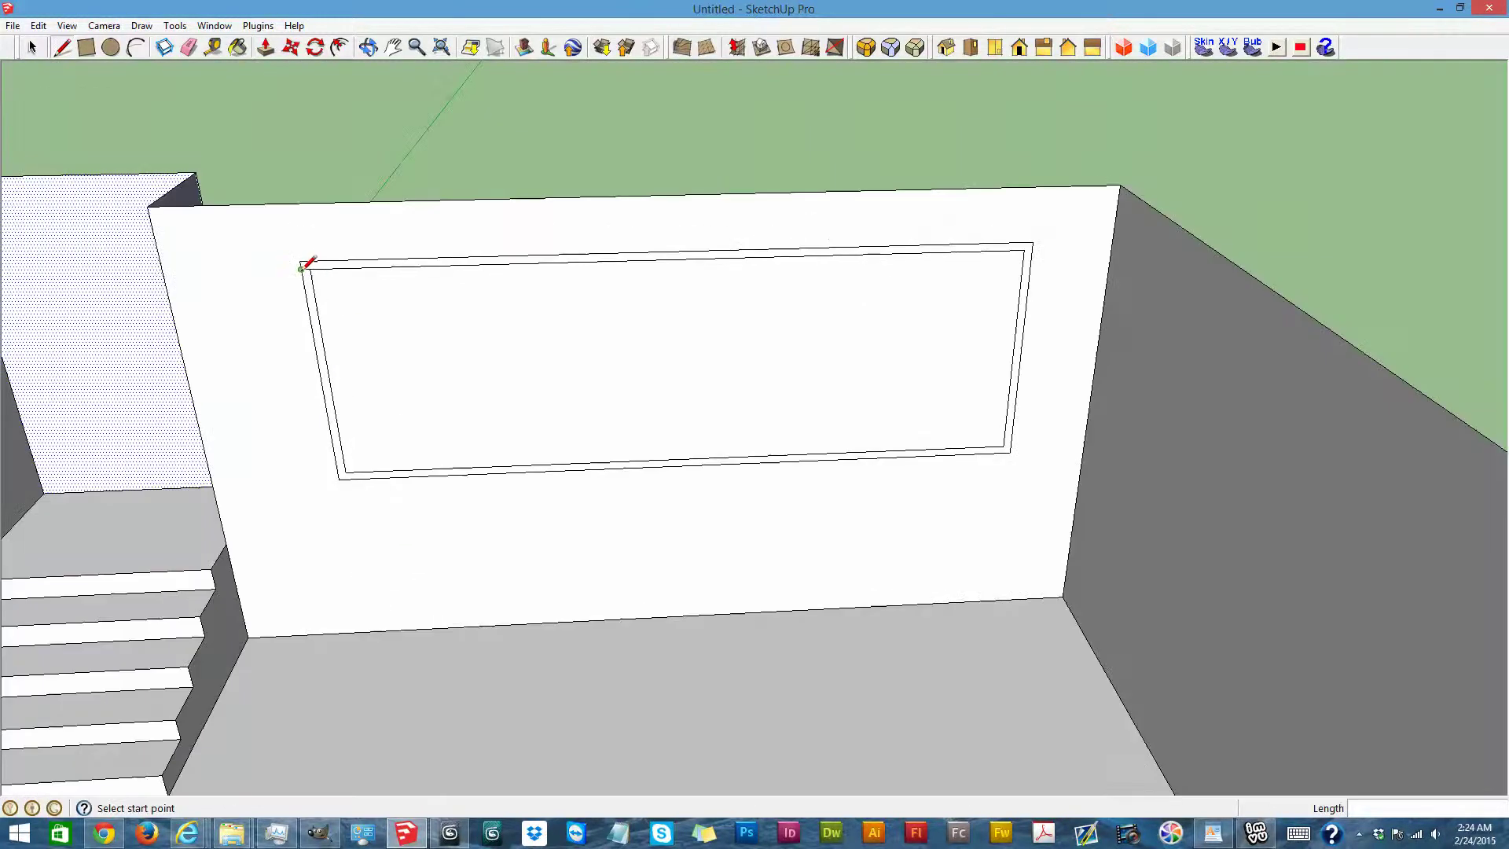
{"action": "scroll", "coordinate": [307, 265], "scroll_direction": "down", "scroll_amount": 1}
{"action": "scroll", "coordinate": [903, 240], "scroll_direction": "up", "scroll_amount": 6}
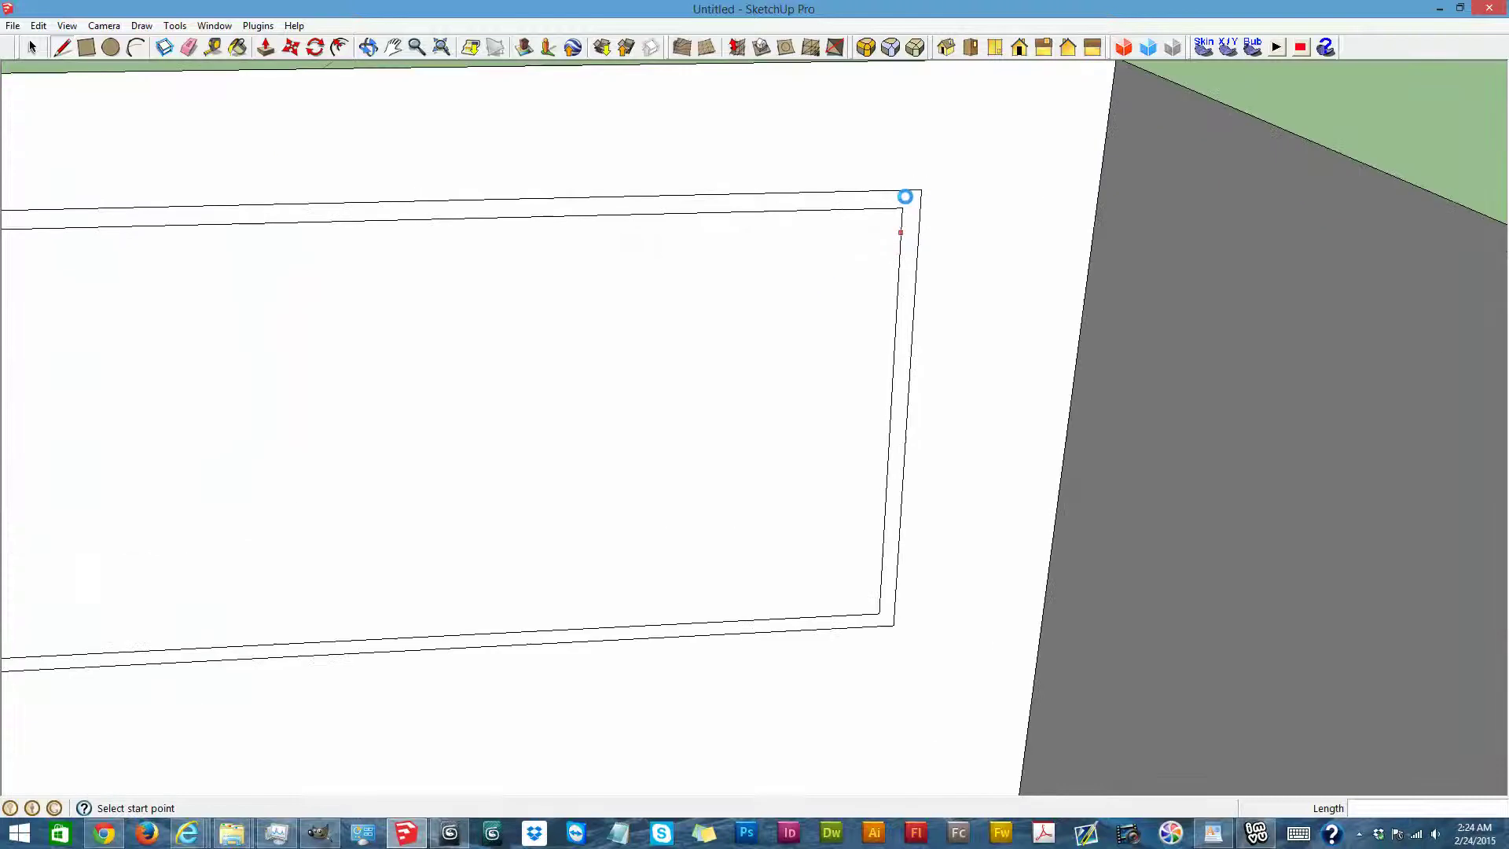
{"action": "scroll", "coordinate": [920, 193], "scroll_direction": "up", "scroll_amount": 5}
{"action": "left_click", "coordinate": [814, 239]}
{"action": "left_click", "coordinate": [874, 237]}
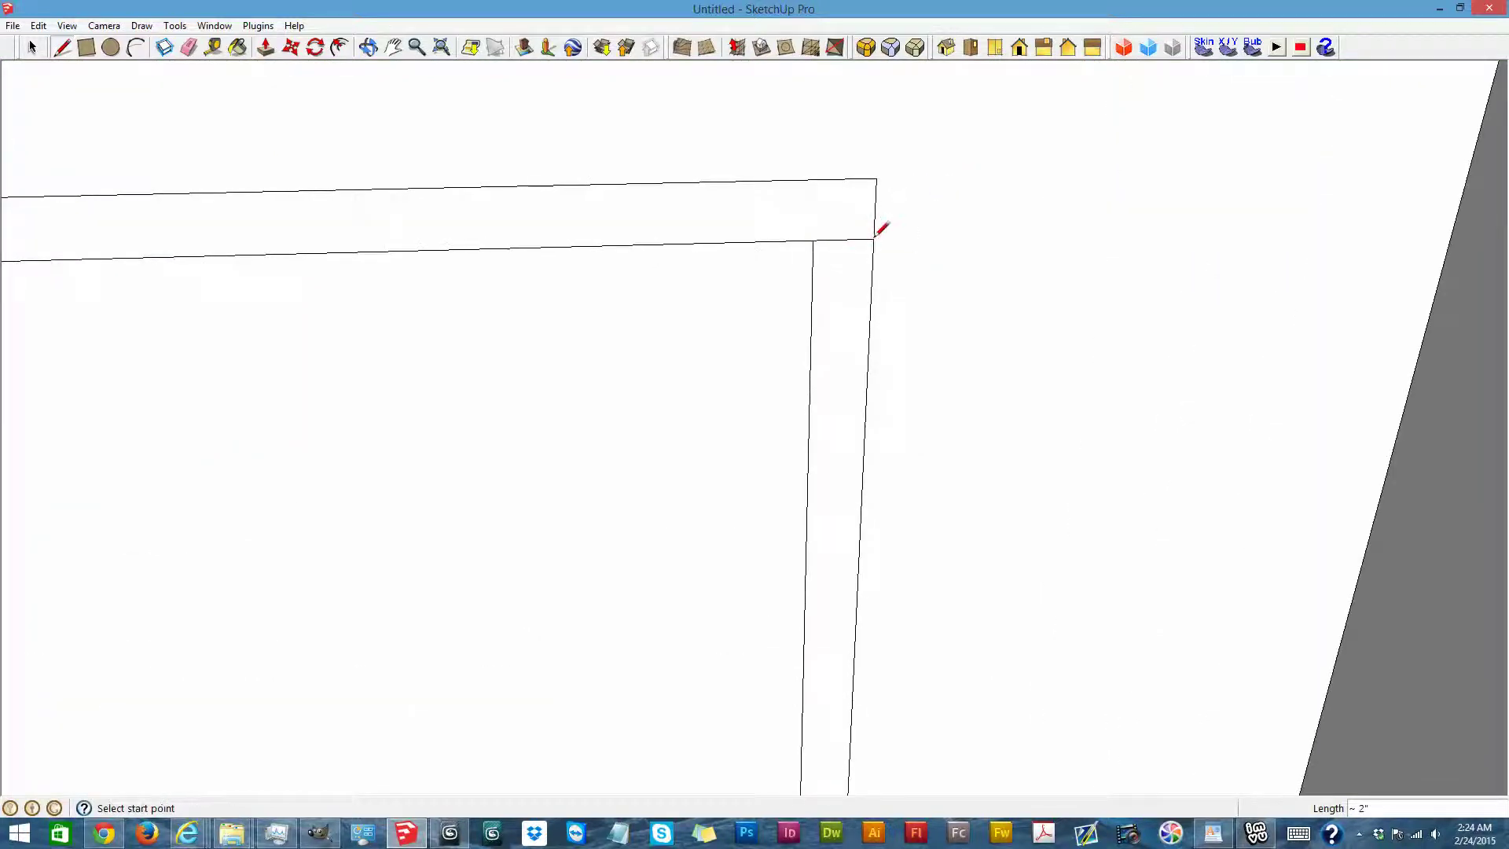
Draw short horizontal lines from both lower corners of the inner rectangle to the frame's outer side edges
{"action": "scroll", "coordinate": [882, 228], "scroll_direction": "down", "scroll_amount": 8}
{"action": "scroll", "coordinate": [805, 189], "scroll_direction": "up", "scroll_amount": 10}
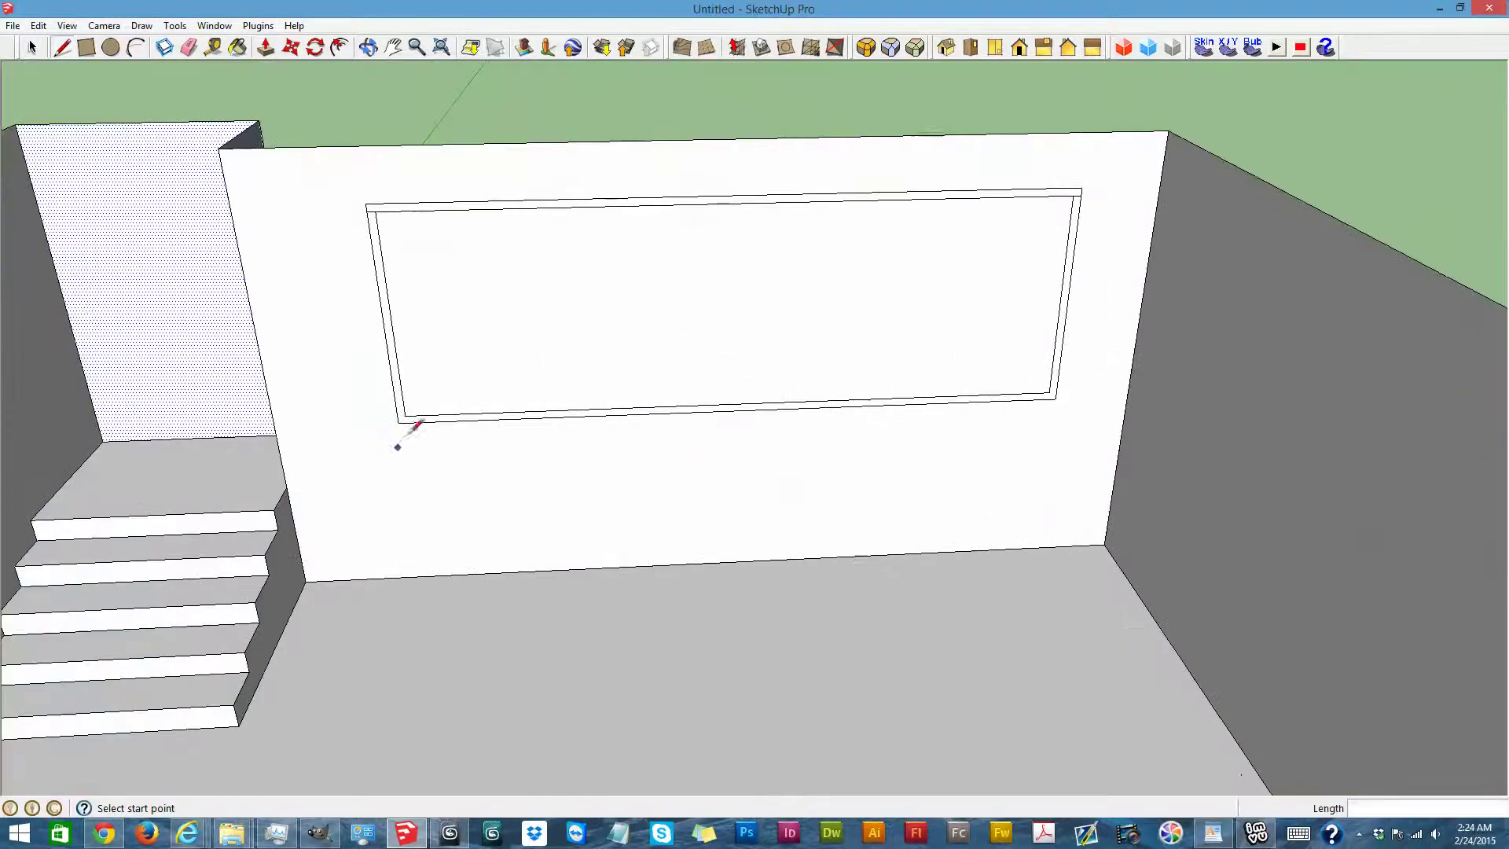
{"action": "scroll", "coordinate": [409, 423], "scroll_direction": "up", "scroll_amount": 5}
{"action": "left_click", "coordinate": [411, 388]}
{"action": "left_click", "coordinate": [391, 389]}
{"action": "scroll", "coordinate": [391, 389], "scroll_direction": "down", "scroll_amount": 6}
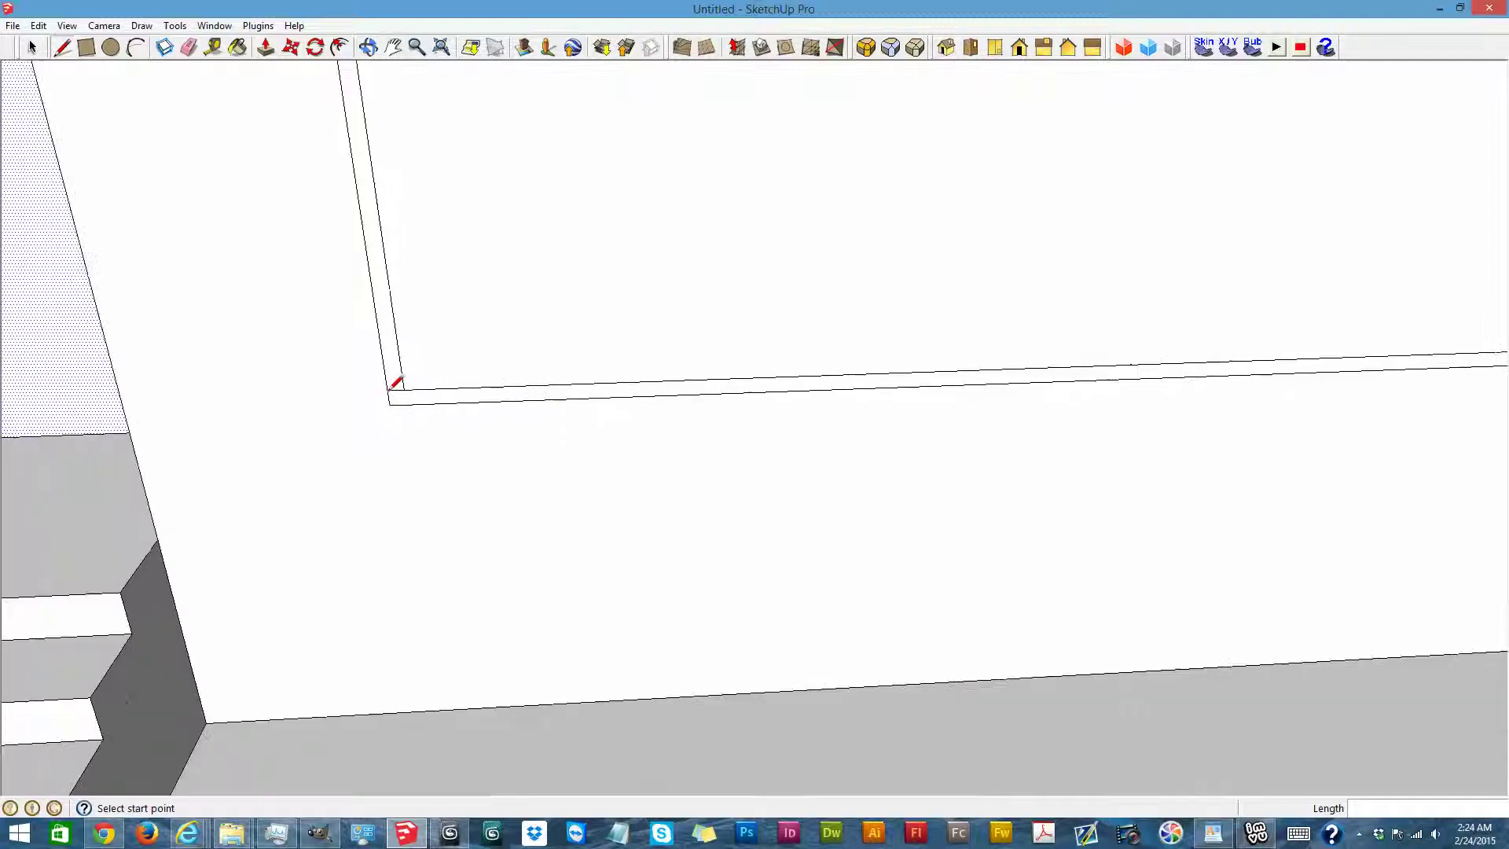
{"action": "scroll", "coordinate": [912, 371], "scroll_direction": "up", "scroll_amount": 6}
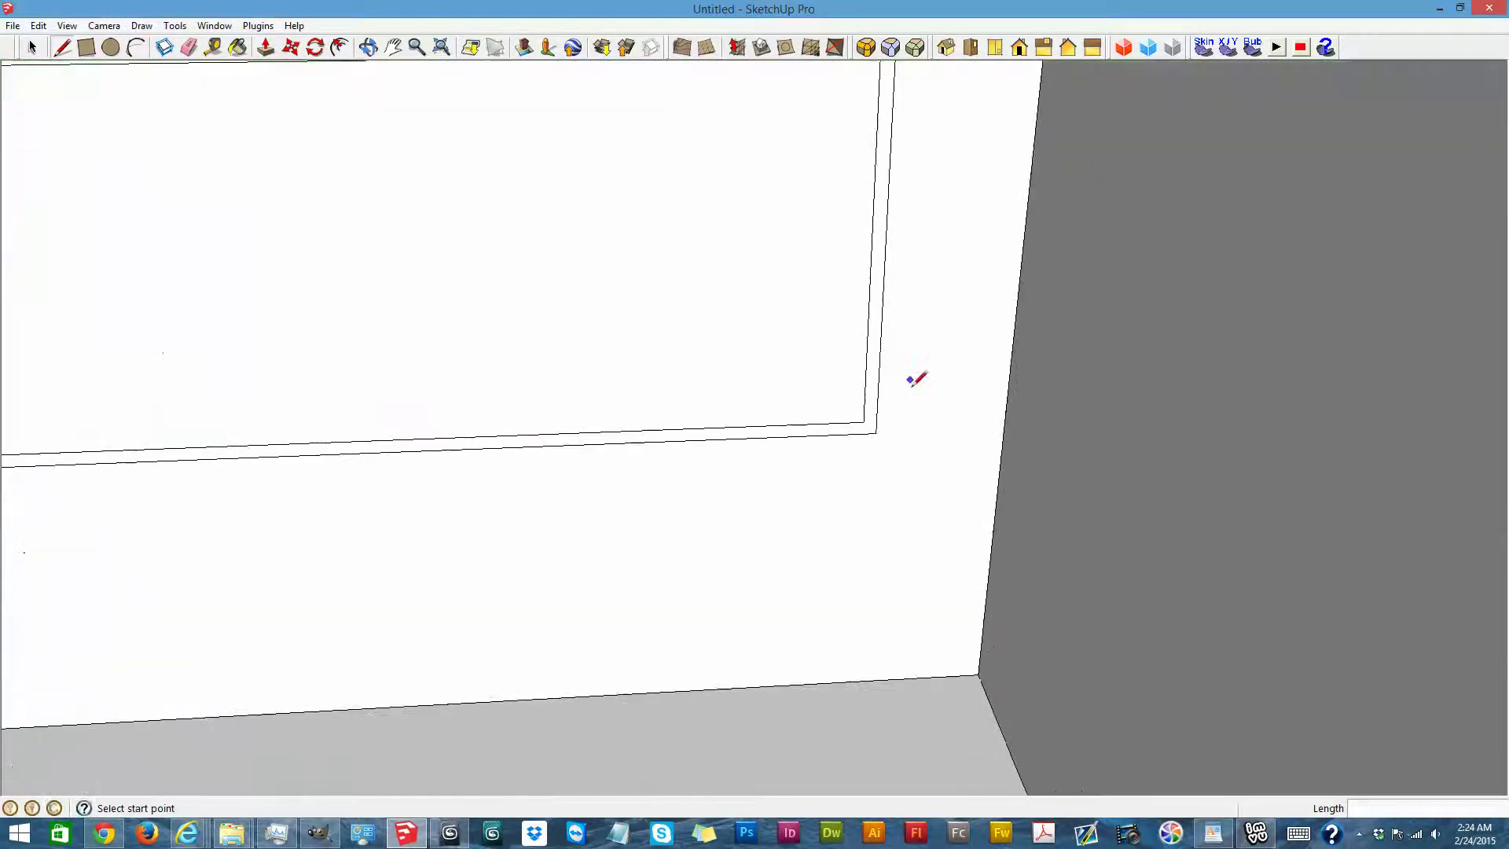
{"action": "left_click", "coordinate": [841, 433]}
{"action": "left_click", "coordinate": [859, 432]}
Copy the frame's top strip and paste it horizontally across the middle of the frame, aligned with its outer side edge
{"action": "scroll", "coordinate": [862, 427], "scroll_direction": "down", "scroll_amount": 8}
{"action": "scroll", "coordinate": [613, 296], "scroll_direction": "up", "scroll_amount": 5}
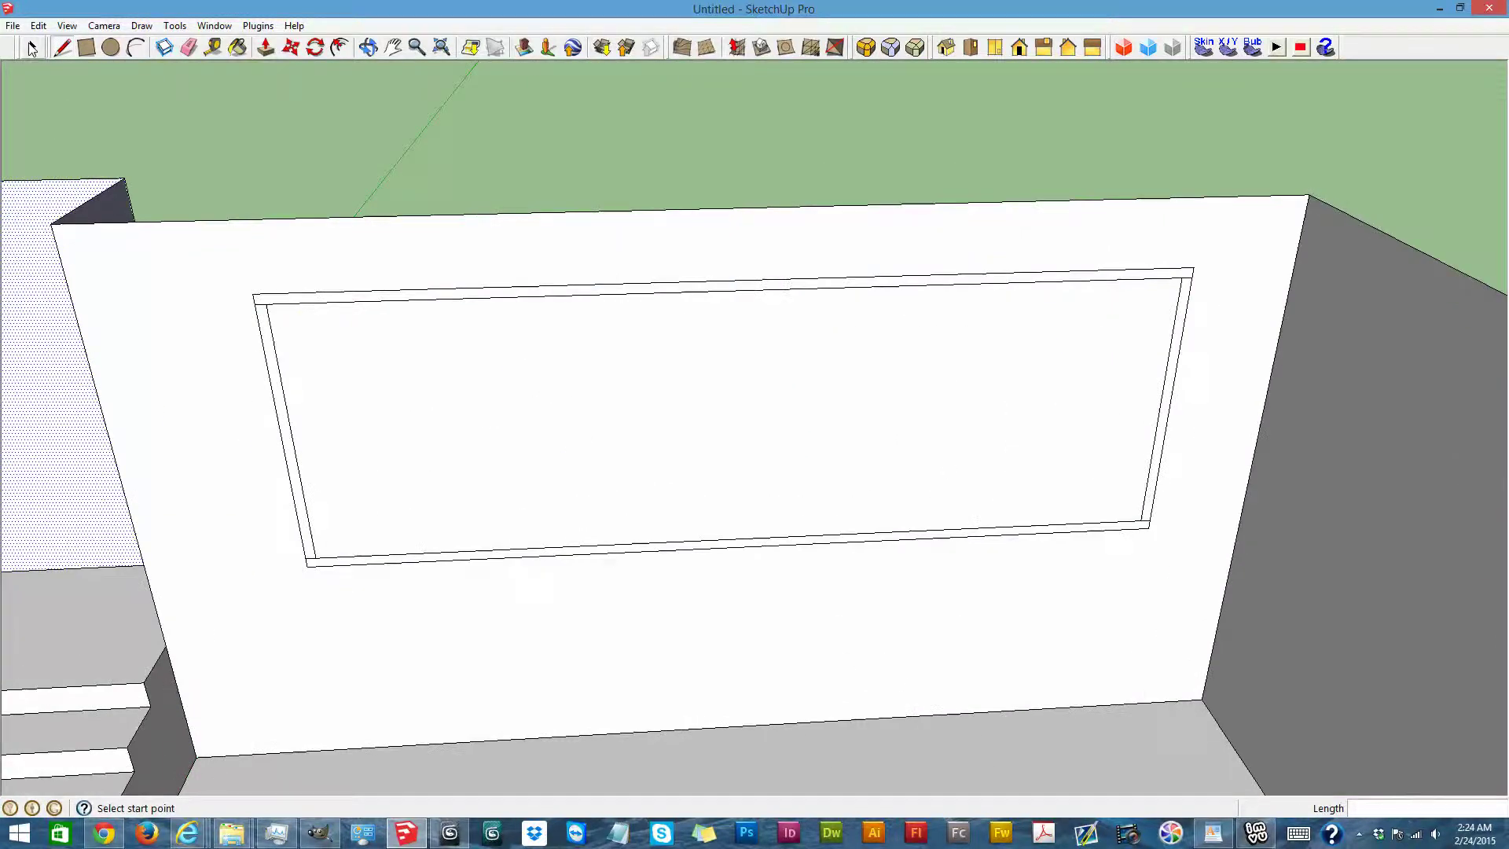
{"action": "left_click", "coordinate": [32, 49]}
{"action": "scroll", "coordinate": [496, 443], "scroll_direction": "up", "scroll_amount": 3}
{"action": "scroll", "coordinate": [496, 443], "scroll_direction": "down", "scroll_amount": 2}
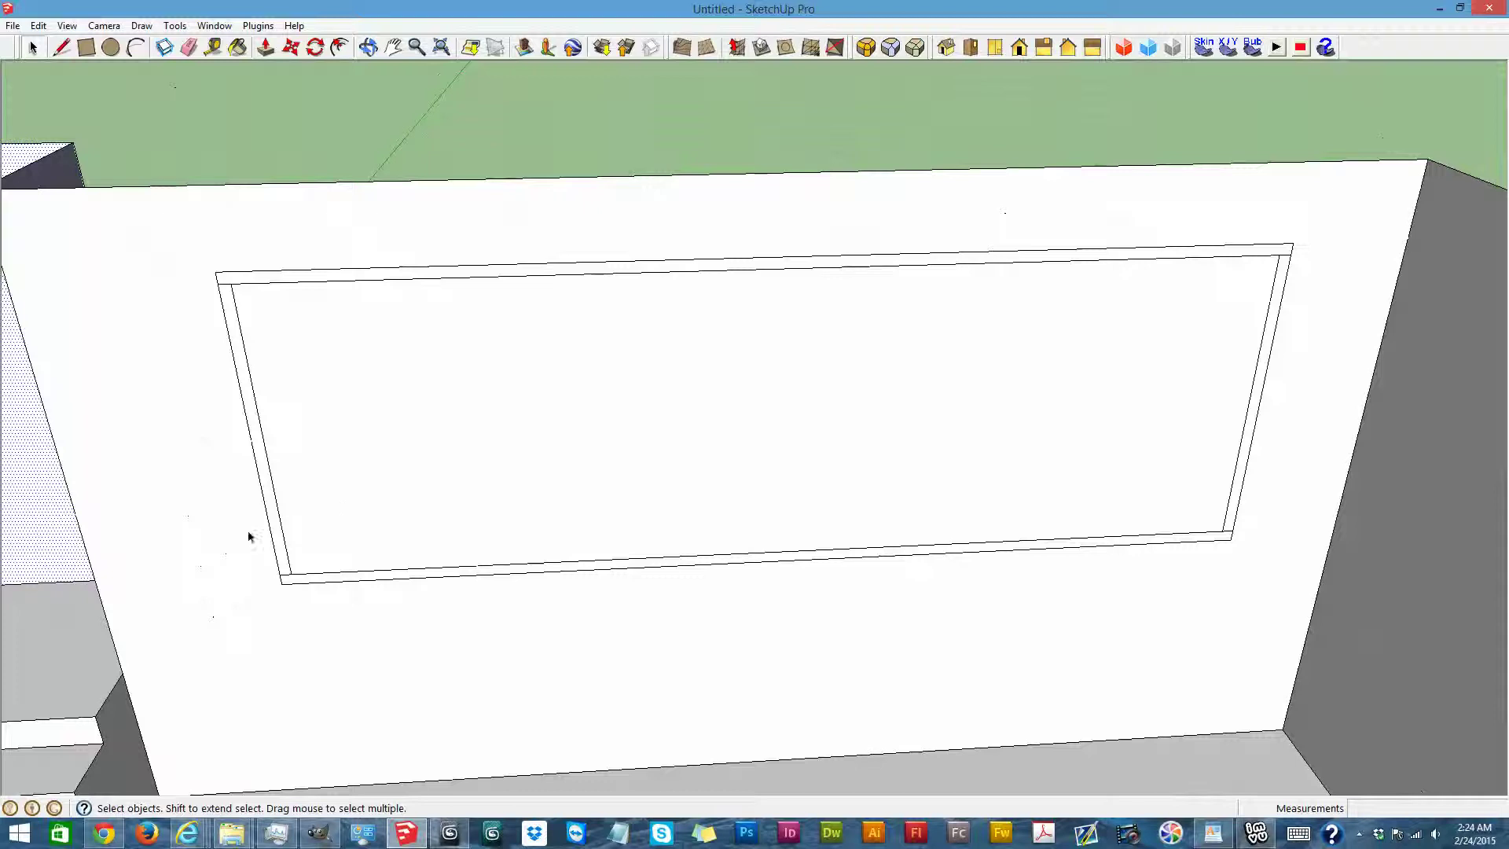
{"action": "left_click", "coordinate": [247, 400]}
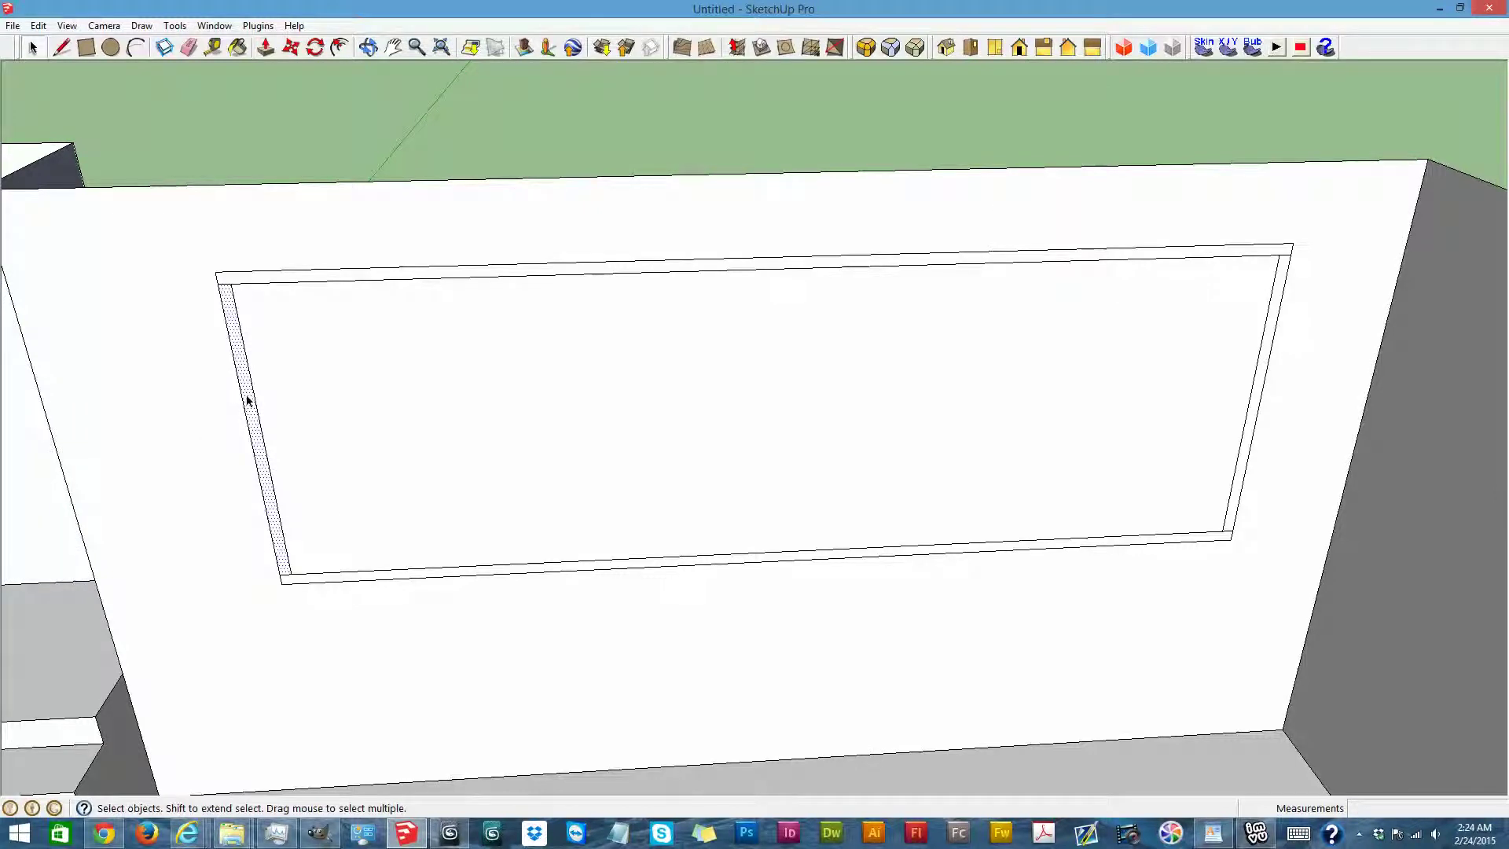
{"action": "left_click", "coordinate": [284, 388]}
{"action": "left_click", "coordinate": [463, 277]}
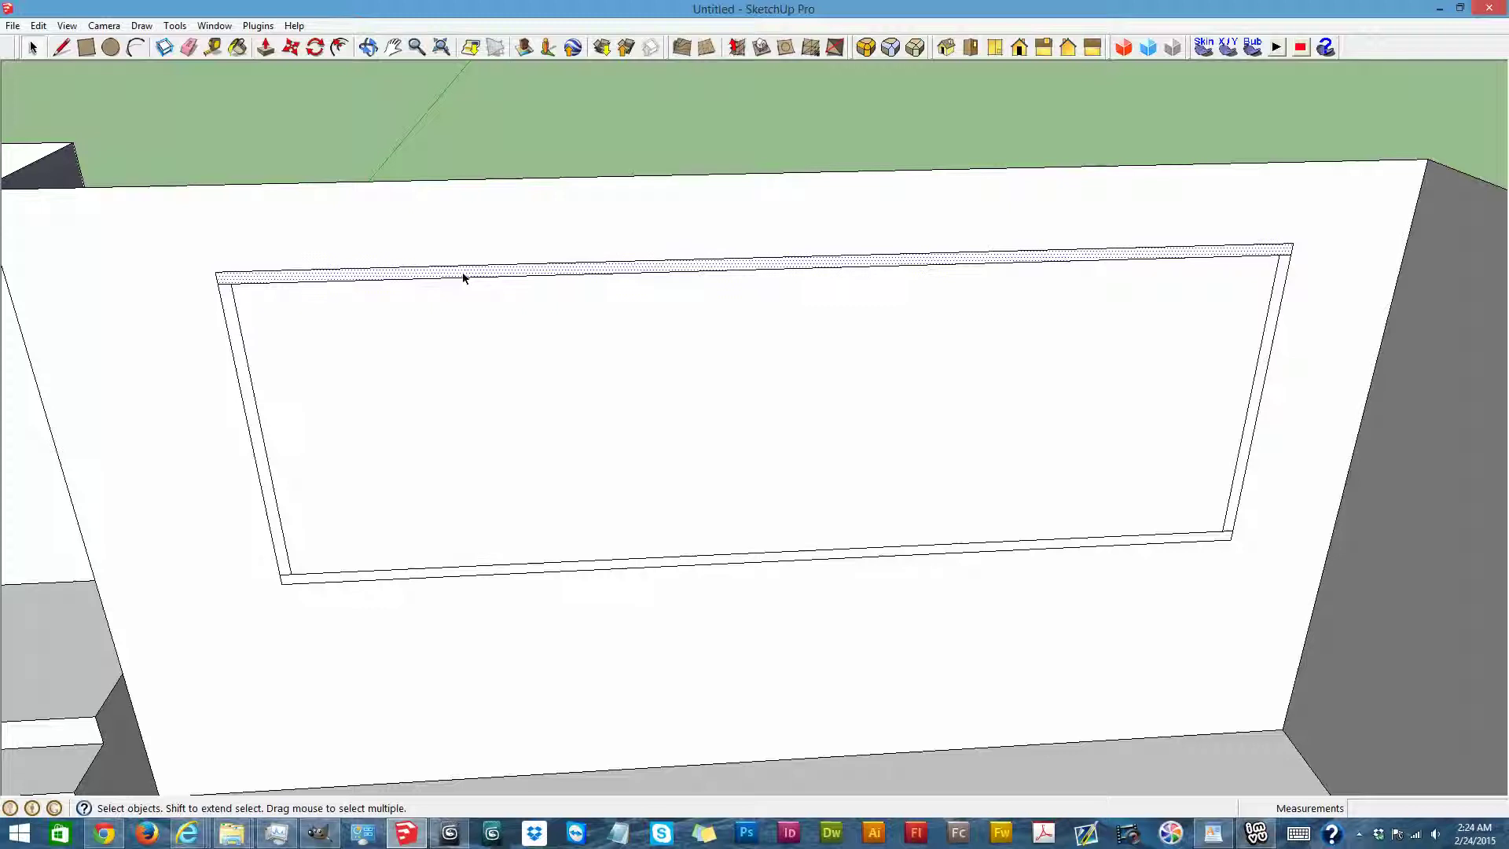
{"action": "key", "text": "ctrl+c"}
{"action": "key", "text": "ctrl+v"}
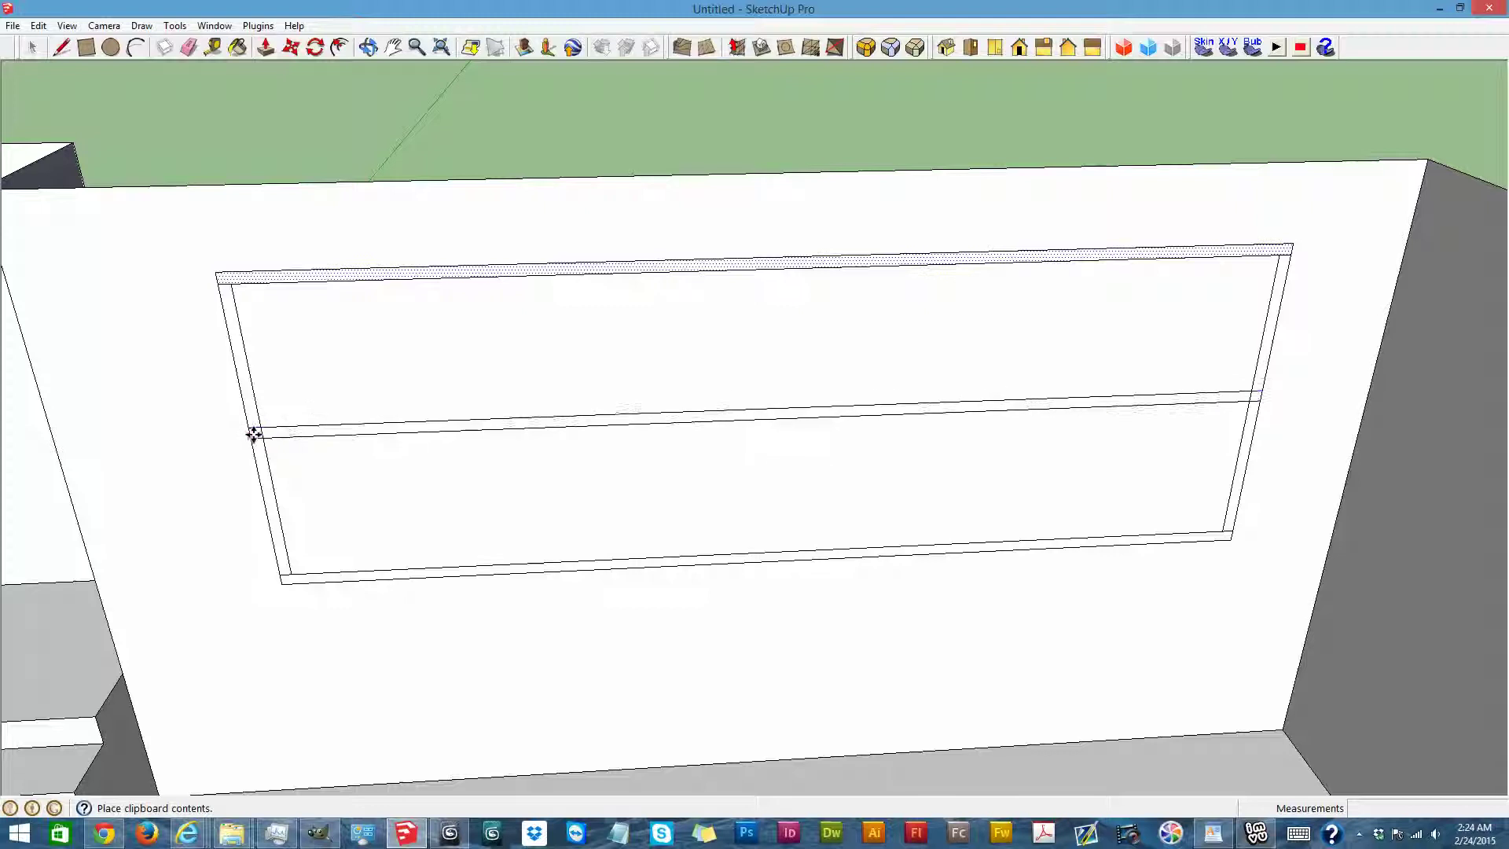
{"action": "left_click", "coordinate": [253, 434]}
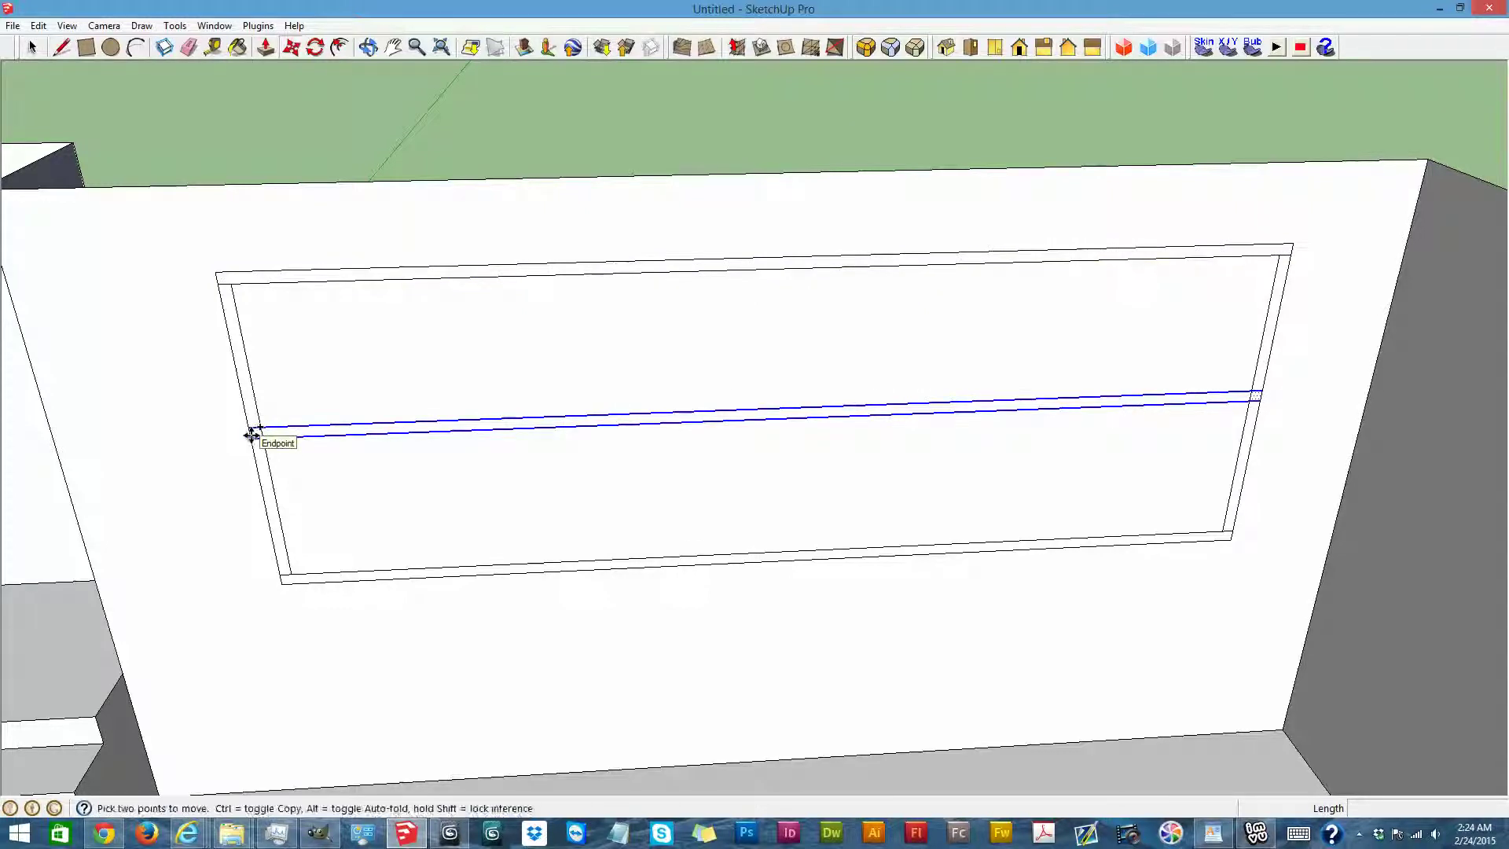
Paste two more horizontal bars across the frame, one midway above the middle bar and one midway below it
{"action": "key", "text": "ctrl+v"}
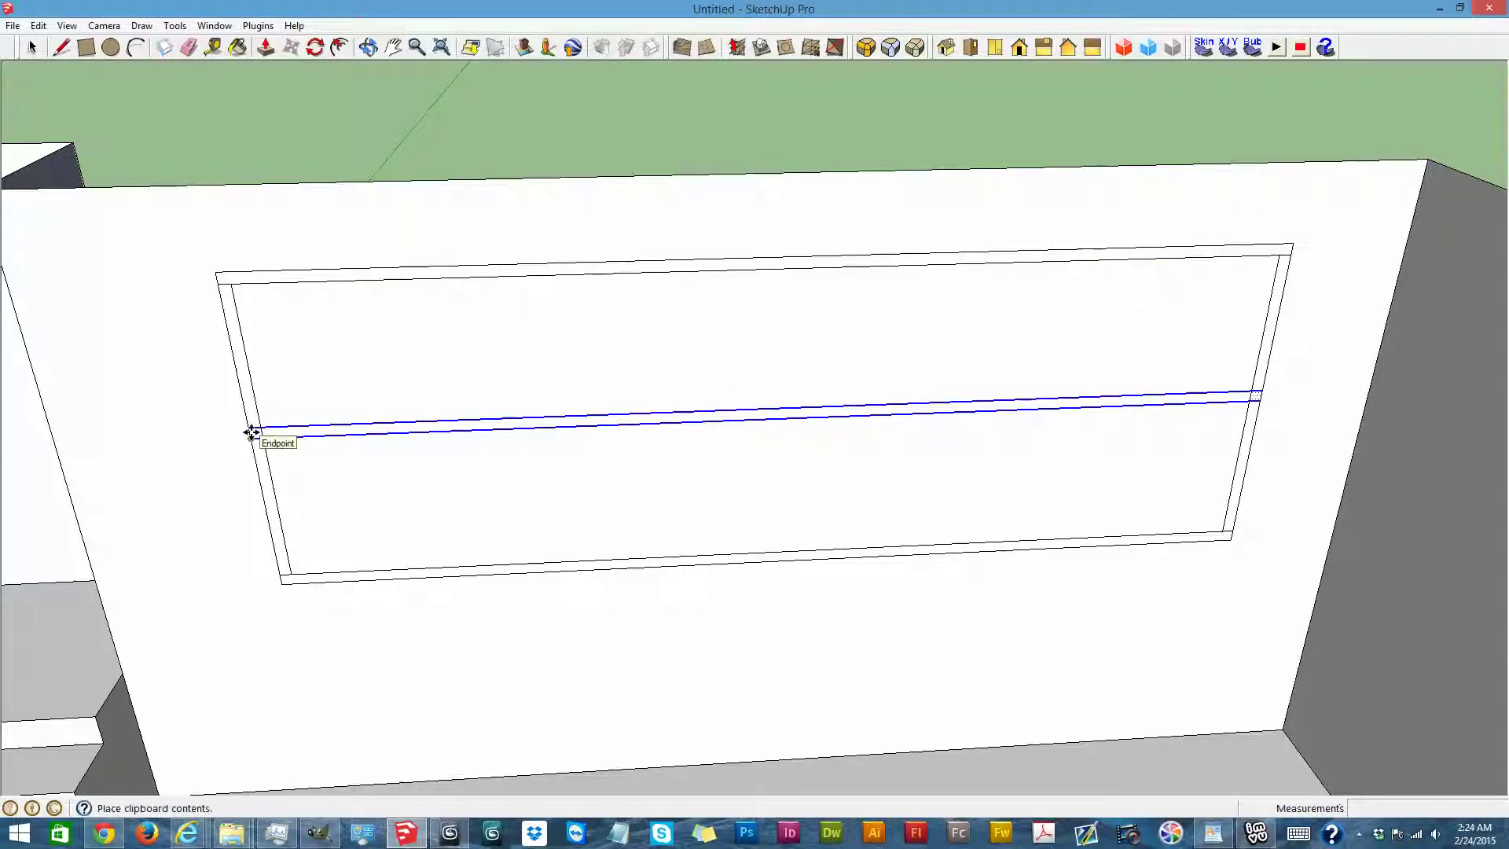
{"action": "left_click", "coordinate": [233, 357]}
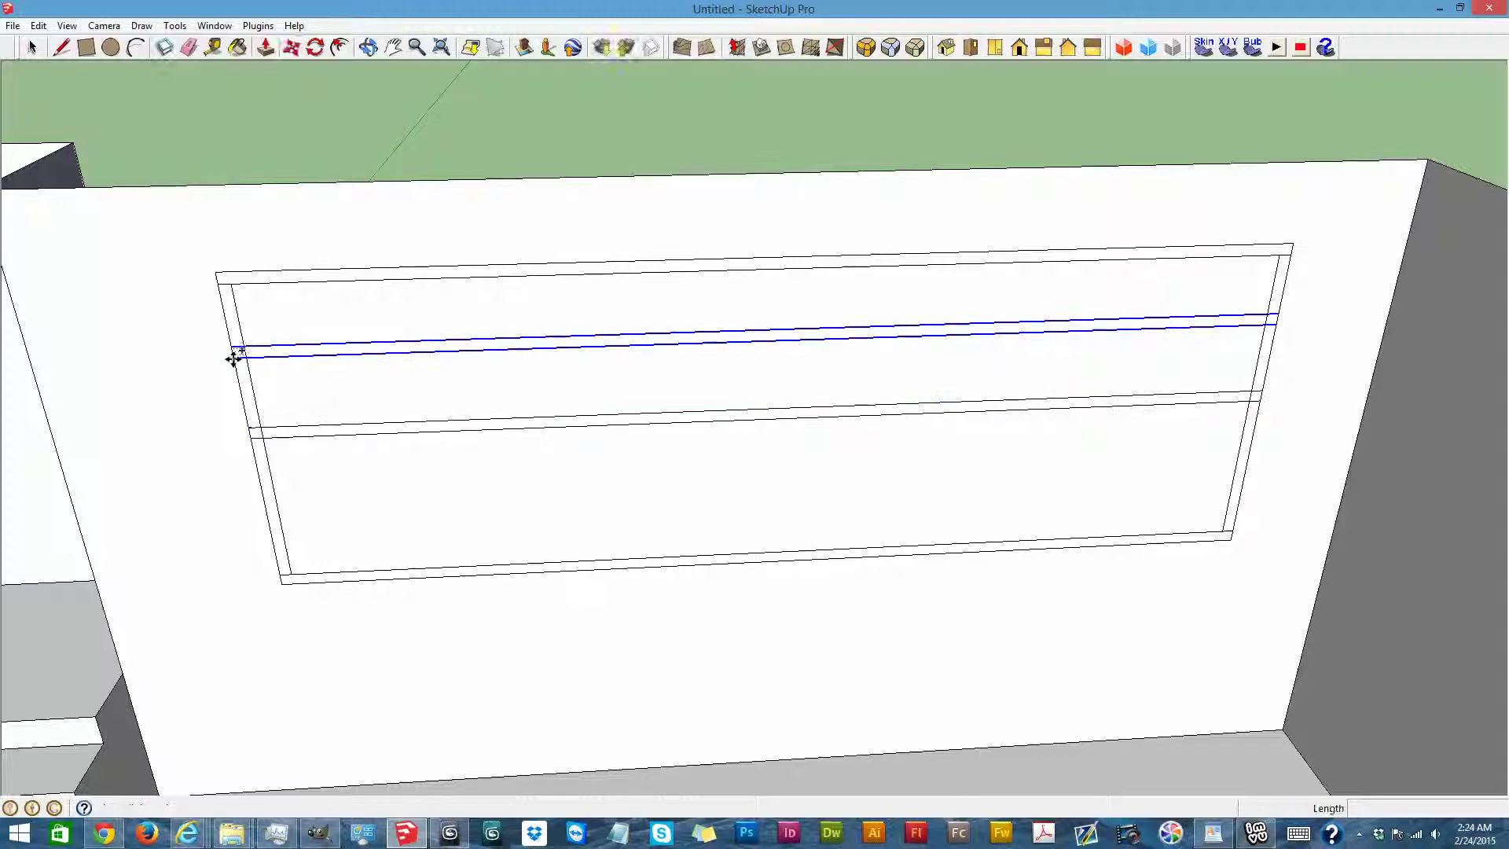
{"action": "key", "text": "ctrl+v"}
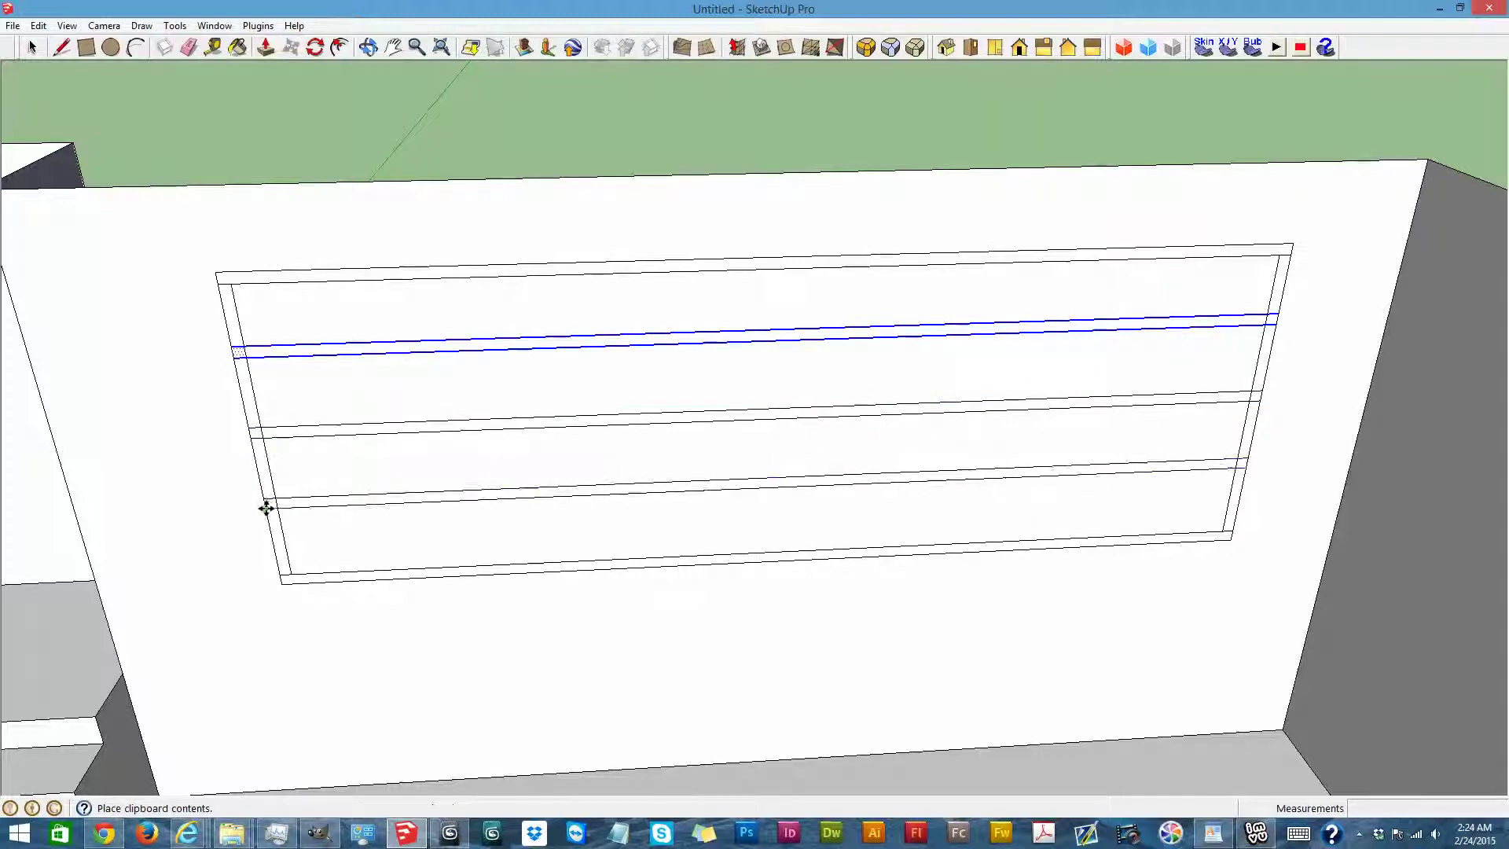
{"action": "left_click", "coordinate": [267, 509]}
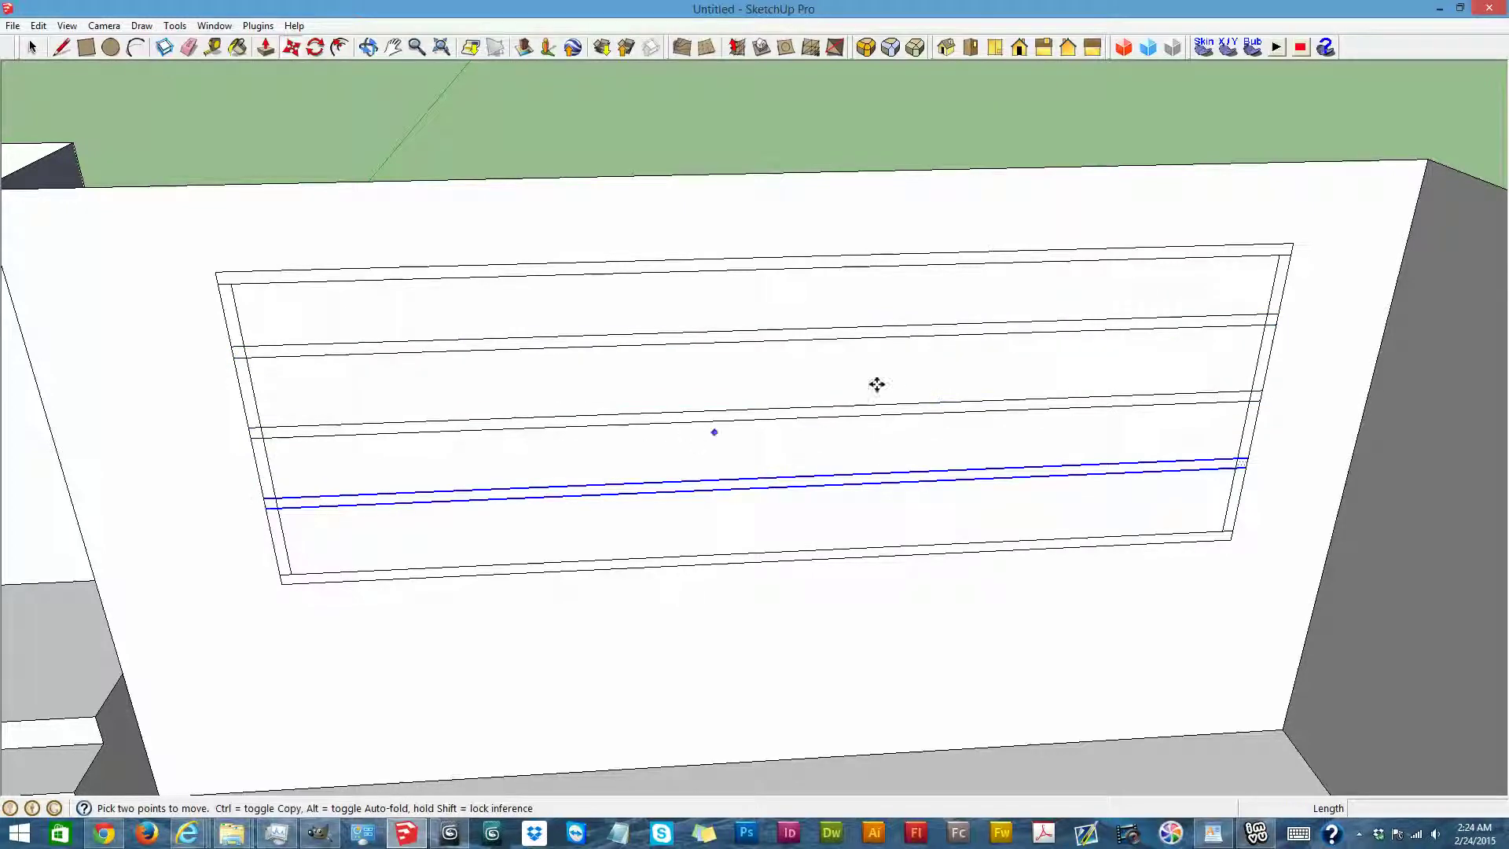
Erase the bar-end lines crossing the frame's right side strip so that it becomes one uninterrupted vertical strip
{"action": "left_click", "coordinate": [188, 47]}
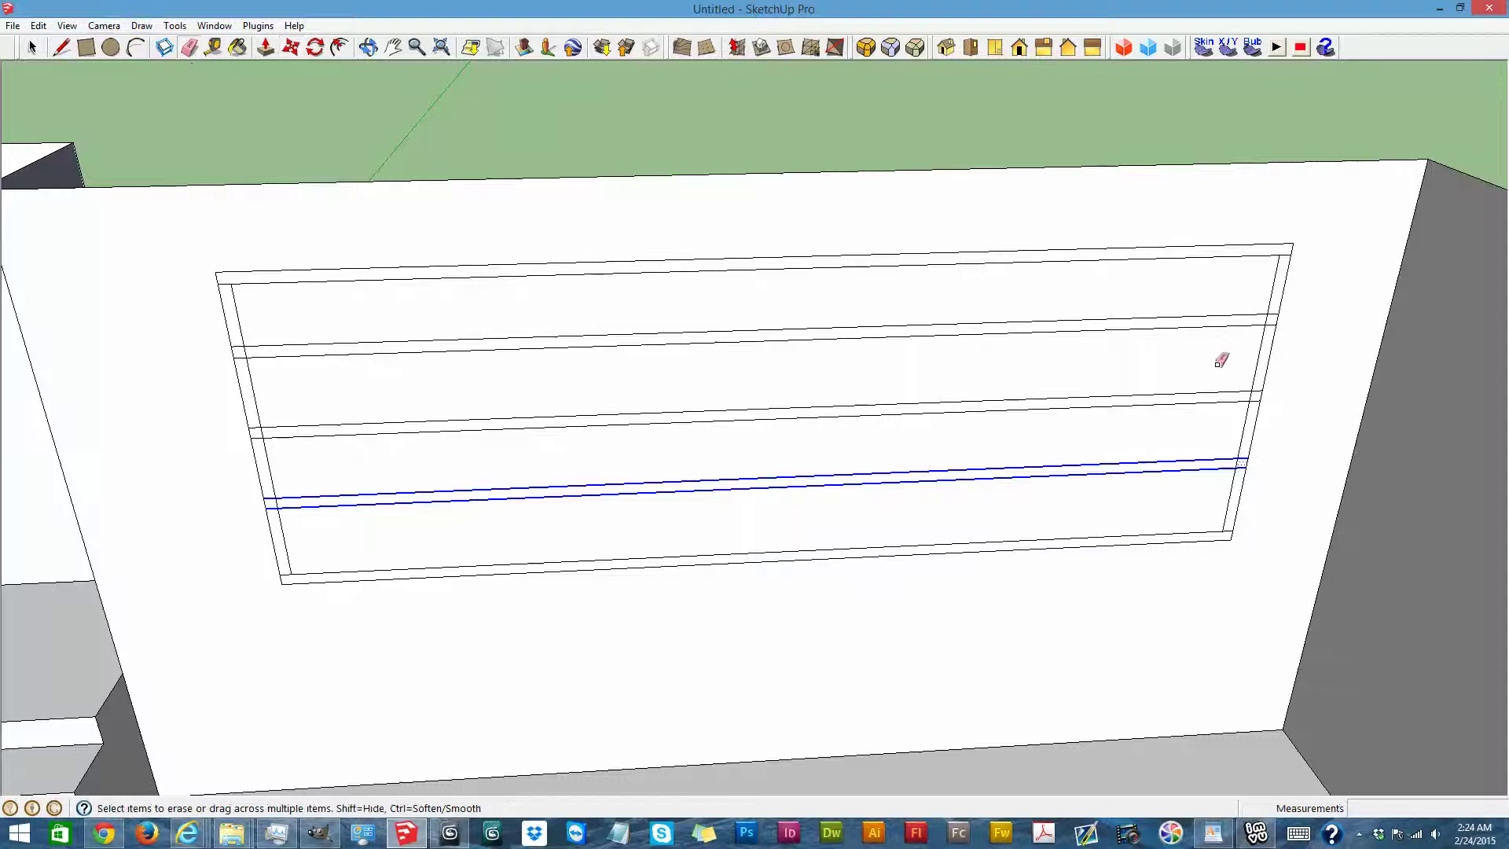
{"action": "scroll", "coordinate": [1222, 360], "scroll_direction": "up", "scroll_amount": 3}
{"action": "left_click_drag", "start_coordinate": [1315, 275], "coordinate": [1312, 332]}
{"action": "key", "text": "ctrl+z"}
{"action": "left_click_drag", "start_coordinate": [1310, 304], "coordinate": [1310, 320]}
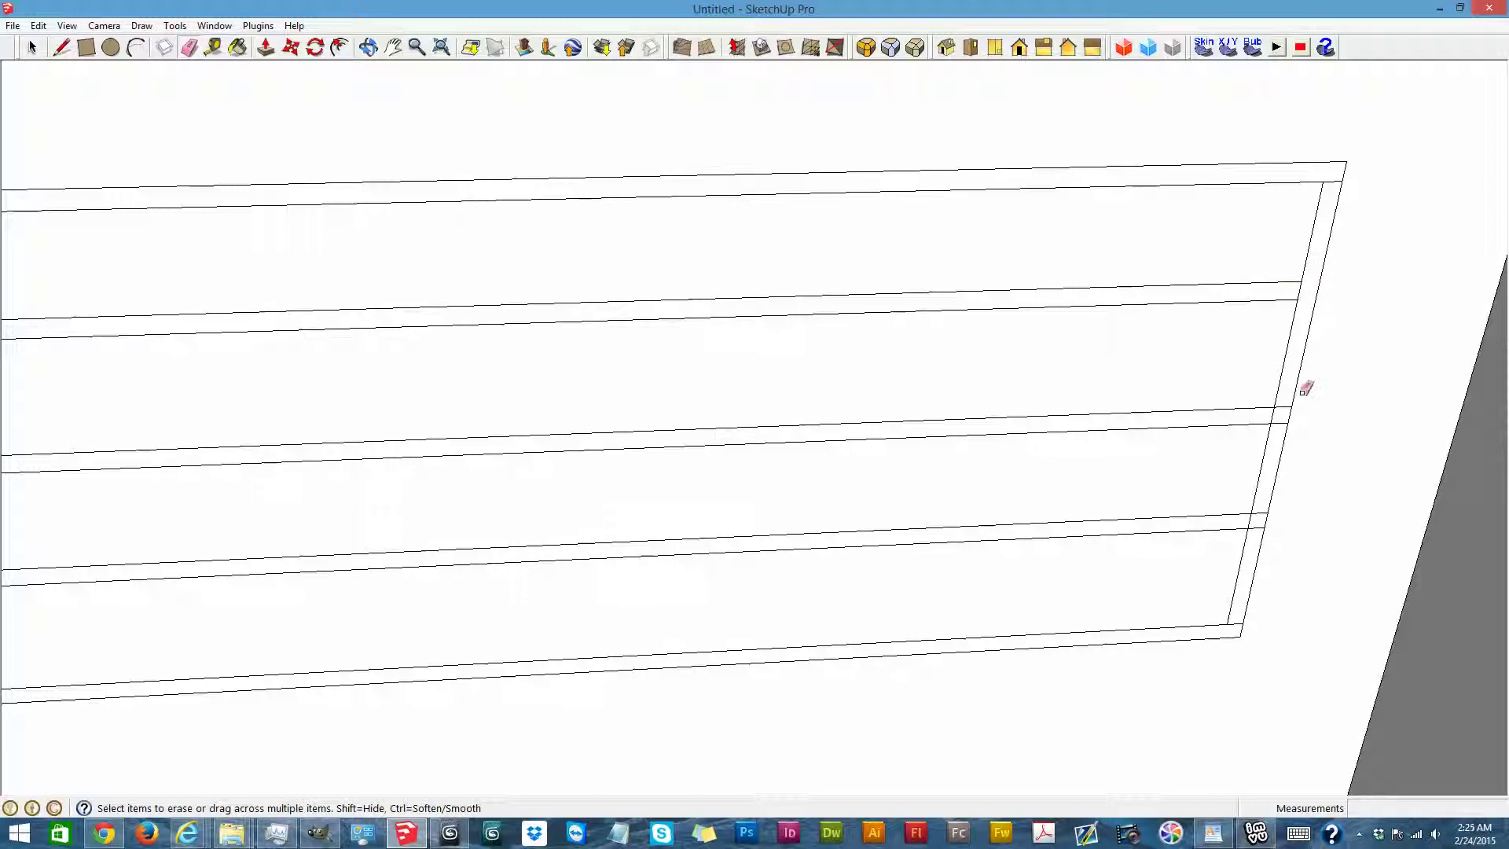
{"action": "mouse_move", "coordinate": [1289, 397]}
{"action": "left_mouse_down"}
{"action": "mouse_move", "coordinate": [1278, 494]}
{"action": "mouse_move", "coordinate": [1235, 518]}
{"action": "left_mouse_up"}
Copy the frame's right side strip and paste it as a vertical bar at the midpoint of the frame's lower inner edge
{"action": "left_click", "coordinate": [32, 48]}
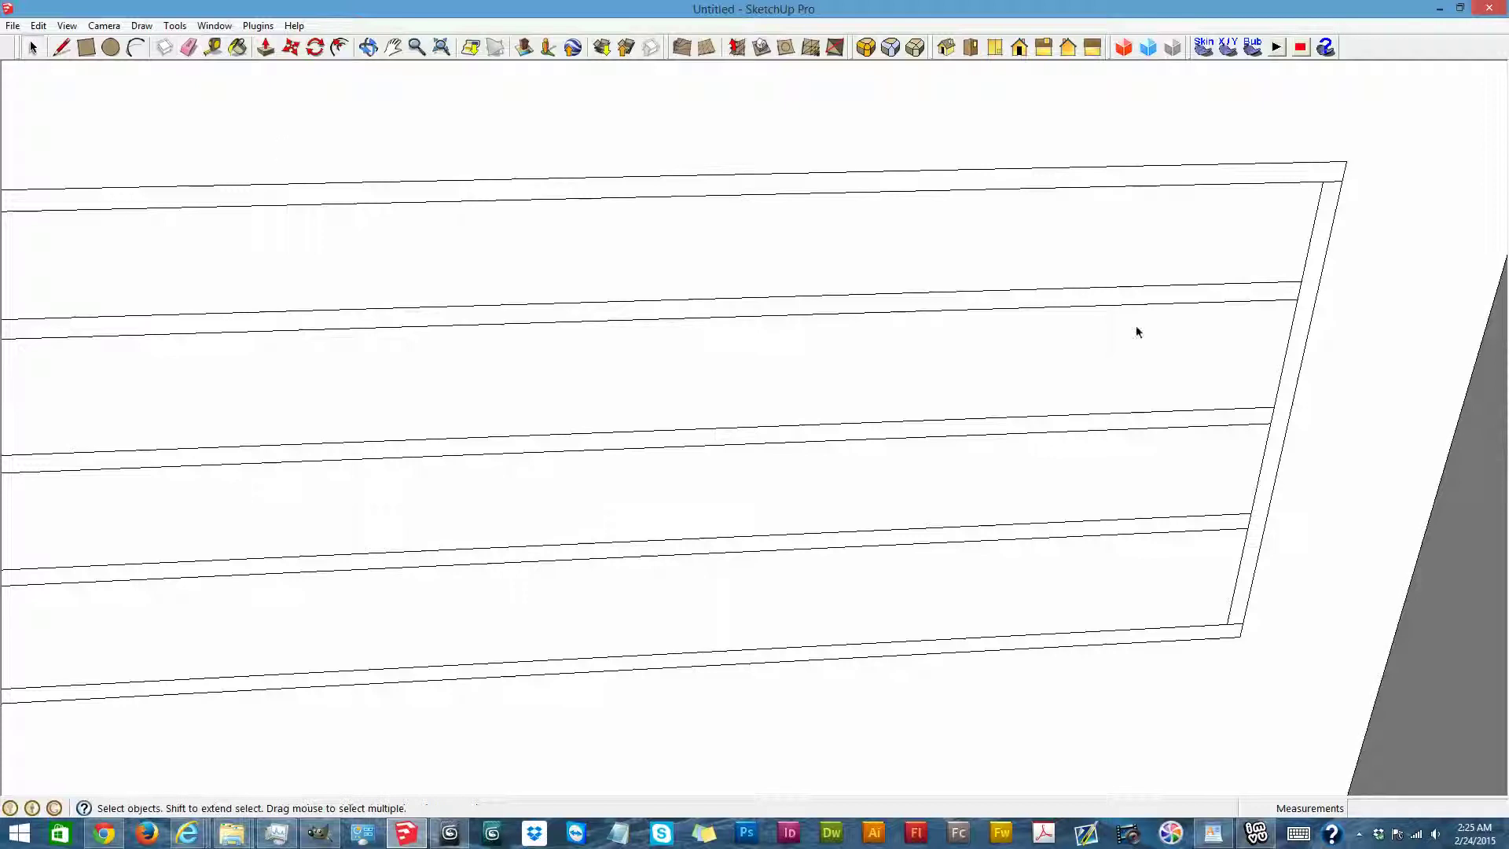
{"action": "left_click", "coordinate": [1303, 312]}
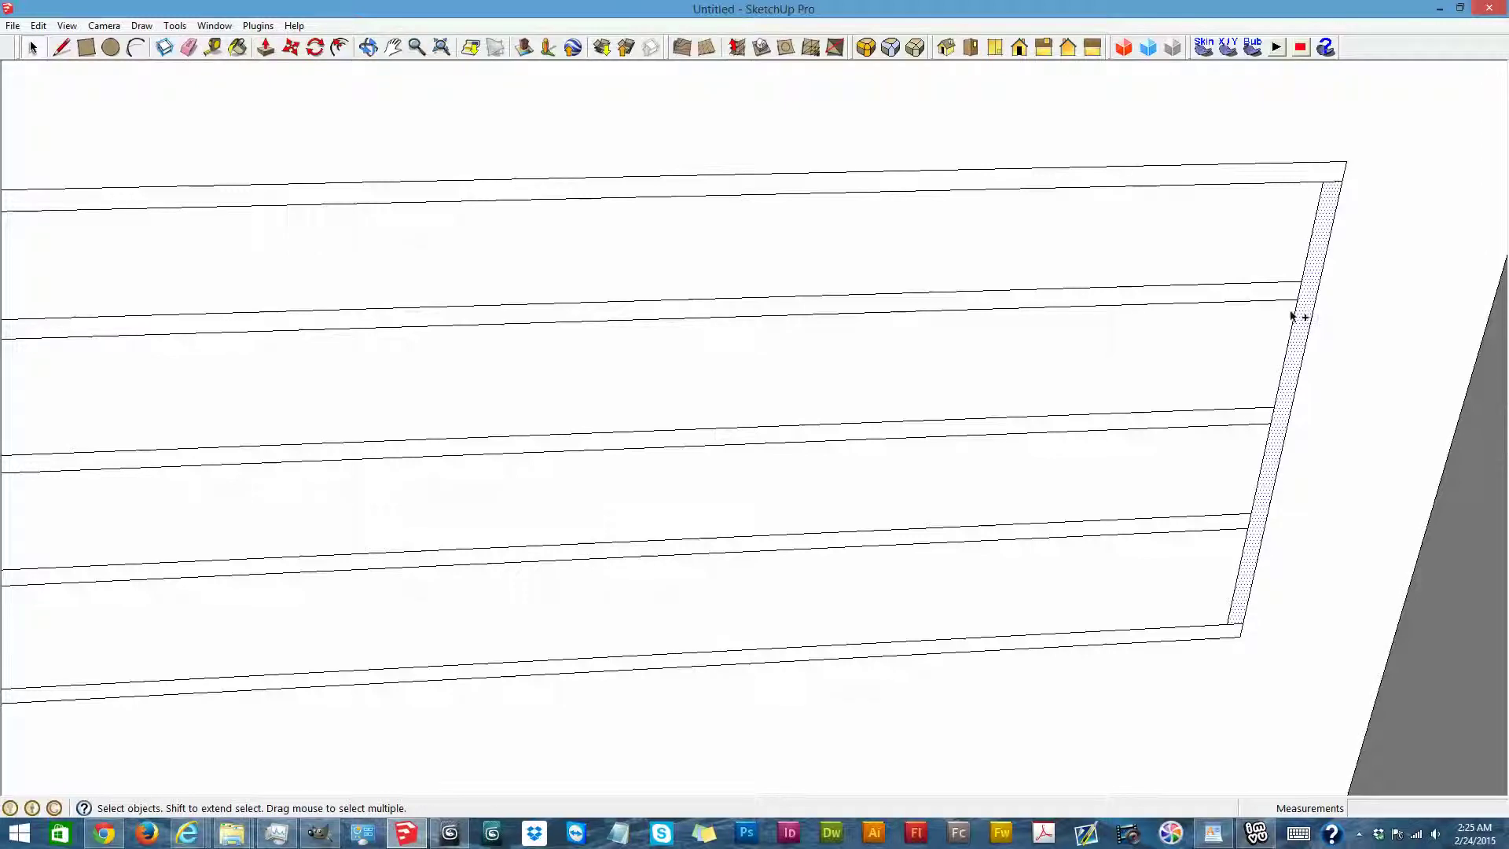
{"action": "left_click", "coordinate": [1075, 631]}
{"action": "scroll", "coordinate": [1006, 629], "scroll_direction": "down", "scroll_amount": 5}
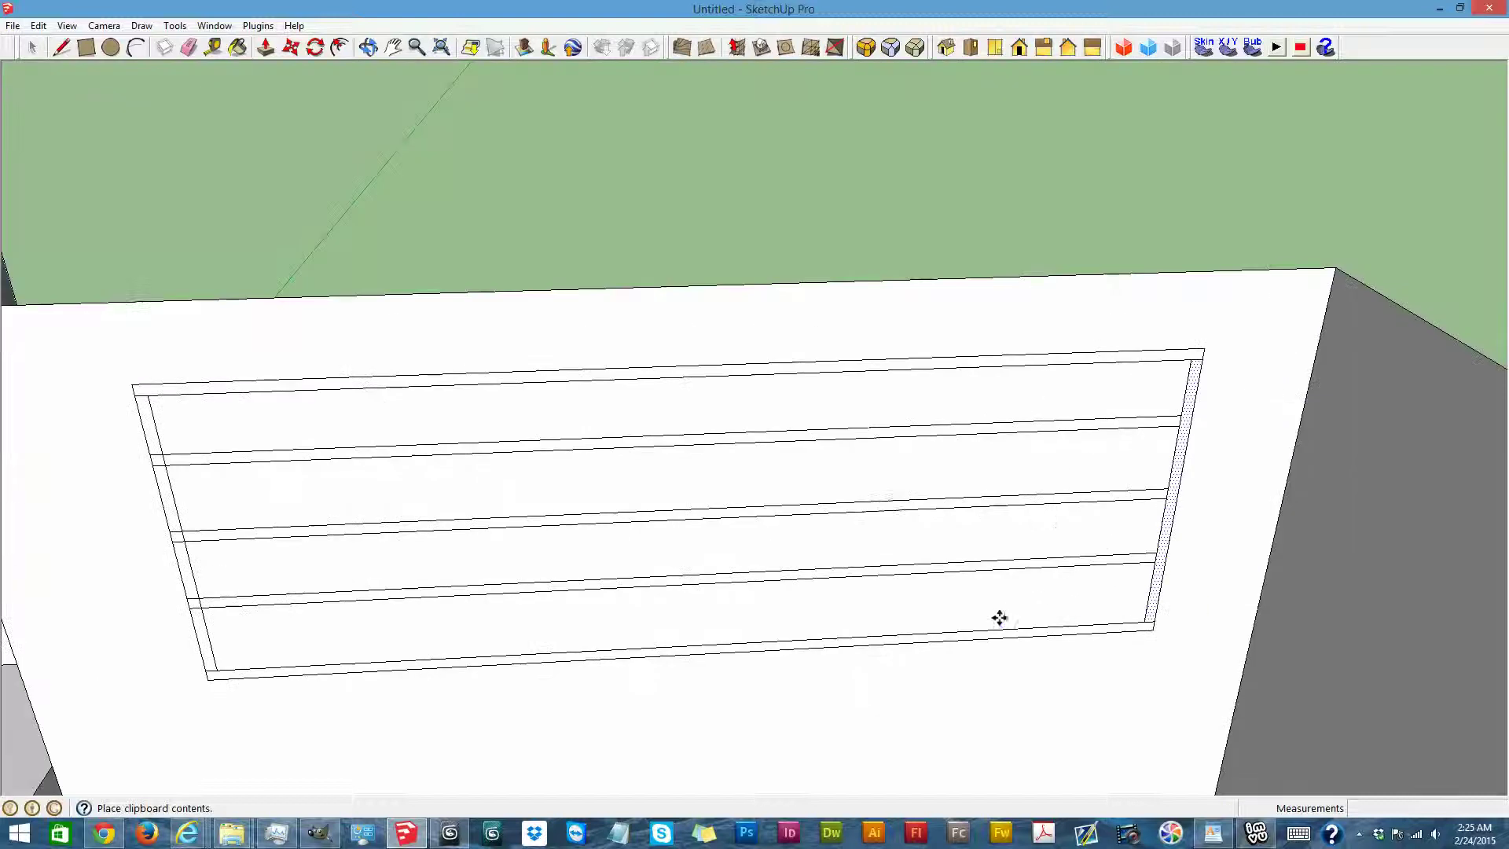
{"action": "scroll", "coordinate": [845, 663], "scroll_direction": "down", "scroll_amount": 2}
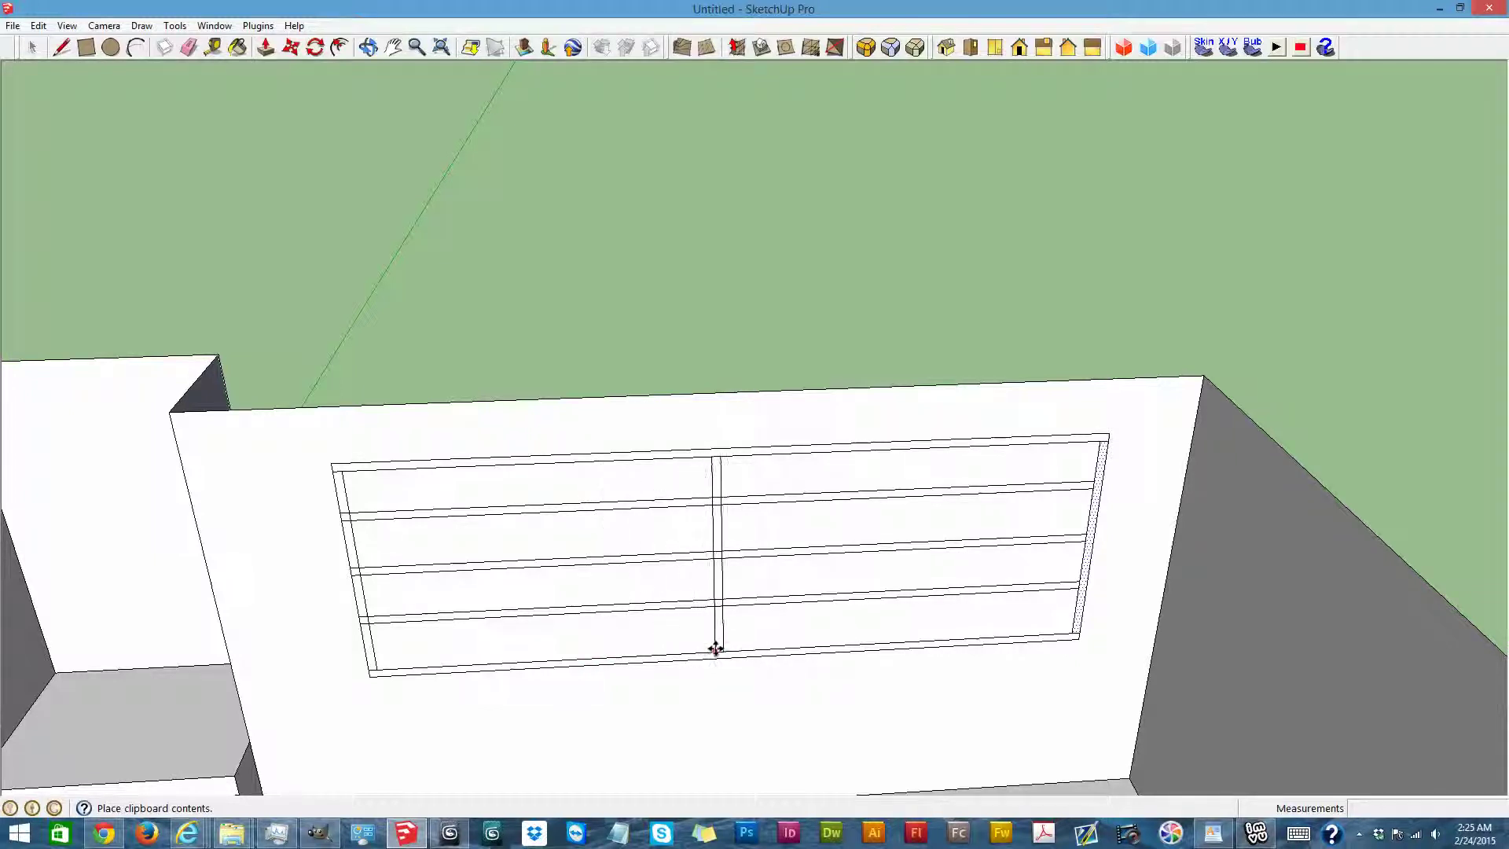
{"action": "left_click", "coordinate": [727, 647]}
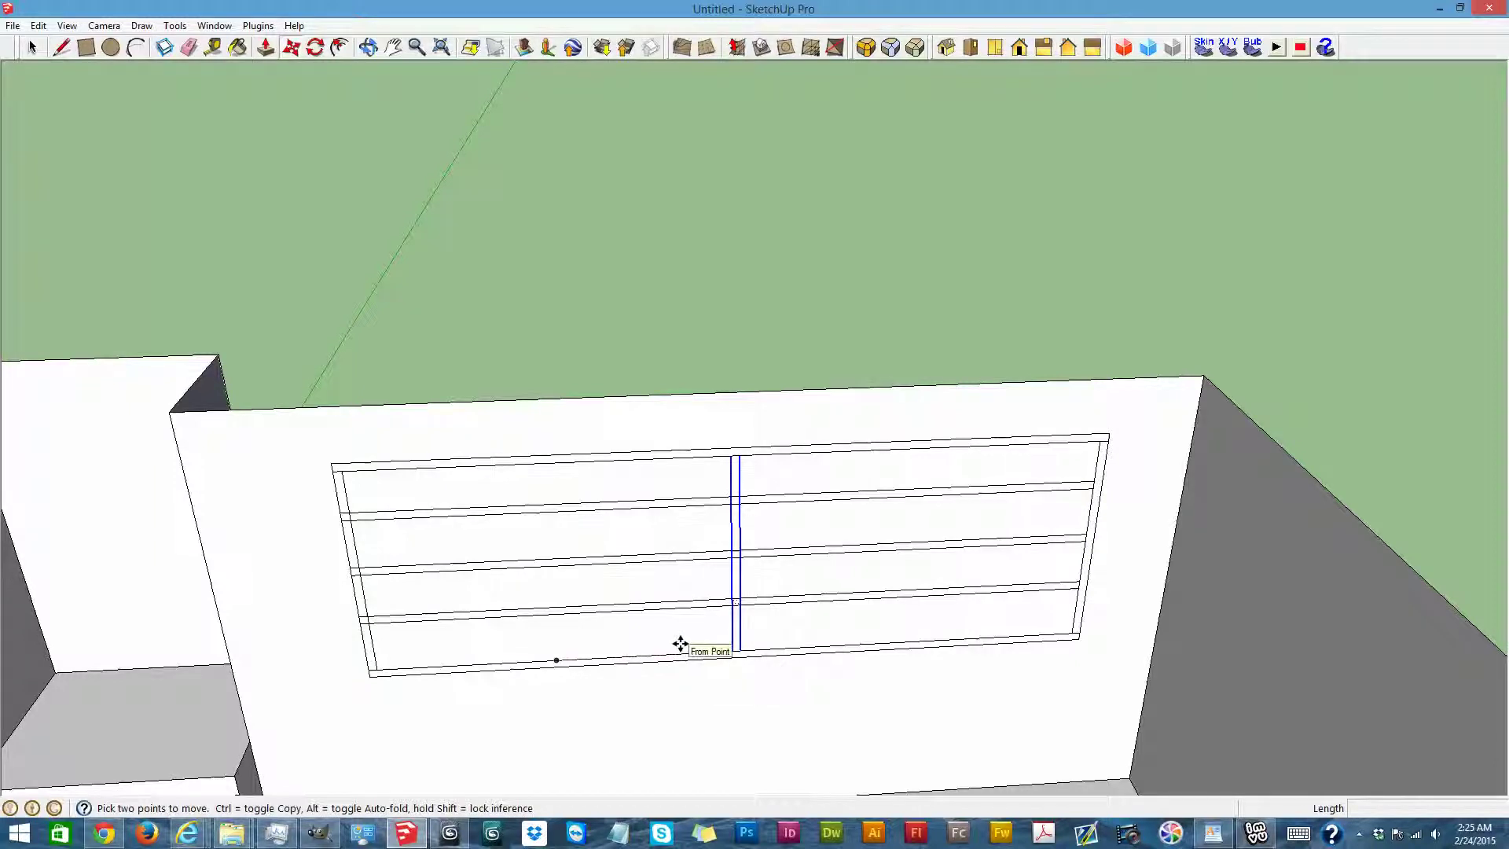
{"action": "key", "text": "Delete"}
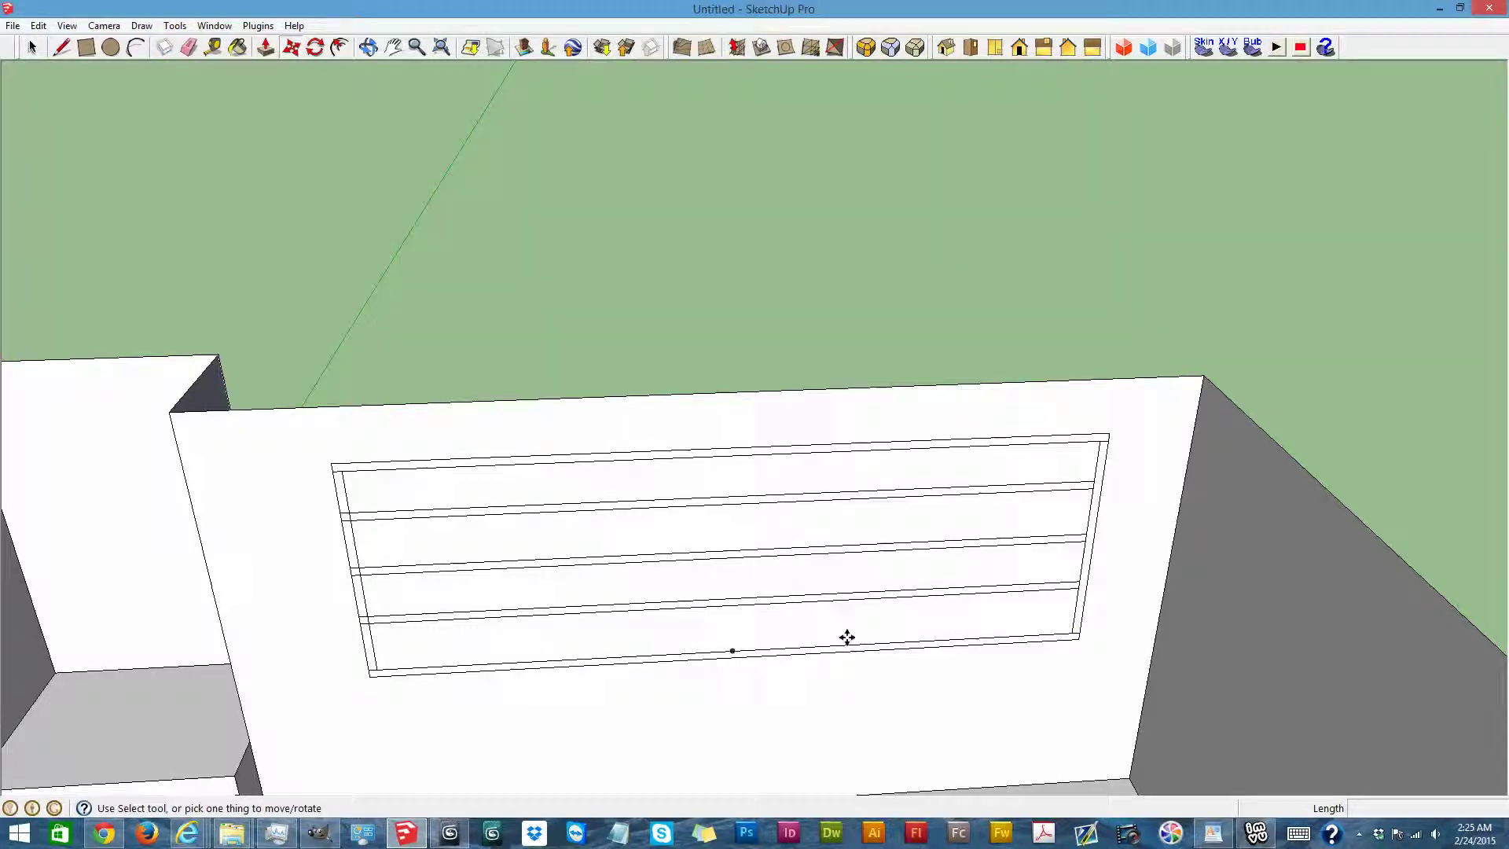
{"action": "key", "text": "ctrl+v"}
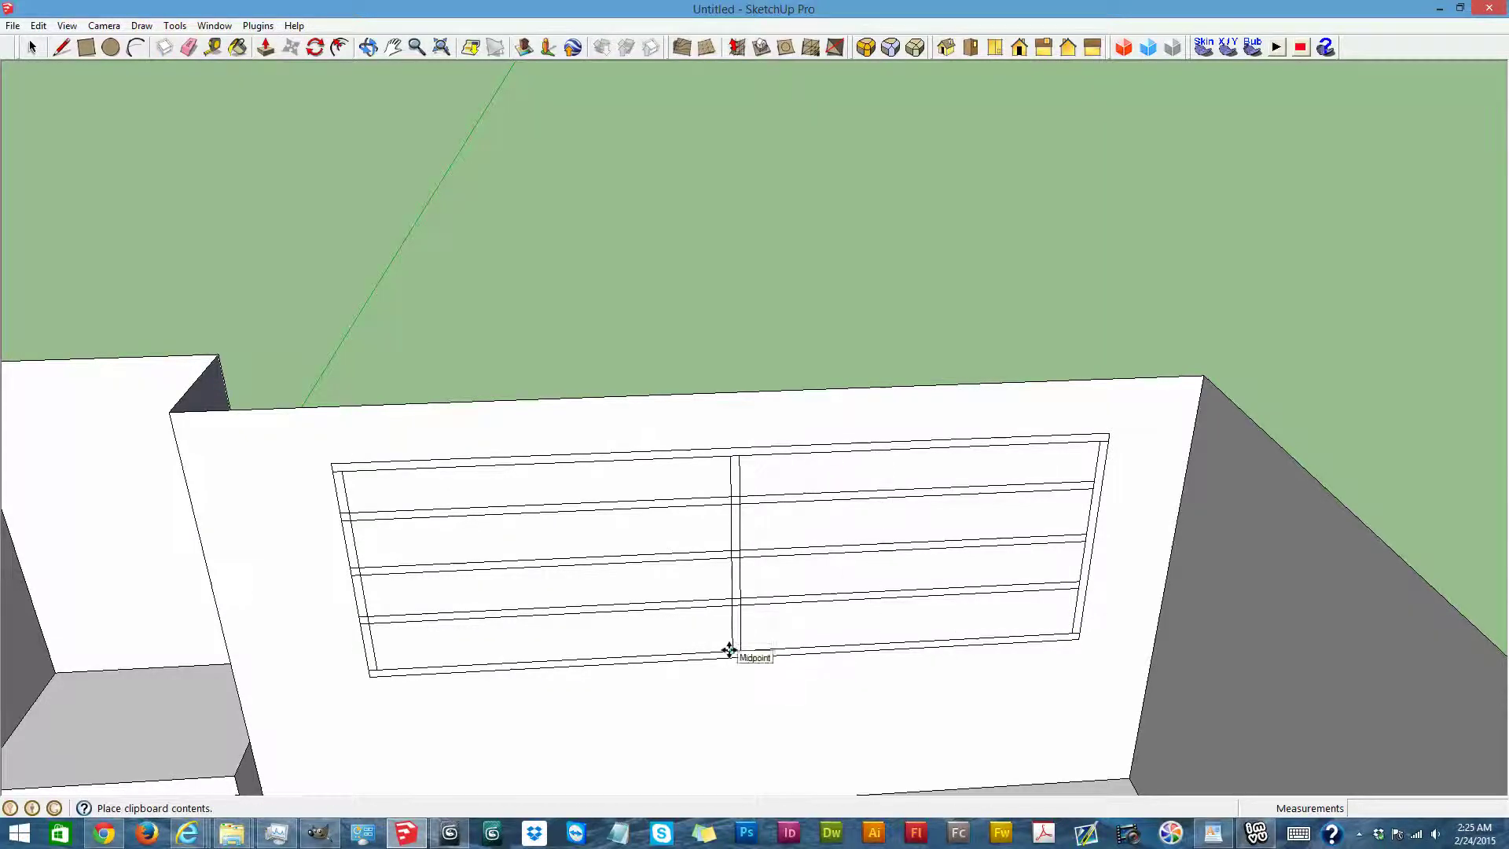
{"action": "left_click", "coordinate": [729, 649]}
Paste two more vertical bars, one halfway between the centre bar and each side of the frame
{"action": "key", "text": "ctrl+v"}
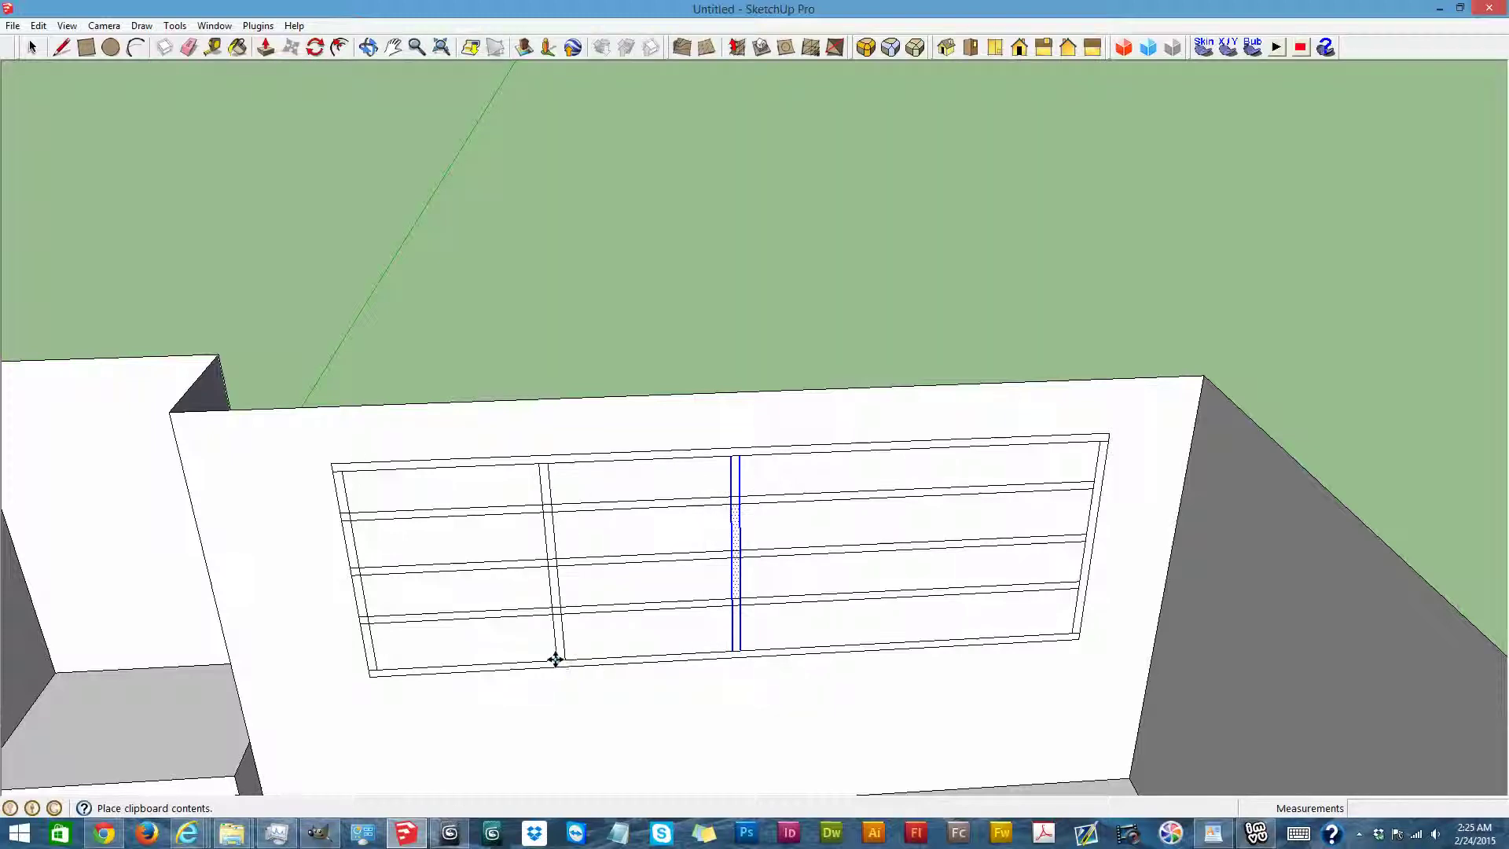
{"action": "left_click", "coordinate": [556, 657]}
{"action": "key", "text": "ctrl+v"}
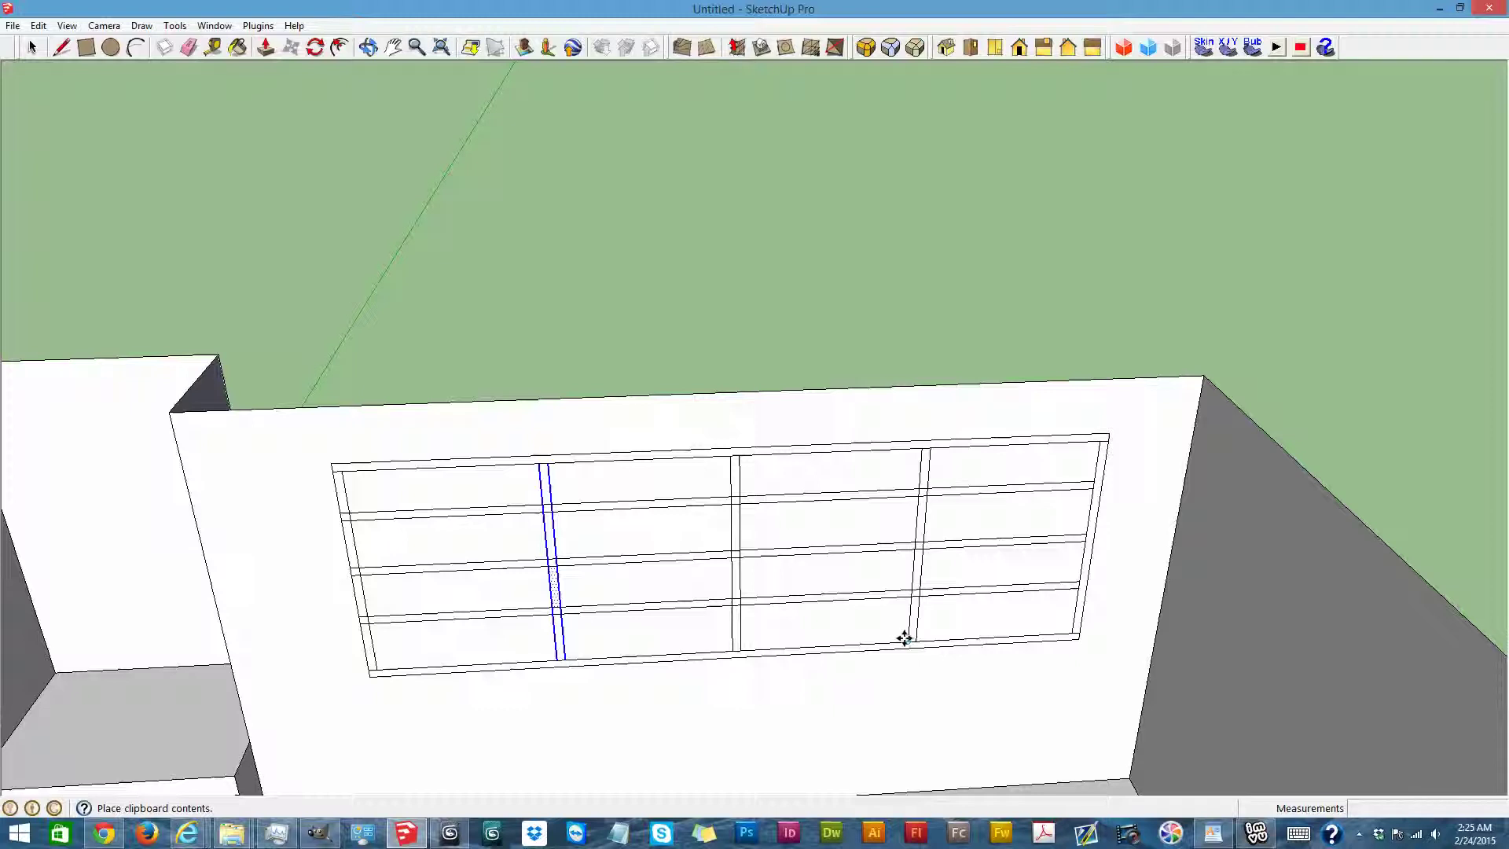
{"action": "left_click", "coordinate": [903, 638]}
Erase the overlapping lines where the leftmost inner vertical bar crosses the upper and middle horizontal bars
{"action": "scroll", "coordinate": [903, 638], "scroll_direction": "down", "scroll_amount": 3}
{"action": "scroll", "coordinate": [741, 677], "scroll_direction": "up", "scroll_amount": 6}
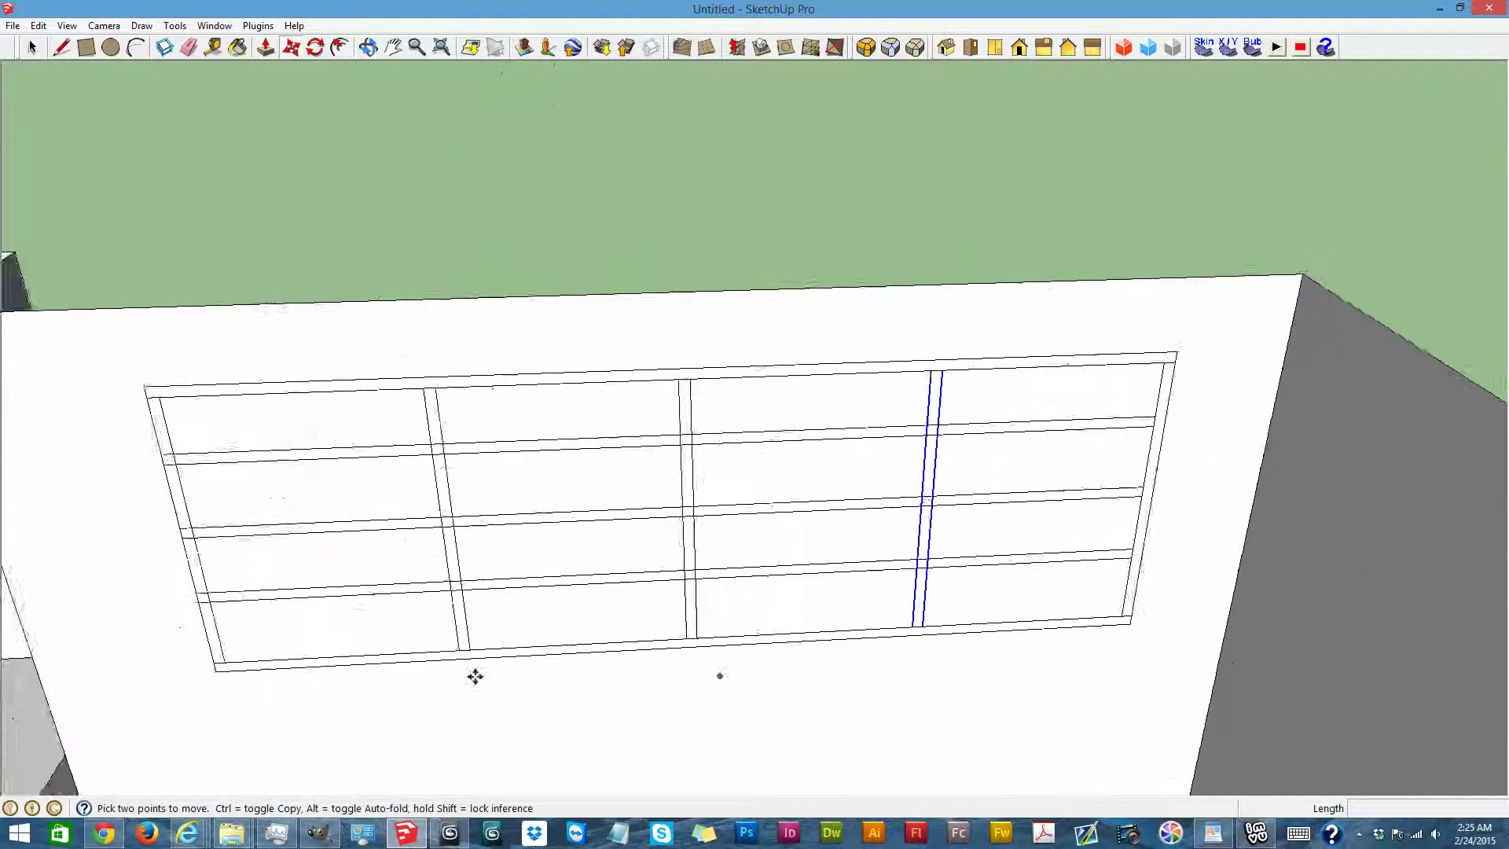
{"action": "scroll", "coordinate": [474, 684], "scroll_direction": "up", "scroll_amount": 2}
{"action": "key", "text": "e"}
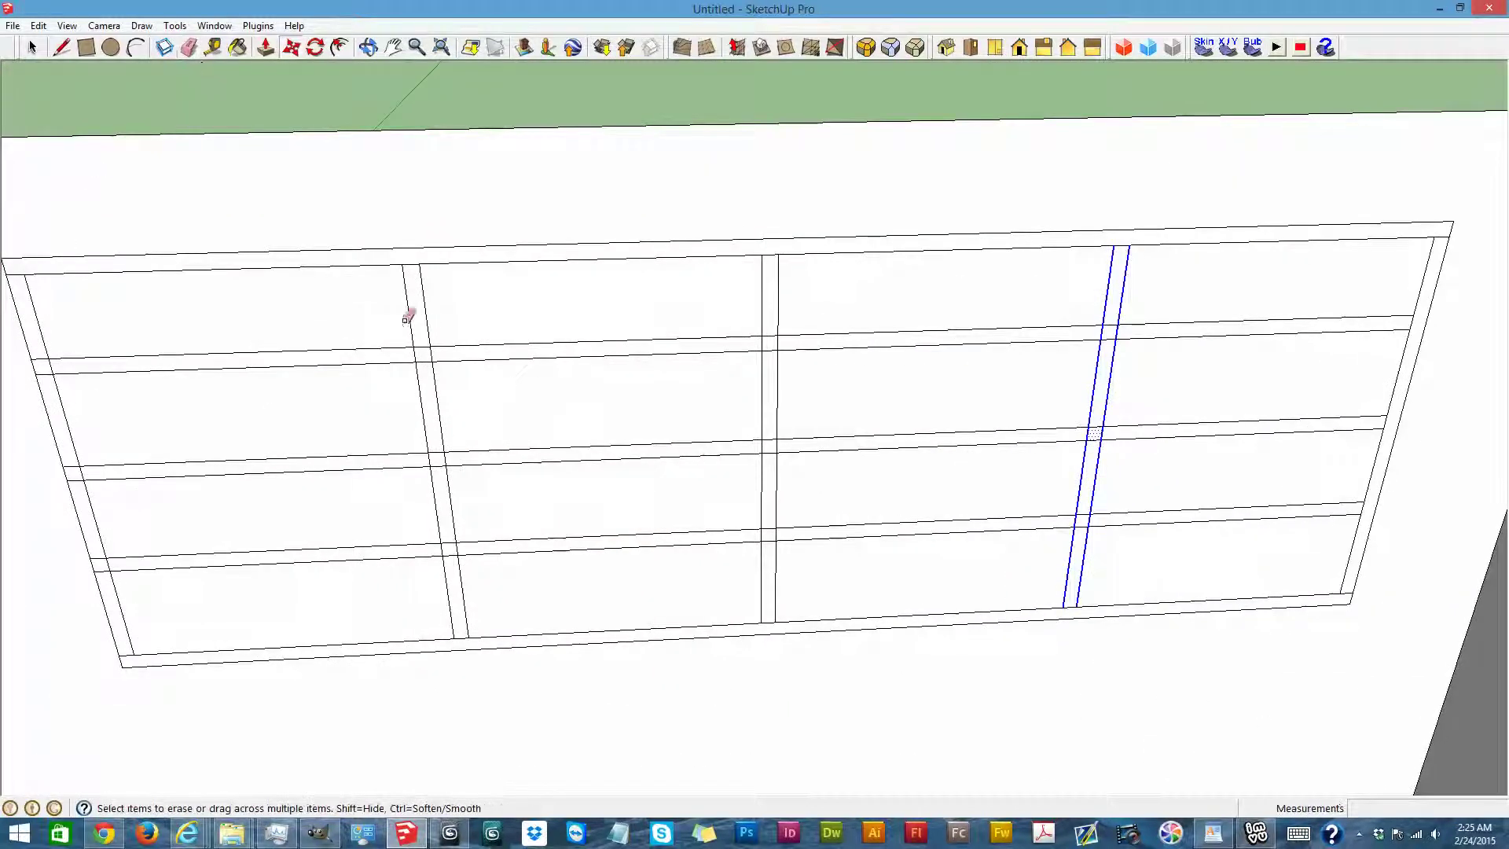
{"action": "left_click_drag", "start_coordinate": [419, 337], "coordinate": [417, 340]}
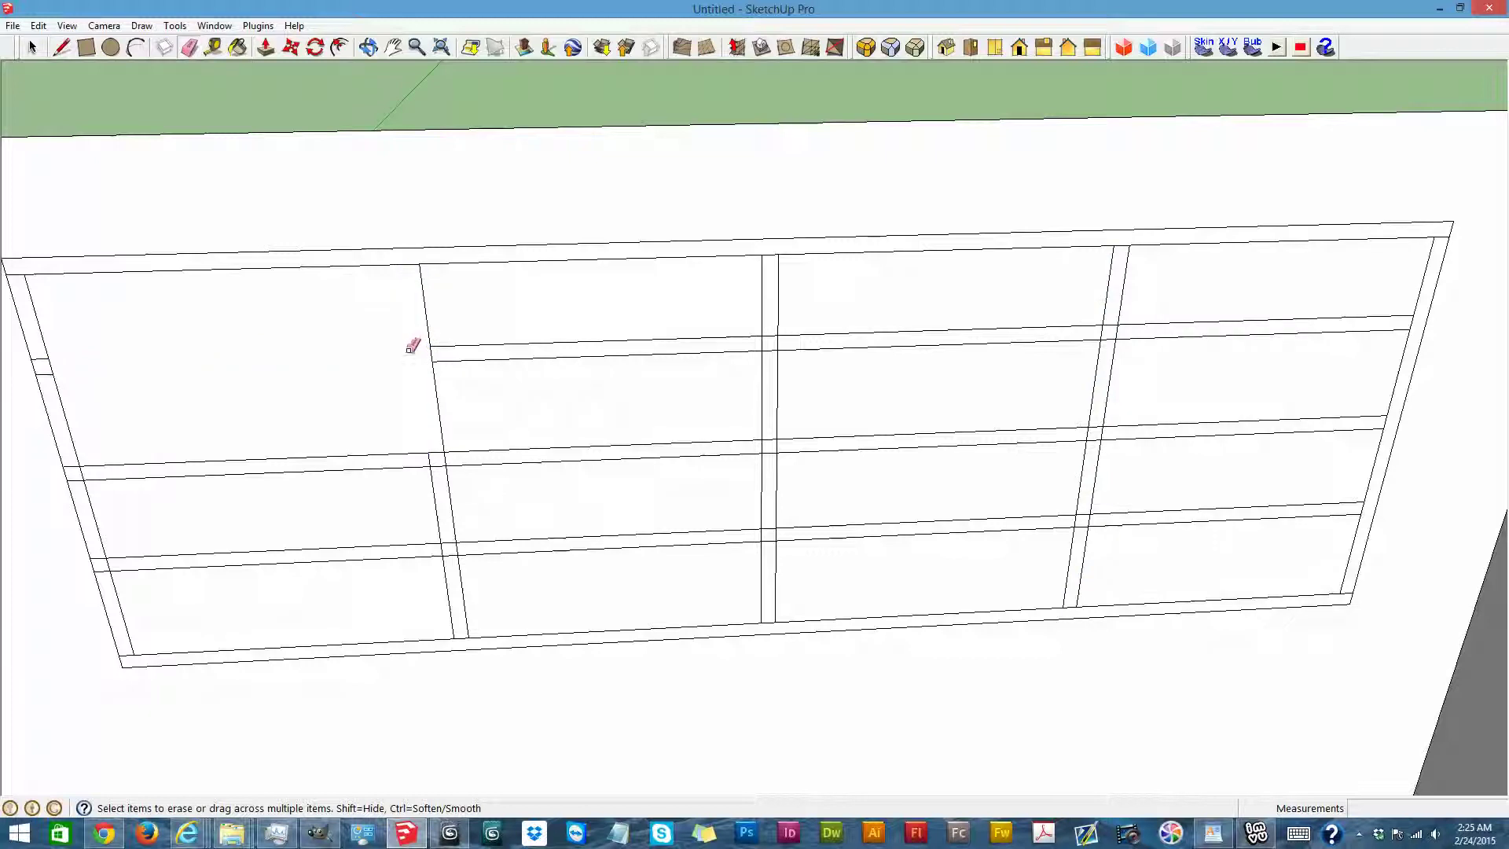
{"action": "key", "text": "ctrl+z"}
{"action": "scroll", "coordinate": [424, 358], "scroll_direction": "up", "scroll_amount": 3}
{"action": "mouse_move", "coordinate": [415, 308]}
{"action": "left_mouse_down"}
{"action": "mouse_move", "coordinate": [421, 339]}
{"action": "mouse_move", "coordinate": [394, 327]}
{"action": "mouse_move", "coordinate": [431, 320]}
{"action": "left_mouse_up"}
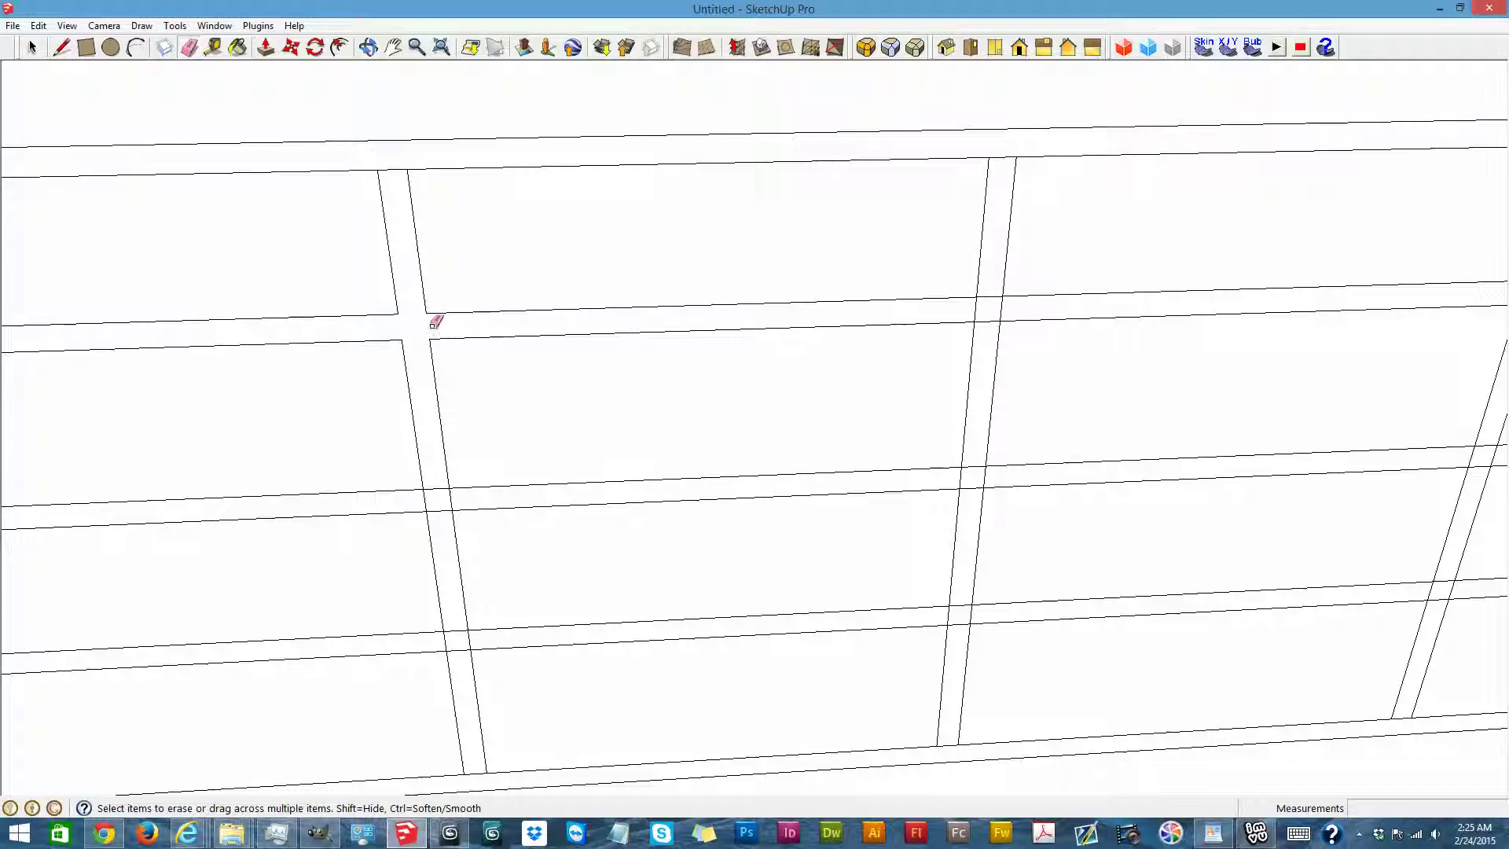
{"action": "left_click_drag", "start_coordinate": [438, 484], "coordinate": [443, 520]}
{"action": "left_click_drag", "start_coordinate": [444, 515], "coordinate": [432, 488]}
Erase the remaining lines where the leftmost inner vertical bar crosses the middle and lower horizontal bars
{"action": "scroll", "coordinate": [431, 488], "scroll_direction": "down", "scroll_amount": 6}
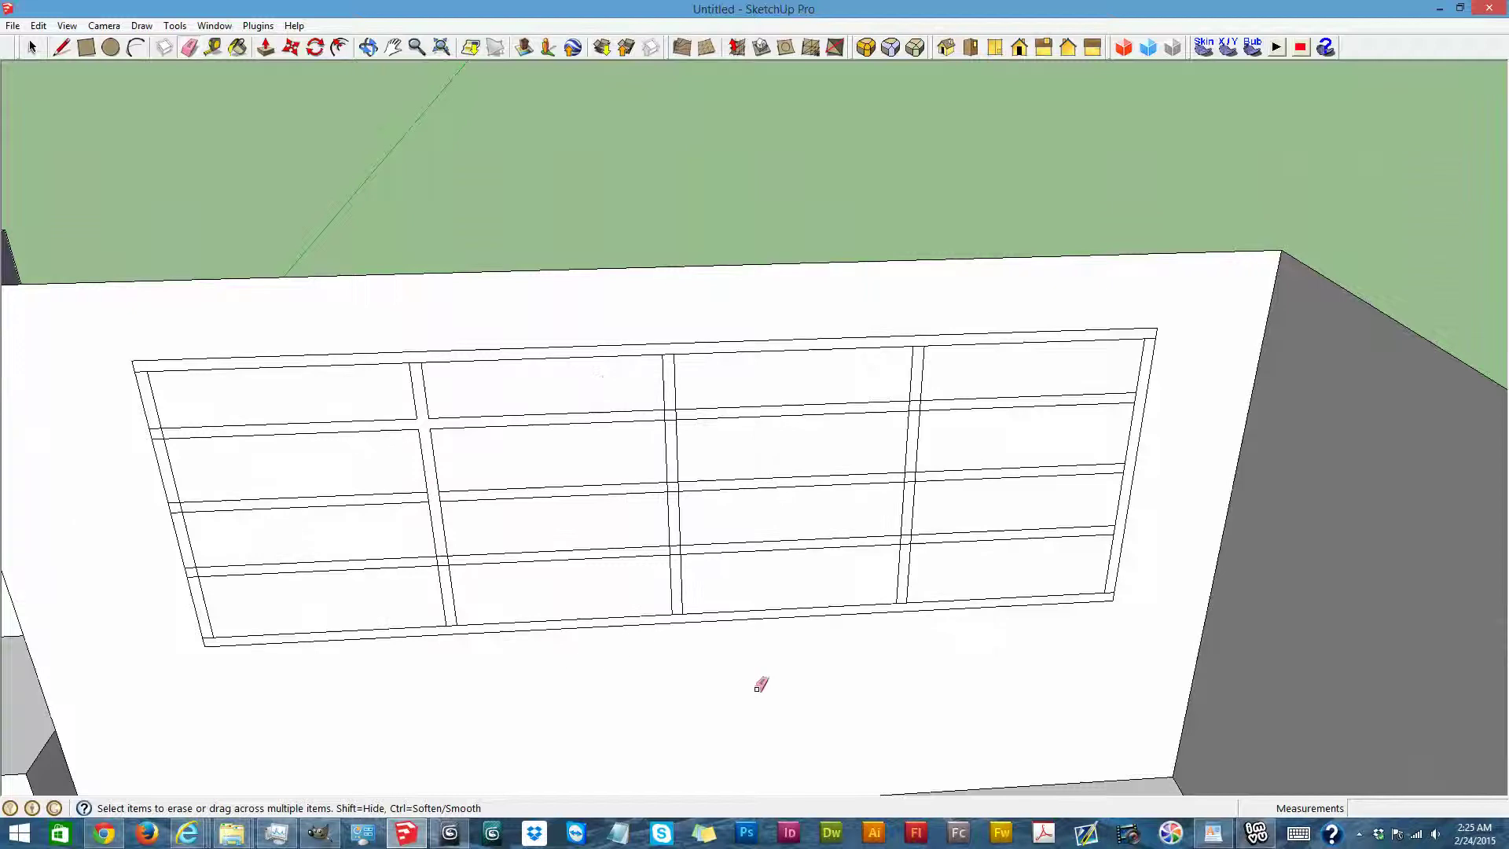
{"action": "scroll", "coordinate": [758, 697], "scroll_direction": "up", "scroll_amount": 3}
{"action": "scroll", "coordinate": [744, 715], "scroll_direction": "down", "scroll_amount": 5}
{"action": "scroll", "coordinate": [276, 600], "scroll_direction": "down", "scroll_amount": 1}
{"action": "scroll", "coordinate": [276, 599], "scroll_direction": "up", "scroll_amount": 2}
{"action": "scroll", "coordinate": [397, 637], "scroll_direction": "up", "scroll_amount": 2}
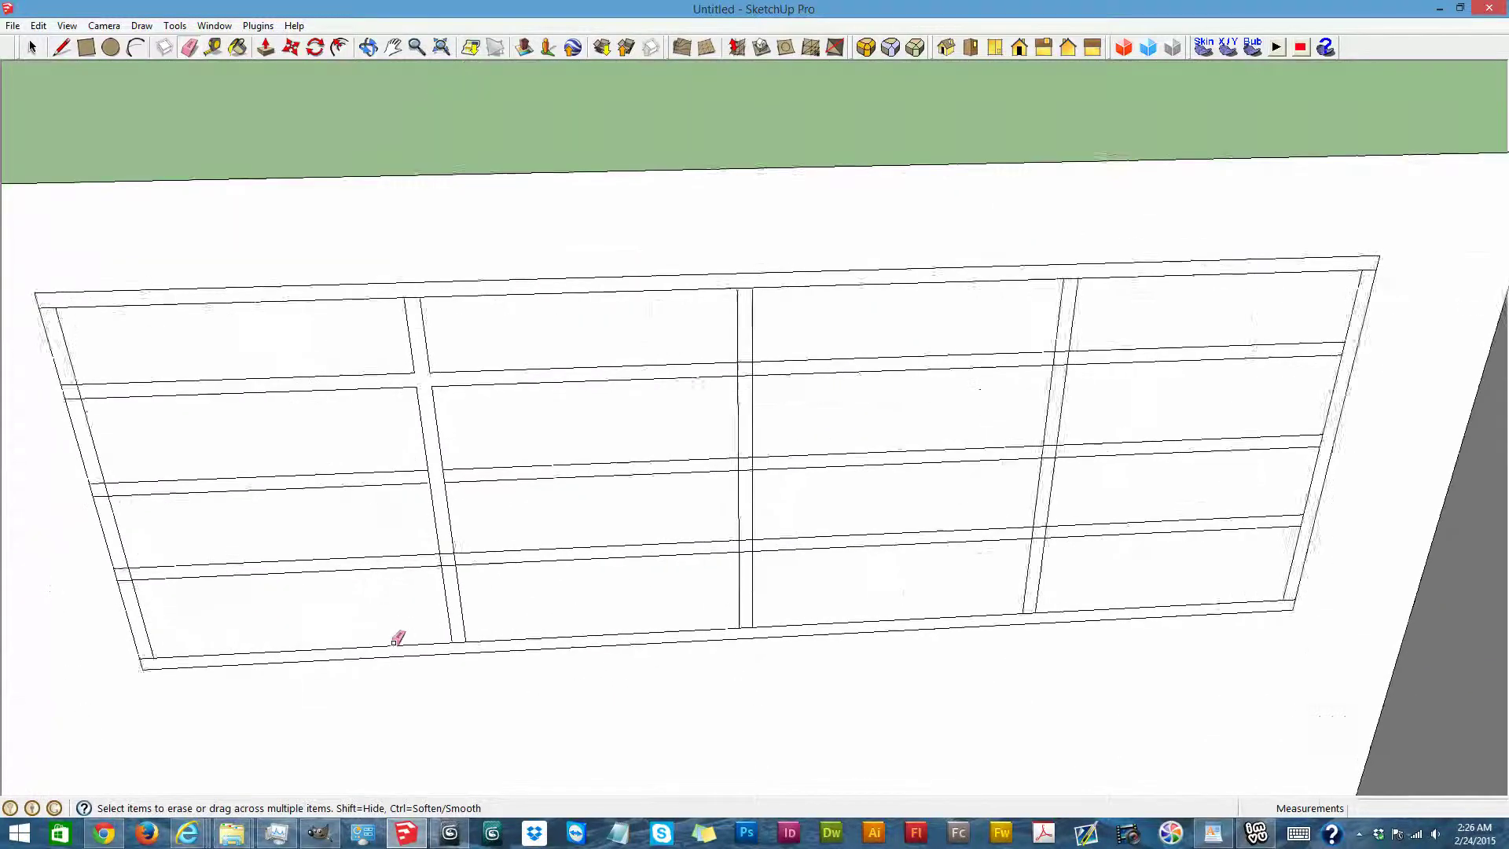
{"action": "scroll", "coordinate": [397, 637], "scroll_direction": "up", "scroll_amount": 1}
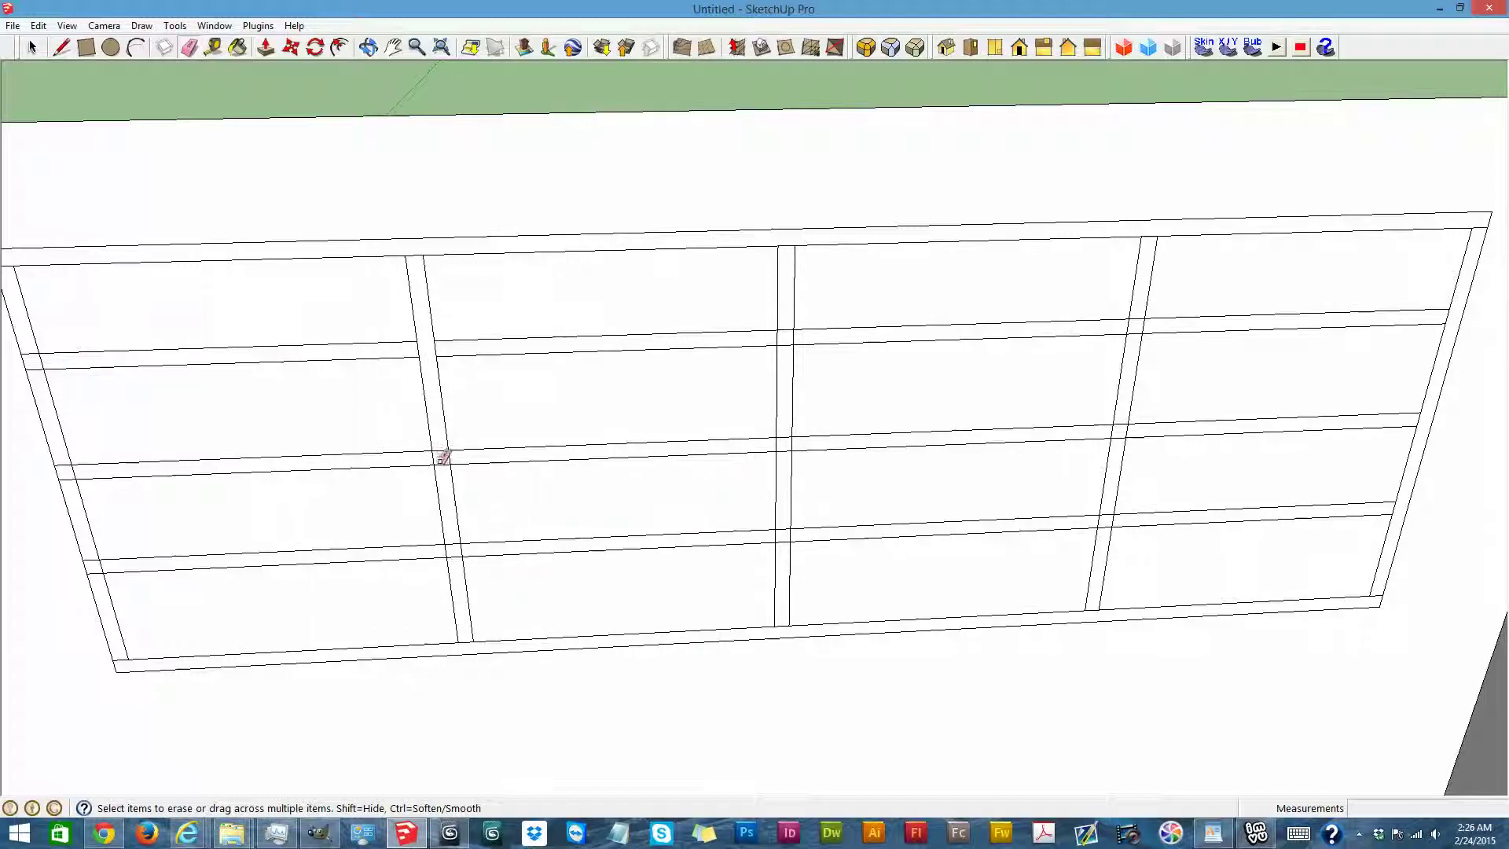
{"action": "left_click", "coordinate": [441, 453]}
{"action": "left_click_drag", "start_coordinate": [454, 541], "coordinate": [454, 561]}
Erase the horizontal line segments crossing the centre vertical bar and the inner vertical bar to its right
{"action": "left_click", "coordinate": [784, 330]}
{"action": "left_click", "coordinate": [785, 345]}
{"action": "left_click", "coordinate": [784, 439]}
{"action": "left_click", "coordinate": [784, 452]}
{"action": "left_click", "coordinate": [784, 531]}
{"action": "left_click", "coordinate": [784, 541]}
{"action": "left_click_drag", "start_coordinate": [1137, 334], "coordinate": [1112, 522]}
Erase the horizontal bar-end lines crossing the frame's left side strip
{"action": "scroll", "coordinate": [1159, 499], "scroll_direction": "down", "scroll_amount": 4}
{"action": "scroll", "coordinate": [391, 472], "scroll_direction": "up", "scroll_amount": 3}
{"action": "mouse_move", "coordinate": [416, 346]}
{"action": "left_mouse_down"}
{"action": "mouse_move", "coordinate": [421, 367]}
{"action": "mouse_move", "coordinate": [425, 337]}
{"action": "mouse_move", "coordinate": [421, 364]}
{"action": "left_mouse_up"}
{"action": "left_click_drag", "start_coordinate": [442, 466], "coordinate": [456, 578]}
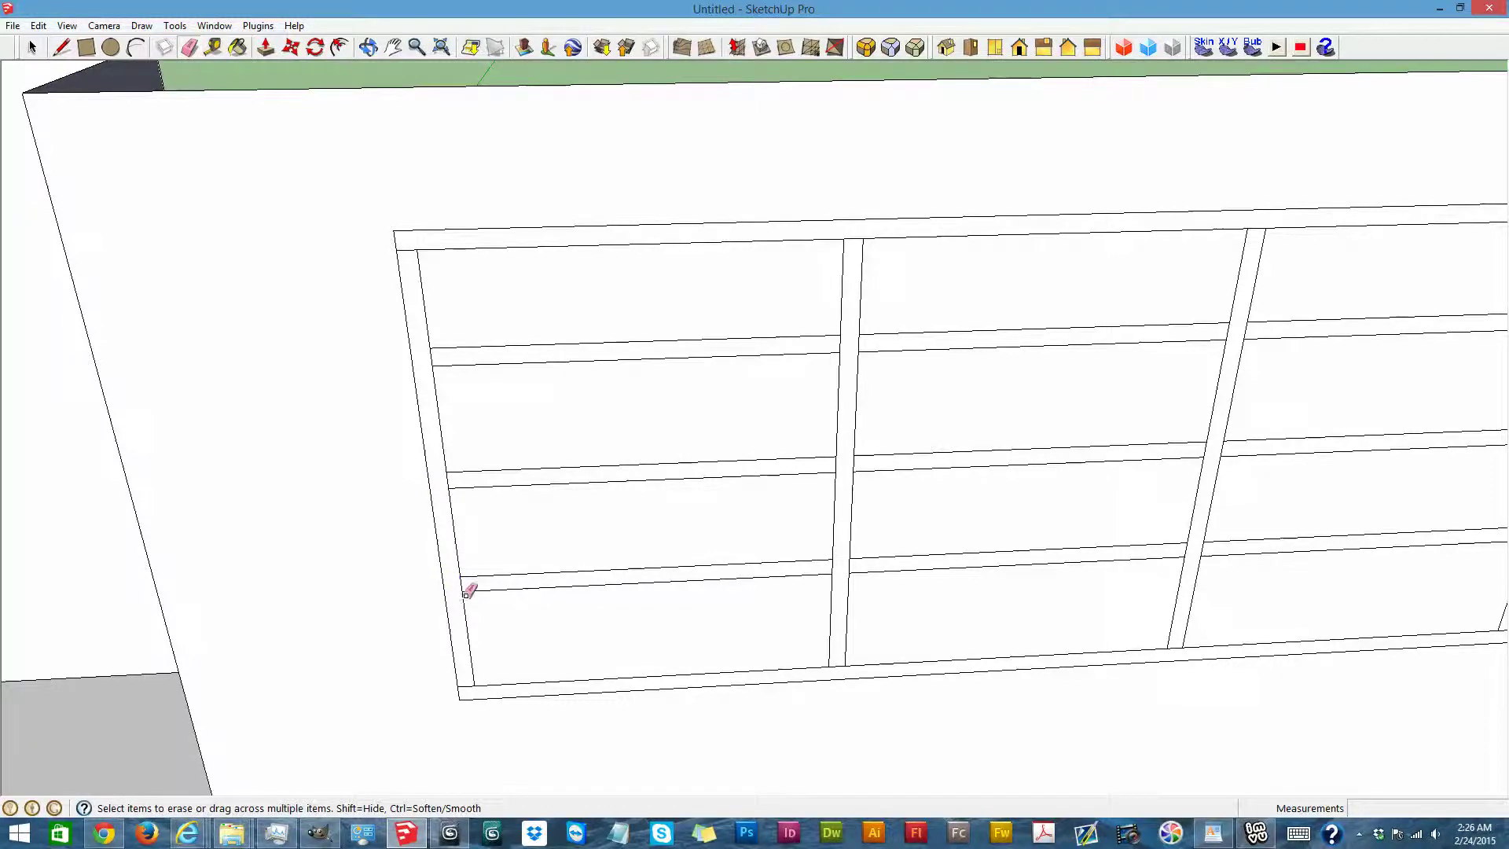
{"action": "scroll", "coordinate": [508, 580], "scroll_direction": "down", "scroll_amount": 3}
{"action": "scroll", "coordinate": [1036, 619], "scroll_direction": "down", "scroll_amount": 3}
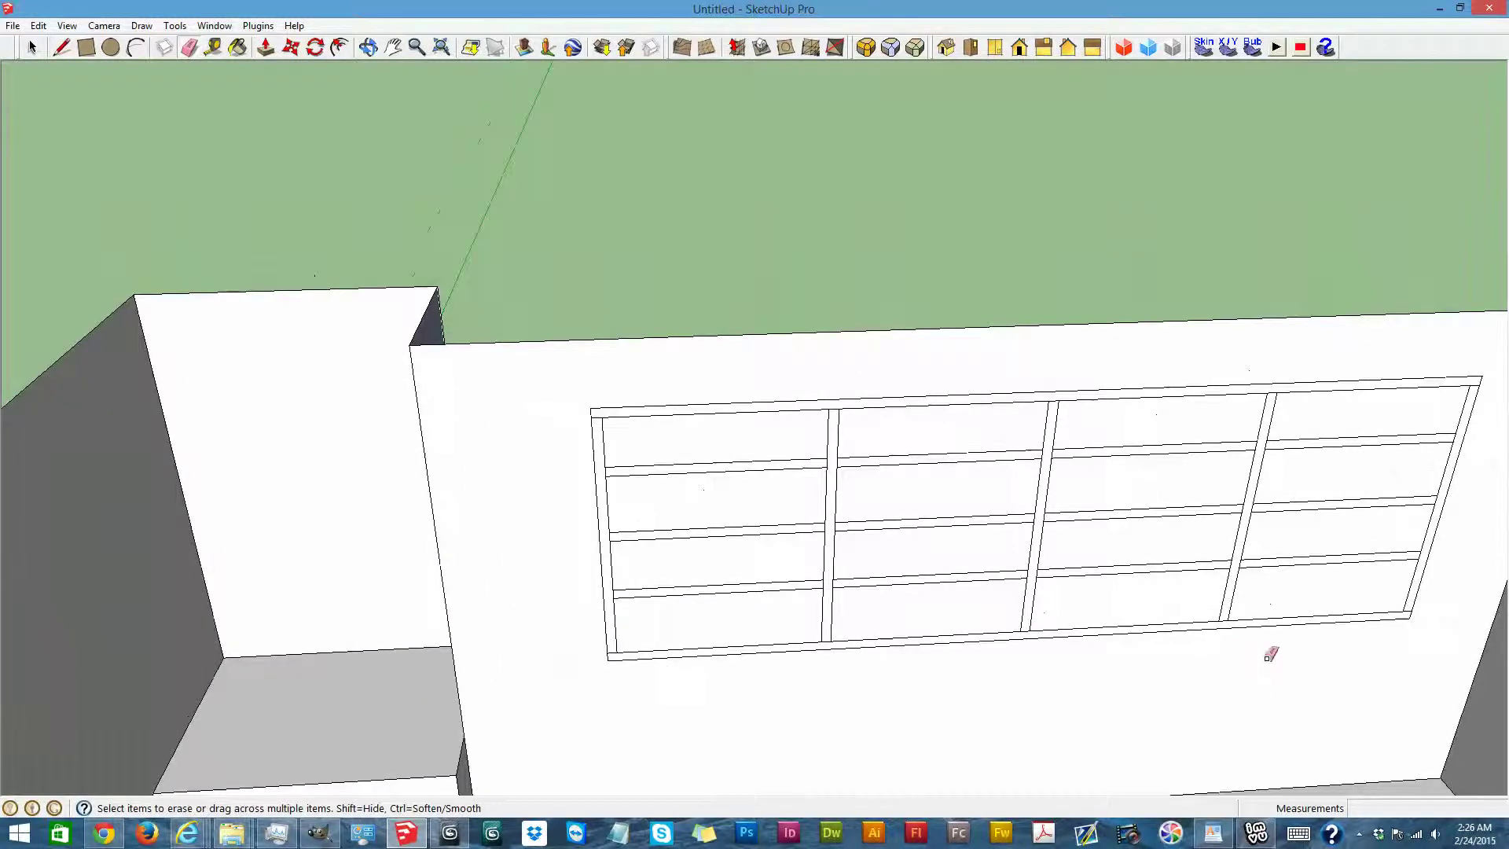
{"action": "scroll", "coordinate": [1293, 652], "scroll_direction": "up", "scroll_amount": 2}
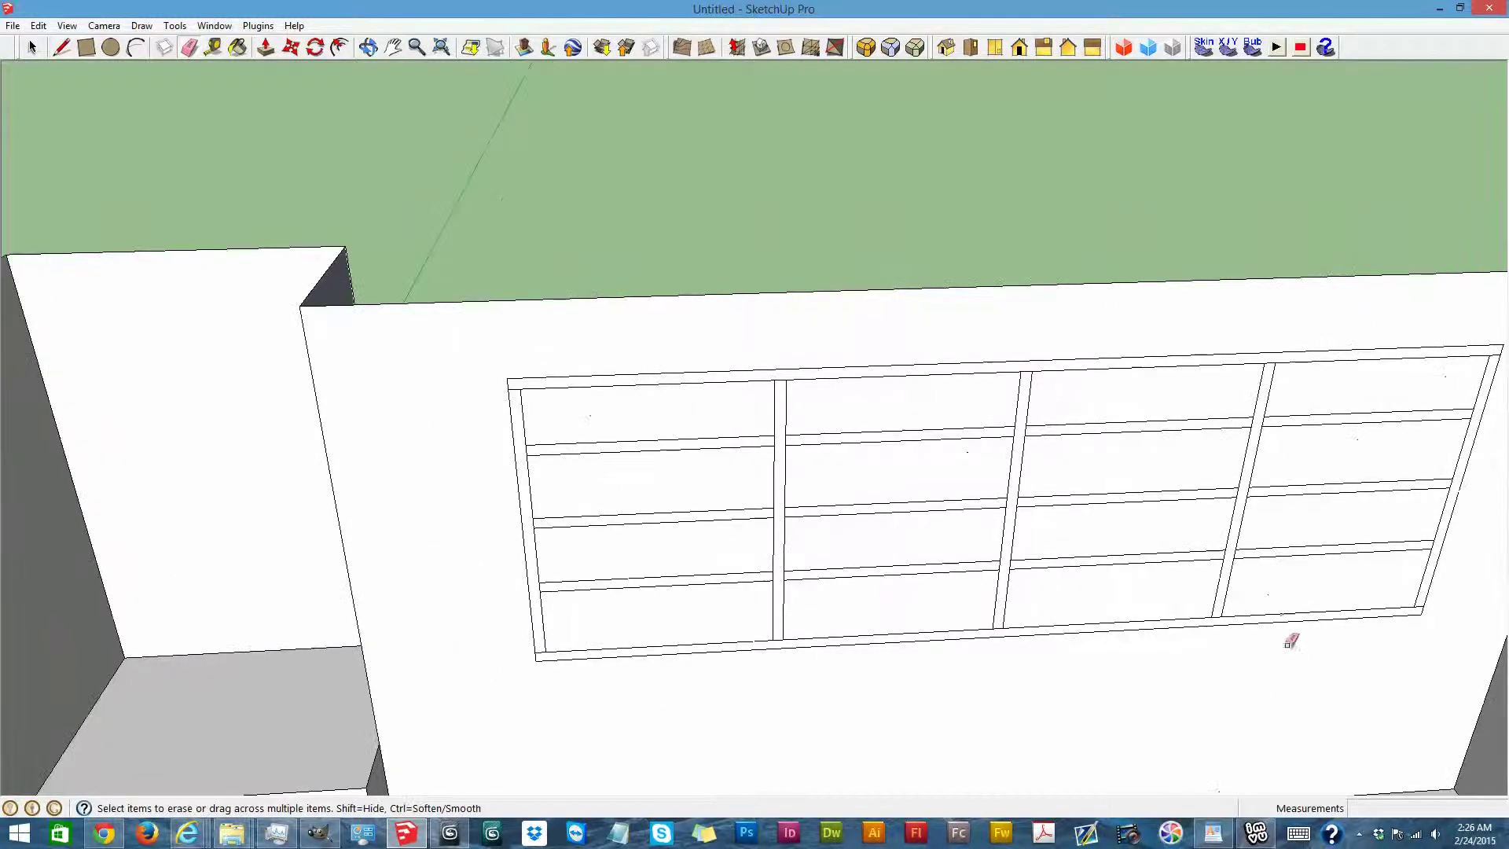
{"action": "left_click", "coordinate": [368, 47]}
{"action": "left_click_drag", "start_coordinate": [904, 668], "coordinate": [1100, 653]}
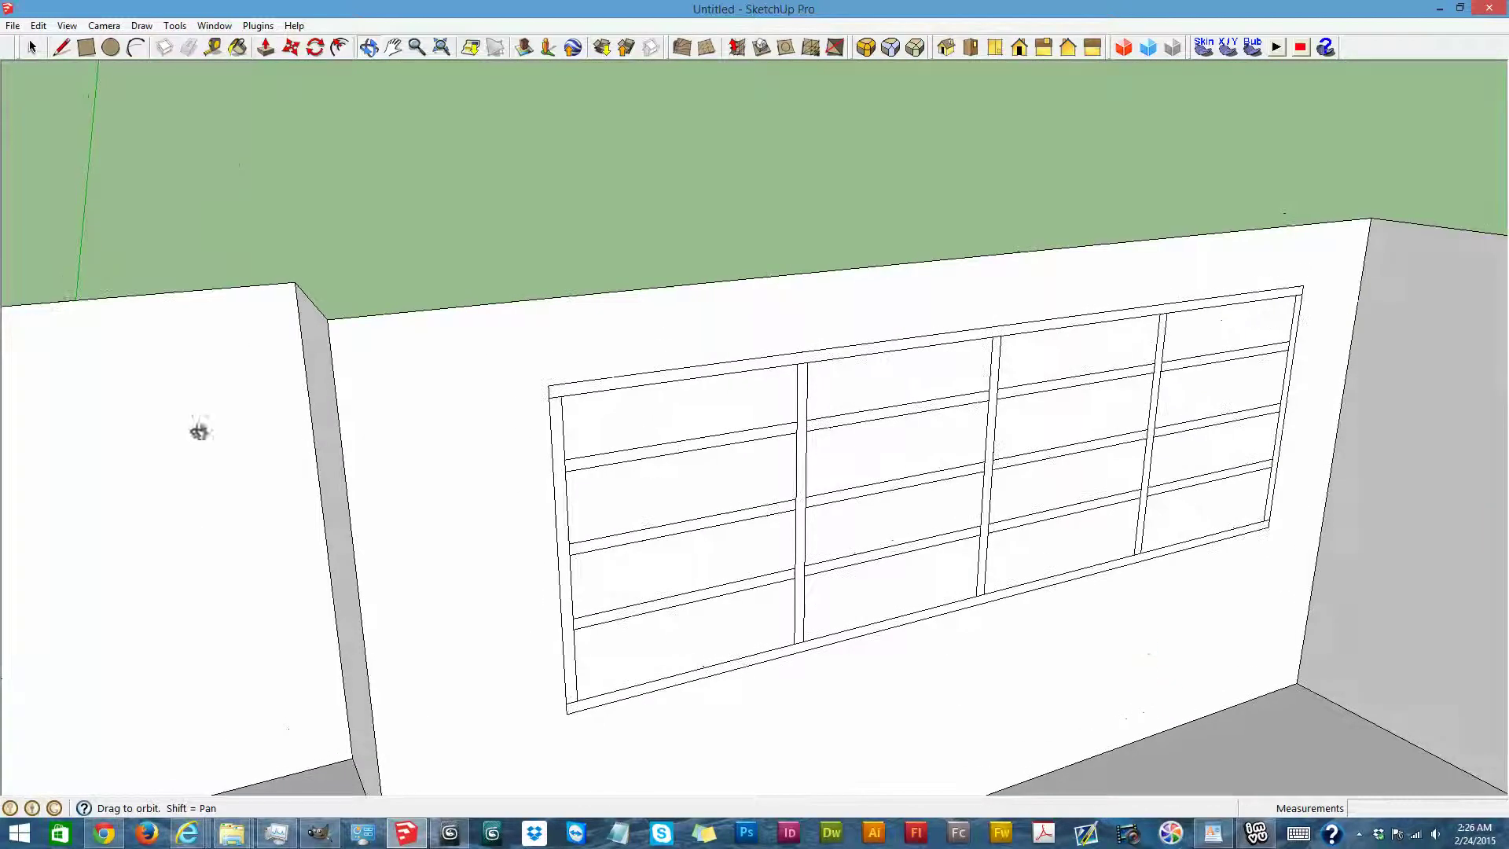
{"action": "left_click", "coordinate": [32, 47]}
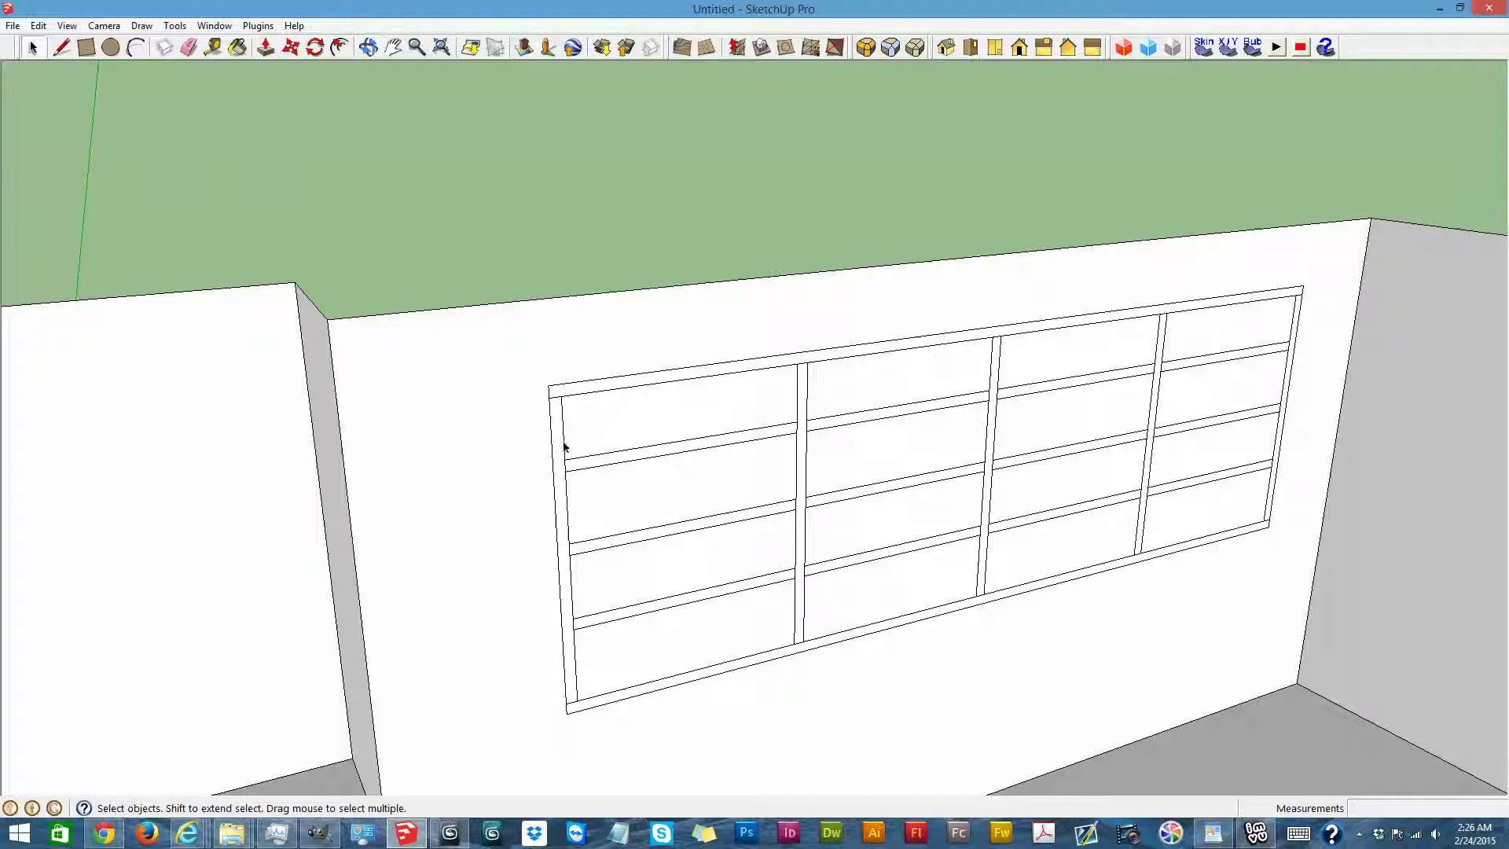
{"action": "left_click", "coordinate": [560, 394]}
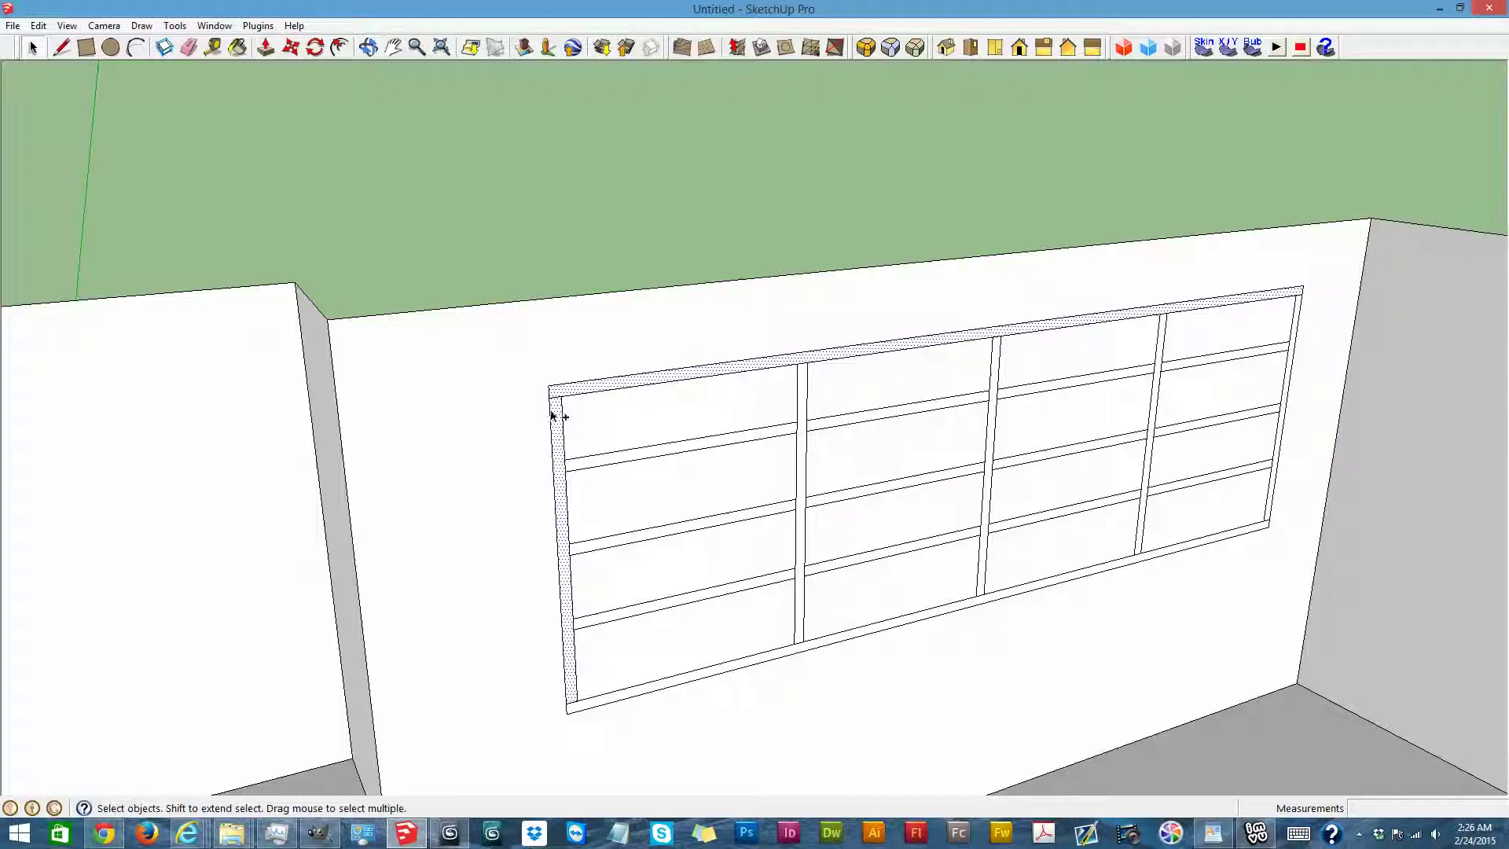
{"action": "left_click", "coordinate": [554, 419]}
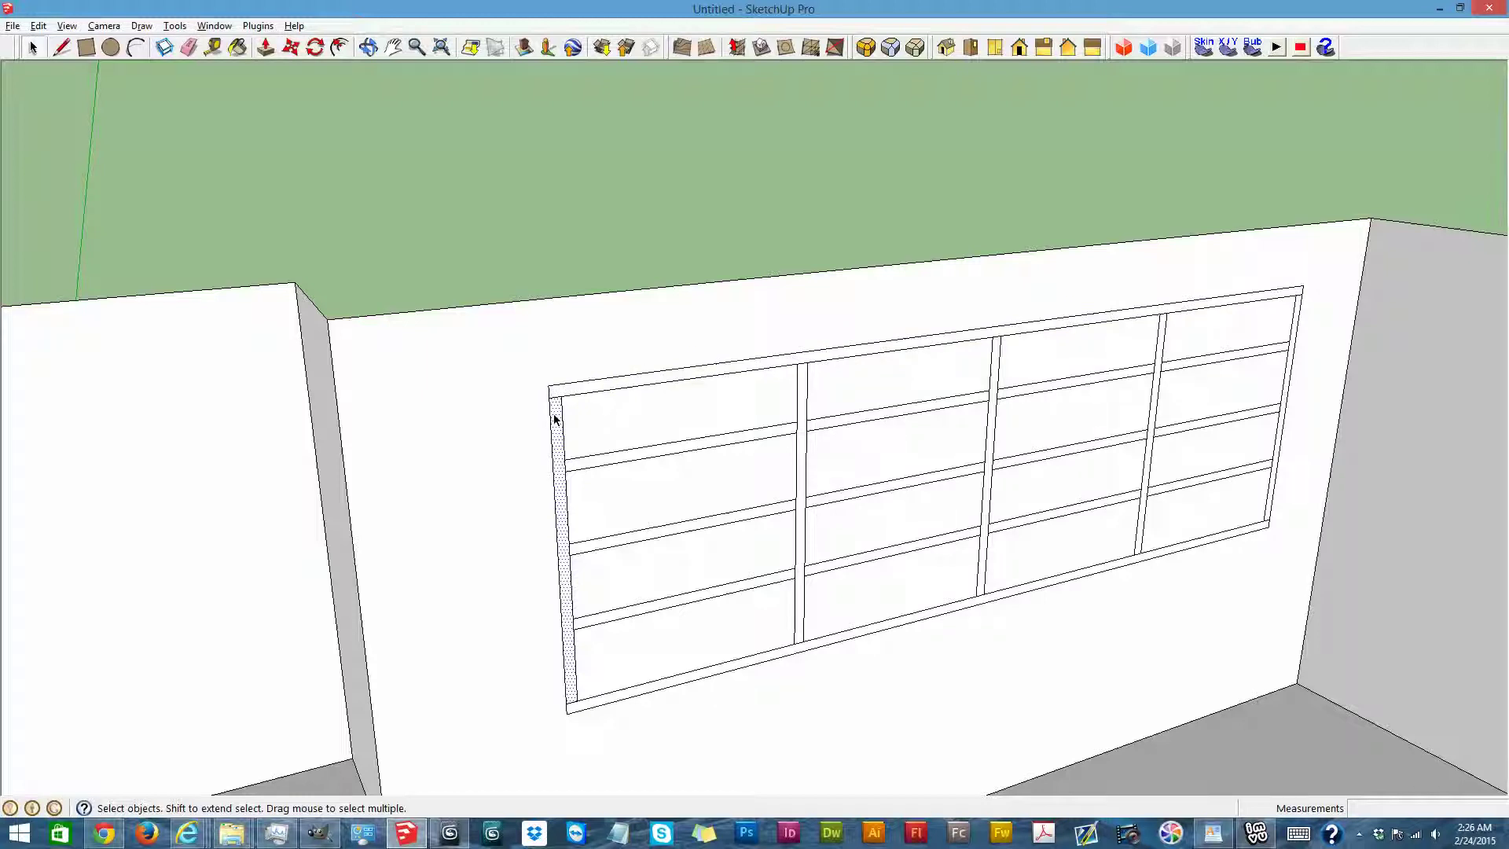
{"action": "left_click", "coordinate": [560, 391], "text": "ctrl"}
{"action": "left_click", "coordinate": [595, 462], "text": "ctrl"}
{"action": "left_click", "coordinate": [597, 539], "text": "ctrl"}
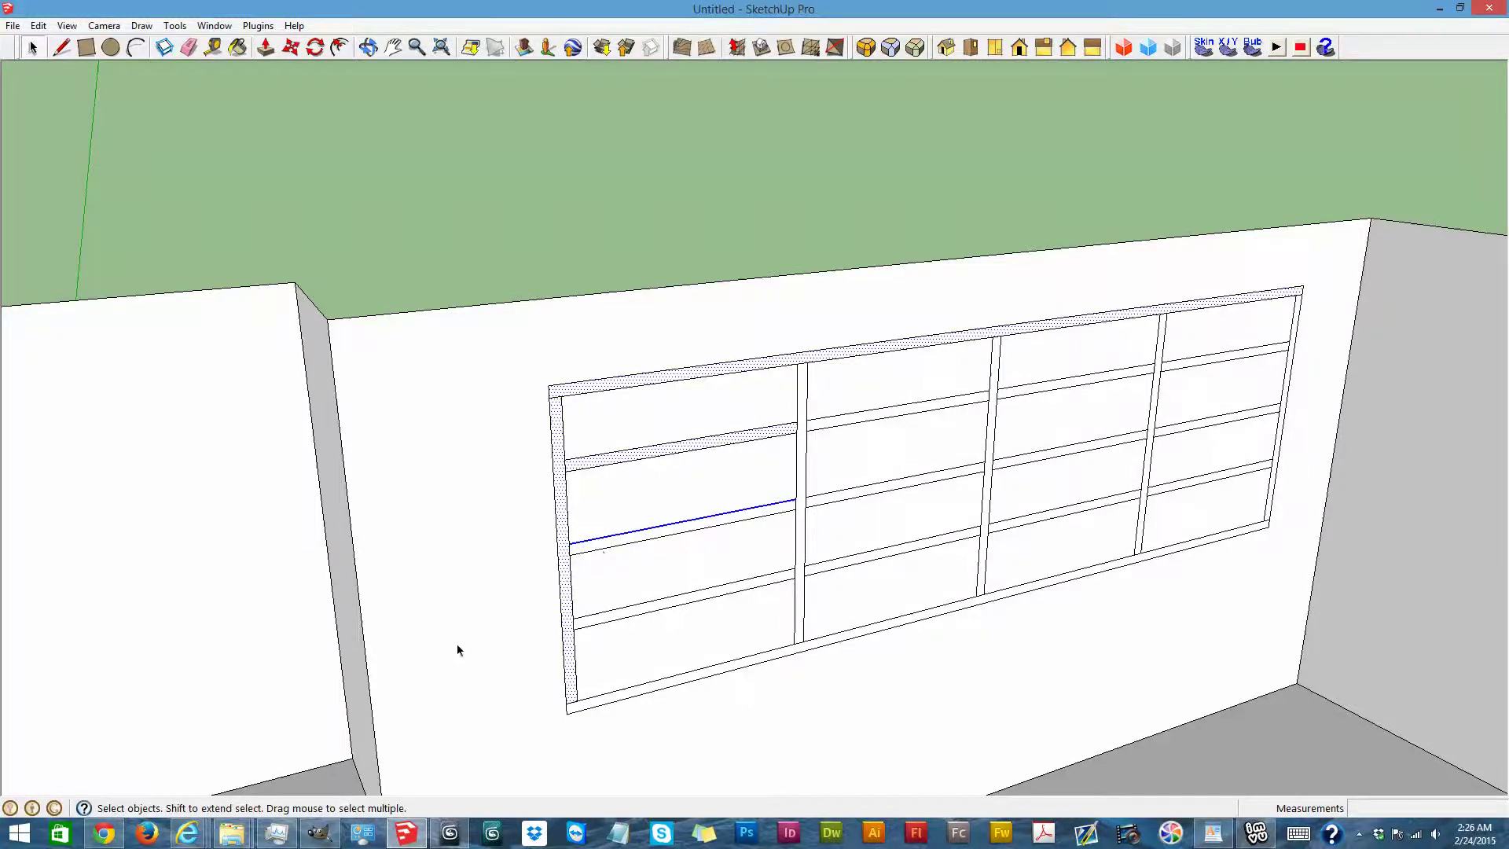
{"action": "left_click", "coordinate": [478, 646]}
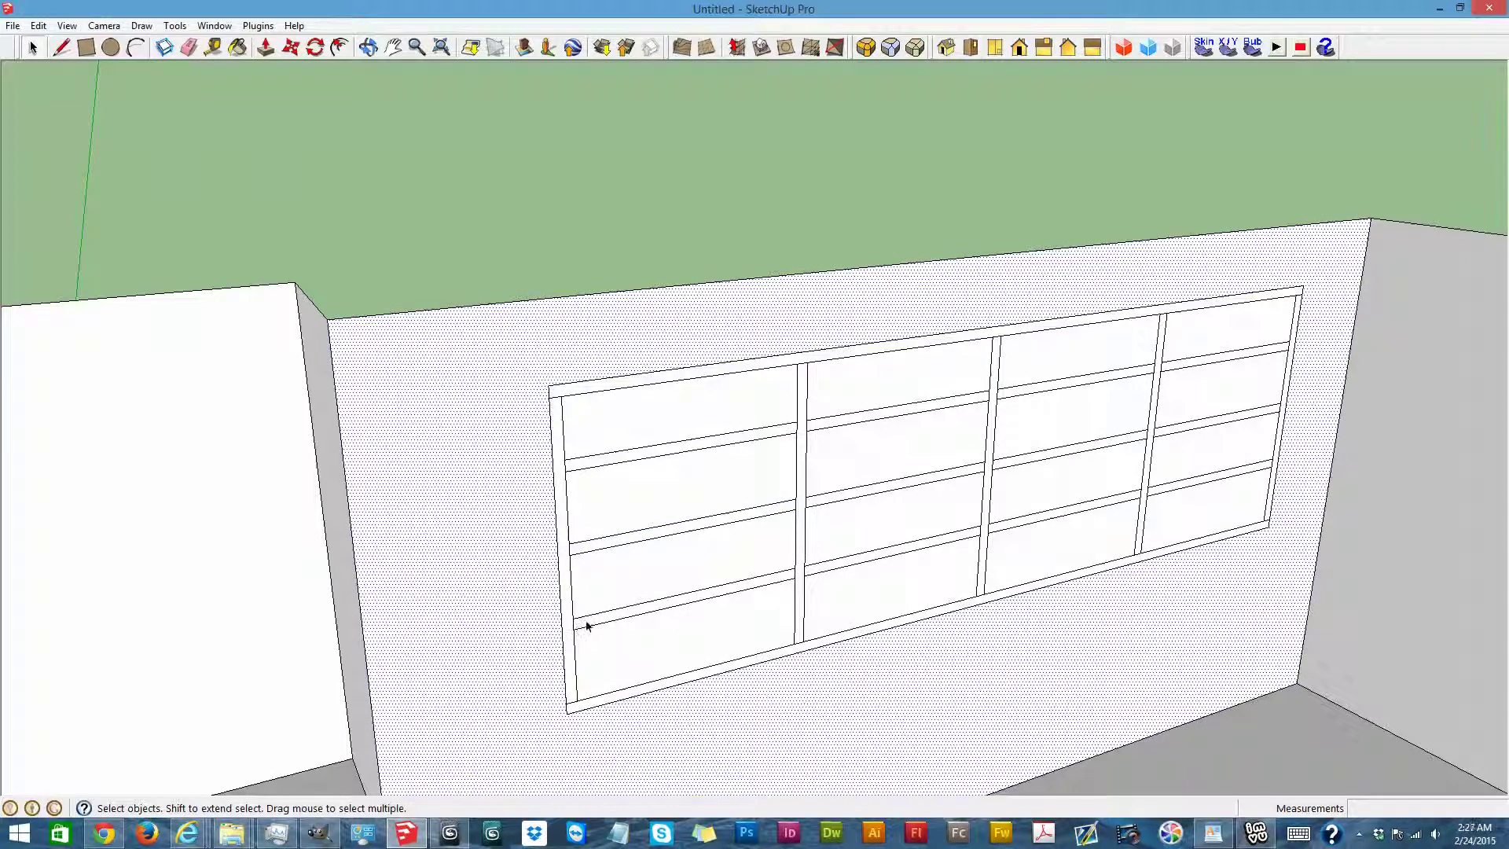
Select the outer frame strips, the leftmost inner vertical bar and the horizontal bars in the first two columns
{"action": "left_click", "coordinate": [587, 626]}
{"action": "left_click", "coordinate": [563, 589], "text": "ctrl"}
{"action": "left_click", "coordinate": [580, 550], "text": "ctrl"}
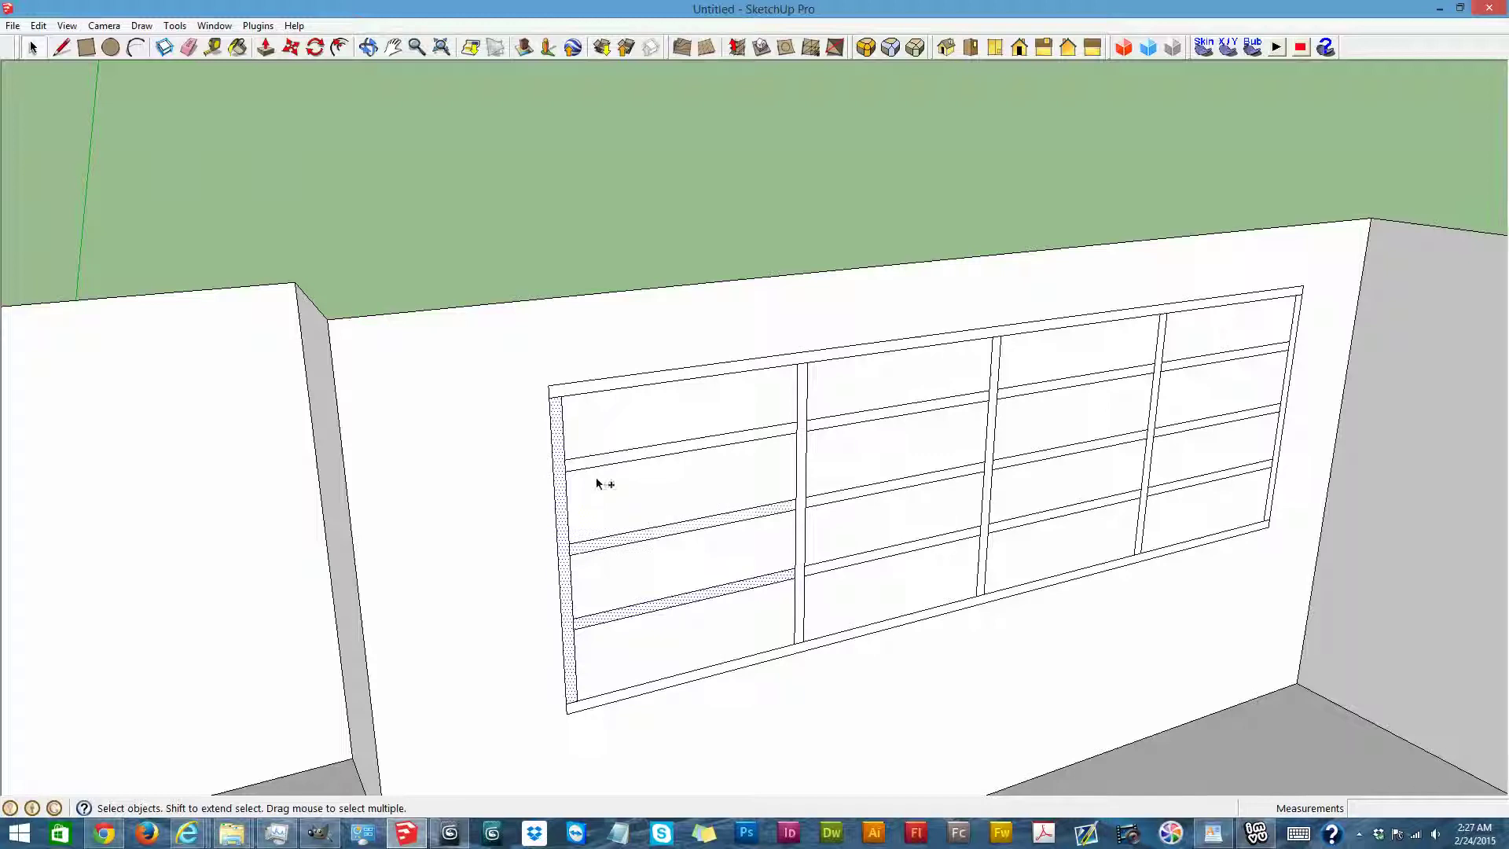
{"action": "left_click", "coordinate": [598, 464], "text": "ctrl"}
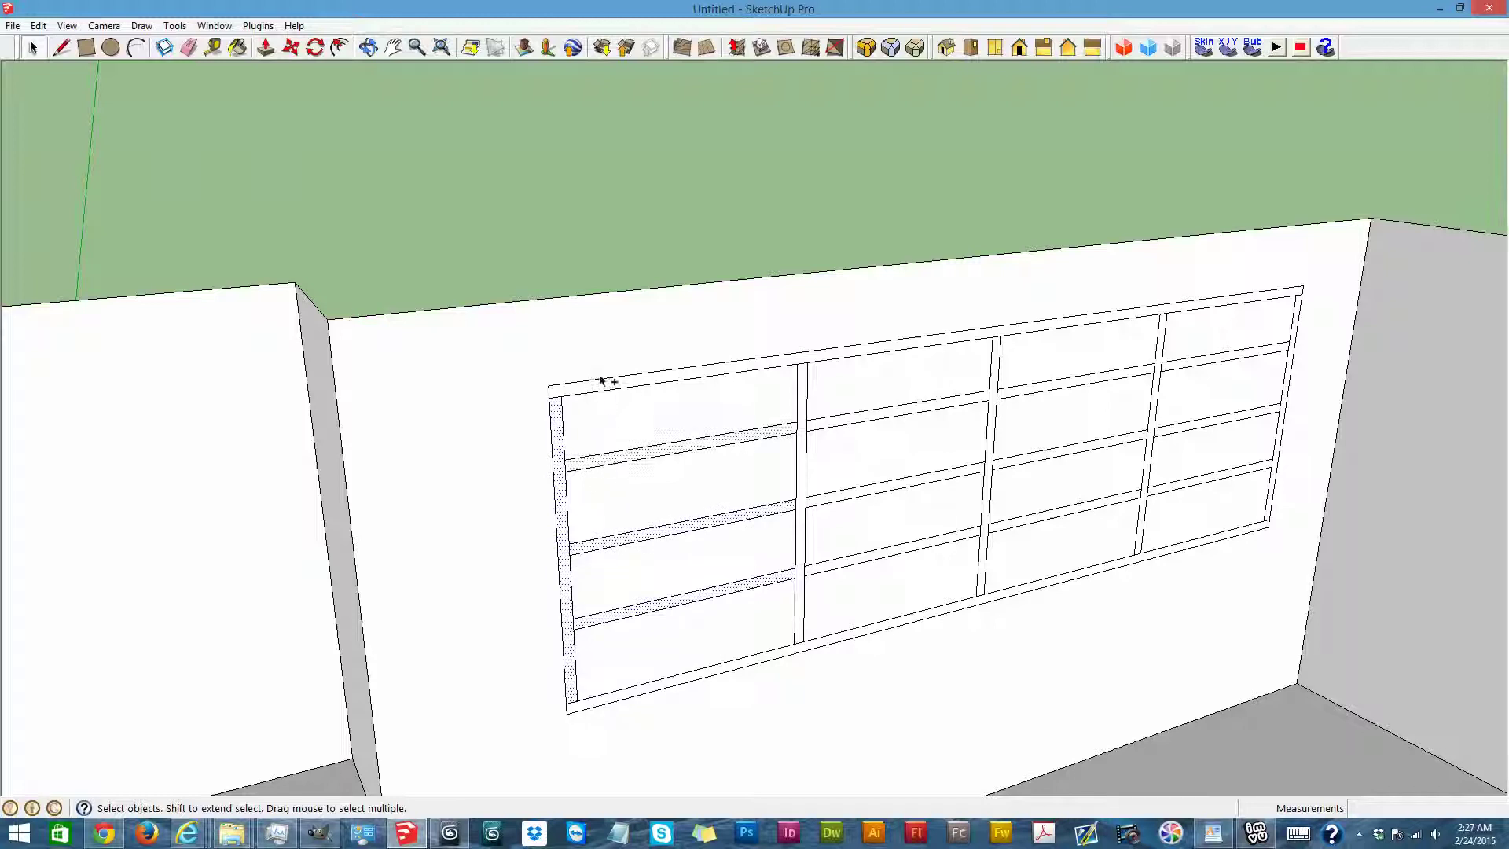
{"action": "left_click", "coordinate": [602, 389], "text": "ctrl"}
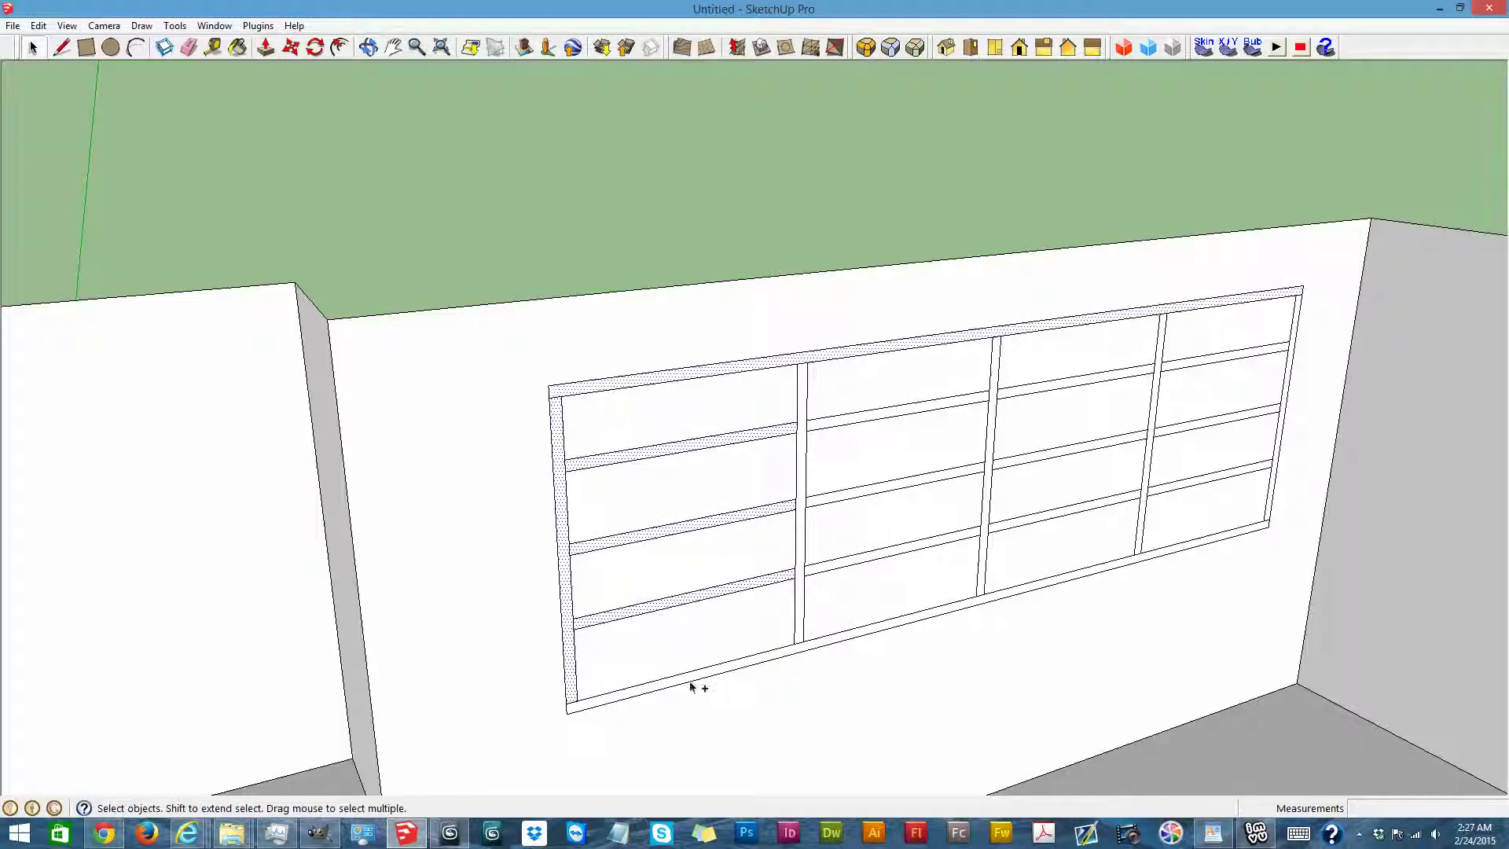
{"action": "left_click", "coordinate": [693, 682], "text": "ctrl"}
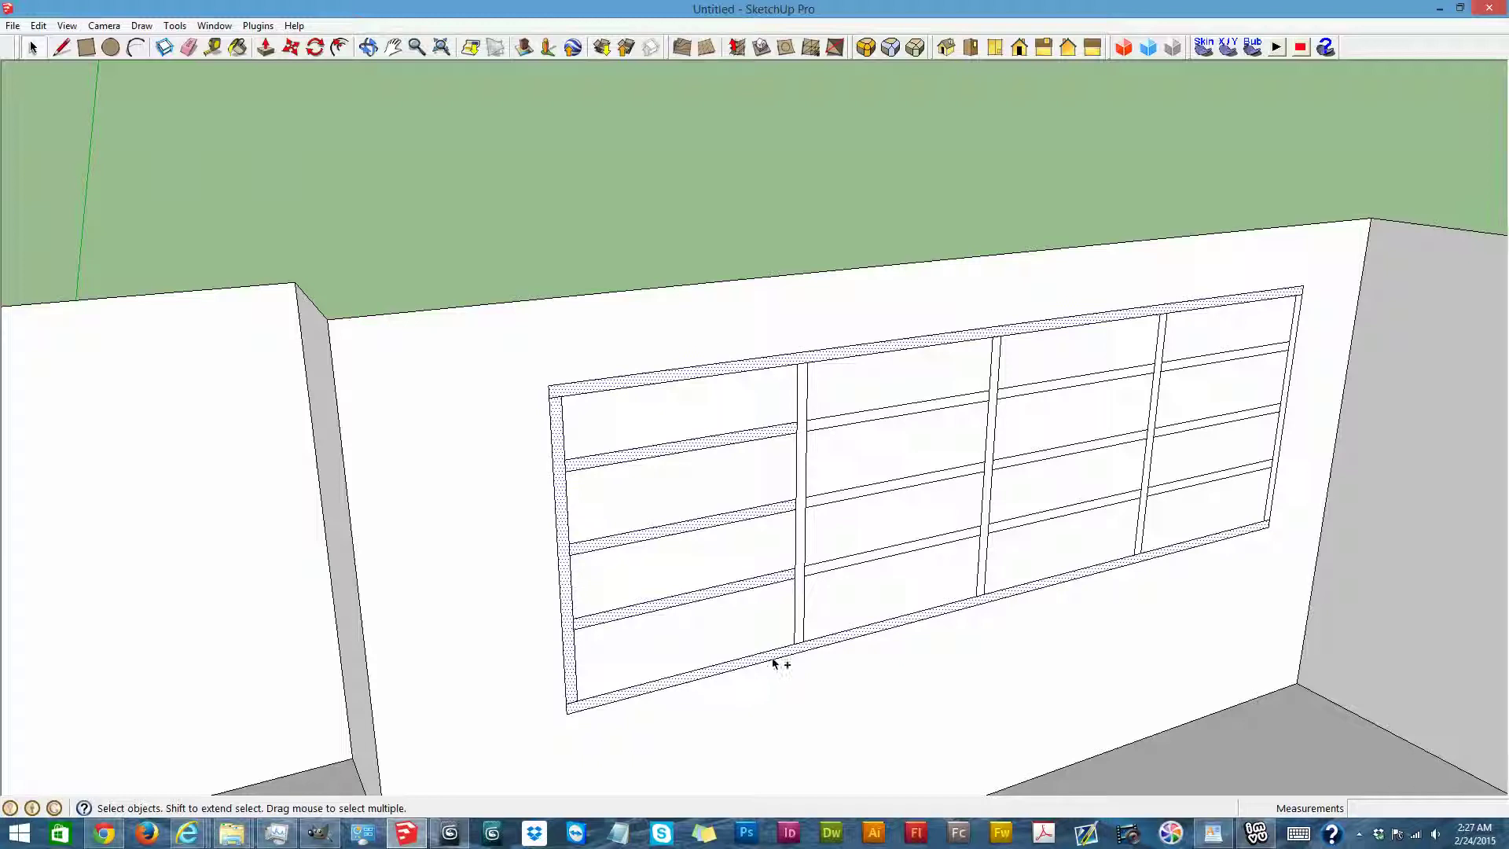
{"action": "left_click", "coordinate": [801, 620], "text": "ctrl"}
{"action": "left_click", "coordinate": [825, 570], "text": "ctrl"}
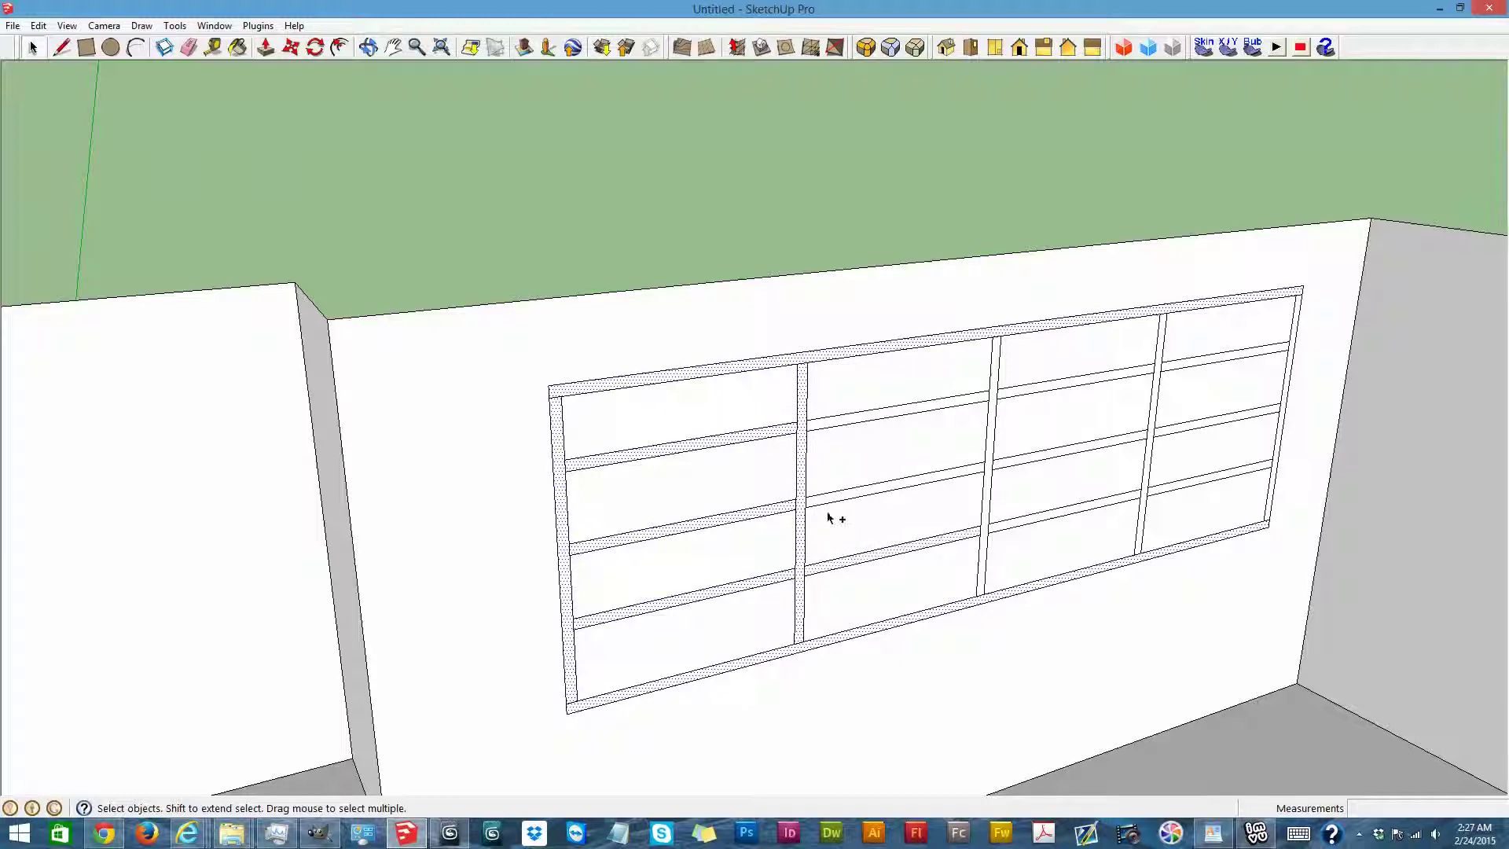
{"action": "left_click", "coordinate": [830, 501], "text": "ctrl"}
{"action": "left_click", "coordinate": [857, 420], "text": "ctrl"}
Add the remaining inner vertical bars and the last two columns' horizontal bars to the selection, and try to Push/Pull them together
{"action": "scroll", "coordinate": [1506, 525], "scroll_direction": "up", "scroll_amount": 4}
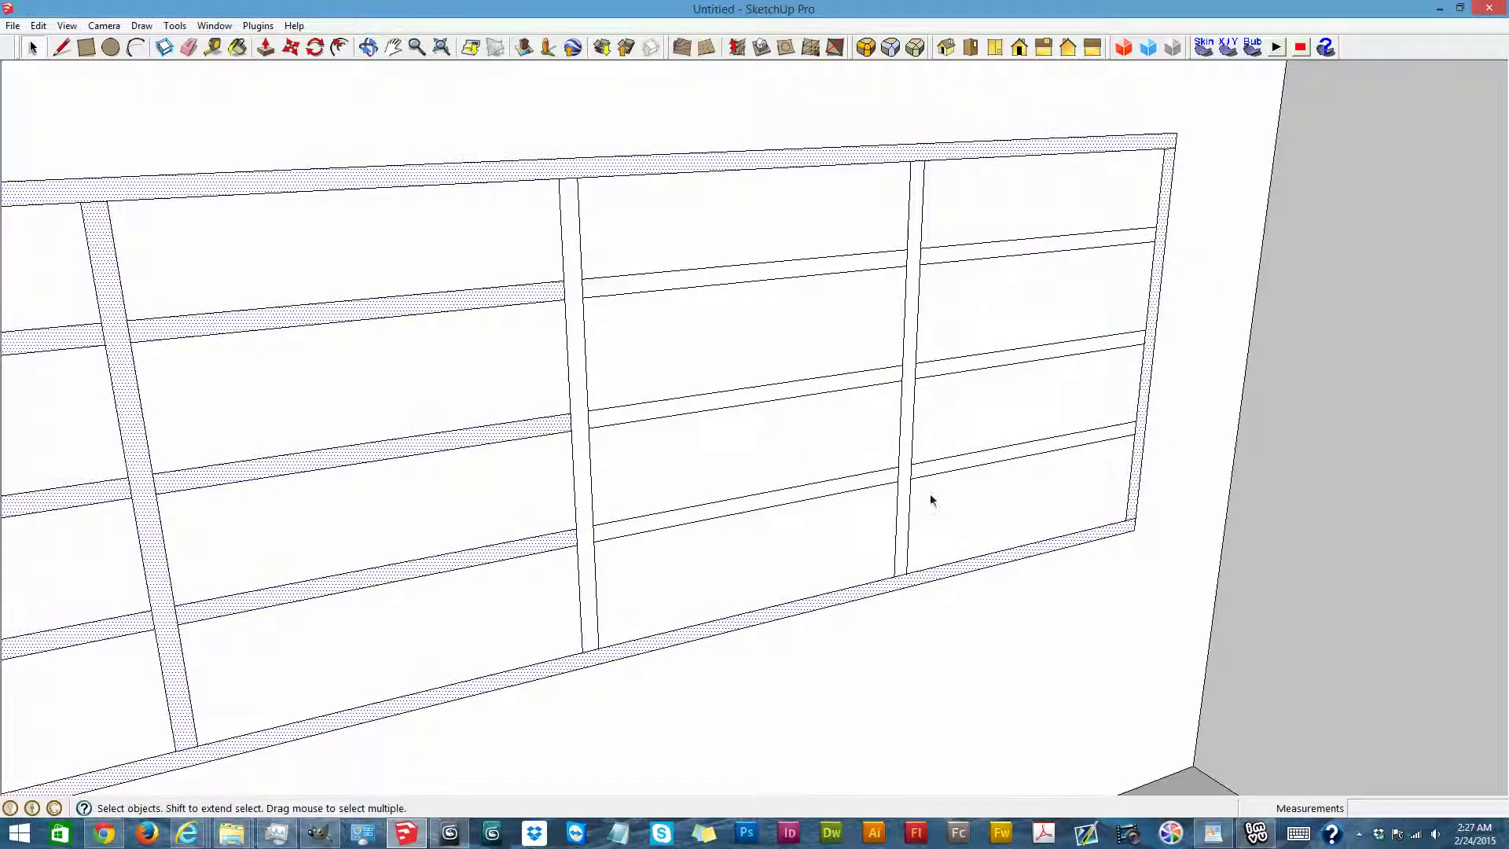
{"action": "left_click", "coordinate": [583, 310], "text": "ctrl"}
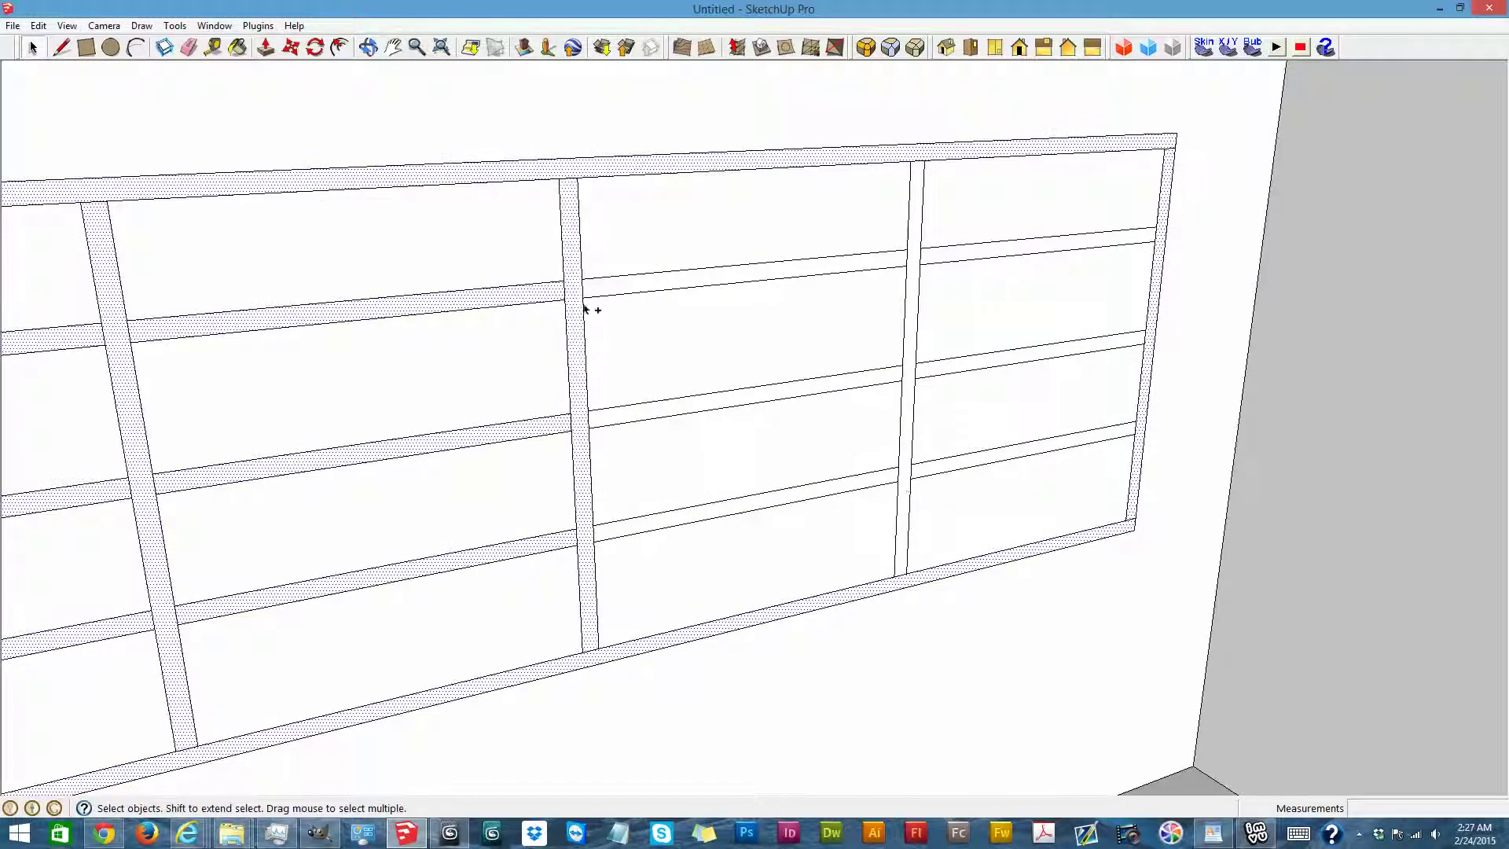
{"action": "left_click", "coordinate": [605, 289], "text": "ctrl"}
{"action": "left_click", "coordinate": [617, 414], "text": "ctrl"}
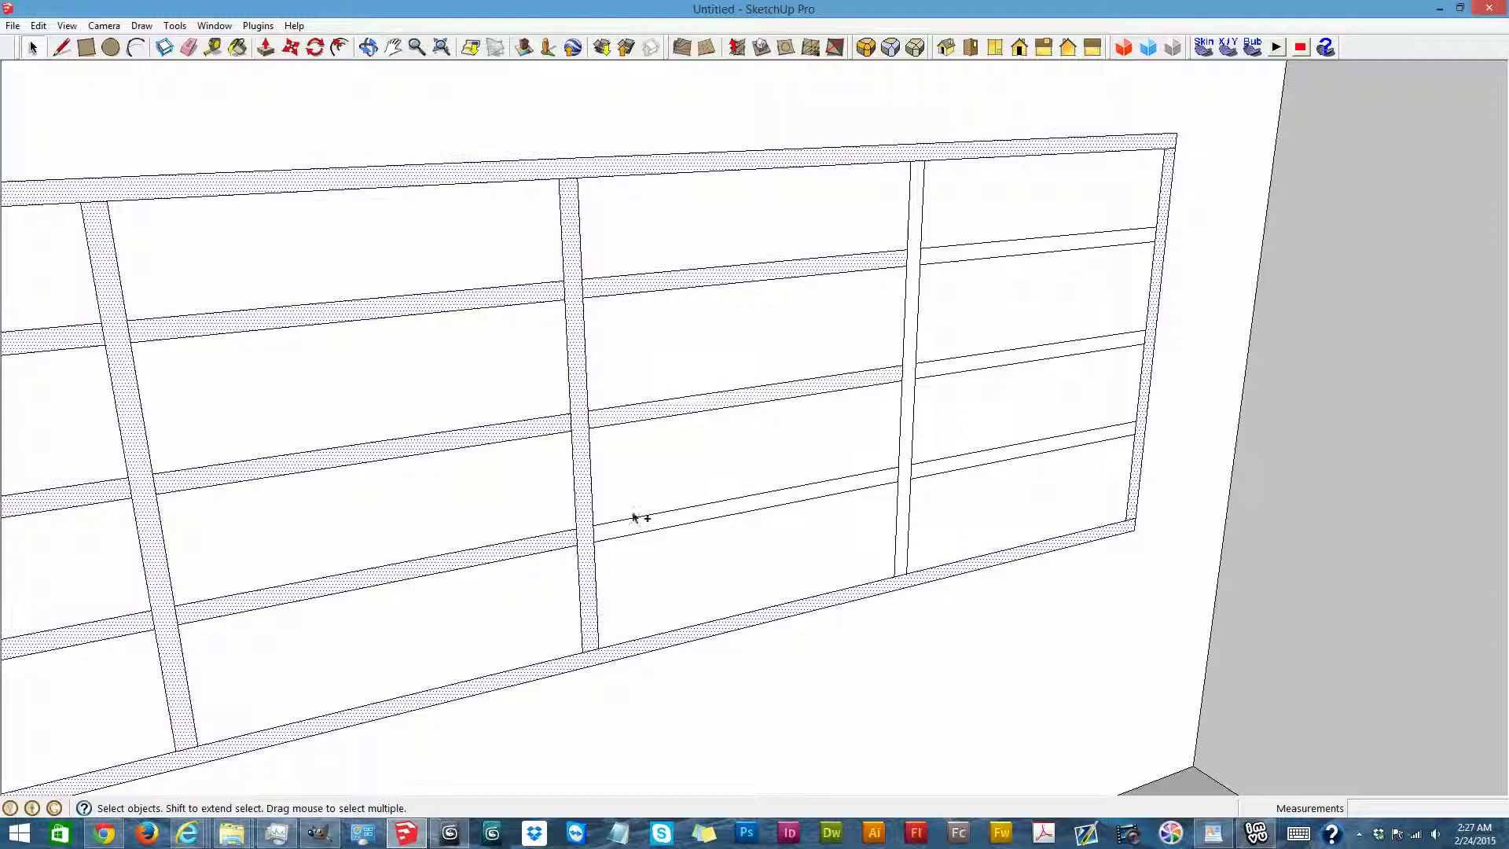
{"action": "left_click", "coordinate": [623, 535], "text": "ctrl"}
{"action": "left_click", "coordinate": [936, 473], "text": "ctrl"}
{"action": "left_click", "coordinate": [929, 370], "text": "ctrl"}
{"action": "left_click", "coordinate": [935, 254], "text": "ctrl"}
{"action": "scroll", "coordinate": [886, 331], "scroll_direction": "down", "scroll_amount": 5}
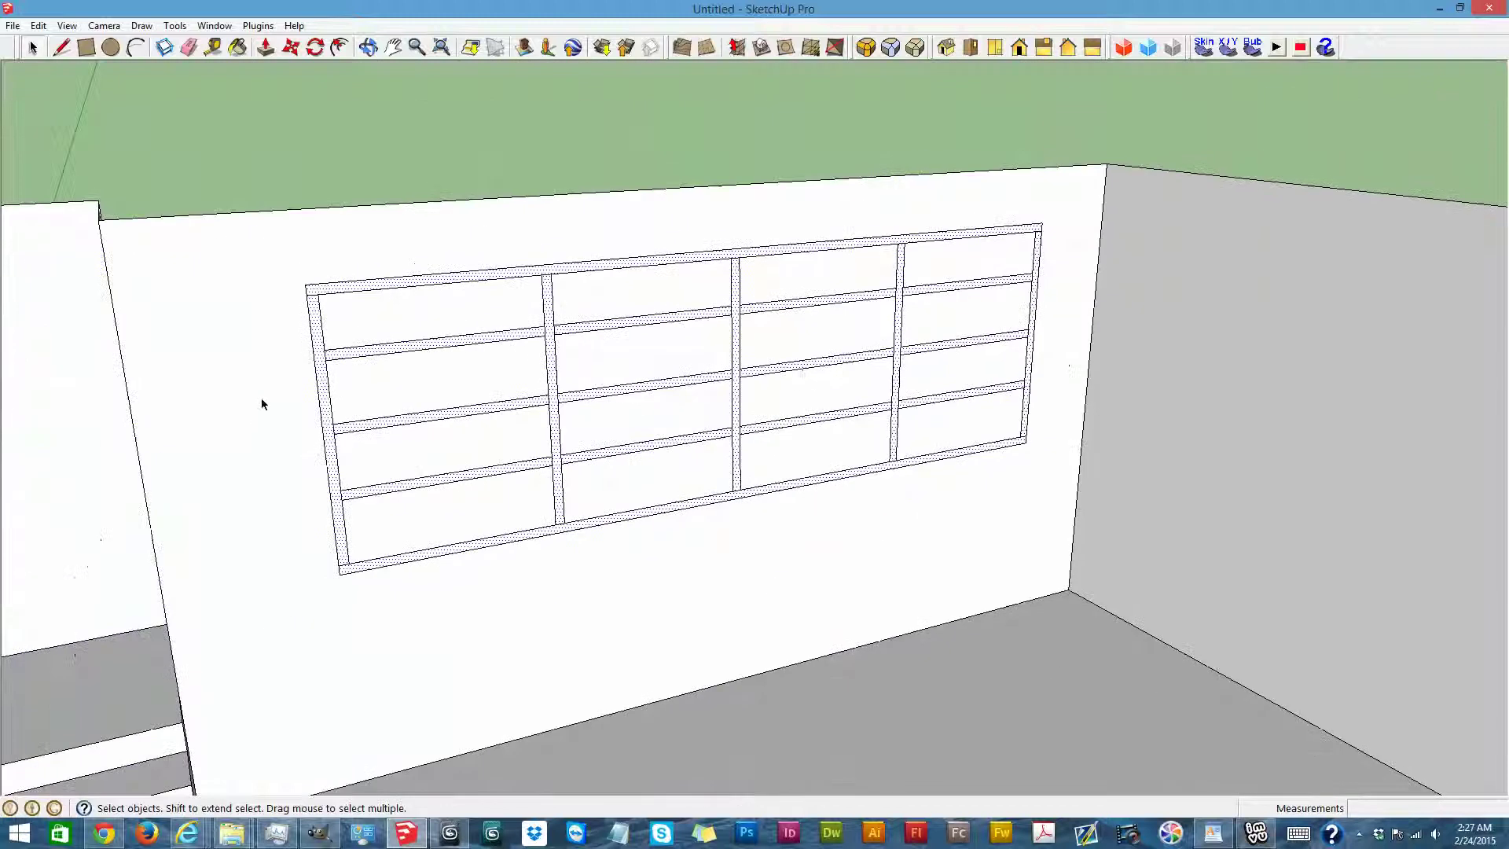
{"action": "left_click", "coordinate": [265, 47]}
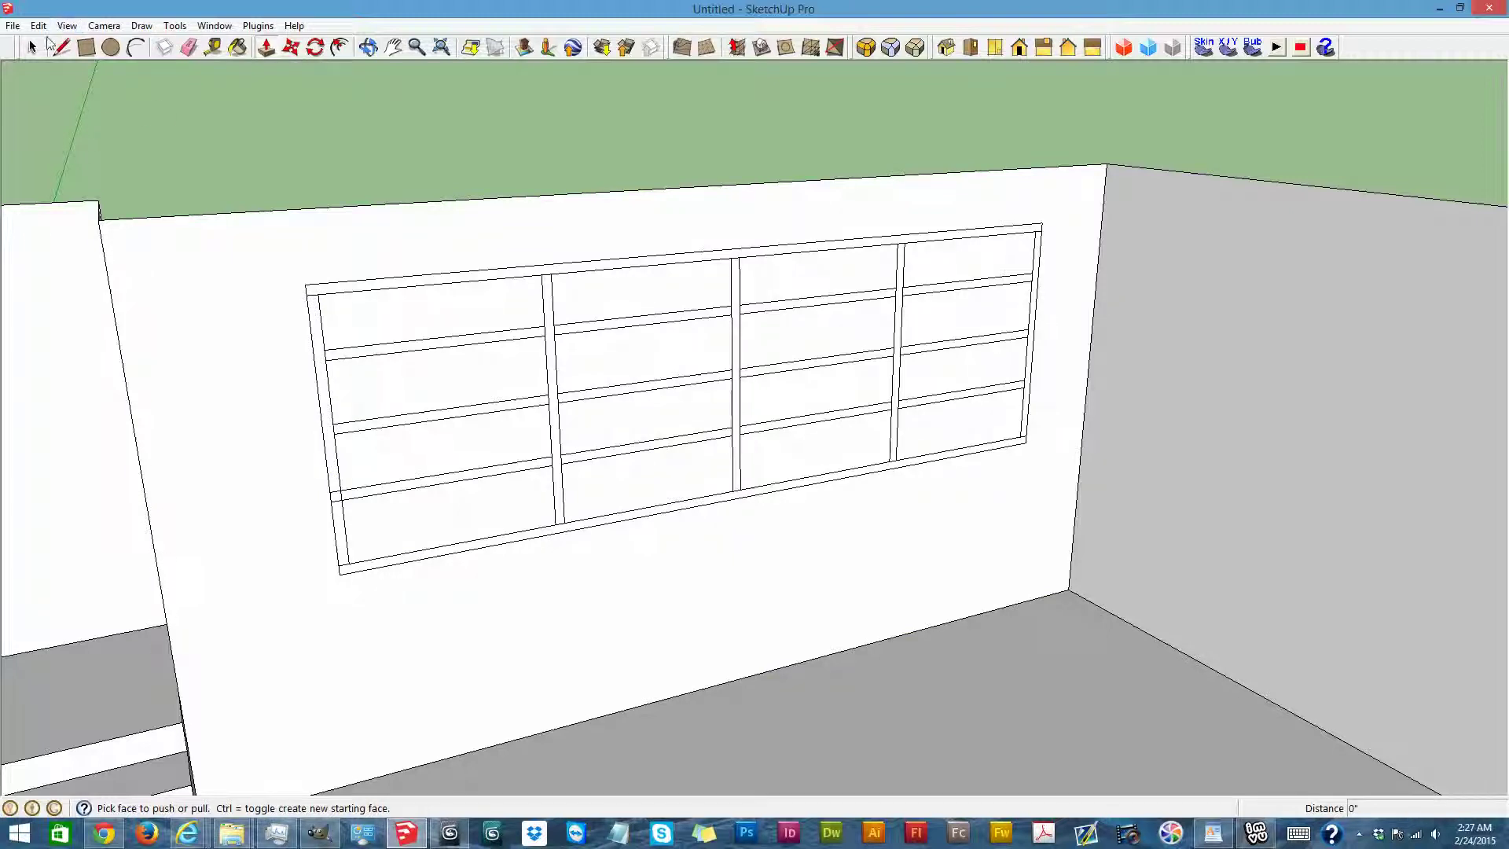
{"action": "left_click", "coordinate": [33, 47]}
{"action": "left_click", "coordinate": [330, 287]}
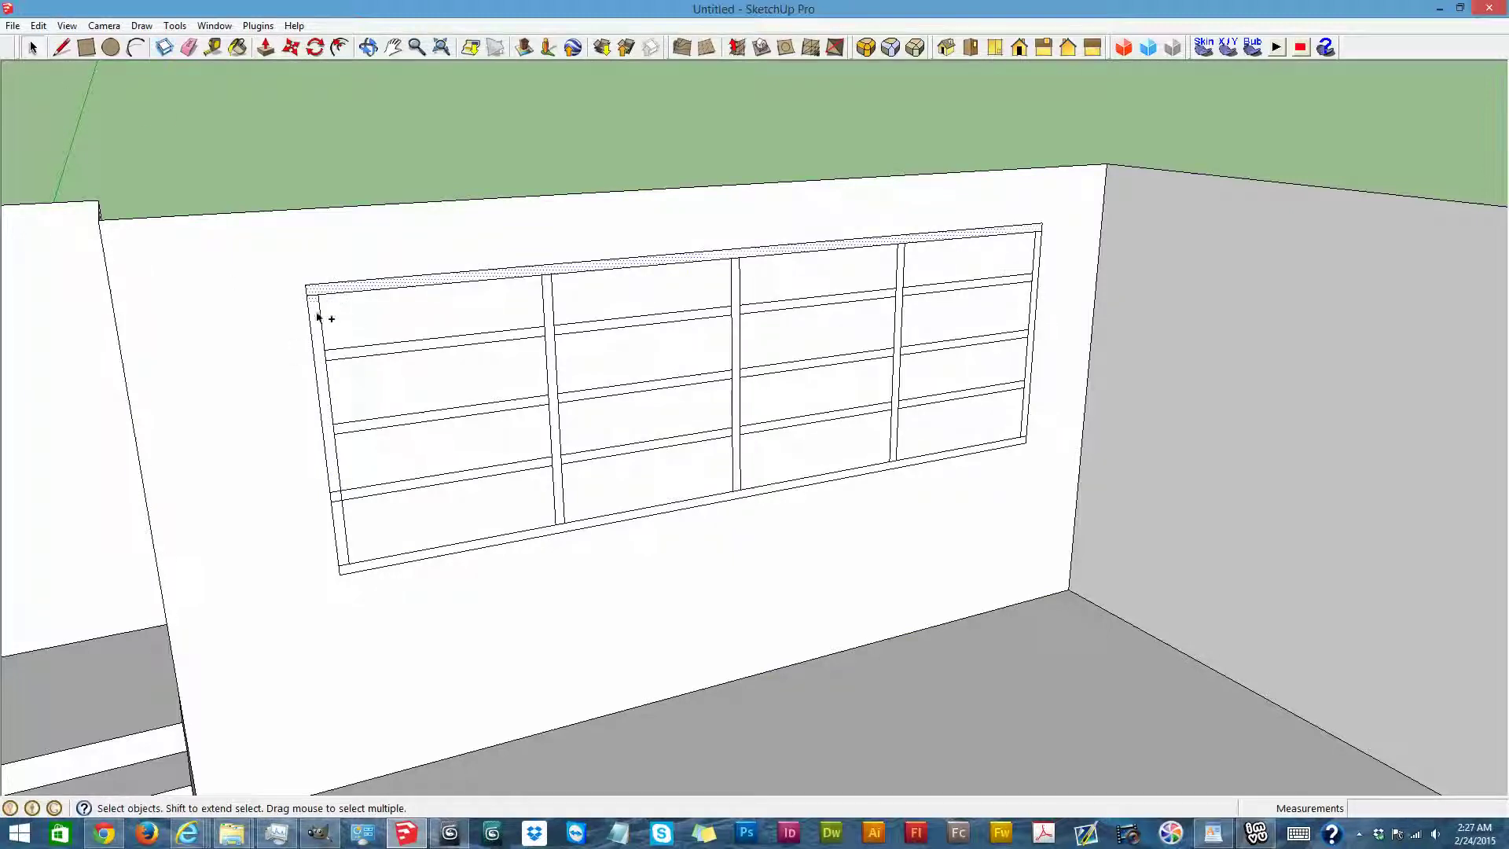
{"action": "left_click", "coordinate": [353, 350], "text": "shift"}
{"action": "left_click", "coordinate": [393, 423], "text": "shift"}
{"action": "left_click", "coordinate": [393, 490], "text": "shift"}
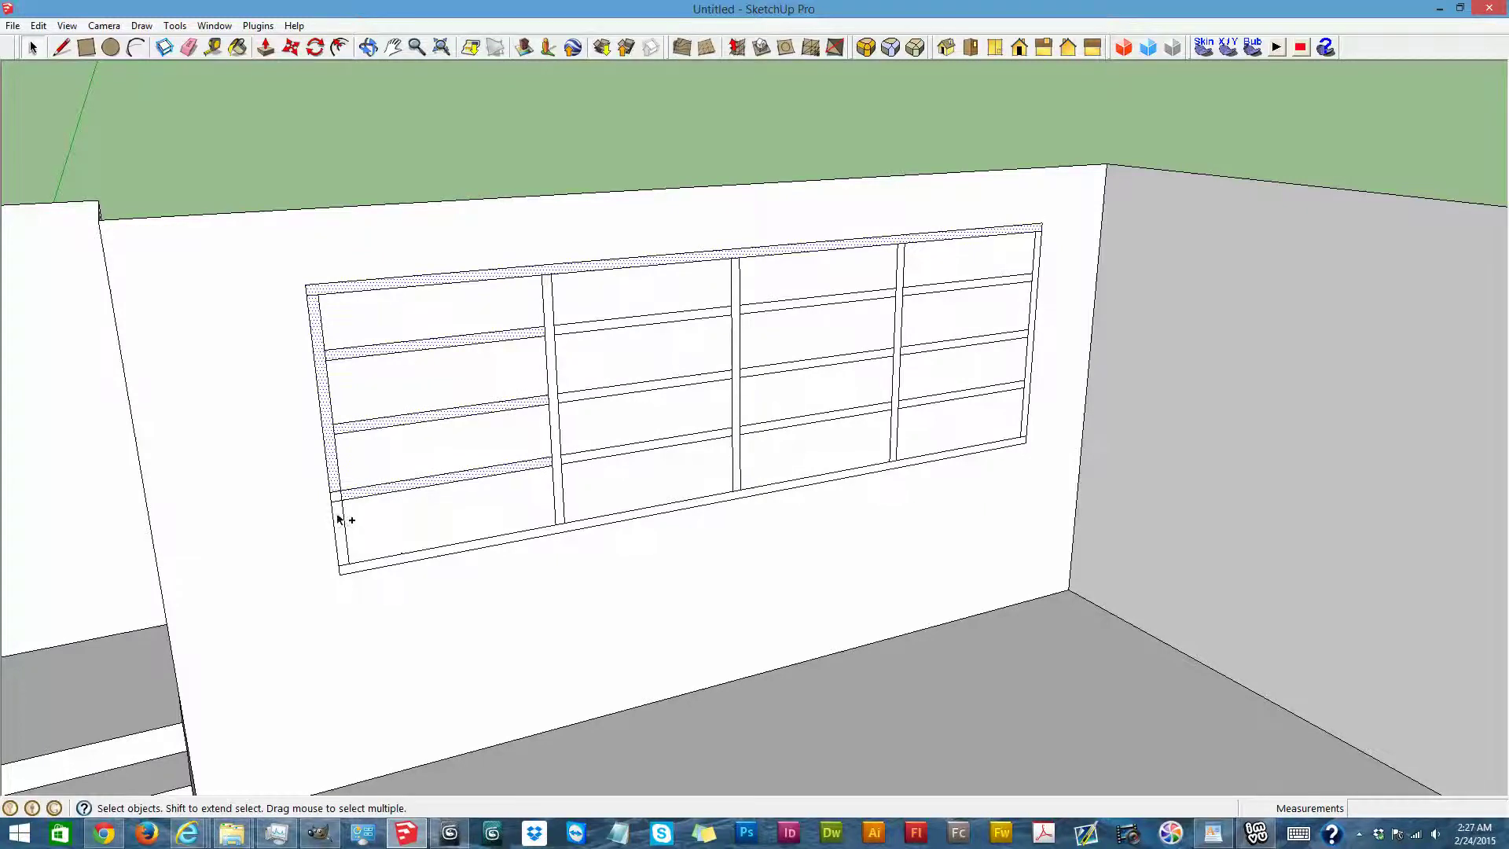
Erase the two leftover lines crossing the frame's left side strip at the lowest horizontal bar
{"action": "scroll", "coordinate": [411, 570], "scroll_direction": "up", "scroll_amount": 3}
{"action": "left_click", "coordinate": [189, 47]}
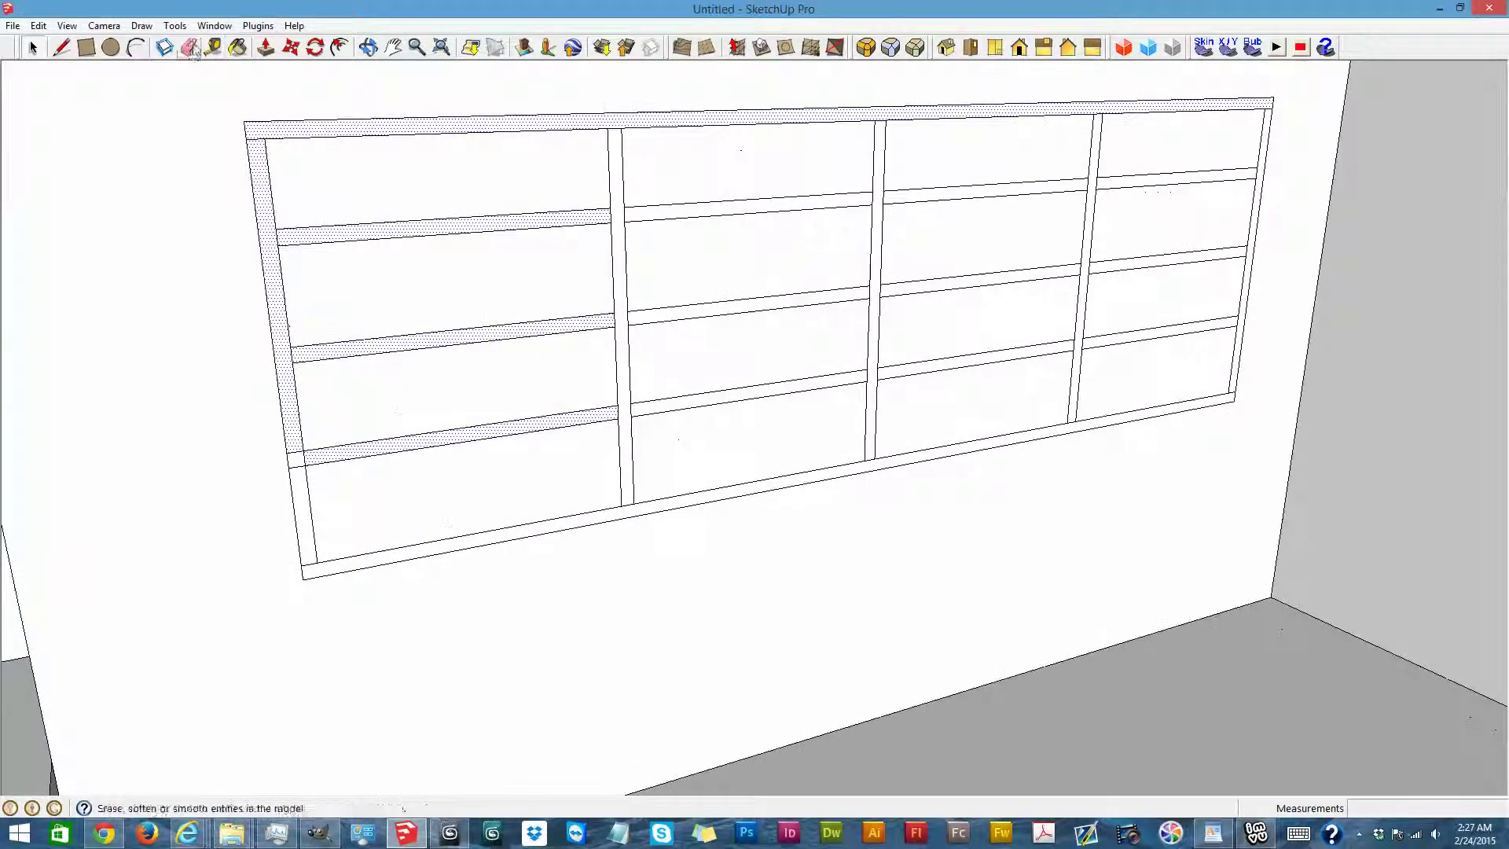
{"action": "left_click", "coordinate": [296, 468]}
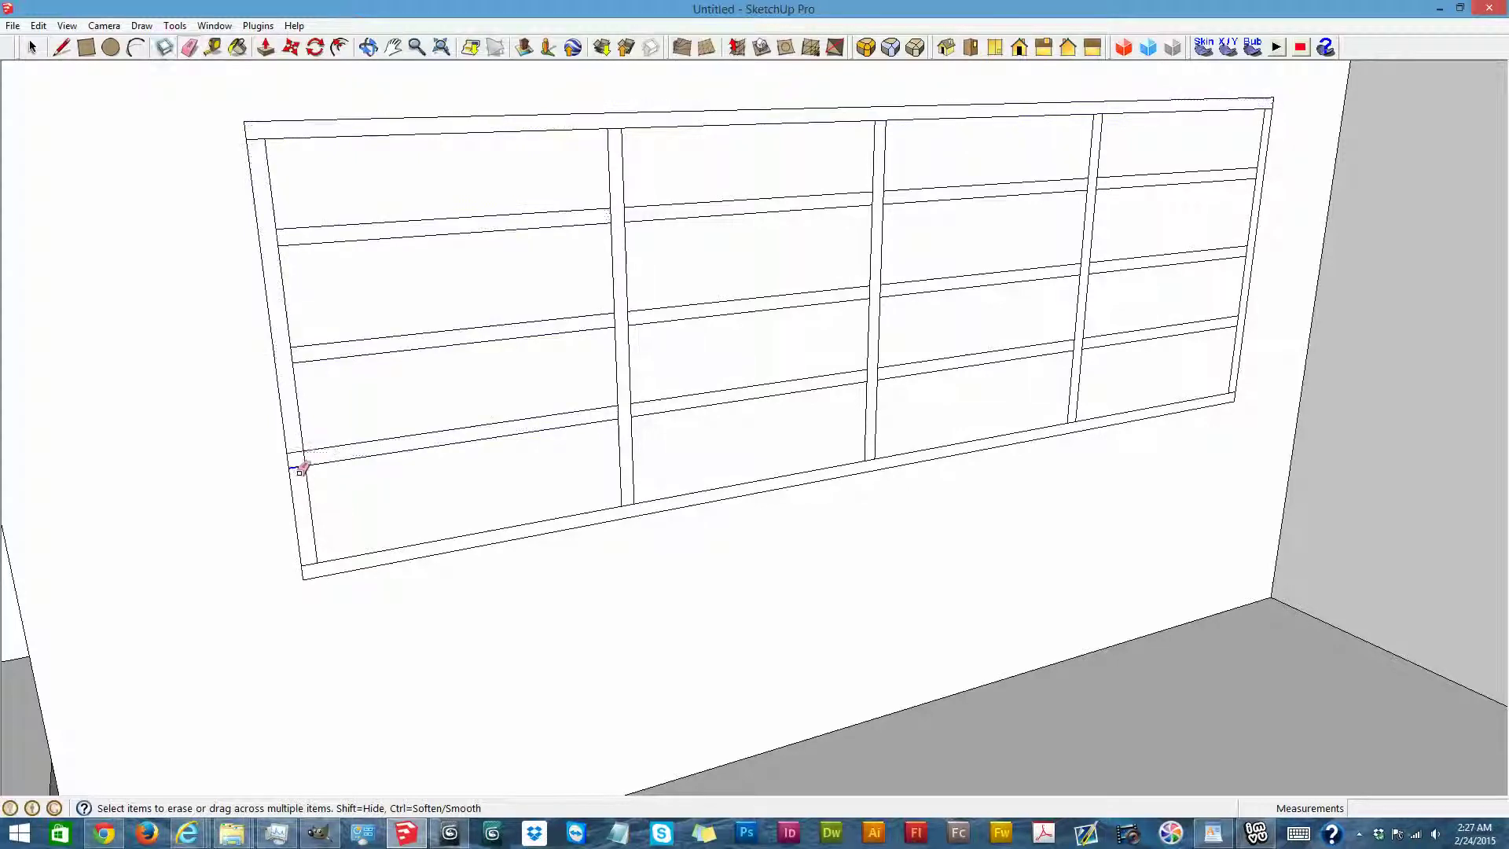
{"action": "left_click", "coordinate": [293, 452]}
Reselect the top, left and bottom frame strips, the leftmost inner vertical bar and the horizontal bars in the first two columns
{"action": "left_click", "coordinate": [32, 47]}
{"action": "left_click", "coordinate": [268, 135]}
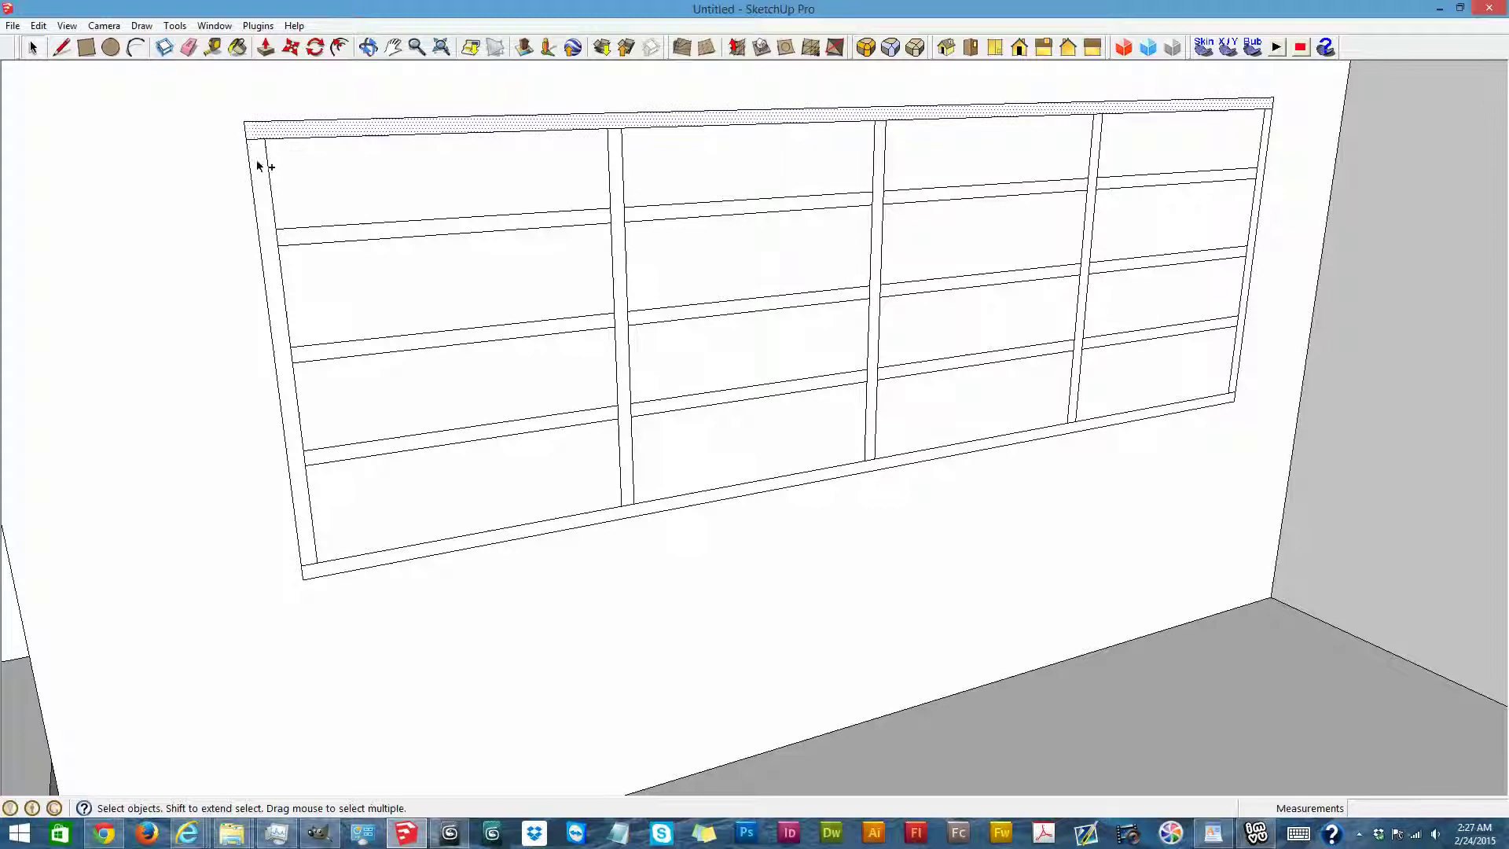
{"action": "left_click", "coordinate": [301, 240], "text": "ctrl"}
{"action": "left_click", "coordinate": [314, 354], "text": "ctrl"}
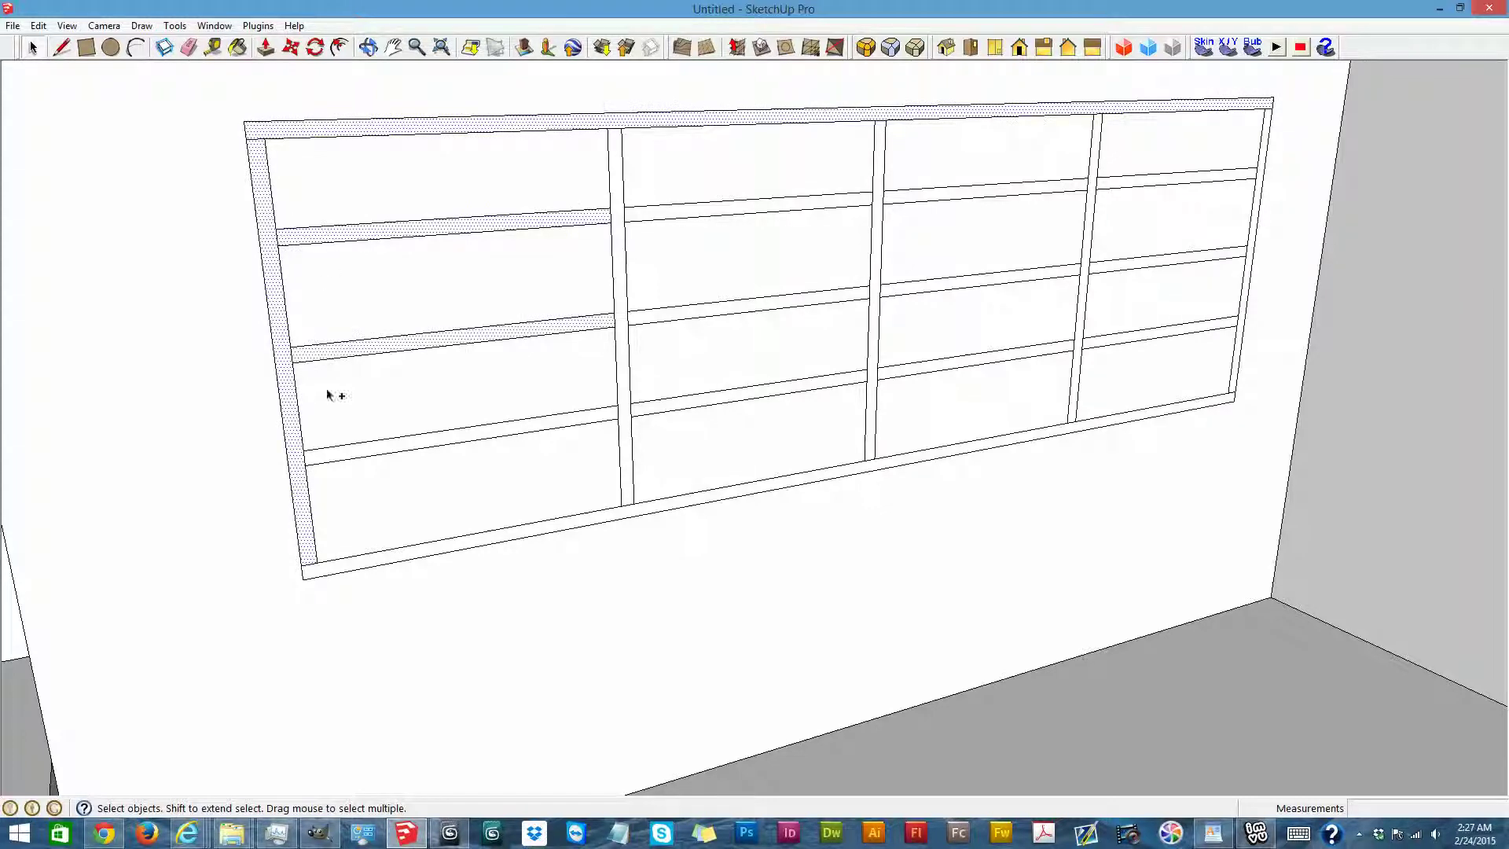
{"action": "left_click", "coordinate": [335, 447], "text": "ctrl"}
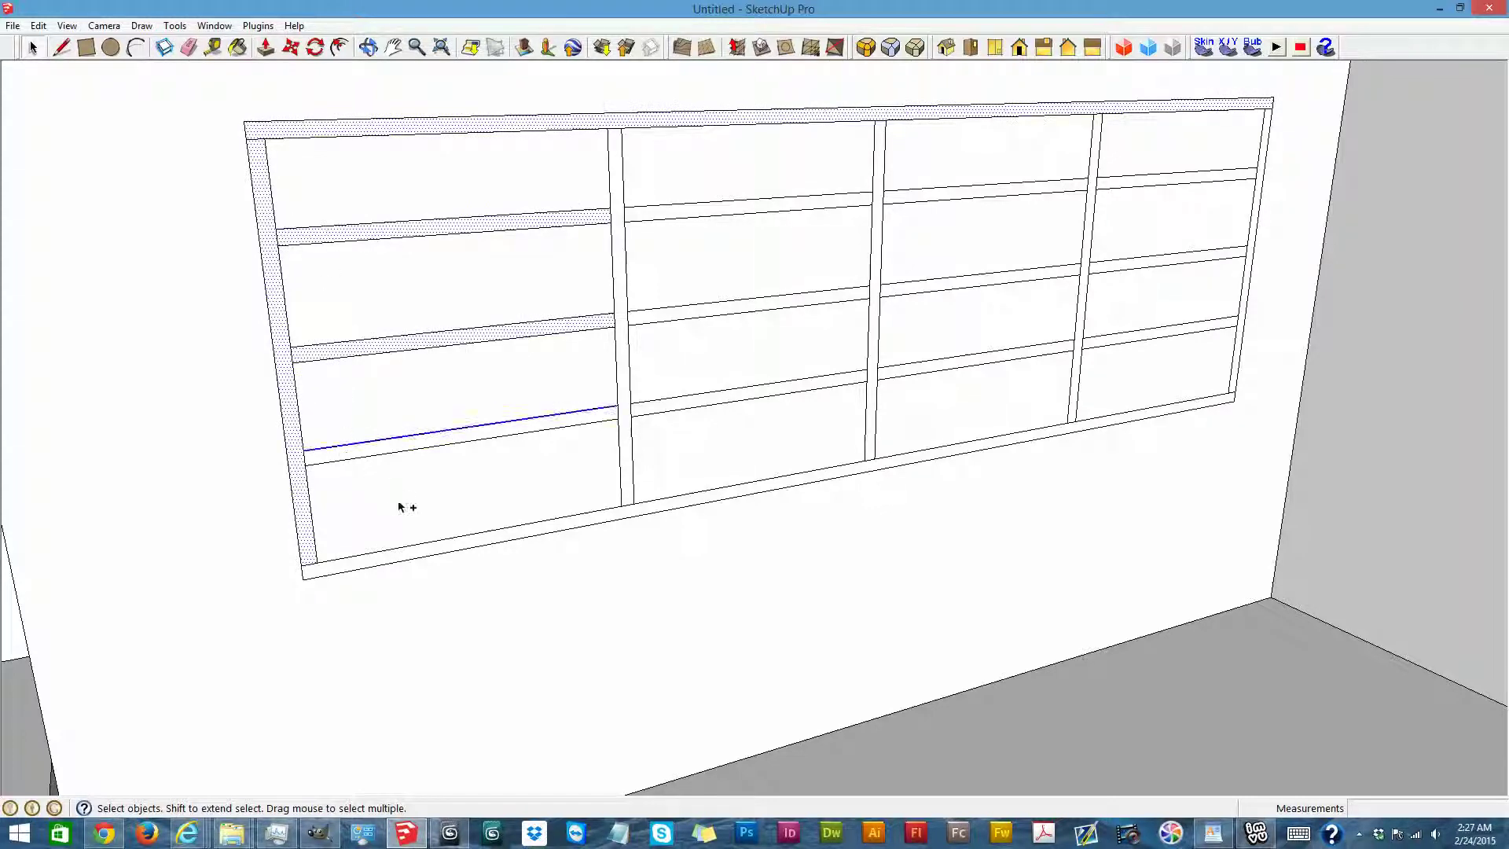
{"action": "left_click", "coordinate": [356, 453], "text": "ctrl"}
{"action": "left_click", "coordinate": [358, 563], "text": "ctrl"}
{"action": "left_click", "coordinate": [630, 450], "text": "ctrl"}
{"action": "left_click", "coordinate": [645, 411], "text": "ctrl"}
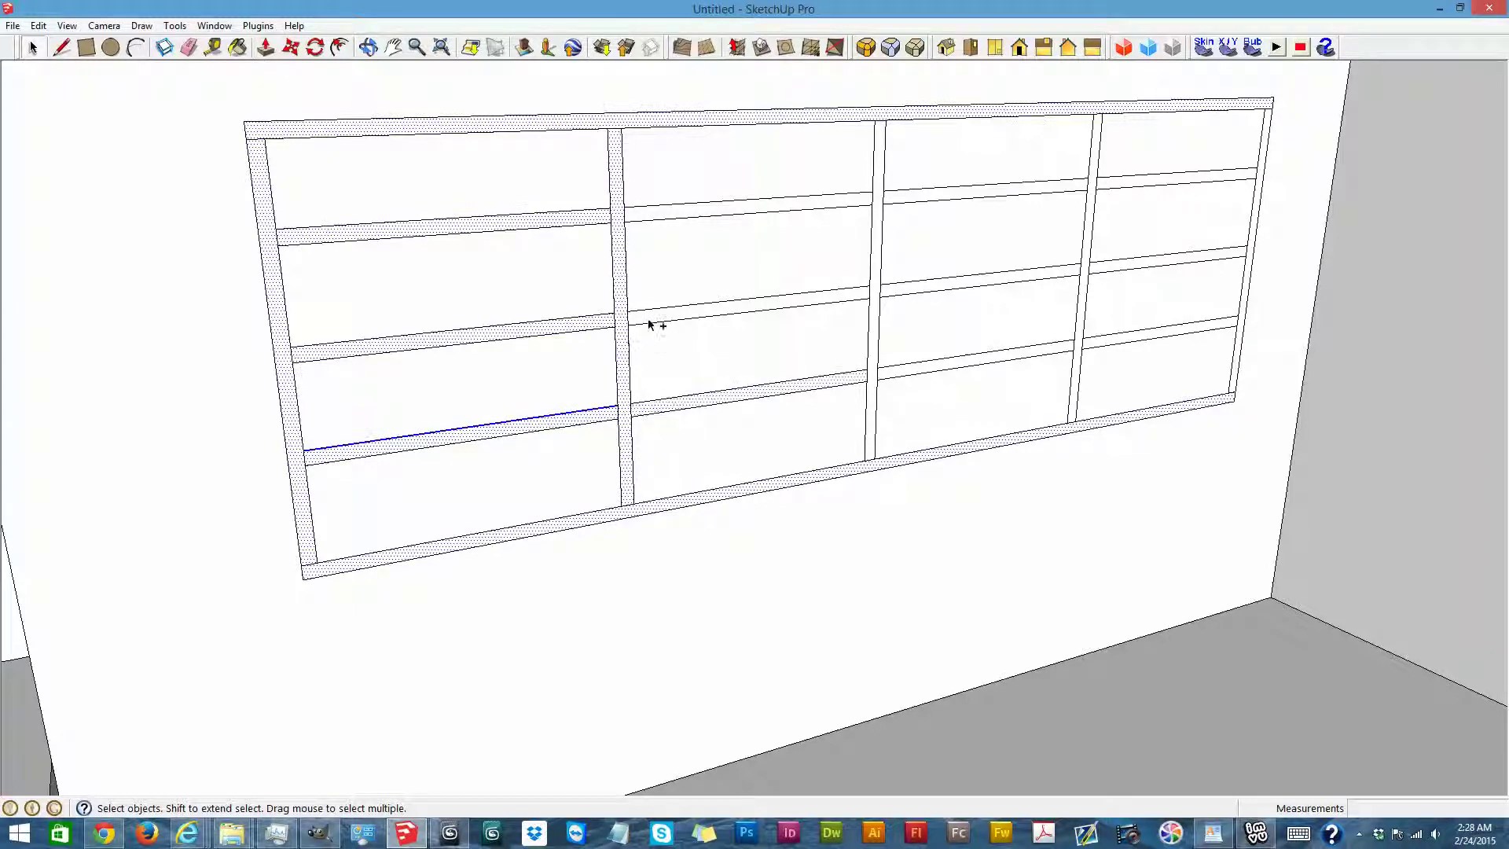
{"action": "left_click", "coordinate": [650, 315], "text": "ctrl"}
{"action": "left_click", "coordinate": [664, 213], "text": "ctrl"}
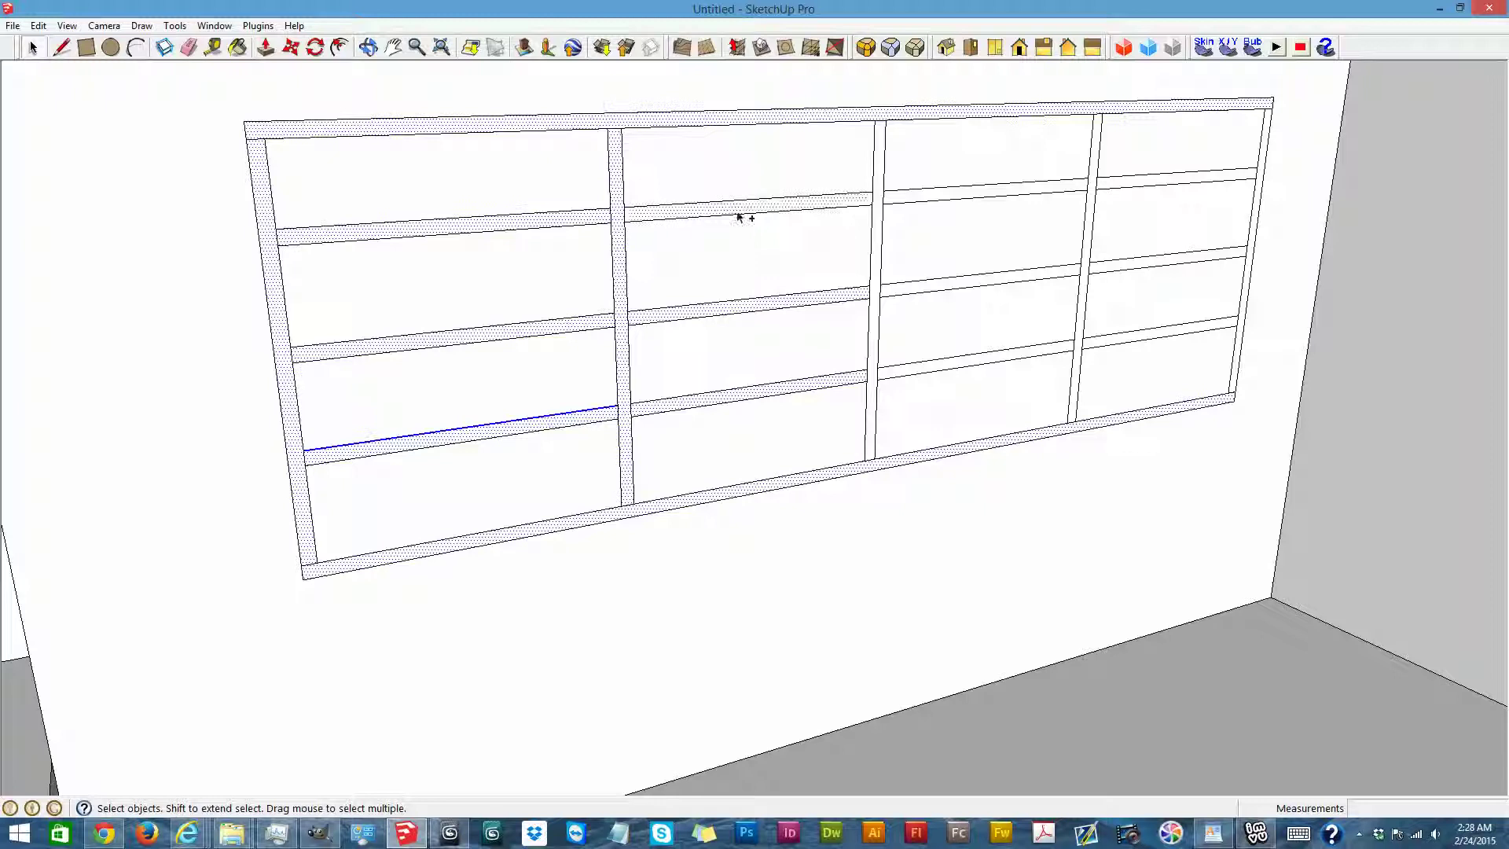
Add the other inner vertical bars, the last two columns' horizontal bars and the right strip's edge, and retry Push/Pull on the selection
{"action": "left_click", "coordinate": [879, 174], "text": "ctrl"}
{"action": "left_click", "coordinate": [903, 200], "text": "ctrl"}
{"action": "left_click", "coordinate": [903, 290], "text": "ctrl"}
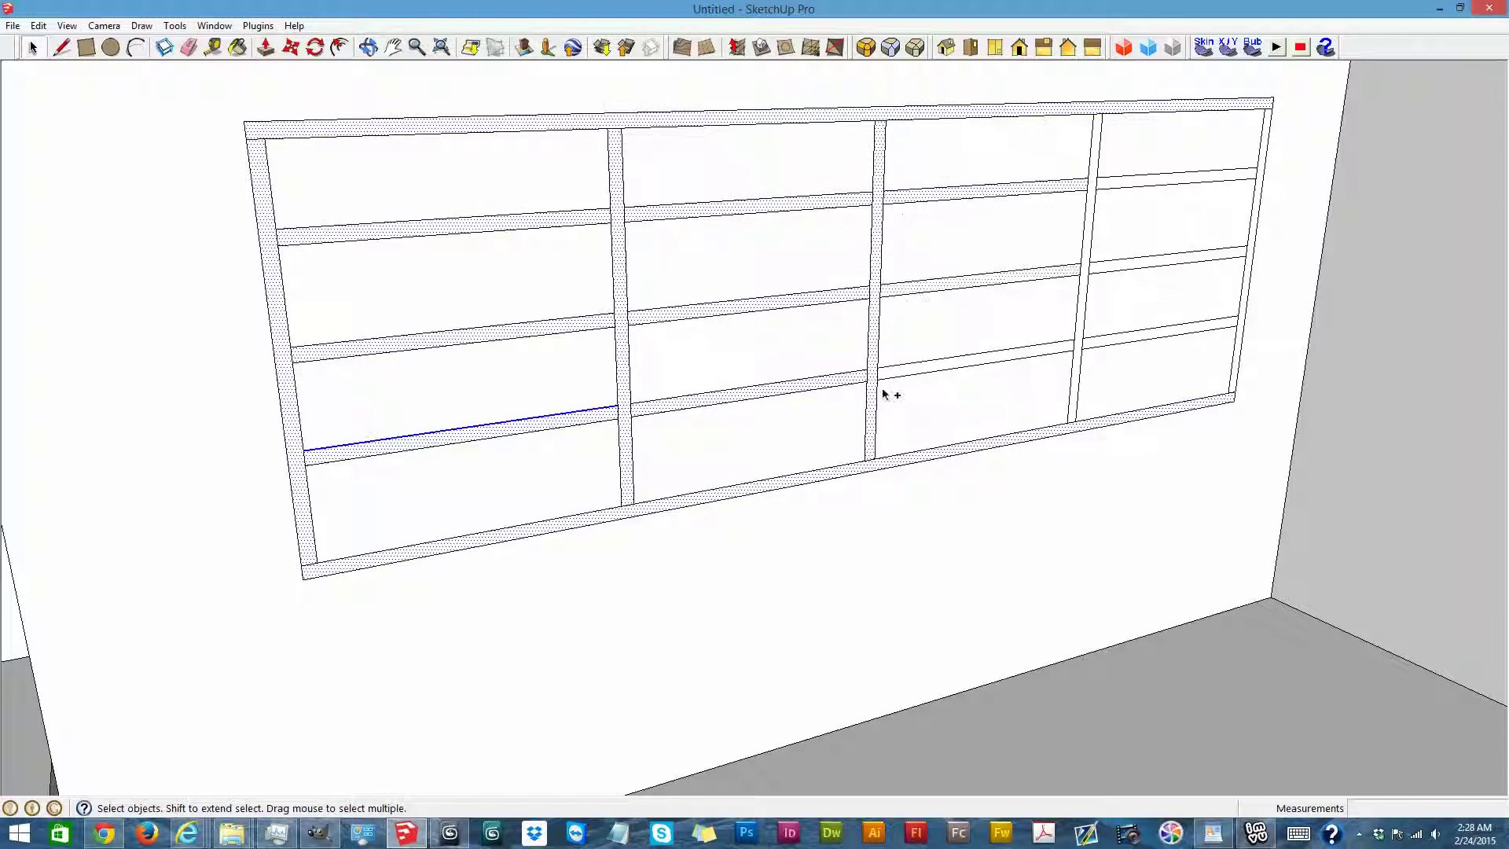
{"action": "left_click", "coordinate": [1054, 358], "text": "ctrl"}
{"action": "left_click", "coordinate": [1081, 339], "text": "ctrl"}
{"action": "left_click", "coordinate": [1103, 339], "text": "ctrl"}
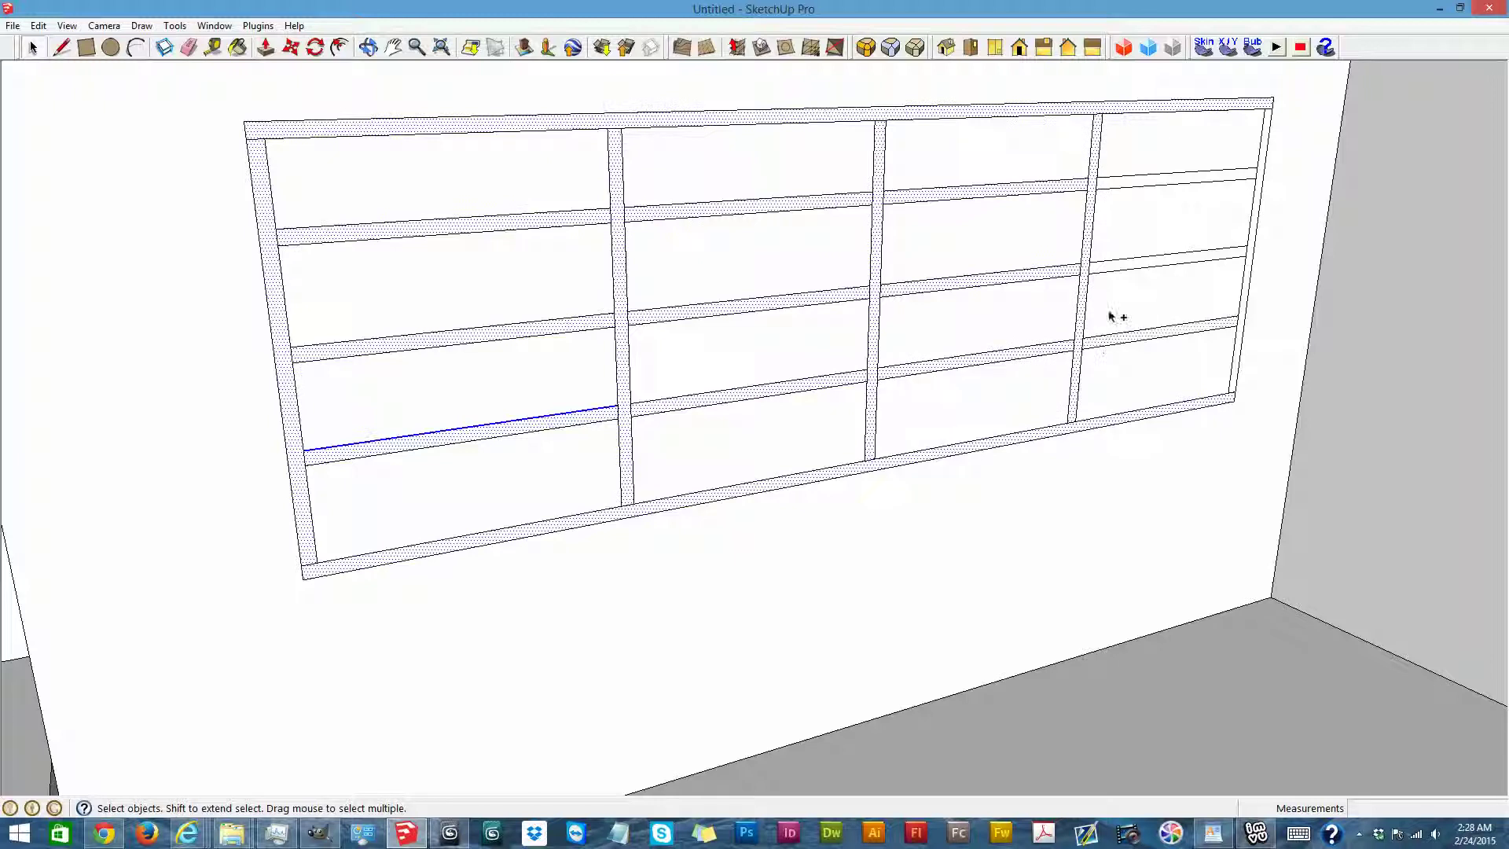
{"action": "left_click", "coordinate": [1120, 267], "text": "ctrl"}
{"action": "left_click", "coordinate": [1166, 185], "text": "ctrl"}
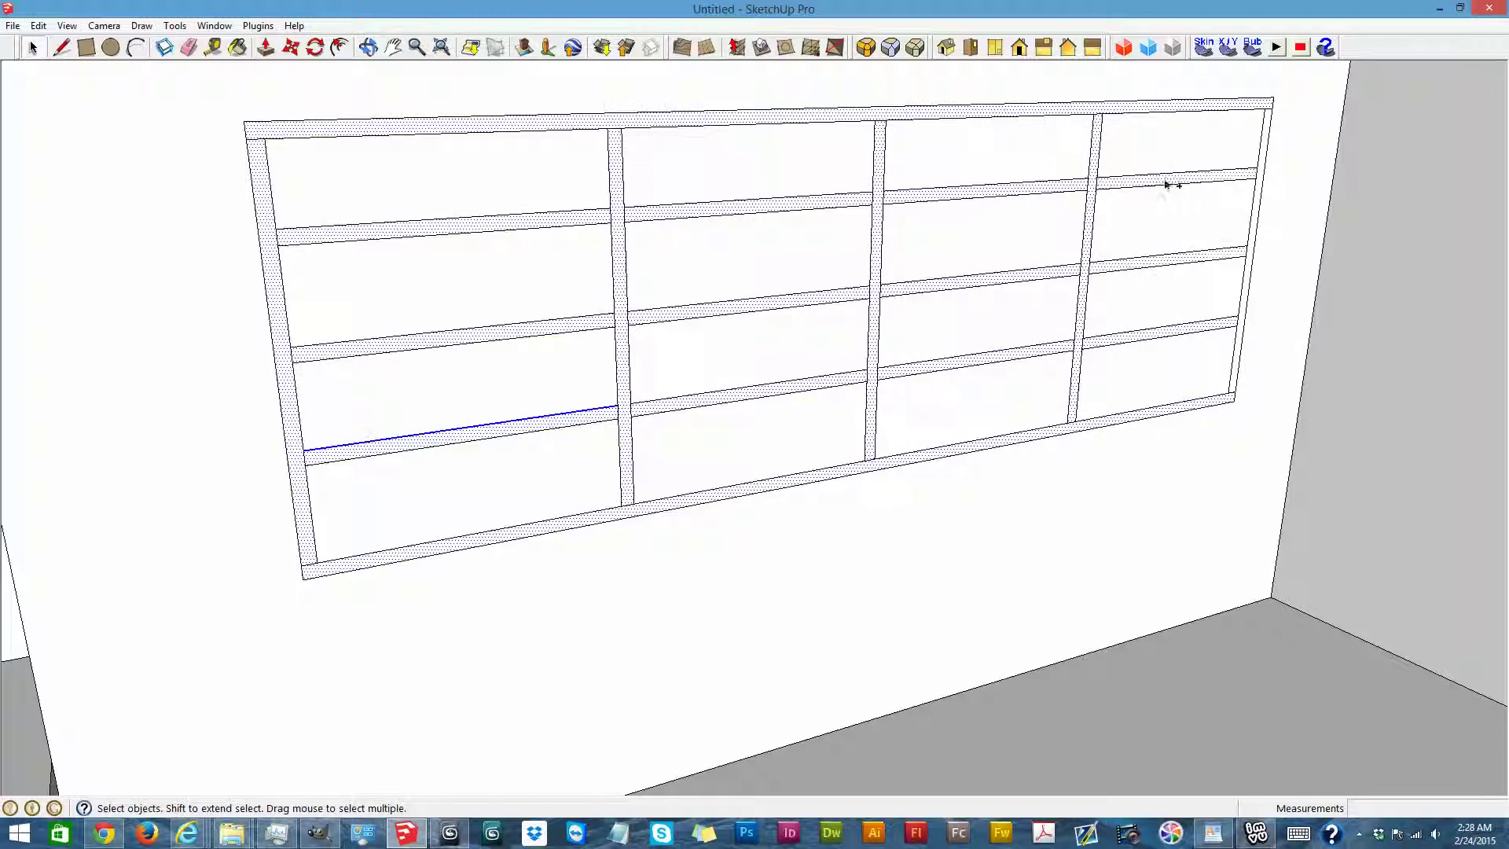
{"action": "left_click", "coordinate": [1266, 147], "text": "ctrl"}
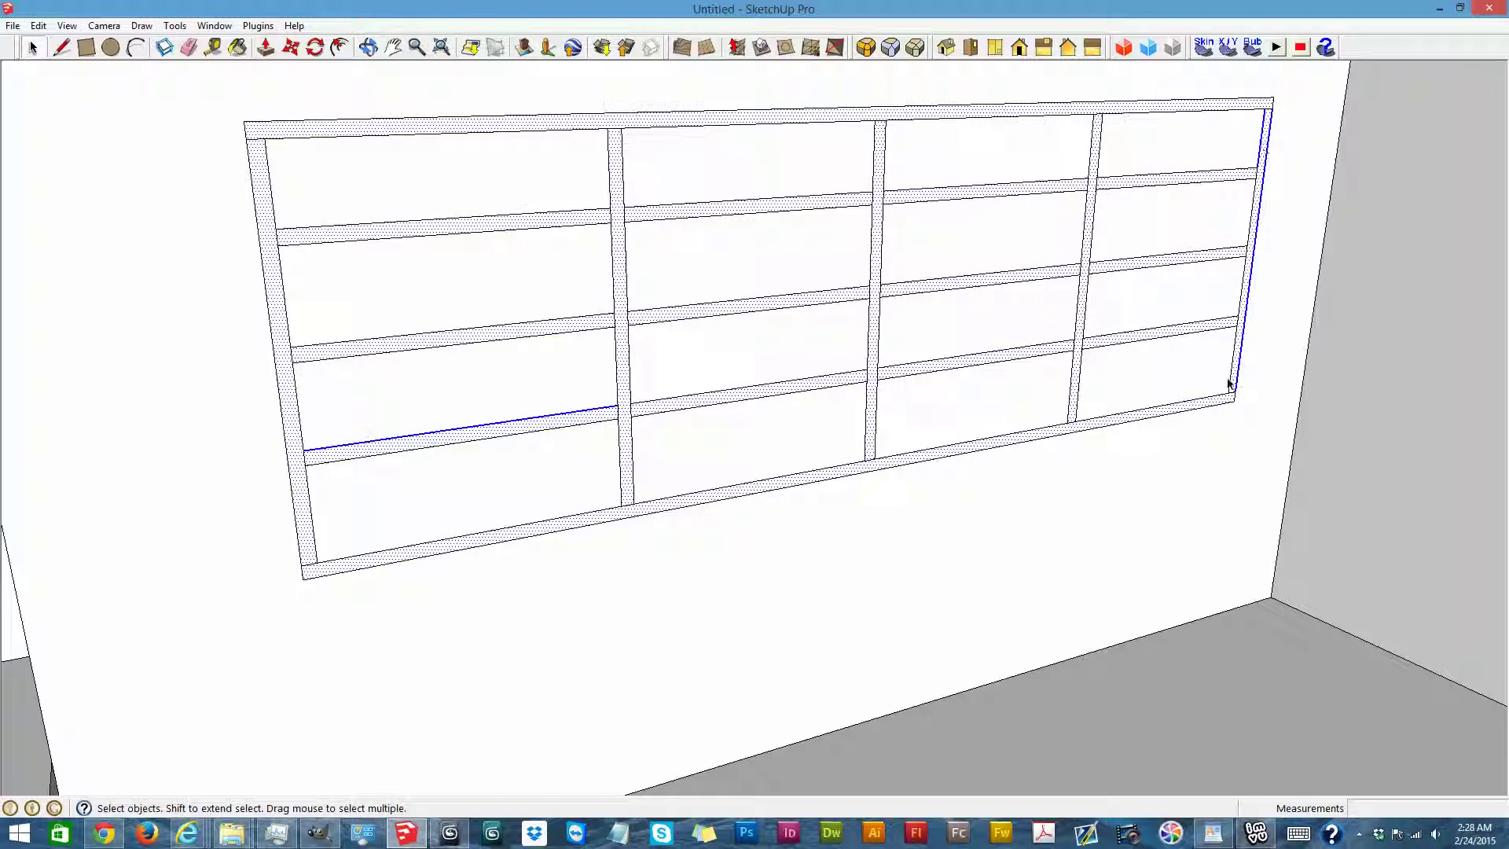
{"action": "left_click", "coordinate": [265, 48]}
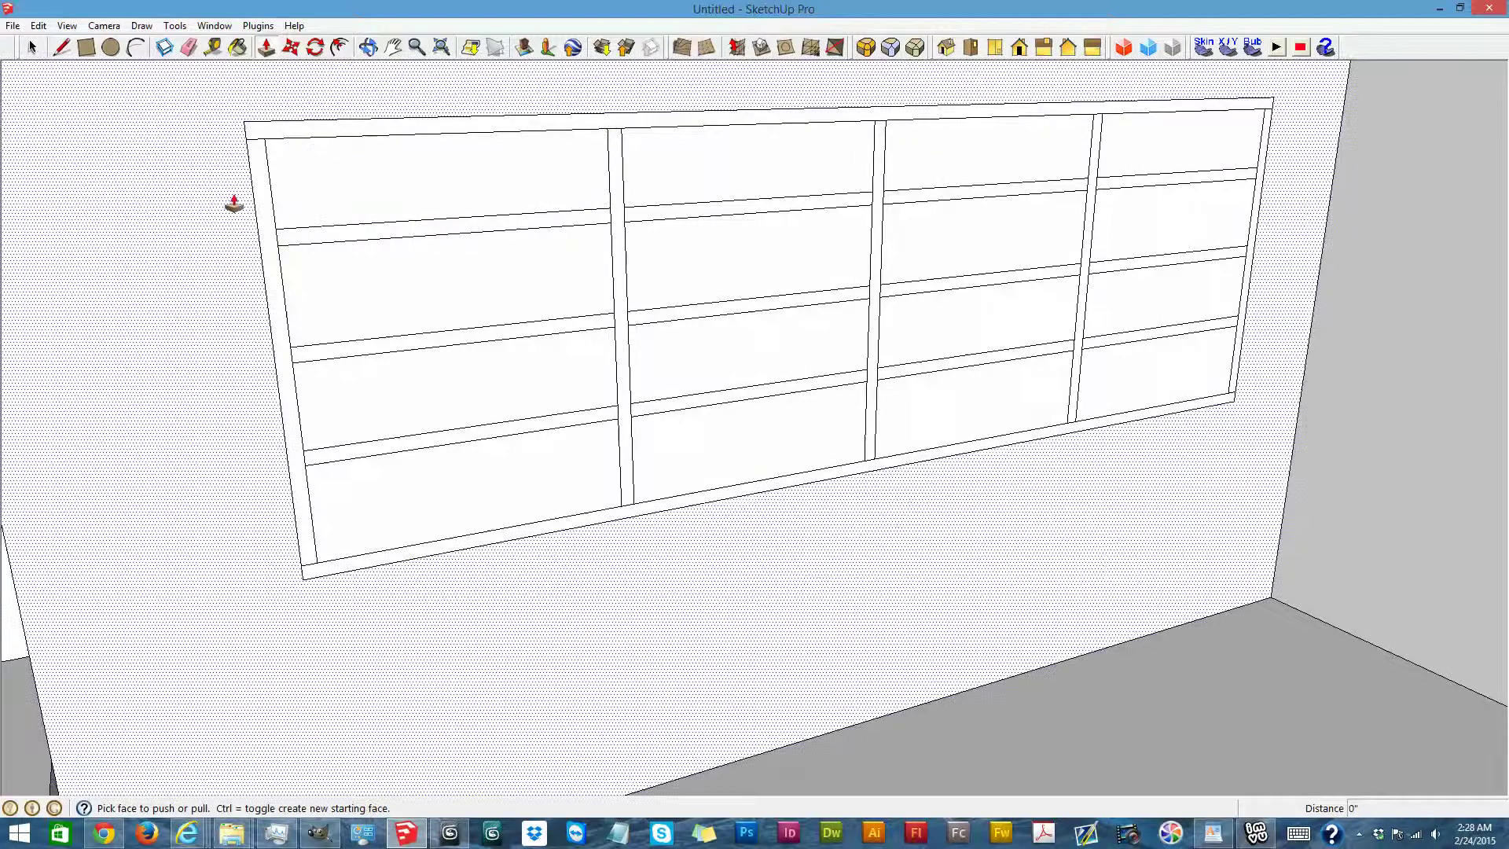
Push/Pull the frame's top strip 1 inch out from the wall
{"action": "left_click", "coordinate": [257, 144]}
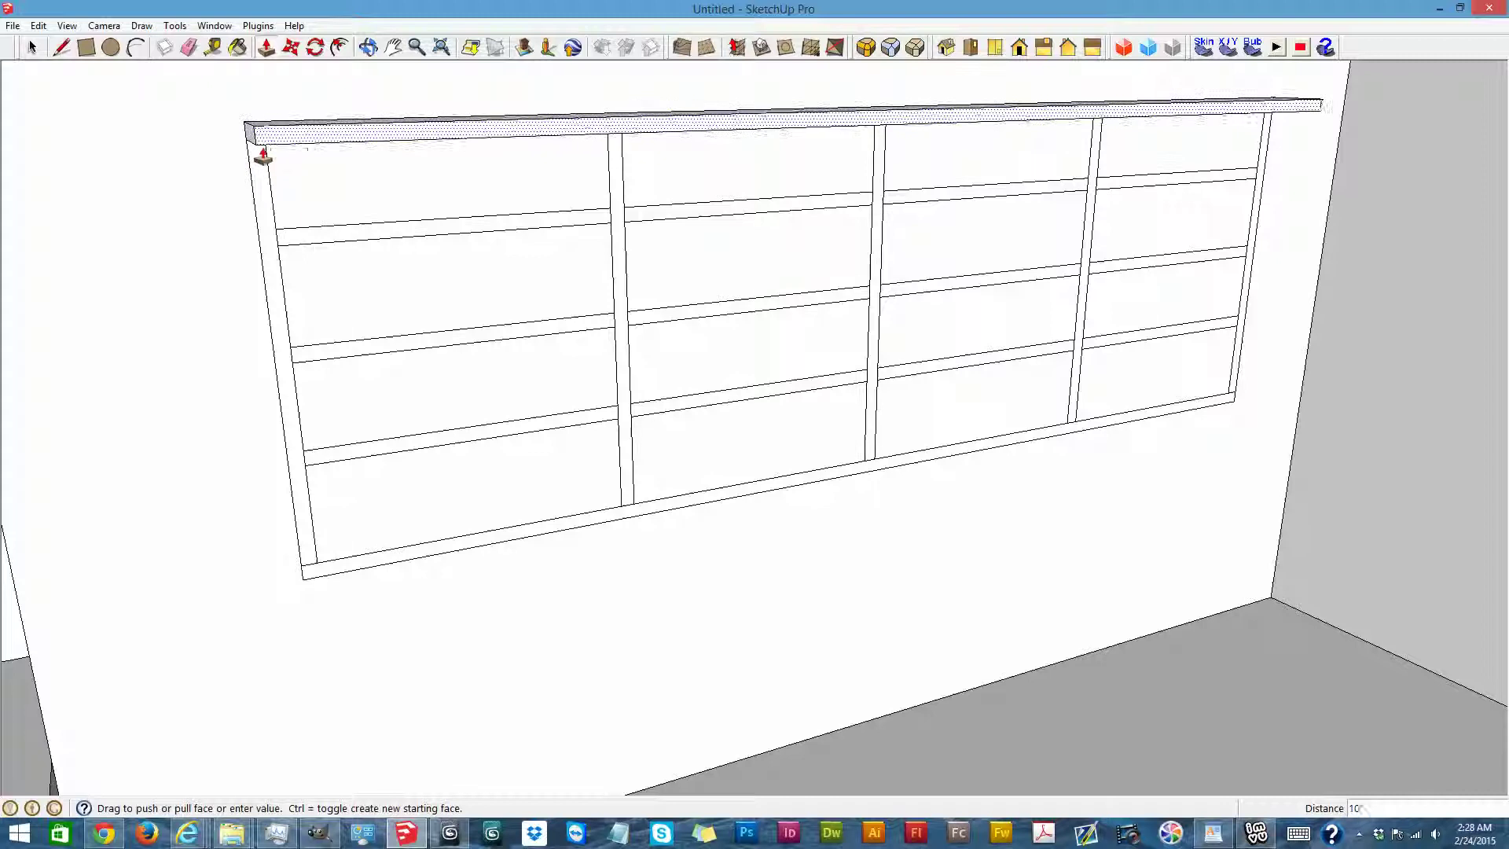
{"action": "type", "text": "11"}
{"action": "key", "text": "Return"}
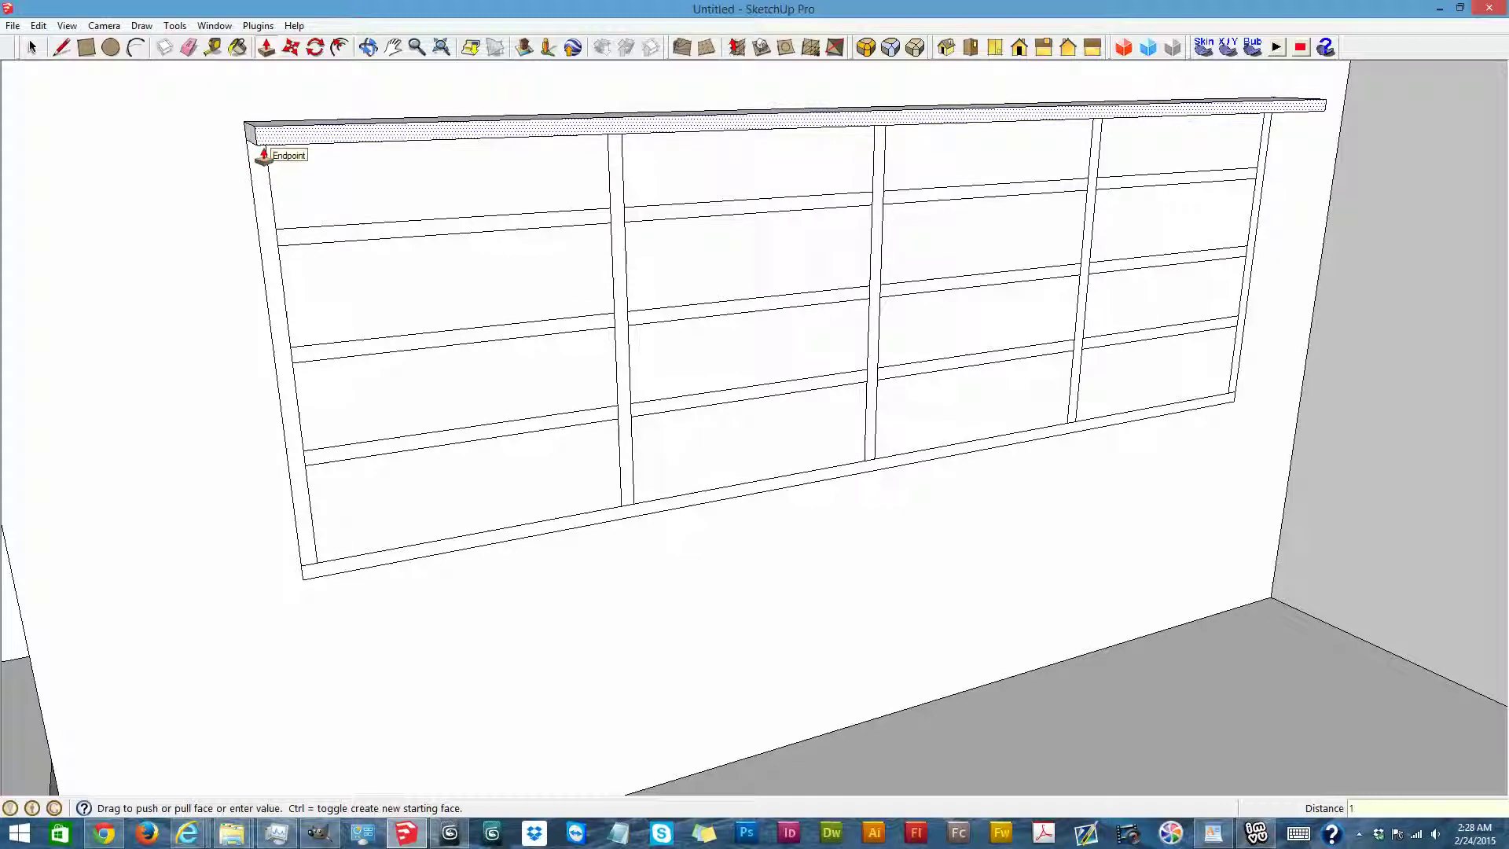
{"action": "key", "text": "Return"}
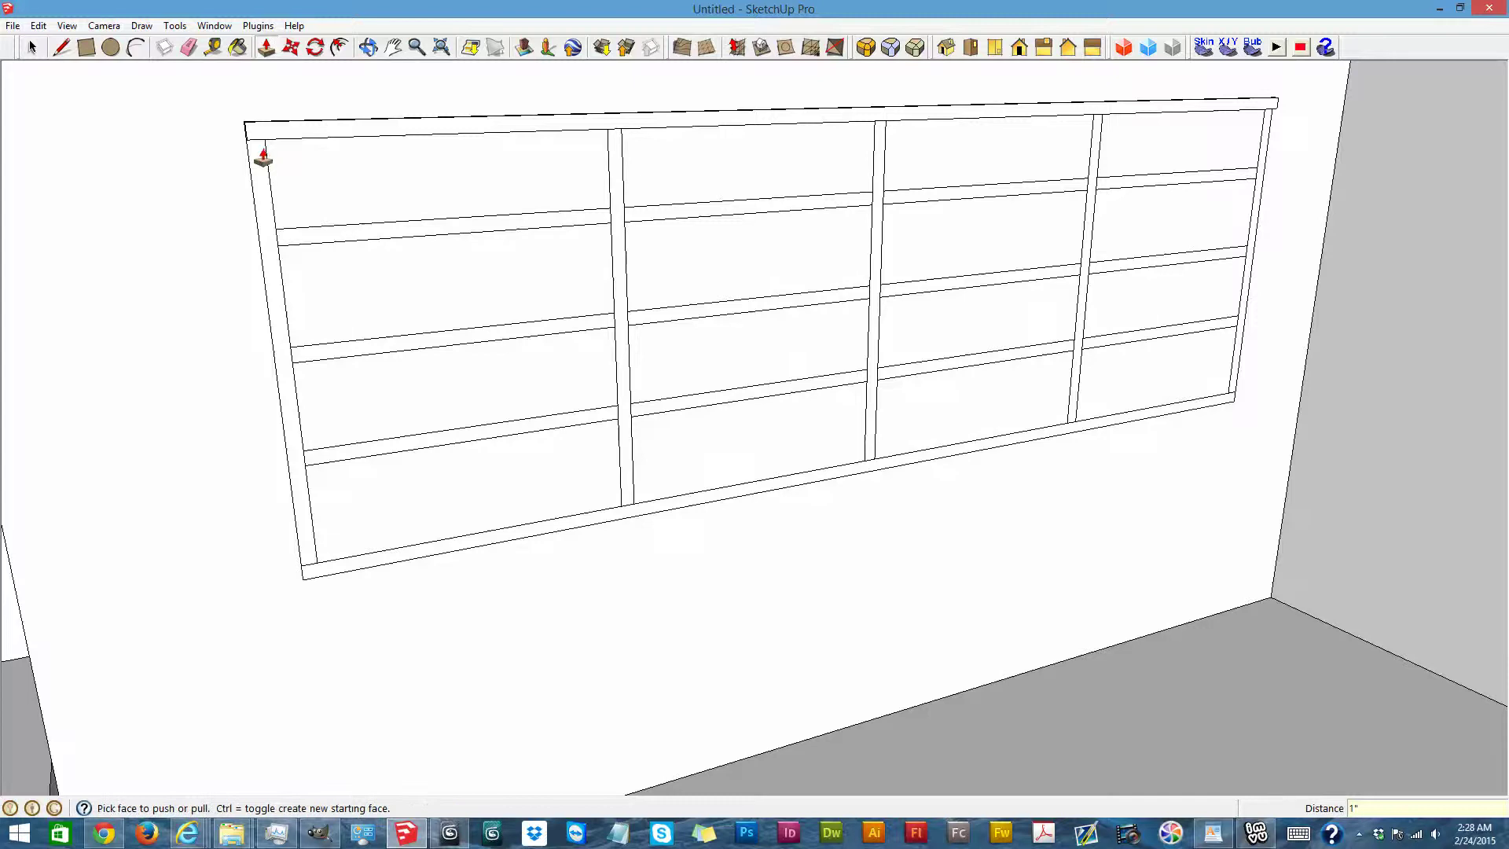
Extend the frame's top strip to a total depth of 2 inches from the wall
{"action": "left_click", "coordinate": [368, 48]}
{"action": "left_click_drag", "start_coordinate": [215, 184], "coordinate": [480, 238]}
{"action": "left_click", "coordinate": [265, 47]}
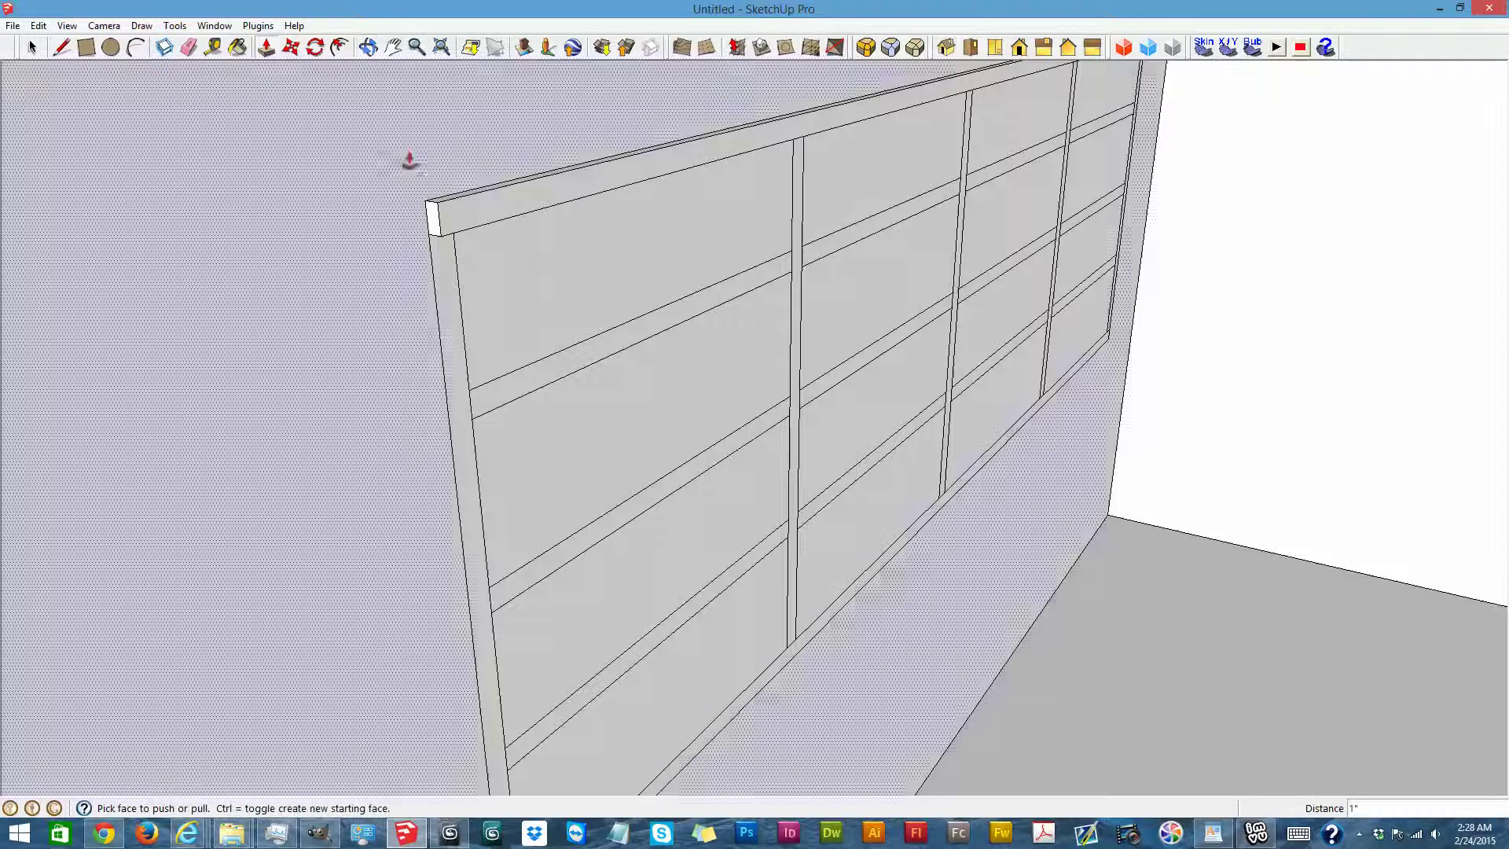
{"action": "left_click", "coordinate": [456, 230]}
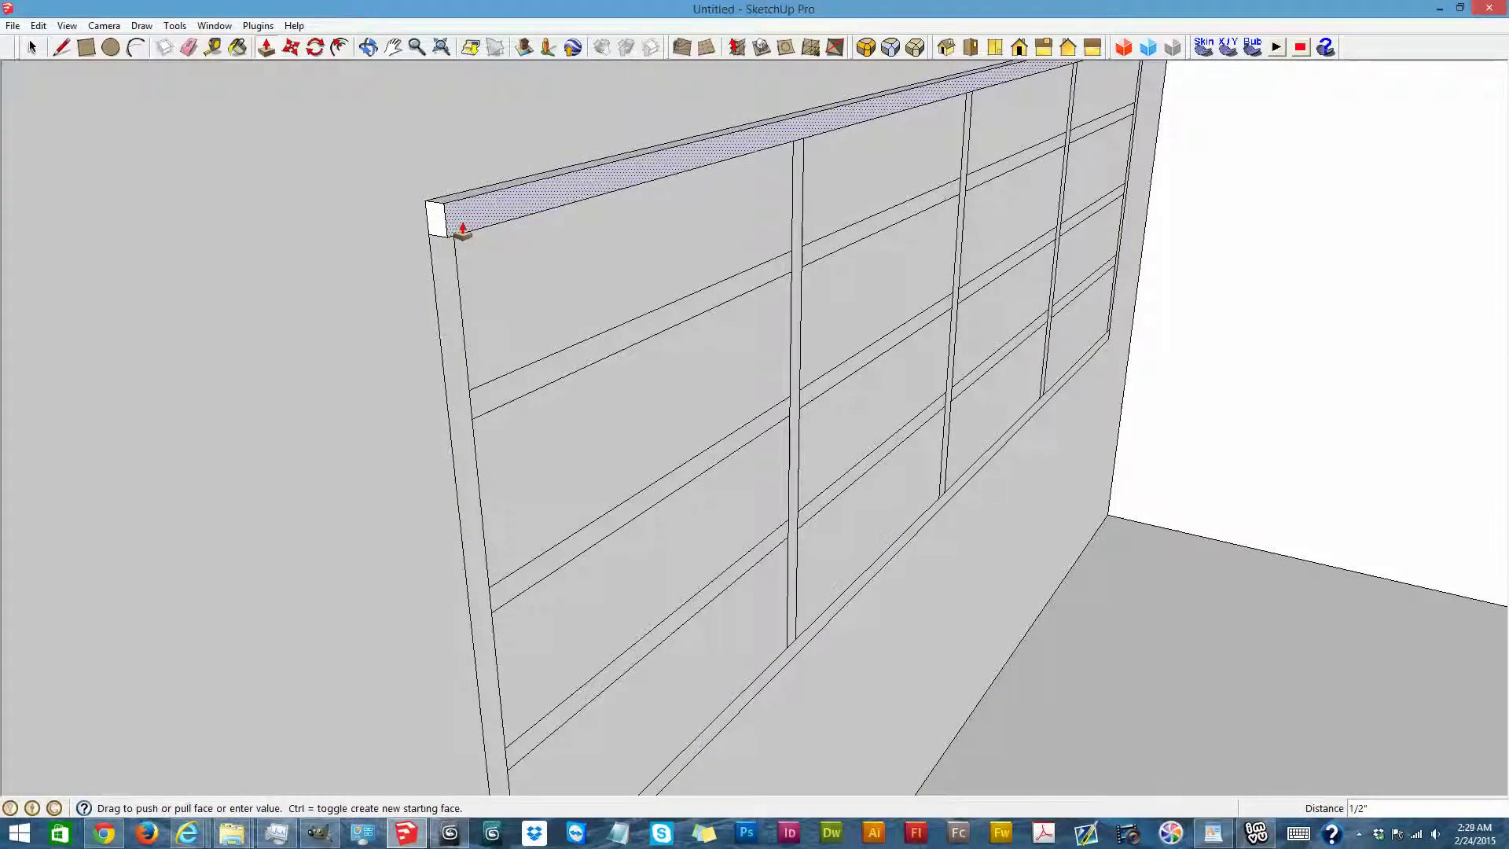
{"action": "type", "text": "2"}
{"action": "key", "text": "Return"}
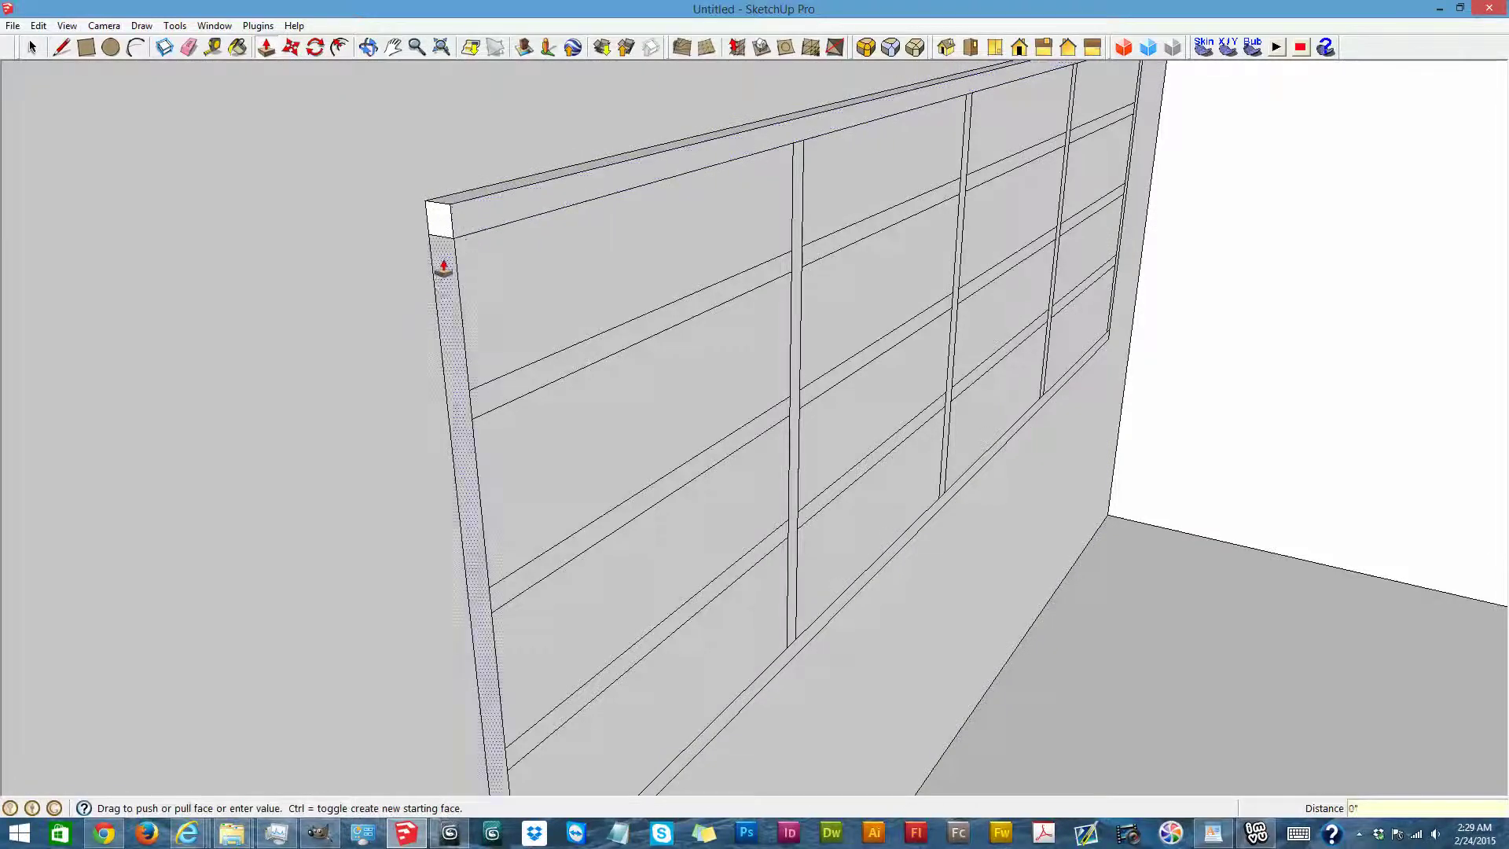
Pull the frame's left side strip and the first column's upper horizontal bar out flush with the top strip
{"action": "left_click", "coordinate": [441, 266]}
{"action": "left_click", "coordinate": [458, 232]}
{"action": "left_click", "coordinate": [506, 394]}
{"action": "left_click", "coordinate": [474, 411]}
Pull the first column's middle and lowest horizontal bars out 2 inches, flush with the left side strip
{"action": "left_click", "coordinate": [524, 580]}
{"action": "left_click", "coordinate": [522, 623]}
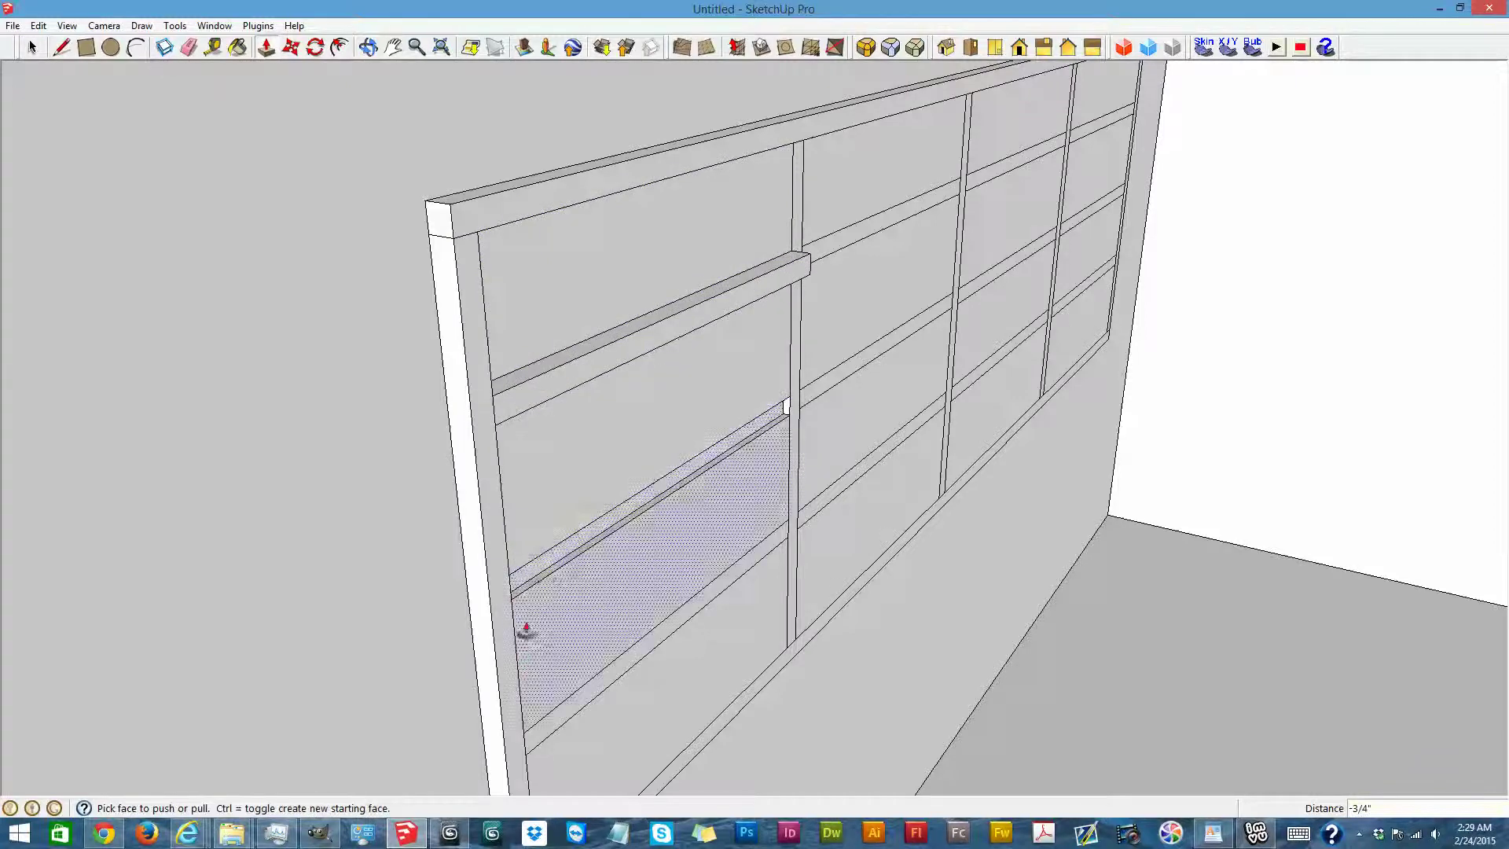
{"action": "left_click", "coordinate": [531, 586]}
{"action": "left_click", "coordinate": [515, 609]}
{"action": "left_click", "coordinate": [552, 766]}
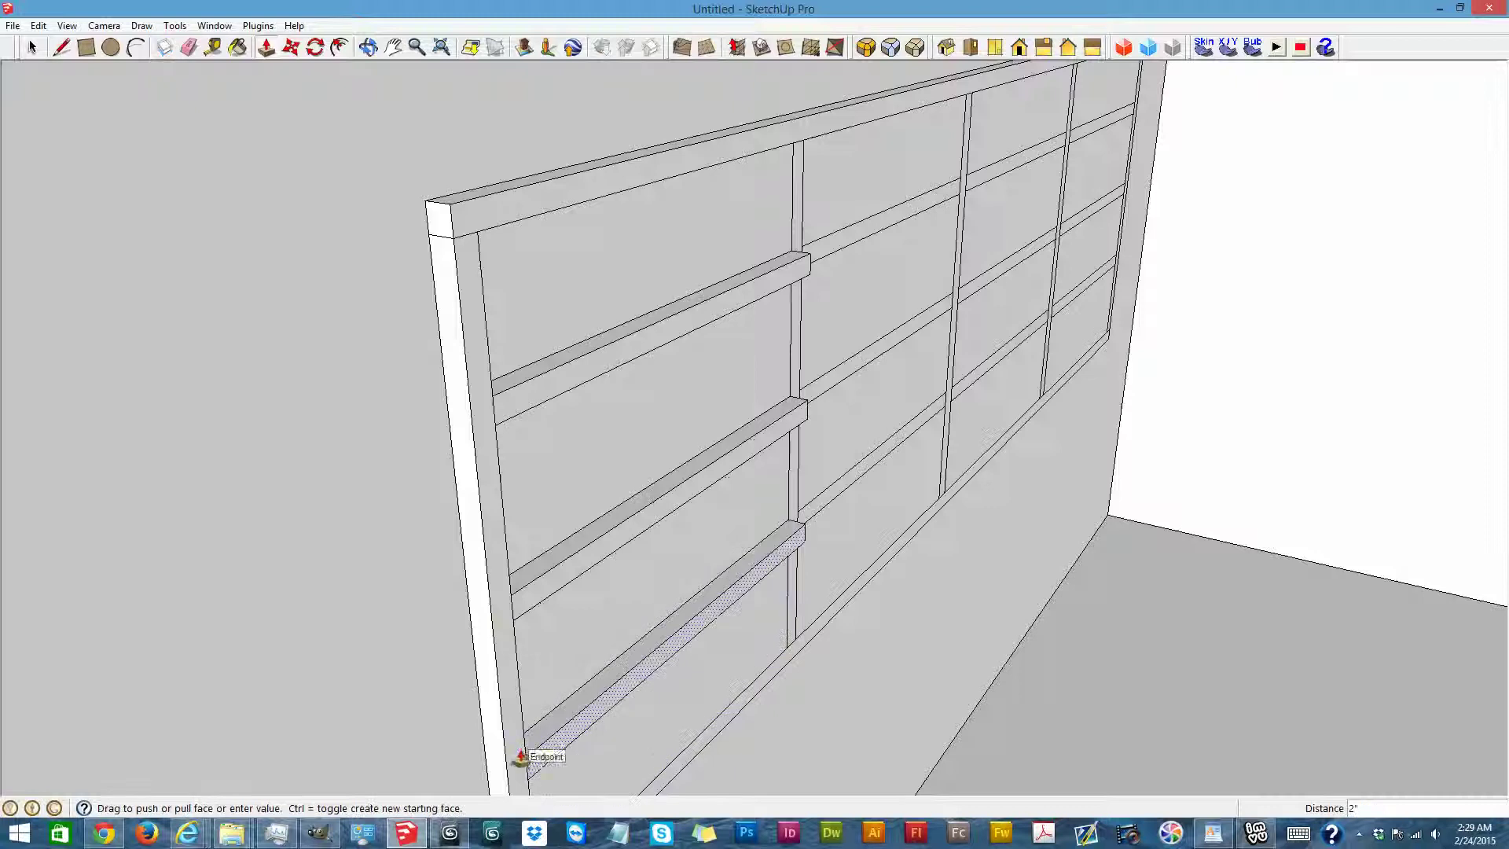
{"action": "left_click", "coordinate": [521, 759]}
Pull the leftmost inner vertical bar and the second column's upper horizontal bar out 2 inches, flush with the extruded bars
{"action": "scroll", "coordinate": [520, 759], "scroll_direction": "down", "scroll_amount": 3}
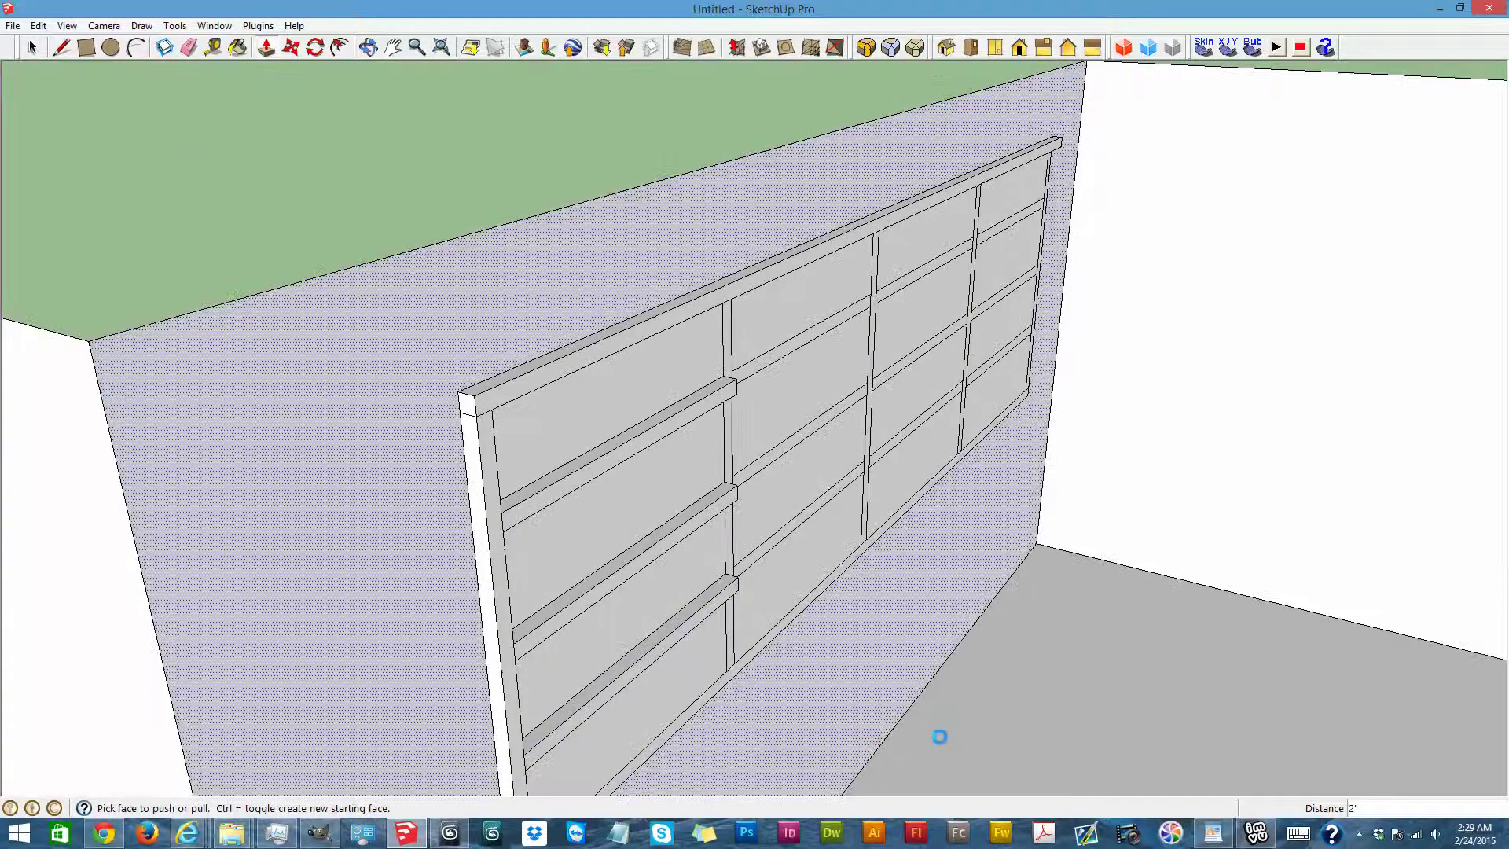
{"action": "scroll", "coordinate": [932, 740], "scroll_direction": "up", "scroll_amount": 2}
{"action": "left_click", "coordinate": [369, 48]}
{"action": "left_click_drag", "start_coordinate": [904, 478], "coordinate": [372, 397]}
{"action": "key", "text": "p"}
{"action": "left_click", "coordinate": [541, 243]}
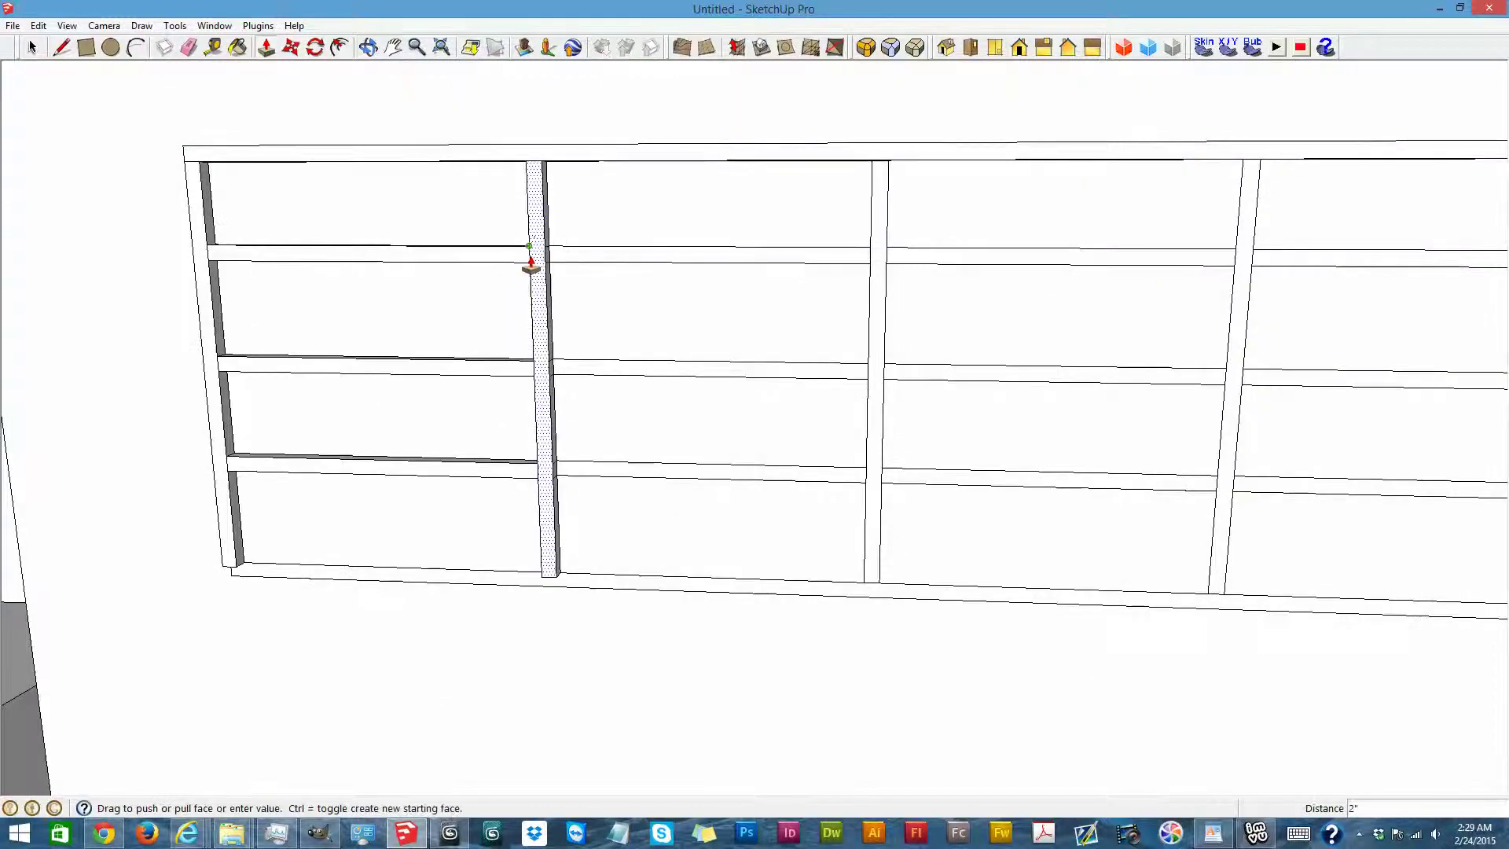
{"action": "left_click", "coordinate": [529, 263]}
{"action": "left_click", "coordinate": [562, 261]}
{"action": "left_click", "coordinate": [541, 266]}
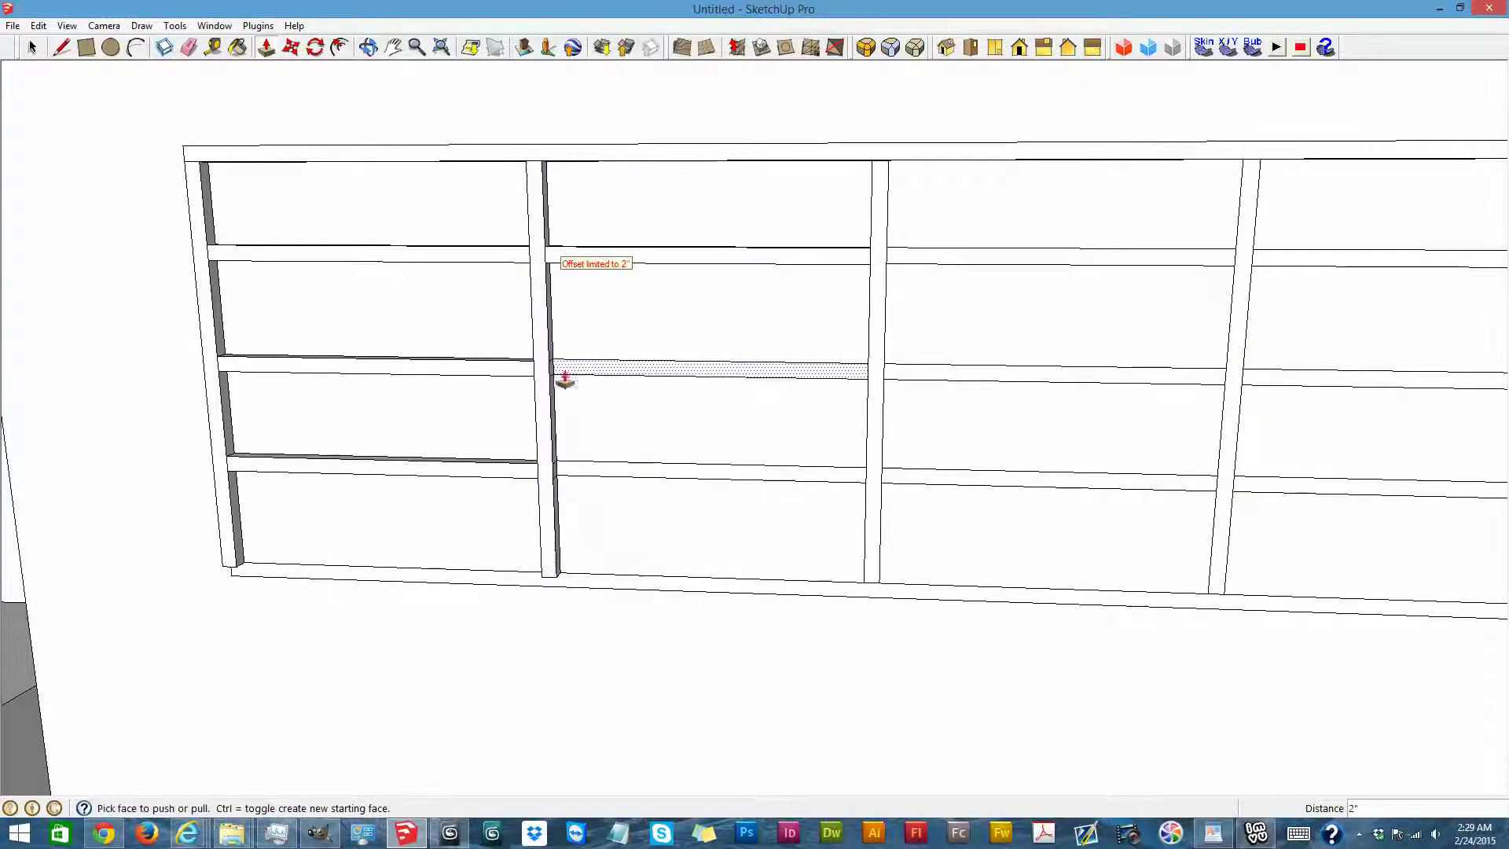
Pull the second column's middle and lowest horizontal bars and the frame's bottom strip out 2 inches, flush with the extruded bars
{"action": "double_click", "coordinate": [549, 374]}
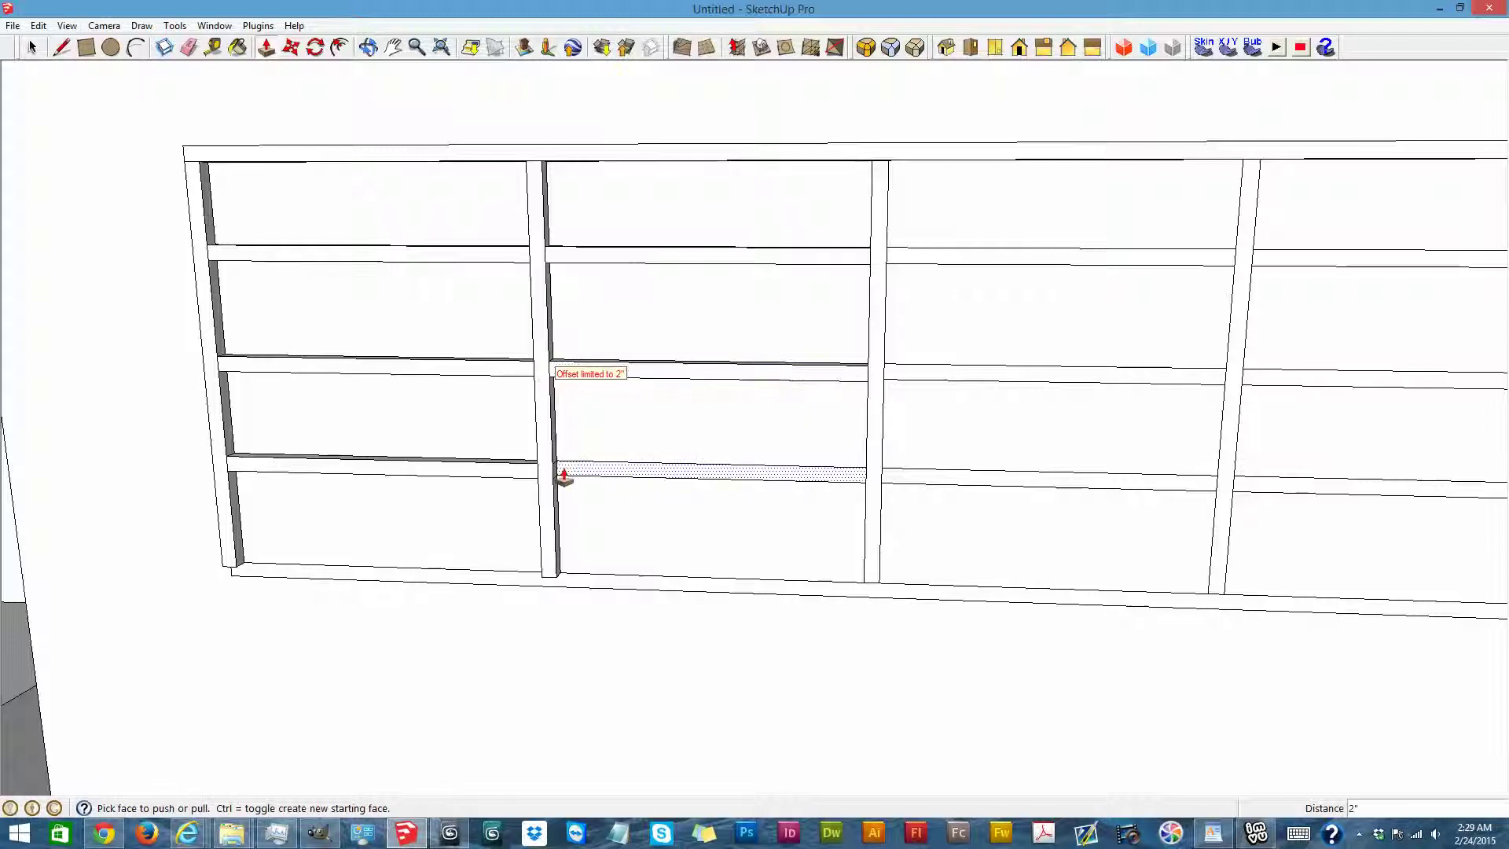
{"action": "left_click", "coordinate": [564, 475]}
{"action": "left_click", "coordinate": [549, 481]}
{"action": "left_click", "coordinate": [549, 584]}
{"action": "left_click", "coordinate": [551, 580]}
Pull the second inner vertical bar and the third column's three horizontal bars out 2 inches, flush with the bottom strip
{"action": "left_click", "coordinate": [871, 558]}
{"action": "left_click", "coordinate": [872, 593]}
{"action": "left_click", "coordinate": [893, 488]}
{"action": "left_click", "coordinate": [880, 482]}
{"action": "left_click", "coordinate": [905, 383]}
{"action": "left_click", "coordinate": [879, 355]}
{"action": "left_click", "coordinate": [879, 262]}
{"action": "left_click", "coordinate": [880, 263]}
Pull the third inner vertical bar and the fourth column's upper horizontal bar out 2 inches, flush with the extruded bars
{"action": "scroll", "coordinate": [879, 271], "scroll_direction": "down", "scroll_amount": 5}
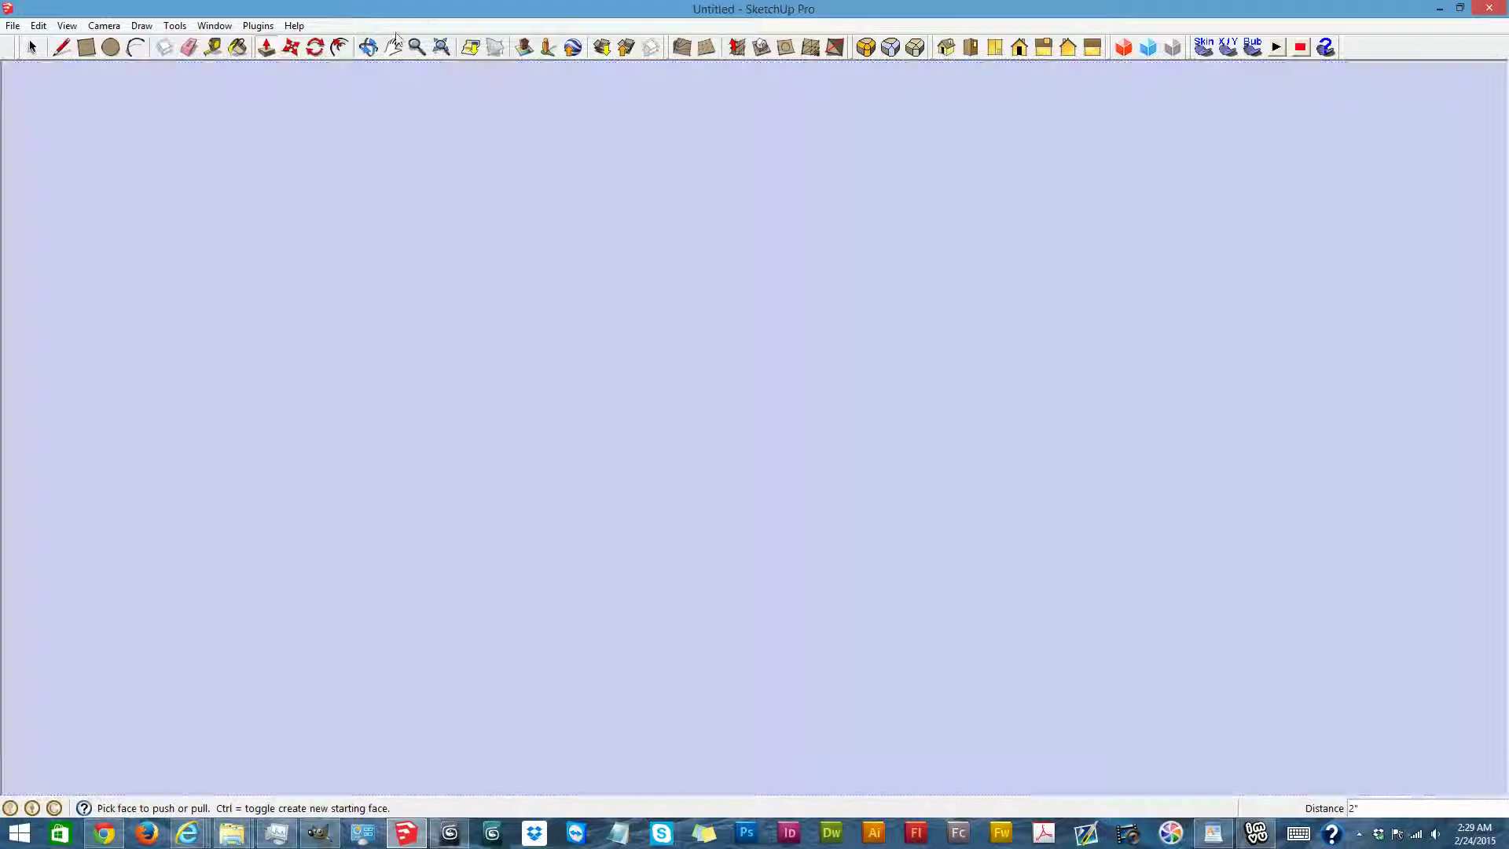
{"action": "left_click", "coordinate": [441, 48]}
{"action": "left_click", "coordinate": [368, 48]}
{"action": "left_click_drag", "start_coordinate": [586, 377], "coordinate": [712, 332]}
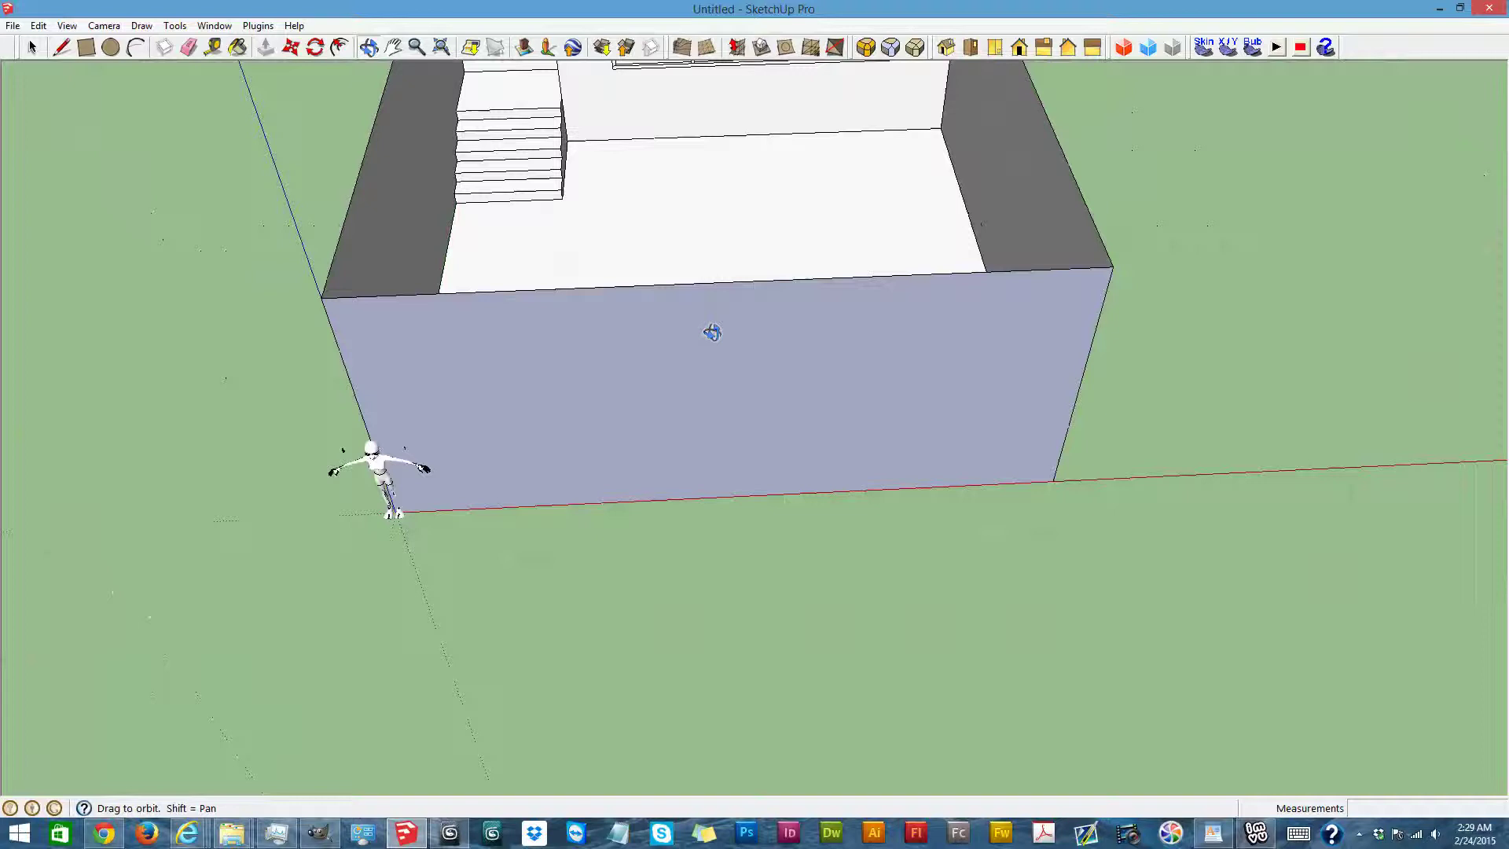
{"action": "scroll", "coordinate": [711, 329], "scroll_direction": "down", "scroll_amount": 8}
{"action": "scroll", "coordinate": [818, 67], "scroll_direction": "up", "scroll_amount": 2}
{"action": "scroll", "coordinate": [734, 263], "scroll_direction": "up", "scroll_amount": 5}
{"action": "scroll", "coordinate": [735, 319], "scroll_direction": "up", "scroll_amount": 3}
{"action": "scroll", "coordinate": [728, 469], "scroll_direction": "up", "scroll_amount": 2}
{"action": "scroll", "coordinate": [779, 327], "scroll_direction": "up", "scroll_amount": 2}
{"action": "scroll", "coordinate": [730, 573], "scroll_direction": "up", "scroll_amount": 2}
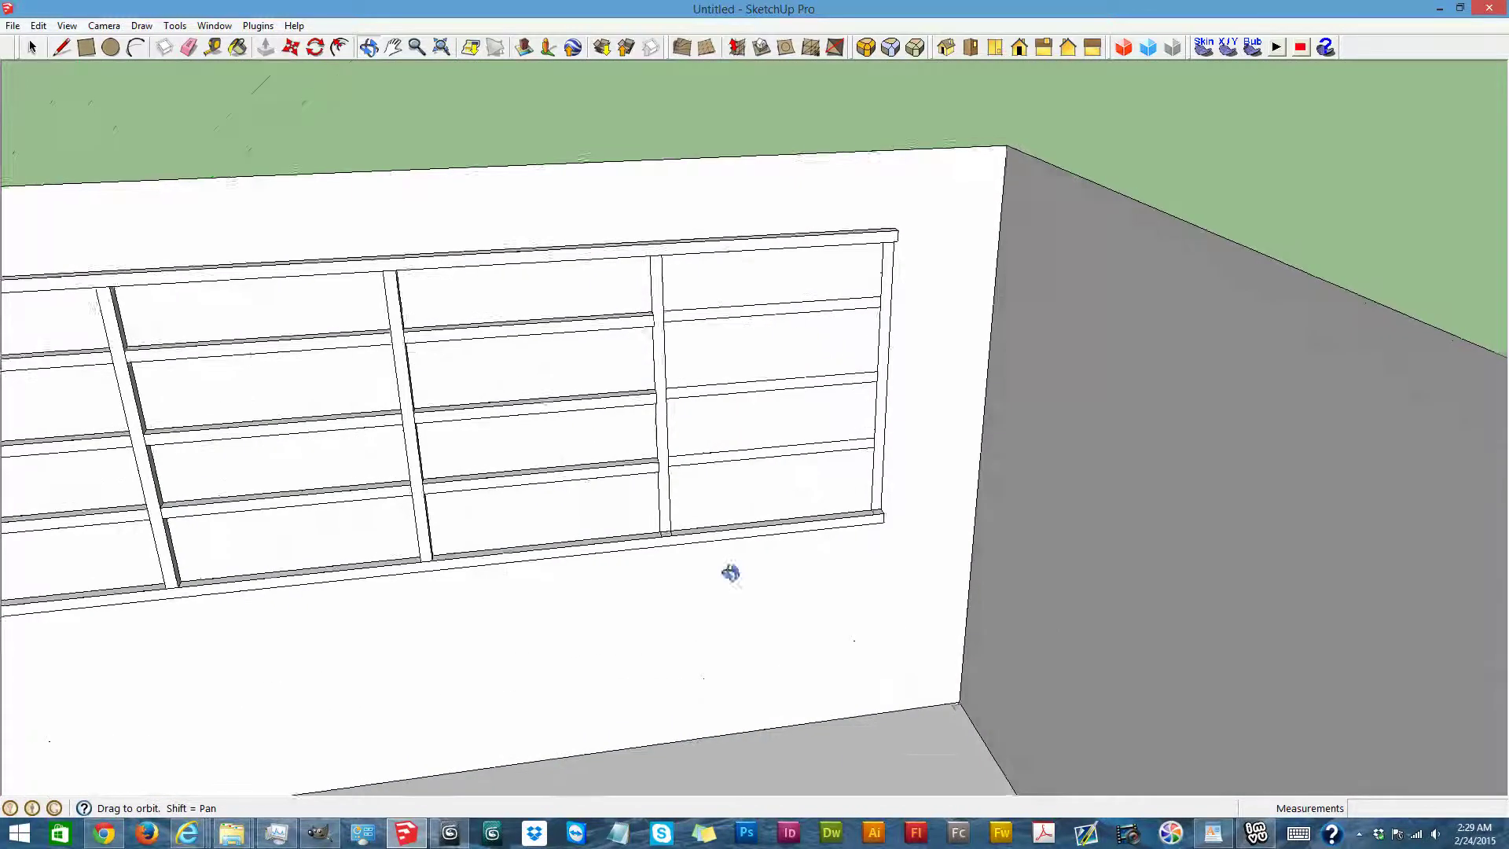
{"action": "scroll", "coordinate": [731, 573], "scroll_direction": "up", "scroll_amount": 2}
{"action": "key", "text": "p"}
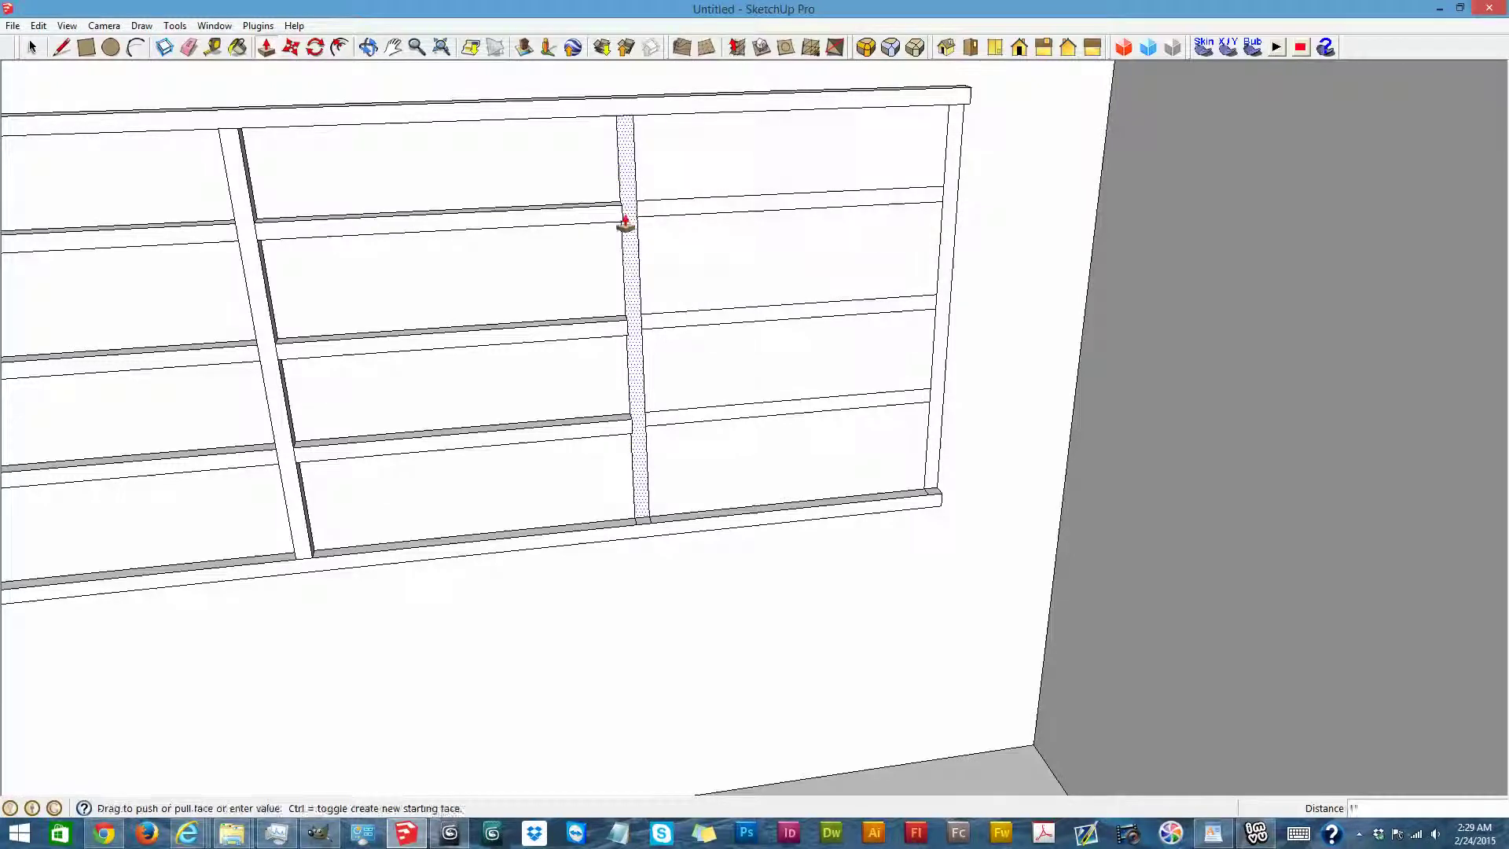
{"action": "left_click", "coordinate": [651, 221]}
{"action": "left_click", "coordinate": [634, 226]}
Pull the fourth column's middle and lowest horizontal bars and the frame's right side strip out 2 inches, flush with the grid
{"action": "left_click", "coordinate": [648, 326]}
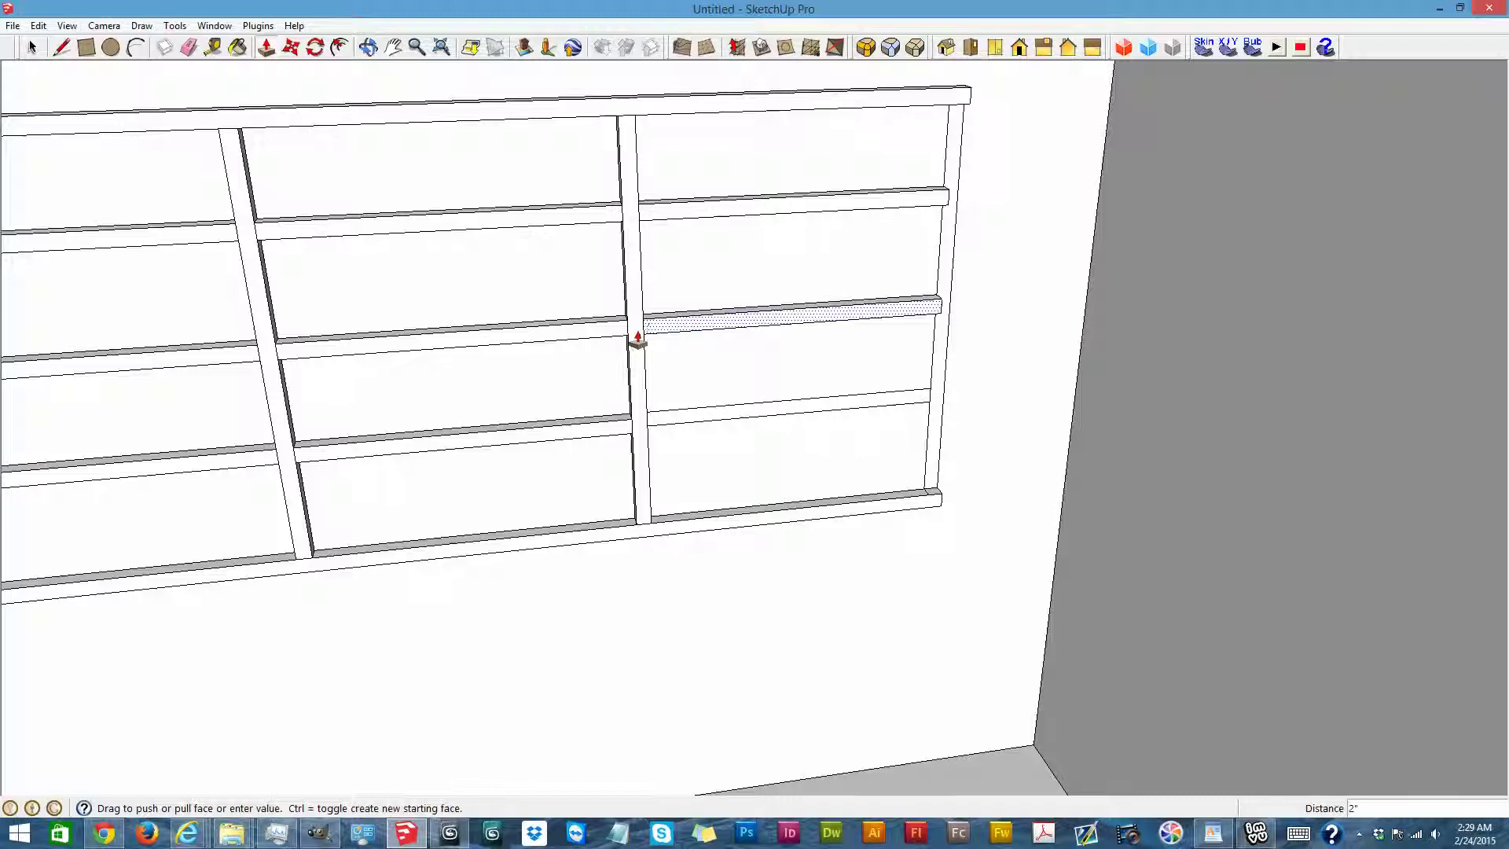
{"action": "left_click", "coordinate": [638, 336]}
{"action": "left_click", "coordinate": [649, 427]}
{"action": "left_click", "coordinate": [643, 429]}
{"action": "left_click", "coordinate": [931, 314]}
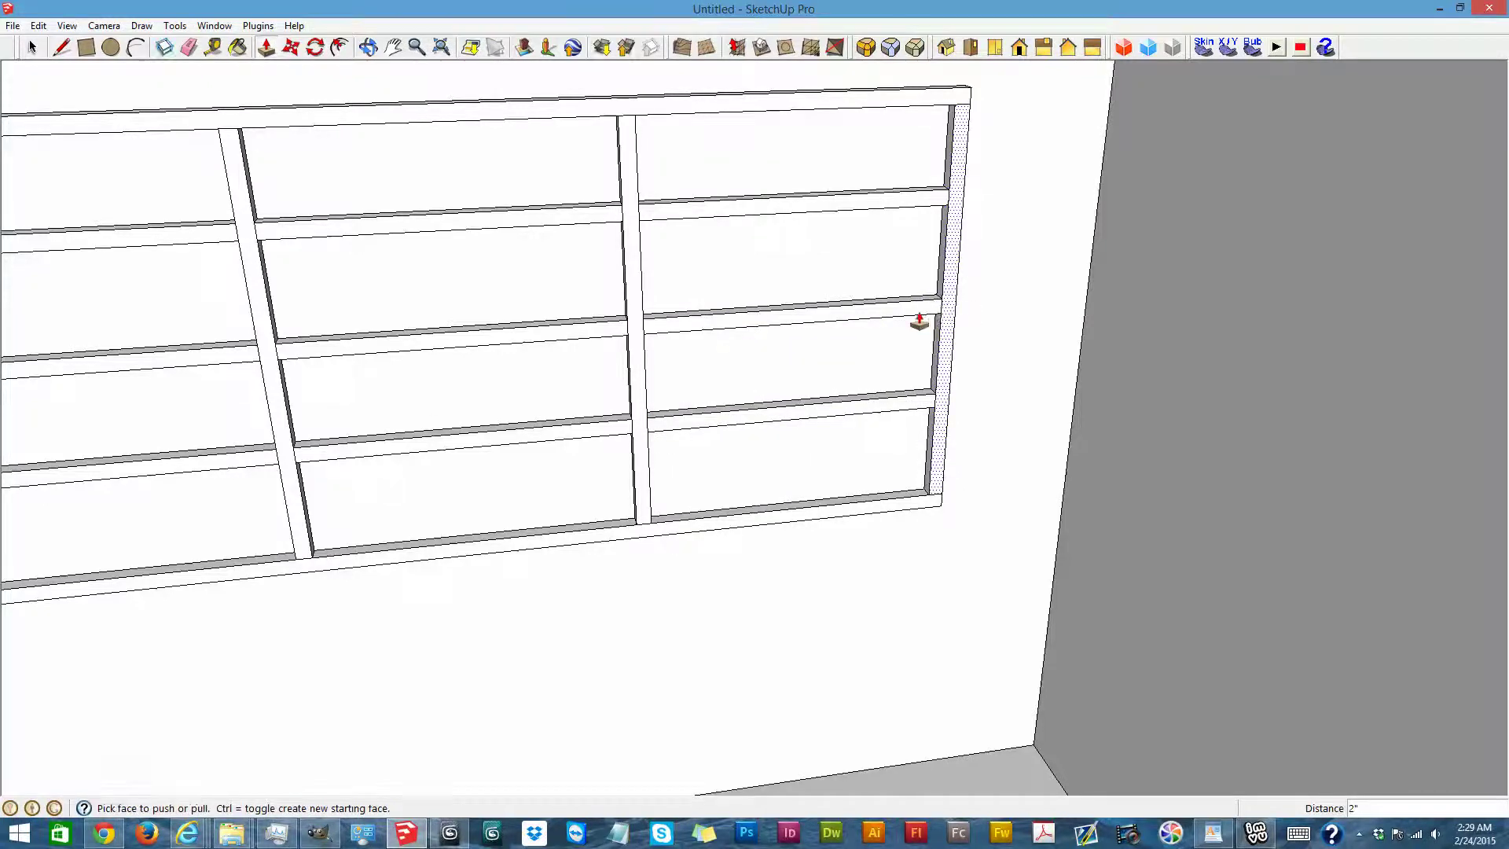
{"action": "left_click", "coordinate": [925, 314]}
Examine the whole window frame on the wall, from an angle and from the front, for bars that are not extruded
{"action": "scroll", "coordinate": [917, 319], "scroll_direction": "down", "scroll_amount": 7}
{"action": "scroll", "coordinate": [712, 267], "scroll_direction": "up", "scroll_amount": 3}
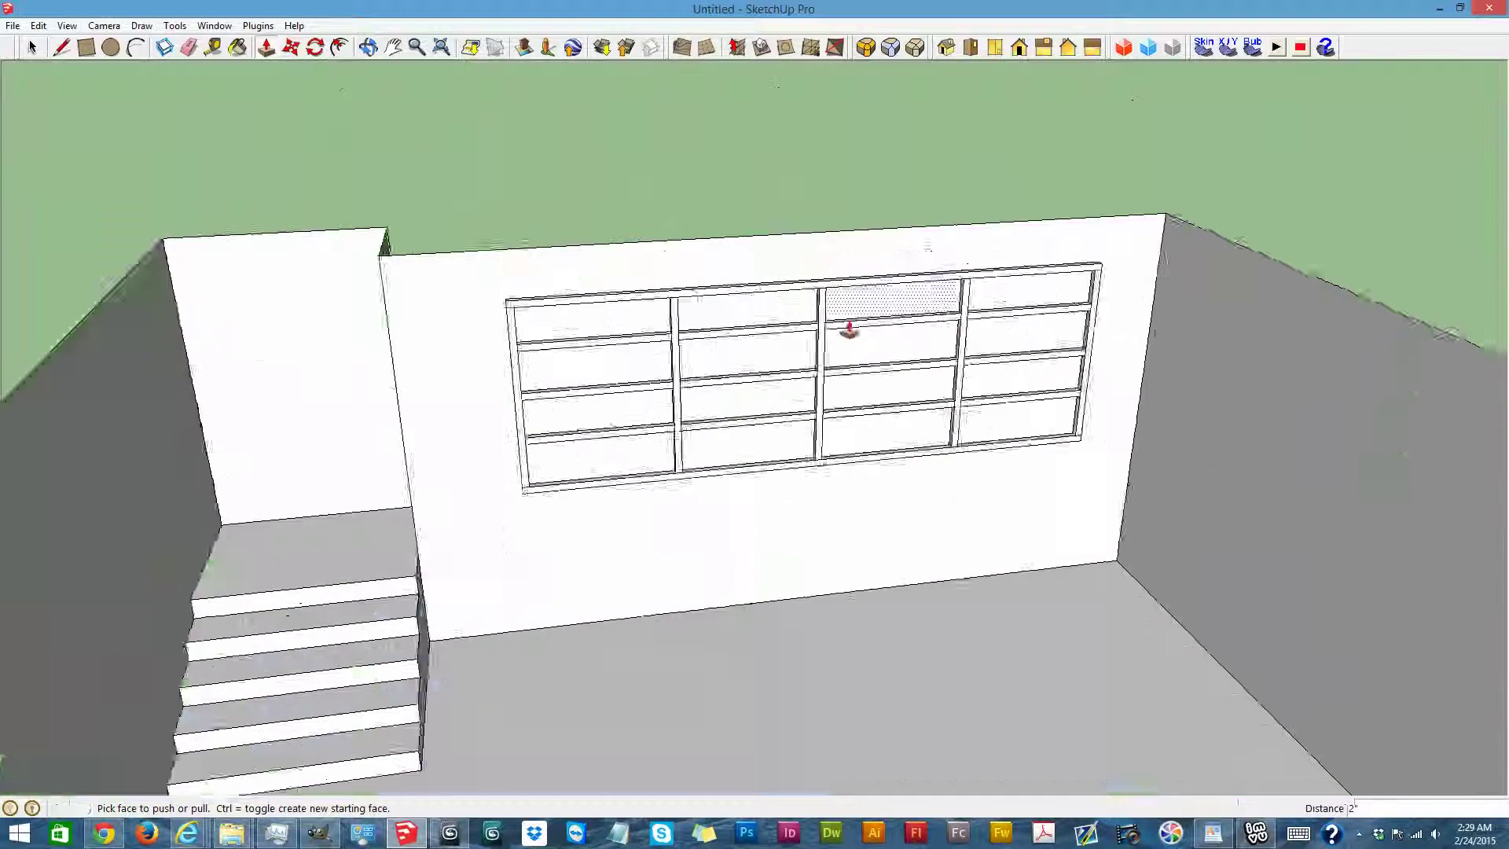
{"action": "scroll", "coordinate": [833, 338], "scroll_direction": "up", "scroll_amount": 3}
{"action": "scroll", "coordinate": [181, 435], "scroll_direction": "down", "scroll_amount": 2}
{"action": "scroll", "coordinate": [118, 441], "scroll_direction": "up", "scroll_amount": 2}
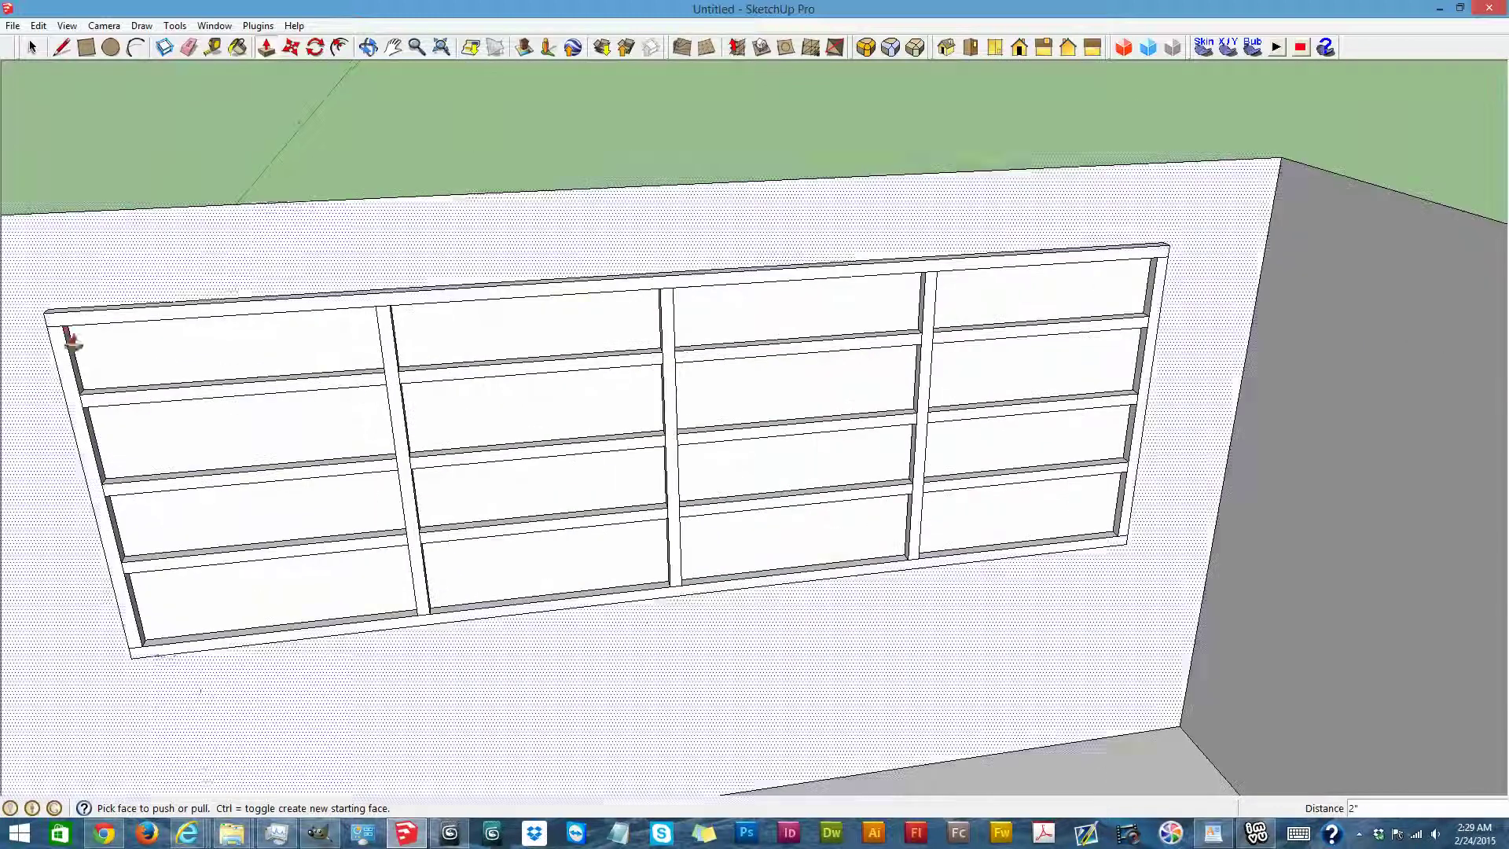
{"action": "left_click", "coordinate": [369, 47]}
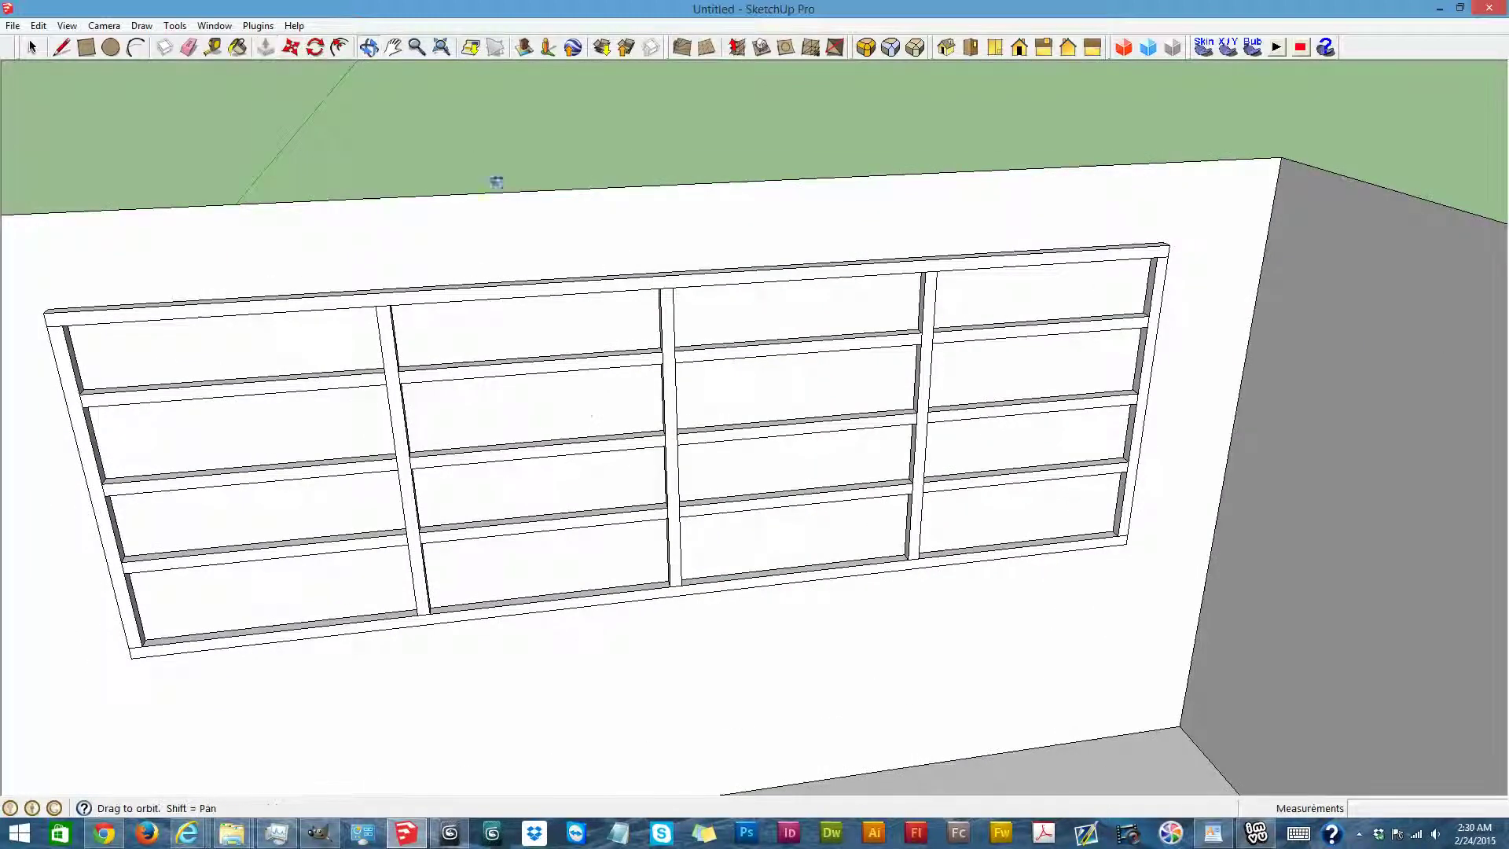
{"action": "left_click_drag", "start_coordinate": [674, 507], "coordinate": [578, 357]}
{"action": "scroll", "coordinate": [74, 482], "scroll_direction": "up", "scroll_amount": 2}
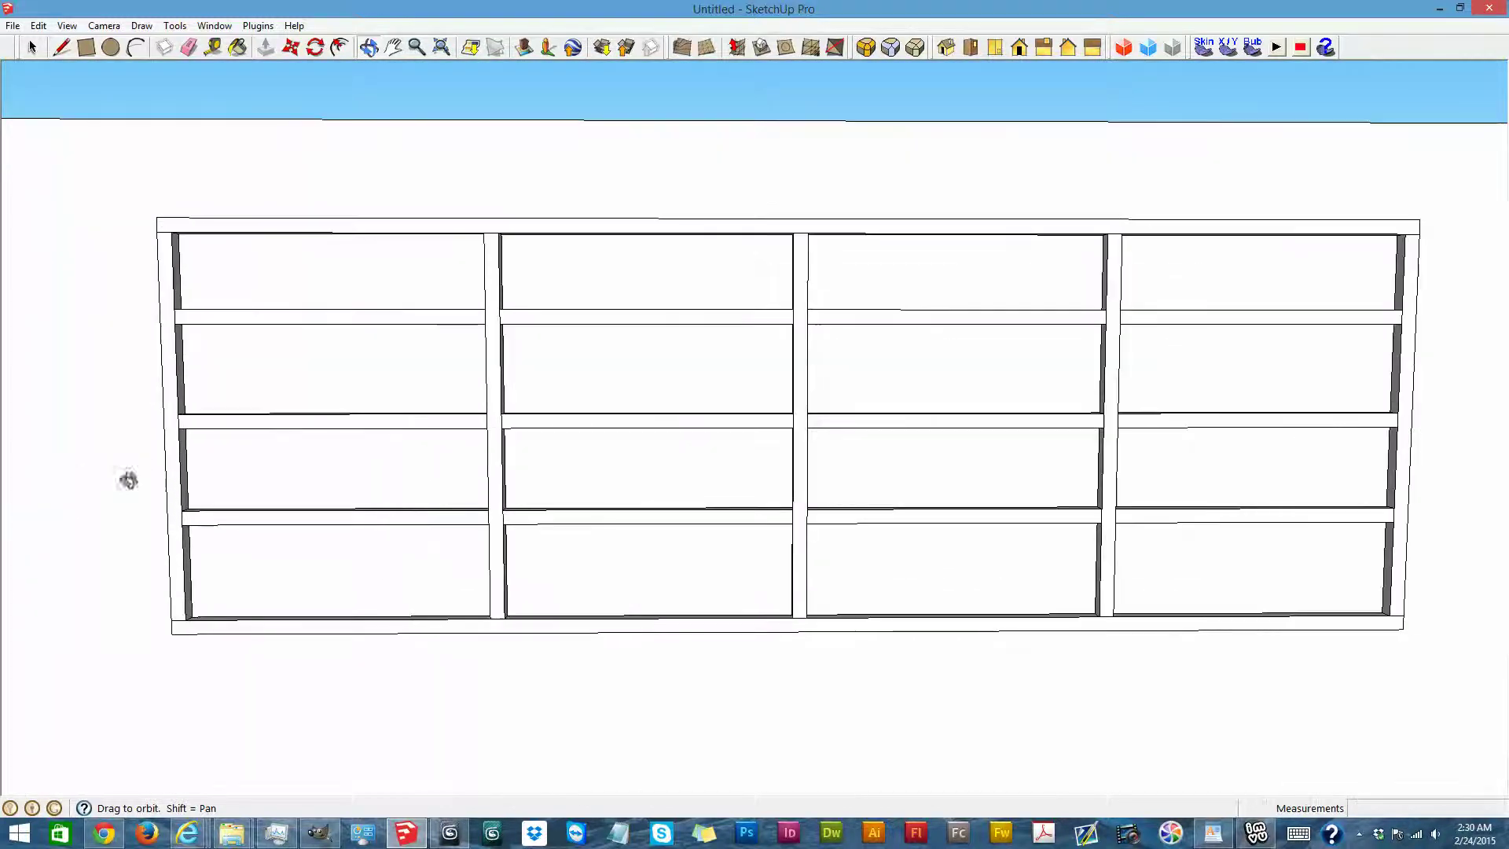
{"action": "scroll", "coordinate": [316, 447], "scroll_direction": "down", "scroll_amount": 2}
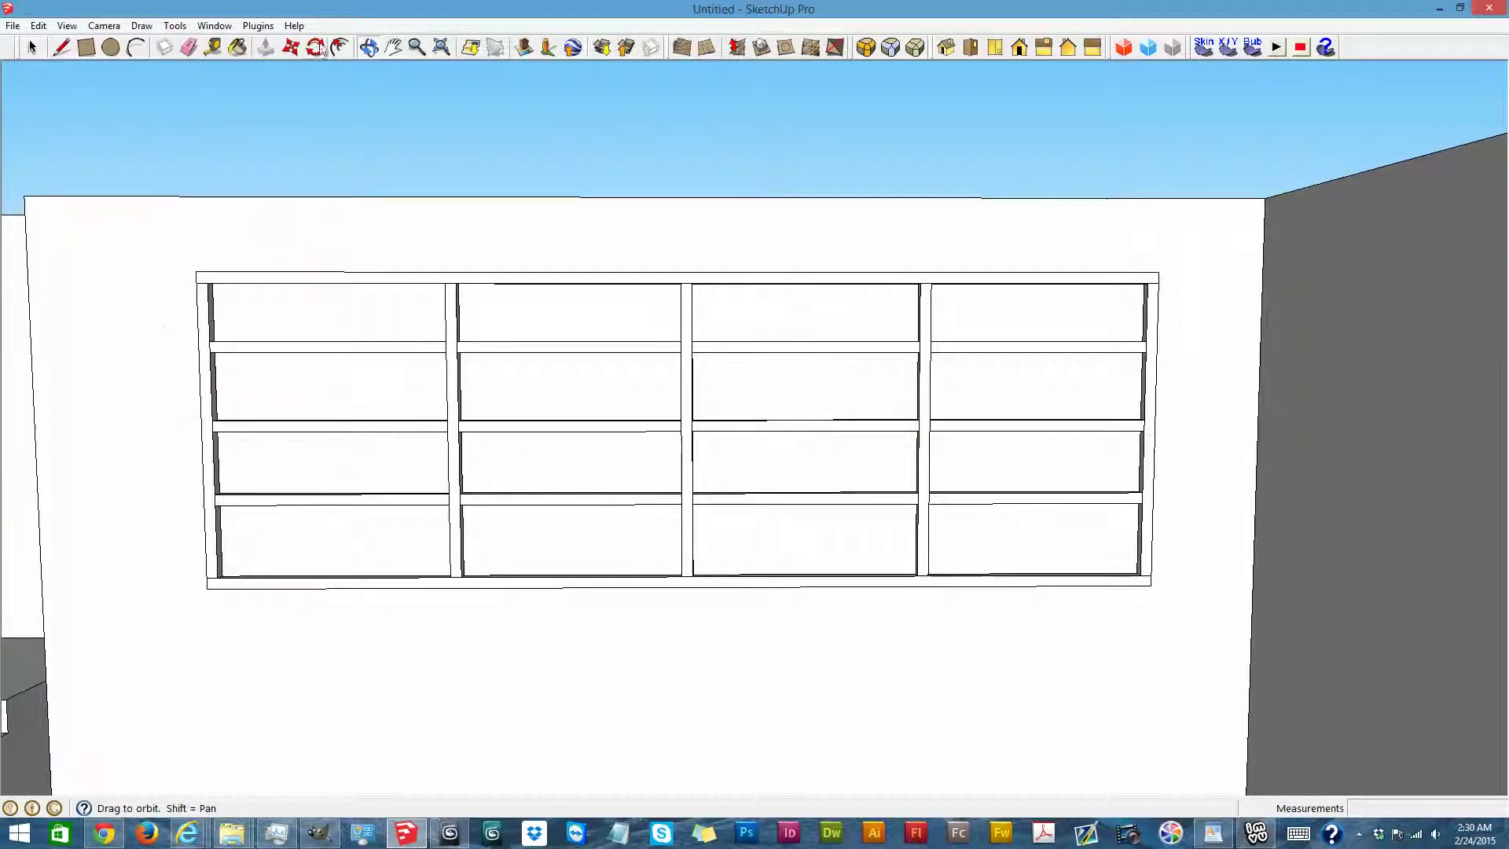
Select the entire window frame with its panes, paint it with material 01 from Krystle's Numbers, and fit the texture to each face
{"action": "left_click", "coordinate": [238, 45]}
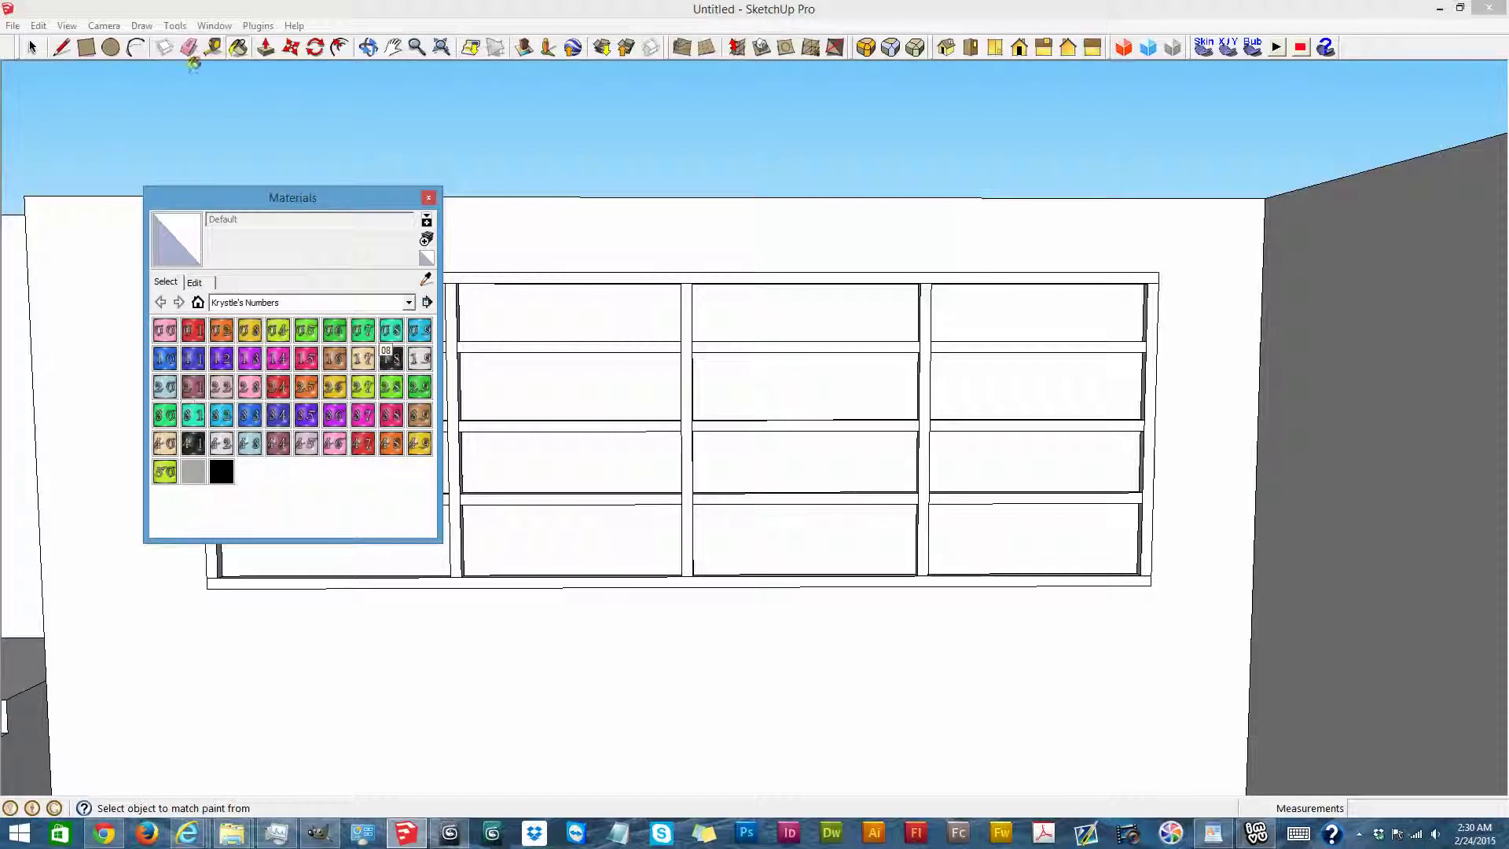
{"action": "left_click", "coordinate": [427, 198]}
{"action": "key", "text": "space"}
{"action": "left_click_drag", "start_coordinate": [143, 243], "coordinate": [1208, 613]}
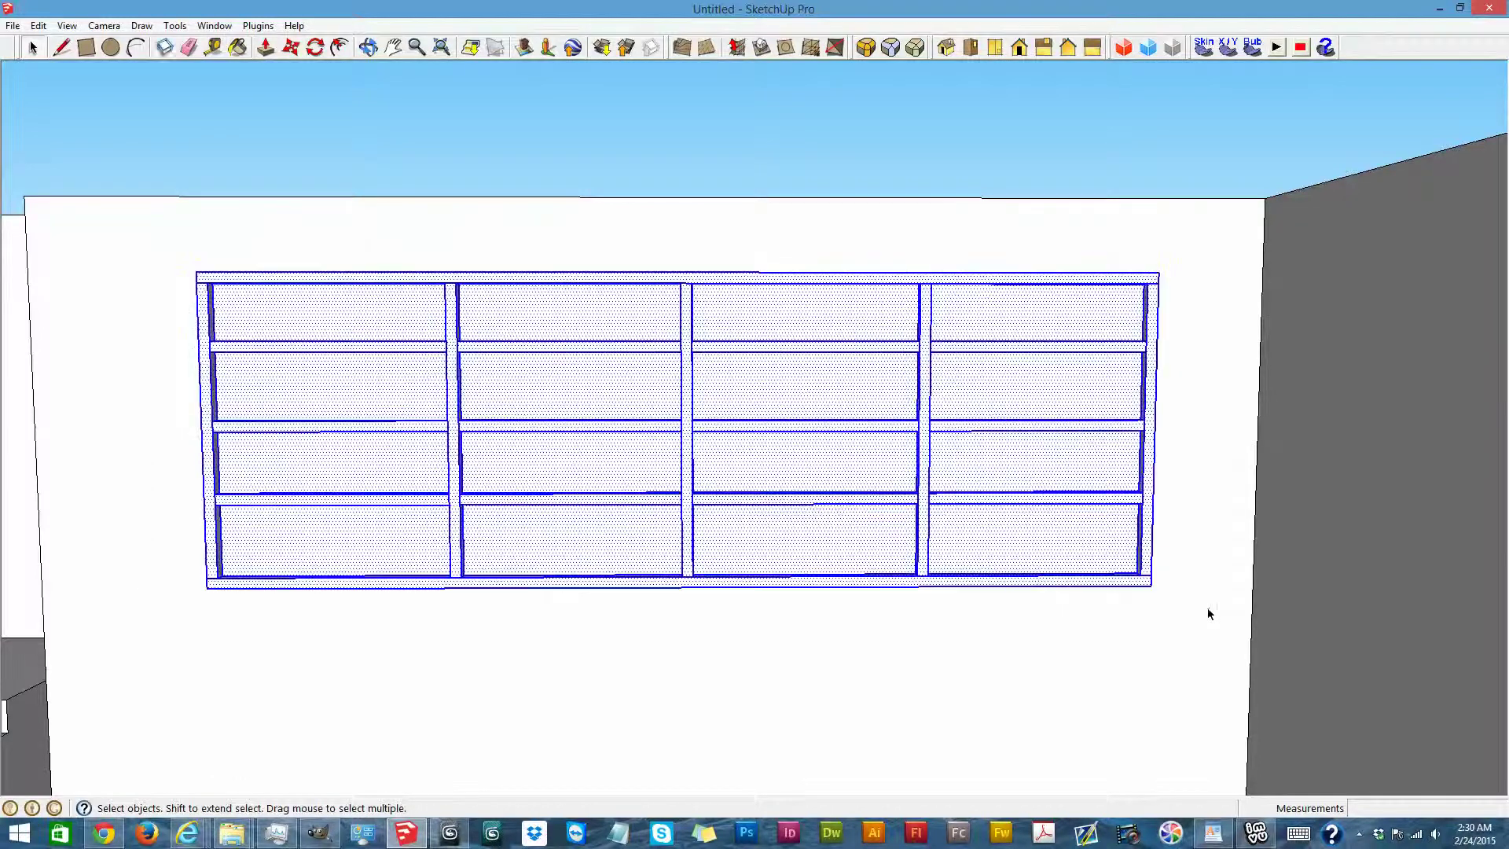
{"action": "left_click", "coordinate": [238, 49]}
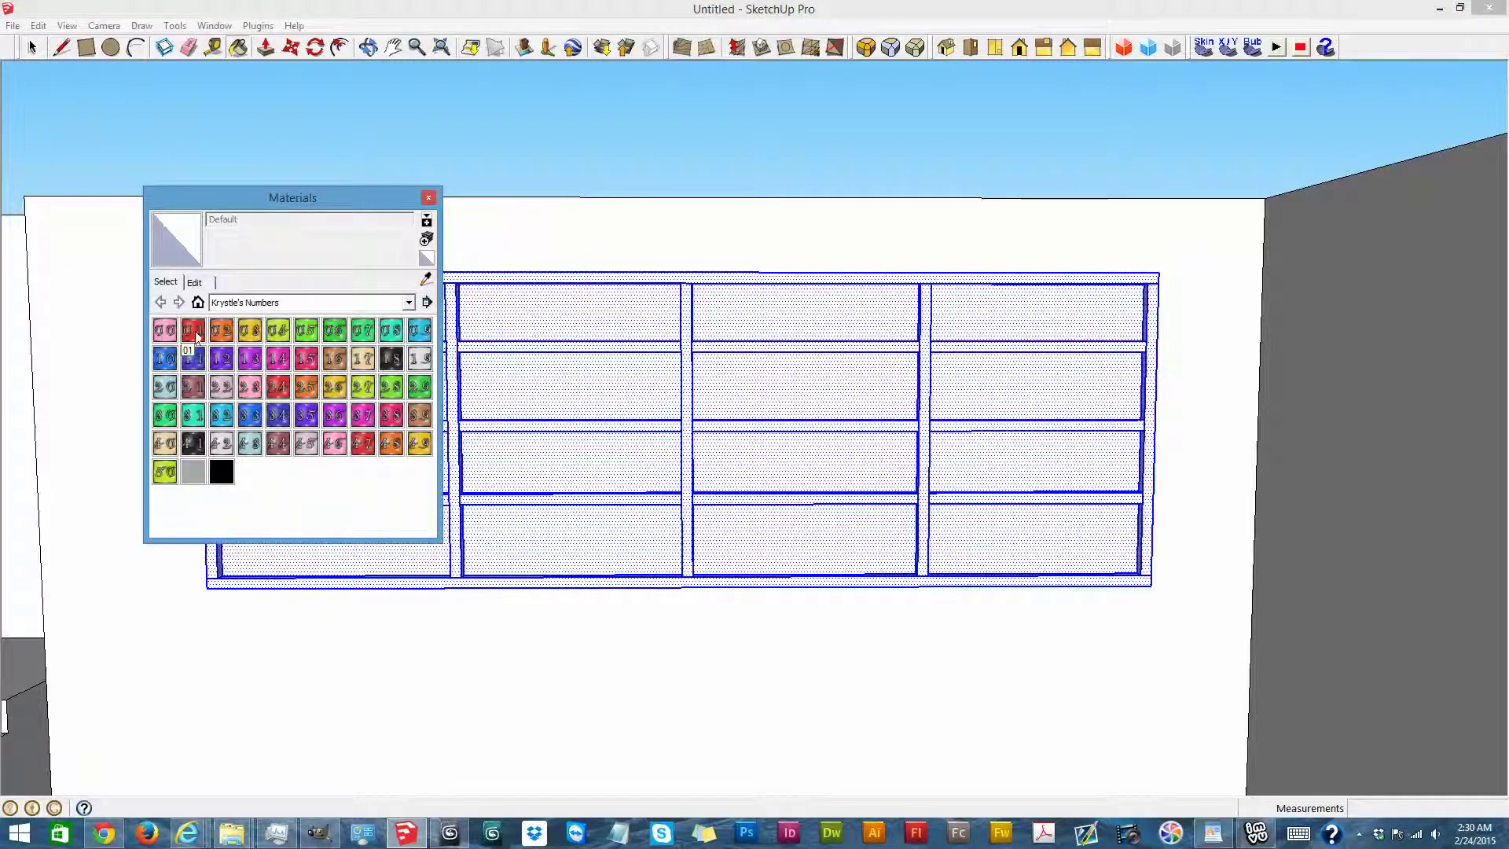
{"action": "left_click", "coordinate": [194, 331]}
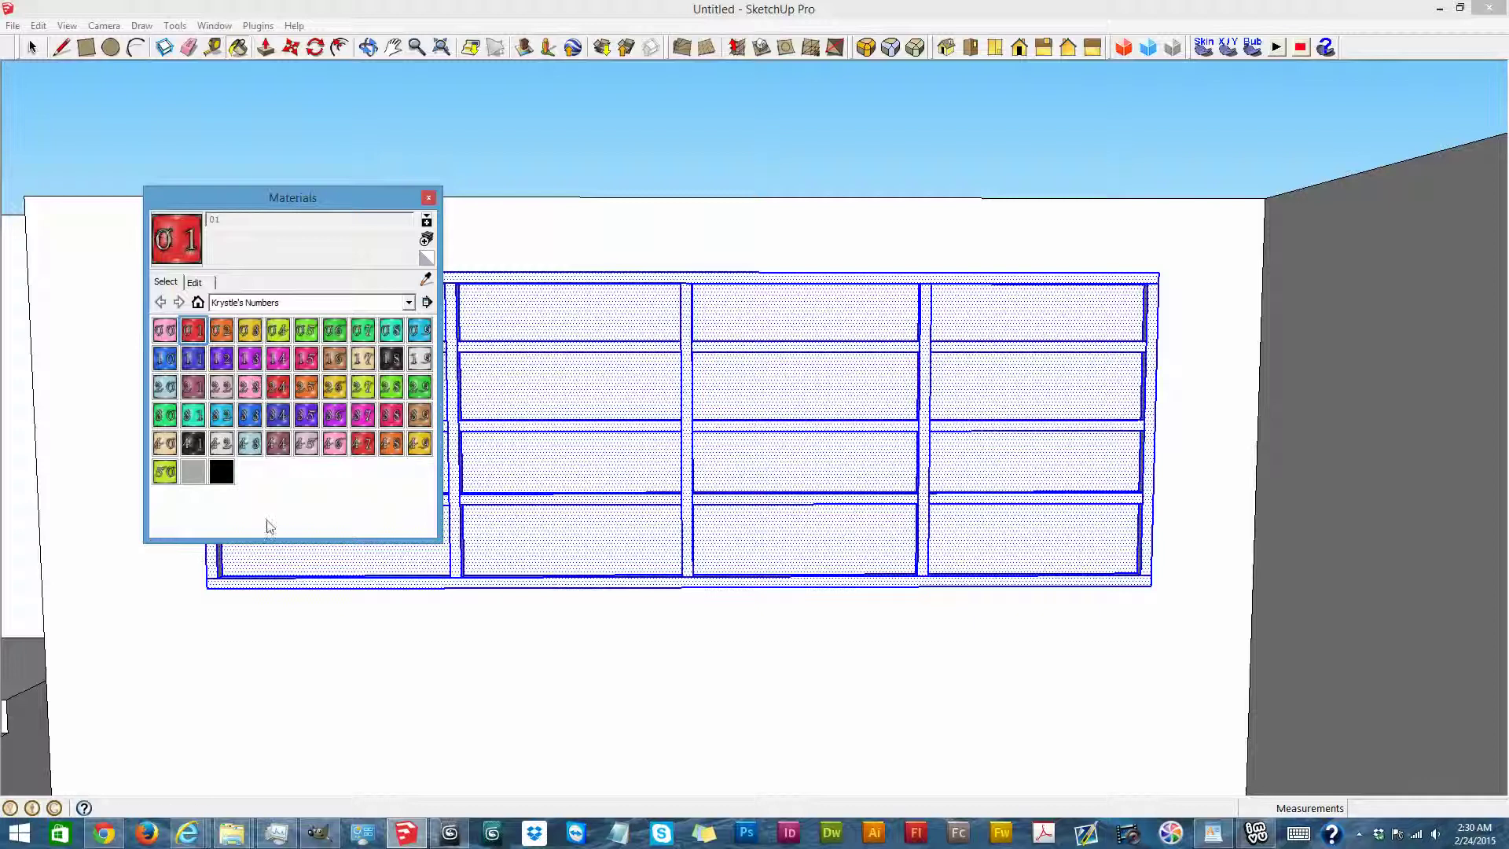
{"action": "left_click", "coordinate": [214, 560]}
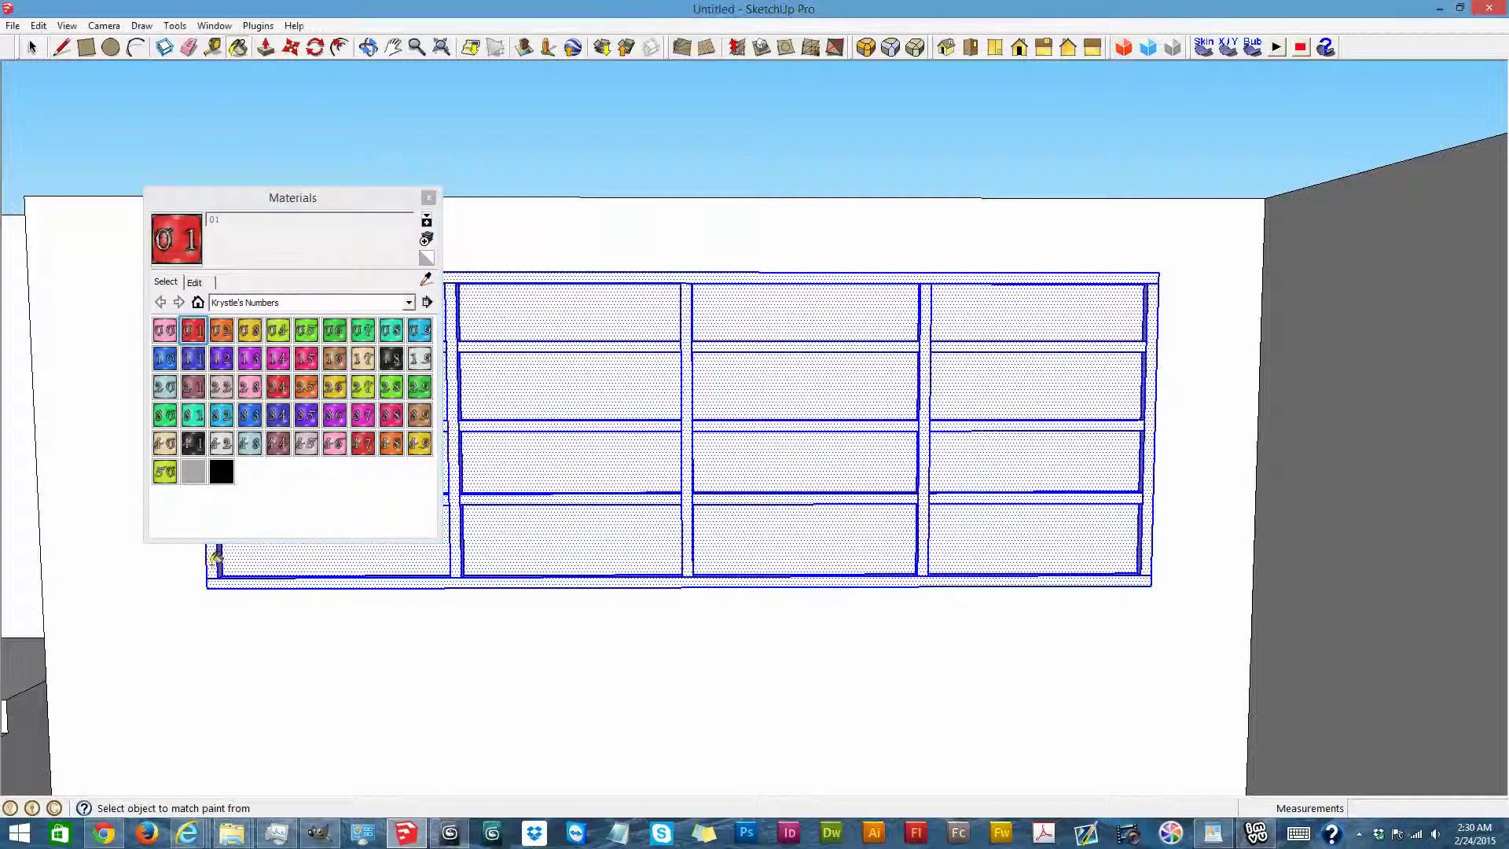
{"action": "left_click", "coordinate": [429, 198]}
{"action": "key", "text": "alt+q"}
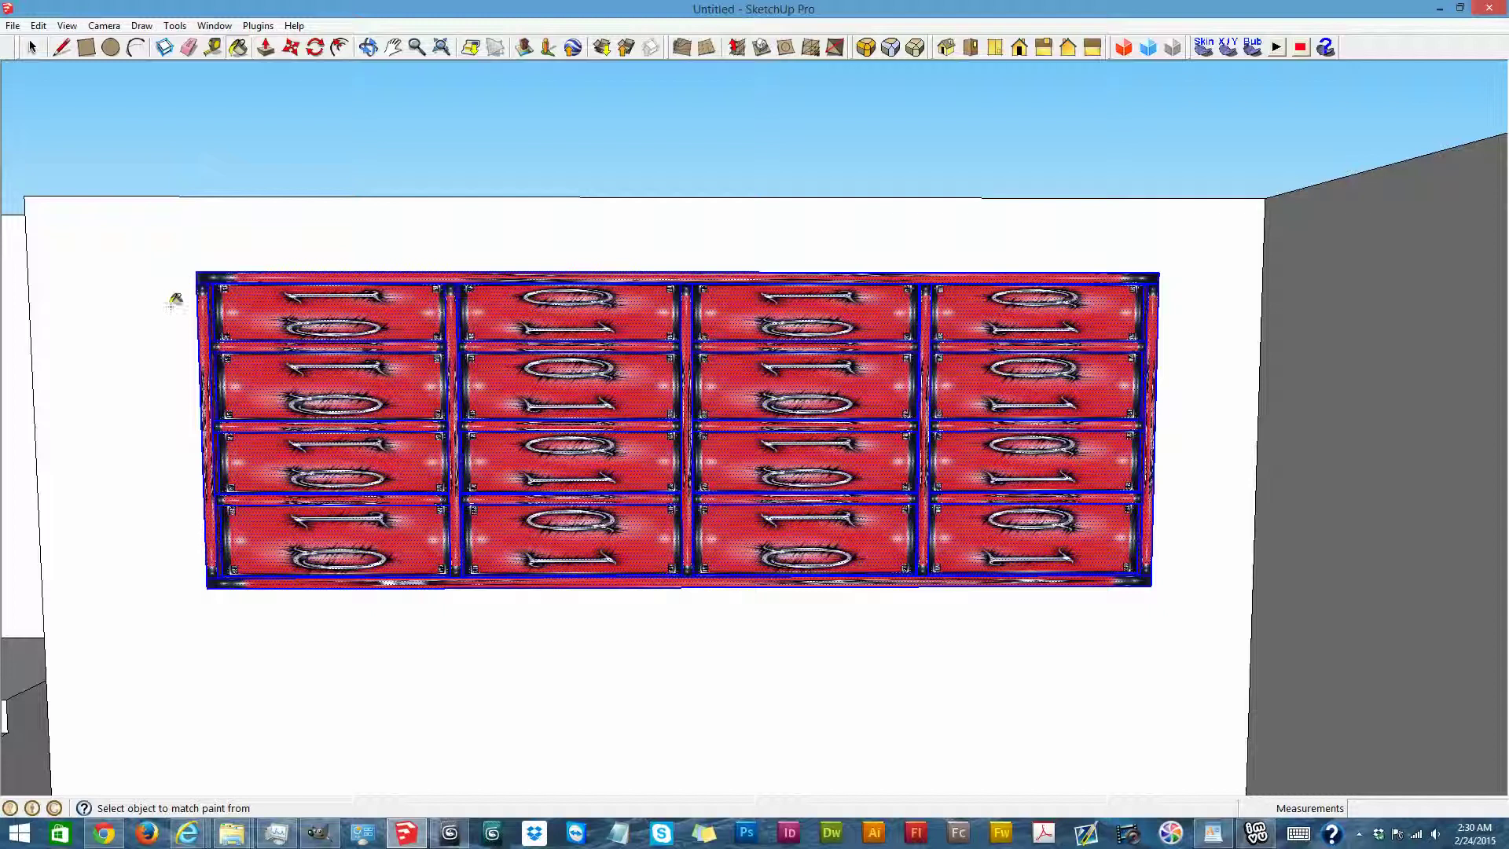
Try painting the first column's lowest window pane with material 02 and undo the fill
{"action": "left_click", "coordinate": [32, 48]}
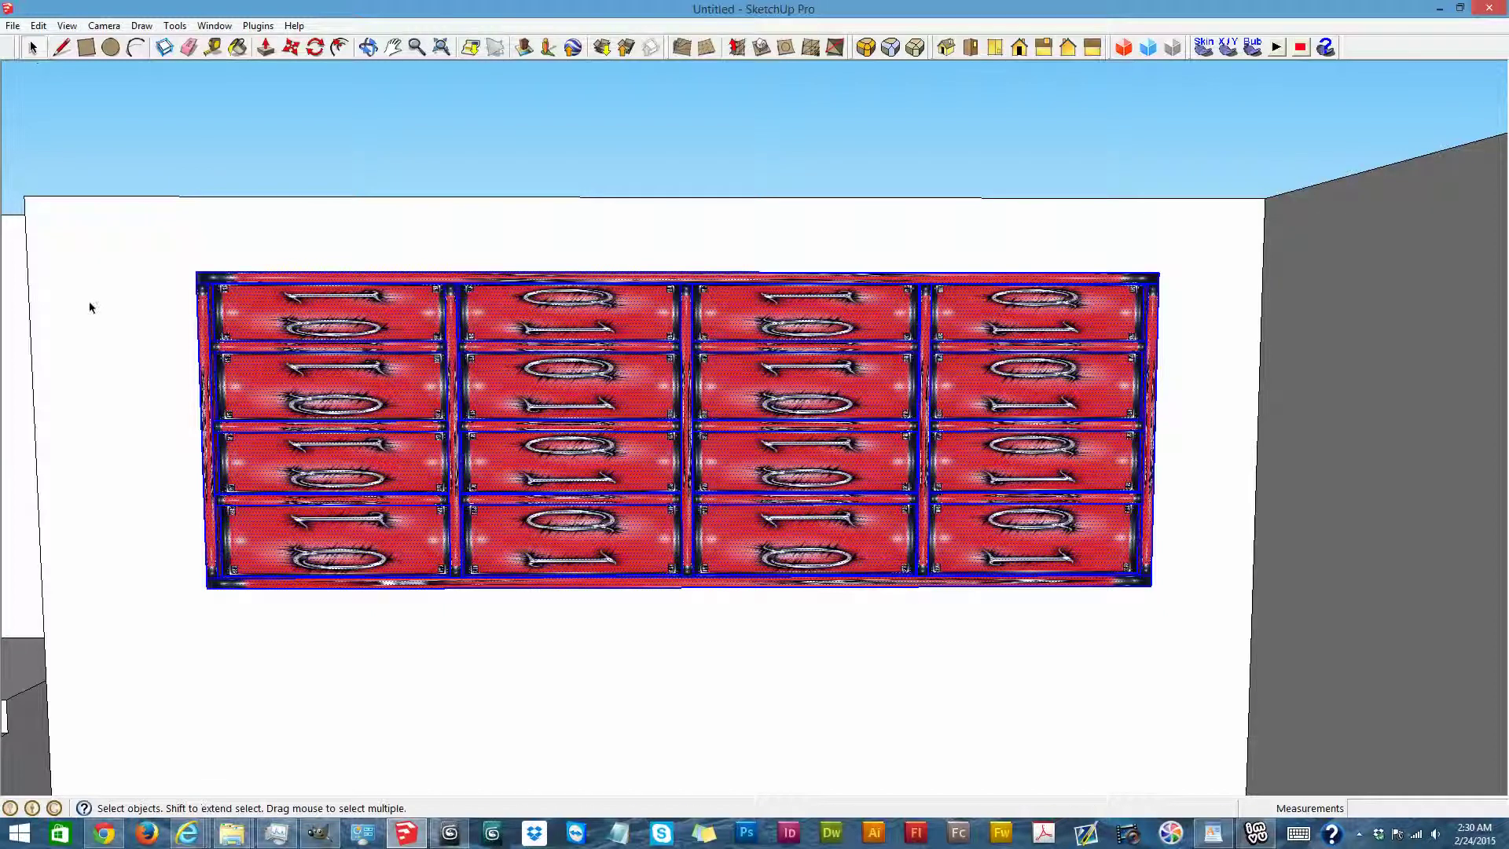
{"action": "left_click", "coordinate": [154, 330]}
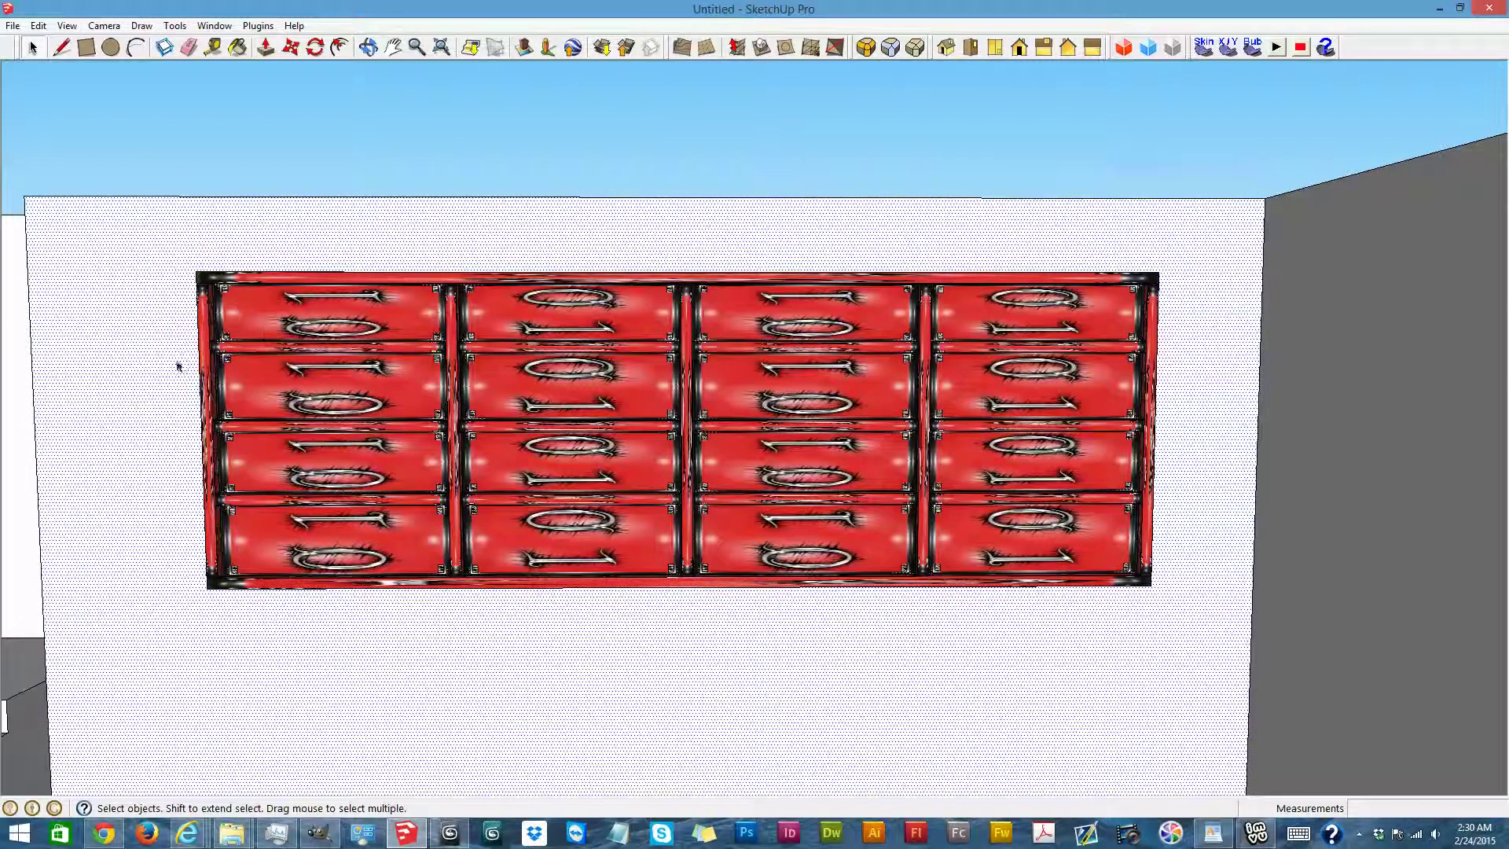
{"action": "left_click", "coordinate": [238, 49]}
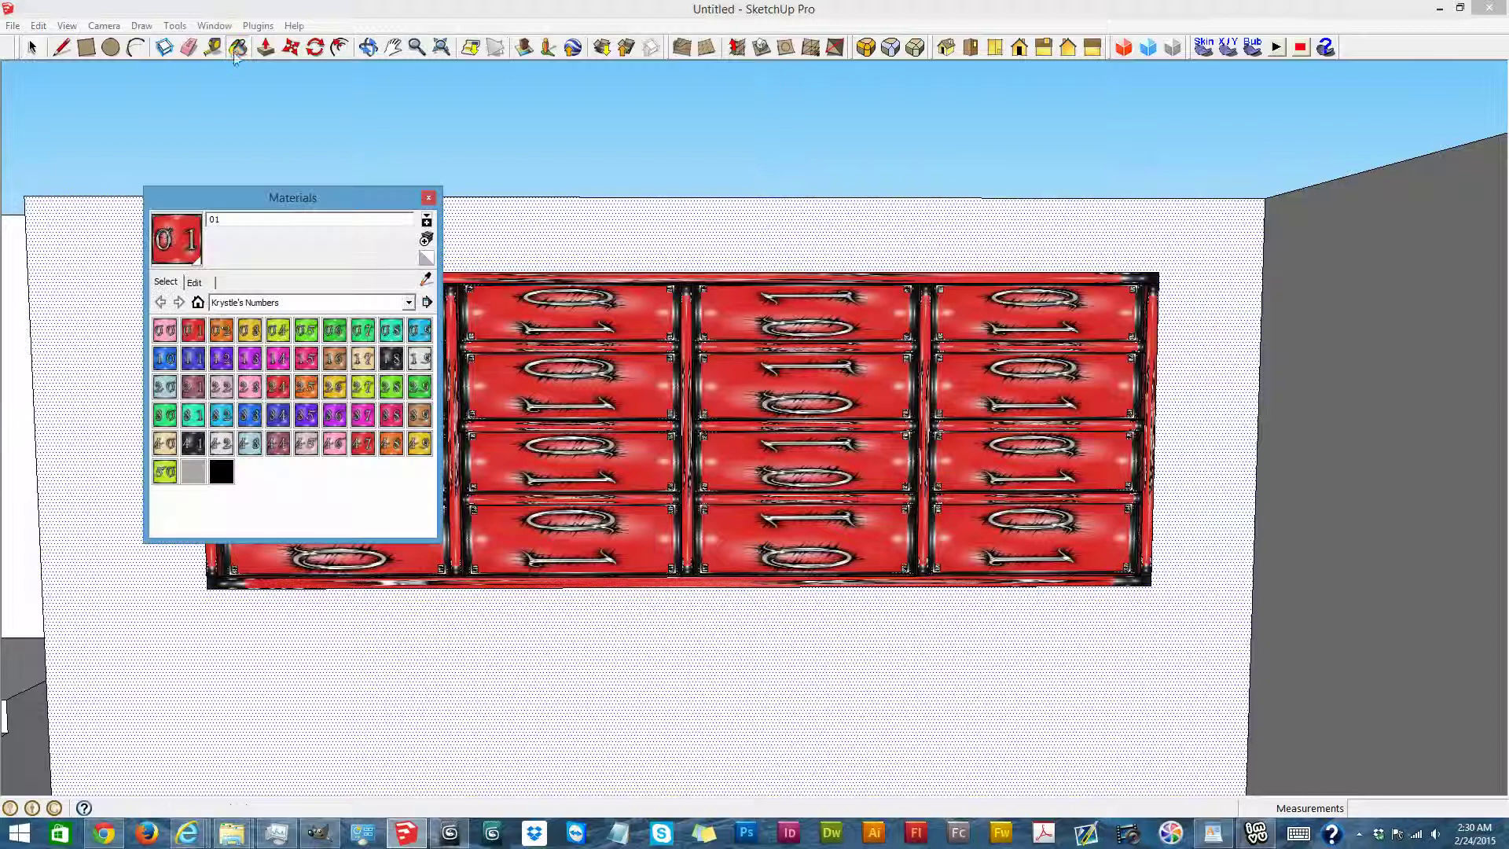
{"action": "left_click", "coordinate": [221, 330]}
{"action": "left_click", "coordinate": [428, 198]}
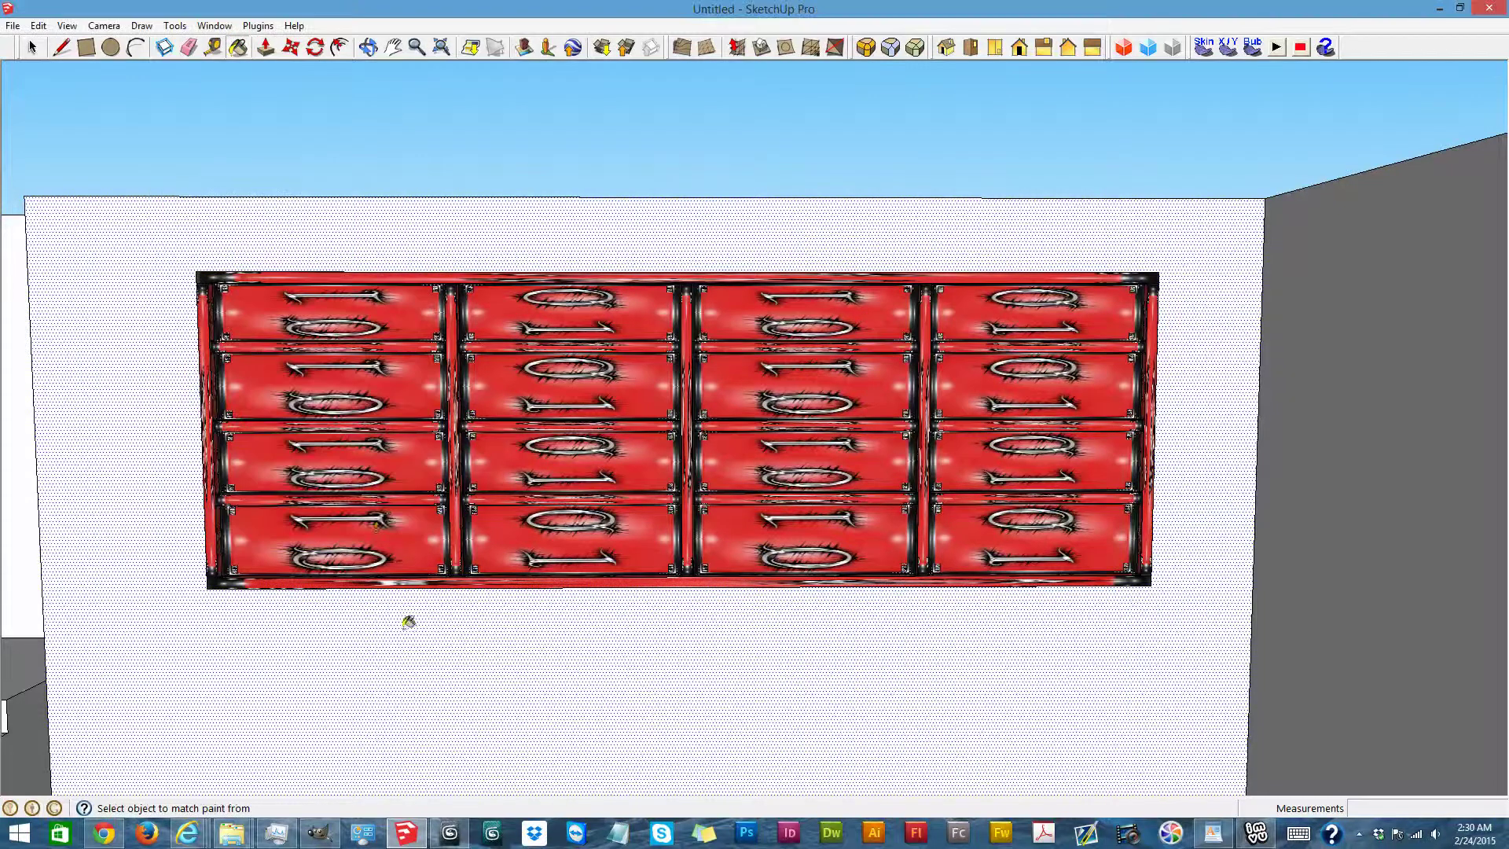
{"action": "left_click", "coordinate": [380, 522]}
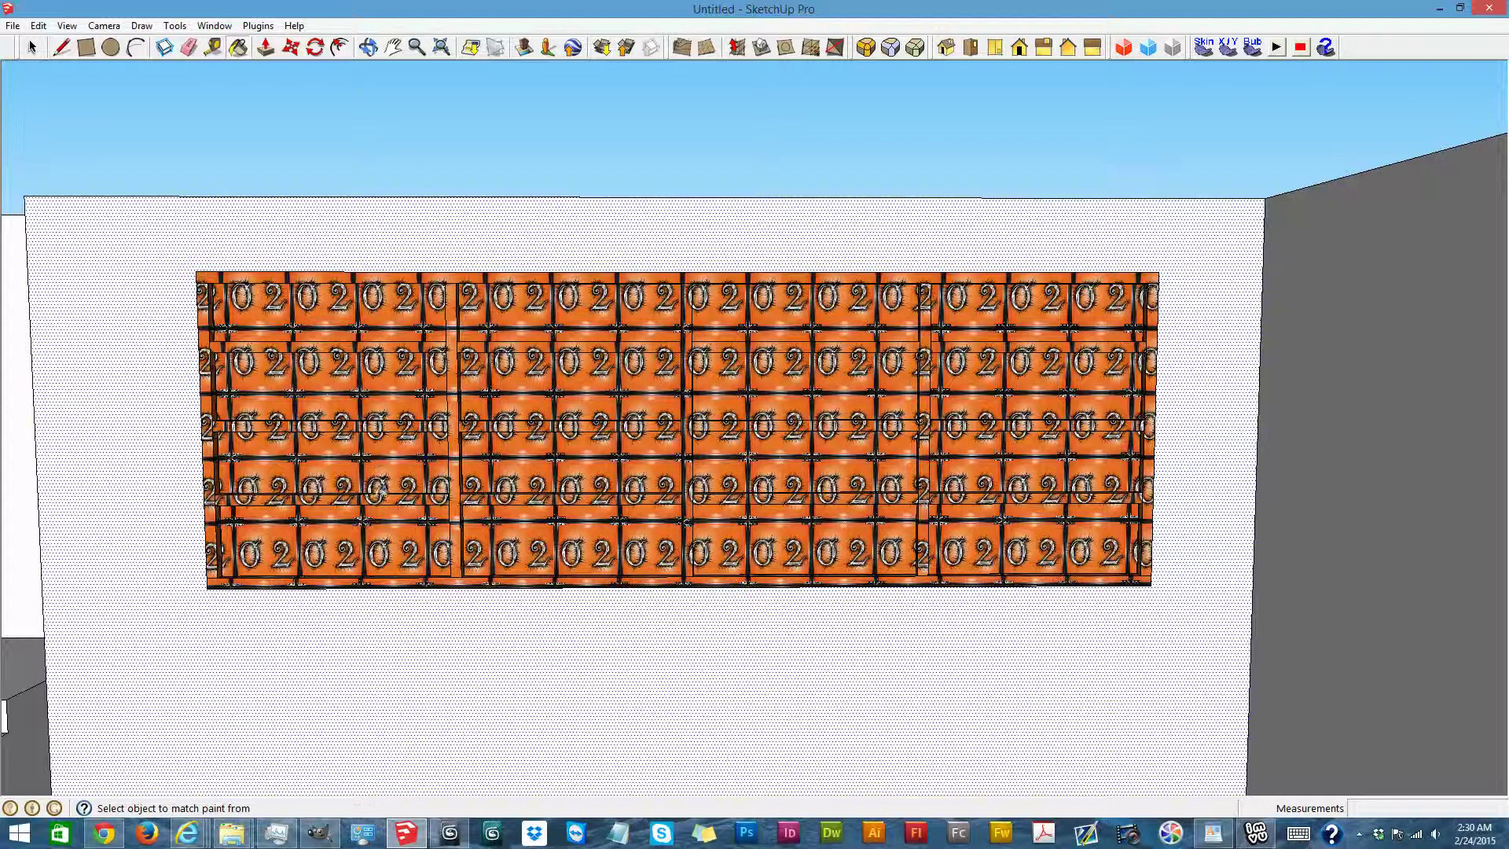
{"action": "key", "text": "ctrl+z"}
Repaint the eight panes in the window's first and second columns with the Default material, leaving the bars red
{"action": "left_click", "coordinate": [365, 528]}
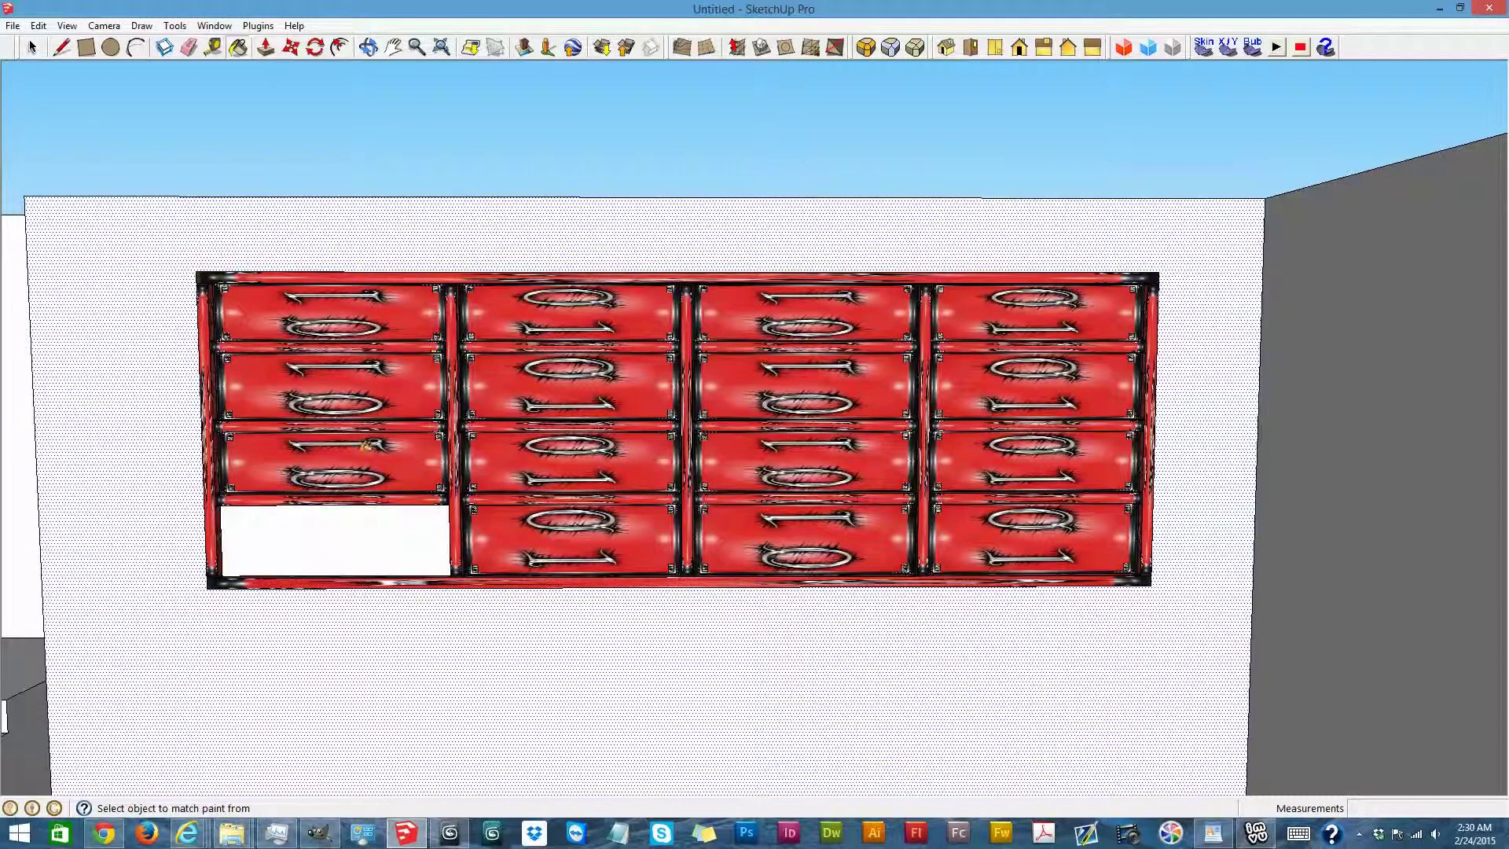
{"action": "left_click", "coordinate": [363, 464]}
{"action": "left_click", "coordinate": [360, 386]}
{"action": "left_click", "coordinate": [353, 323]}
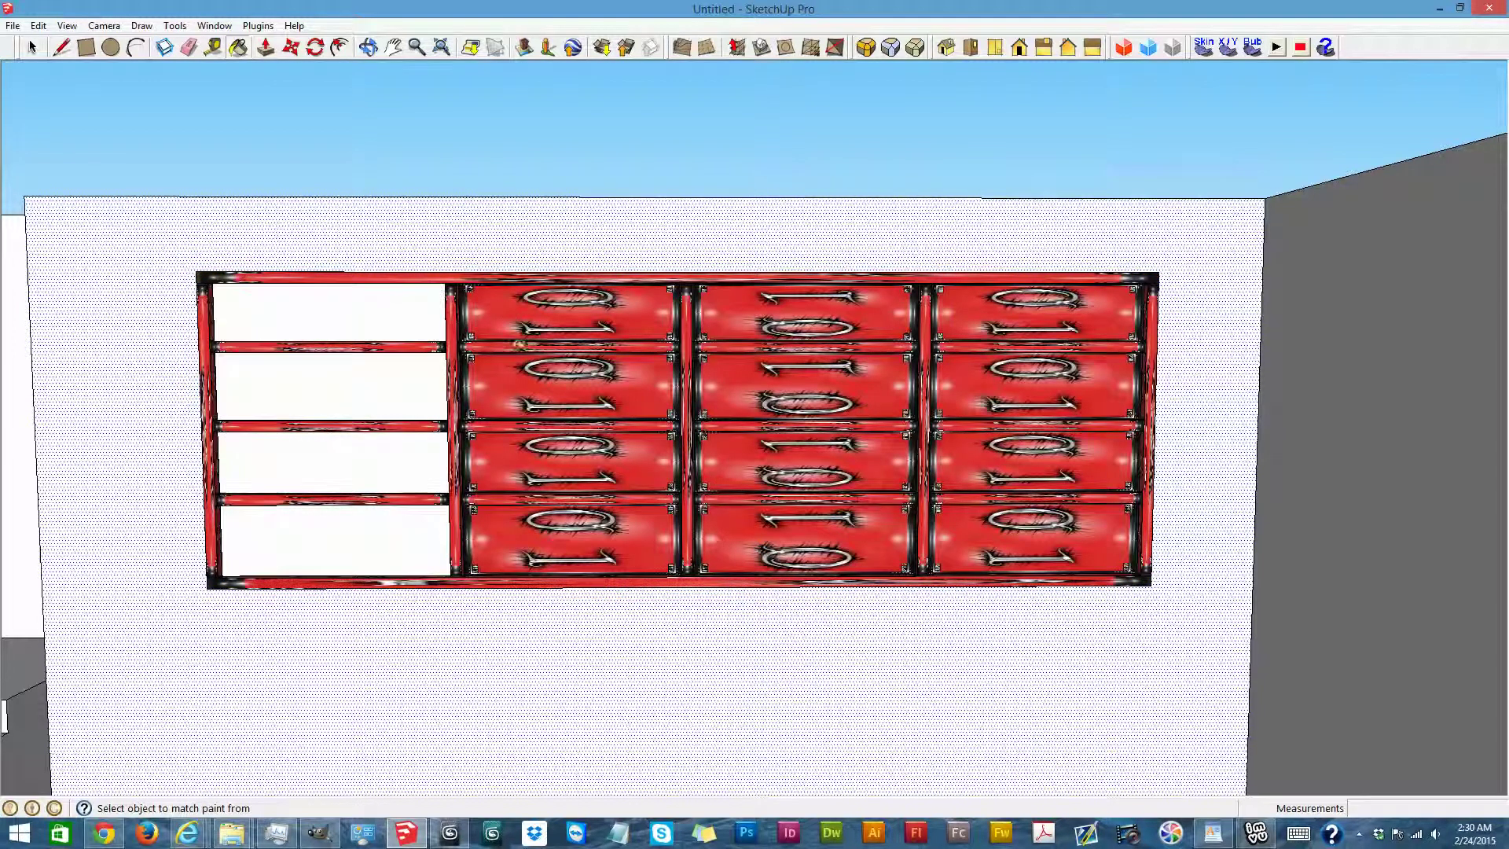
{"action": "left_click", "coordinate": [517, 320]}
{"action": "left_click", "coordinate": [521, 384]}
{"action": "left_click", "coordinate": [545, 440]}
{"action": "left_click", "coordinate": [566, 527]}
Repaint the eight panes in the window's third and fourth columns with the Default material
{"action": "left_click", "coordinate": [720, 522]}
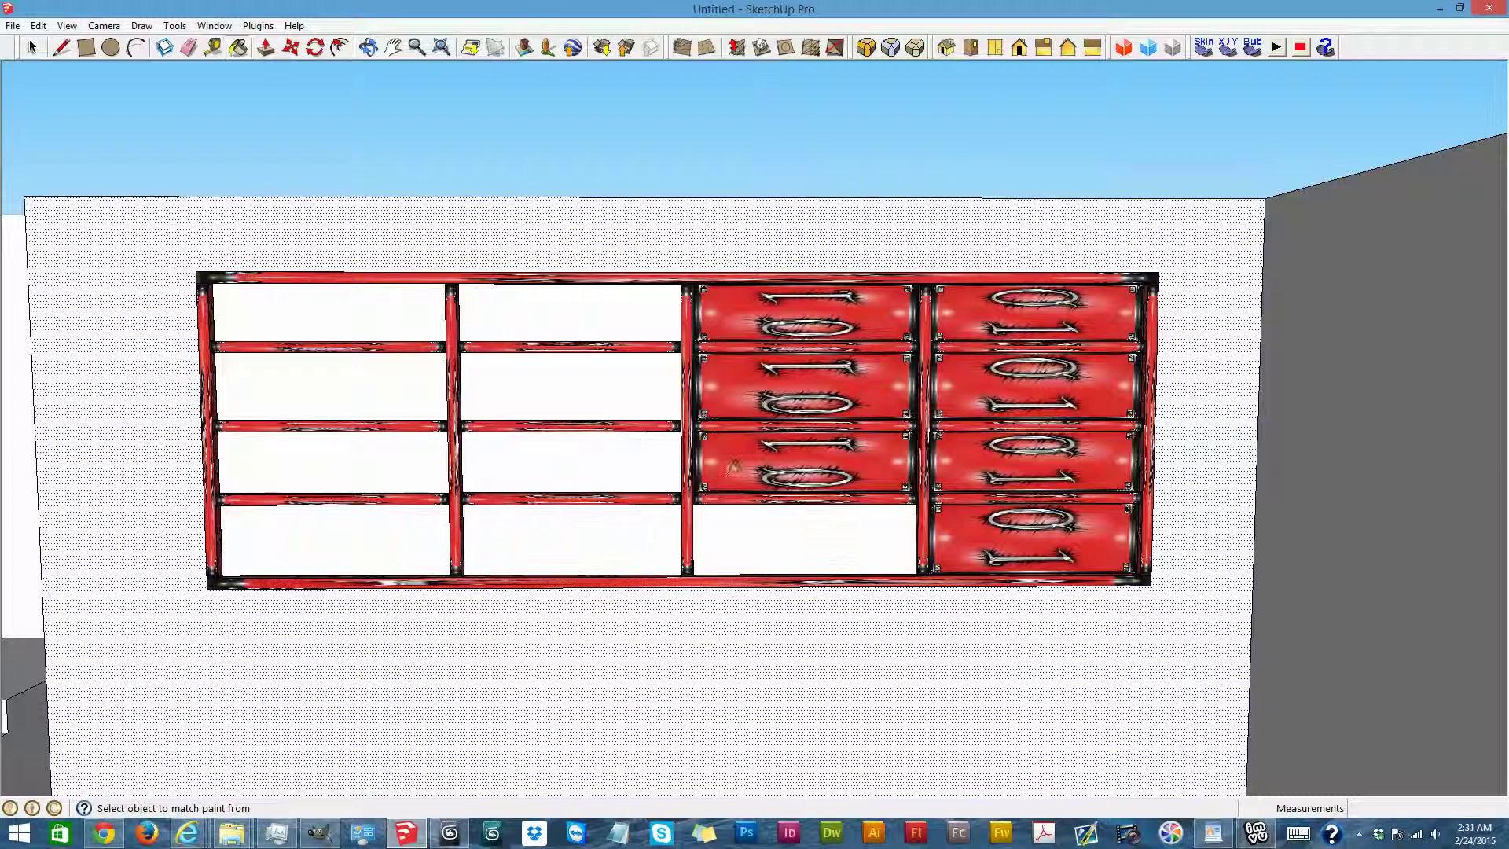
{"action": "left_click", "coordinate": [736, 464]}
{"action": "left_click", "coordinate": [739, 400]}
{"action": "left_click", "coordinate": [761, 323]}
{"action": "left_click", "coordinate": [991, 330]}
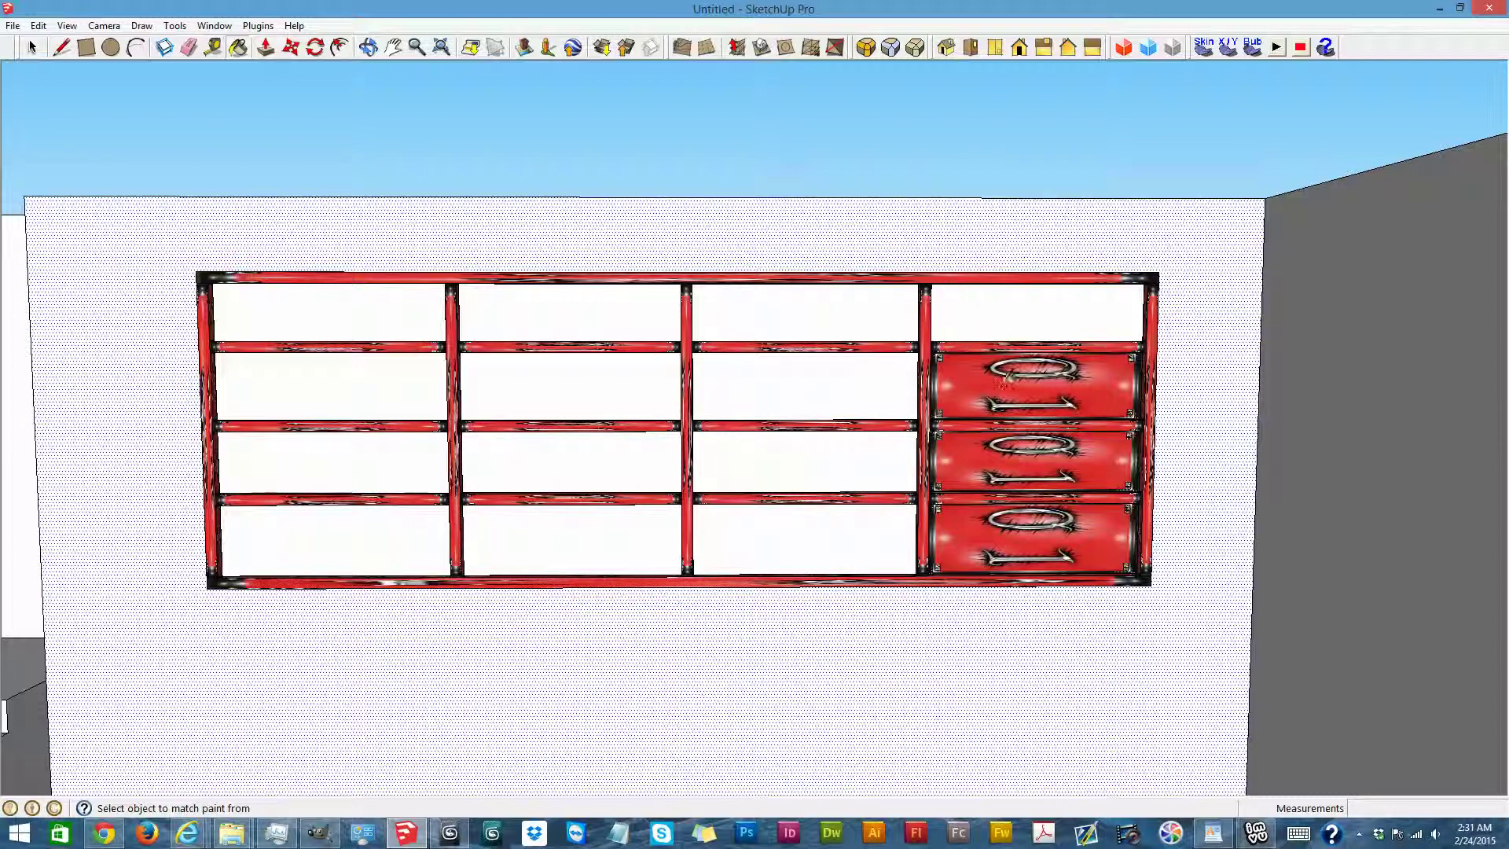
{"action": "left_click", "coordinate": [1006, 376]}
{"action": "left_click", "coordinate": [1022, 469]}
{"action": "left_click", "coordinate": [1116, 507]}
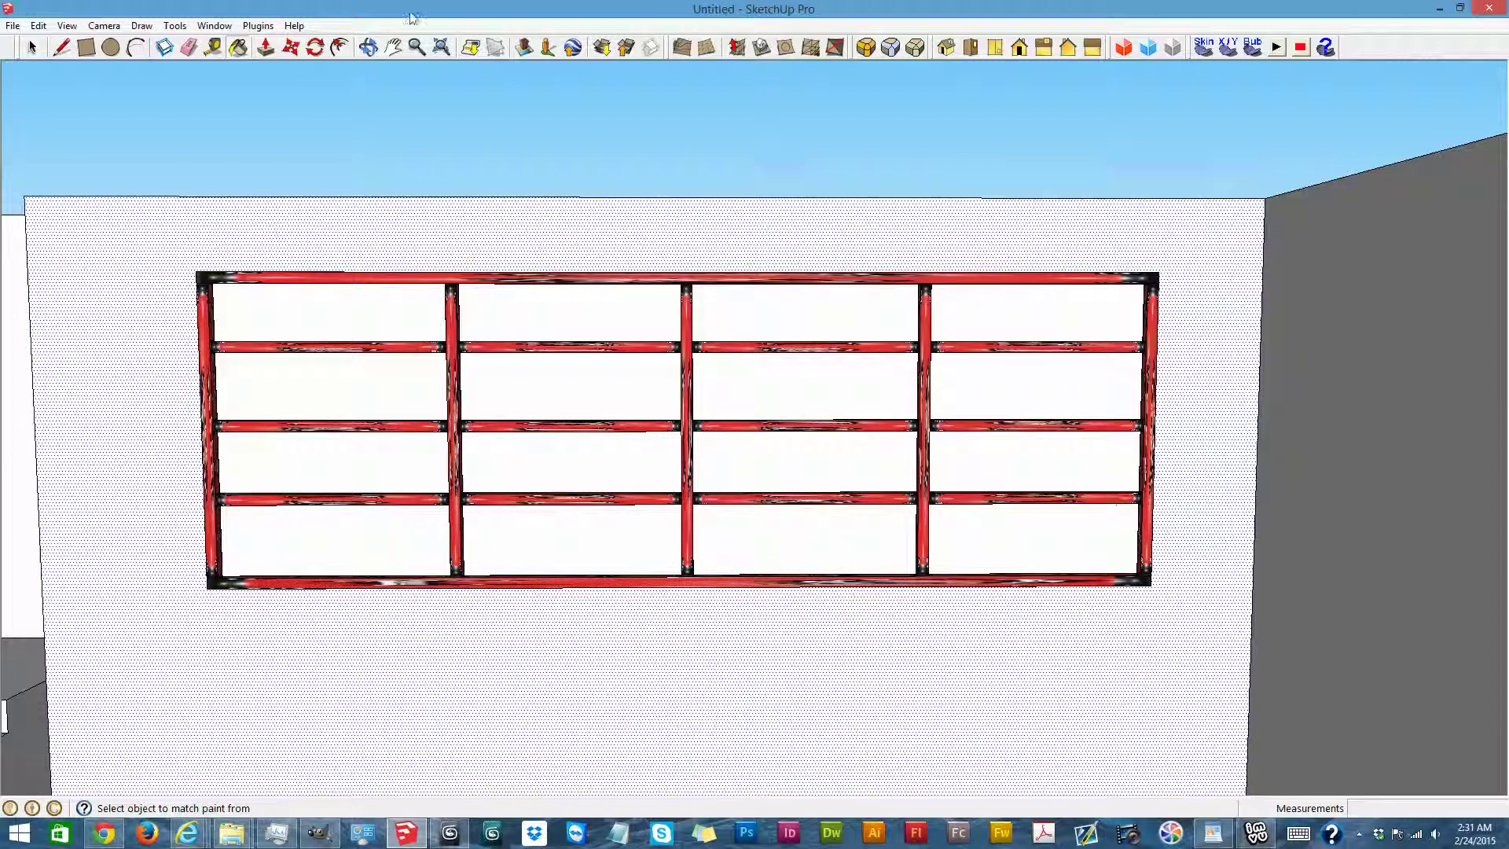
Paint the first column's lowest window pane with material 02 from Krystle's Numbers
{"action": "left_click", "coordinate": [368, 47]}
{"action": "left_click_drag", "start_coordinate": [421, 175], "coordinate": [355, 237]}
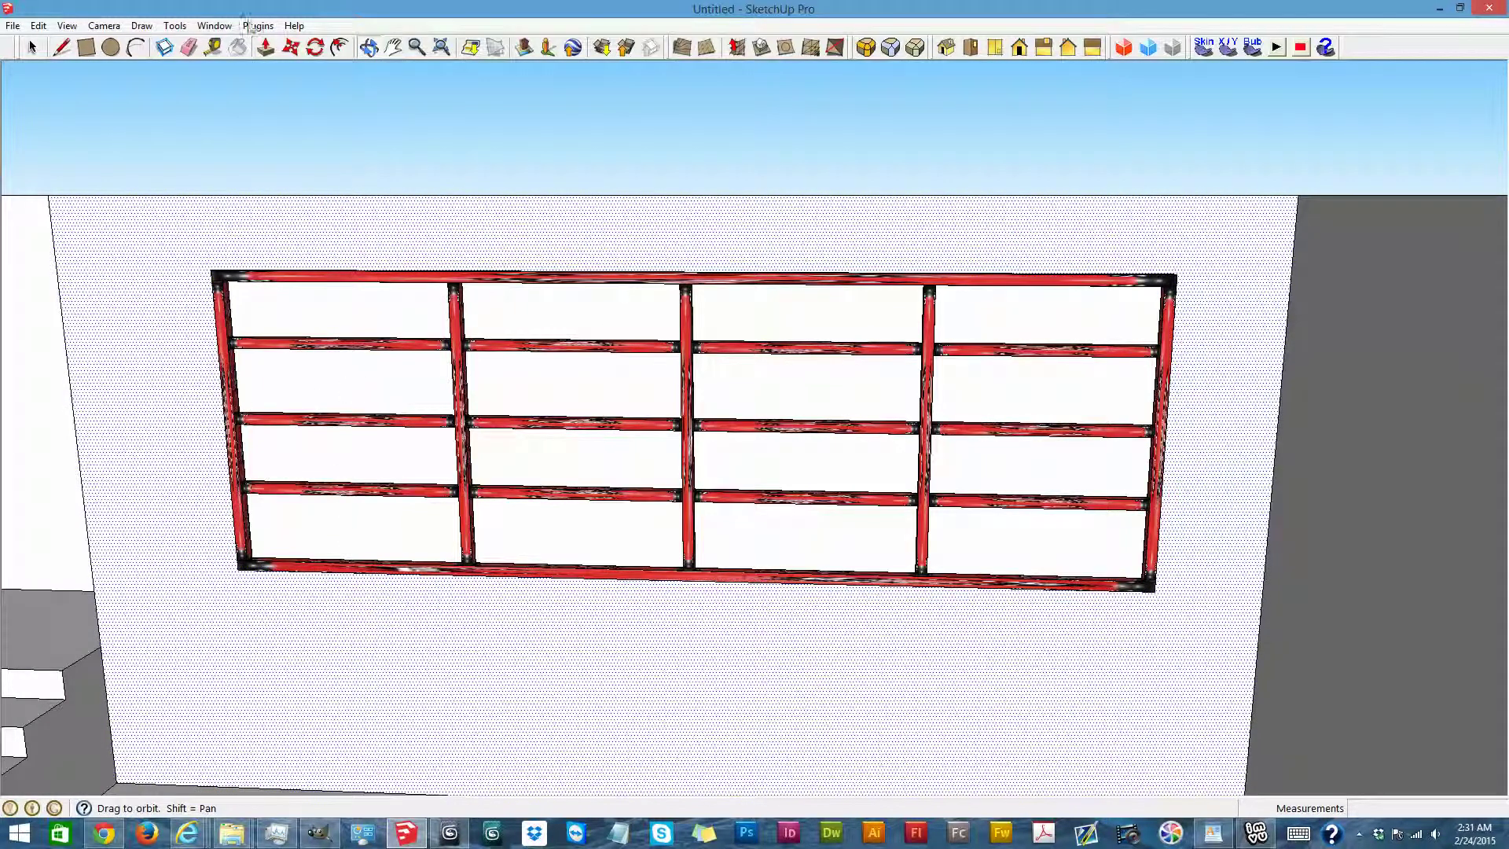
{"action": "left_click", "coordinate": [237, 48]}
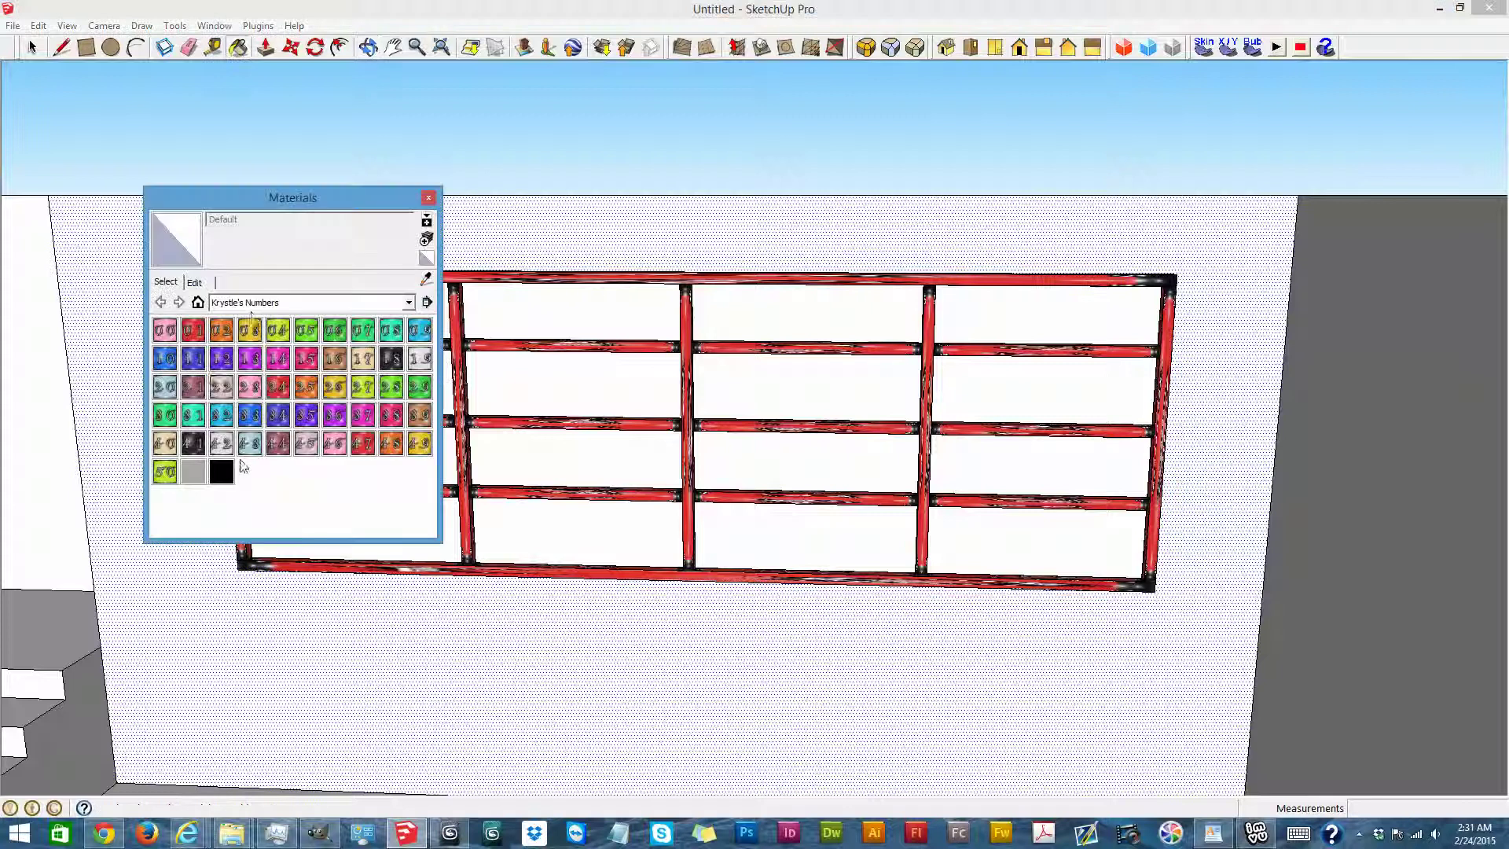
{"action": "left_click", "coordinate": [223, 331]}
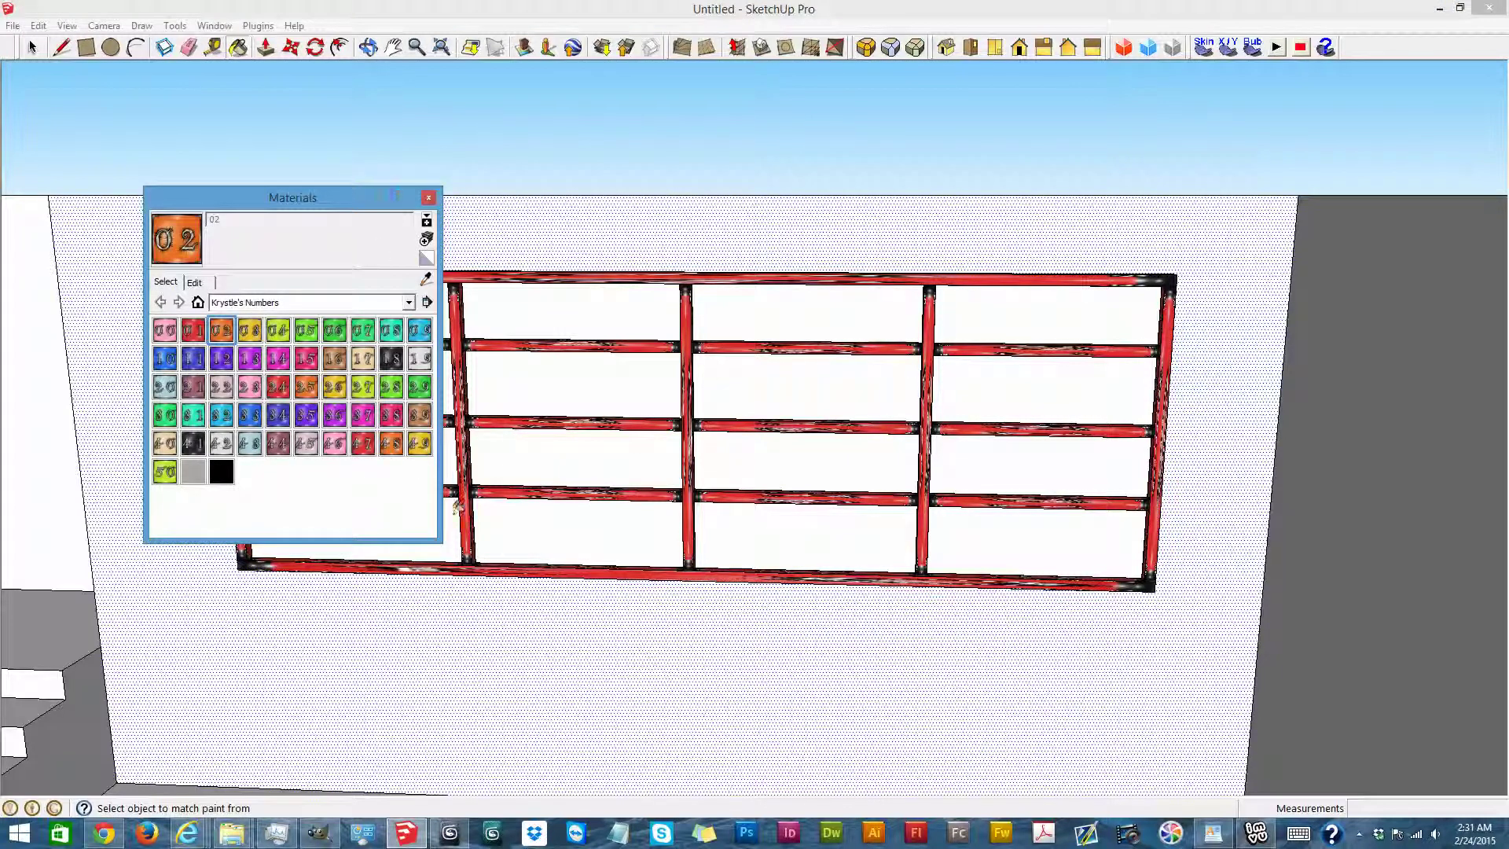
{"action": "left_click", "coordinate": [457, 504]}
{"action": "left_click", "coordinate": [428, 198]}
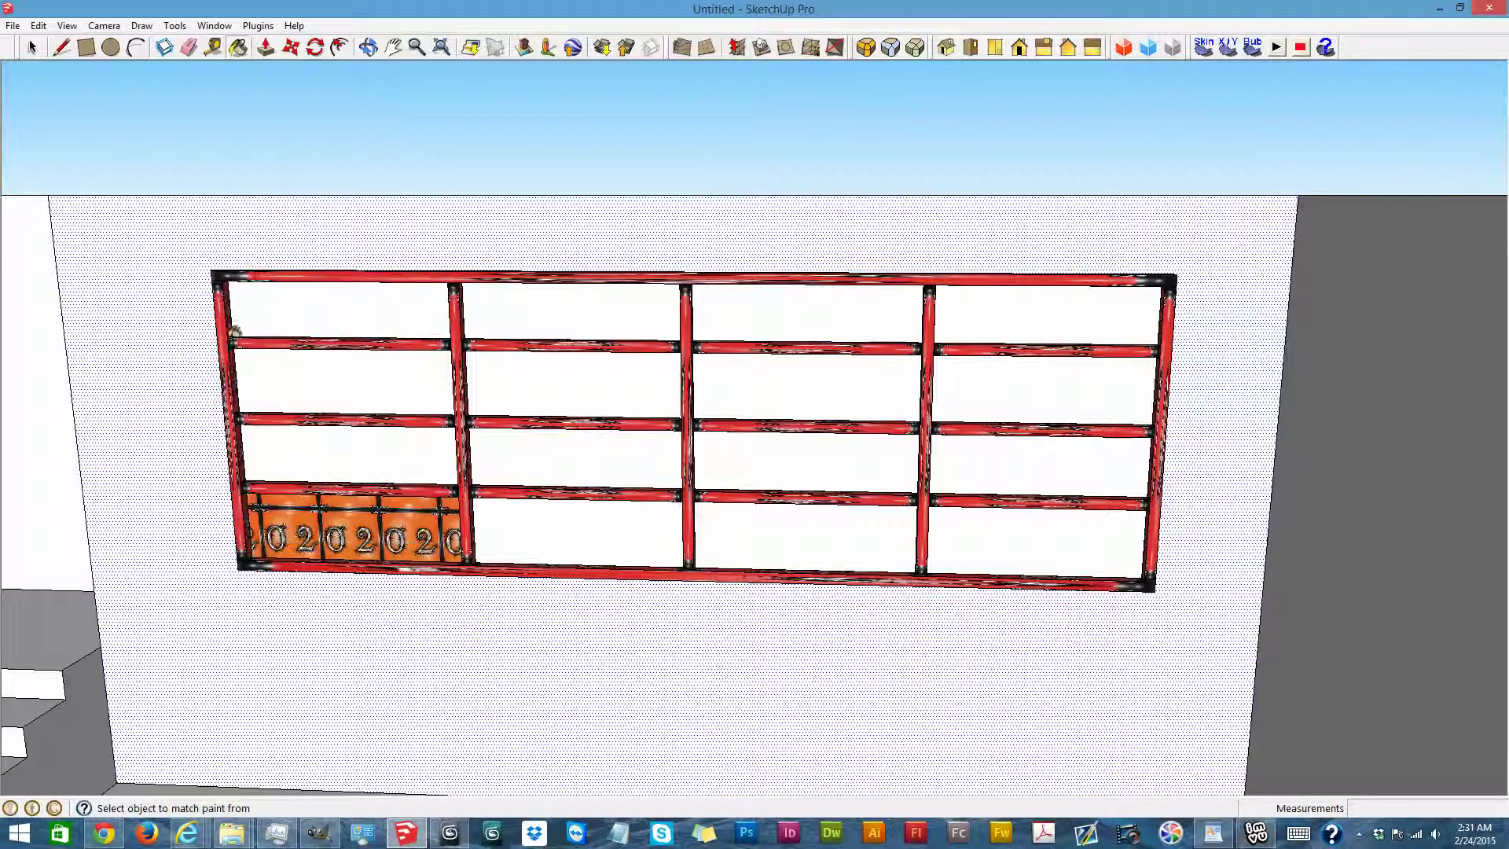
Start positioning the 02 texture on the first column's lowest pane and move its origin pin to the pane's lower-left corner
{"action": "left_click", "coordinate": [31, 47]}
{"action": "left_click", "coordinate": [288, 548]}
{"action": "right_click", "coordinate": [289, 546]}
{"action": "mouse_move", "coordinate": [346, 450]}
{"action": "left_click", "coordinate": [222, 455]}
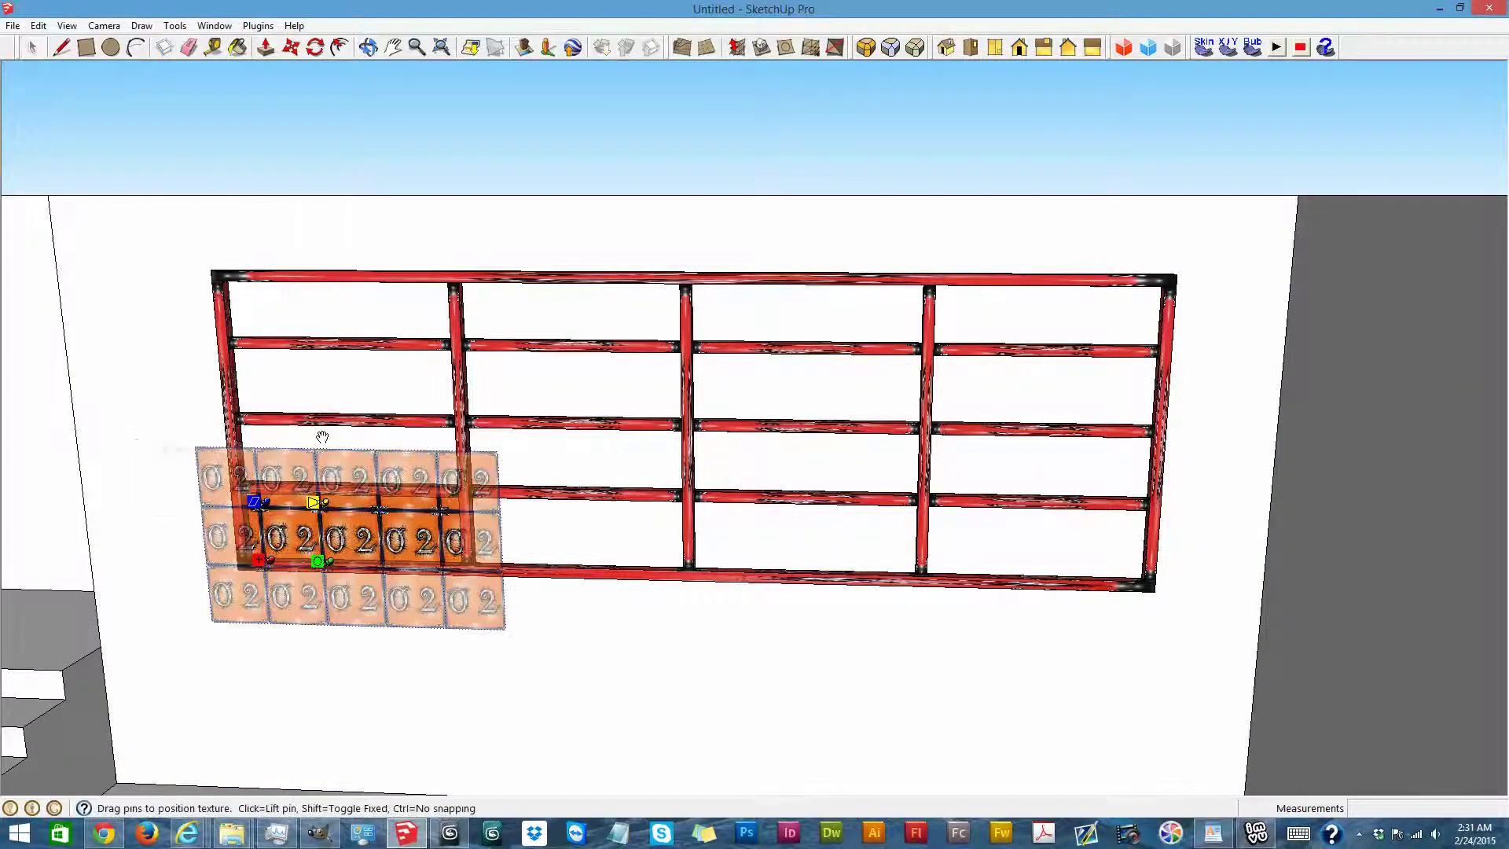
{"action": "scroll", "coordinate": [267, 554], "scroll_direction": "up", "scroll_amount": 6}
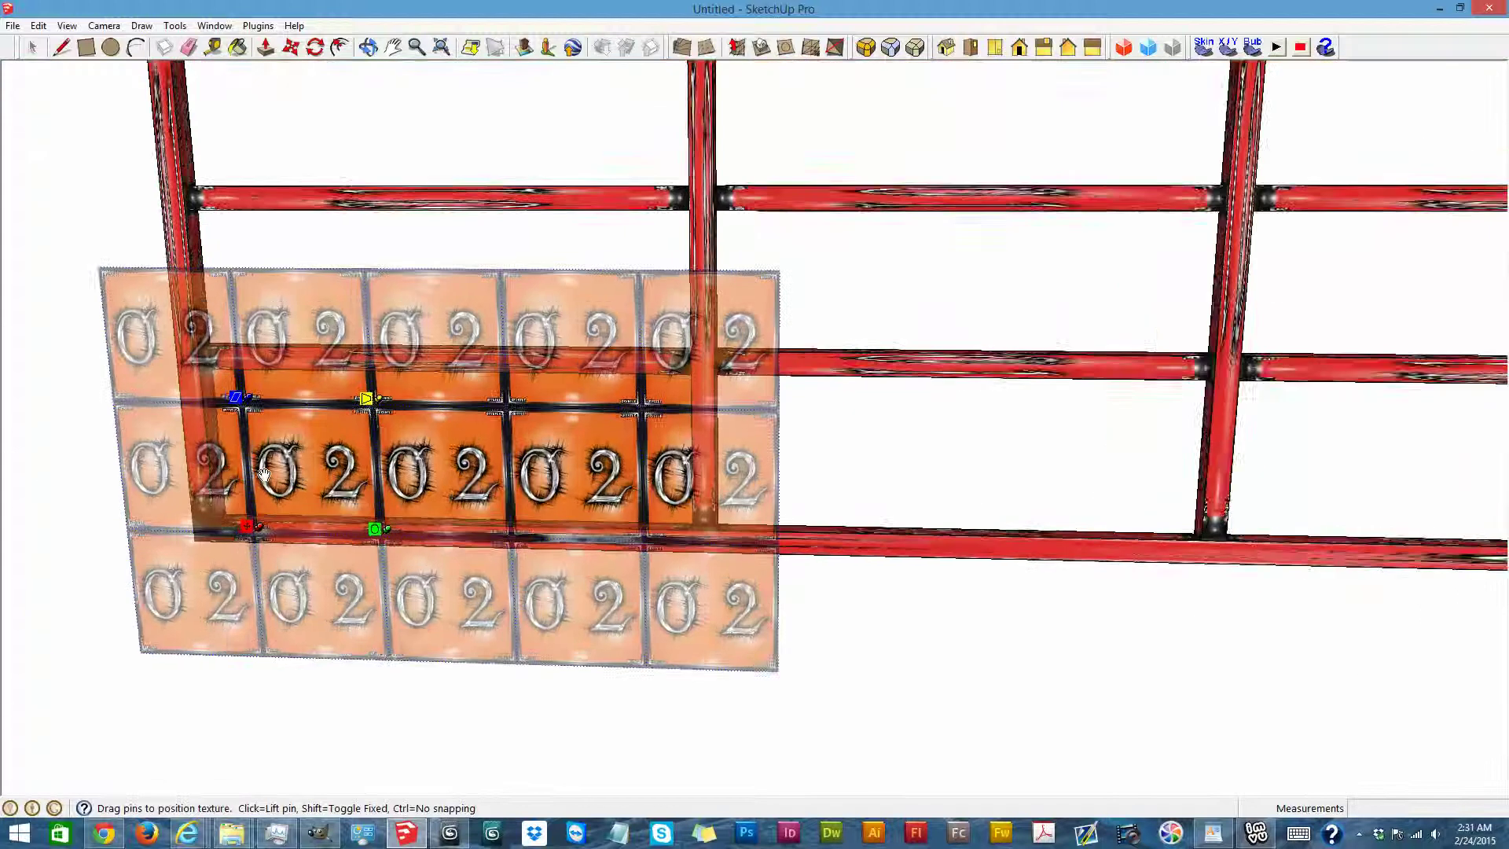
{"action": "scroll", "coordinate": [278, 503], "scroll_direction": "up", "scroll_amount": 3}
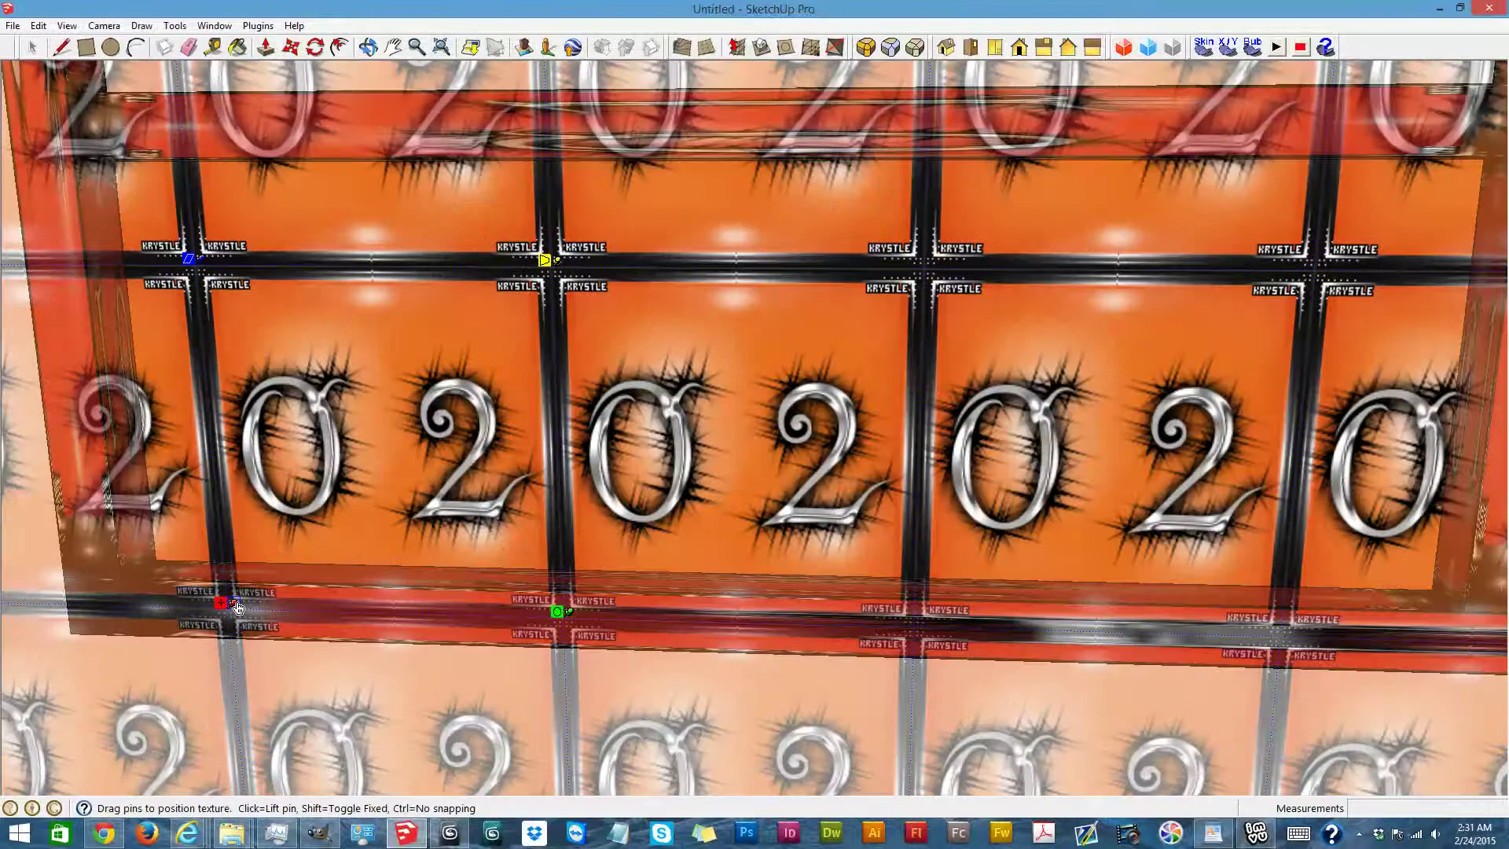
{"action": "left_click_drag", "start_coordinate": [238, 607], "coordinate": [164, 556]}
Stretch the 02 texture horizontally by moving its scale/rotate pin to the inner lower-right corner of the whole window
{"action": "scroll", "coordinate": [168, 558], "scroll_direction": "down", "scroll_amount": 10}
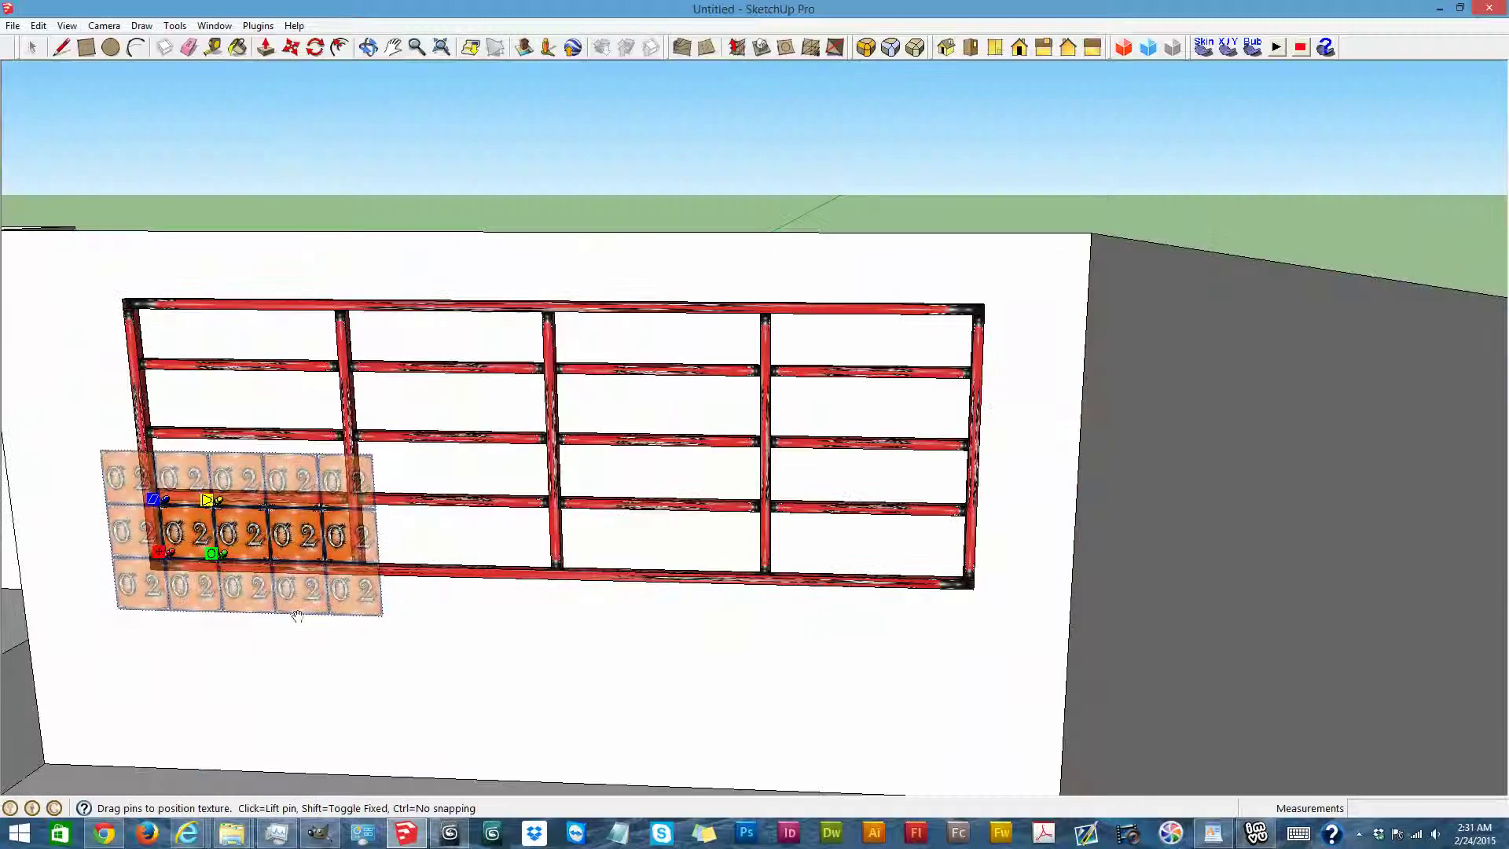
{"action": "left_click_drag", "start_coordinate": [226, 558], "coordinate": [927, 567]}
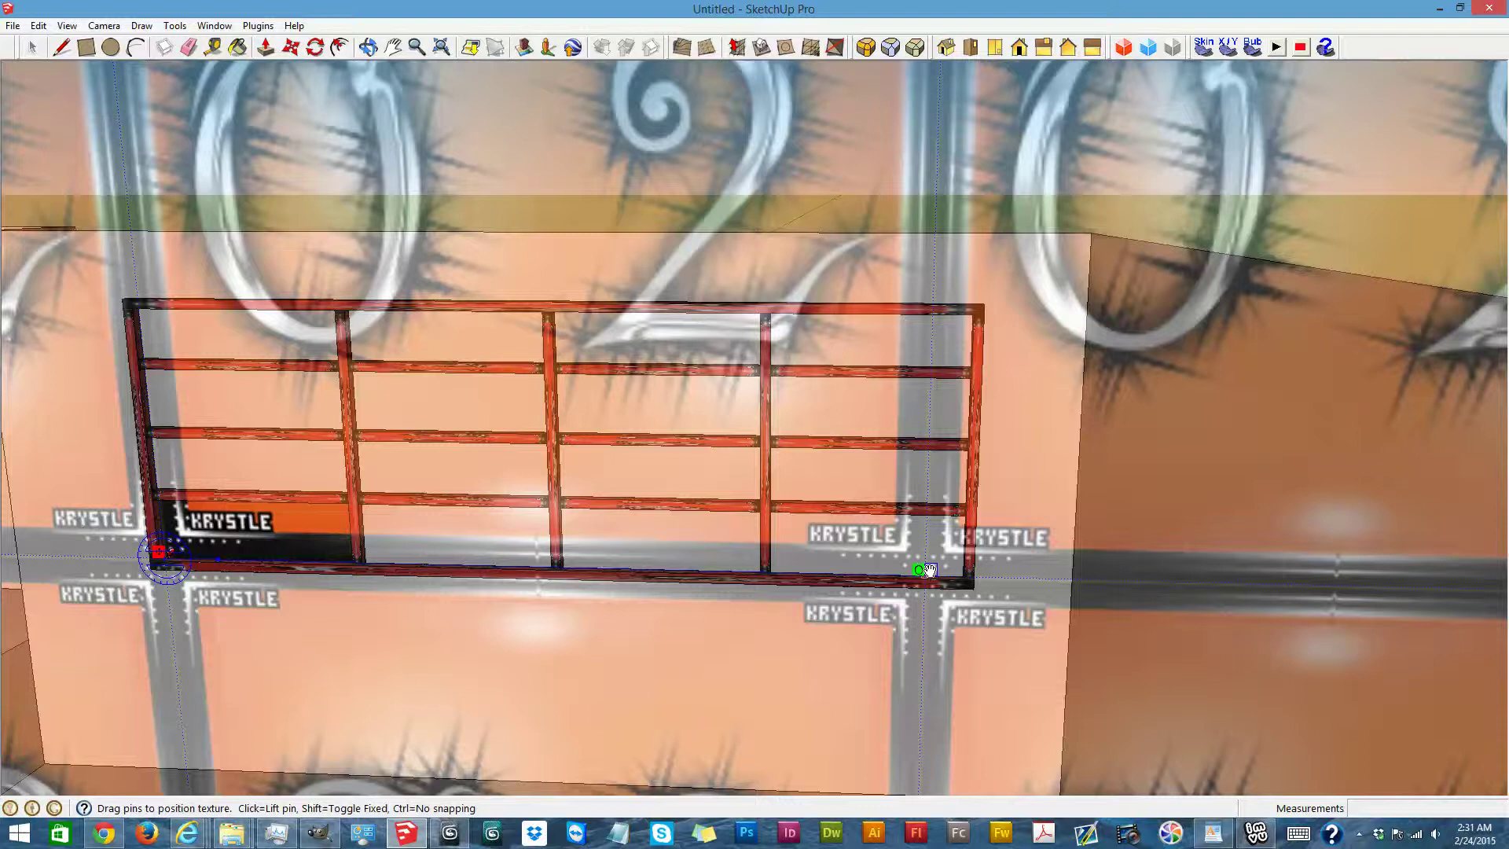
{"action": "scroll", "coordinate": [932, 567], "scroll_direction": "up", "scroll_amount": 5}
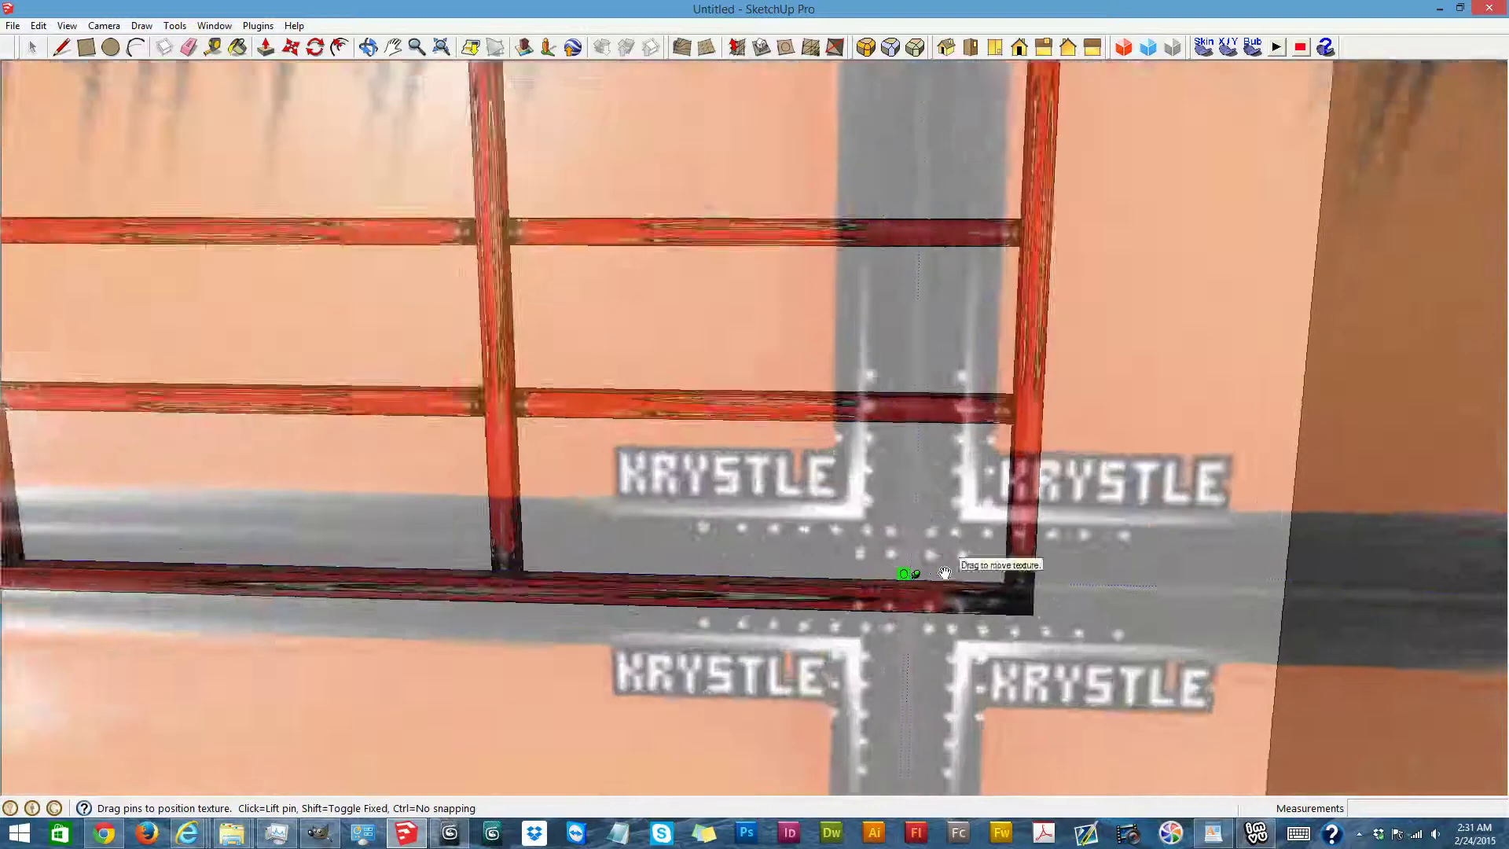
{"action": "scroll", "coordinate": [945, 572], "scroll_direction": "up", "scroll_amount": 6}
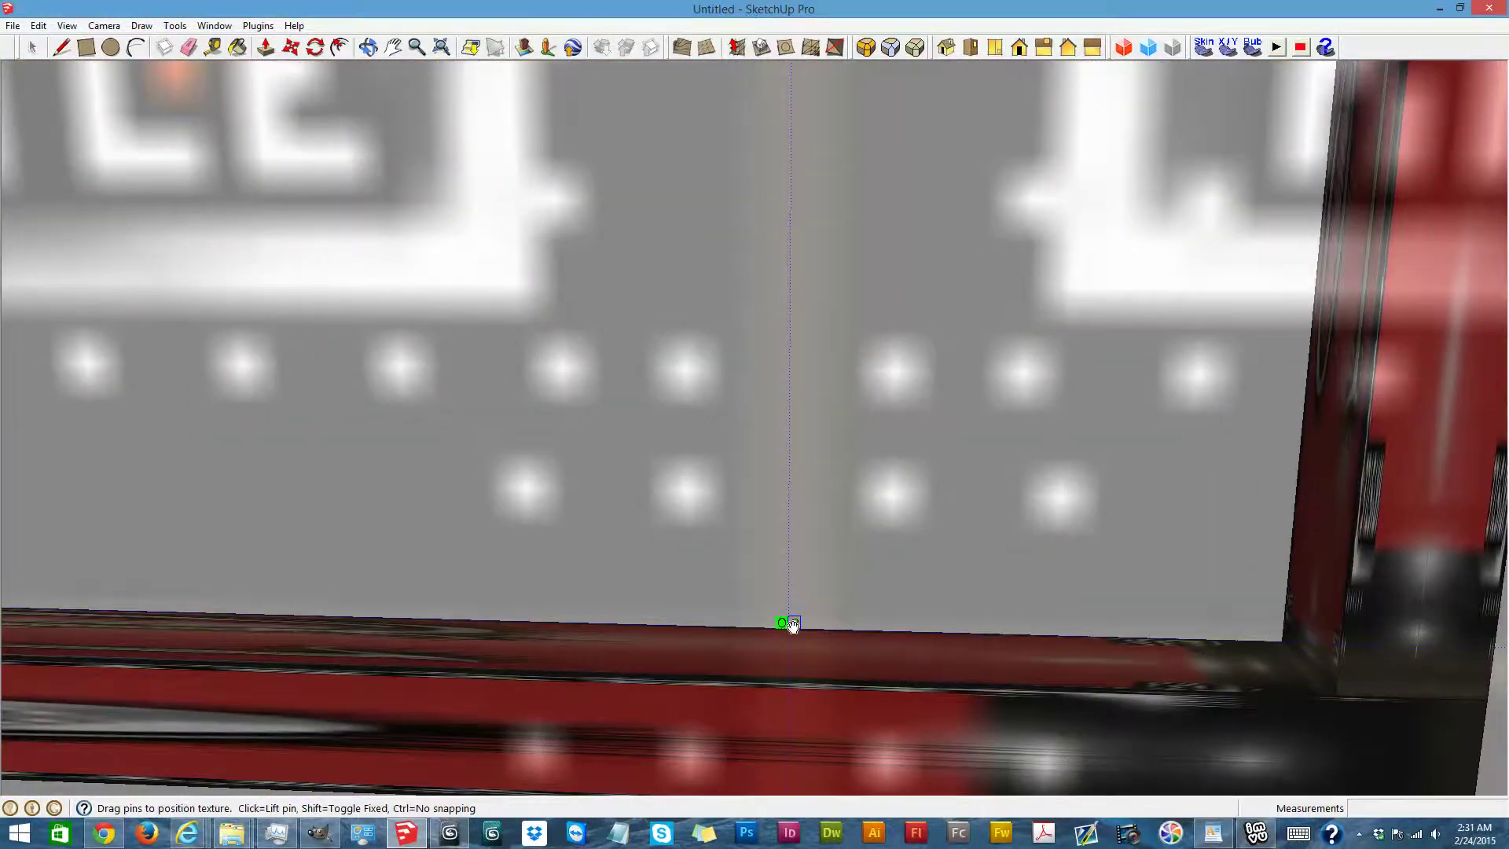
{"action": "left_click_drag", "start_coordinate": [792, 625], "coordinate": [1289, 645]}
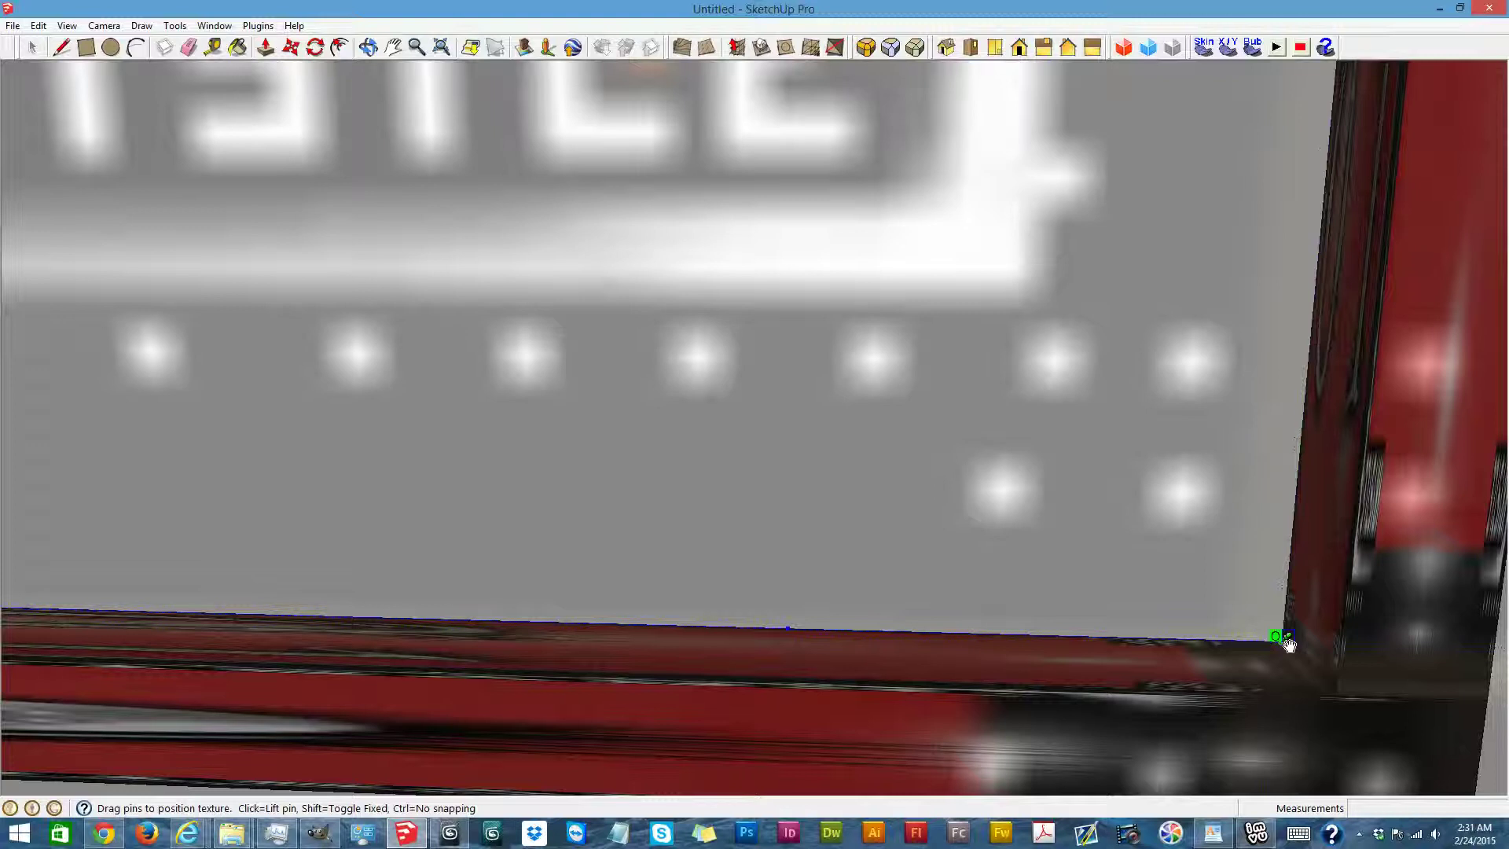
Fit the texture's height by moving its scale/shear pin to the window's inner upper-left corner, and finish positioning
{"action": "scroll", "coordinate": [1289, 644], "scroll_direction": "down", "scroll_amount": 8}
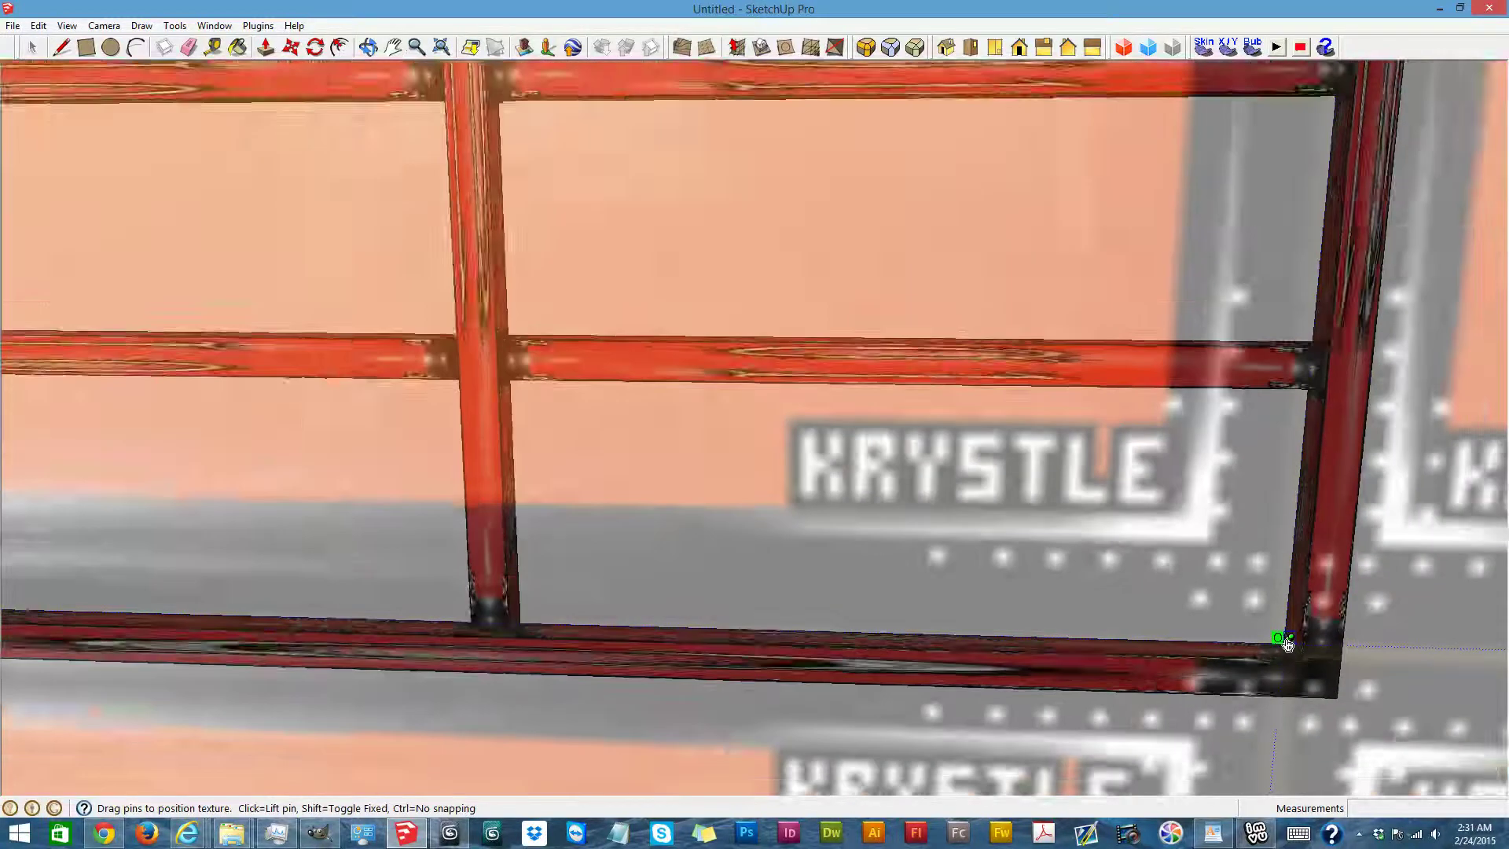
{"action": "scroll", "coordinate": [1038, 489], "scroll_direction": "down", "scroll_amount": 2}
{"action": "scroll", "coordinate": [1037, 487], "scroll_direction": "down", "scroll_amount": 10}
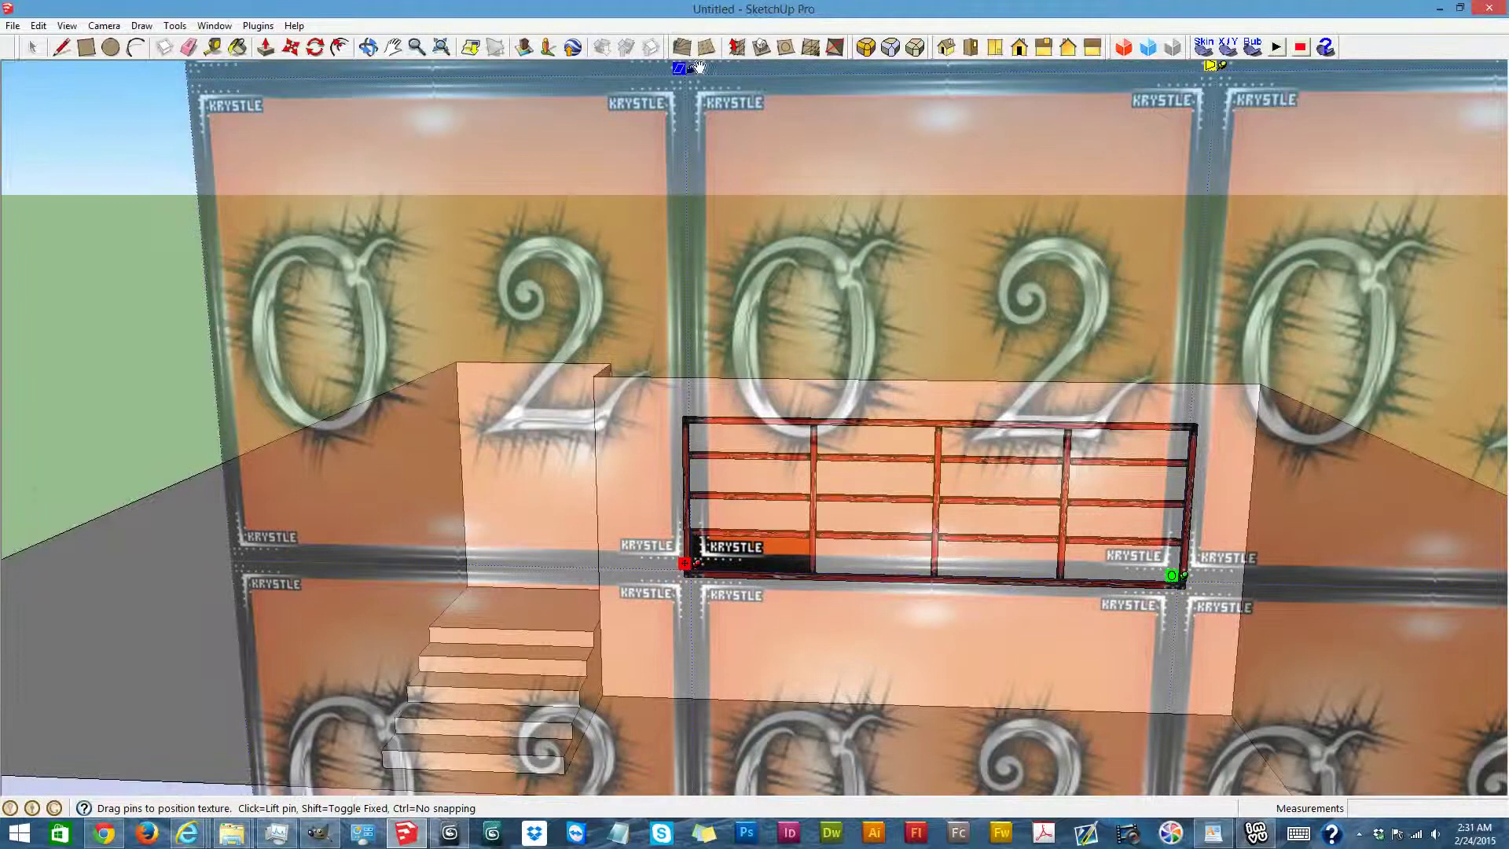
{"action": "left_click_drag", "start_coordinate": [693, 69], "coordinate": [705, 462]}
{"action": "scroll", "coordinate": [705, 462], "scroll_direction": "up", "scroll_amount": 10}
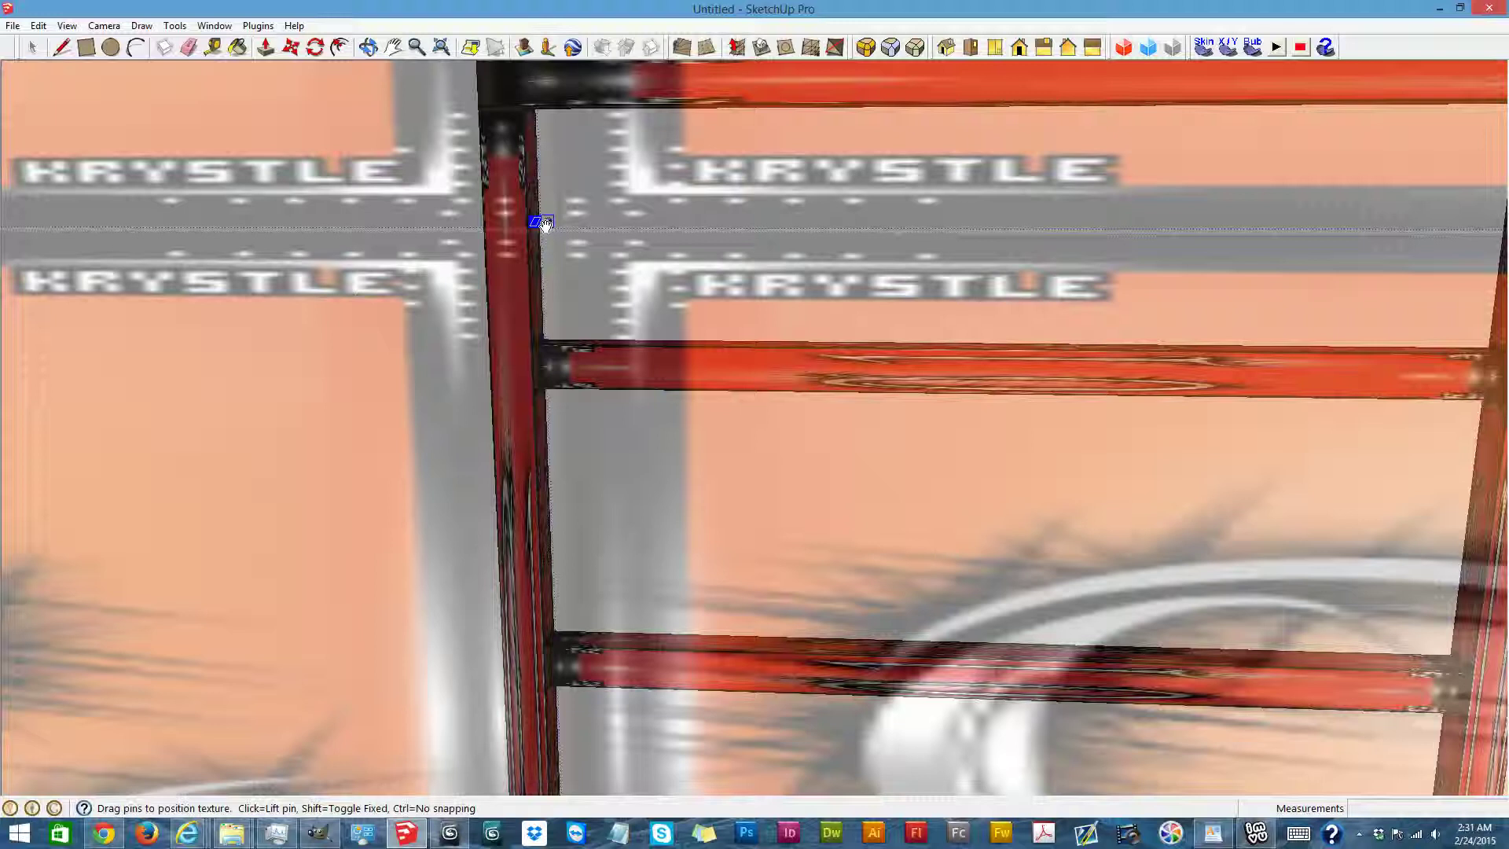
{"action": "left_click_drag", "start_coordinate": [545, 225], "coordinate": [535, 114]}
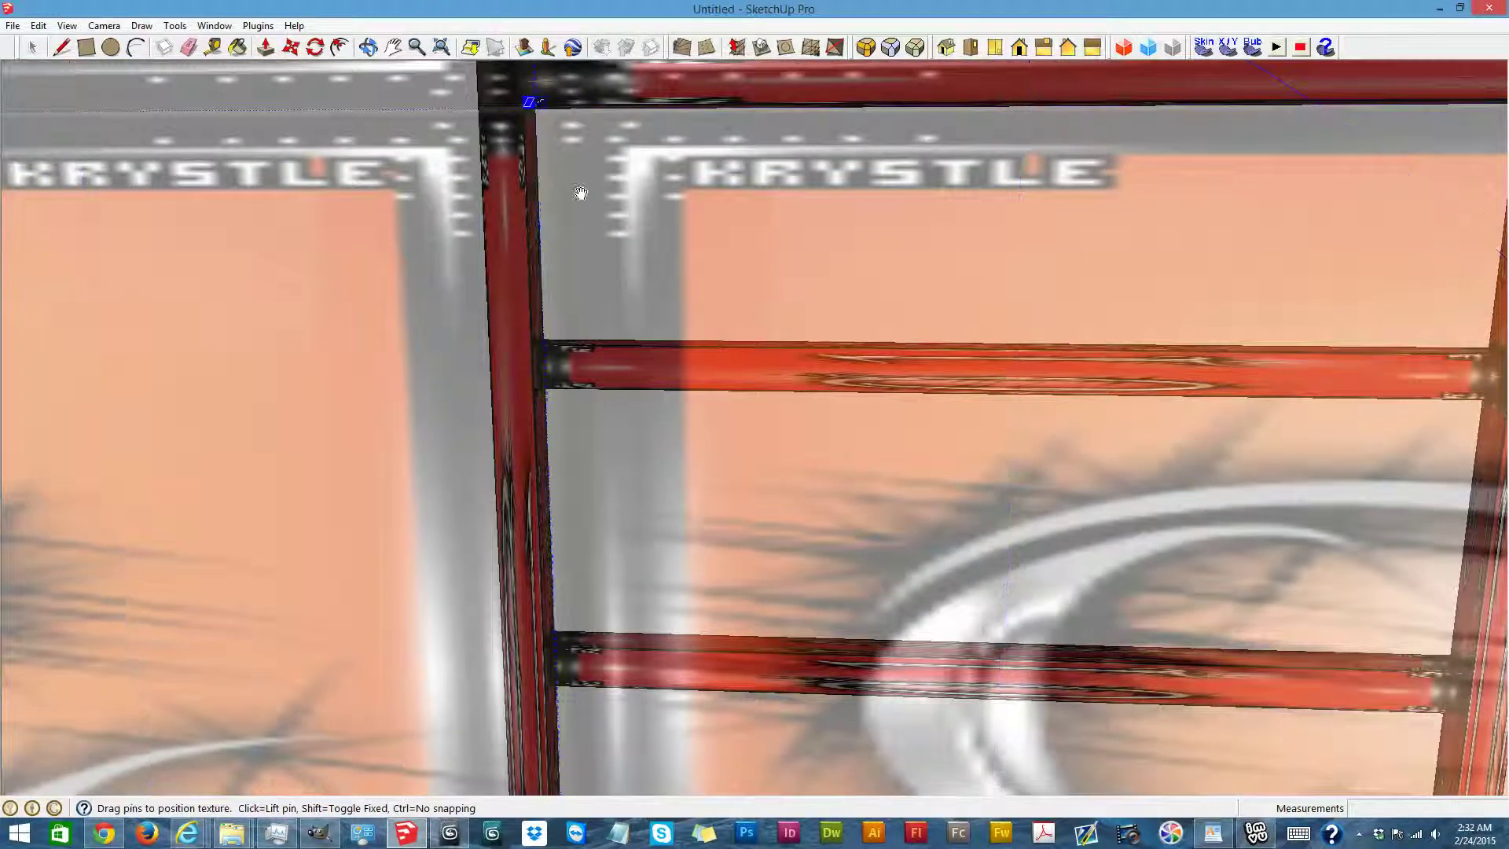
{"action": "scroll", "coordinate": [582, 197], "scroll_direction": "down", "scroll_amount": 8}
{"action": "scroll", "coordinate": [582, 197], "scroll_direction": "down", "scroll_amount": 8}
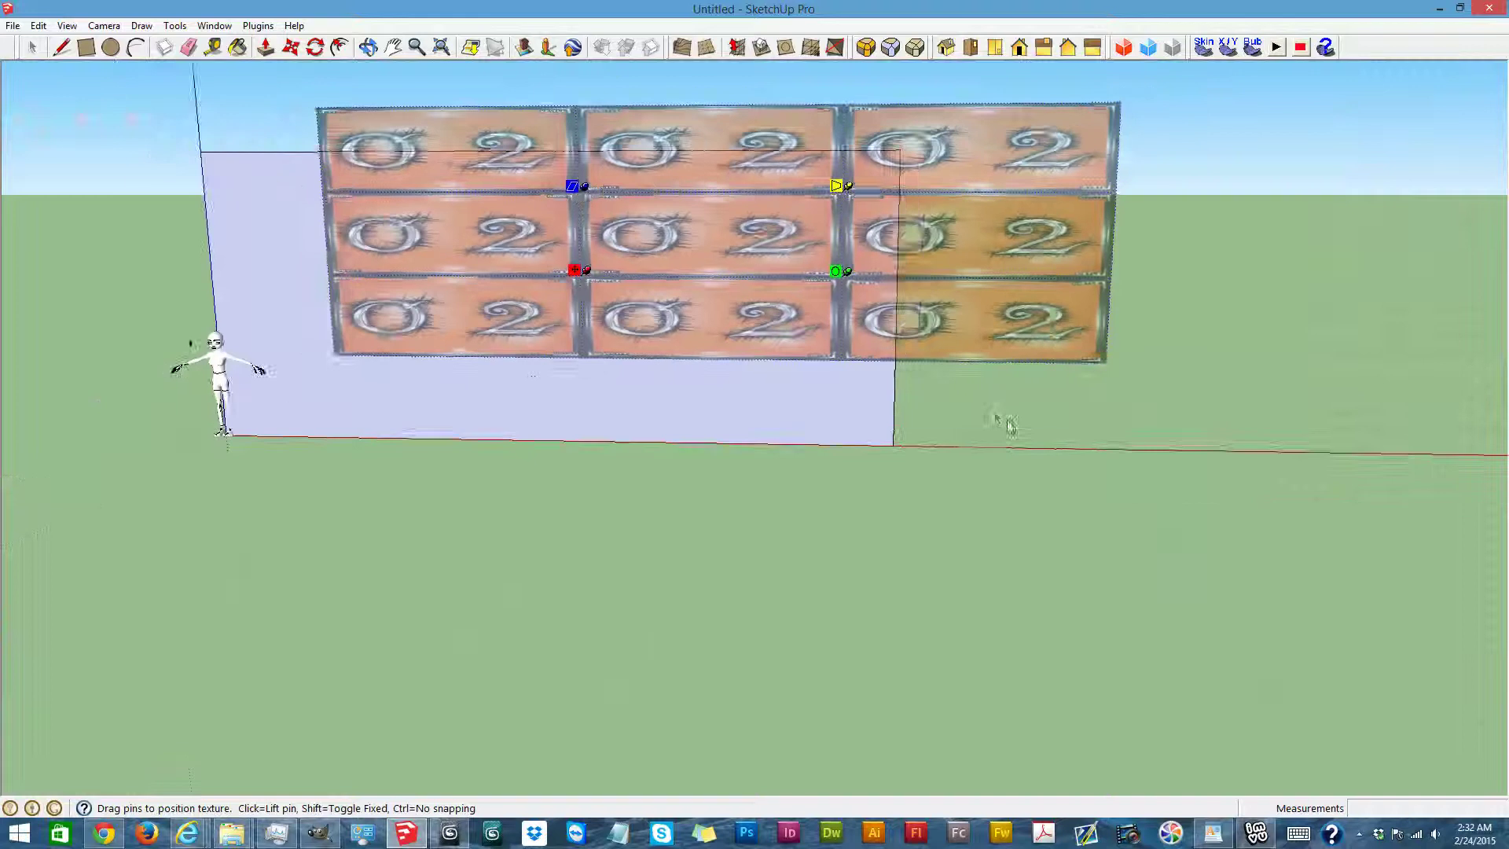
{"action": "left_click", "coordinate": [995, 421]}
Set the 02 texture on the first column's lowest pane to Projected
{"action": "left_click", "coordinate": [368, 47]}
{"action": "mouse_move", "coordinate": [503, 236]}
{"action": "left_mouse_down"}
{"action": "mouse_move", "coordinate": [542, 381]}
{"action": "mouse_move", "coordinate": [497, 241]}
{"action": "left_mouse_up"}
{"action": "scroll", "coordinate": [628, 130], "scroll_direction": "up", "scroll_amount": 8}
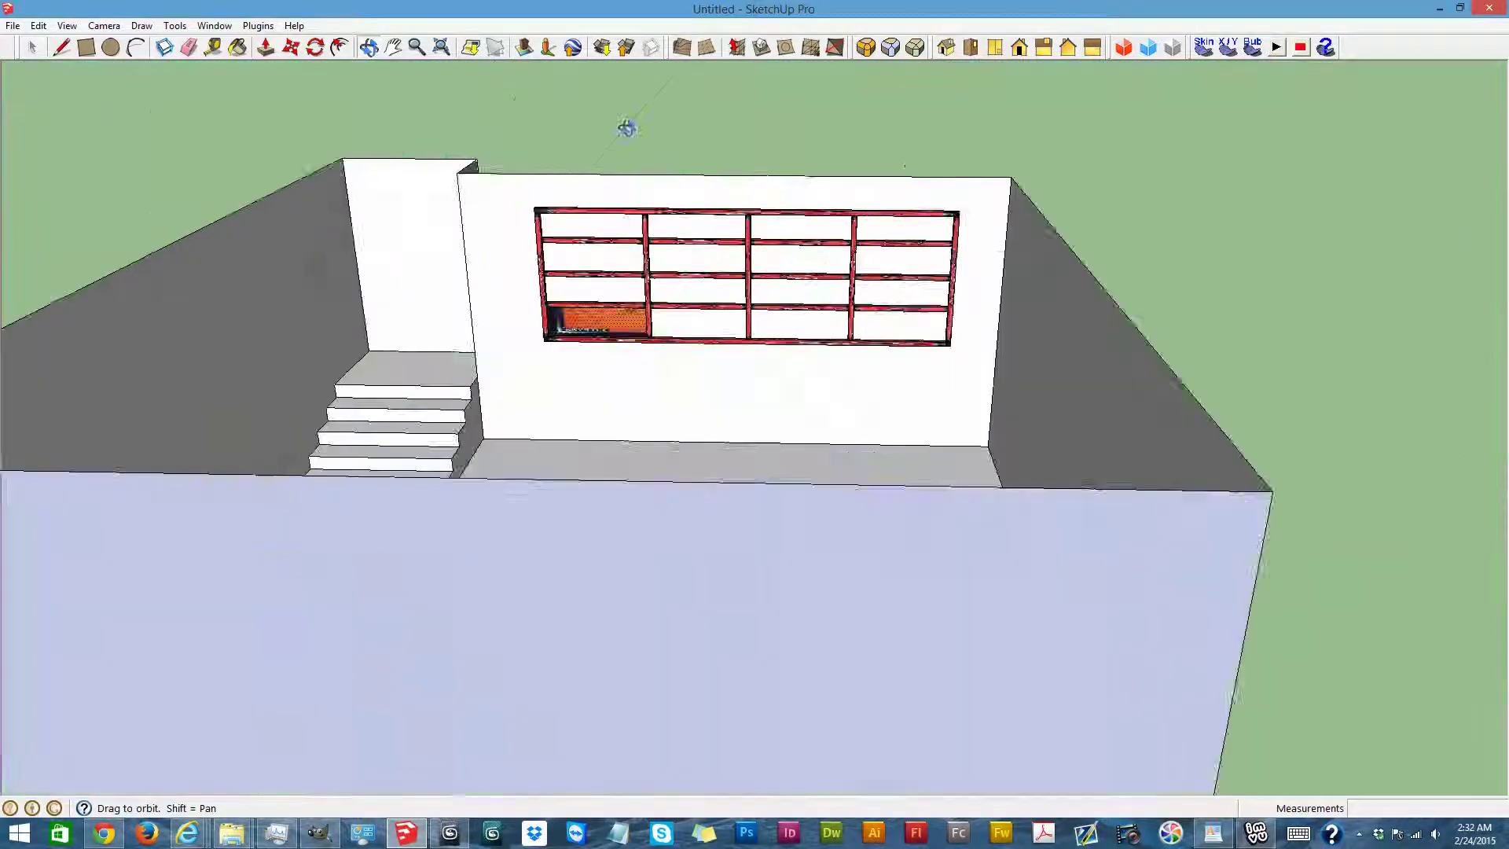
{"action": "scroll", "coordinate": [337, 500], "scroll_direction": "down", "scroll_amount": 3}
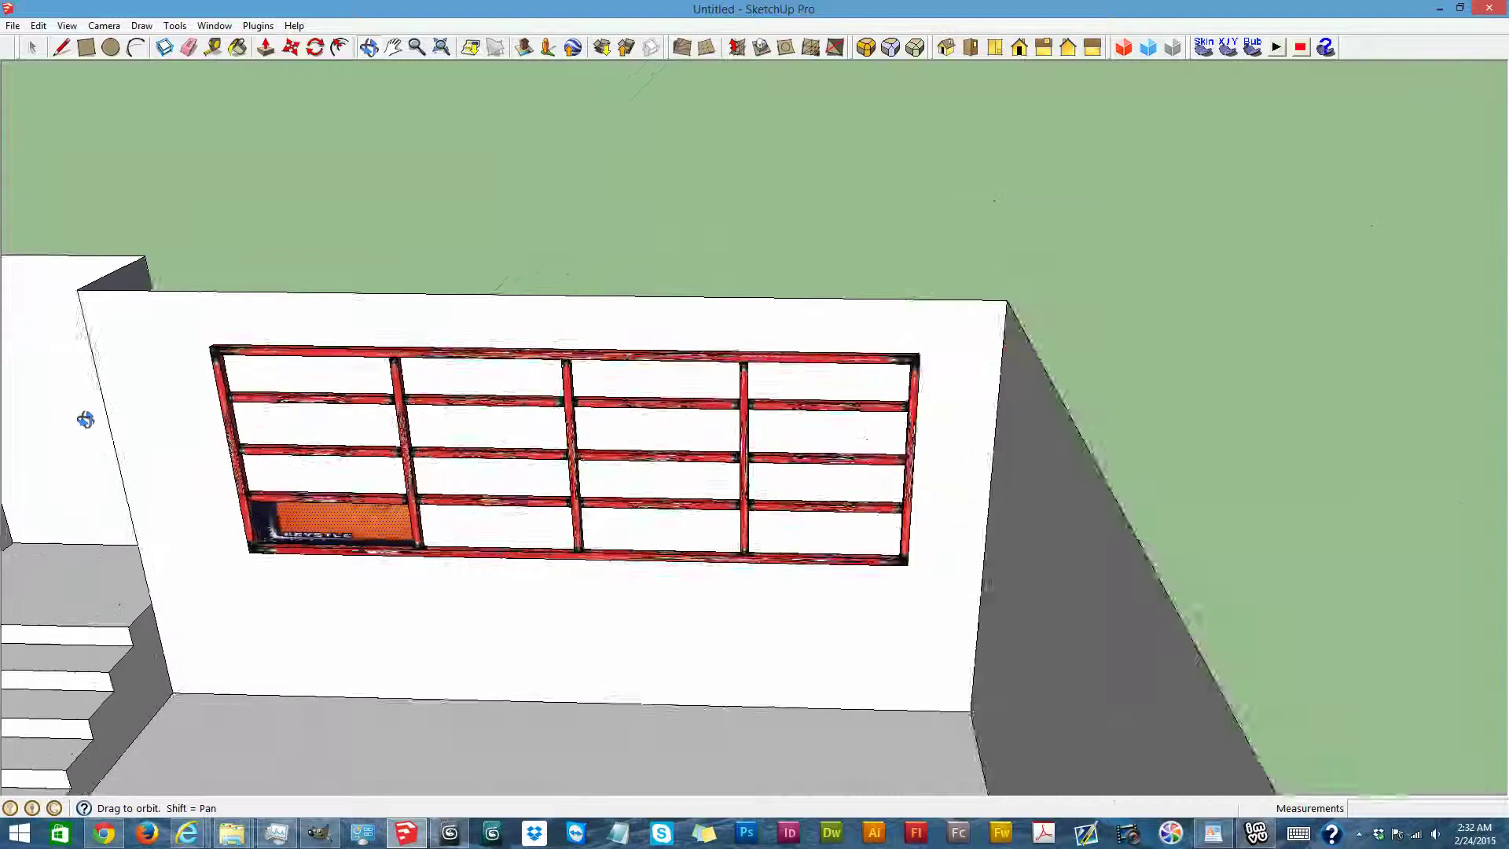
{"action": "scroll", "coordinate": [84, 416], "scroll_direction": "up", "scroll_amount": 3}
{"action": "left_click_drag", "start_coordinate": [319, 418], "coordinate": [393, 525]}
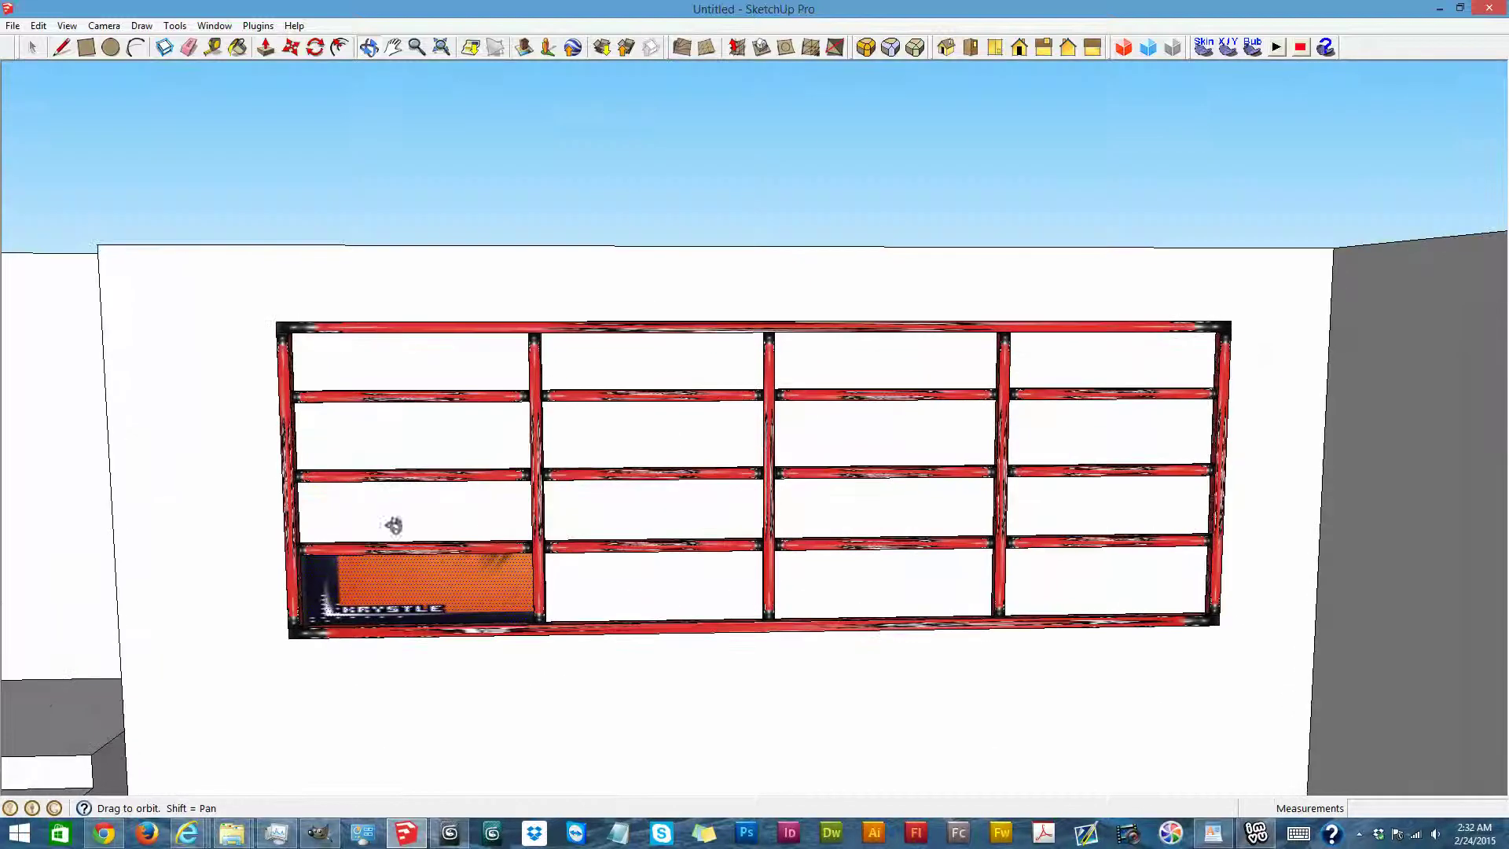
{"action": "key", "text": "space"}
{"action": "right_click", "coordinate": [389, 588]}
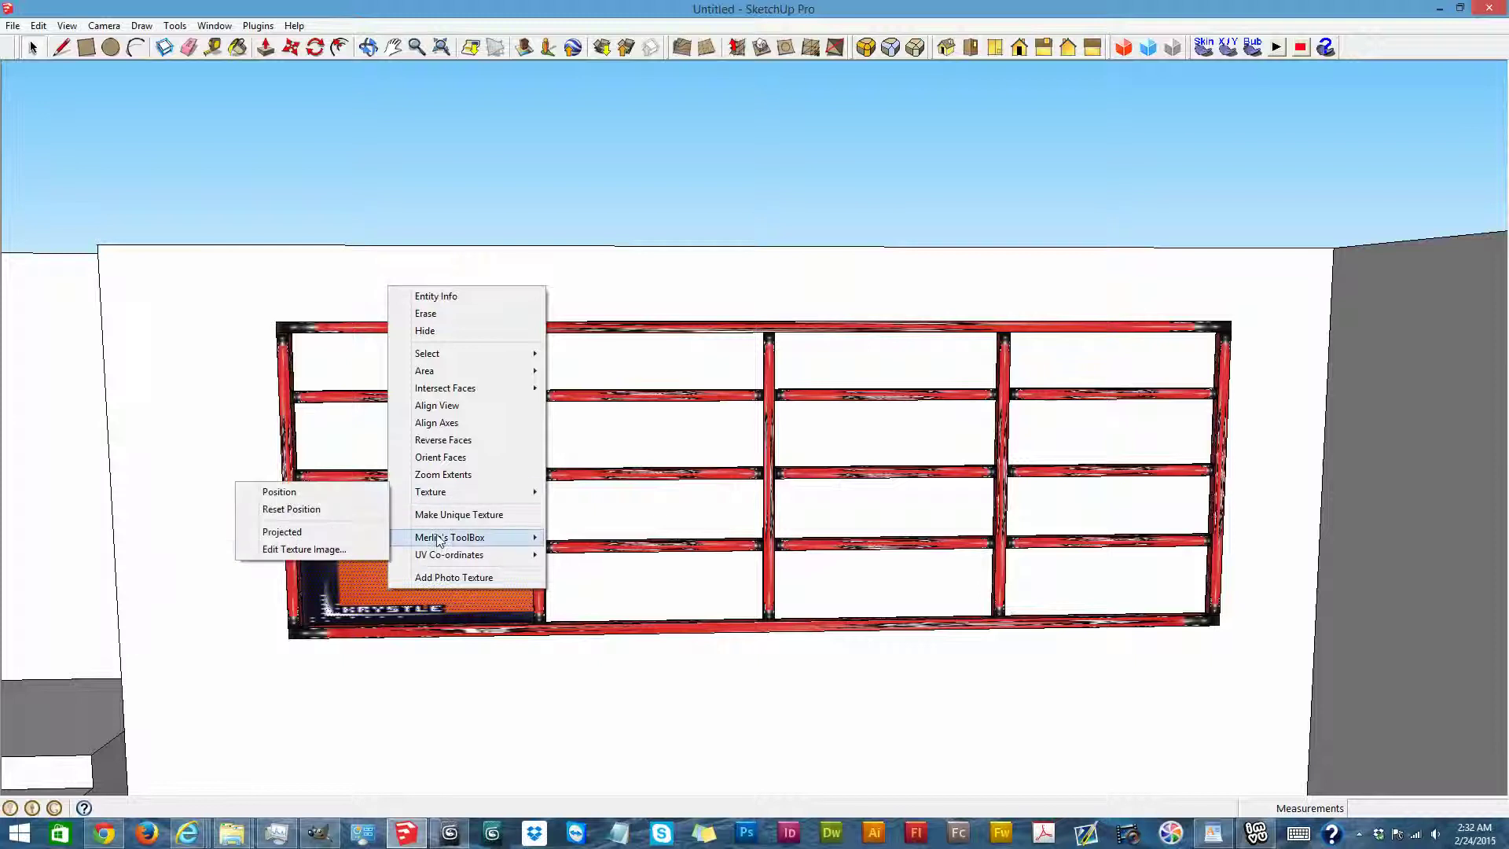
{"action": "mouse_move", "coordinate": [436, 541]}
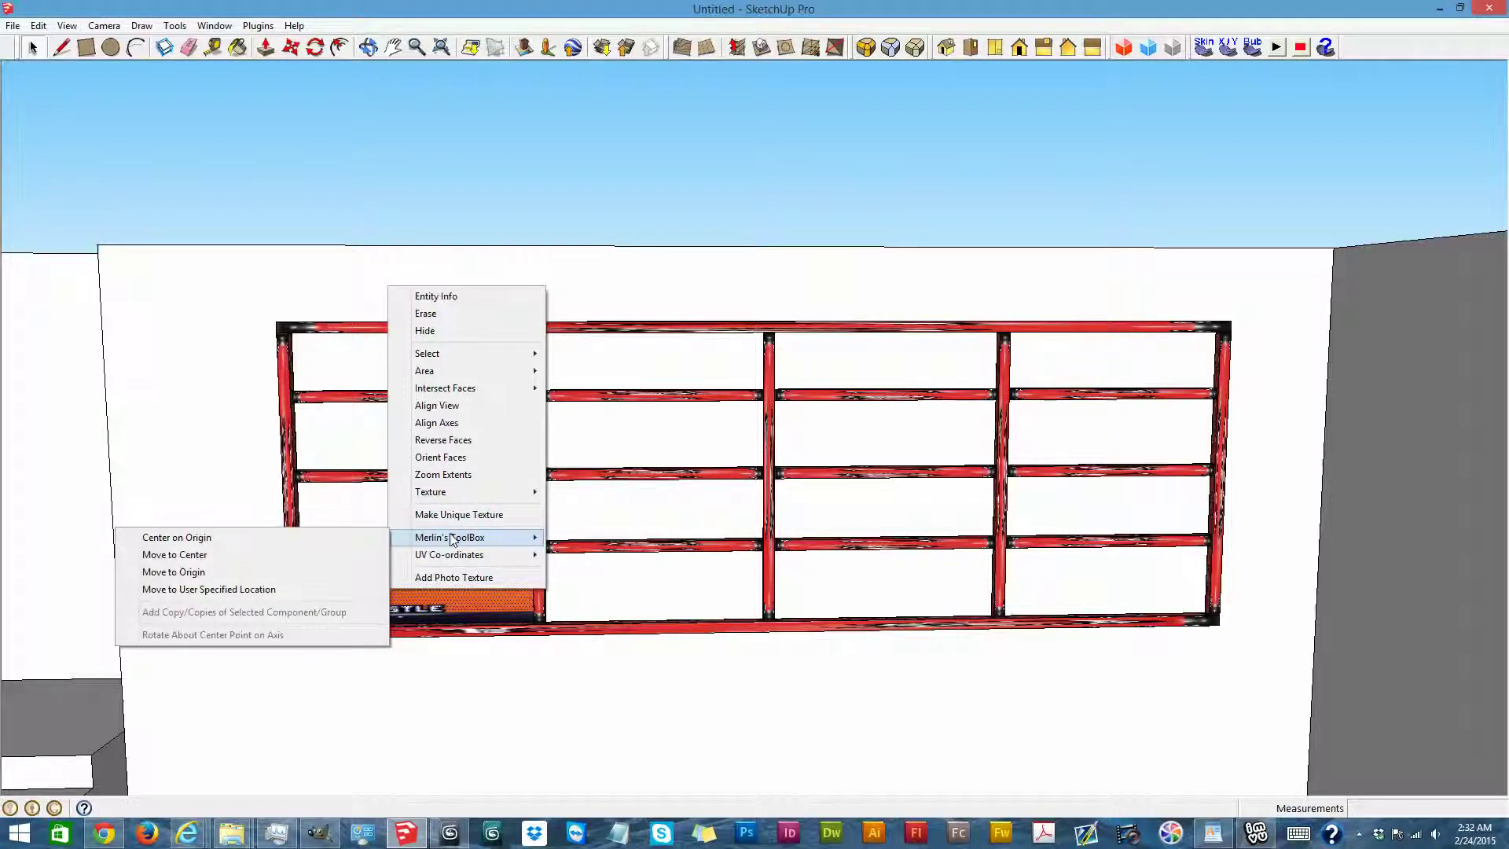
{"action": "mouse_move", "coordinate": [432, 492]}
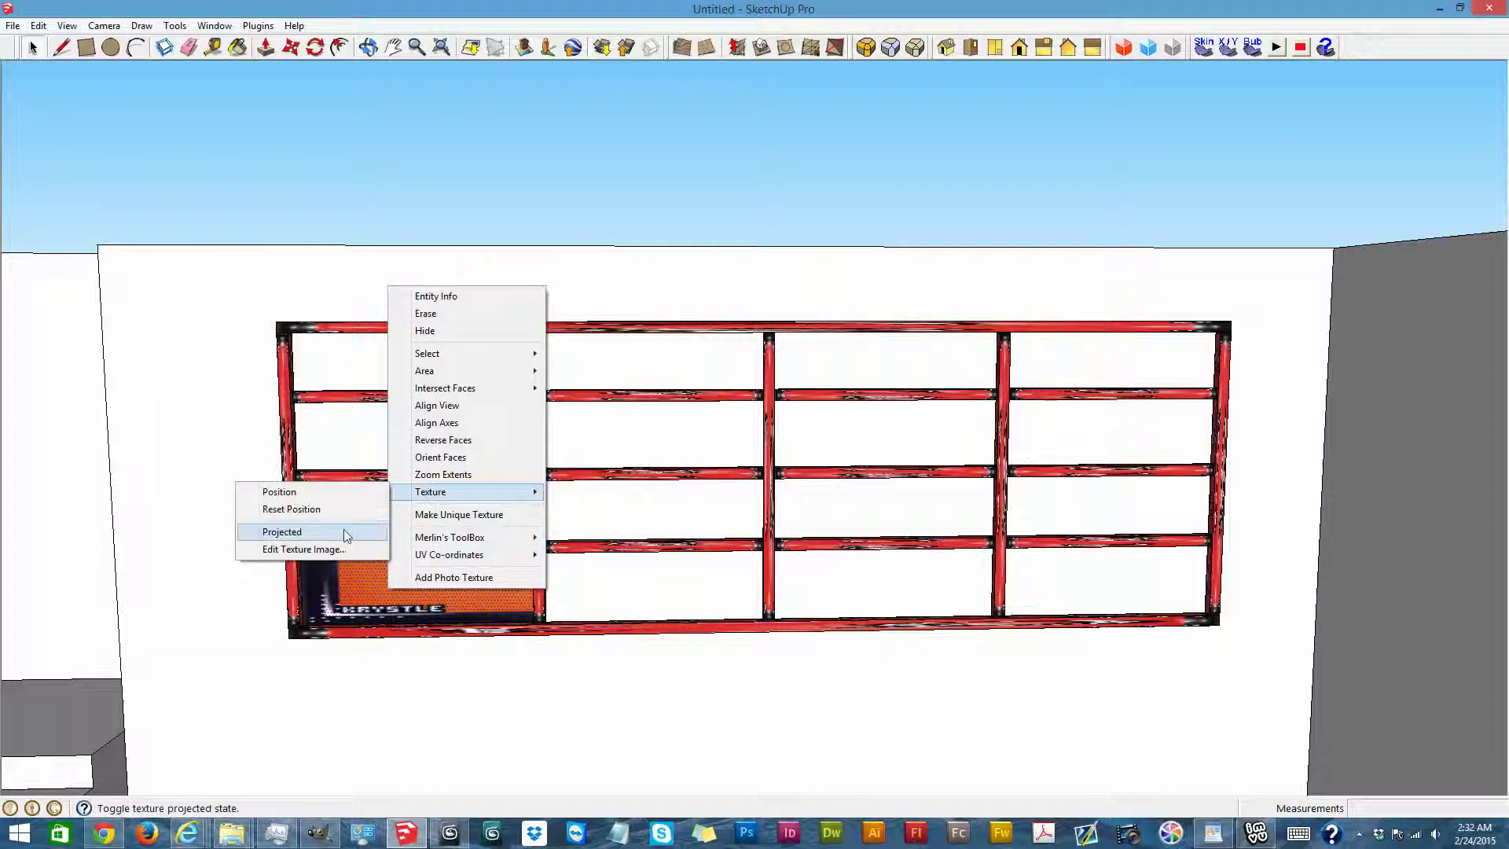
{"action": "left_click", "coordinate": [346, 533]}
Sample the projected 02 texture from the lowest pane and paint the pane directly above it in the first column
{"action": "key", "text": "b"}
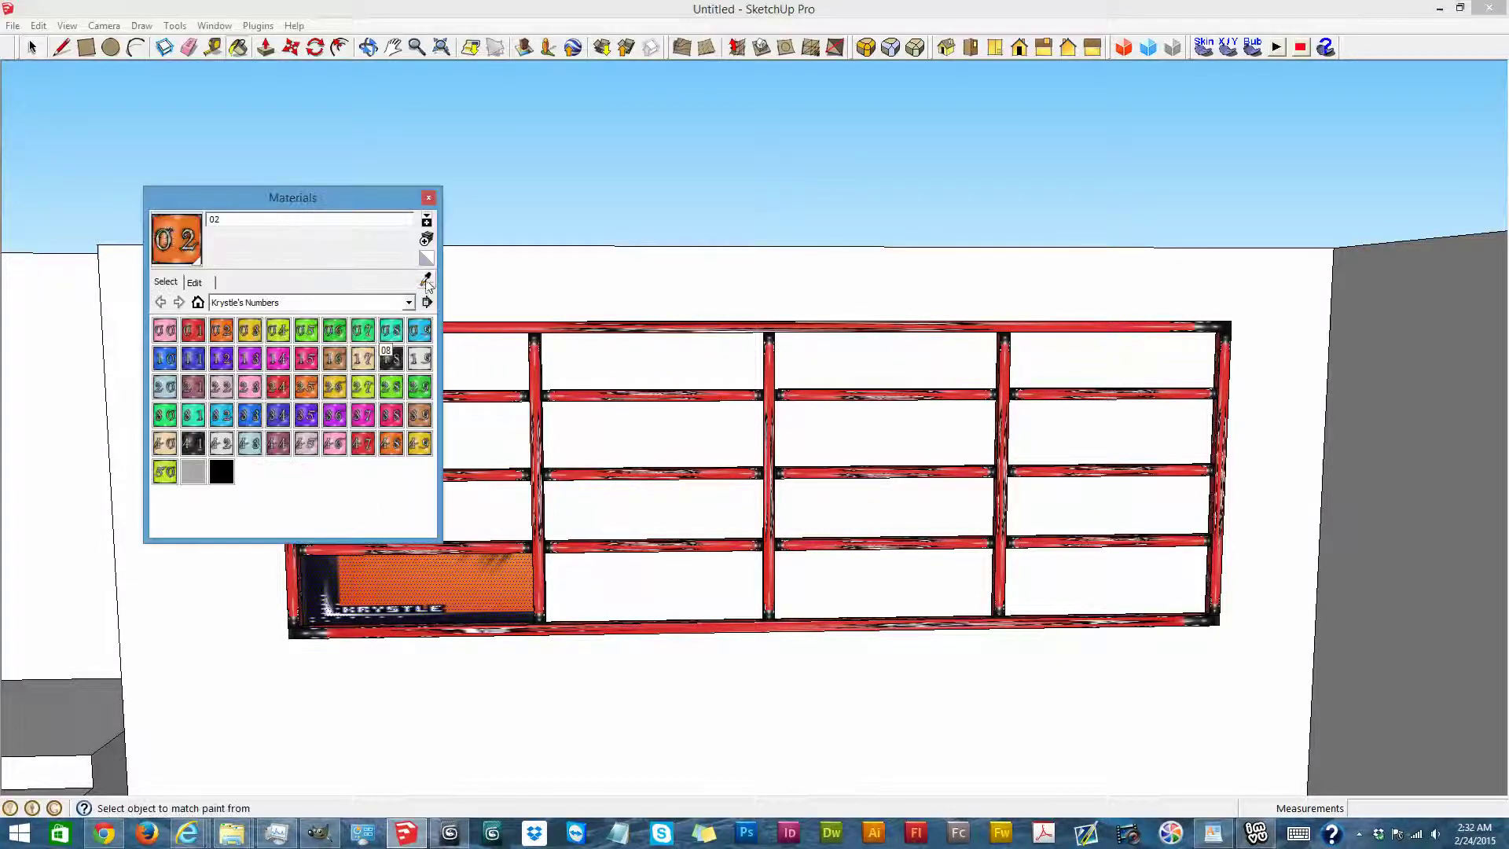
{"action": "left_click", "coordinate": [489, 503]}
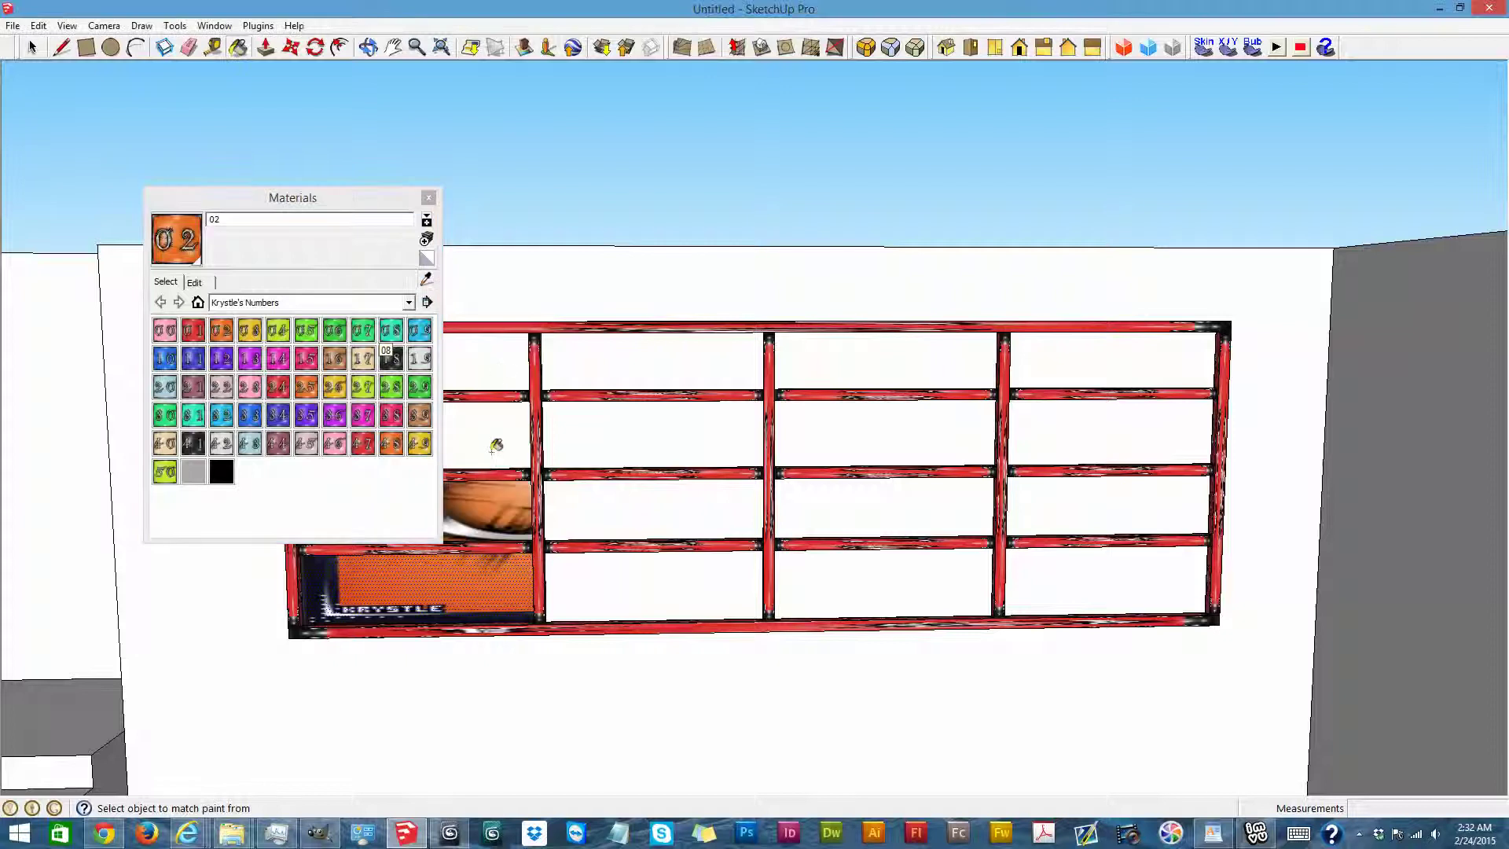
Paint the remaining blank panes of the red-framed window with the orange 02 image so it spans the whole window
{"action": "left_click", "coordinate": [495, 441]}
{"action": "left_click", "coordinate": [498, 358]}
{"action": "left_click", "coordinate": [636, 363]}
{"action": "left_click", "coordinate": [626, 430]}
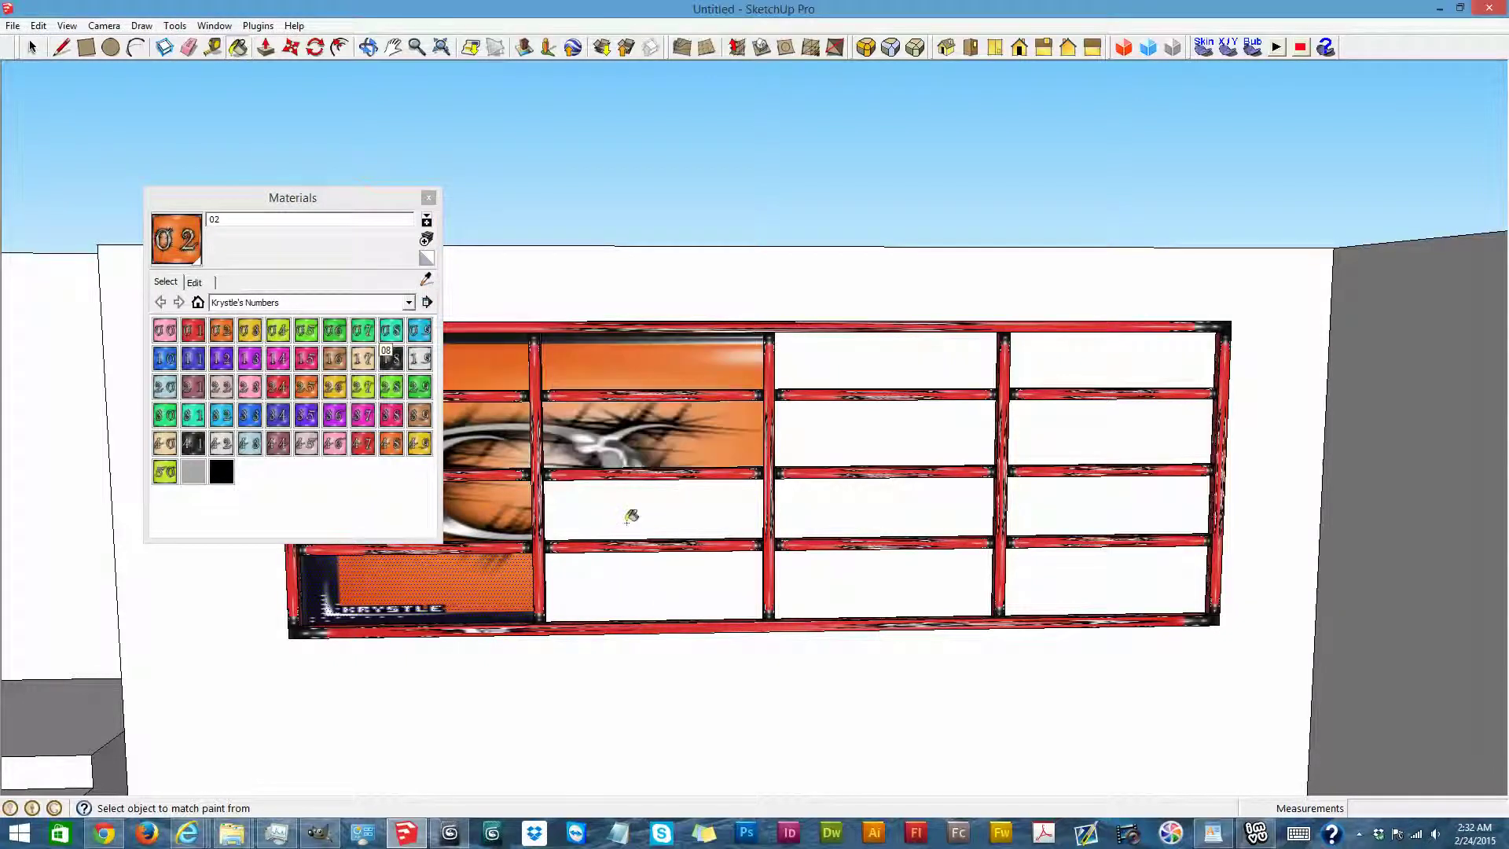
{"action": "left_click", "coordinate": [629, 513]}
{"action": "left_click", "coordinate": [662, 596]}
{"action": "left_click", "coordinate": [839, 562]}
{"action": "left_click", "coordinate": [837, 498]}
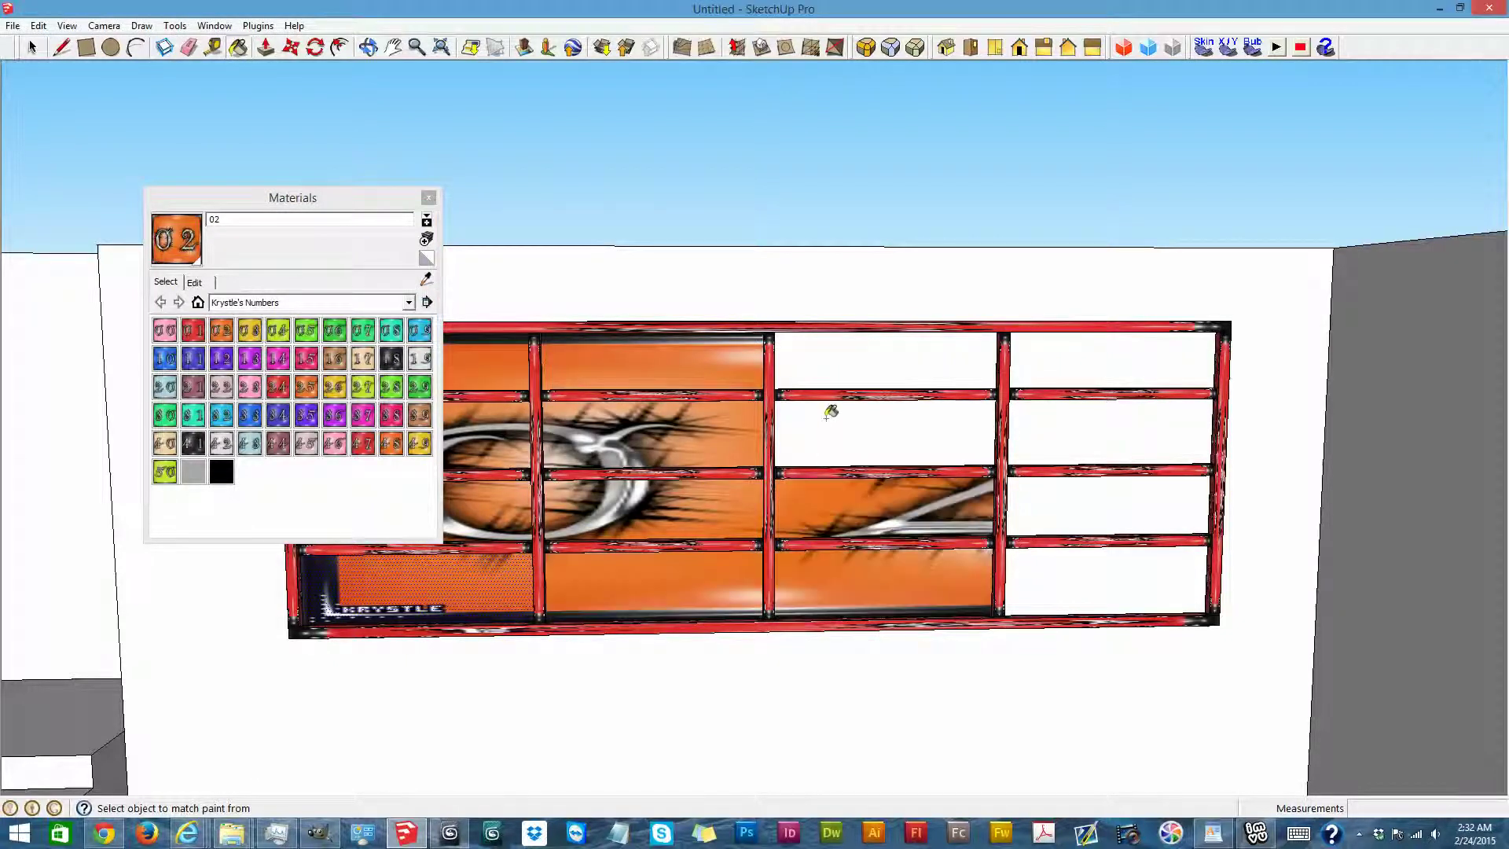
{"action": "left_click", "coordinate": [830, 413]}
{"action": "left_click", "coordinate": [854, 352]}
{"action": "left_click", "coordinate": [1077, 354]}
{"action": "left_click", "coordinate": [1073, 439]}
{"action": "left_click", "coordinate": [1076, 503]}
{"action": "left_click", "coordinate": [1073, 574]}
{"action": "scroll", "coordinate": [1062, 565], "scroll_direction": "down", "scroll_amount": 5}
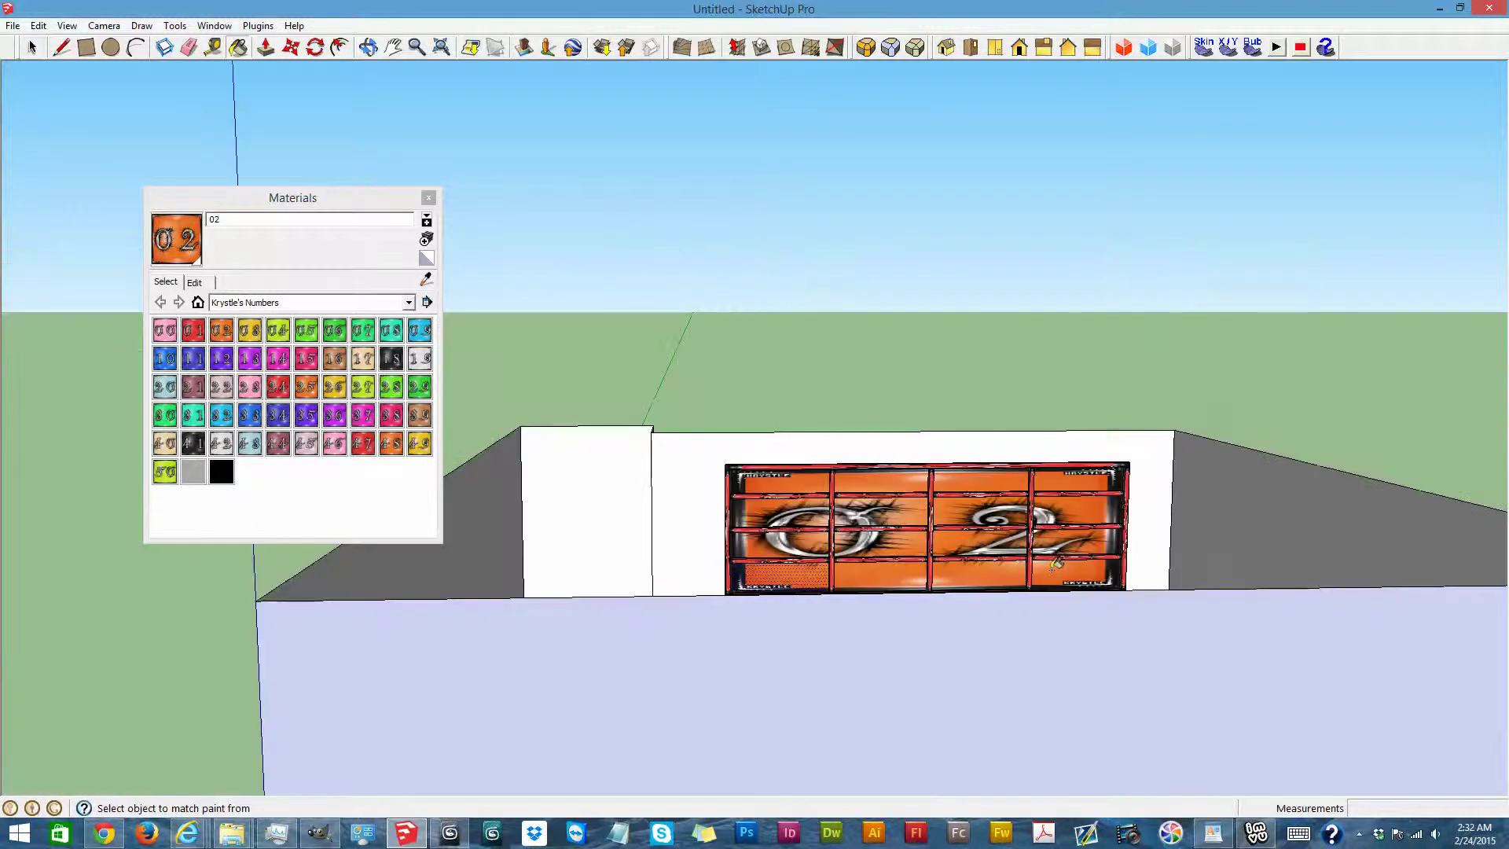
{"action": "scroll", "coordinate": [1056, 563], "scroll_direction": "up", "scroll_amount": 4}
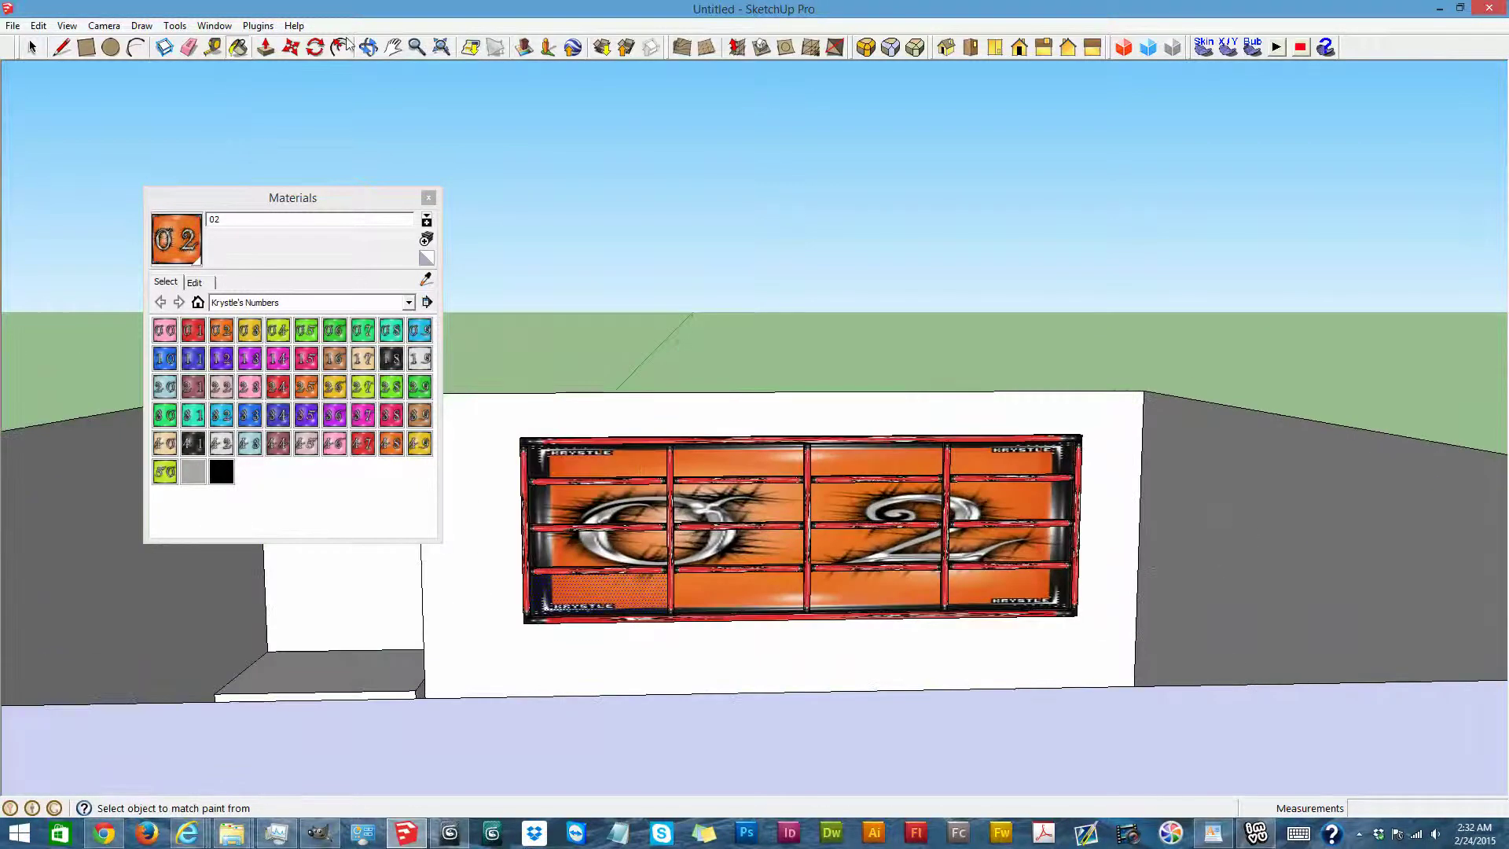
Close the Materials window and clear the selection of the pane face
{"action": "left_click", "coordinate": [369, 48]}
{"action": "left_click_drag", "start_coordinate": [1063, 558], "coordinate": [7, 689]}
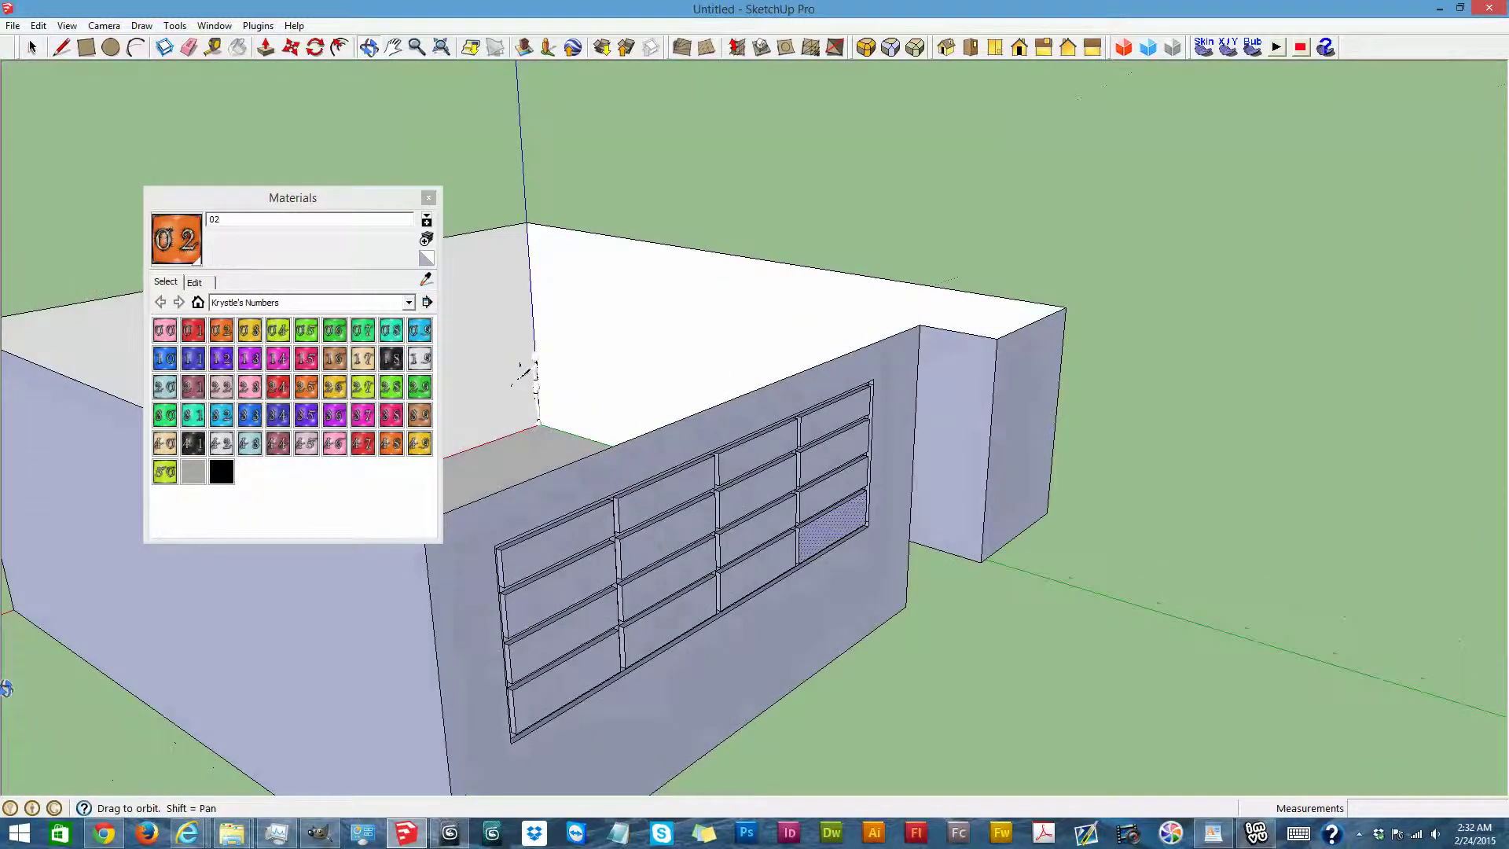
{"action": "left_click_drag", "start_coordinate": [462, 626], "coordinate": [315, 620]}
{"action": "left_click_drag", "start_coordinate": [764, 676], "coordinate": [731, 517]}
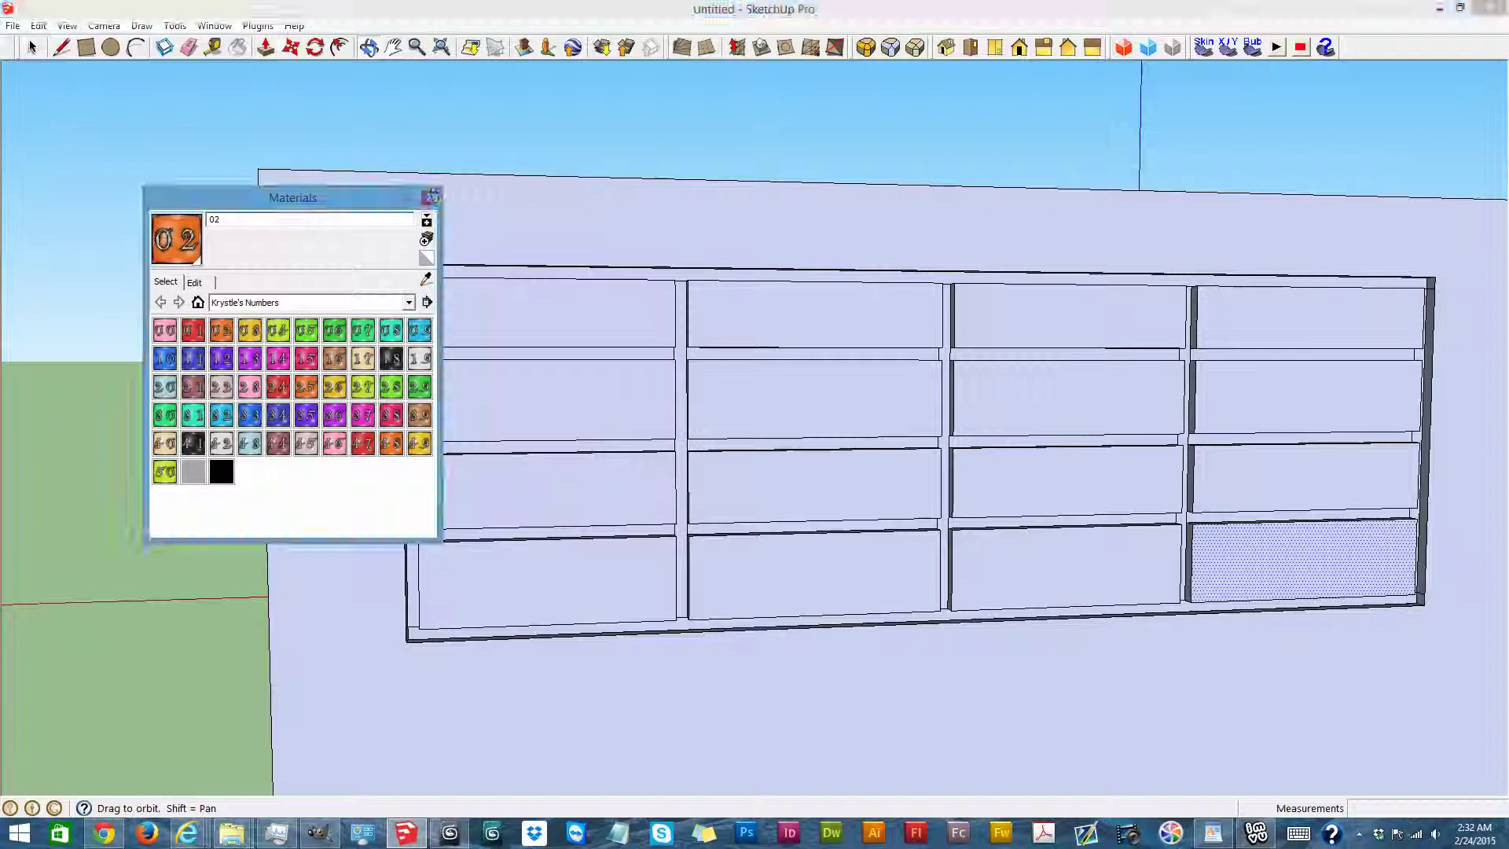
{"action": "left_click", "coordinate": [428, 197]}
{"action": "left_click", "coordinate": [31, 48]}
{"action": "left_click", "coordinate": [399, 278]}
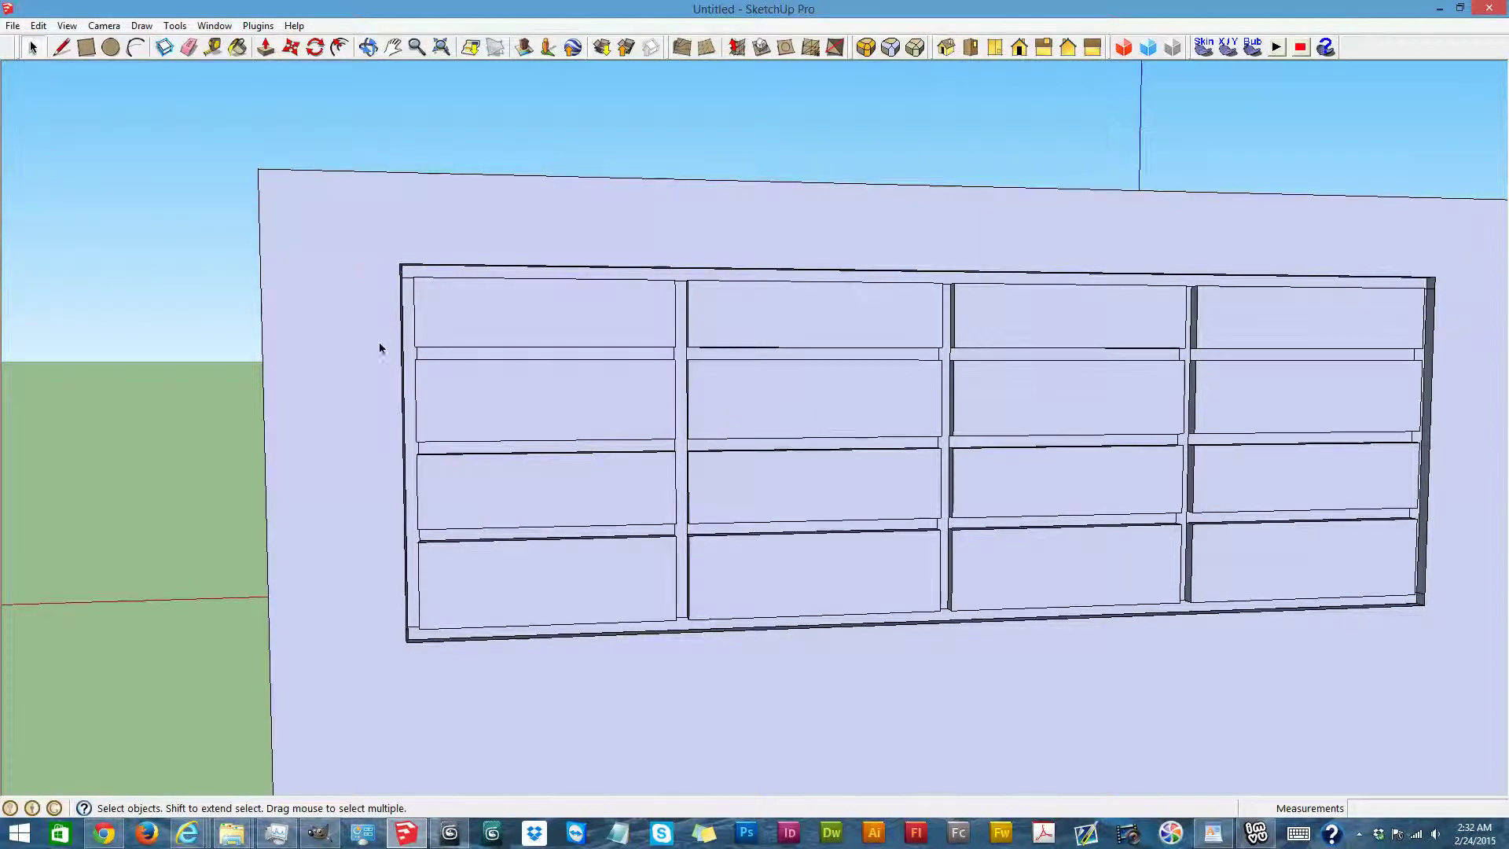
Select the whole window, including its red frame and painted panes, from inside the room and make it a group
{"action": "scroll", "coordinate": [380, 348], "scroll_direction": "down", "scroll_amount": 4}
{"action": "left_click", "coordinate": [367, 47]}
{"action": "left_click_drag", "start_coordinate": [598, 488], "coordinate": [634, 410]}
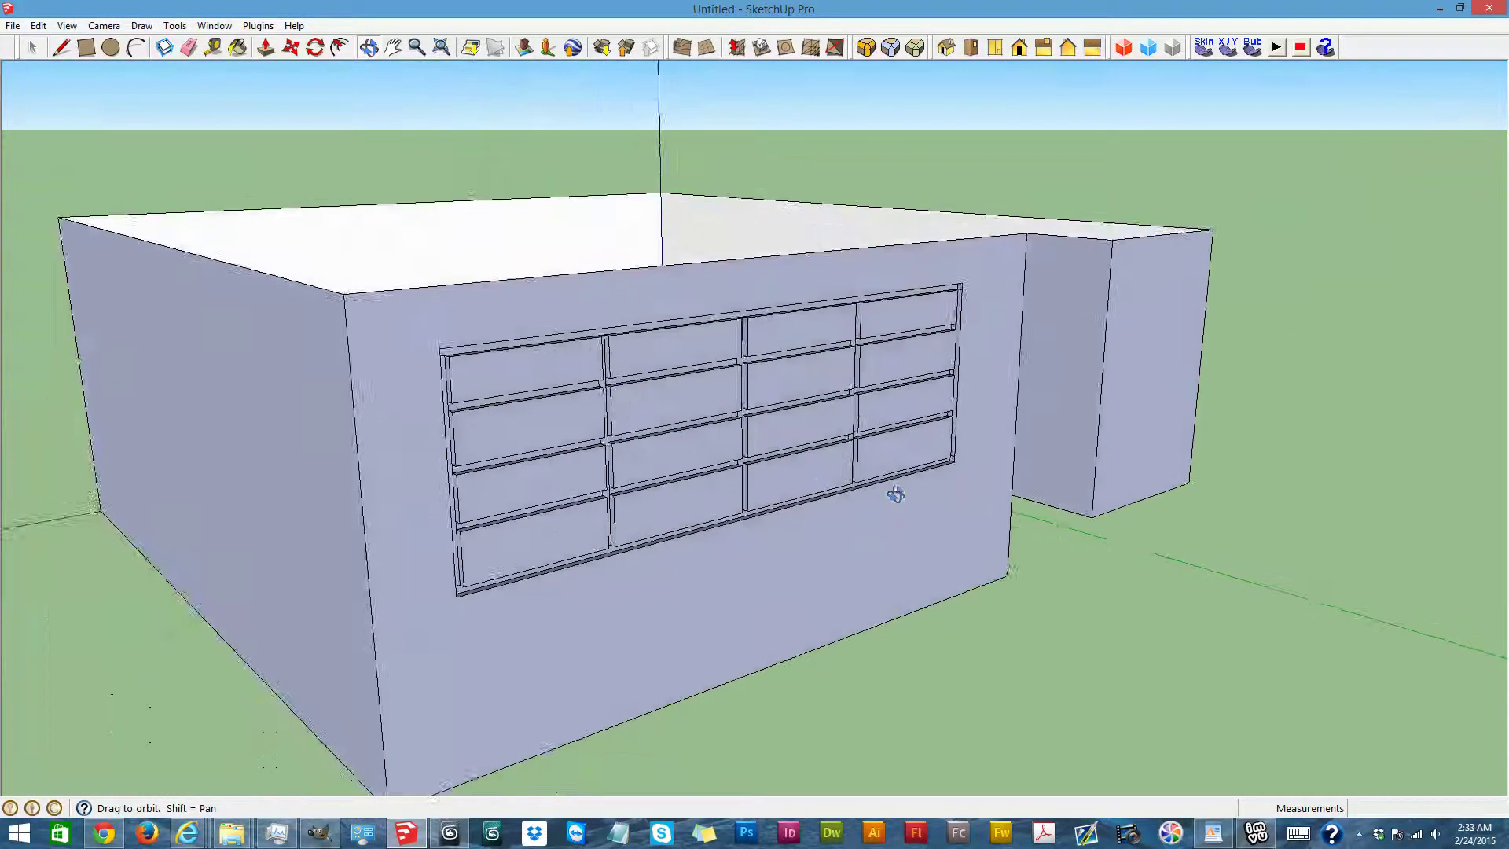
{"action": "scroll", "coordinate": [895, 494], "scroll_direction": "up", "scroll_amount": 4}
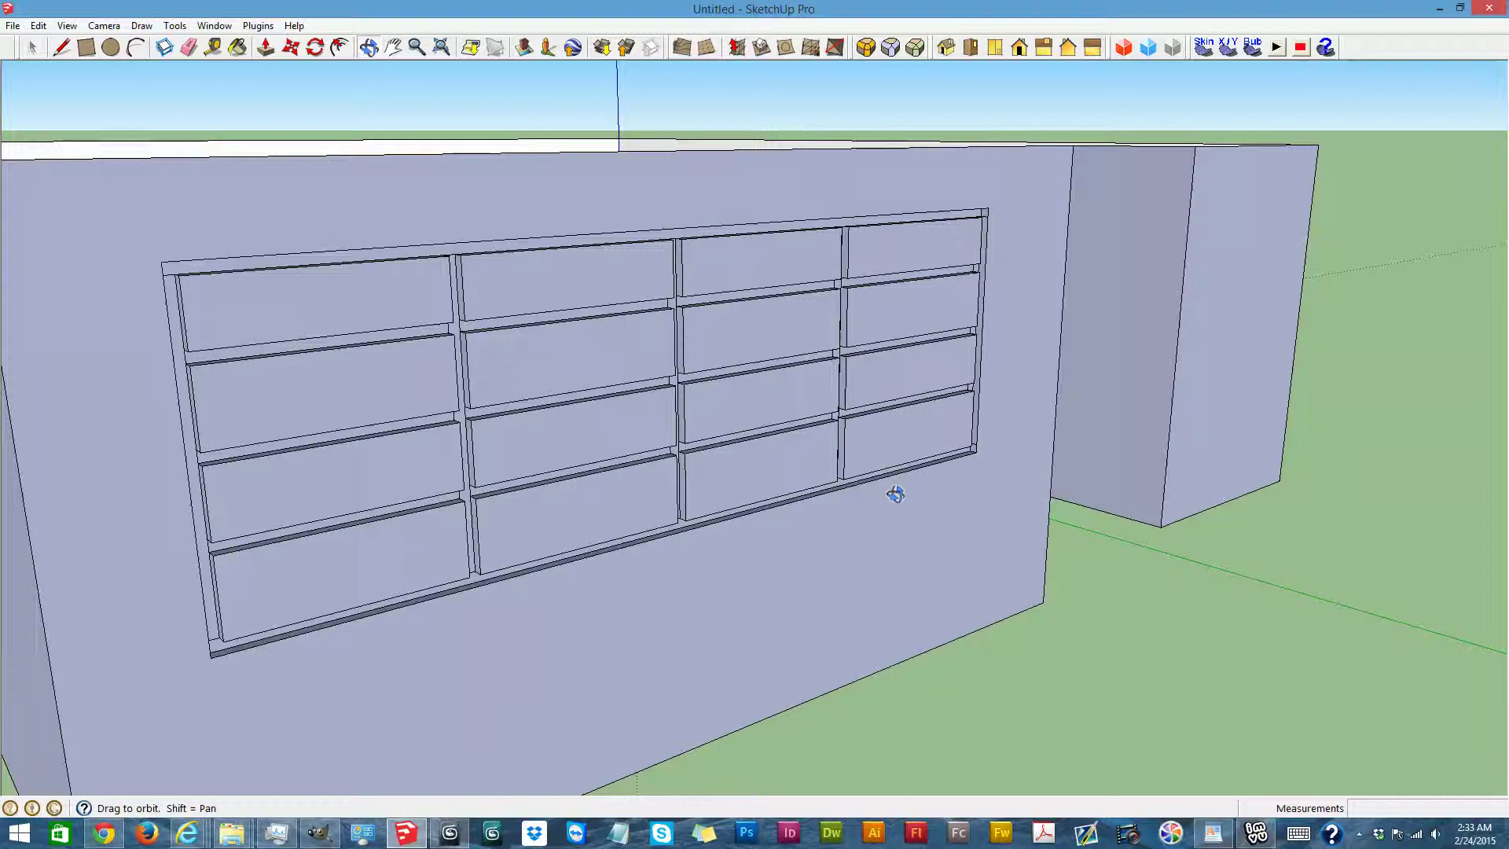
{"action": "scroll", "coordinate": [896, 494], "scroll_direction": "down", "scroll_amount": 5}
{"action": "left_click_drag", "start_coordinate": [459, 470], "coordinate": [215, 150]}
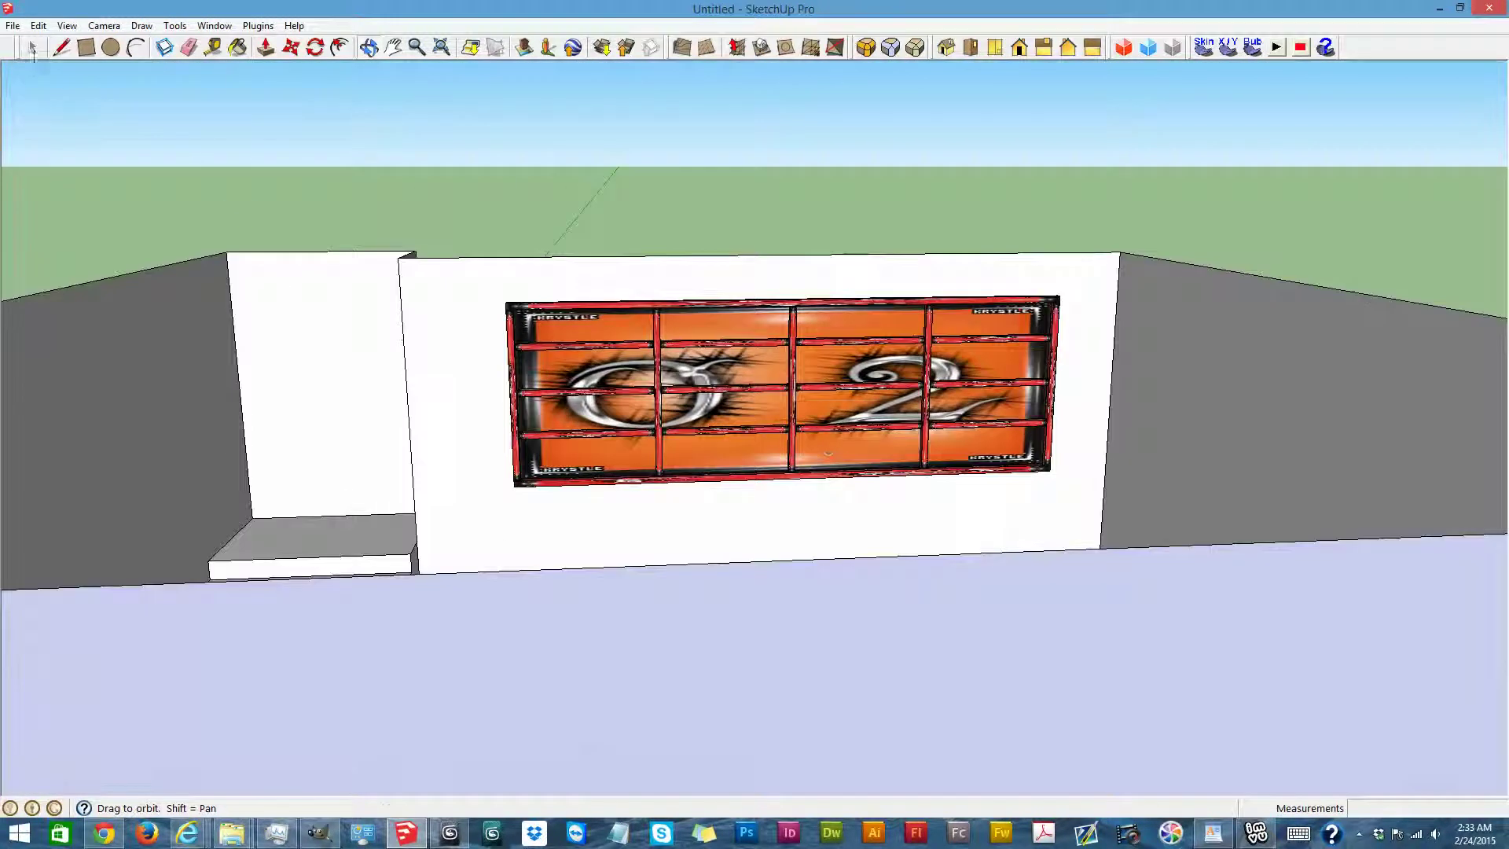
{"action": "left_click", "coordinate": [32, 48]}
{"action": "mouse_move", "coordinate": [477, 287]}
{"action": "left_mouse_down"}
{"action": "mouse_move", "coordinate": [997, 526]}
{"action": "mouse_move", "coordinate": [1073, 534]}
{"action": "left_mouse_up"}
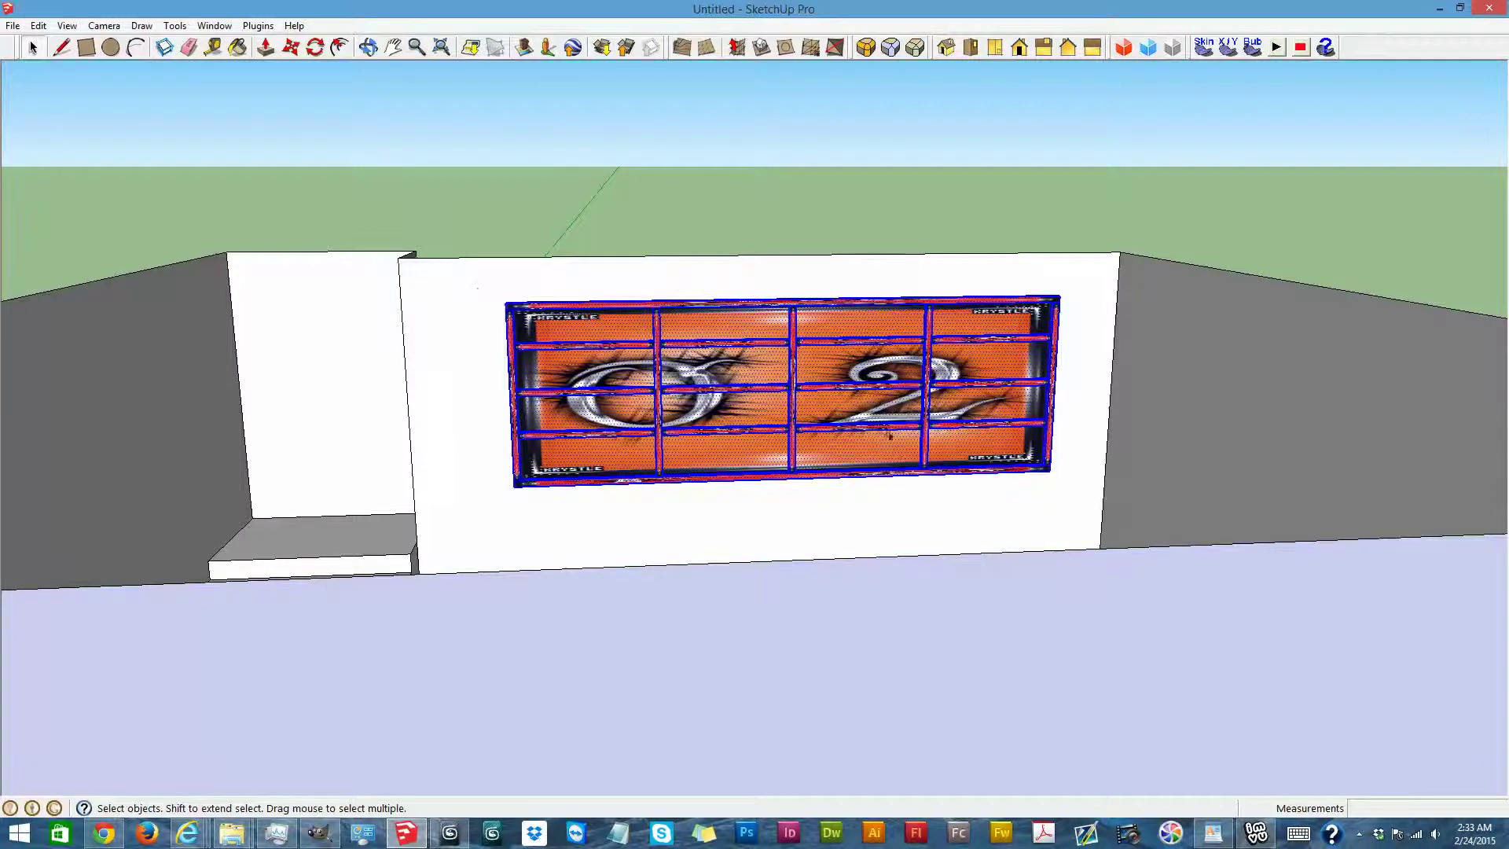
{"action": "right_click", "coordinate": [838, 410]}
{"action": "left_click", "coordinate": [899, 542]}
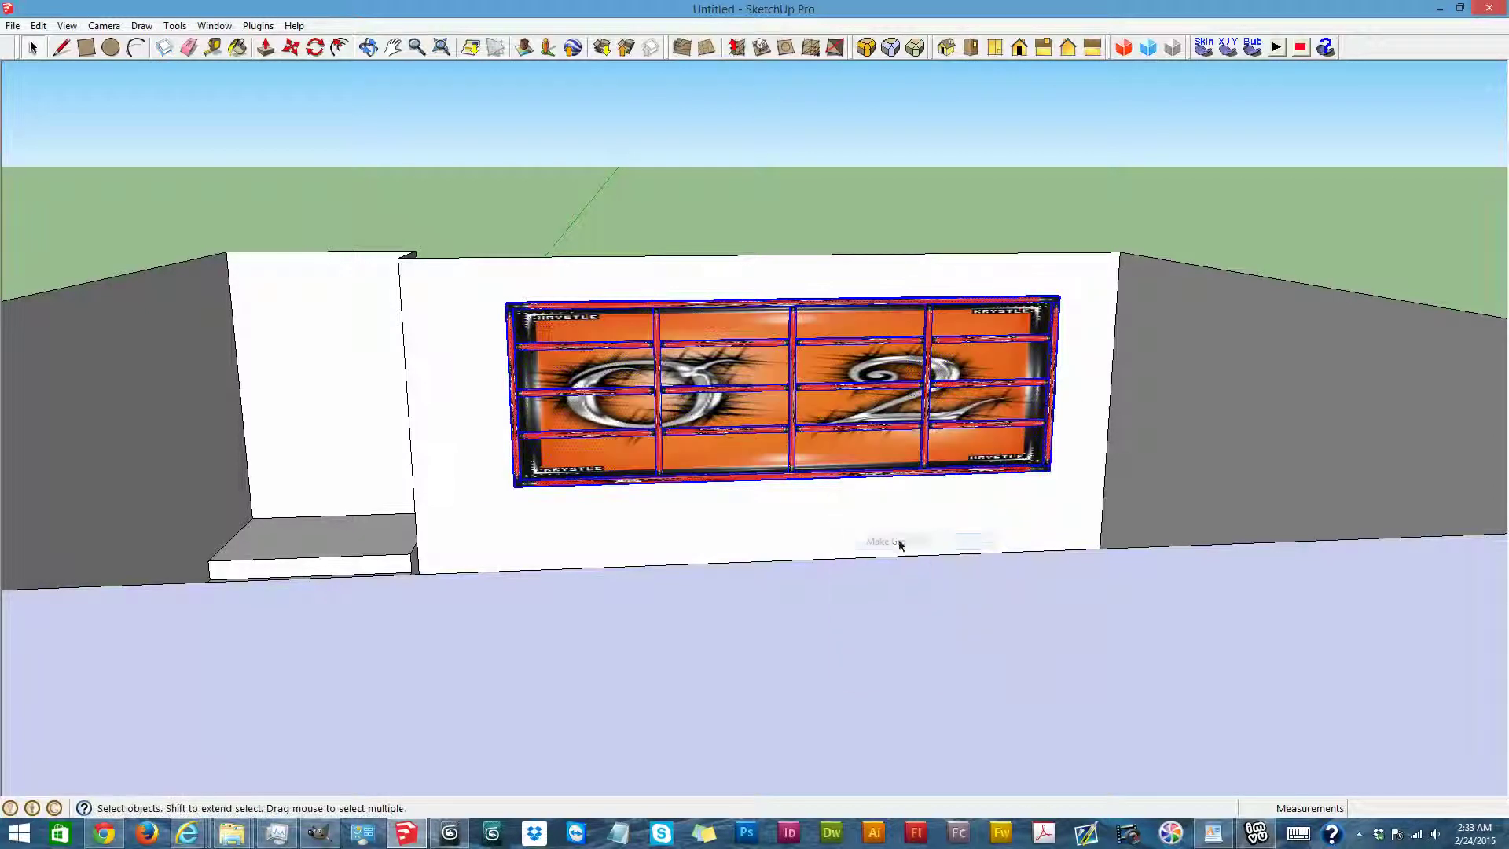
Draw a rectangle of about 14' 8 1/4" by 4' 10 1/2" over the window opening on the outer wall
{"action": "left_click", "coordinate": [367, 47]}
{"action": "left_click_drag", "start_coordinate": [660, 131], "coordinate": [44, 442]}
{"action": "left_click_drag", "start_coordinate": [824, 737], "coordinate": [824, 743]}
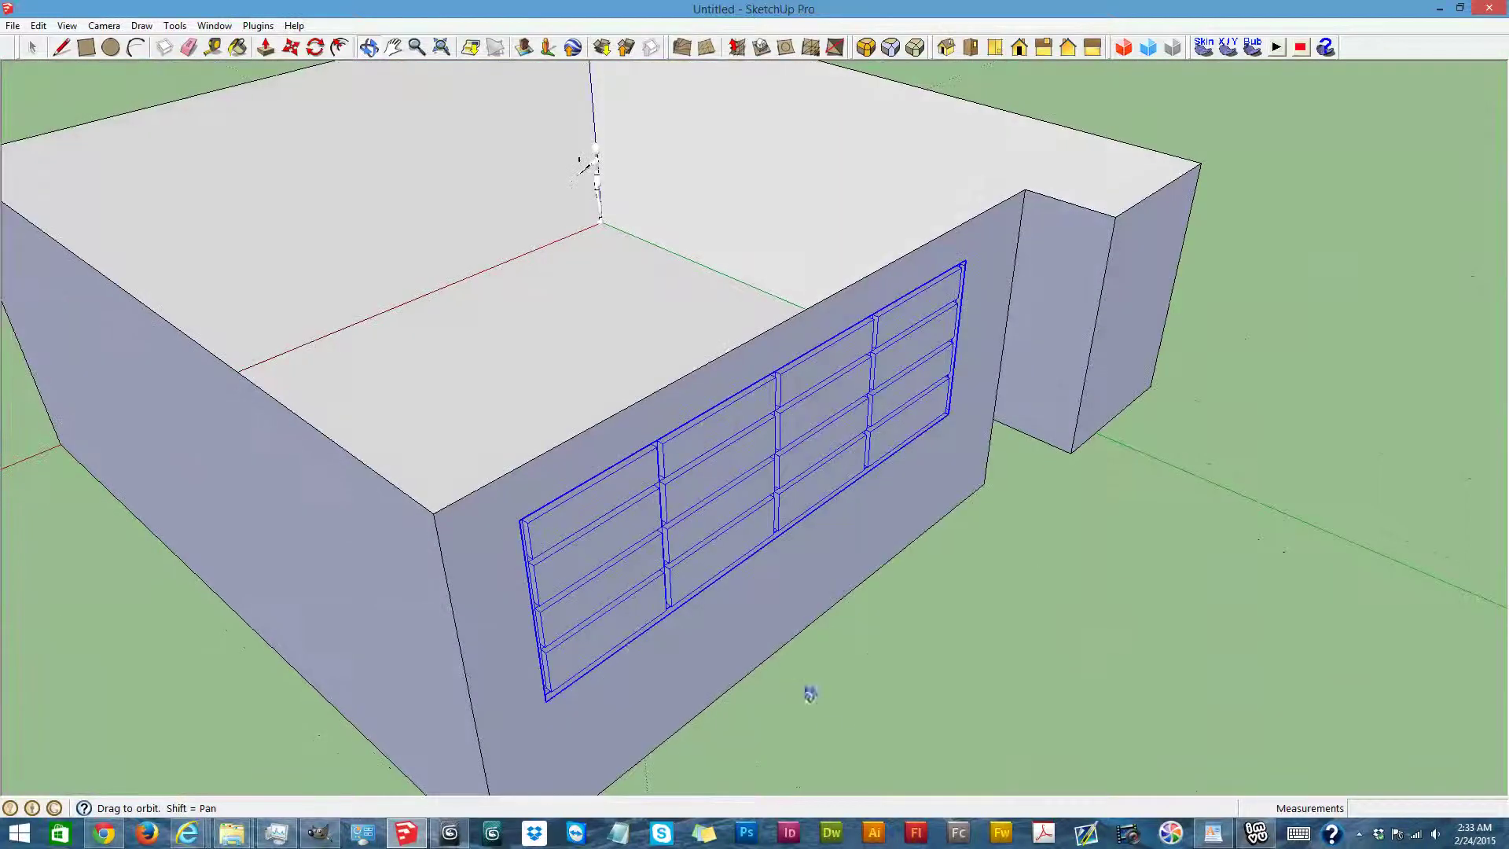
{"action": "left_click_drag", "start_coordinate": [638, 701], "coordinate": [100, 293]}
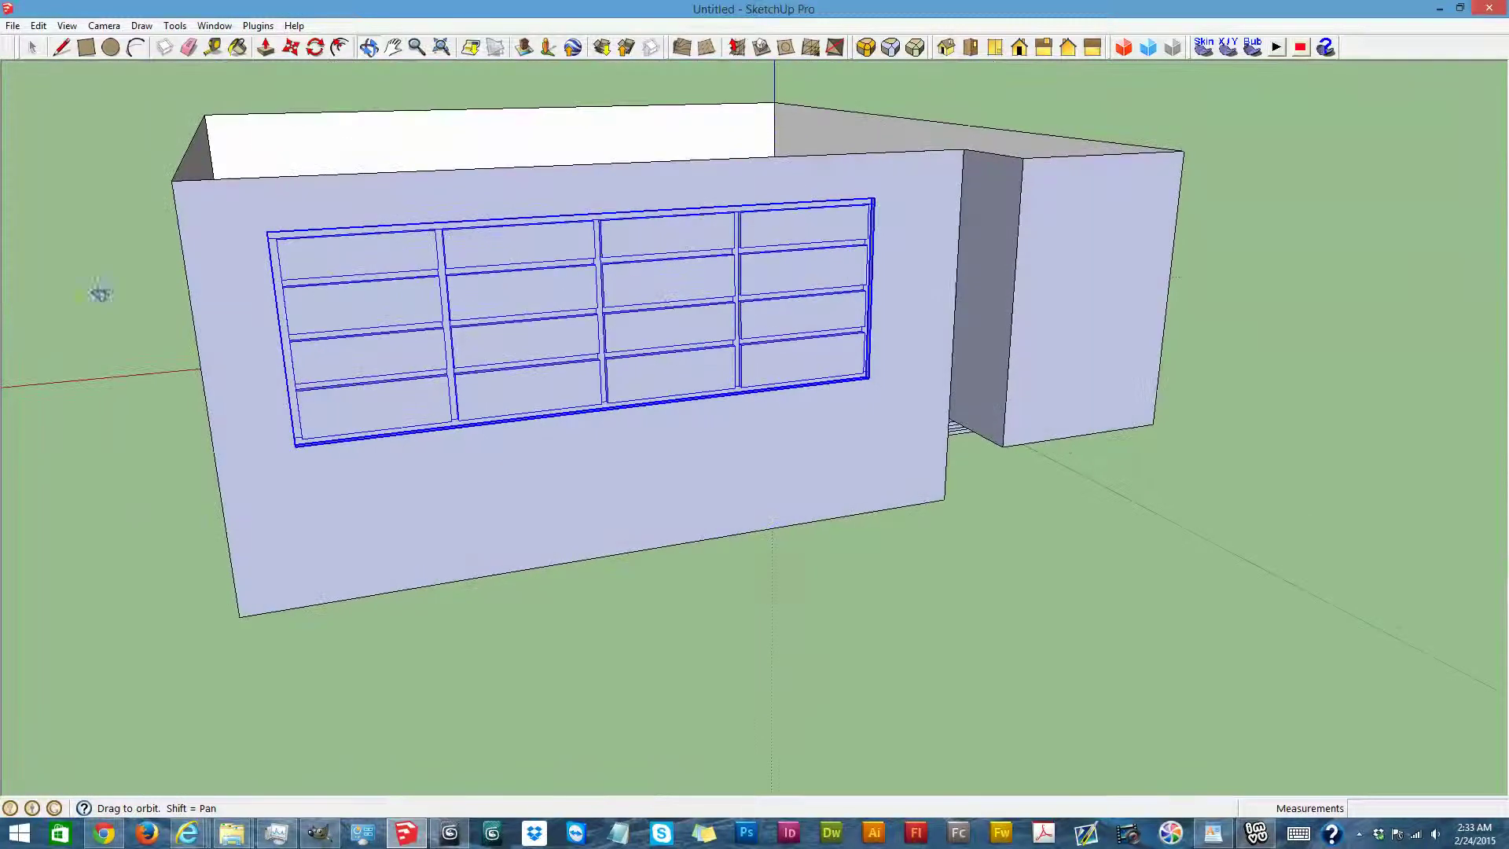
{"action": "left_click", "coordinate": [92, 48]}
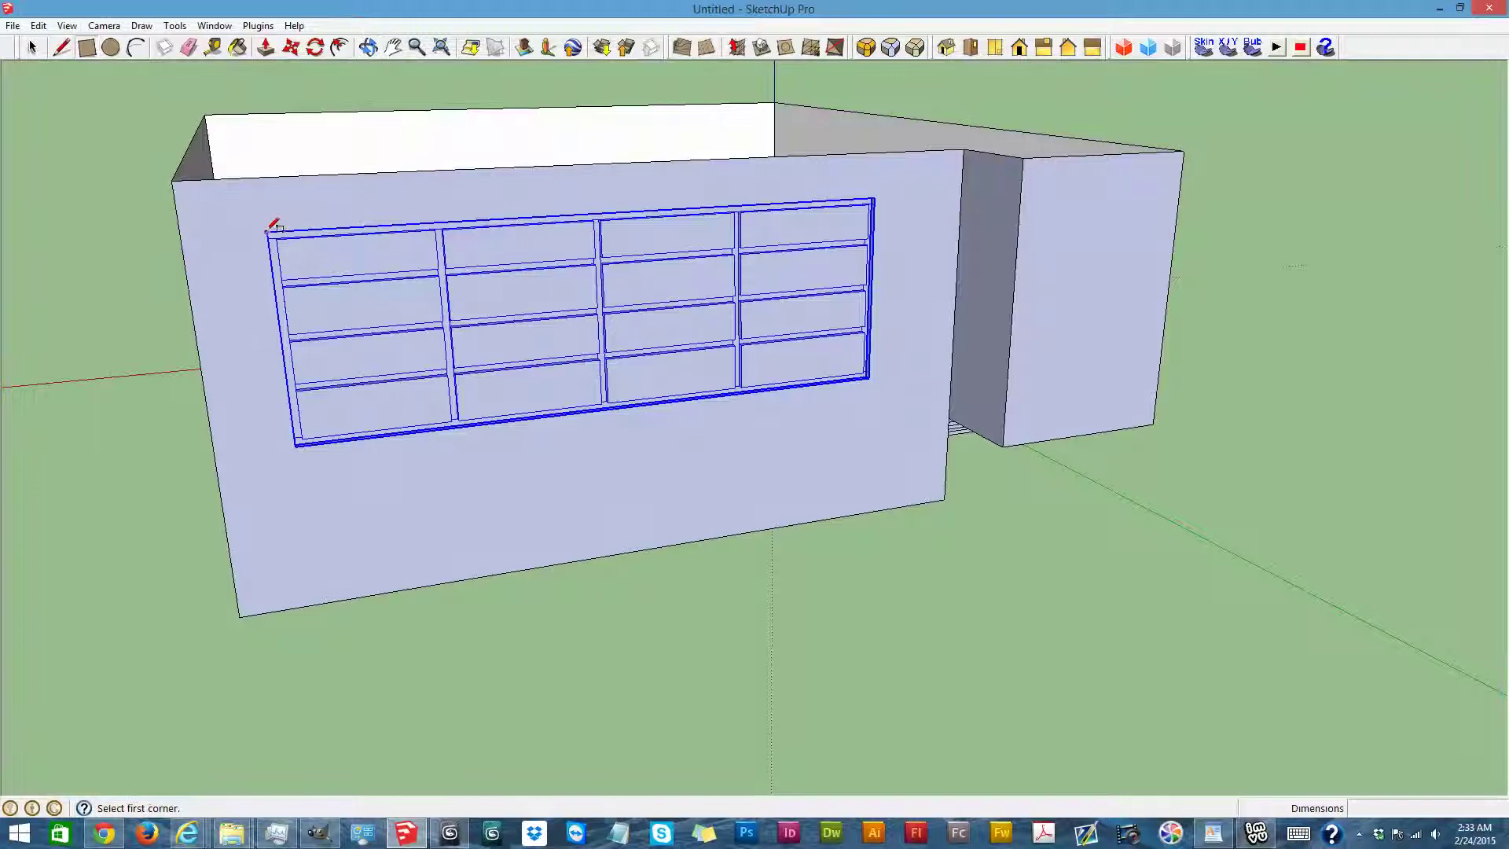
{"action": "left_click", "coordinate": [267, 232]}
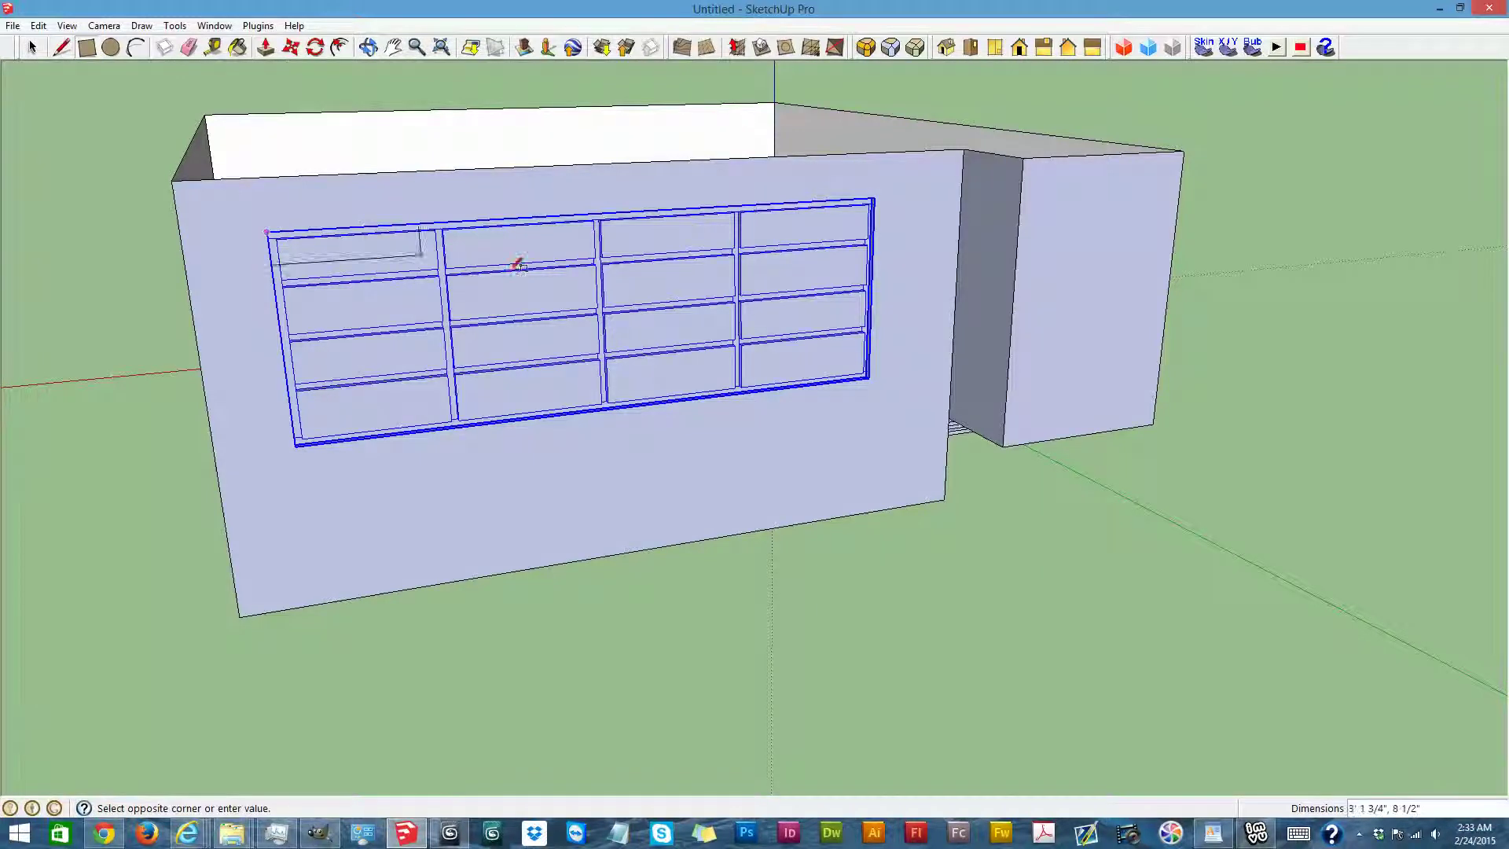
{"action": "left_click", "coordinate": [869, 378]}
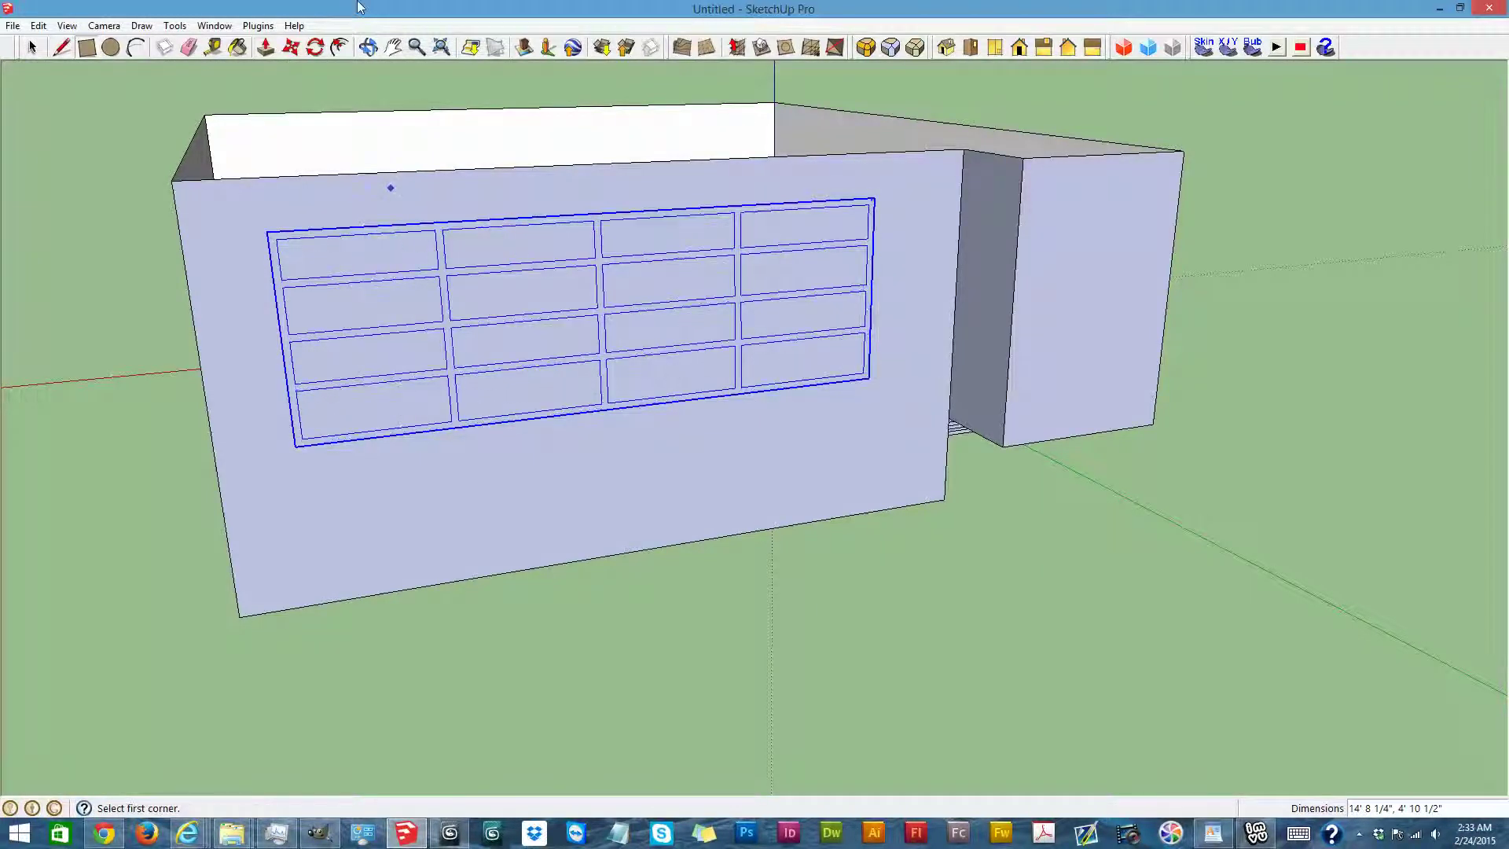
Try to move the new rectangle's face out from the window wall, and undo the move
{"action": "left_click", "coordinate": [367, 47]}
{"action": "left_click_drag", "start_coordinate": [377, 219], "coordinate": [912, 489]}
{"action": "left_click_drag", "start_coordinate": [1225, 411], "coordinate": [1018, 369]}
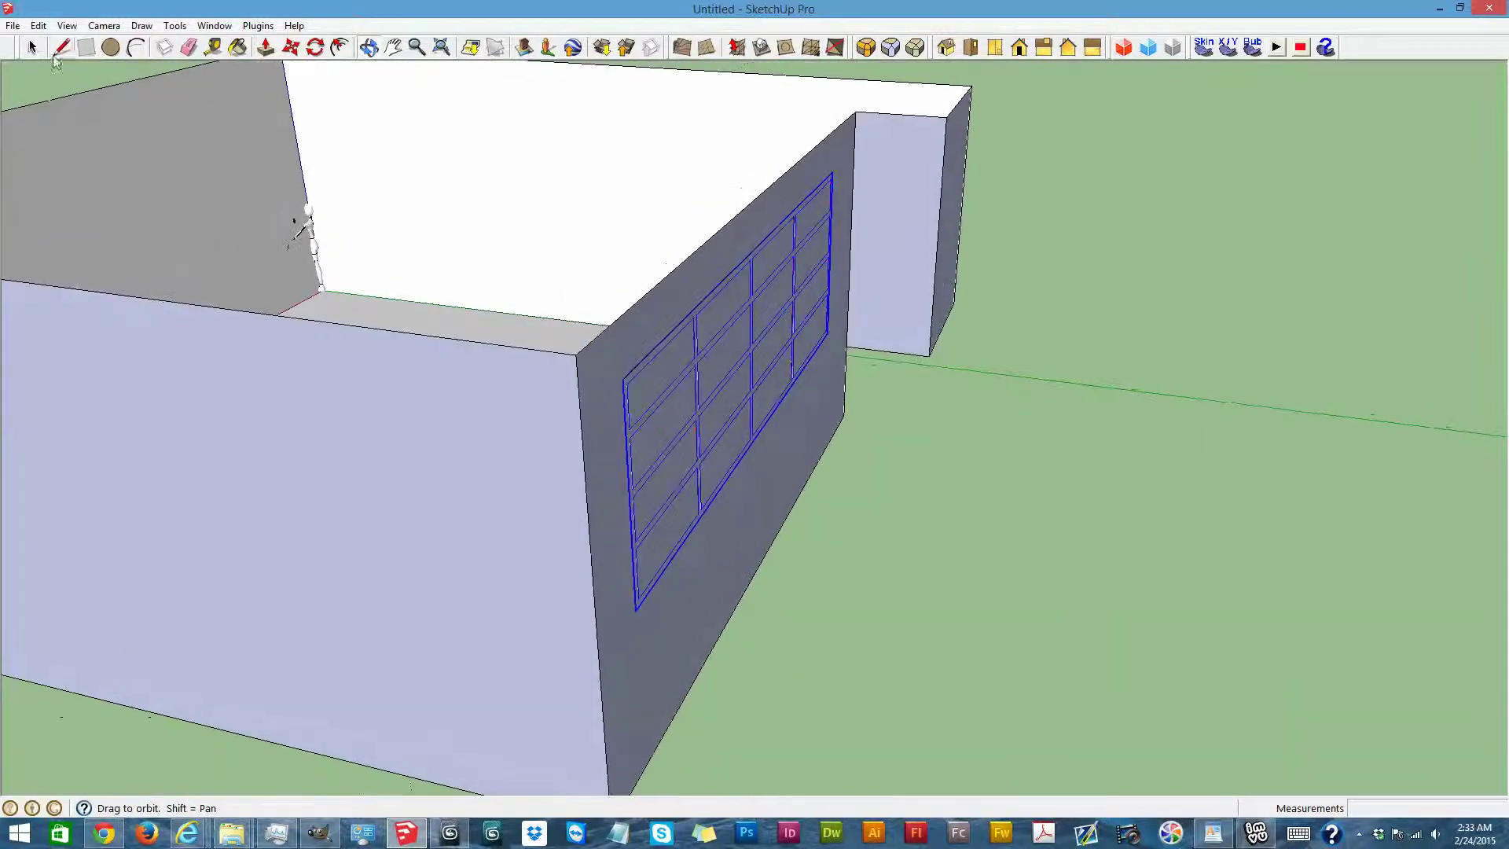
{"action": "left_click", "coordinate": [34, 50]}
{"action": "left_click", "coordinate": [689, 372]}
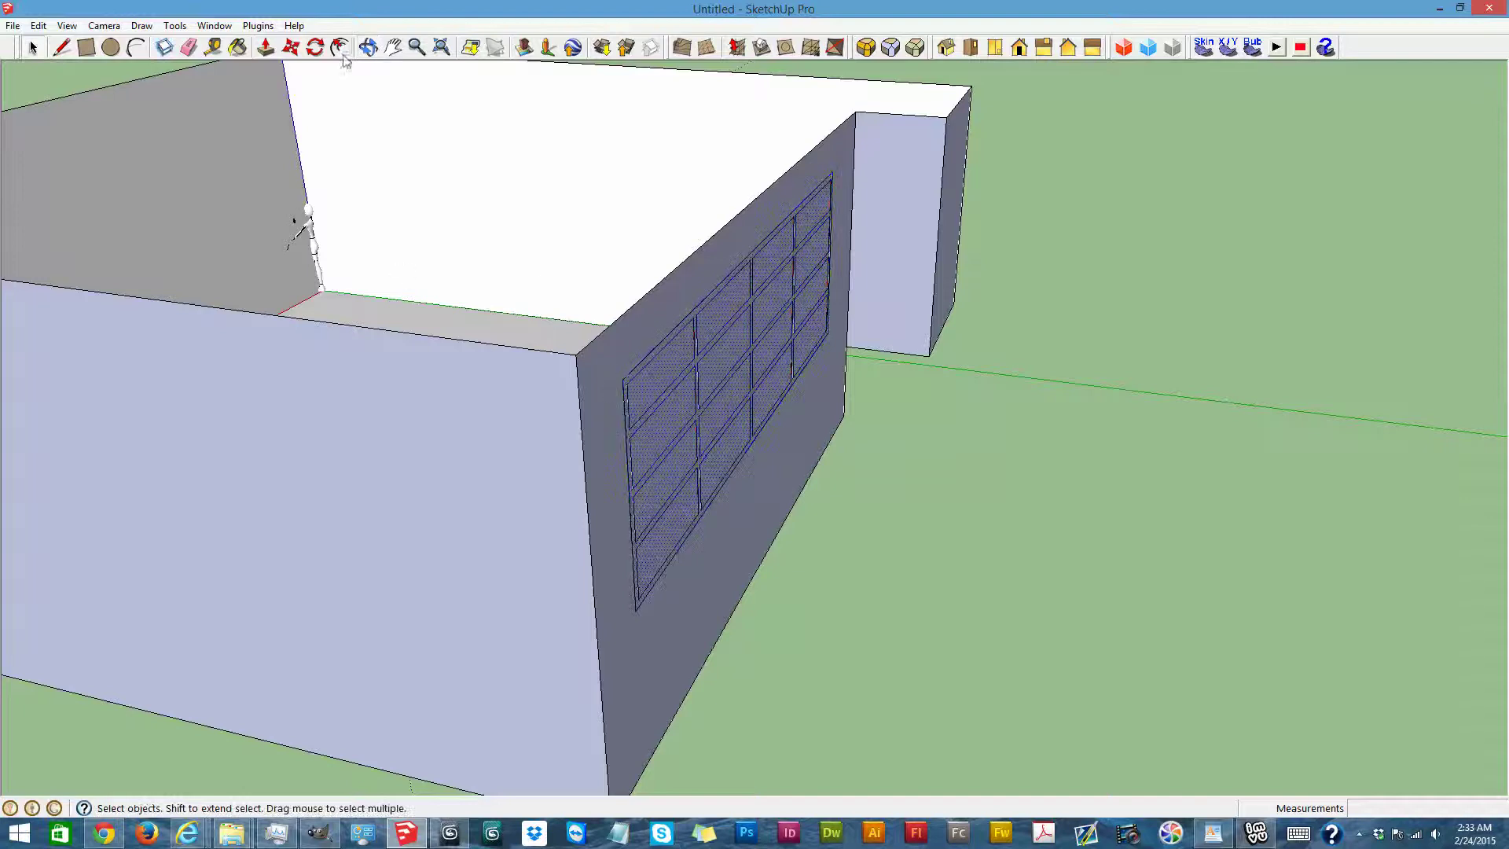
{"action": "left_click", "coordinate": [370, 47]}
{"action": "left_click_drag", "start_coordinate": [477, 430], "coordinate": [559, 354]}
{"action": "key", "text": "m"}
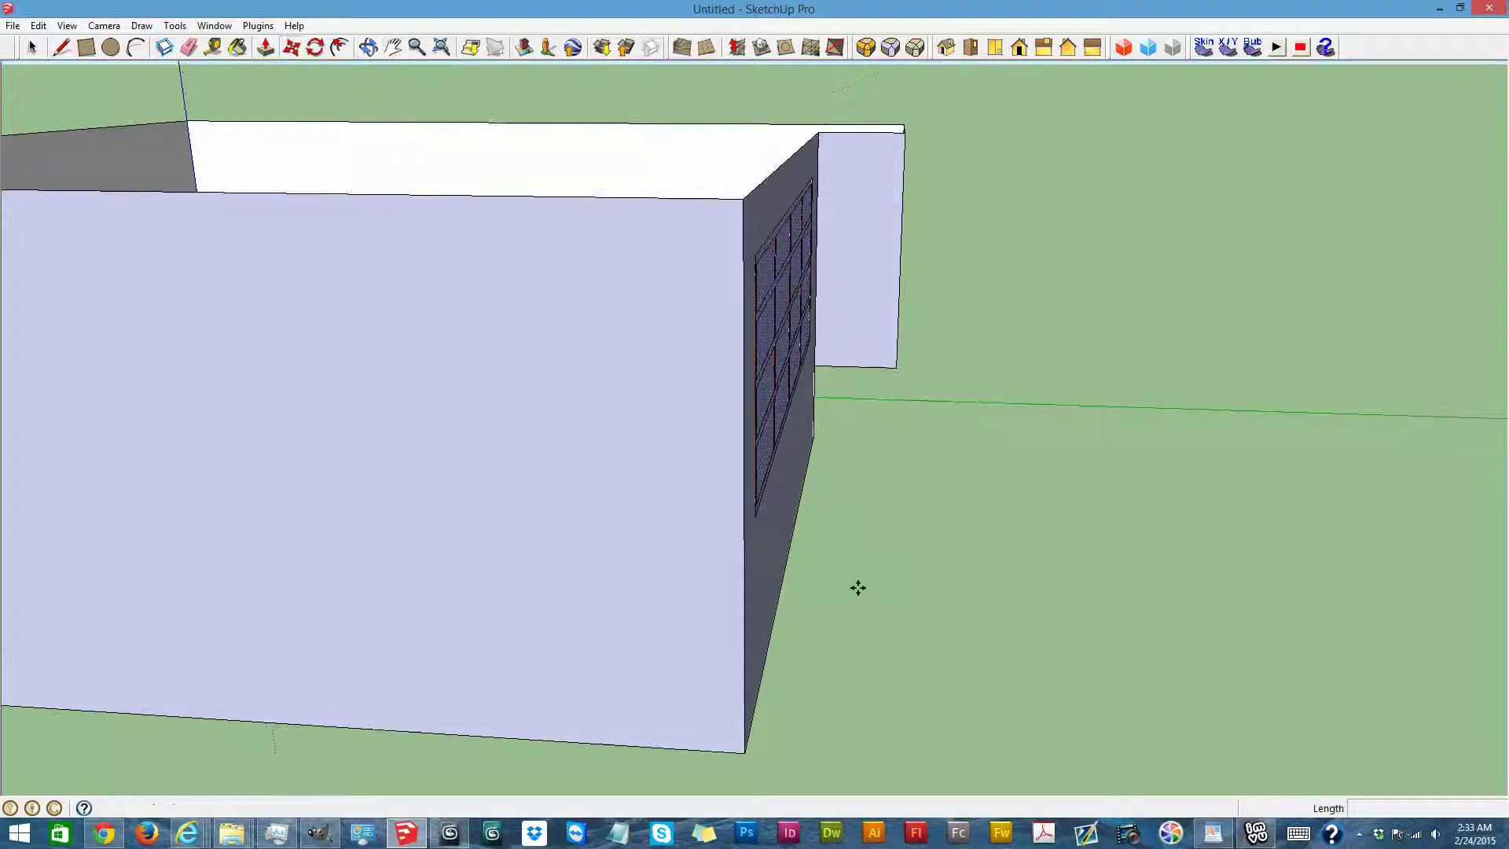
{"action": "left_click", "coordinate": [873, 516]}
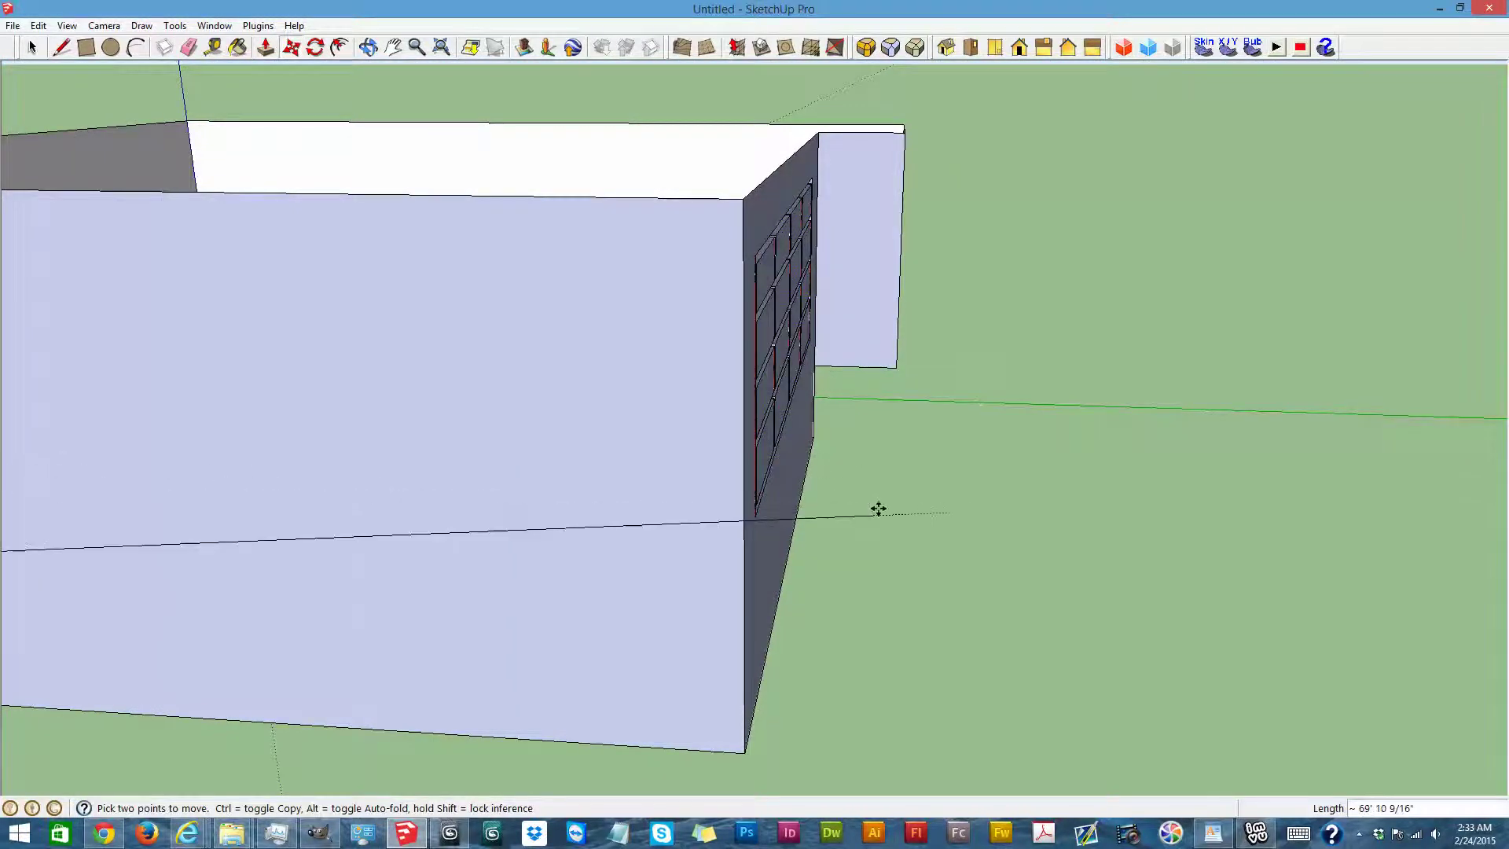
{"action": "key", "text": "Escape"}
{"action": "scroll", "coordinate": [899, 540], "scroll_direction": "down", "scroll_amount": 1}
{"action": "scroll", "coordinate": [899, 540], "scroll_direction": "down", "scroll_amount": 4}
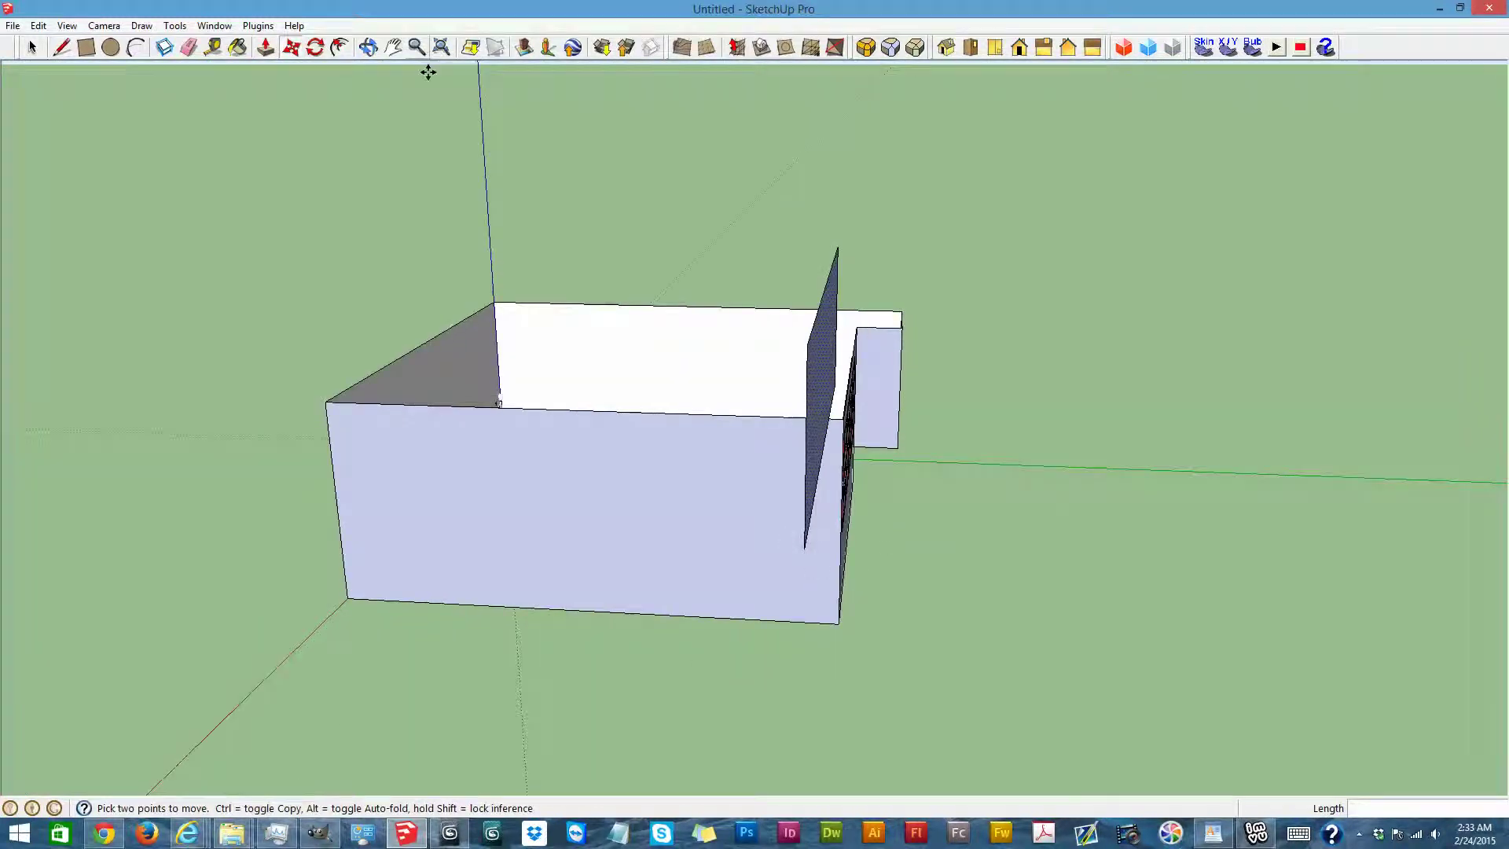
{"action": "key", "text": "ctrl+z"}
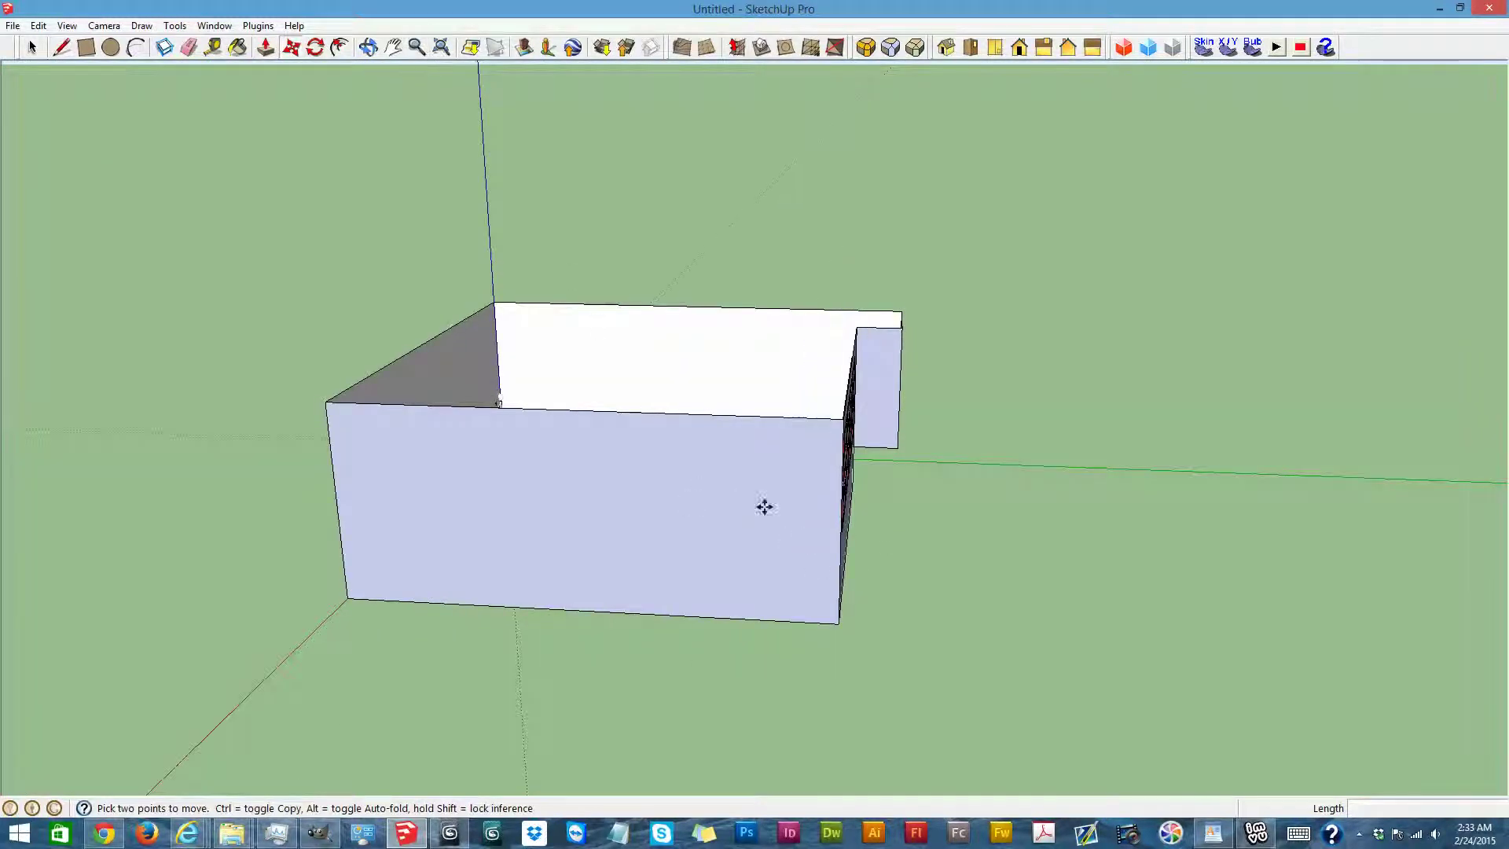
Retry moving the selected rectangle face away from the wall, using a reference point beside the building
{"action": "left_click", "coordinate": [912, 565]}
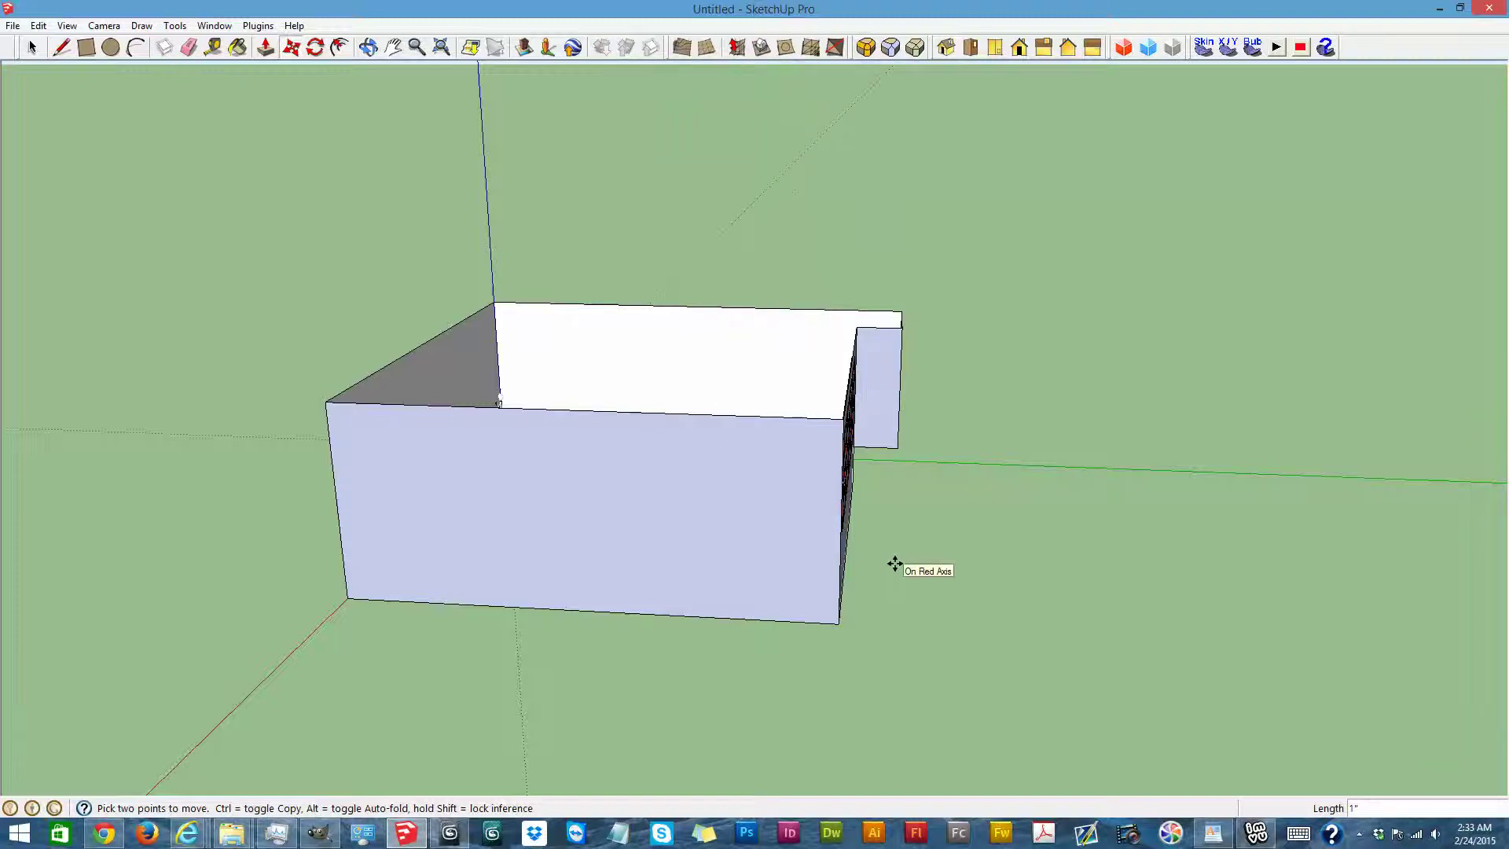
{"action": "key", "text": "Escape"}
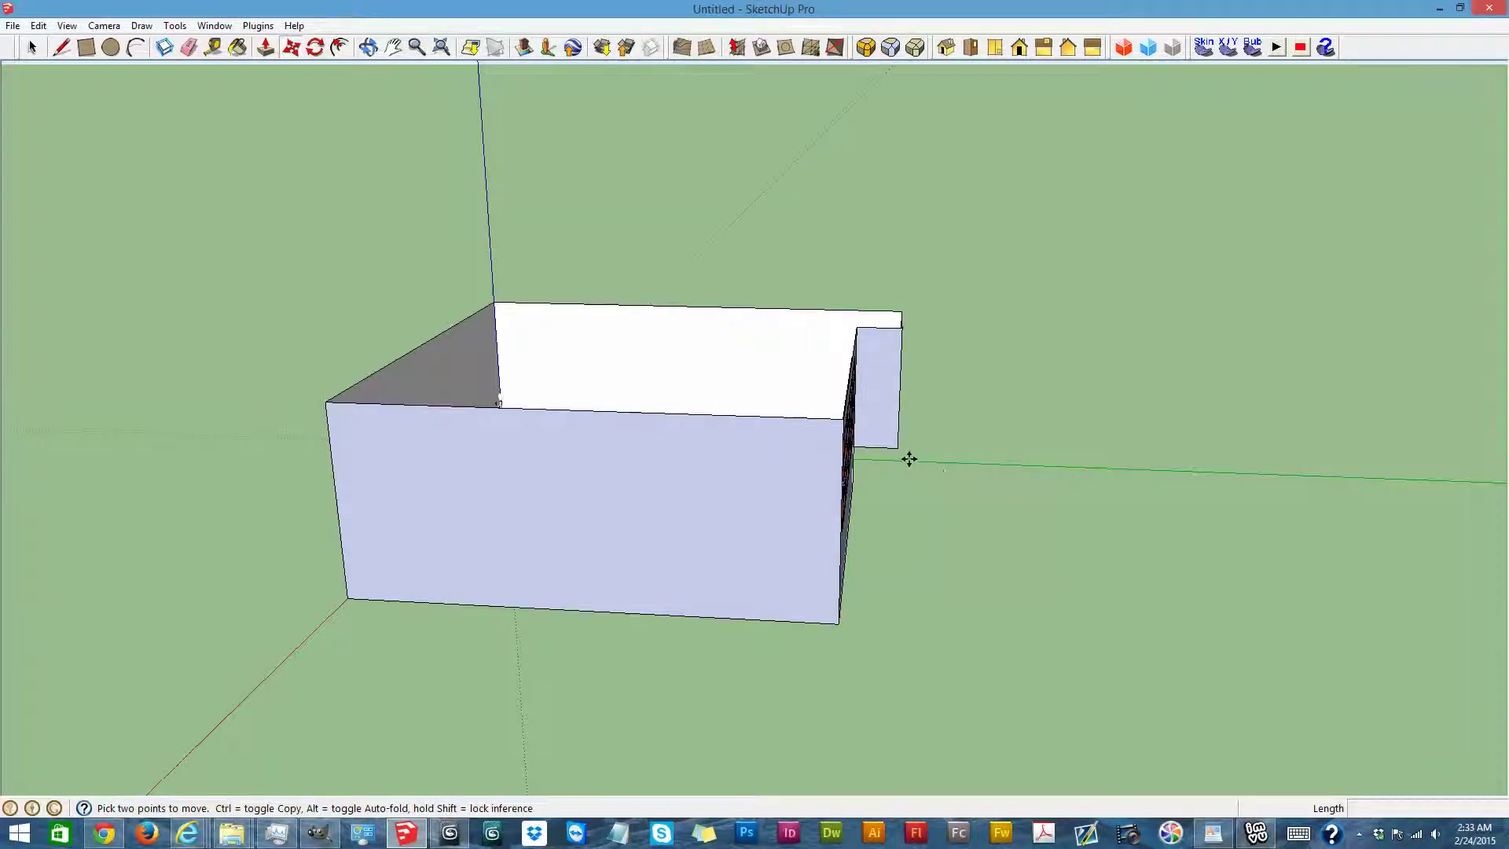
{"action": "scroll", "coordinate": [1238, 459], "scroll_direction": "up", "scroll_amount": 2}
{"action": "scroll", "coordinate": [1022, 479], "scroll_direction": "up", "scroll_amount": 2}
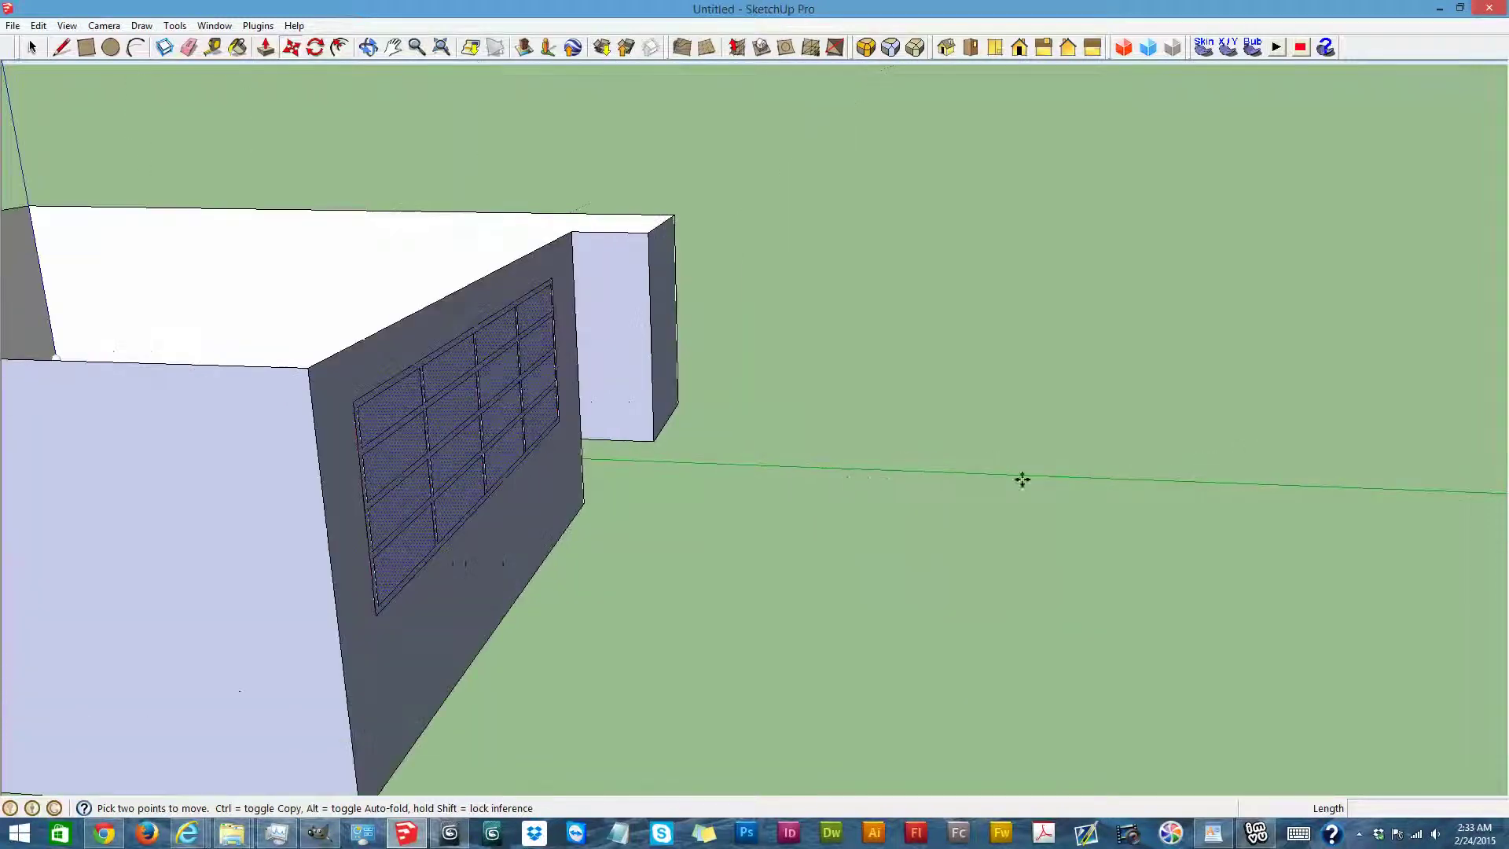
{"action": "left_click", "coordinate": [792, 468]}
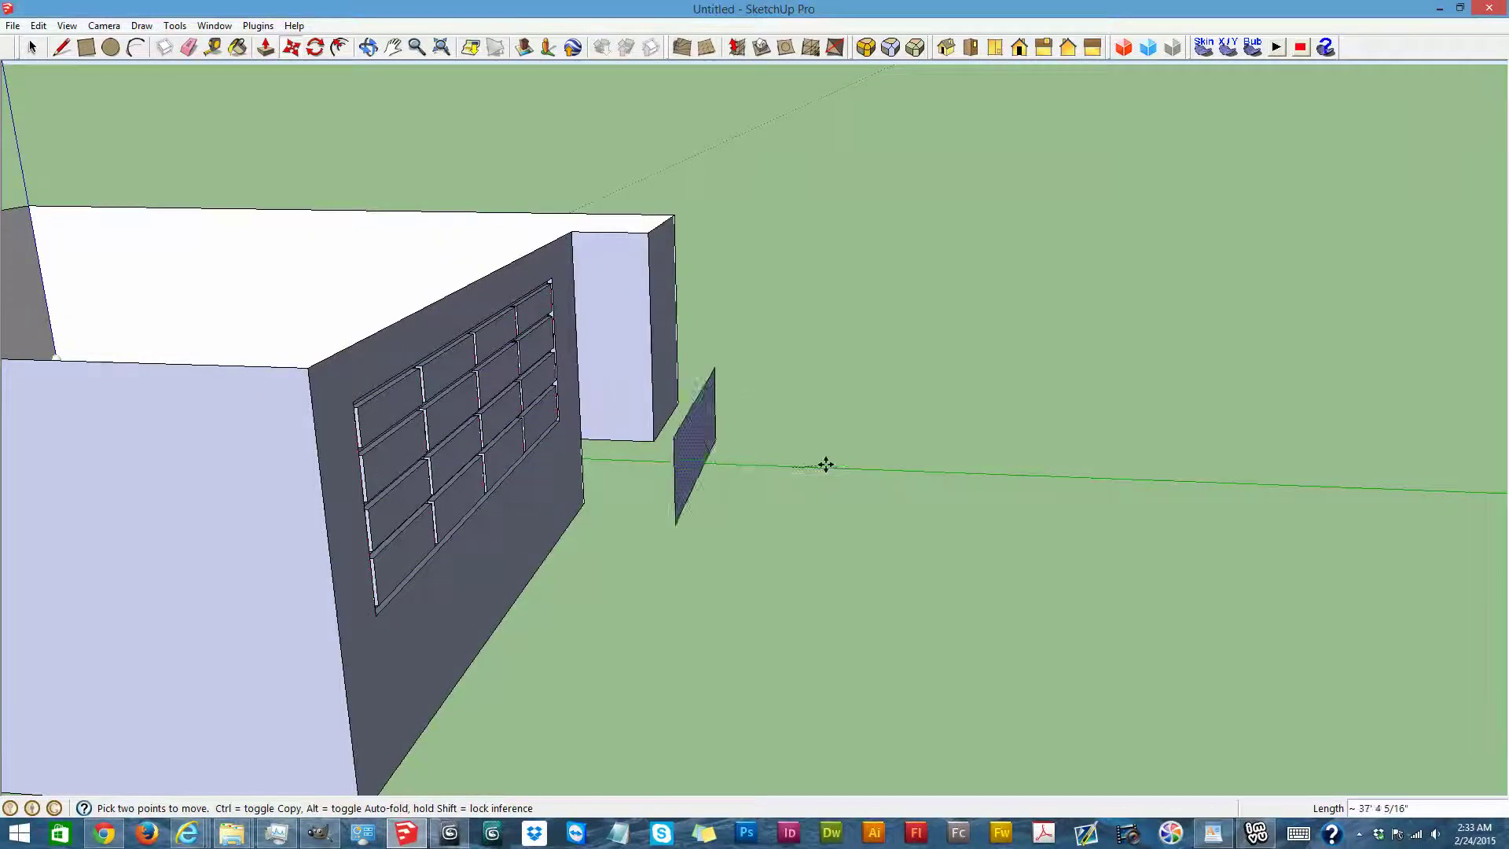
{"action": "scroll", "coordinate": [790, 464], "scroll_direction": "down", "scroll_amount": 6}
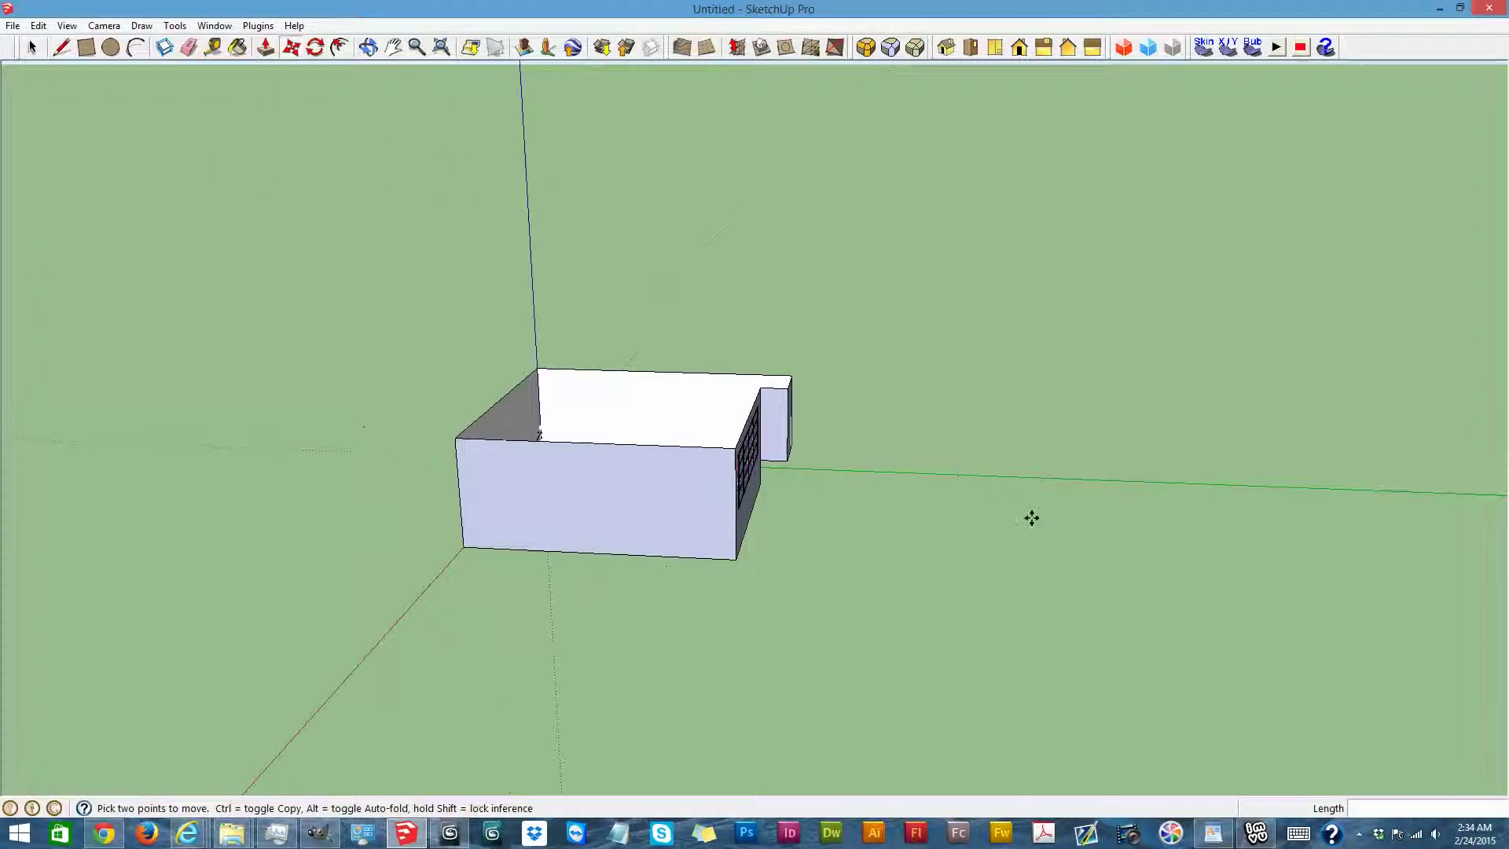
{"action": "scroll", "coordinate": [1246, 411], "scroll_direction": "up", "scroll_amount": 5}
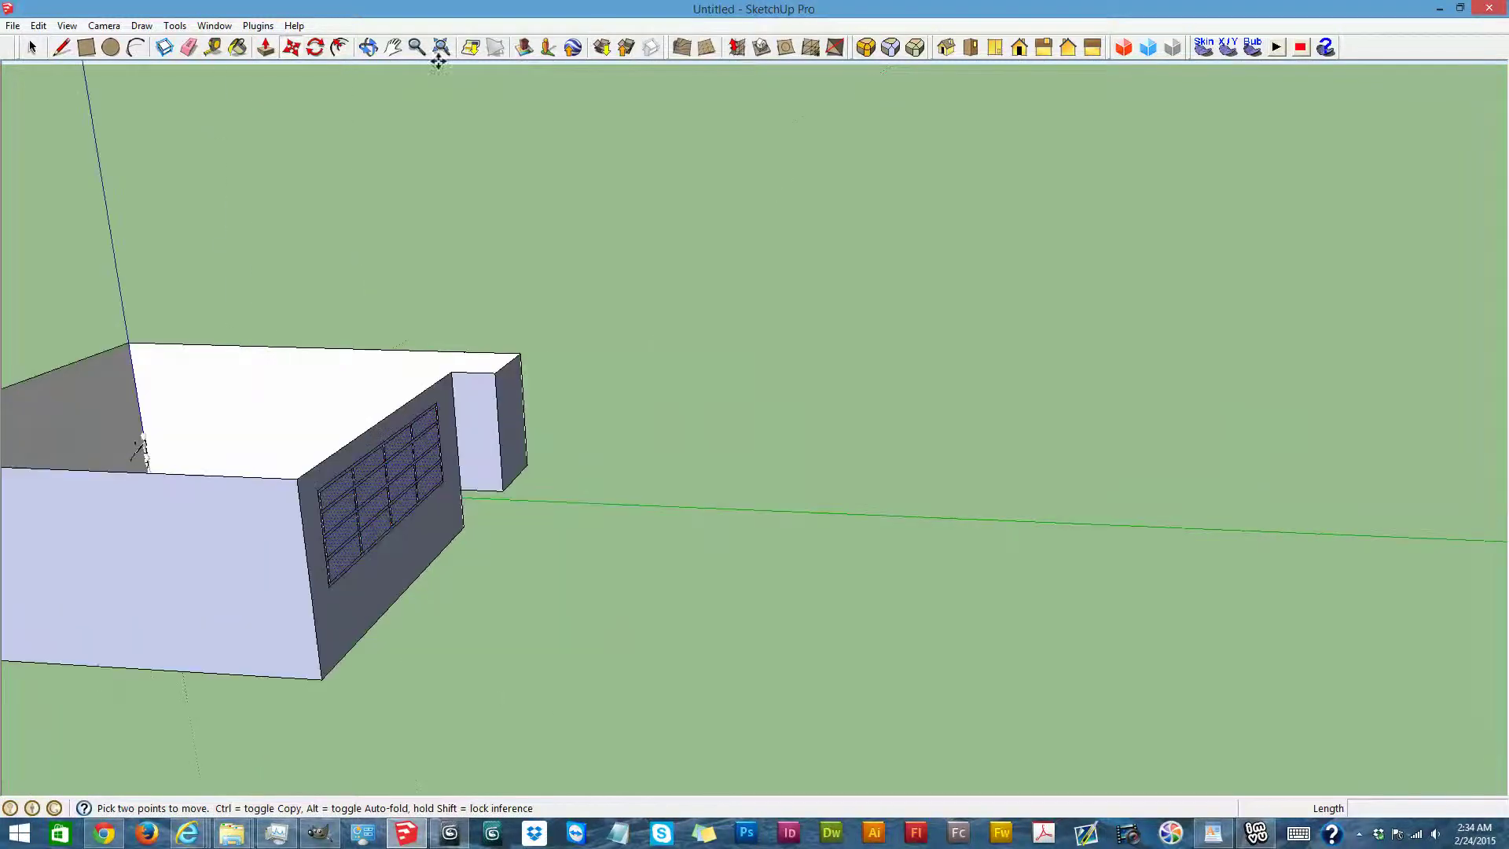
Try to move the rectangle face clear of the building from a lower viewpoint, and cancel the move
{"action": "left_click", "coordinate": [367, 47]}
{"action": "left_click_drag", "start_coordinate": [441, 343], "coordinate": [534, 440]}
{"action": "left_click", "coordinate": [291, 48]}
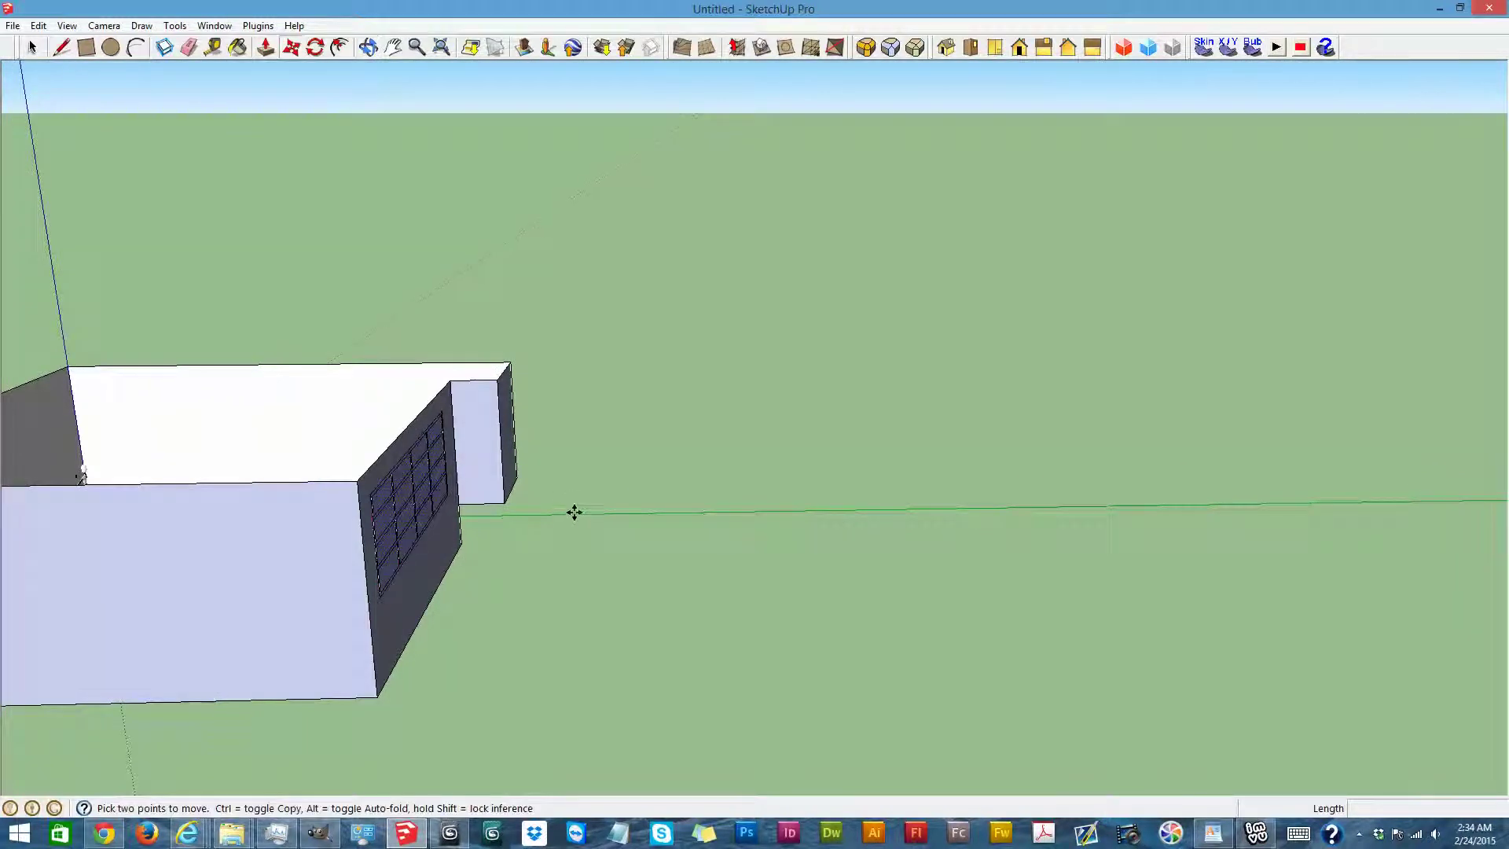
{"action": "left_click", "coordinate": [582, 516]}
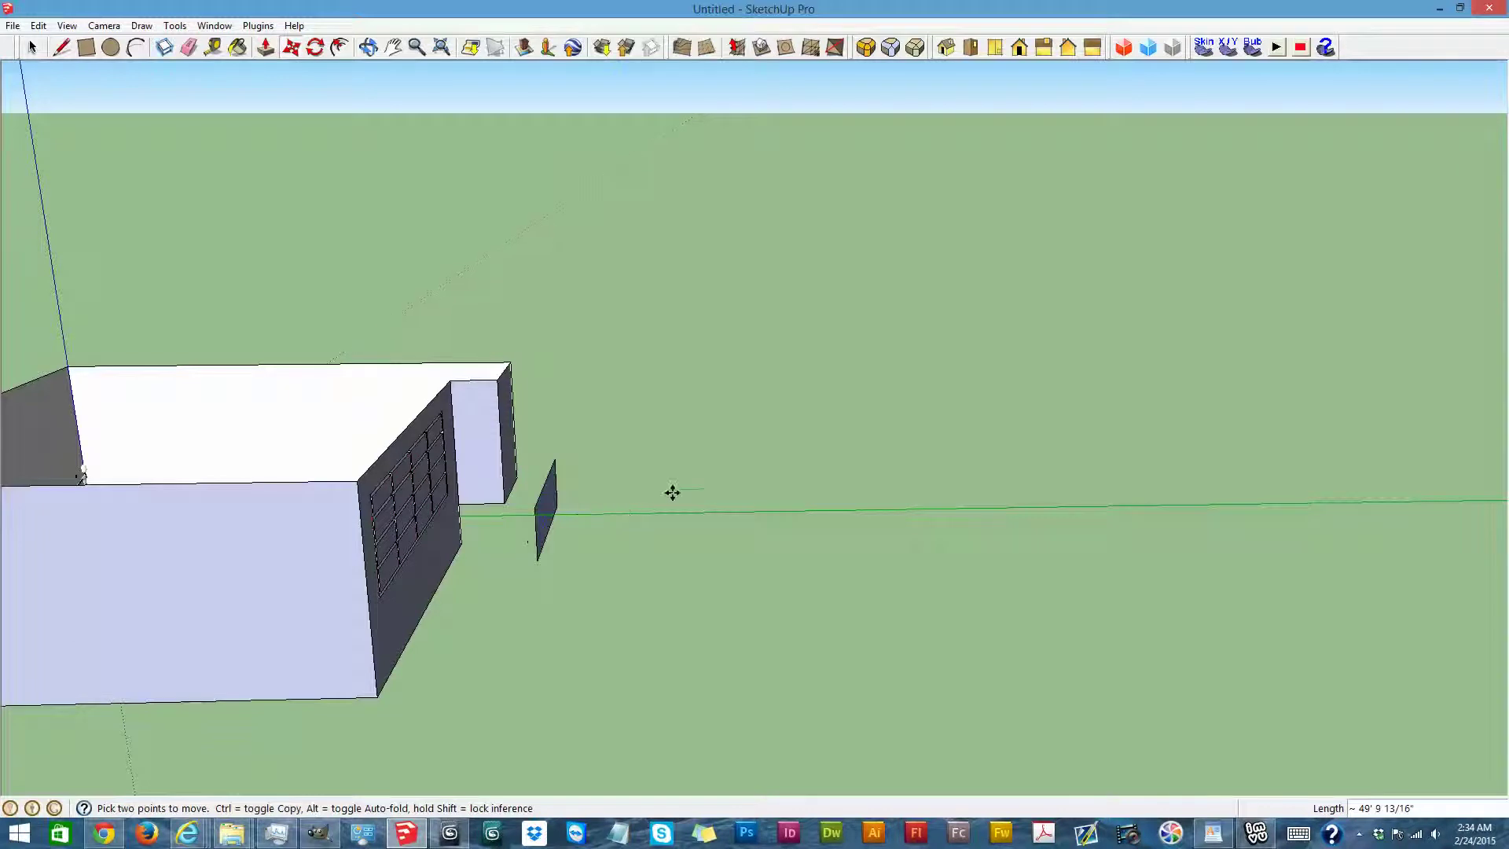
{"action": "left_click", "coordinate": [369, 47]}
{"action": "left_click_drag", "start_coordinate": [714, 461], "coordinate": [138, 622]}
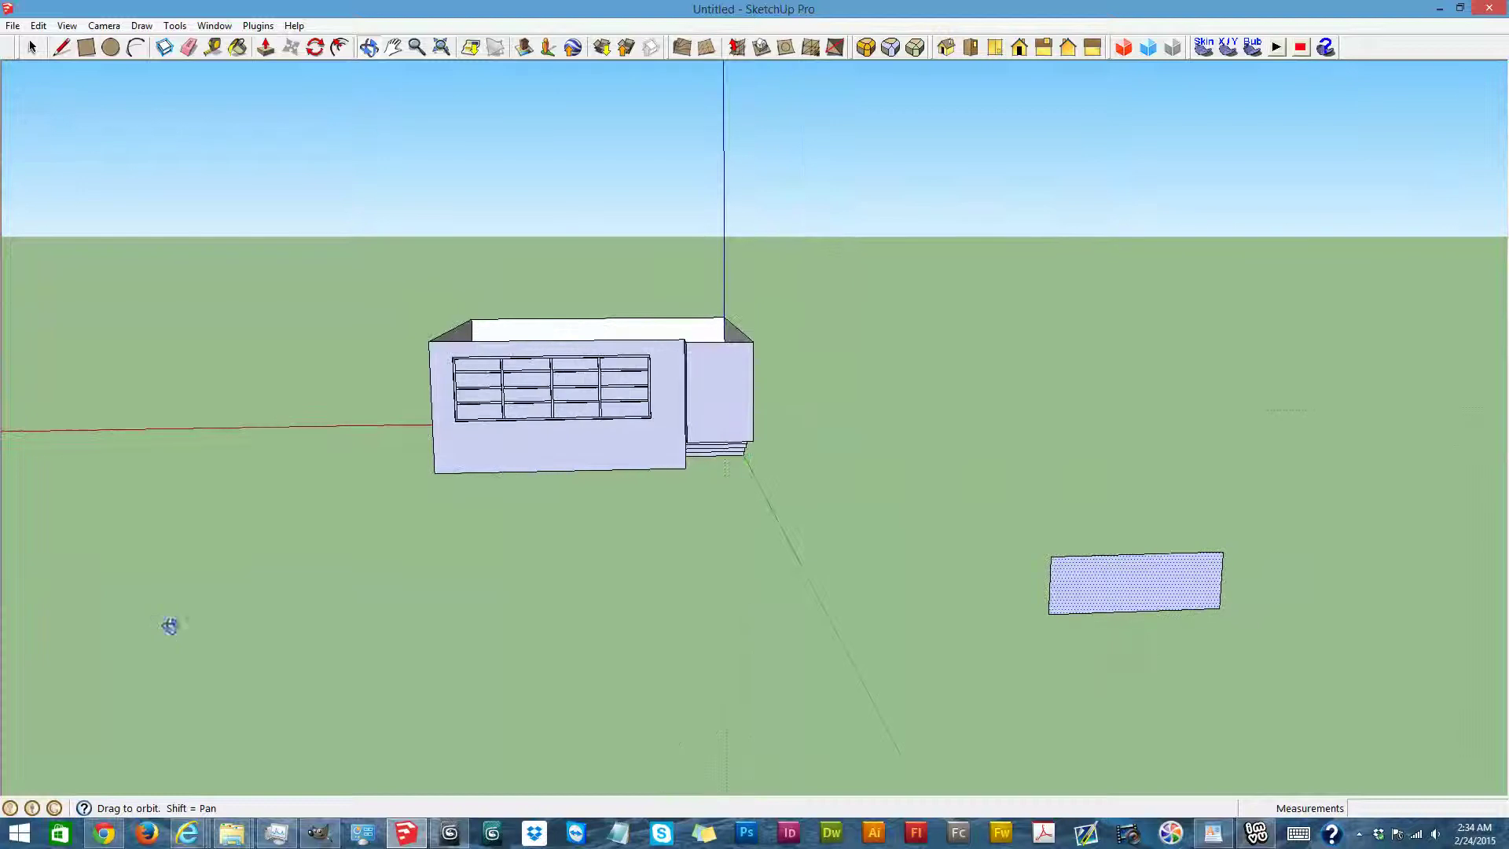
{"action": "key", "text": "Escape"}
{"action": "scroll", "coordinate": [534, 364], "scroll_direction": "up", "scroll_amount": 10}
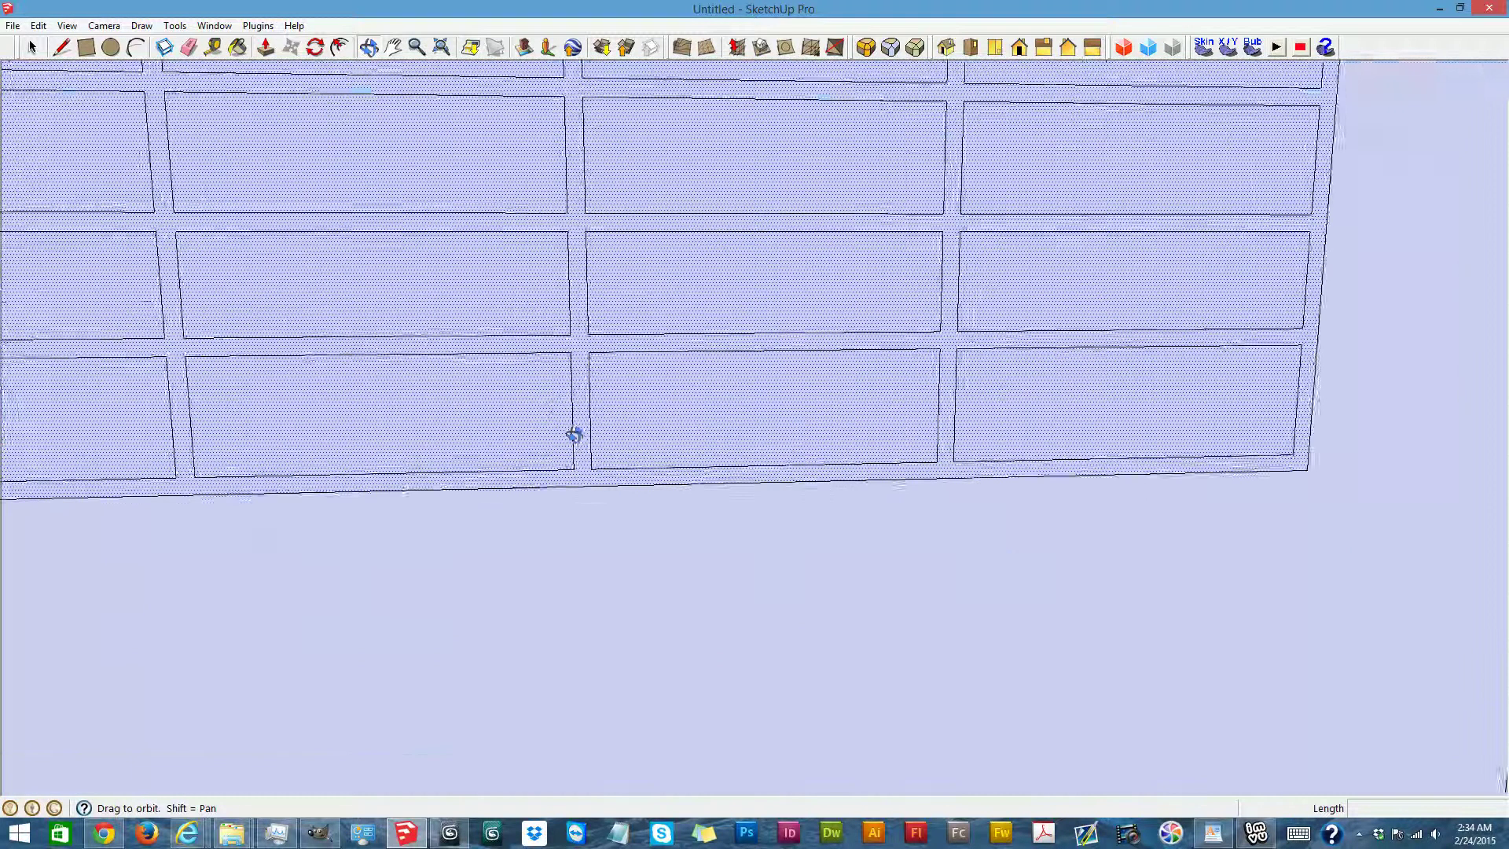
{"action": "left_click_drag", "start_coordinate": [970, 532], "coordinate": [637, 699]}
{"action": "scroll", "coordinate": [636, 699], "scroll_direction": "down", "scroll_amount": 6}
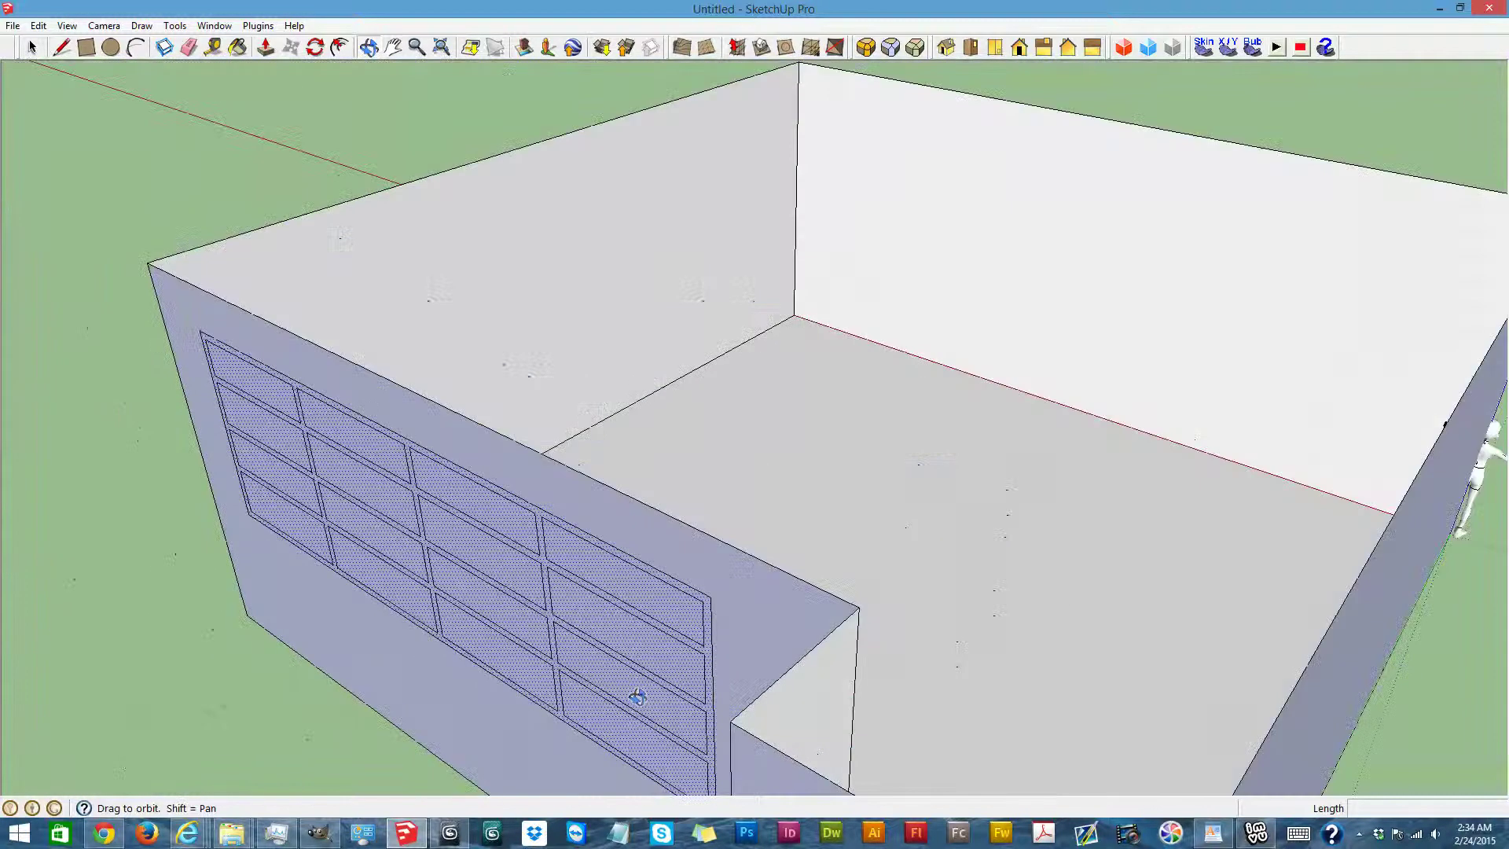
{"action": "left_click_drag", "start_coordinate": [1324, 512], "coordinate": [1387, 759]}
{"action": "scroll", "coordinate": [175, 586], "scroll_direction": "up", "scroll_amount": 5}
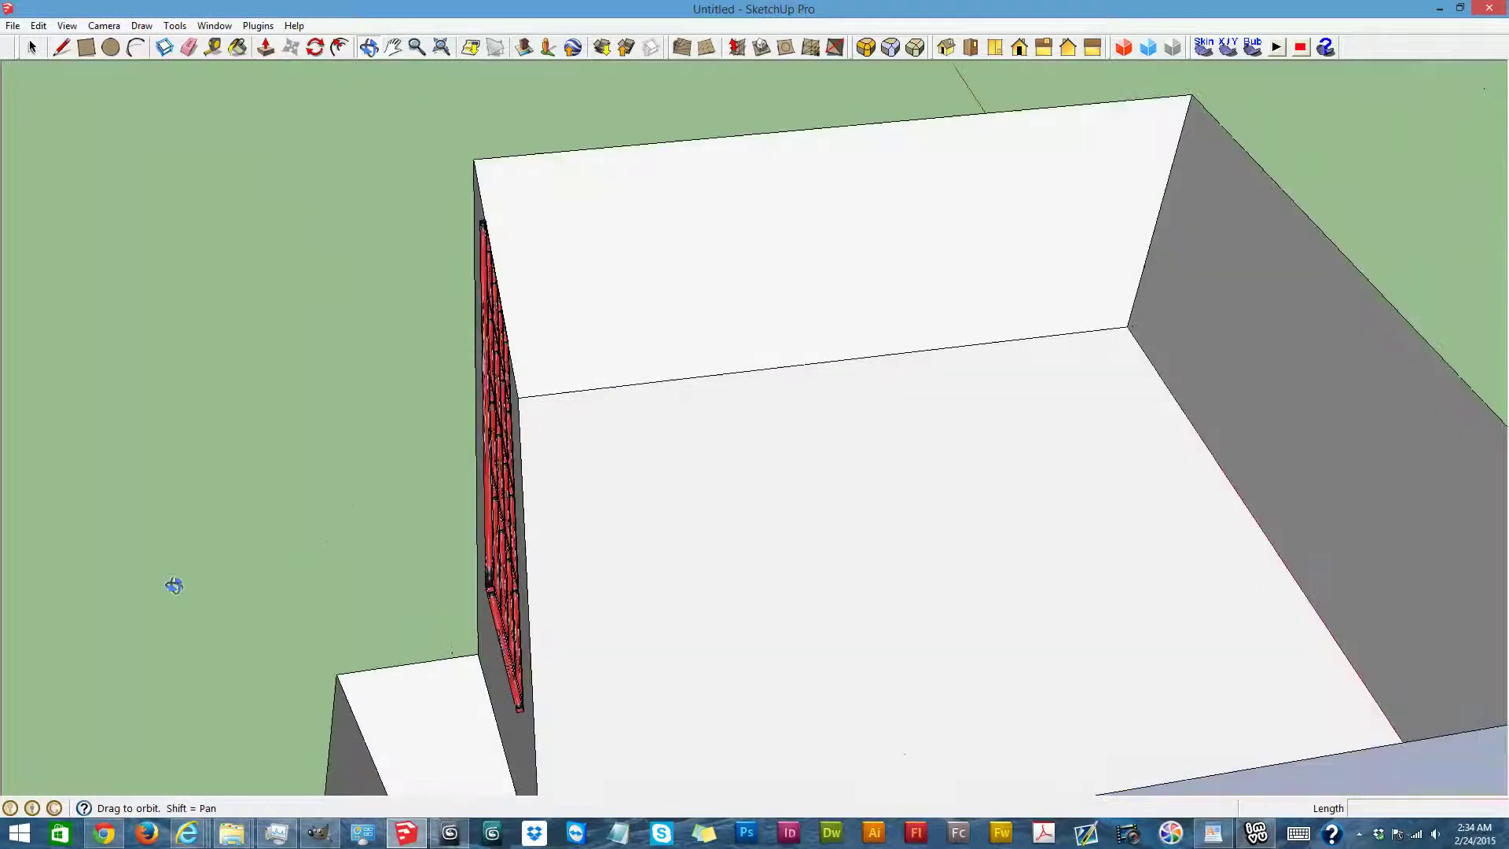
Draw a short reference line outward from the window rectangle's lower corner nearest the entrance block
{"action": "left_click_drag", "start_coordinate": [465, 644], "coordinate": [457, 692]}
{"action": "scroll", "coordinate": [448, 681], "scroll_direction": "down", "scroll_amount": 4}
{"action": "scroll", "coordinate": [381, 771], "scroll_direction": "up", "scroll_amount": 4}
{"action": "middle_click_drag", "start_coordinate": [412, 529], "coordinate": [801, 387]}
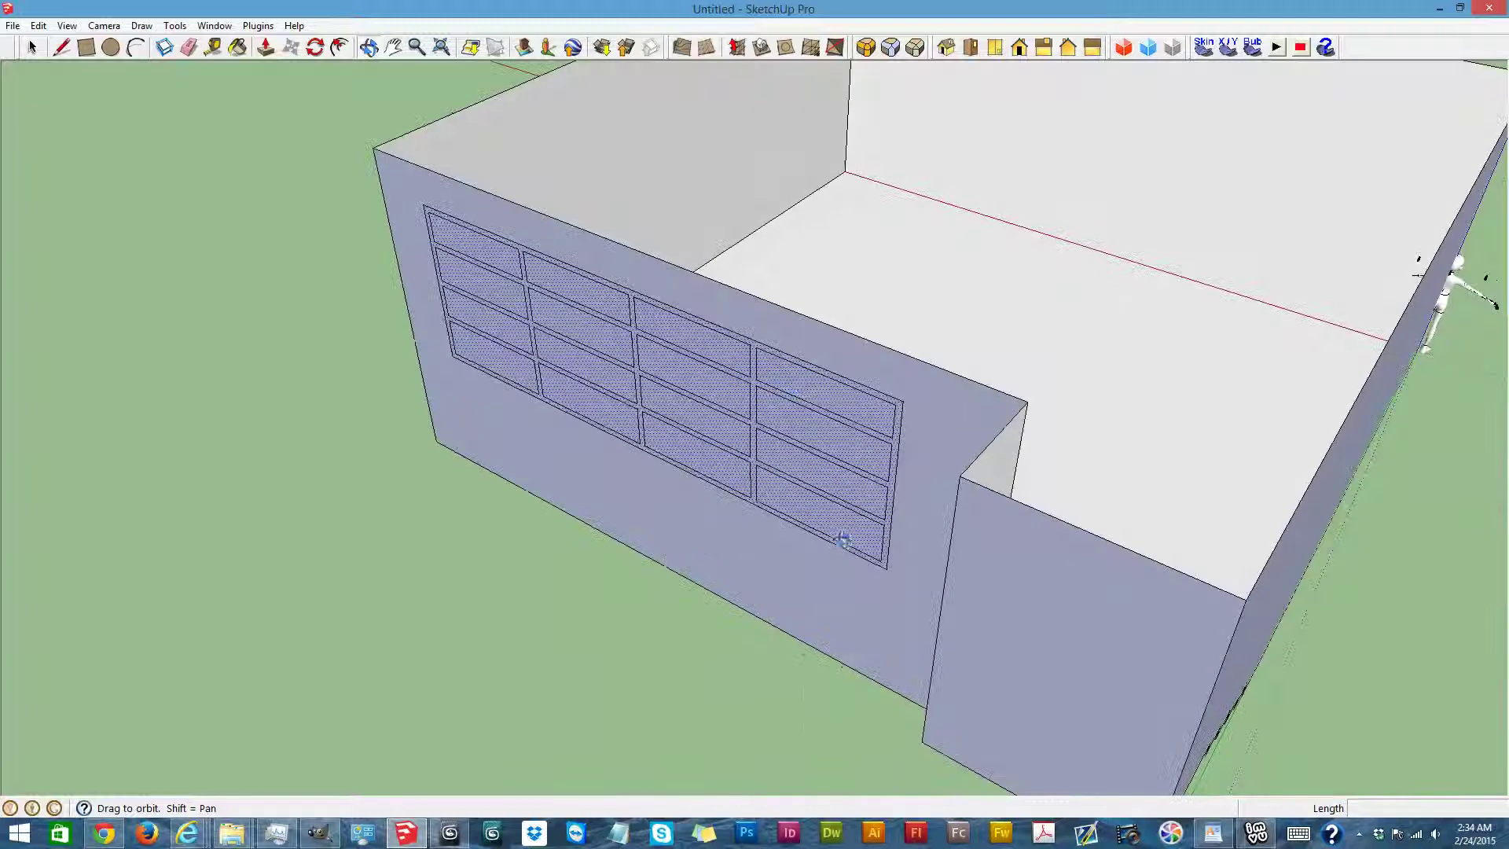
{"action": "scroll", "coordinate": [843, 539], "scroll_direction": "up", "scroll_amount": 3}
{"action": "left_click", "coordinate": [66, 49]}
{"action": "left_click", "coordinate": [874, 472]}
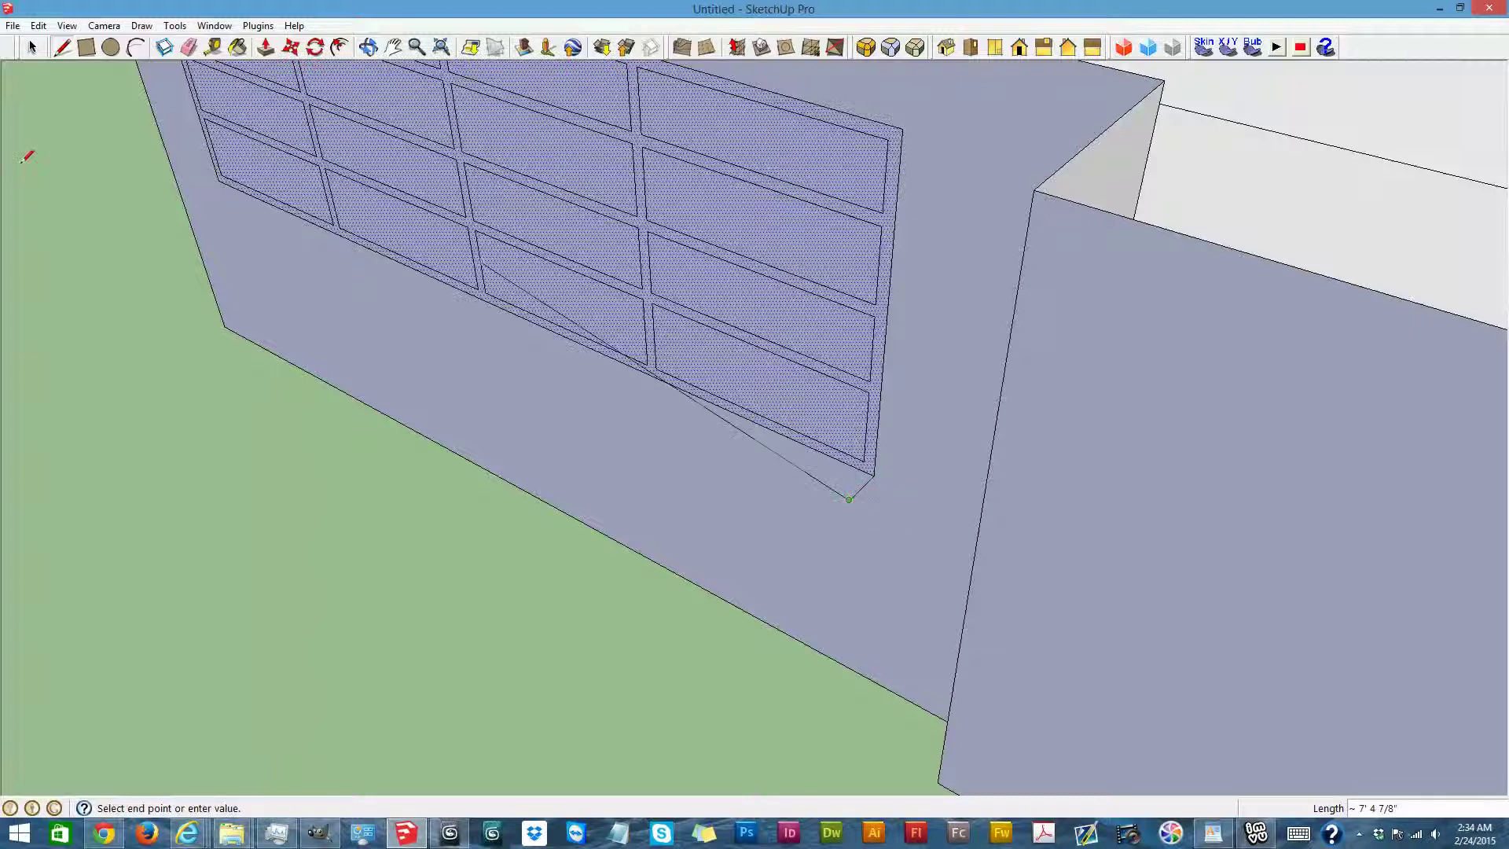
{"action": "left_click", "coordinate": [32, 49]}
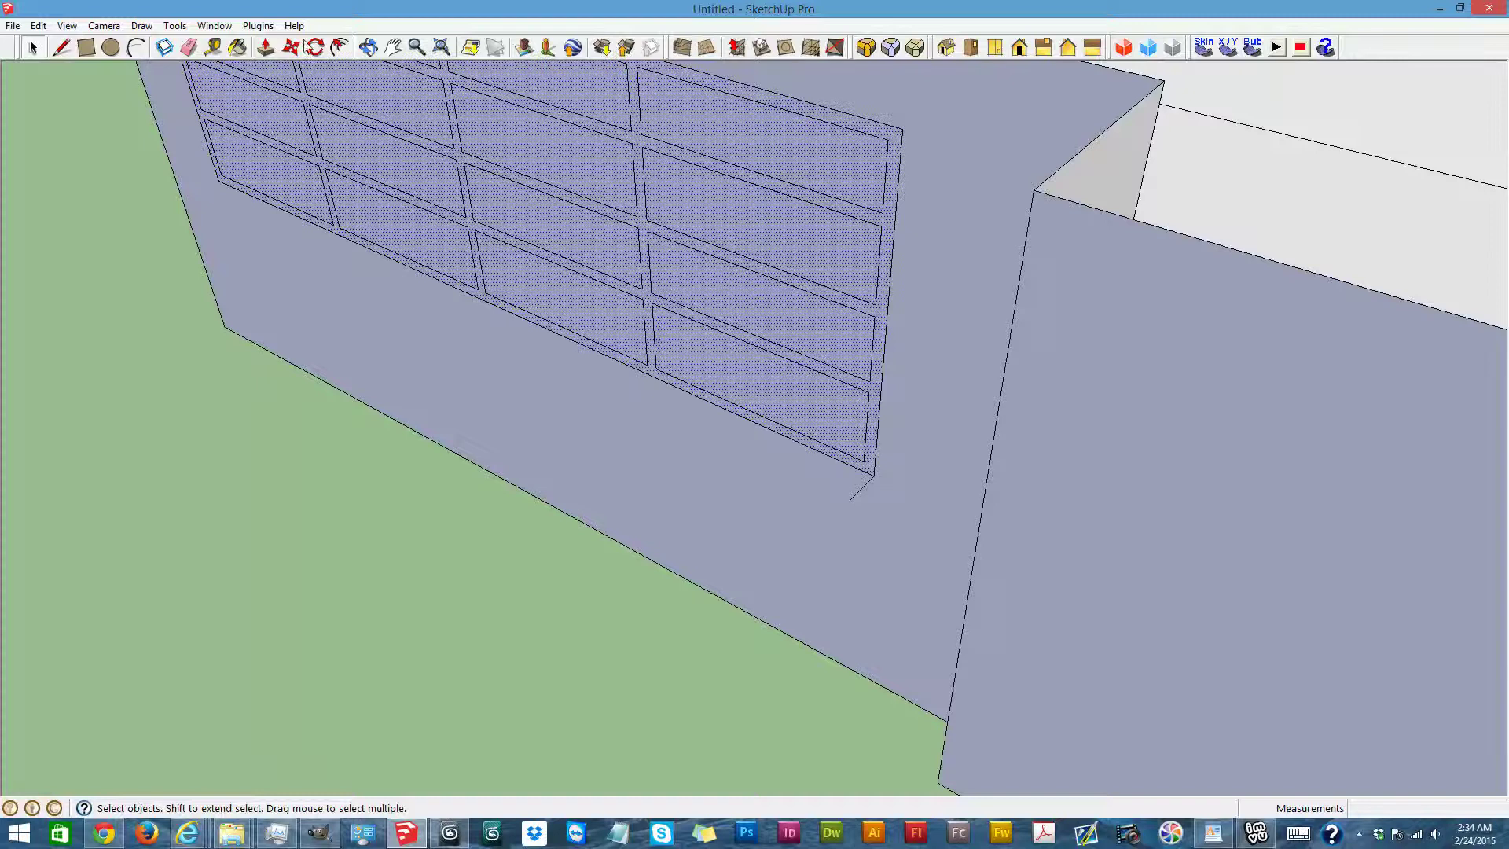
Try to move the rectangle face about 2 13/16" out from the wall along the reference line, and undo the move
{"action": "left_click", "coordinate": [291, 48]}
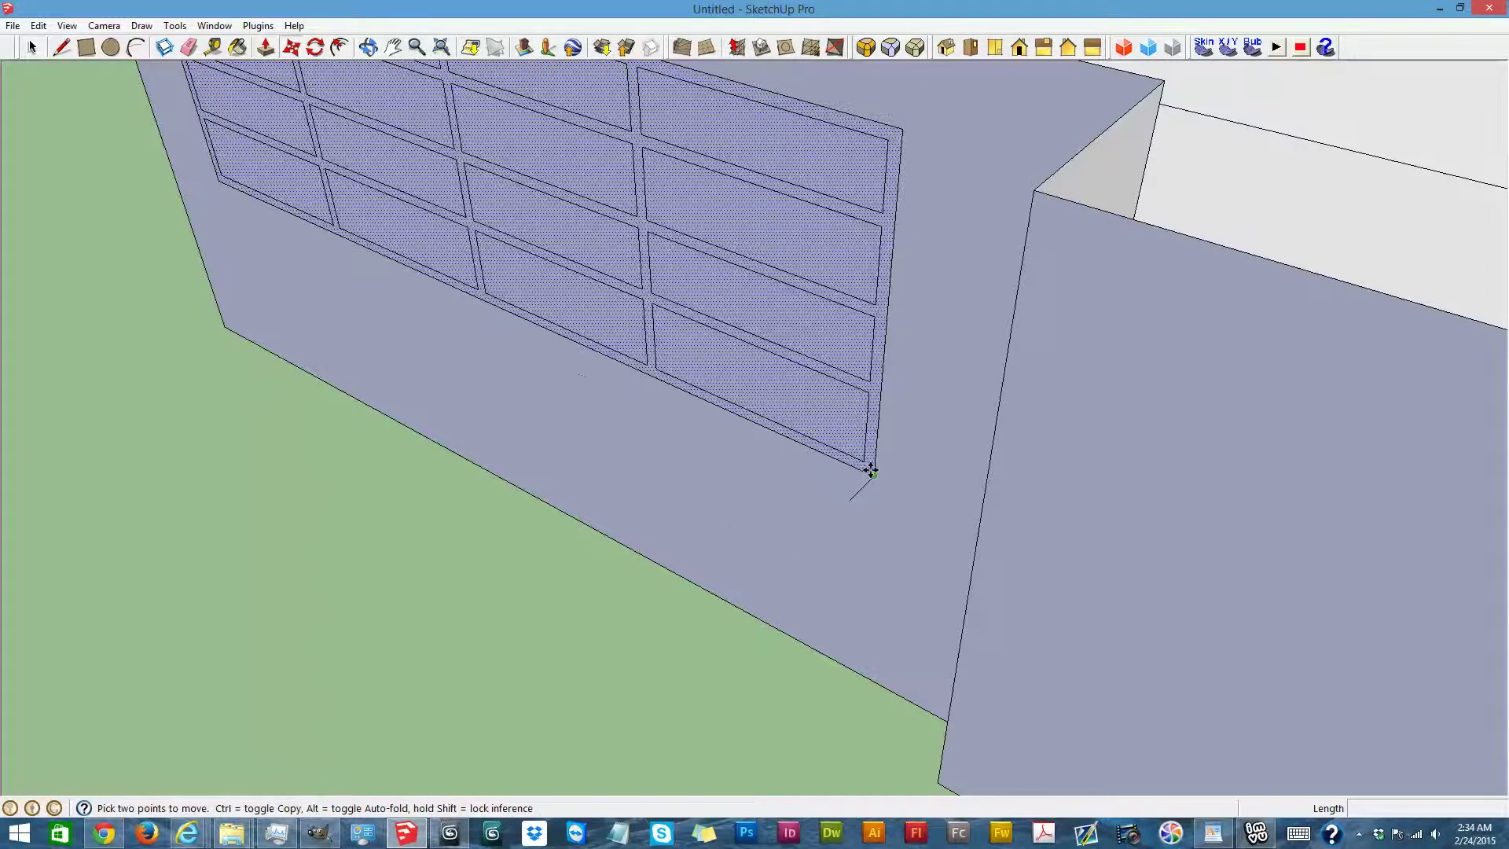
{"action": "left_click", "coordinate": [871, 470]}
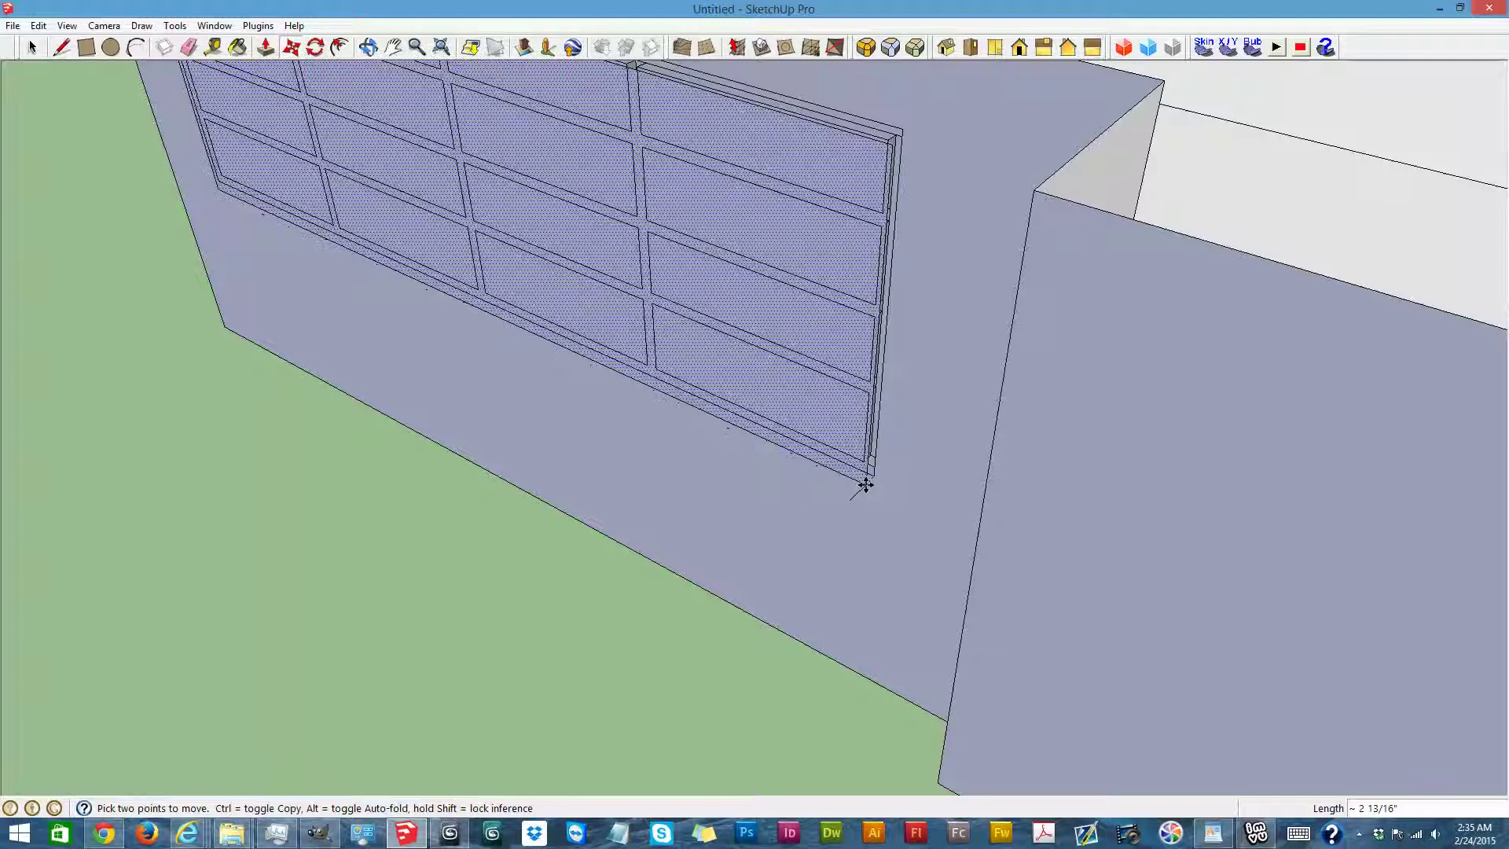
{"action": "left_click", "coordinate": [865, 485]}
{"action": "scroll", "coordinate": [822, 609], "scroll_direction": "down", "scroll_amount": 3}
{"action": "scroll", "coordinate": [1195, 182], "scroll_direction": "up", "scroll_amount": 3}
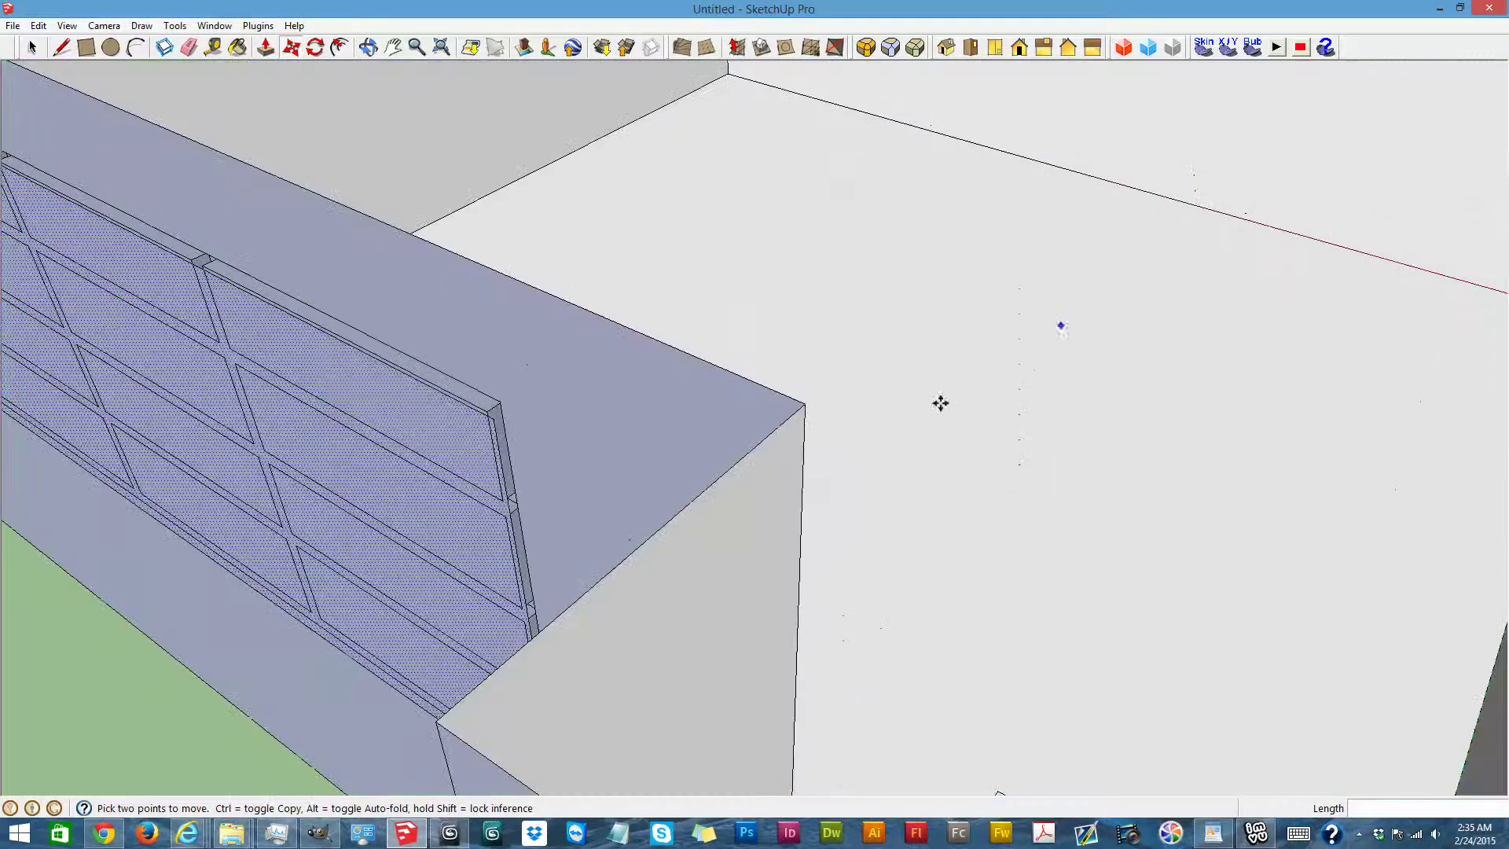
{"action": "left_click", "coordinate": [368, 47]}
{"action": "left_click_drag", "start_coordinate": [573, 228], "coordinate": [616, 724]}
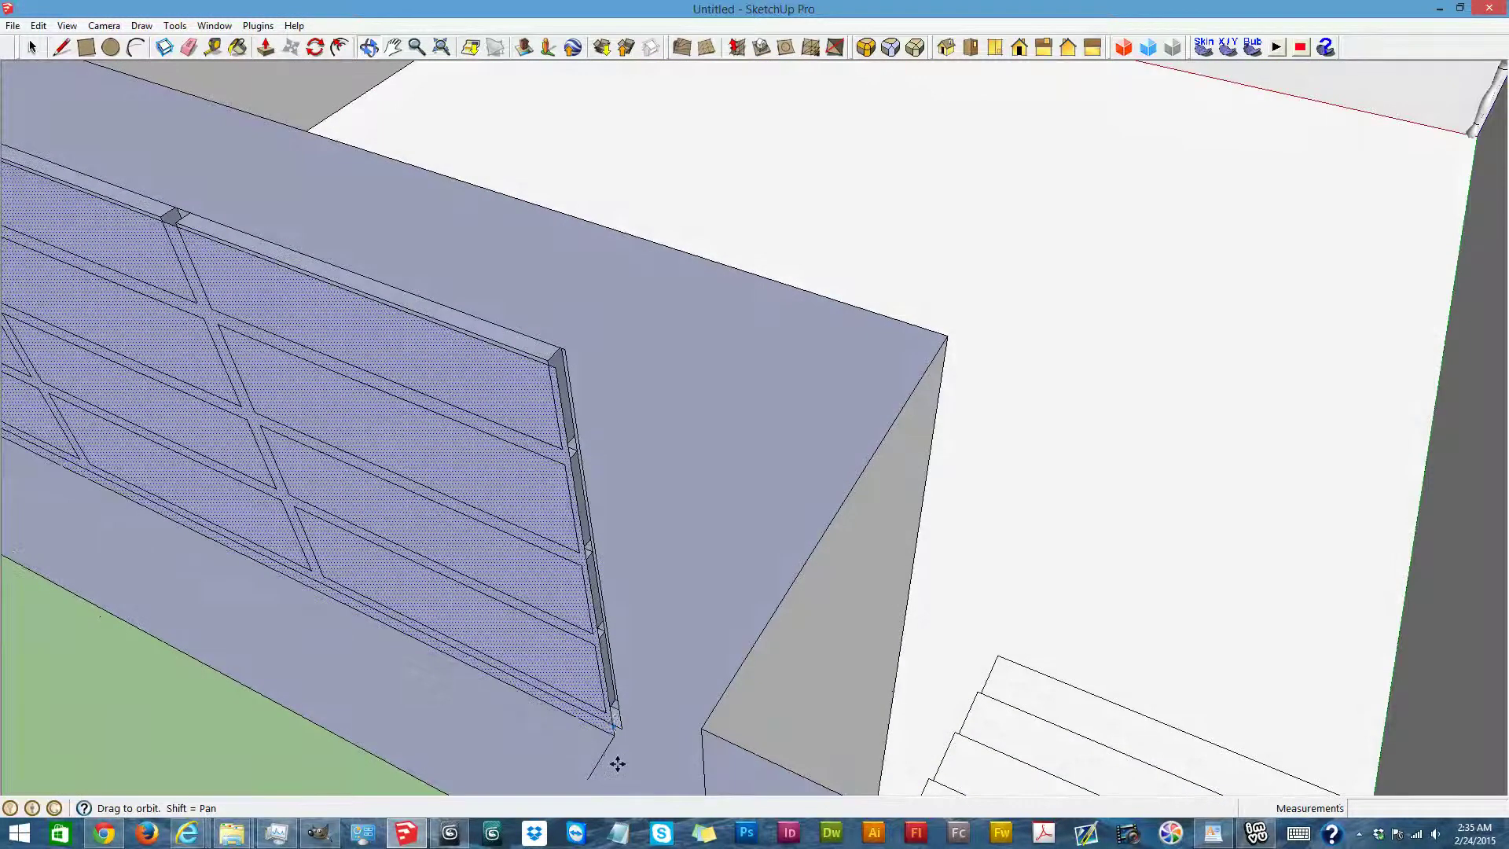
{"action": "key", "text": "ctrl+z"}
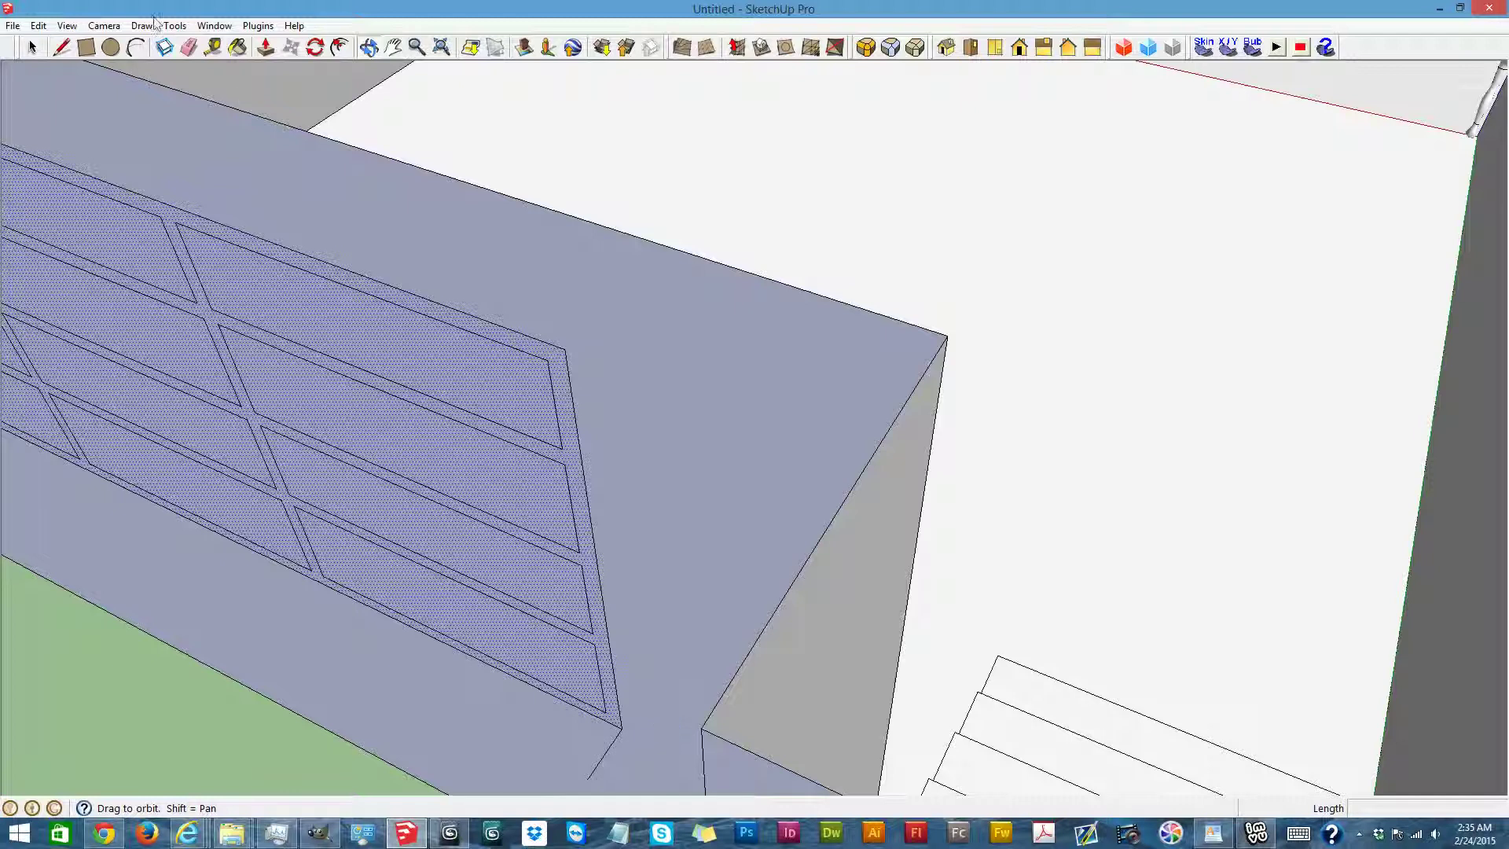
Try to move the rectangle face outward from its lower corner in a closer view of the wall, and cancel the move
{"action": "left_click_drag", "start_coordinate": [815, 466], "coordinate": [498, 339]}
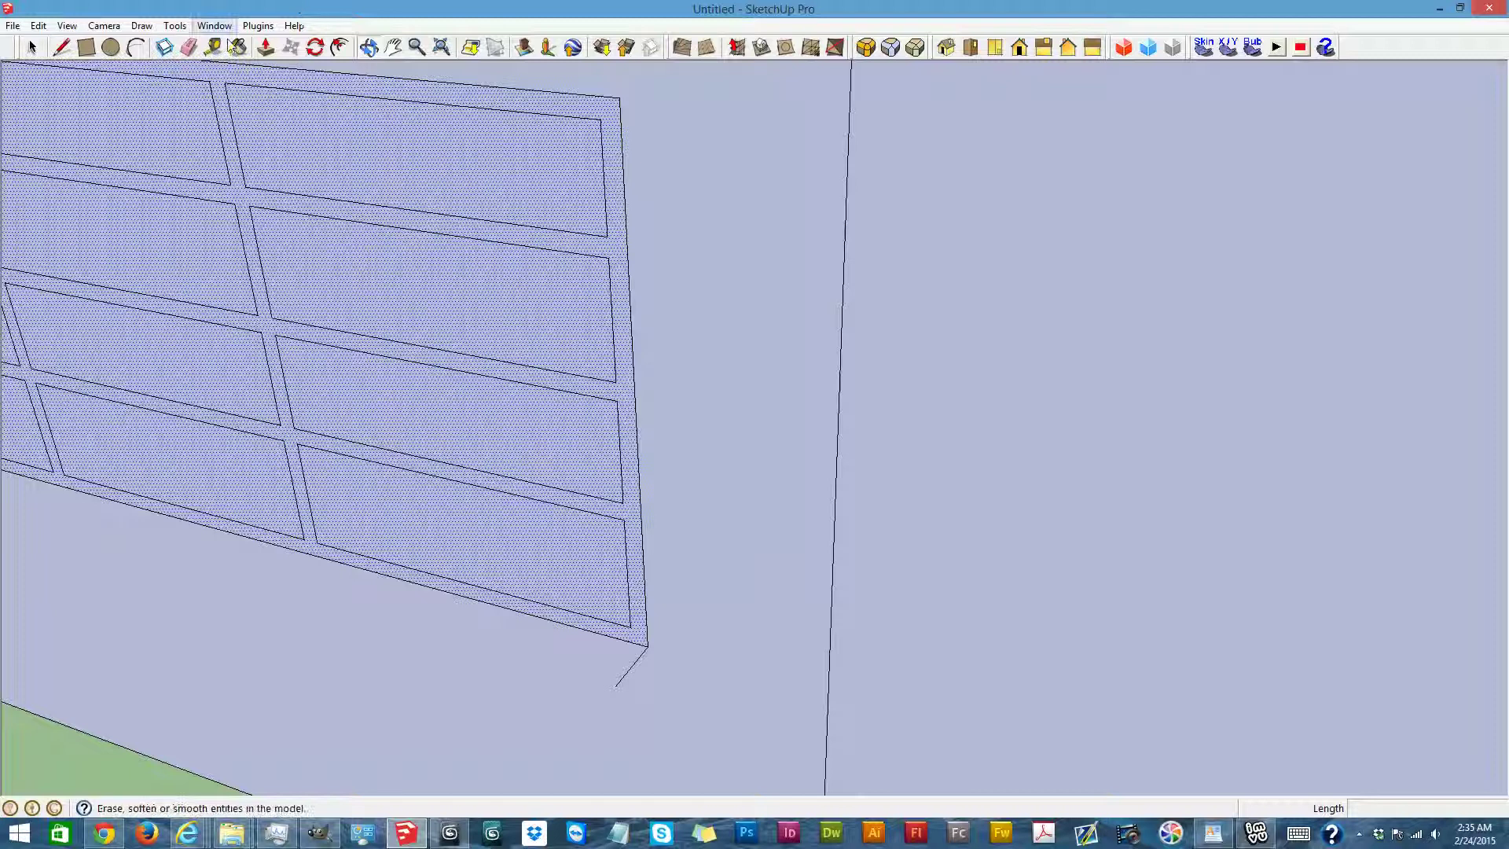
{"action": "left_click", "coordinate": [291, 47]}
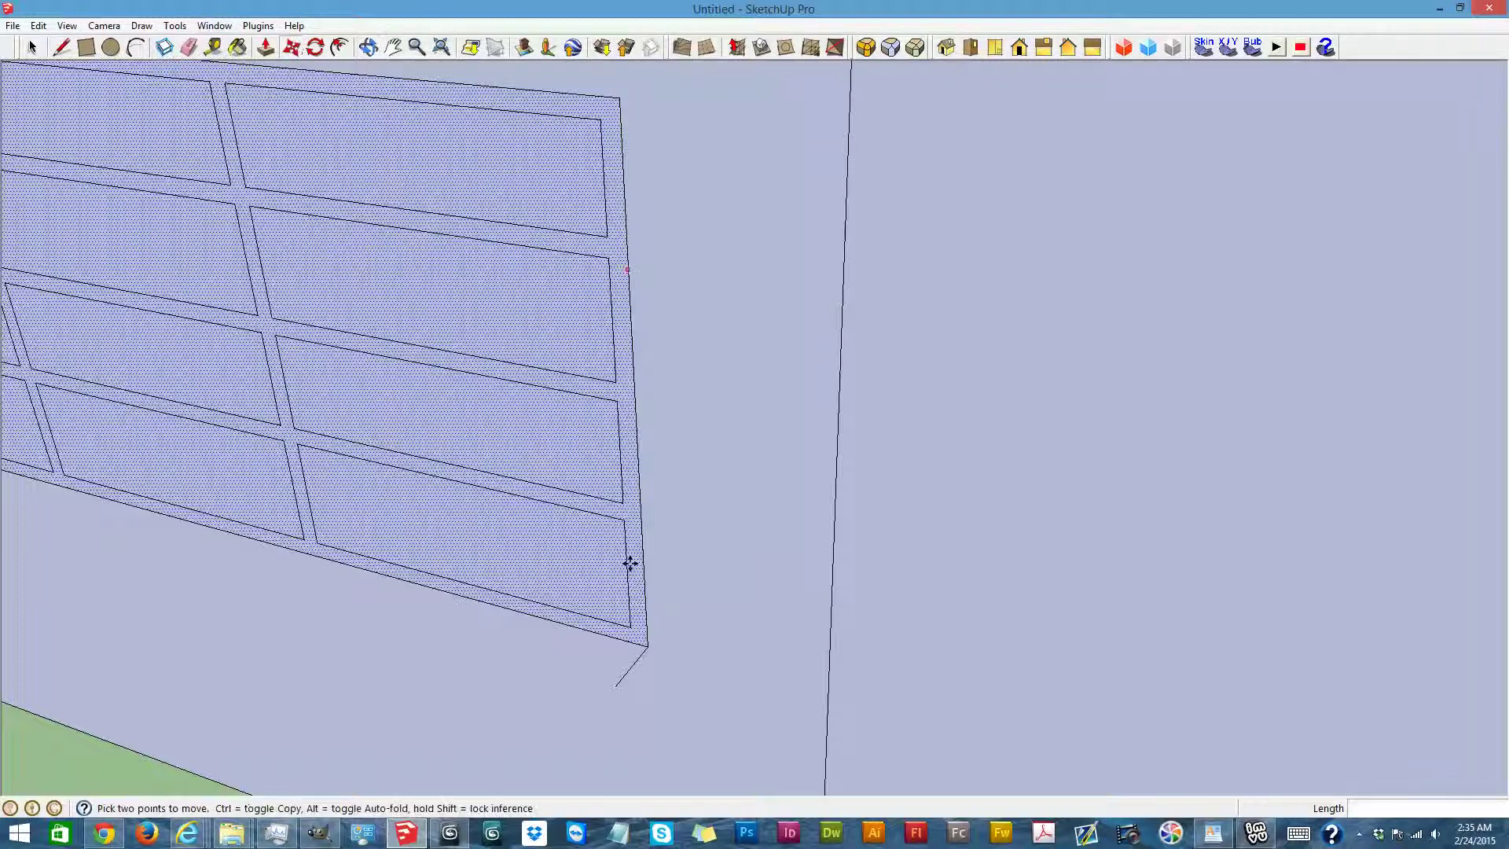
{"action": "left_click", "coordinate": [638, 643]}
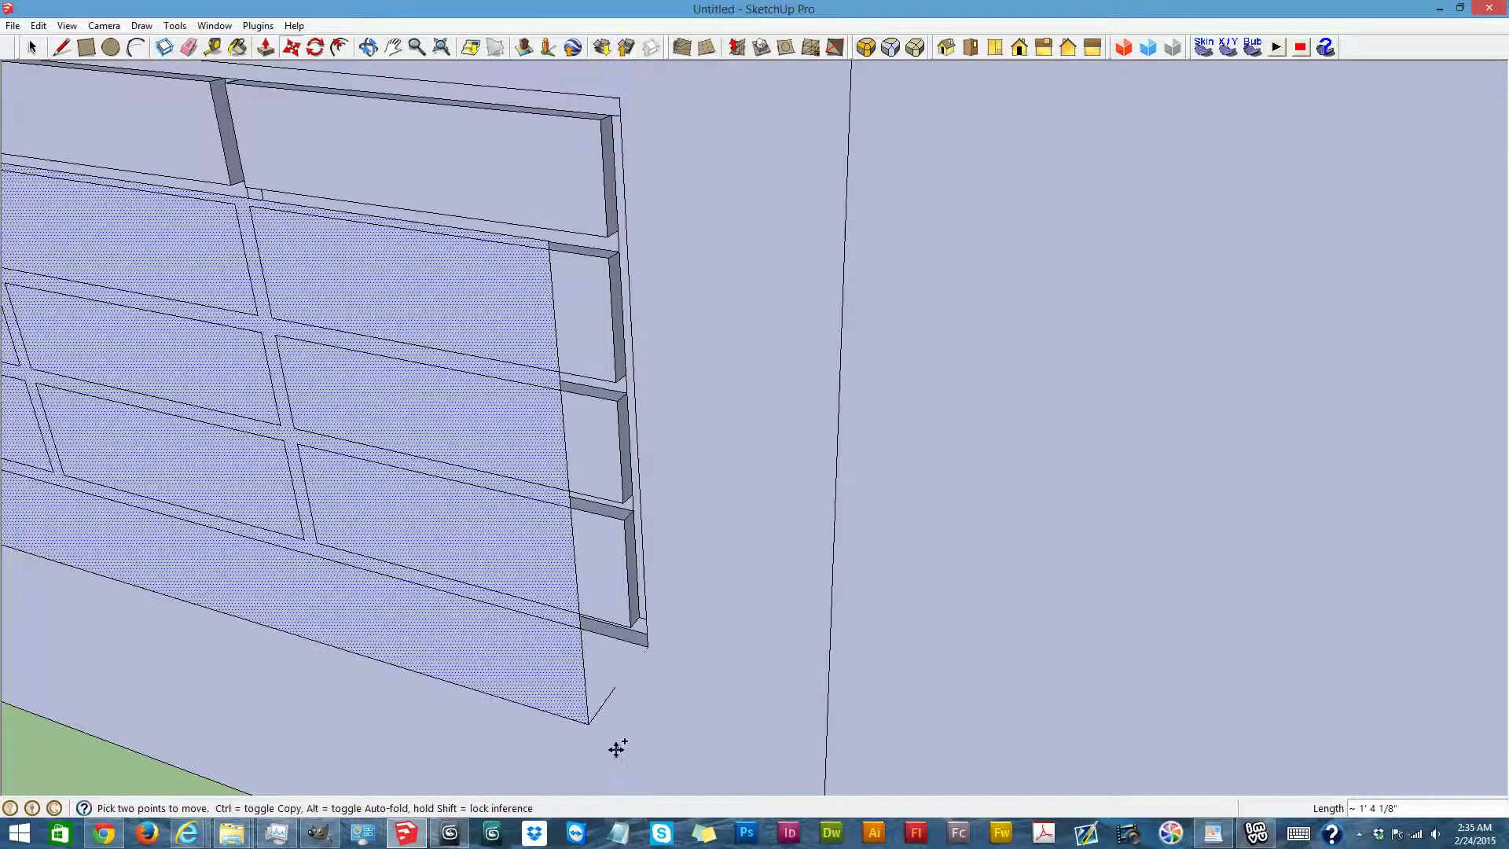
{"action": "key", "text": "Escape"}
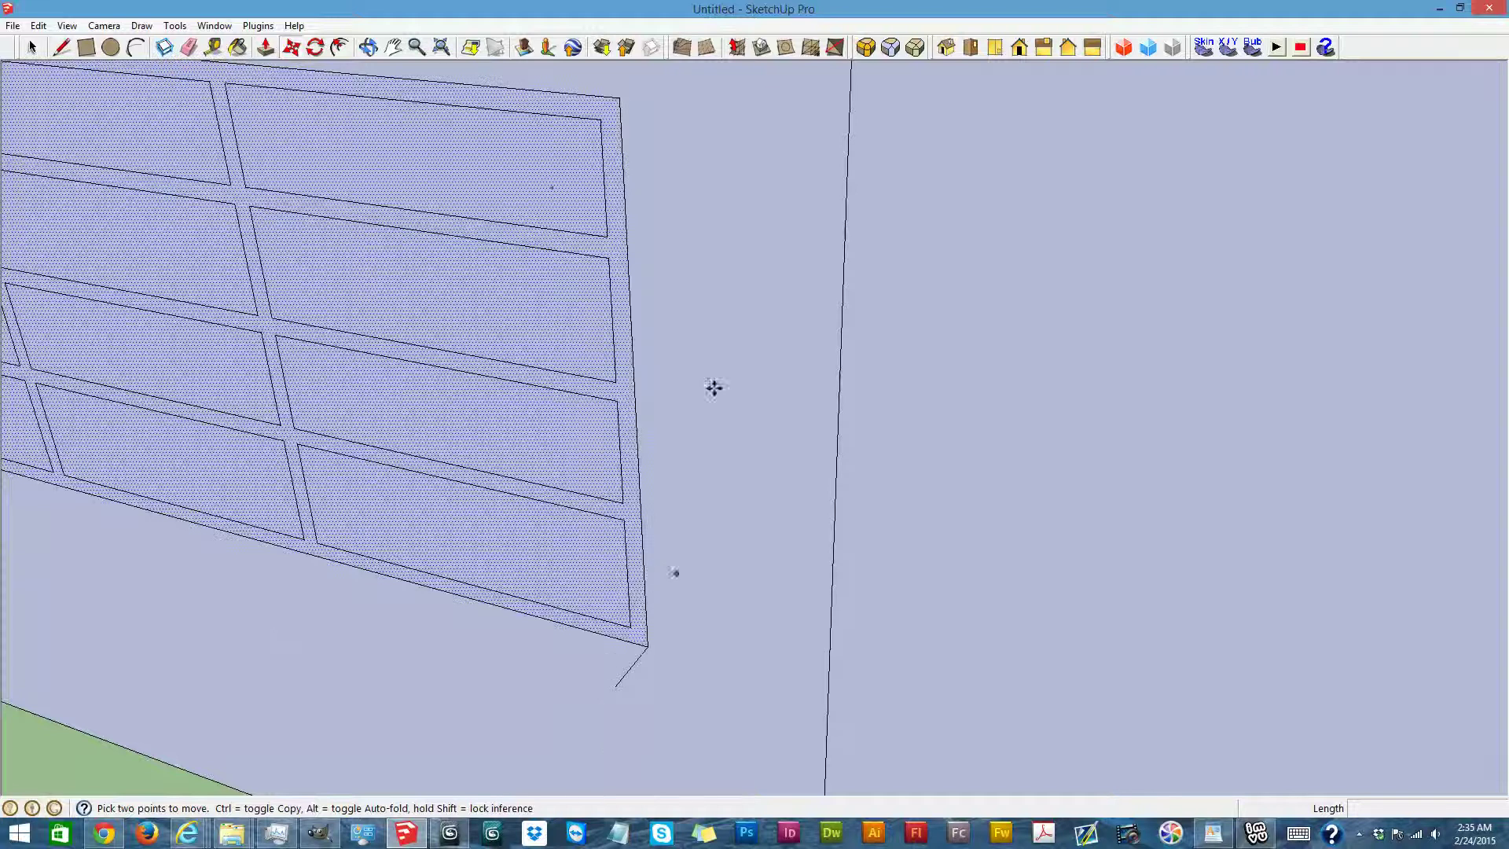
Try to pull the rectangle face far out in front of the wall, starting from its upper corner
{"action": "scroll", "coordinate": [560, 252], "scroll_direction": "down", "scroll_amount": 5}
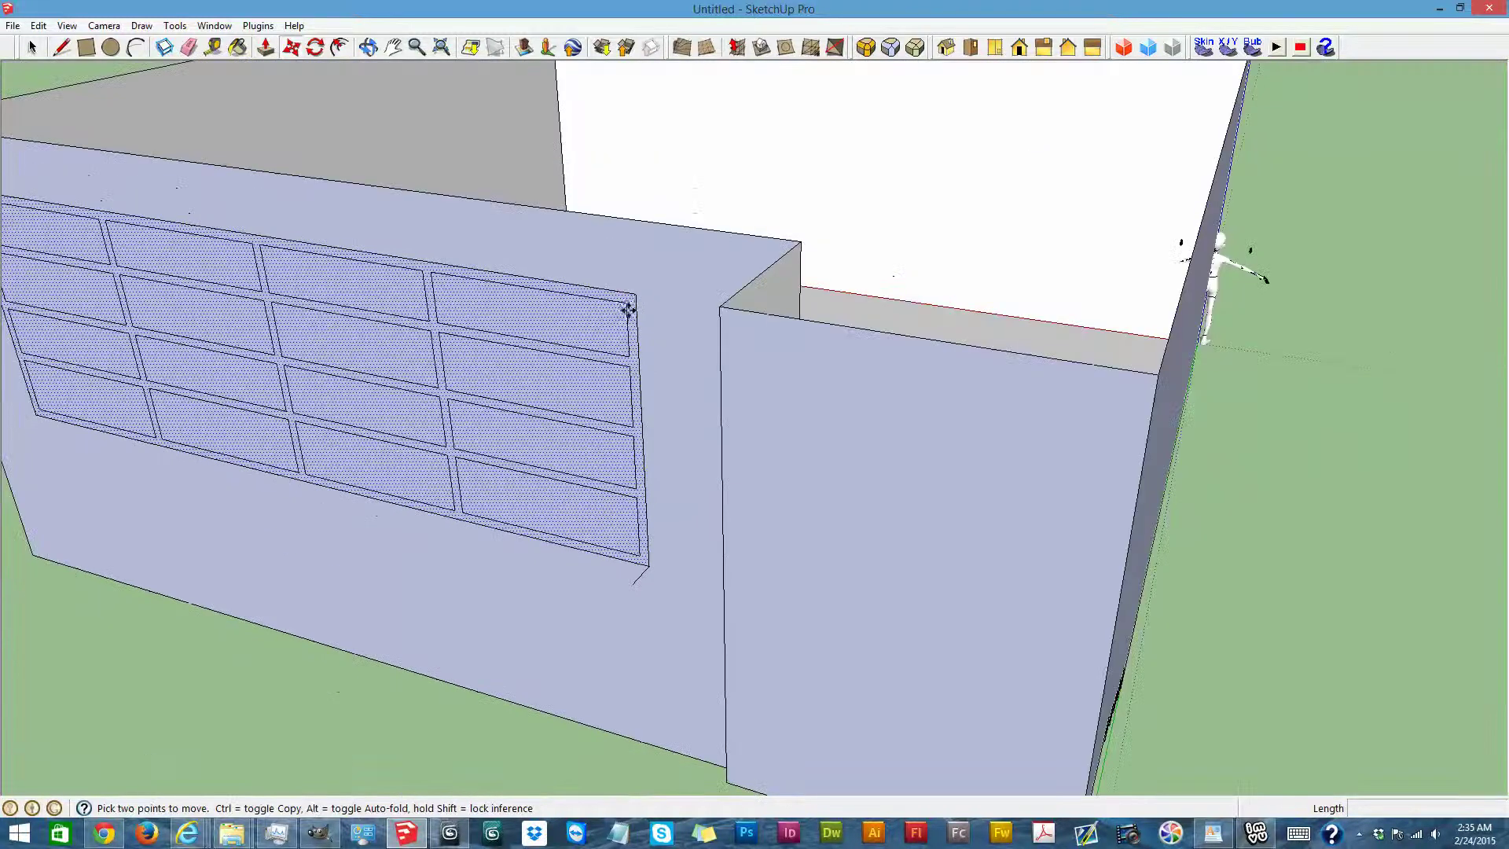
{"action": "left_click", "coordinate": [630, 305]}
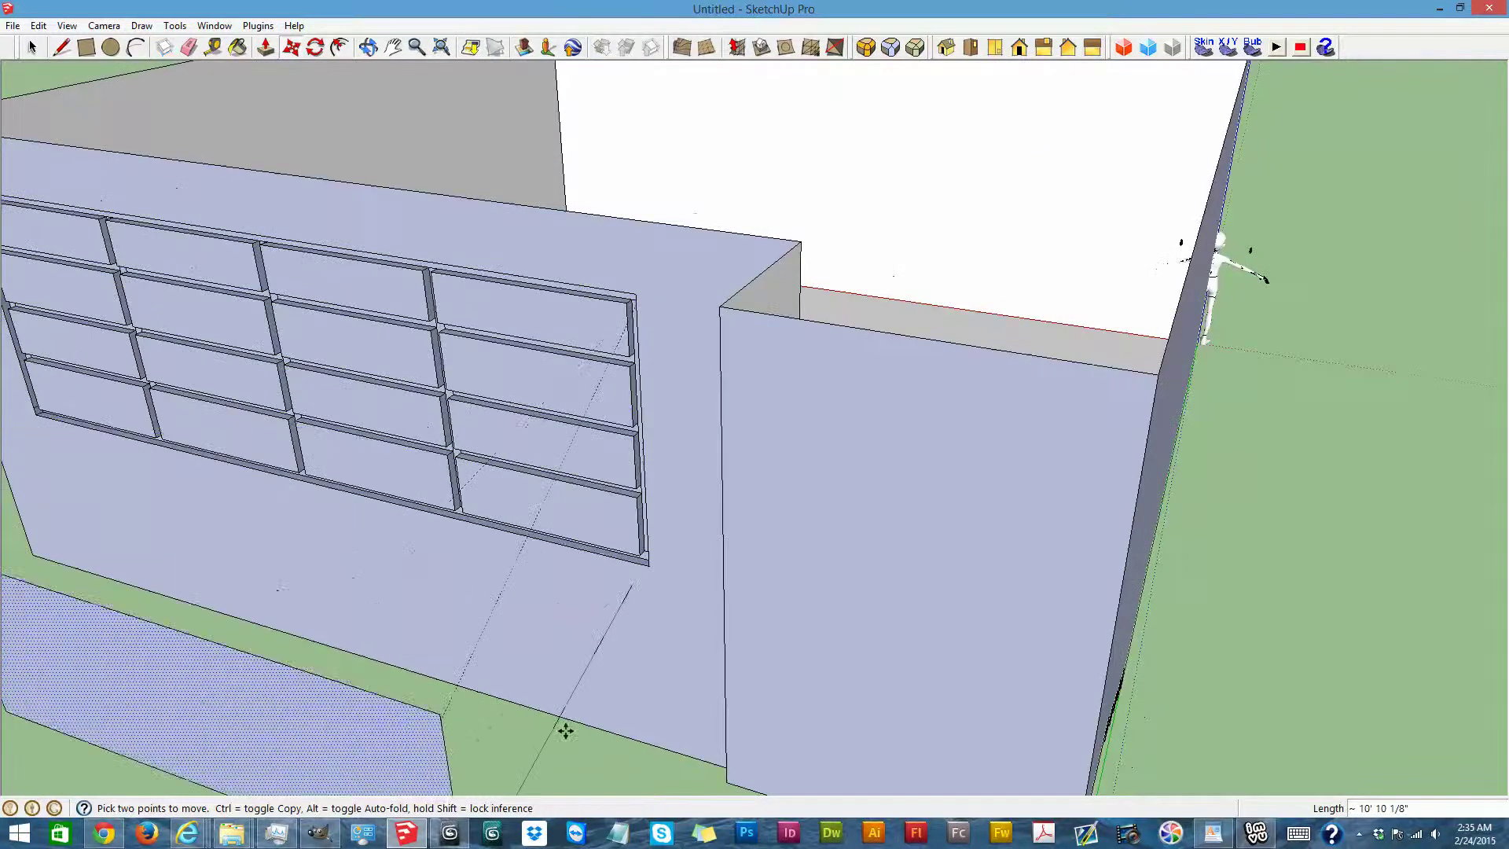
{"action": "left_click", "coordinate": [529, 606]}
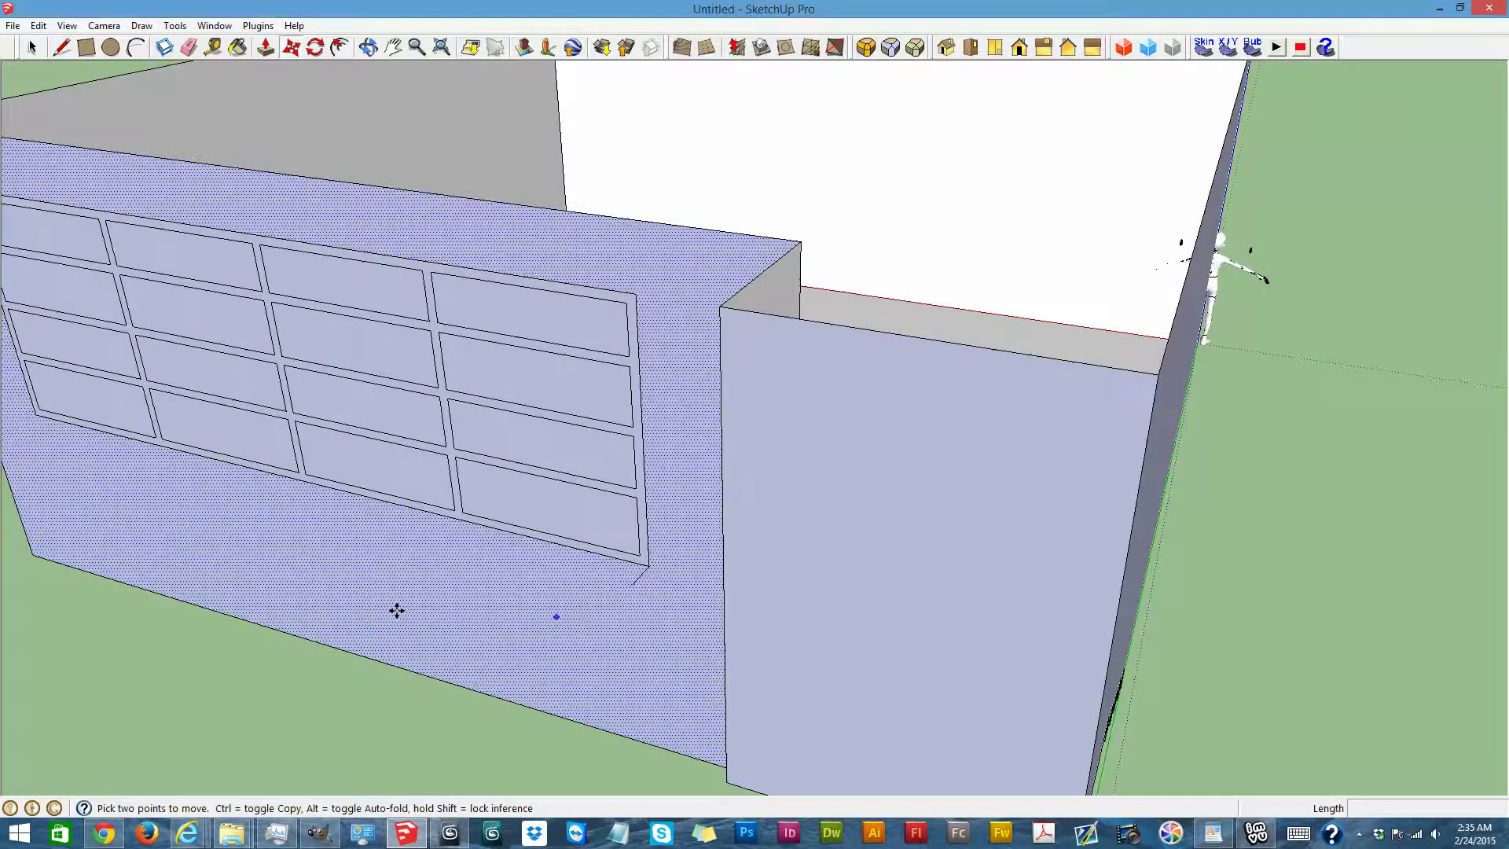
{"action": "left_click", "coordinate": [353, 714]}
Try to move the window frame group instead, cancel the move, and undo the rectangle over the opening
{"action": "left_click", "coordinate": [628, 307]}
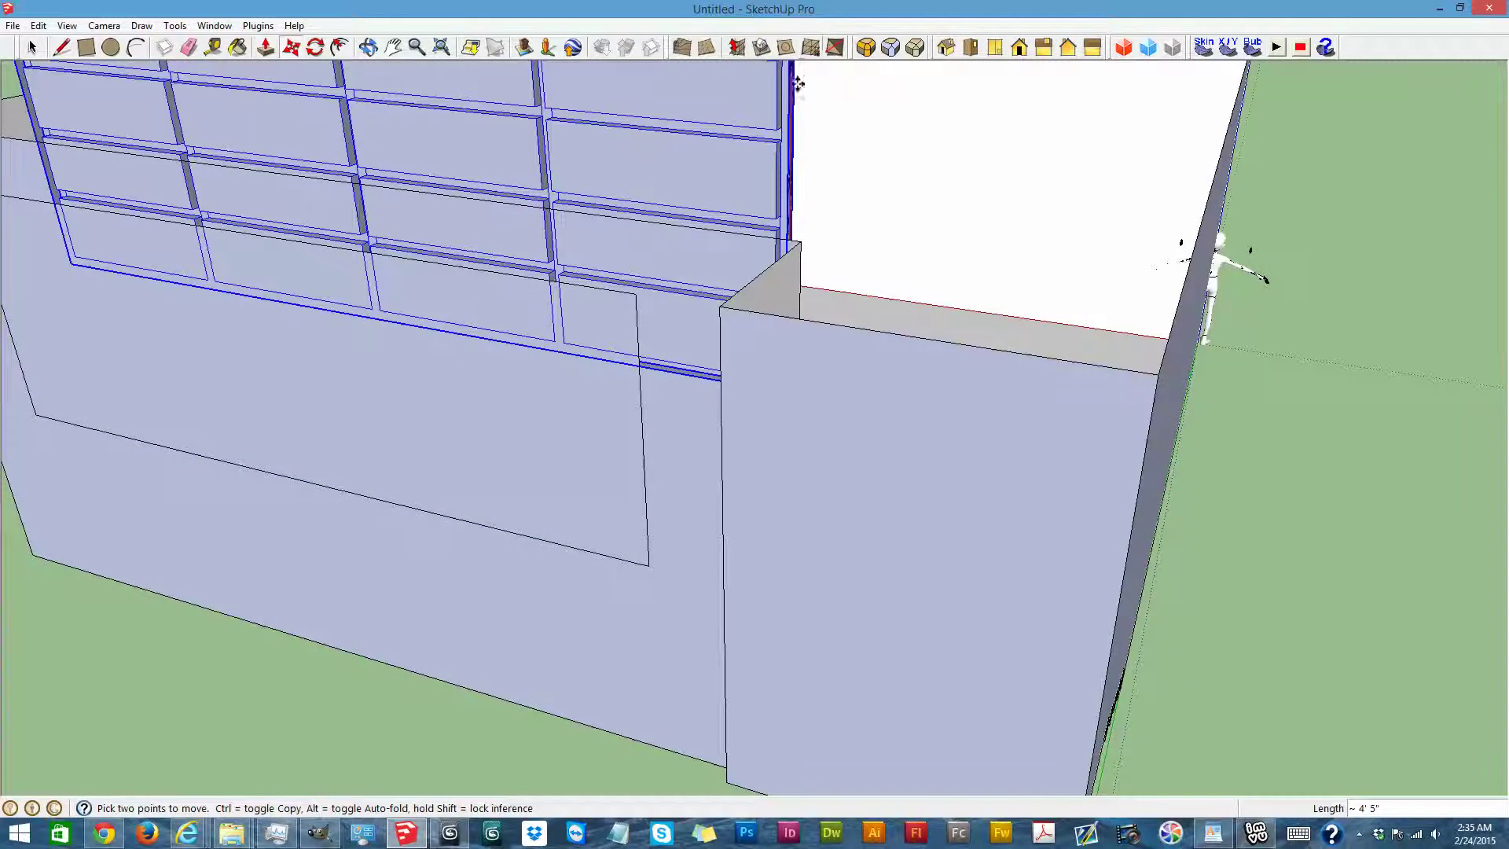
{"action": "left_click", "coordinate": [720, 171]}
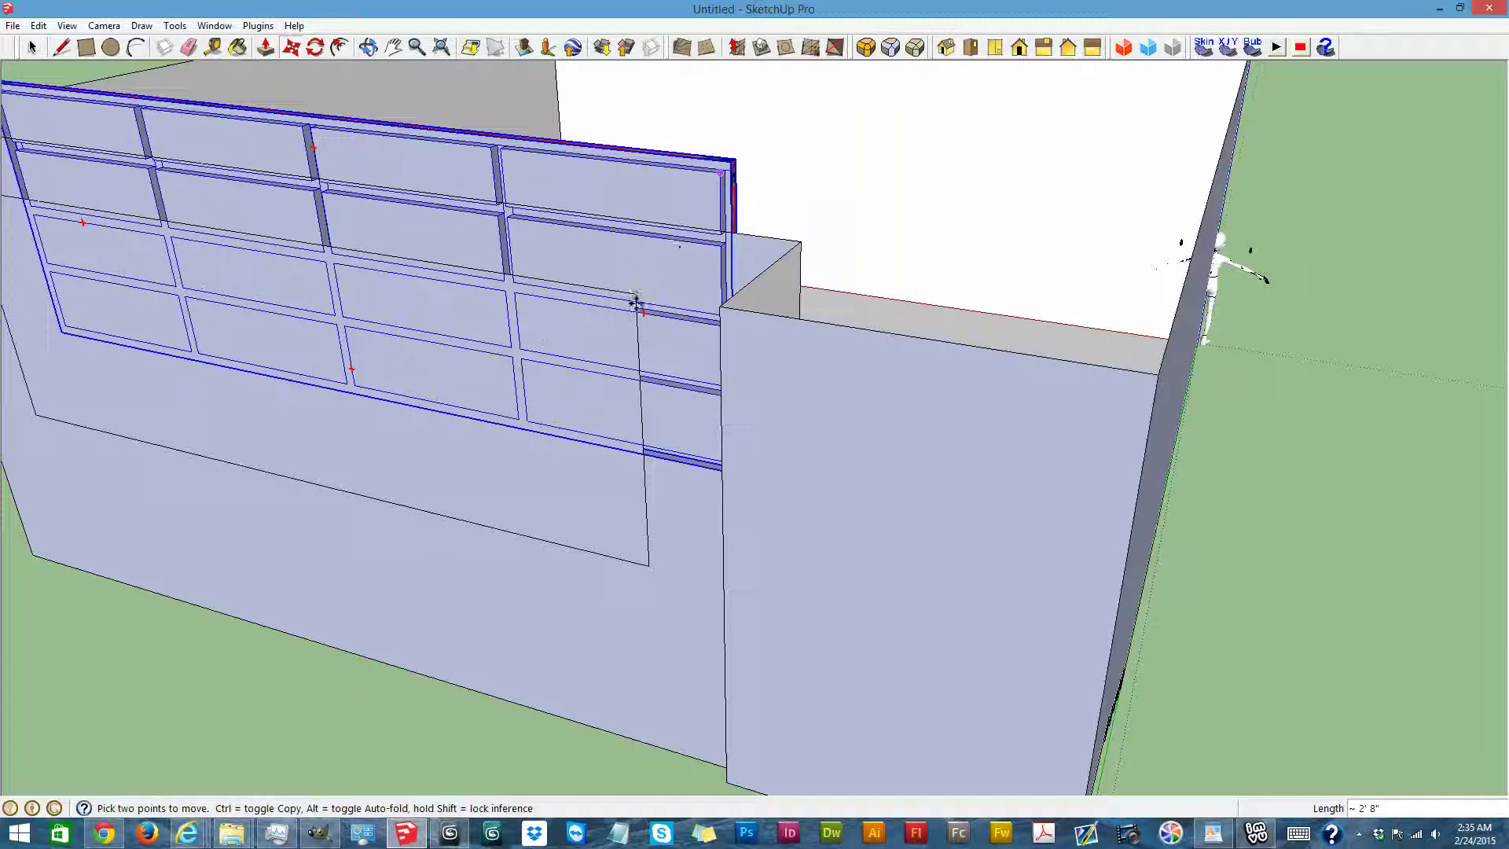
{"action": "key", "text": "Escape"}
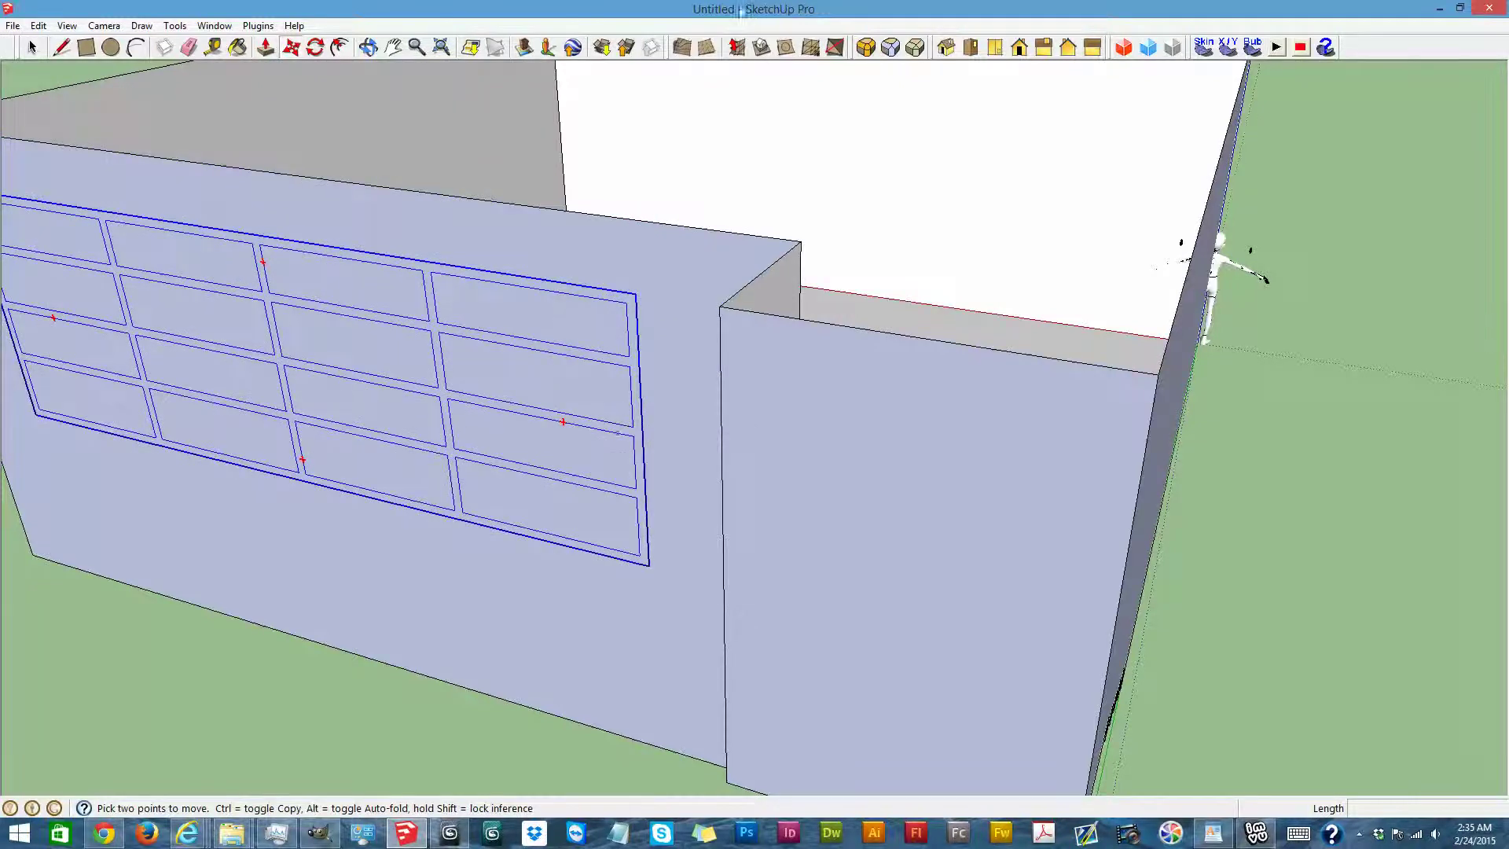
{"action": "key", "text": "ctrl+z"}
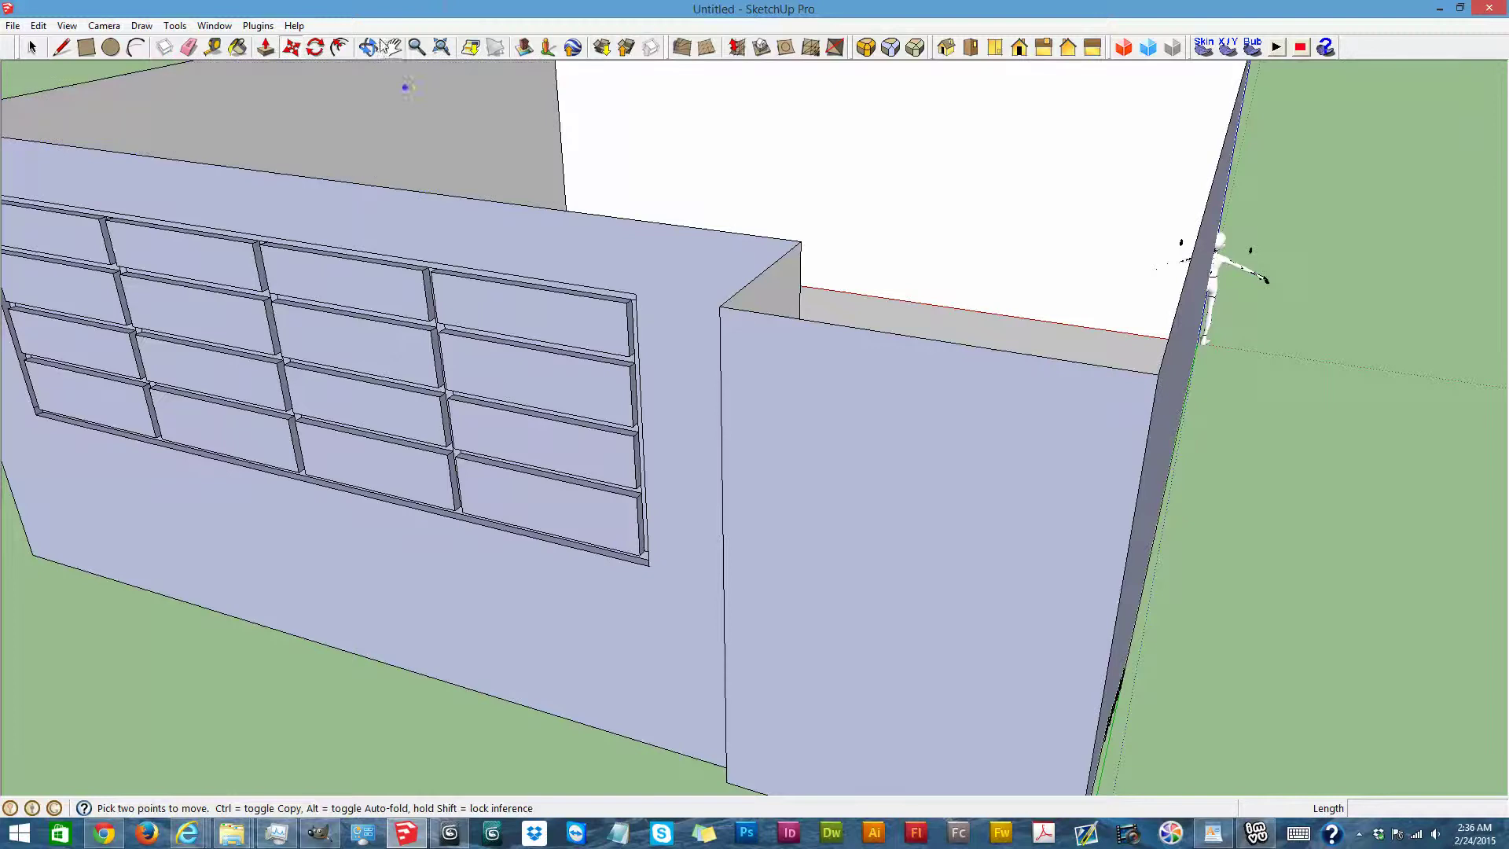
Redraw a rectangle of 14' 8 1/4" by 4' 10 1/2" from corner to corner over the window opening
{"action": "left_click_drag", "start_coordinate": [368, 468], "coordinate": [1214, 500]}
{"action": "scroll", "coordinate": [1215, 500], "scroll_direction": "down", "scroll_amount": 5}
{"action": "scroll", "coordinate": [1211, 499], "scroll_direction": "up", "scroll_amount": 2}
{"action": "left_click_drag", "start_coordinate": [1340, 599], "coordinate": [743, 458]}
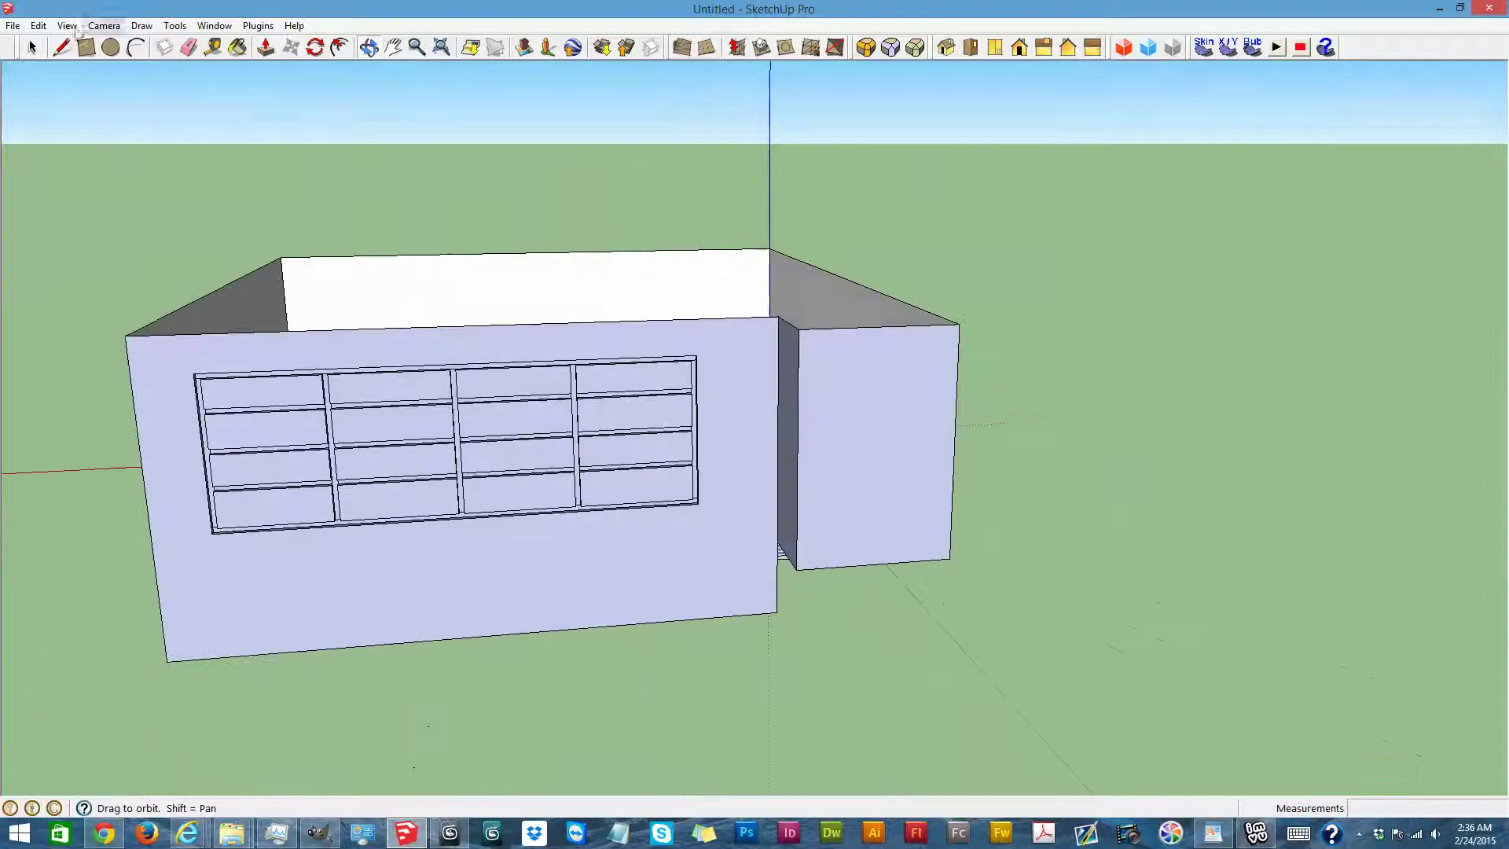
{"action": "left_click", "coordinate": [33, 49]}
{"action": "left_click", "coordinate": [87, 47]}
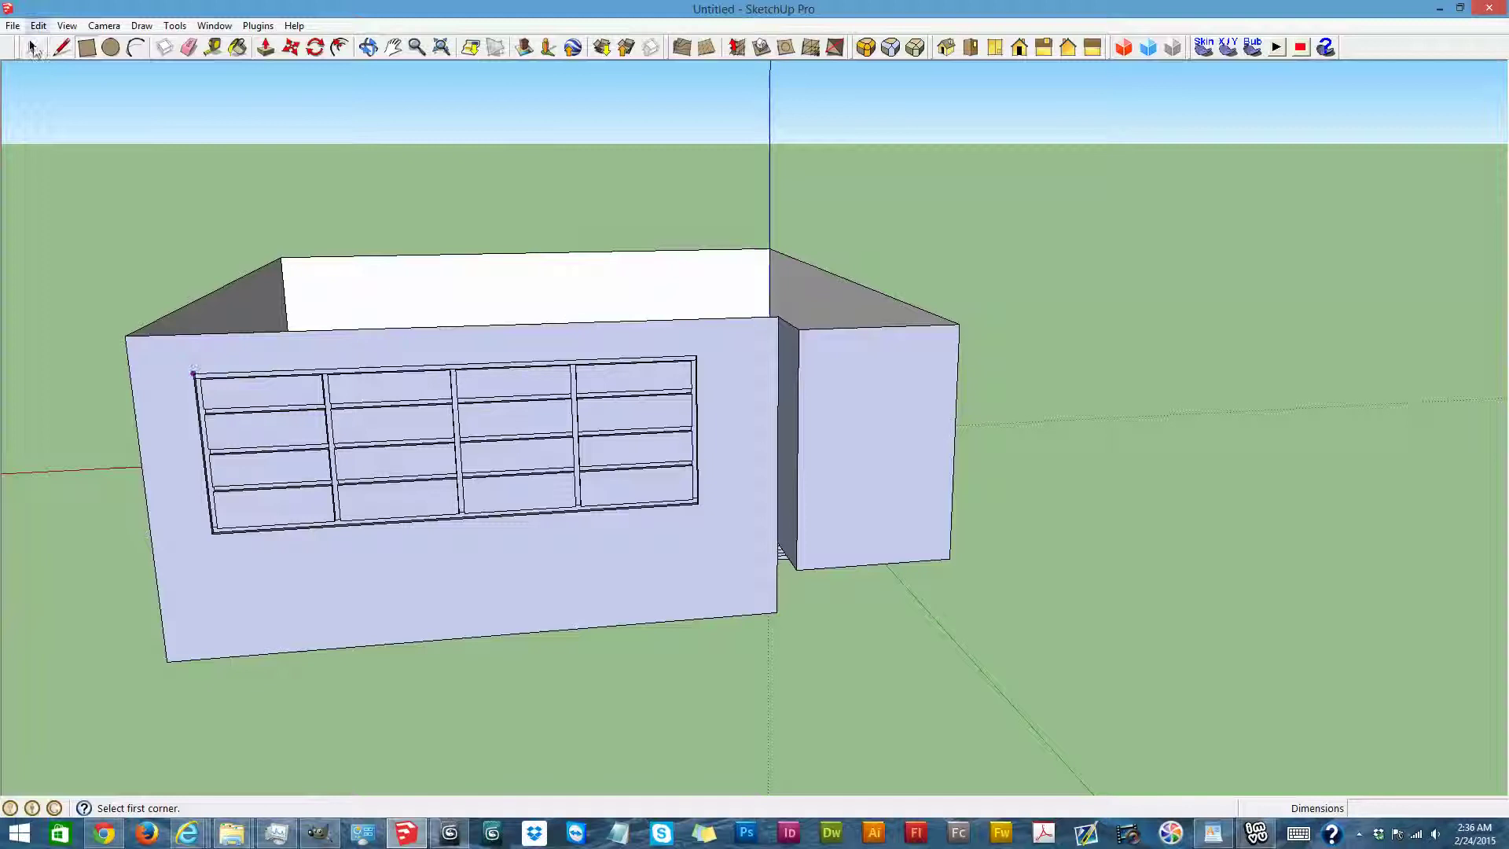
{"action": "left_click", "coordinate": [33, 49]}
{"action": "left_click", "coordinate": [301, 389]}
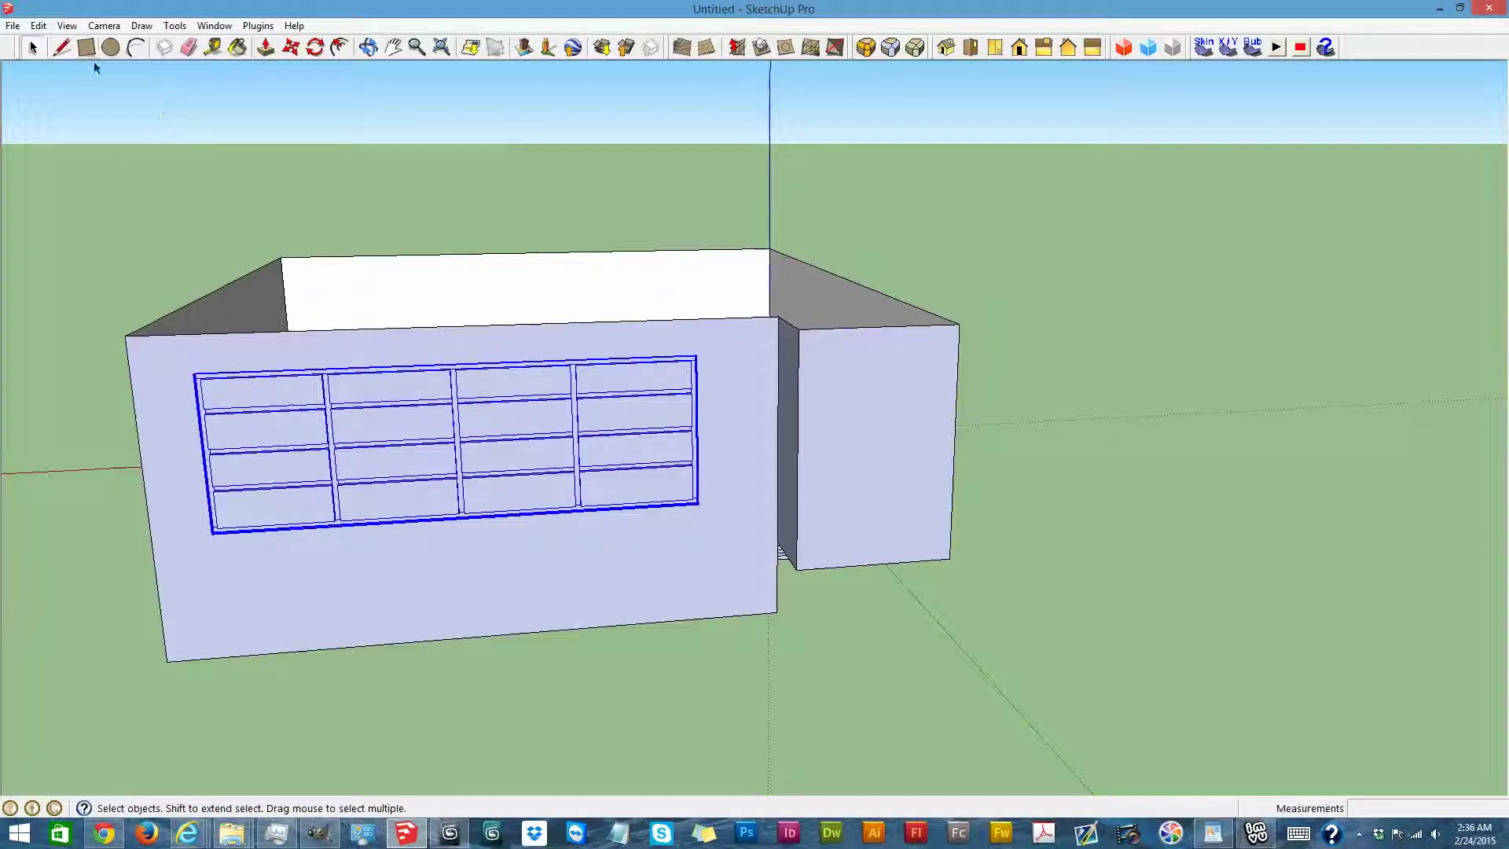
{"action": "left_click", "coordinate": [70, 100]}
{"action": "left_click", "coordinate": [86, 47]}
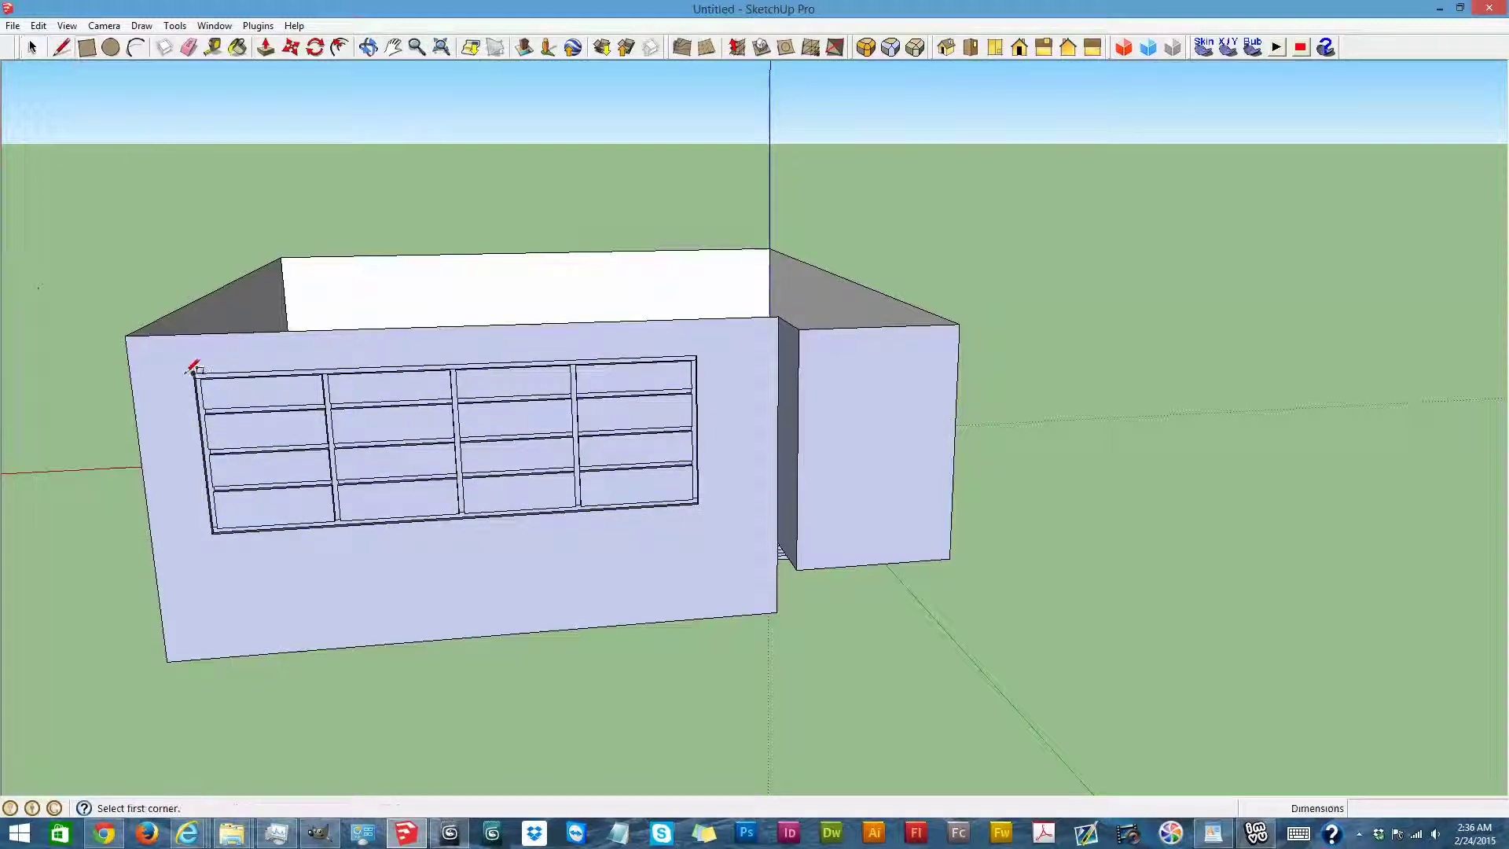
{"action": "left_click", "coordinate": [195, 370]}
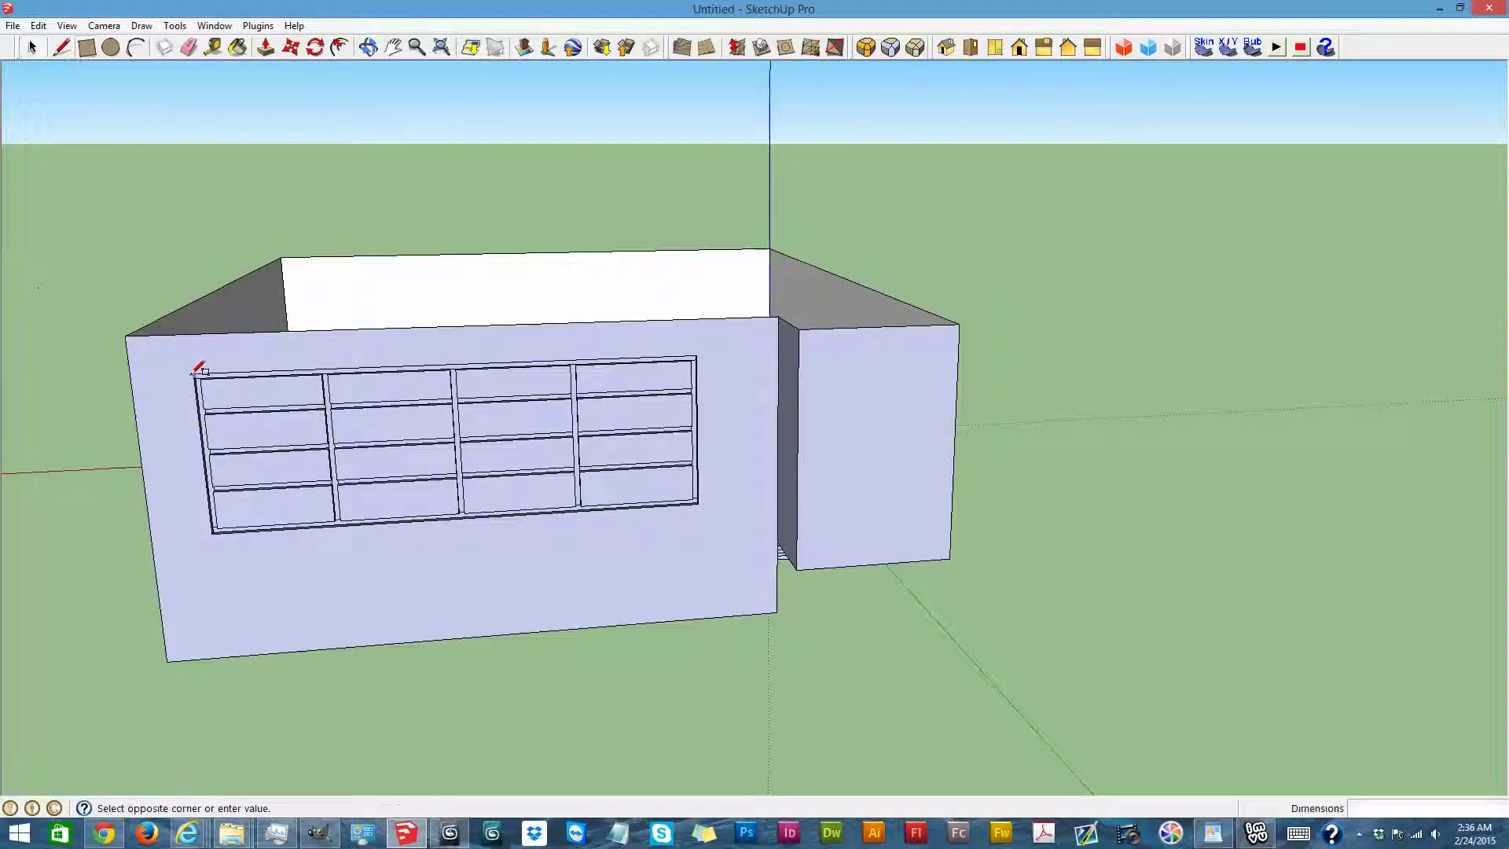
{"action": "left_click", "coordinate": [699, 503]}
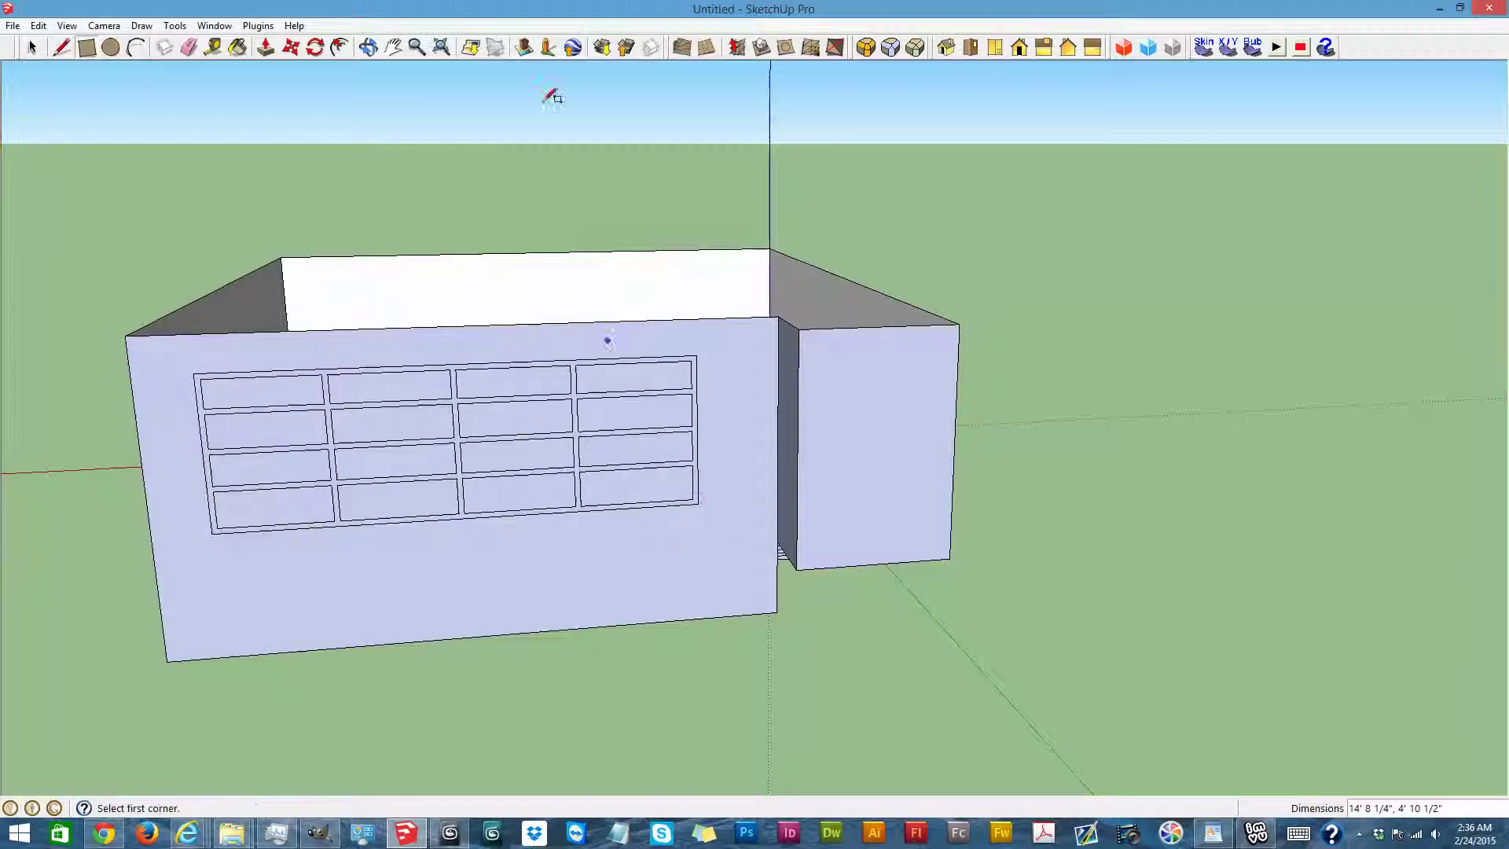
Select the new rectangle face covering the window opening and cut it from the wall
{"action": "left_click", "coordinate": [366, 48]}
{"action": "left_click_drag", "start_coordinate": [280, 381], "coordinate": [975, 621]}
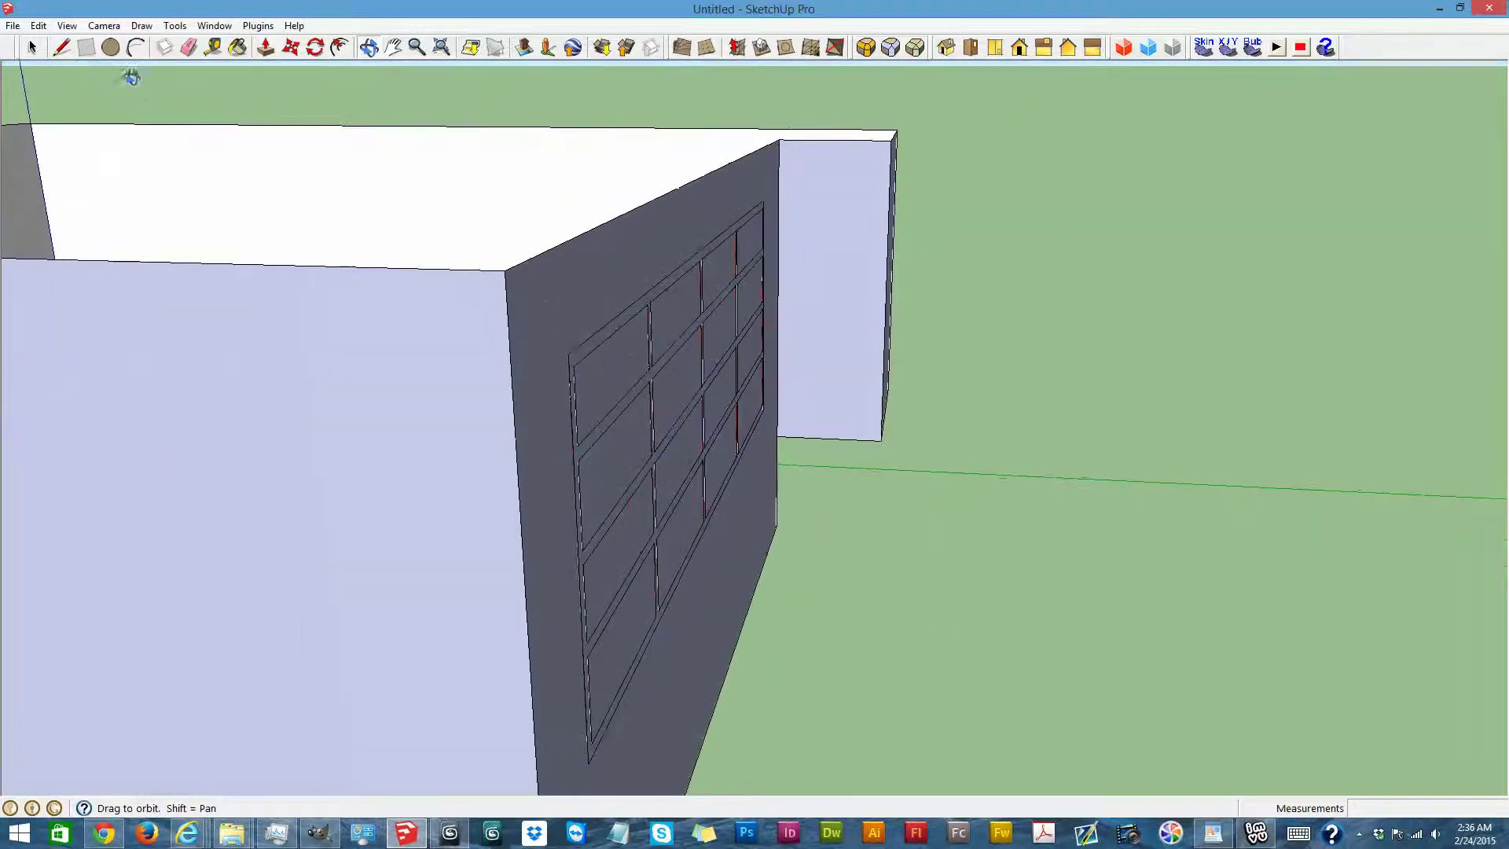
{"action": "left_click", "coordinate": [670, 631]}
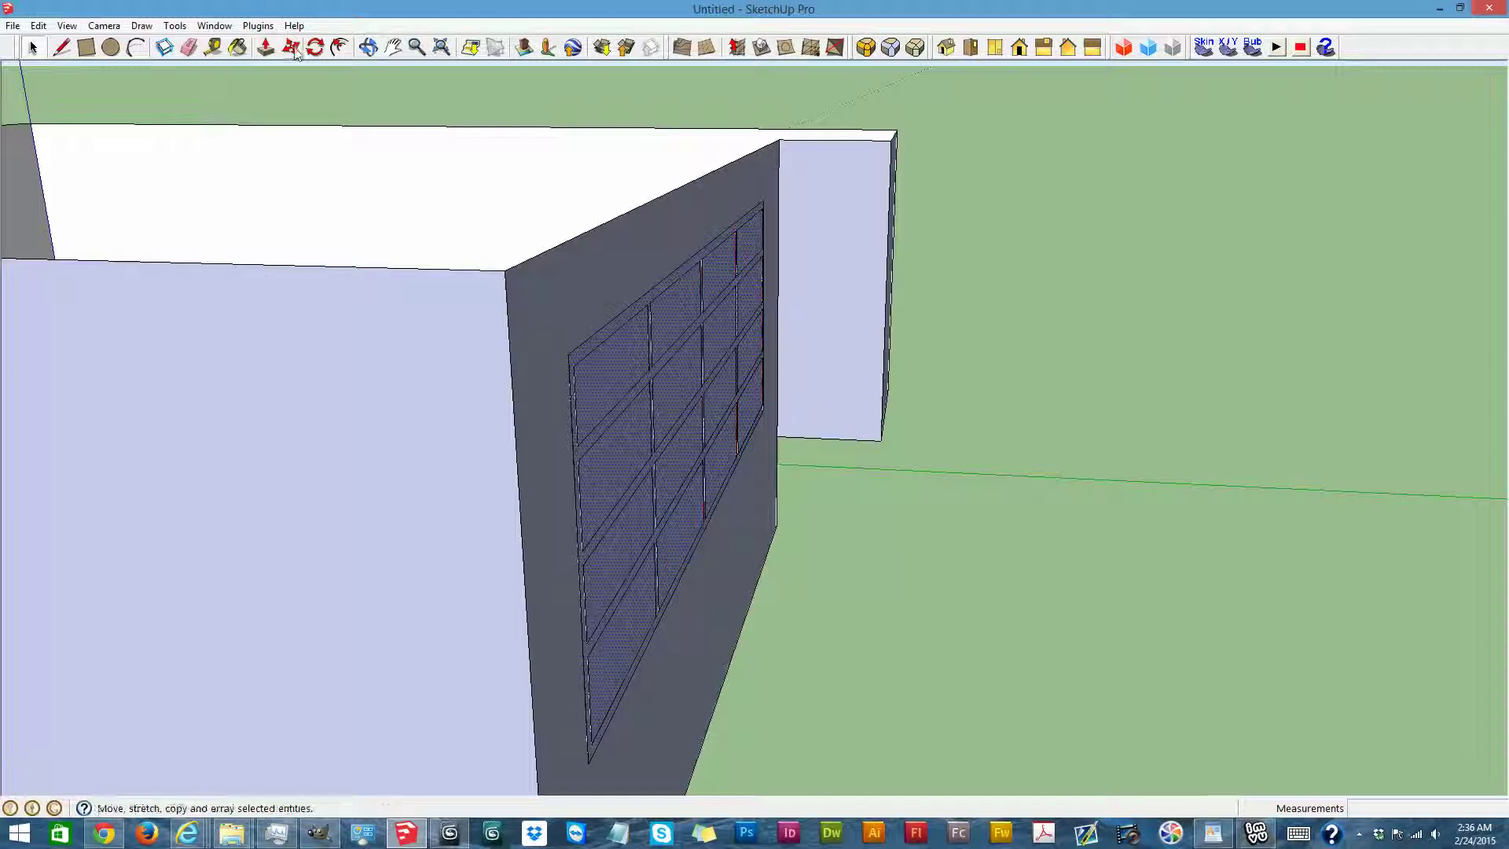
{"action": "scroll", "coordinate": [569, 470], "scroll_direction": "down", "scroll_amount": 3}
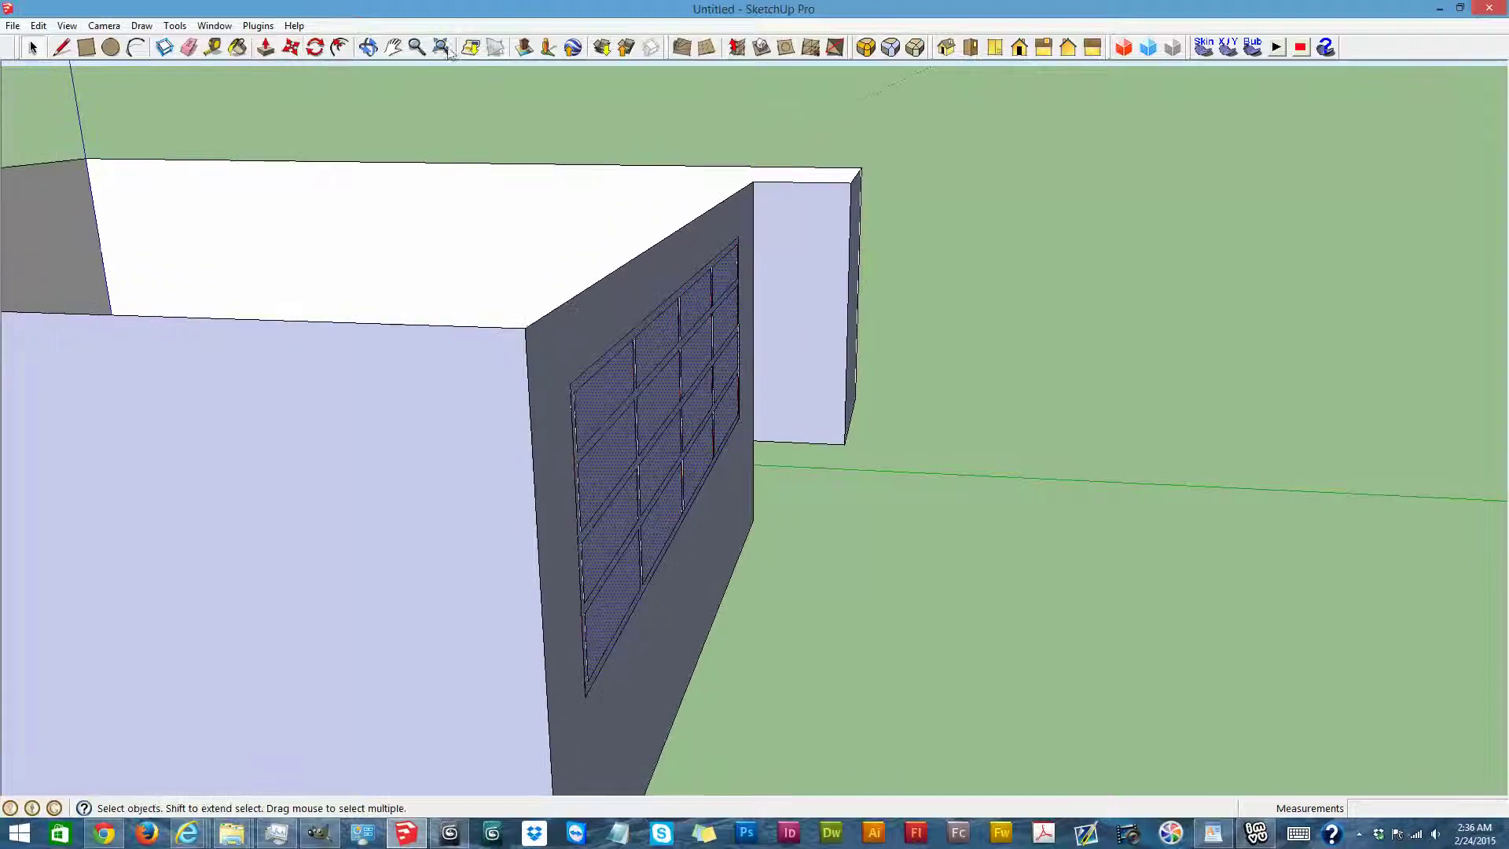
{"action": "left_click", "coordinate": [367, 49]}
{"action": "mouse_move", "coordinate": [529, 468]}
{"action": "left_mouse_down"}
{"action": "mouse_move", "coordinate": [563, 533]}
{"action": "mouse_move", "coordinate": [540, 525]}
{"action": "left_mouse_up"}
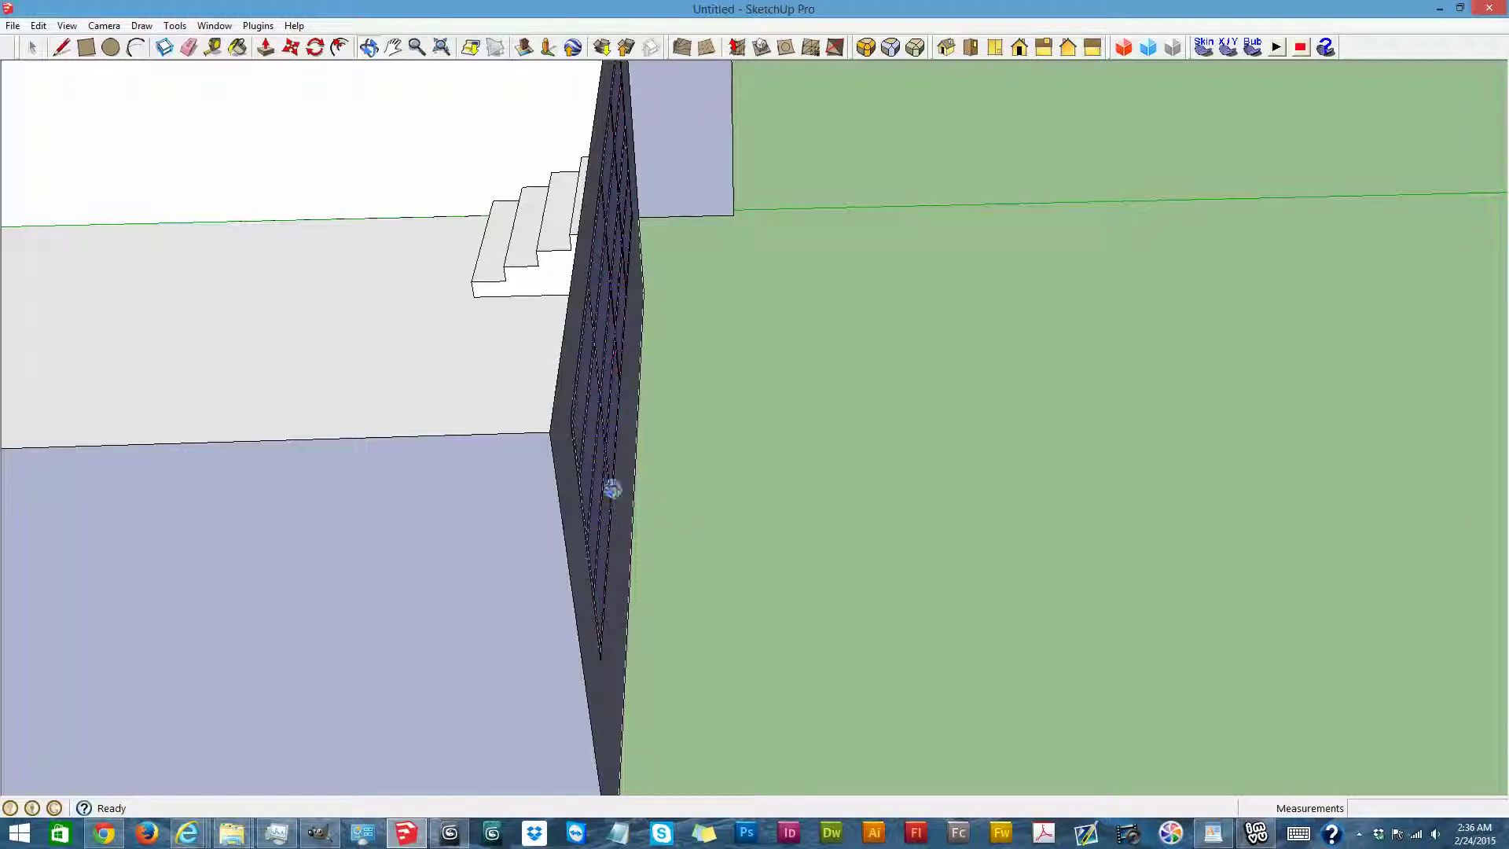
{"action": "key", "text": "Delete"}
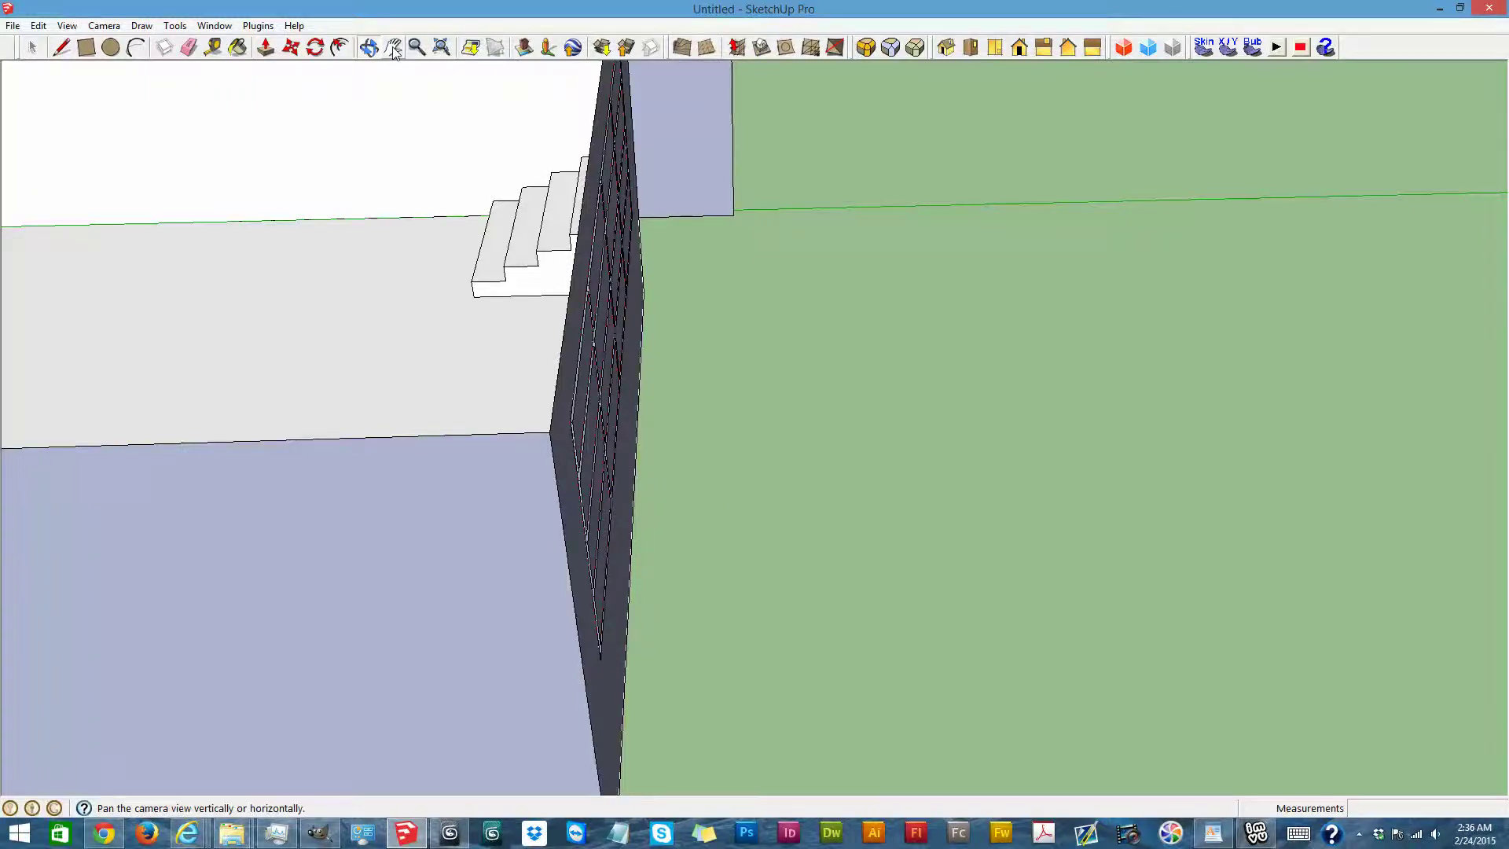
Paste the cut rectangle face at the wall's top edge near the window's upper corner, and dismiss the geometry warning
{"action": "left_click_drag", "start_coordinate": [871, 439], "coordinate": [602, 445]}
{"action": "key", "text": "ctrl+v"}
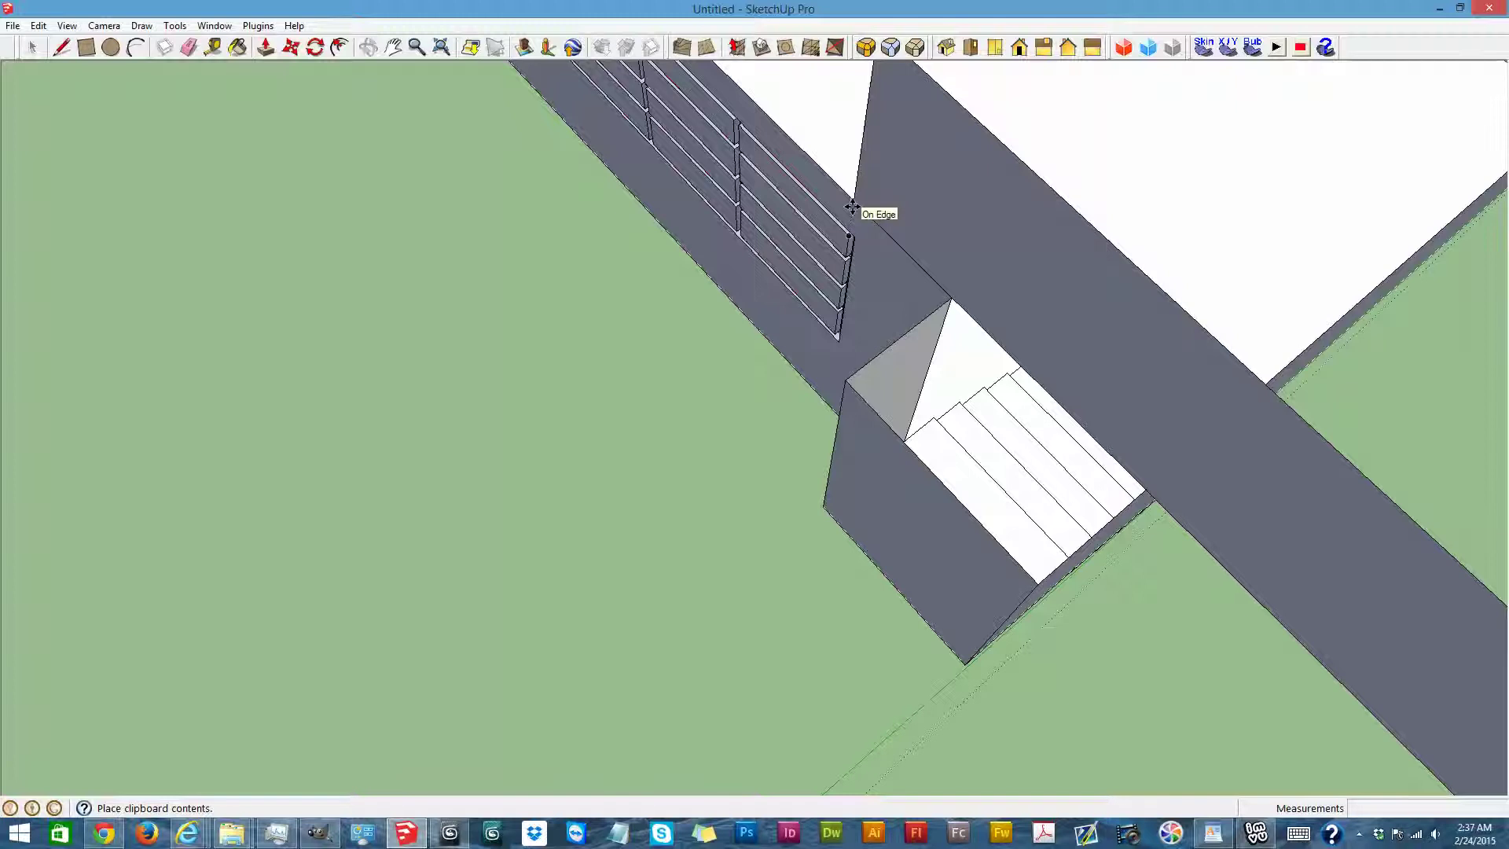
{"action": "left_click", "coordinate": [855, 213]}
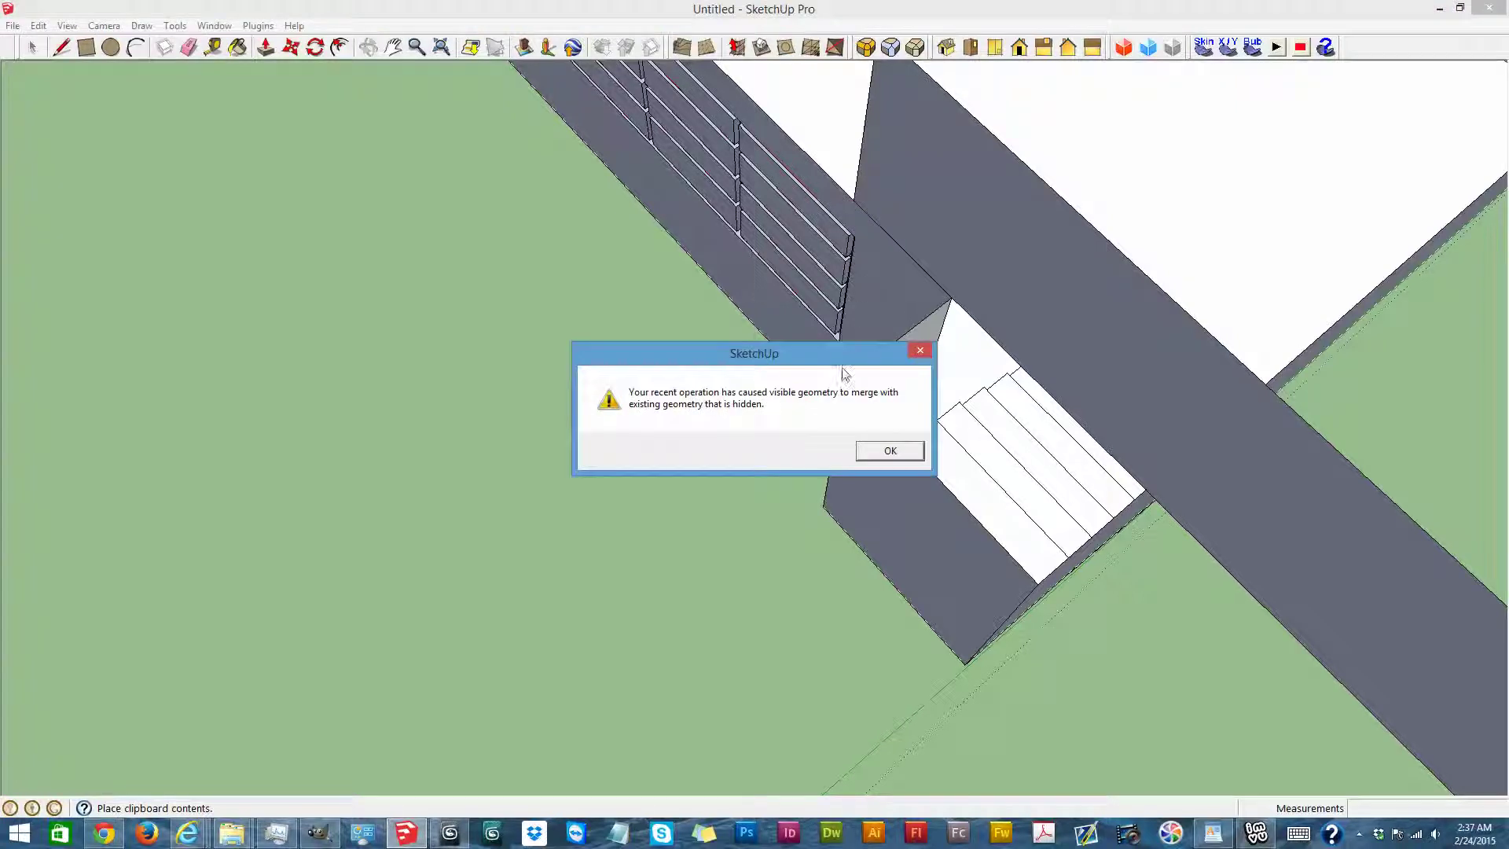
{"action": "left_click", "coordinate": [891, 452]}
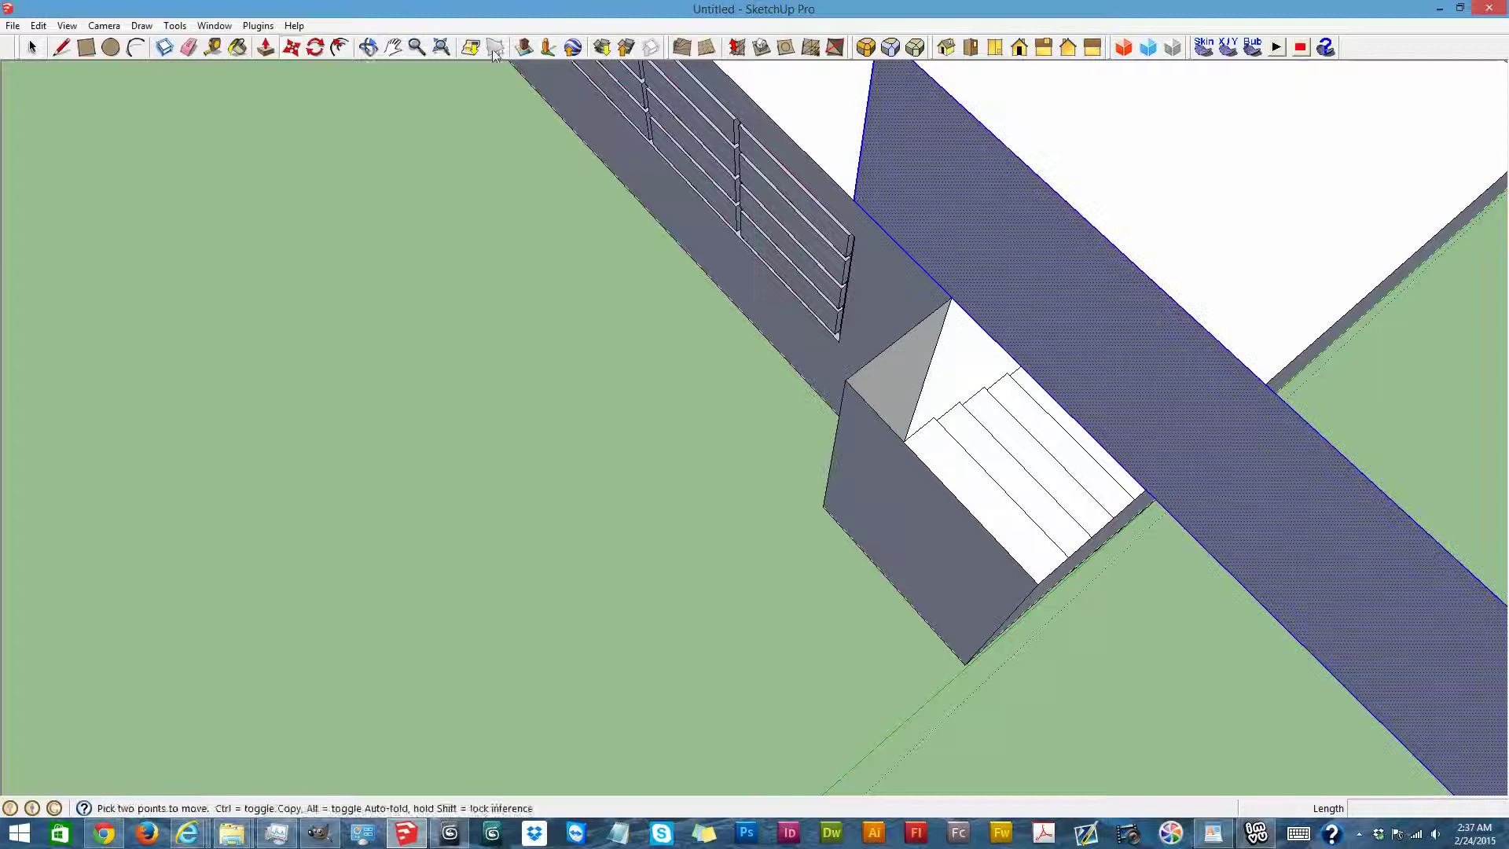
Try to move the pasted rectangle face along the wall's top edge, cancel the move, and delete the face
{"action": "left_click", "coordinate": [368, 49]}
{"action": "left_click_drag", "start_coordinate": [388, 334], "coordinate": [1015, 284]}
{"action": "scroll", "coordinate": [1015, 284], "scroll_direction": "down", "scroll_amount": 5}
{"action": "scroll", "coordinate": [1007, 273], "scroll_direction": "up", "scroll_amount": 2}
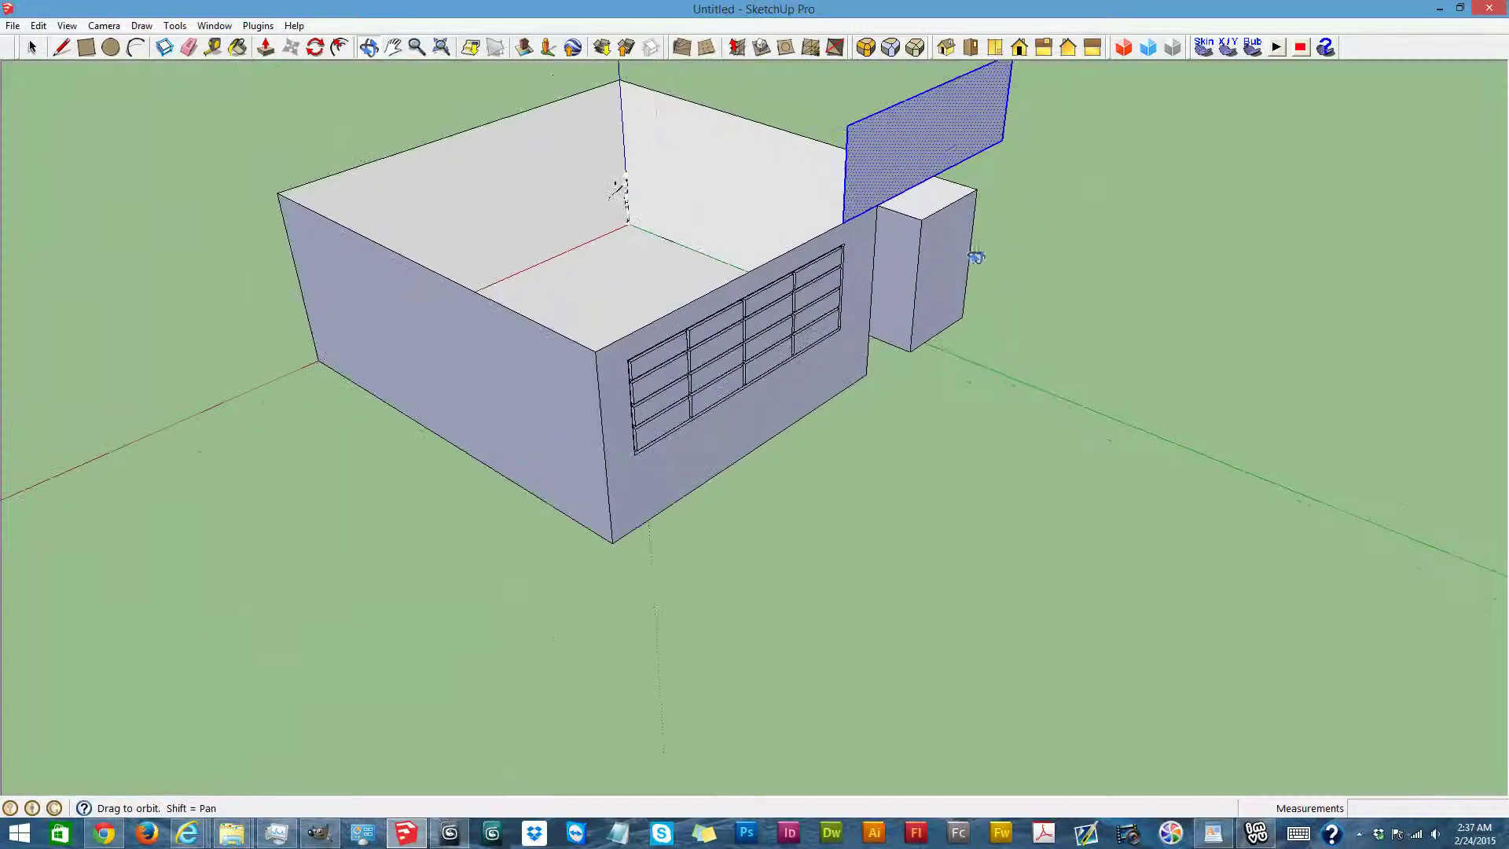
{"action": "key", "text": "m"}
{"action": "left_click", "coordinate": [832, 198]}
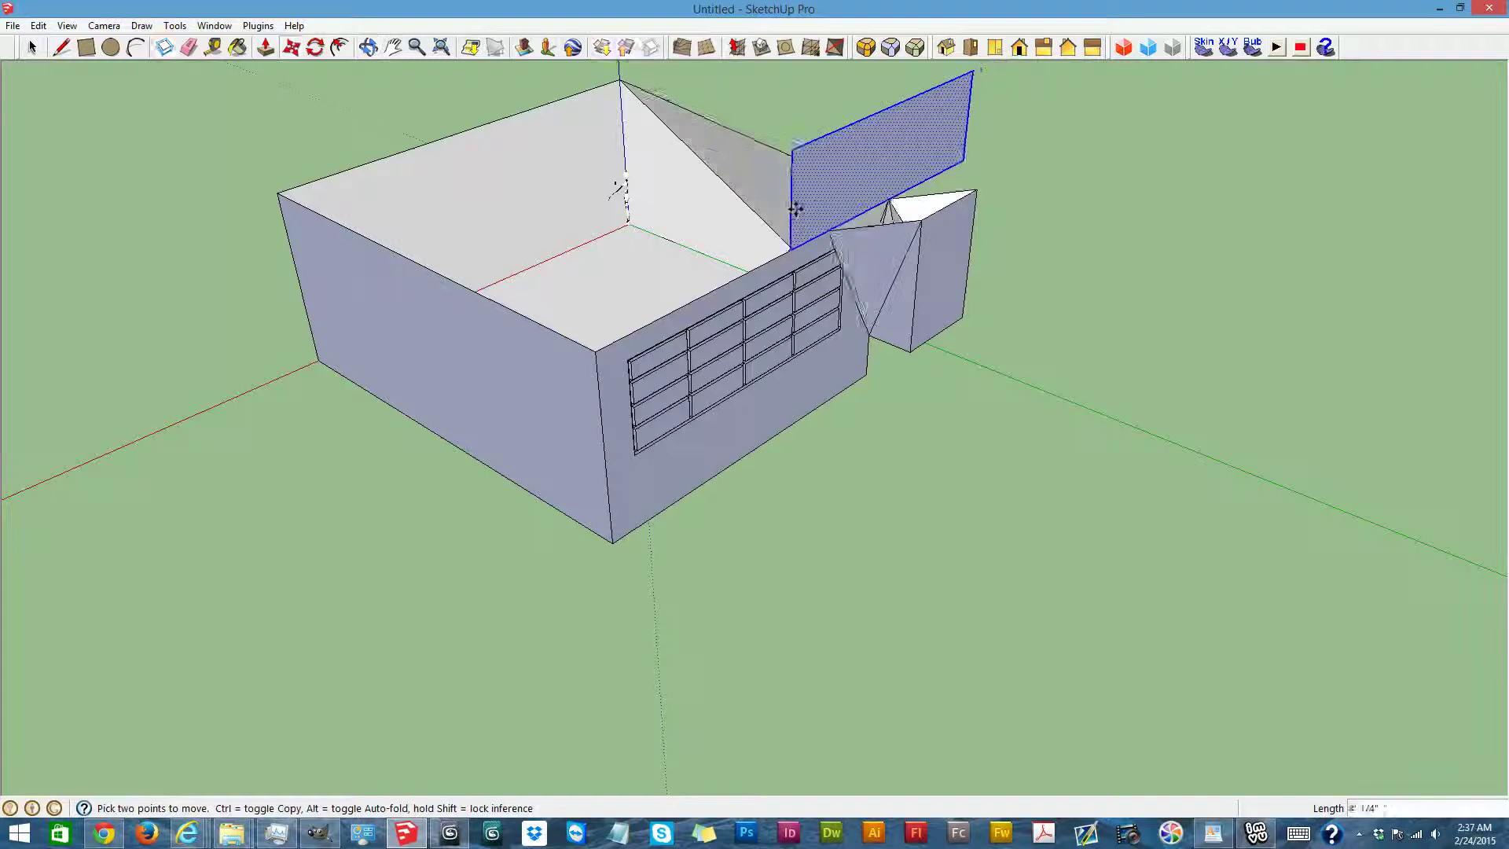
{"action": "key", "text": "Escape"}
{"action": "key", "text": "Delete"}
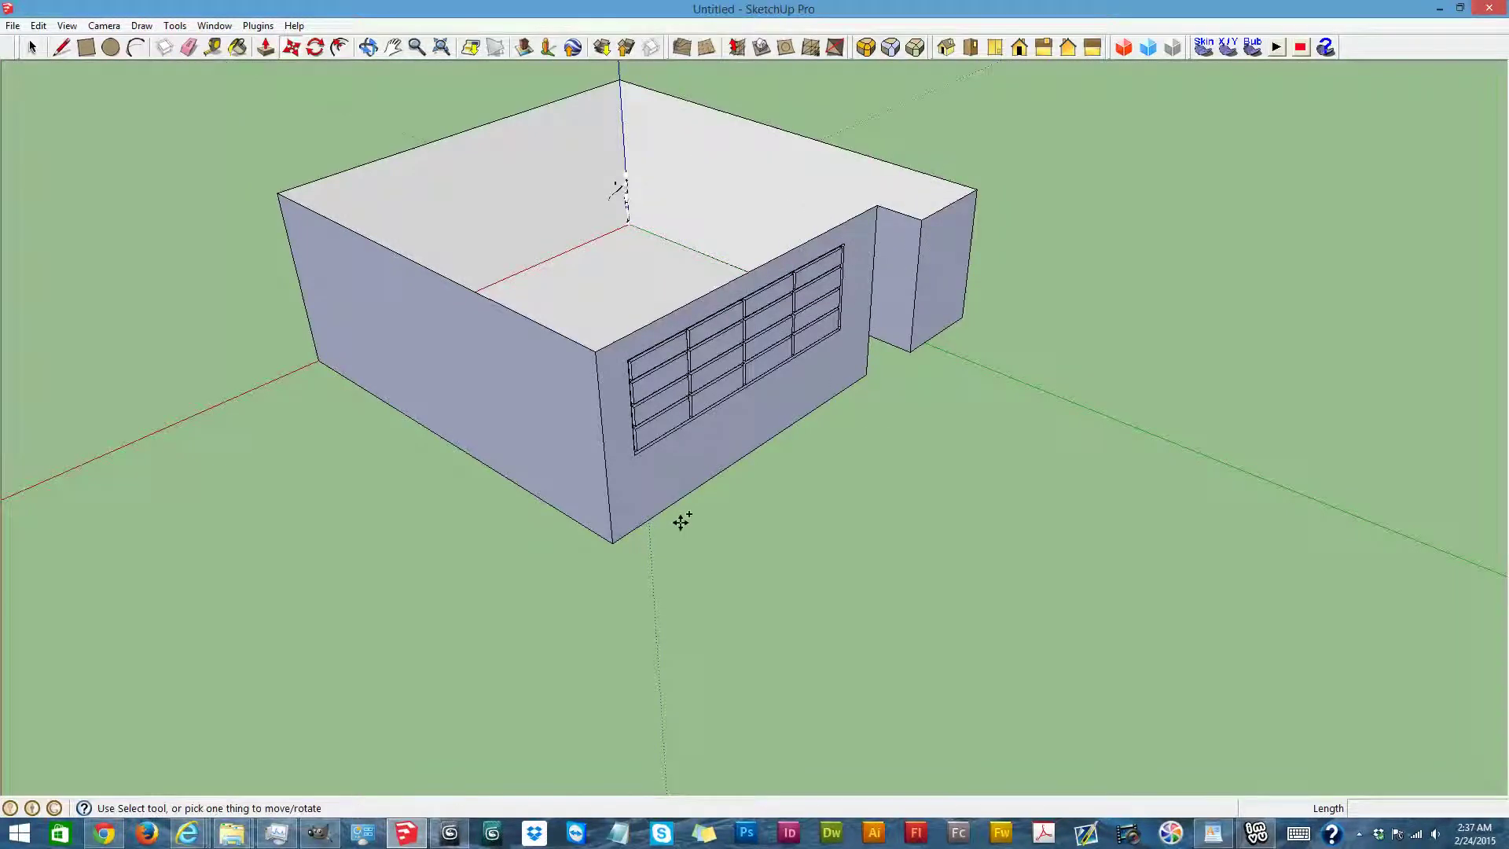
Try to paste the cut rectangle face again, placing it on the ground outside the window wall, and undo the paste
{"action": "key", "text": "ctrl+v"}
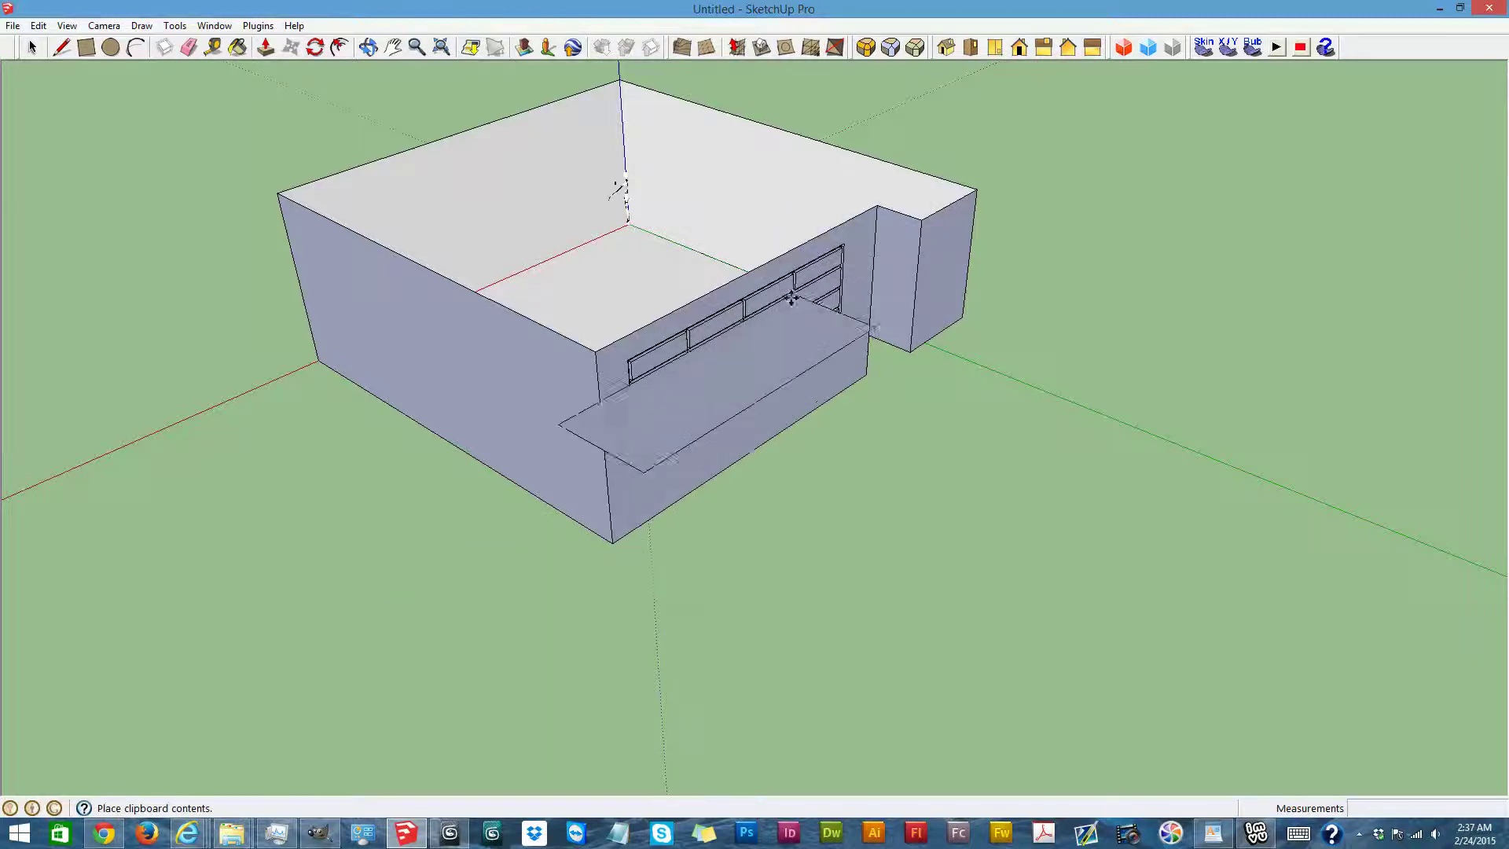
{"action": "scroll", "coordinate": [692, 397], "scroll_direction": "up", "scroll_amount": 6}
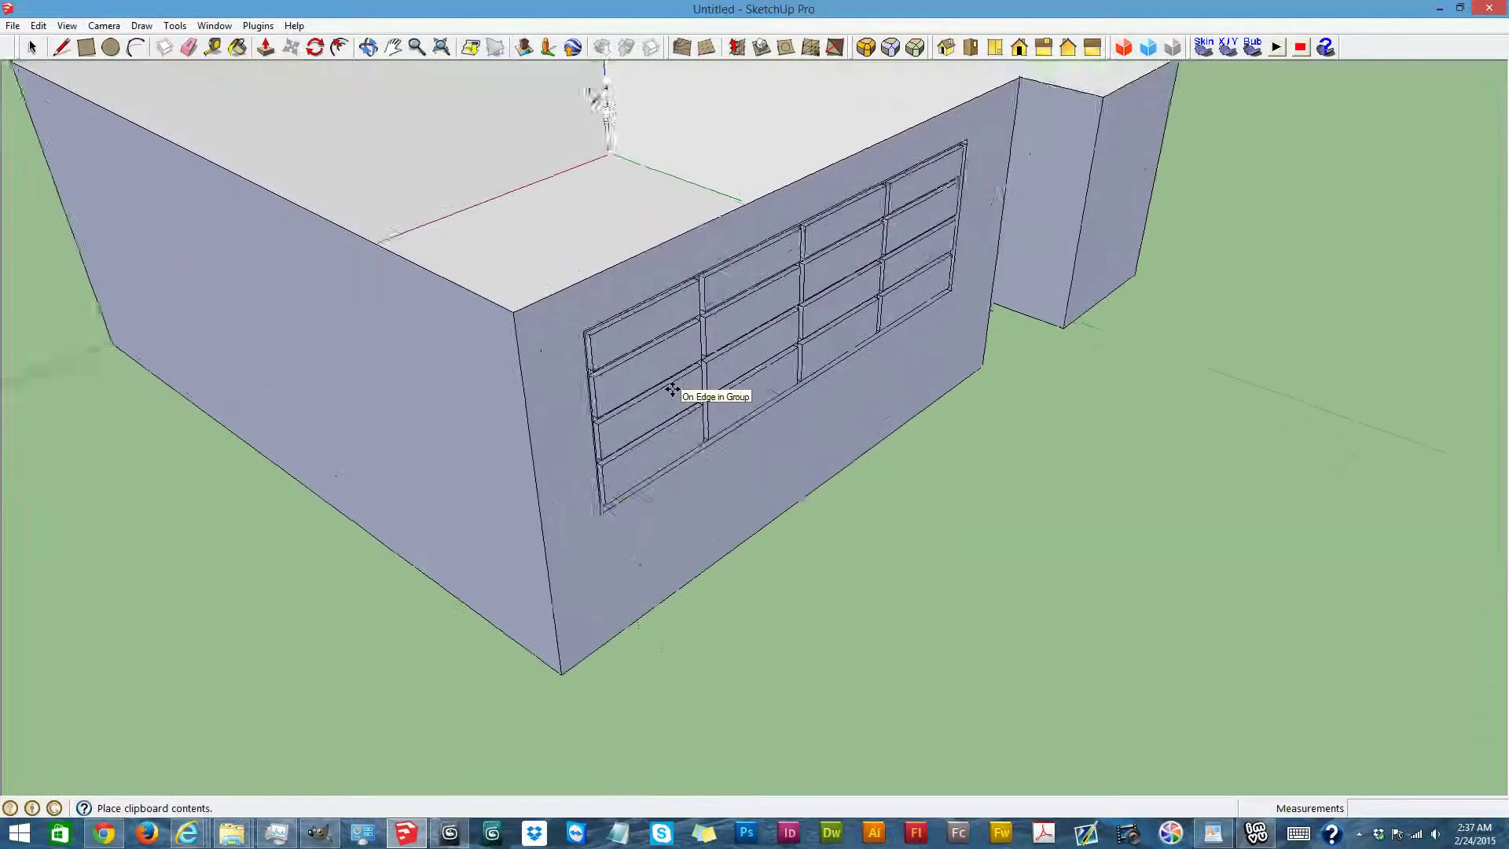
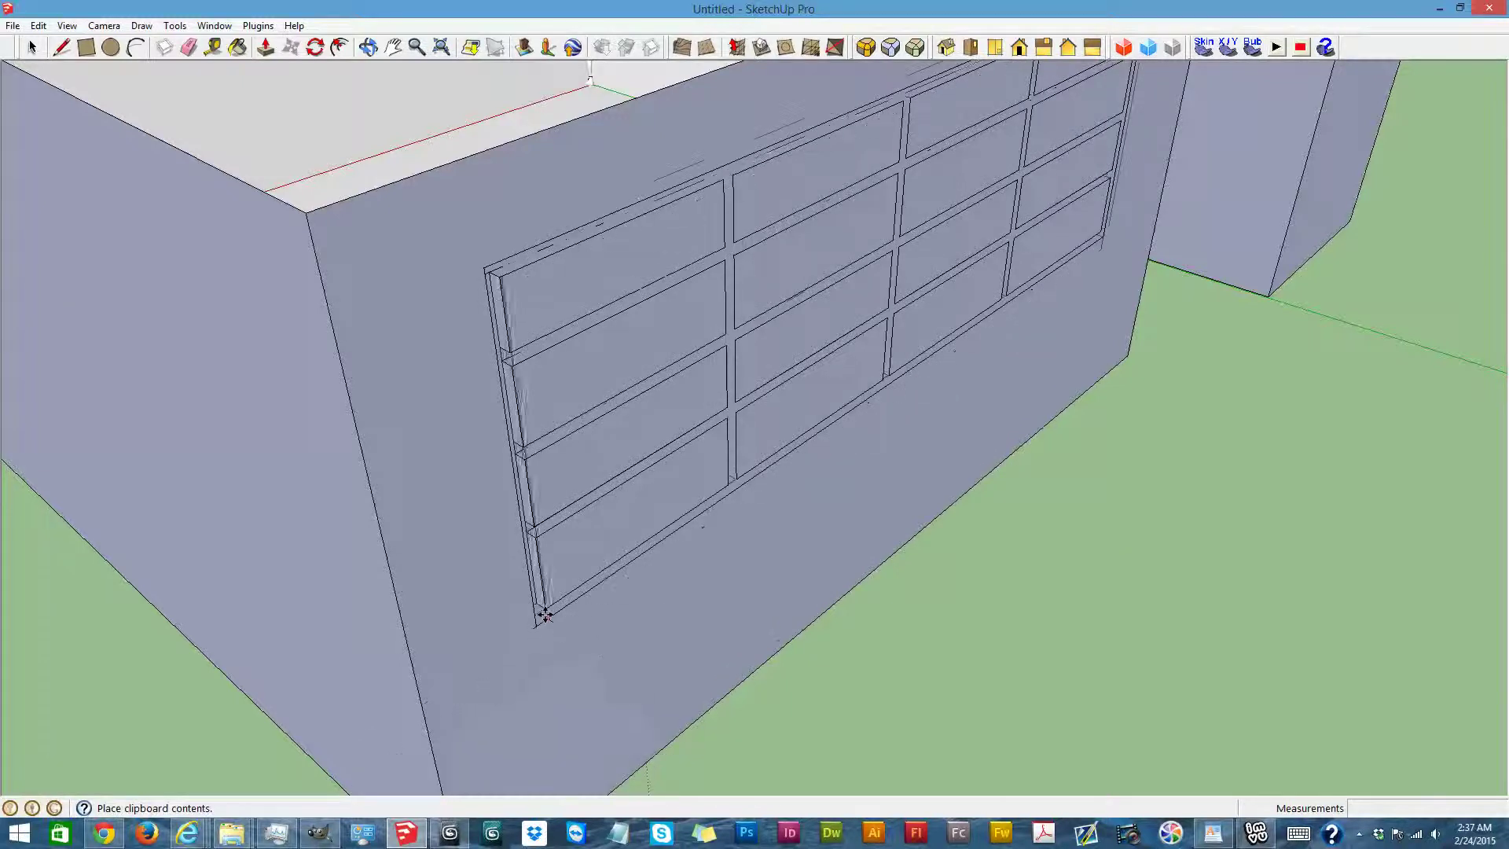
{"action": "scroll", "coordinate": [768, 647], "scroll_direction": "down", "scroll_amount": 5}
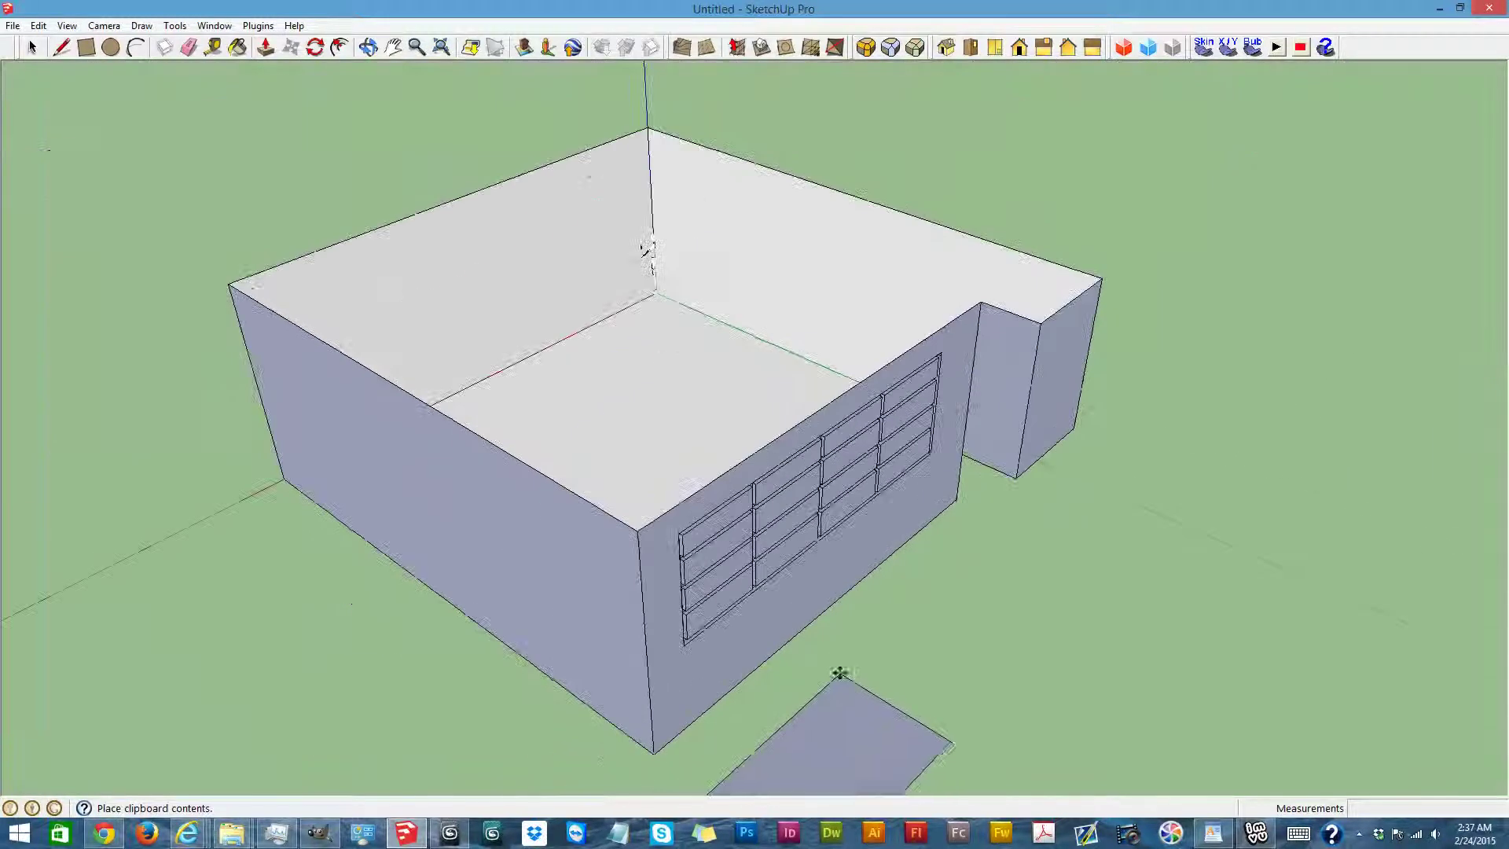
{"action": "left_click_drag", "start_coordinate": [778, 431], "coordinate": [1117, 517]}
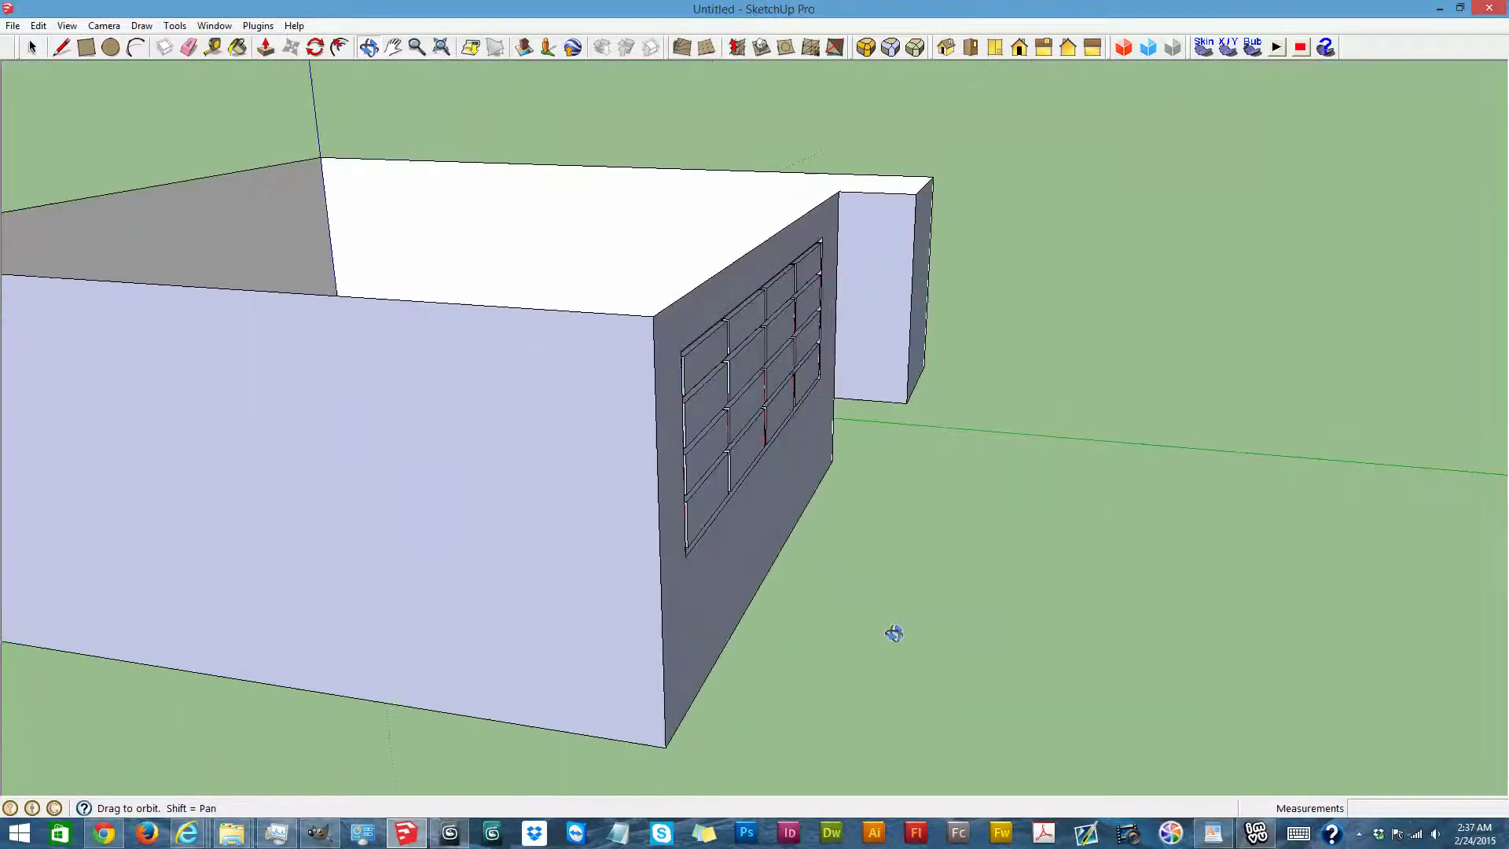
{"action": "key", "text": "m"}
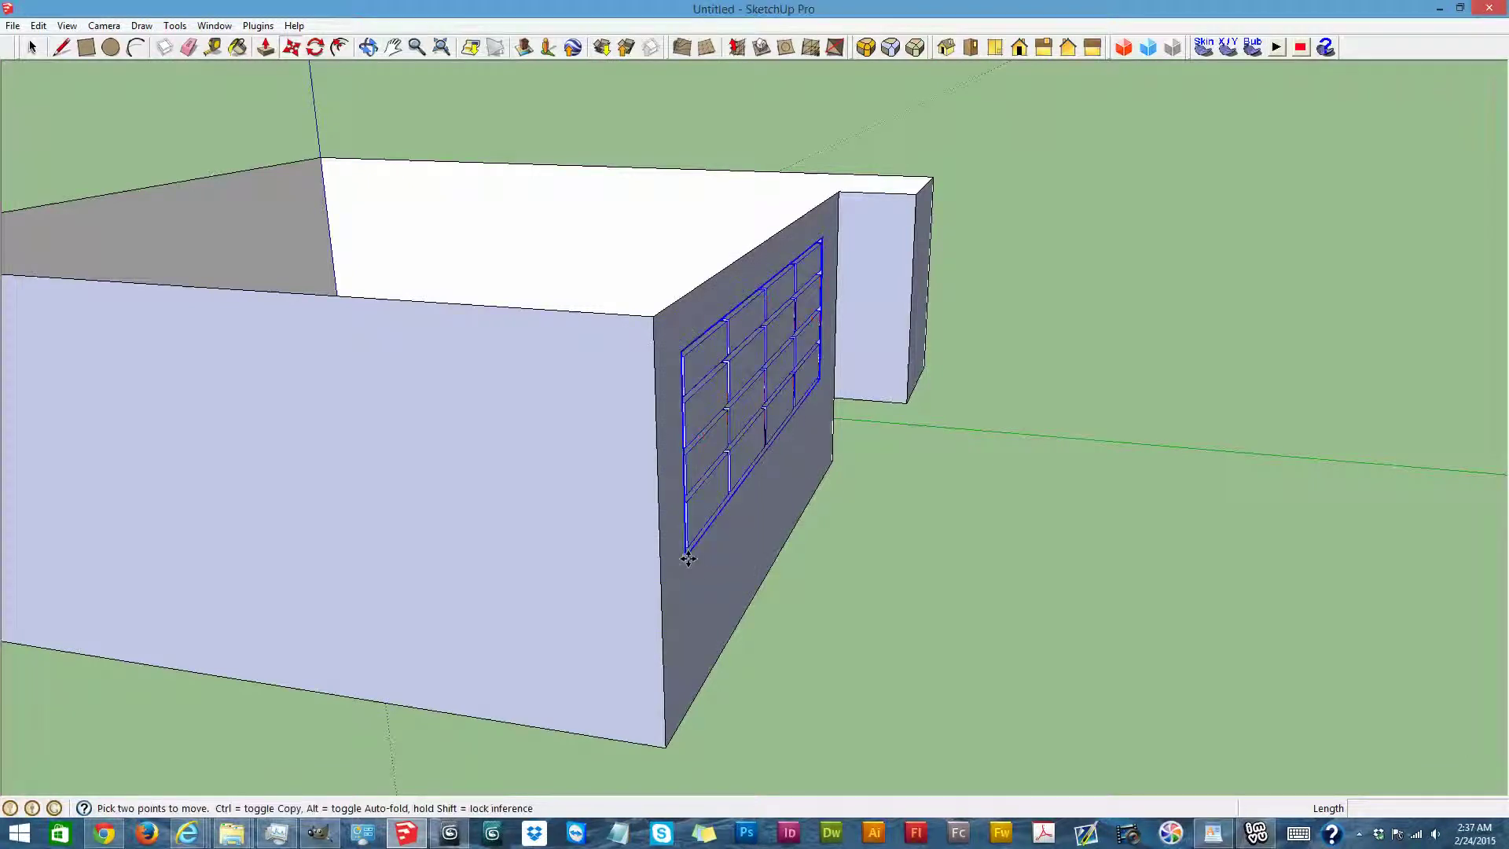
{"action": "key", "text": "ctrl+v"}
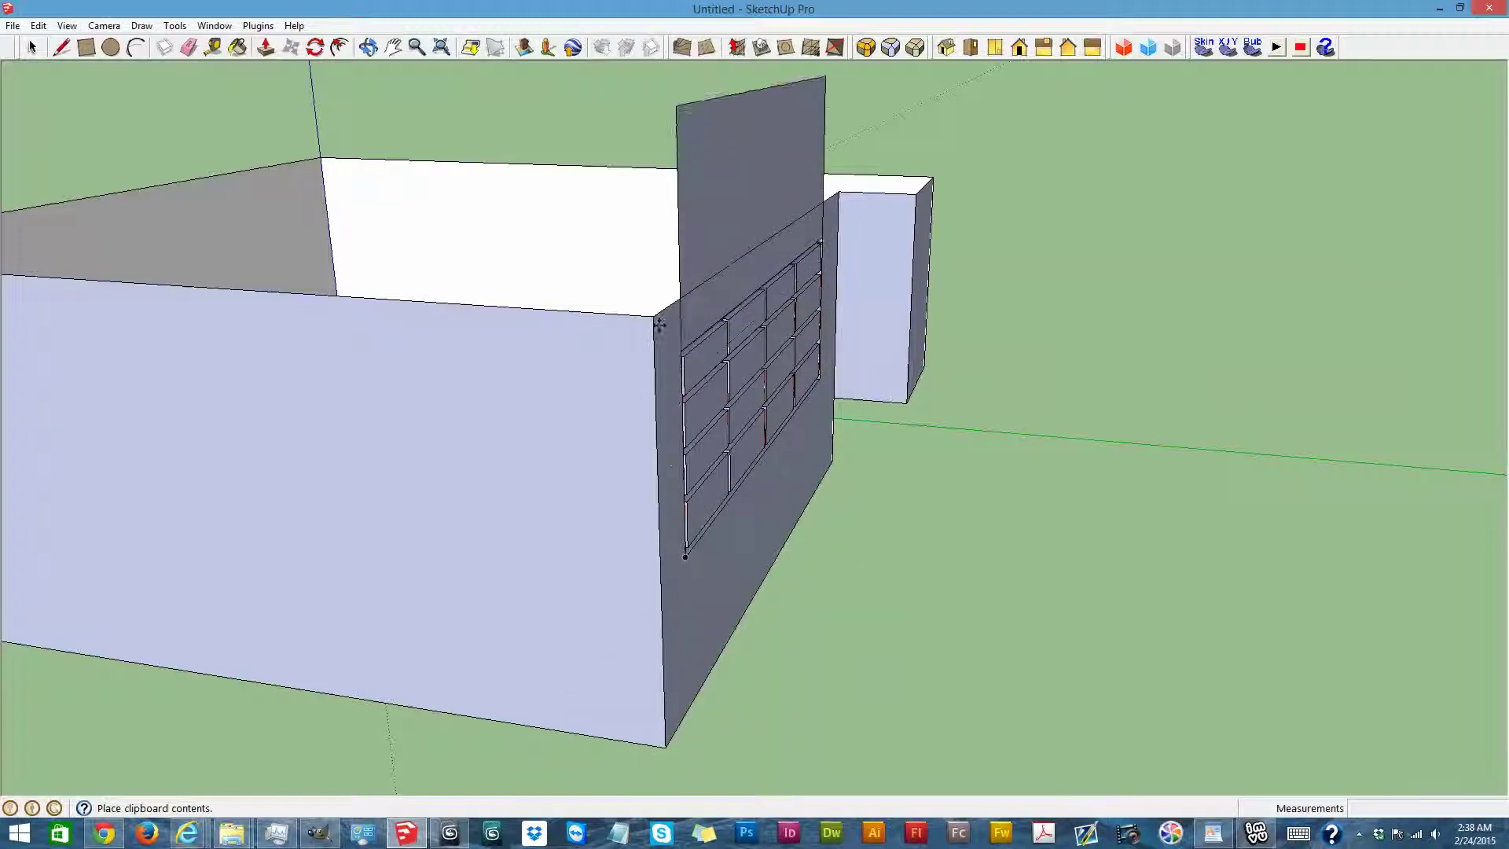
{"action": "left_click", "coordinate": [1055, 570]}
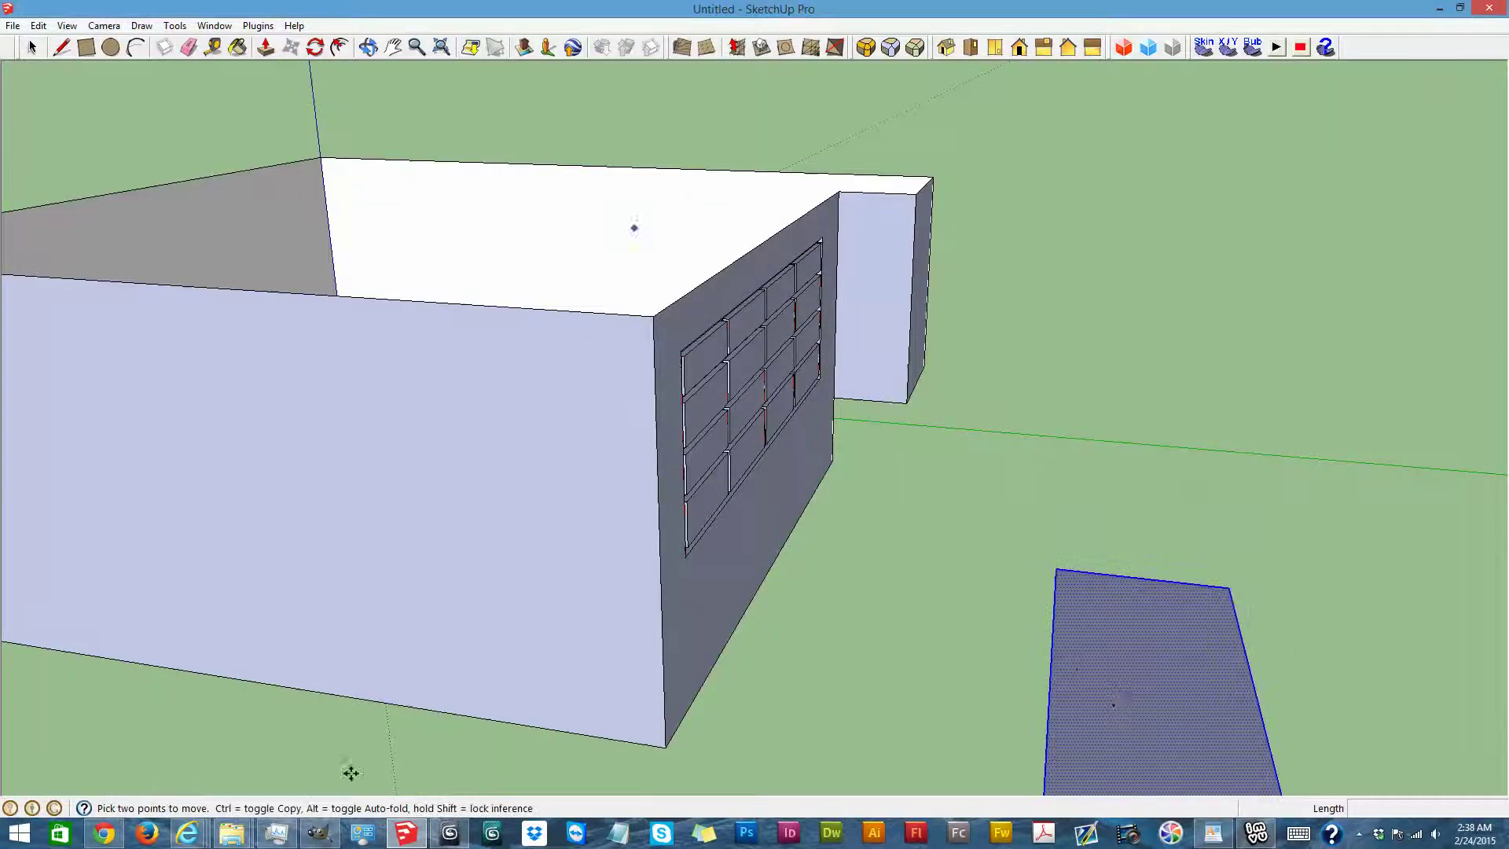
{"action": "key", "text": "ctrl+z"}
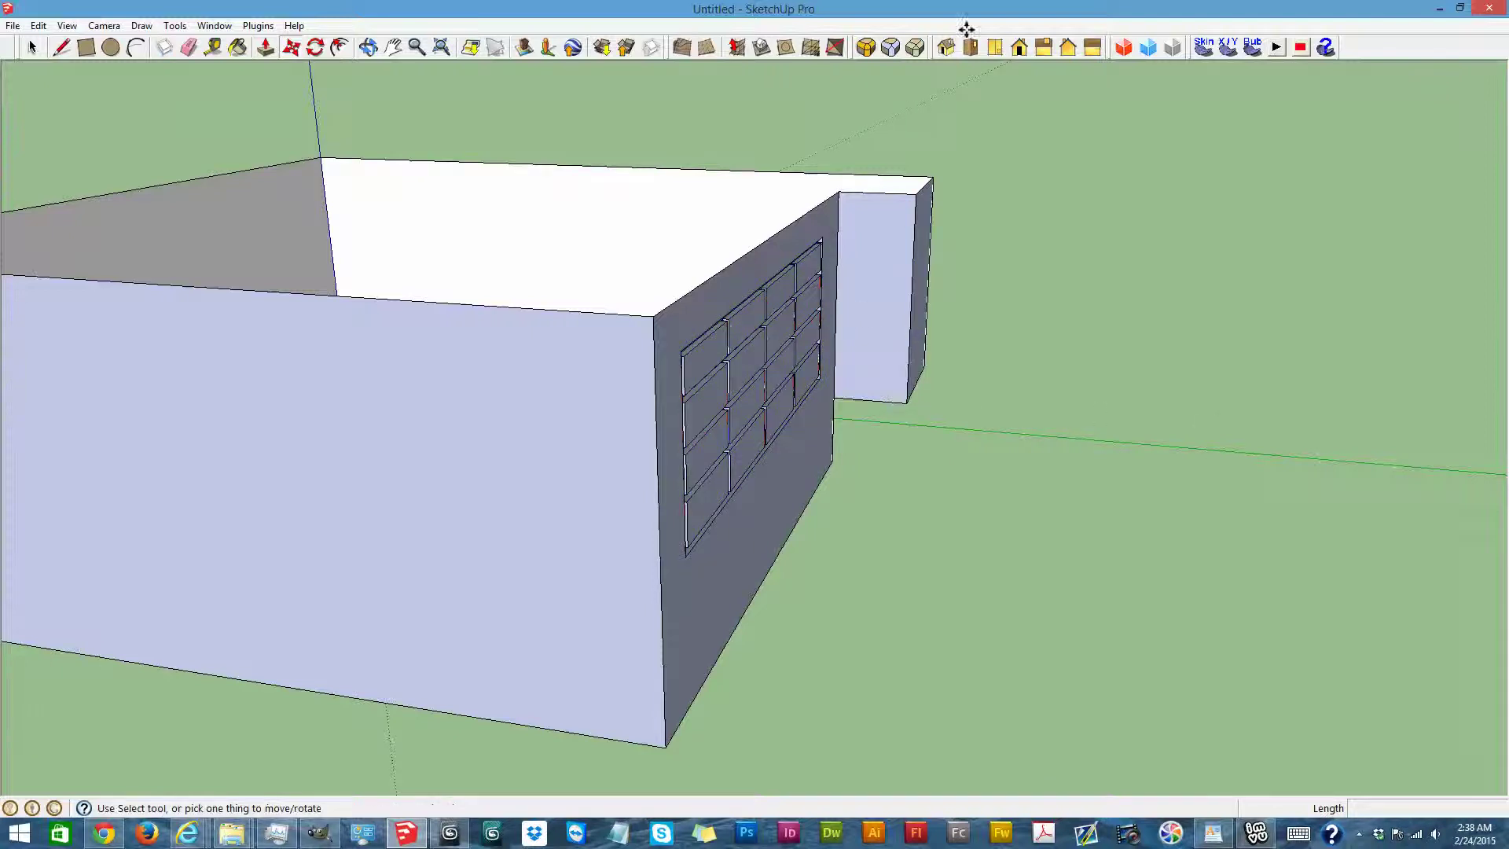
Draw a vertical 10' line on the blank inner wall beside the window wall, from the floor edge's midpoint to the top edge
{"action": "middle_click_drag", "start_coordinate": [442, 219], "coordinate": [1146, 606]}
{"action": "scroll", "coordinate": [1146, 606], "scroll_direction": "down", "scroll_amount": 5}
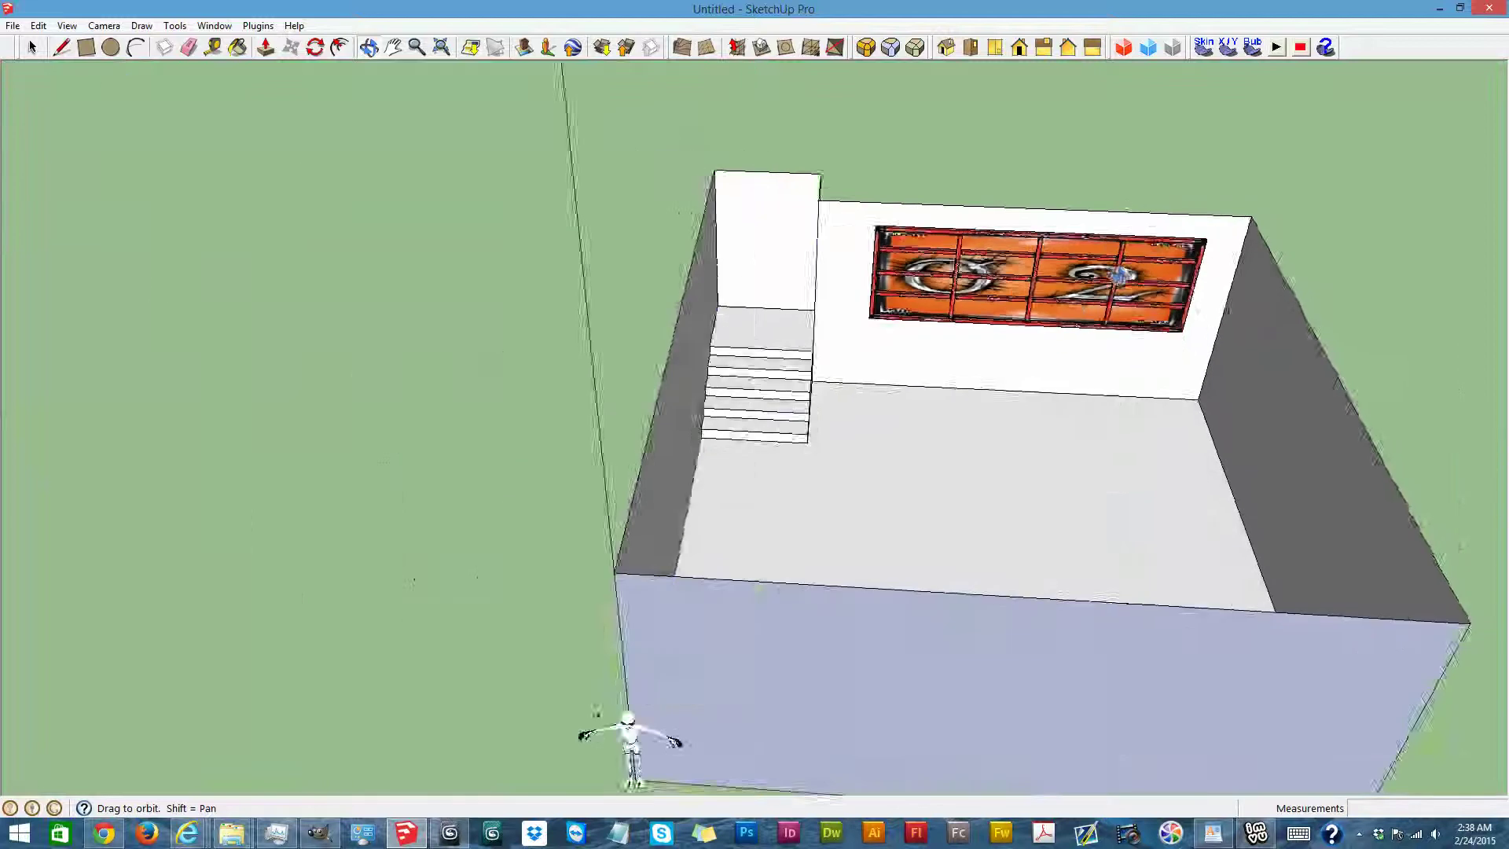
{"action": "scroll", "coordinate": [1308, 317], "scroll_direction": "up", "scroll_amount": 3}
{"action": "middle_click_drag", "start_coordinate": [1323, 359], "coordinate": [844, 389]}
{"action": "middle_click_drag", "start_coordinate": [637, 394], "coordinate": [1506, 187]}
{"action": "scroll", "coordinate": [1442, 362], "scroll_direction": "down", "scroll_amount": 5}
{"action": "left_click_drag", "start_coordinate": [1463, 444], "coordinate": [1290, 630]}
{"action": "mouse_move", "coordinate": [673, 613]}
{"action": "left_mouse_down"}
{"action": "mouse_move", "coordinate": [1260, 441]}
{"action": "mouse_move", "coordinate": [994, 347]}
{"action": "mouse_move", "coordinate": [731, 606]}
{"action": "mouse_move", "coordinate": [650, 391]}
{"action": "mouse_move", "coordinate": [674, 343]}
{"action": "mouse_move", "coordinate": [663, 320]}
{"action": "mouse_move", "coordinate": [739, 219]}
{"action": "left_mouse_up"}
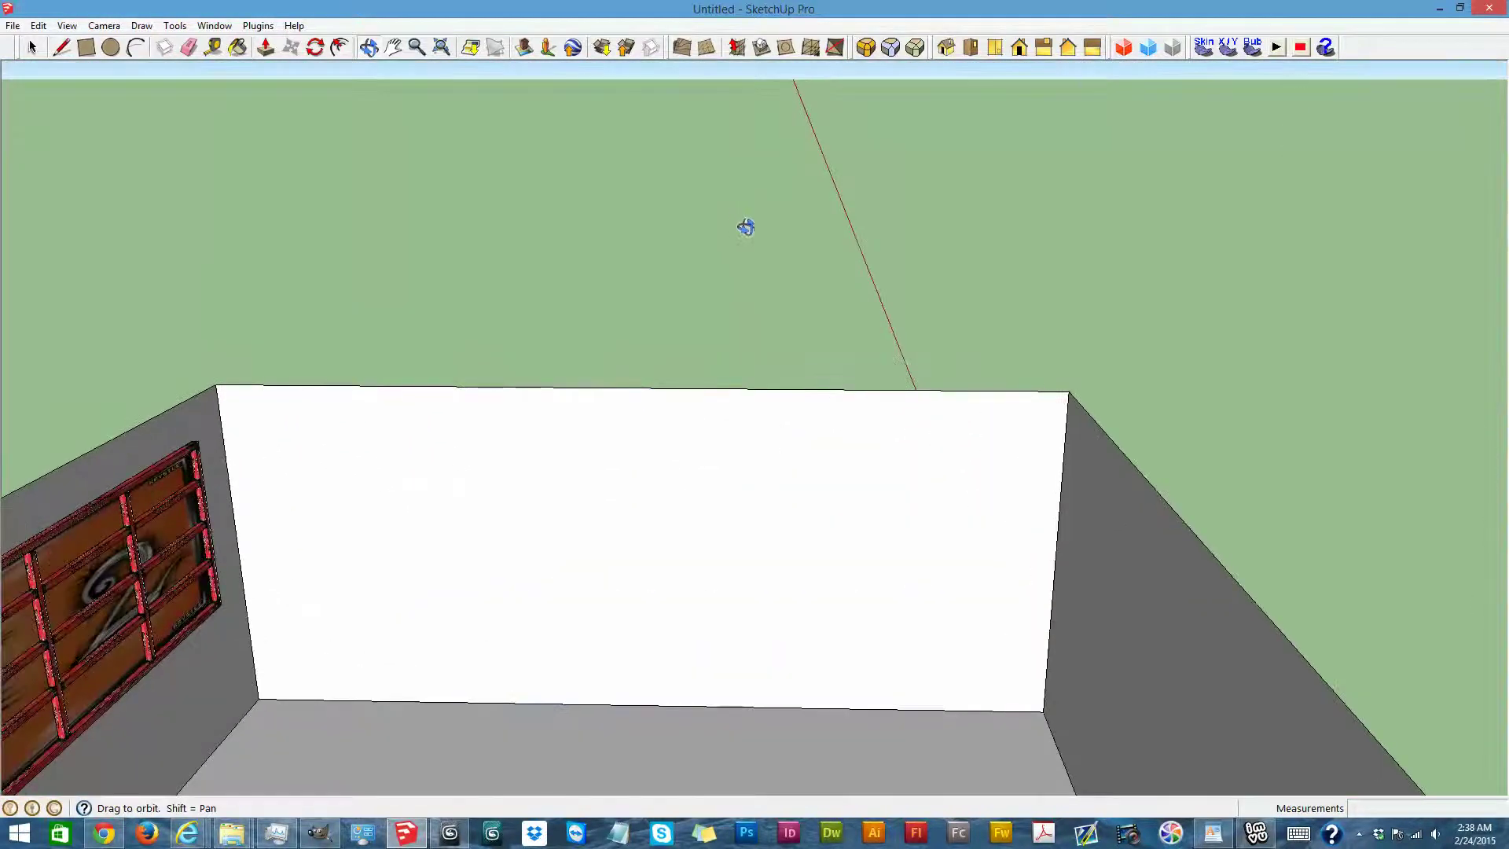
{"action": "mouse_move", "coordinate": [859, 500]}
{"action": "left_mouse_down"}
{"action": "mouse_move", "coordinate": [352, 736]}
{"action": "mouse_move", "coordinate": [50, 663]}
{"action": "mouse_move", "coordinate": [293, 465]}
{"action": "mouse_move", "coordinate": [636, 663]}
{"action": "mouse_move", "coordinate": [804, 725]}
{"action": "mouse_move", "coordinate": [977, 708]}
{"action": "left_mouse_up"}
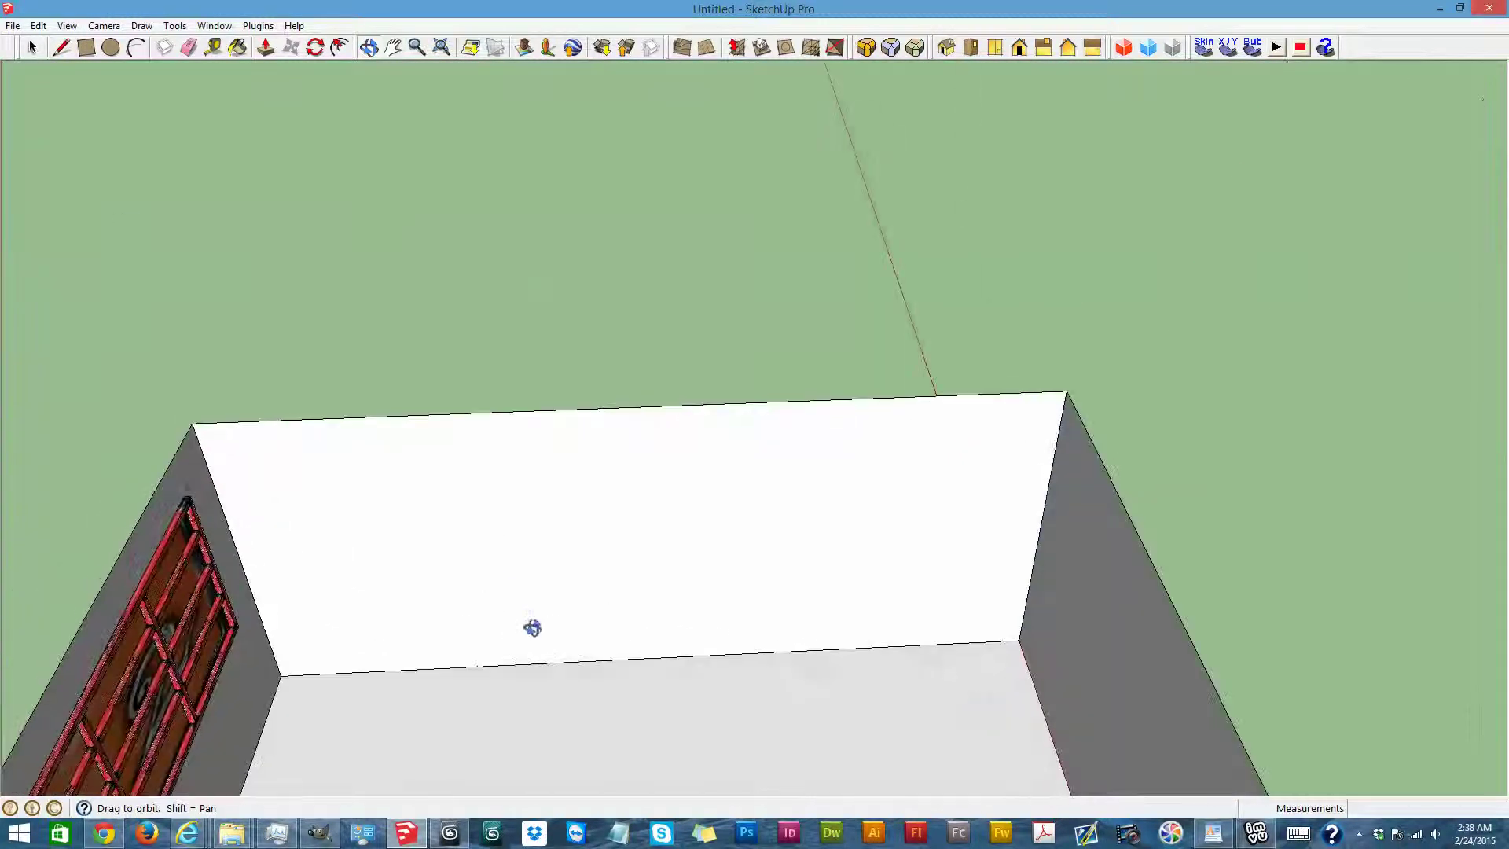
{"action": "left_click_drag", "start_coordinate": [532, 627], "coordinate": [521, 522]}
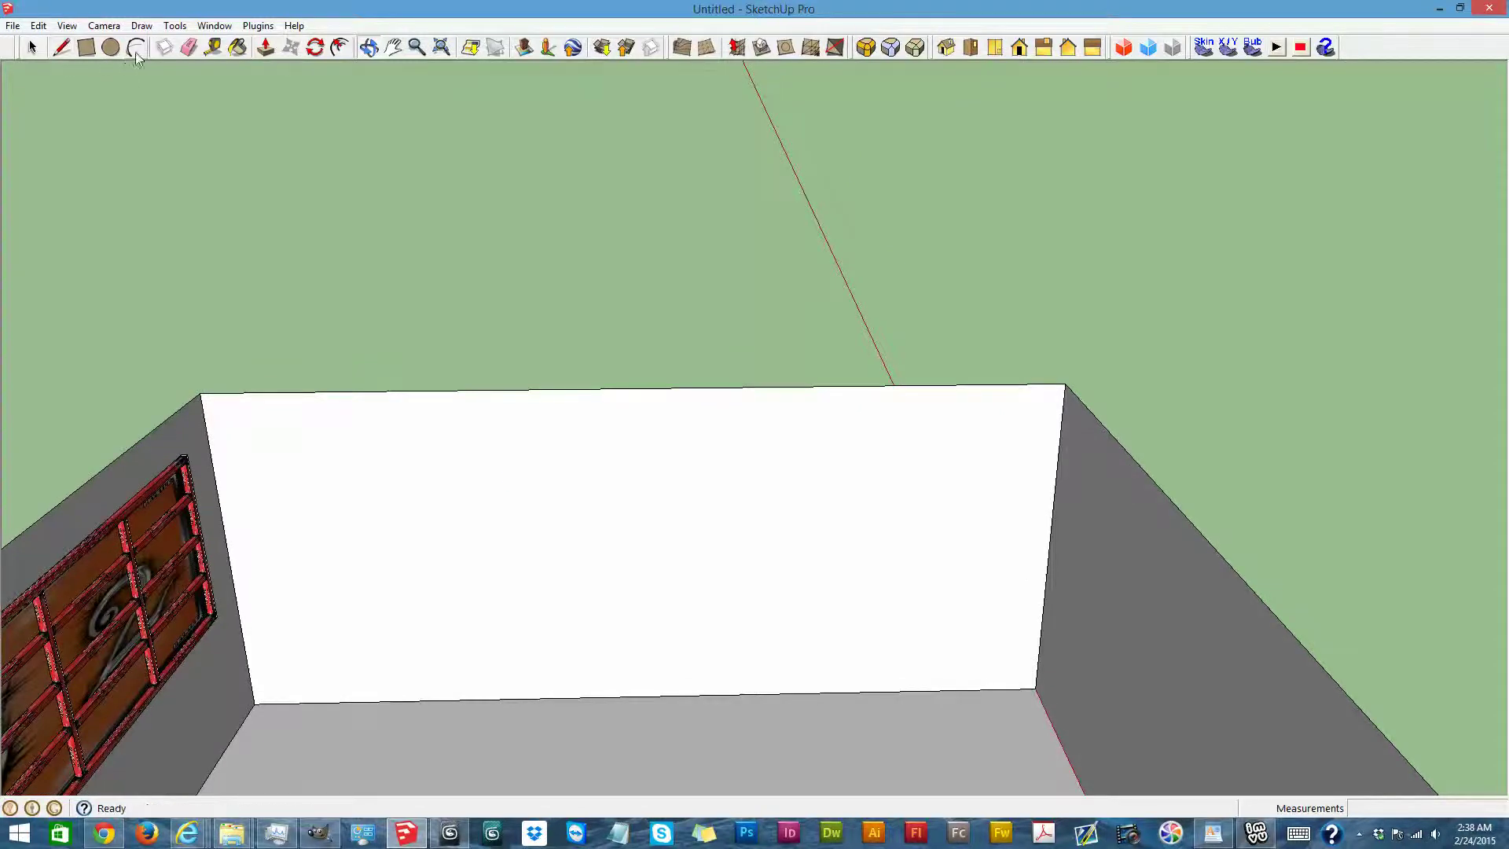
{"action": "left_click", "coordinate": [87, 47]}
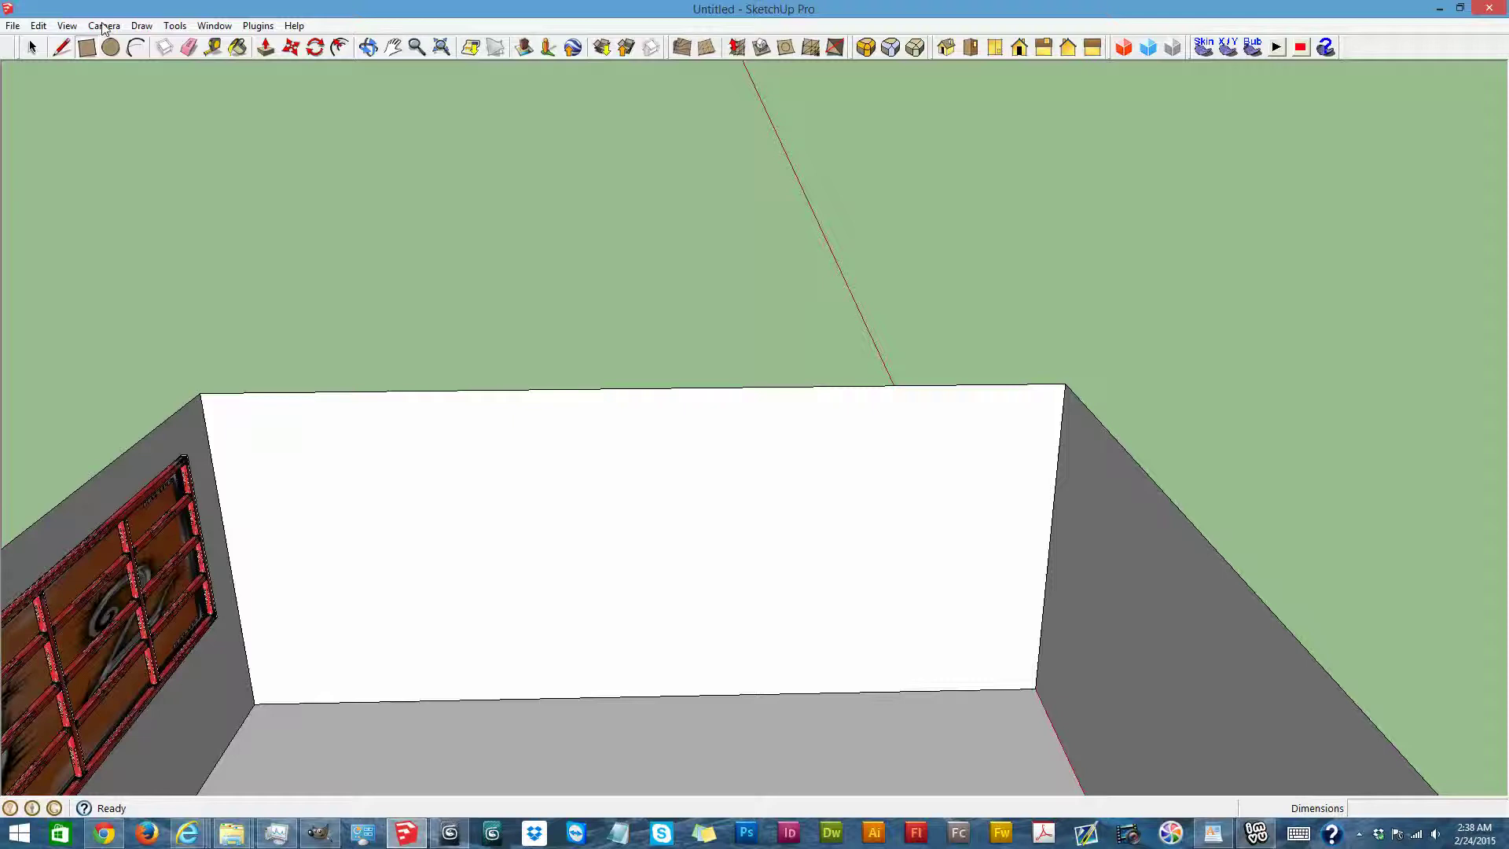
{"action": "left_click", "coordinate": [61, 47]}
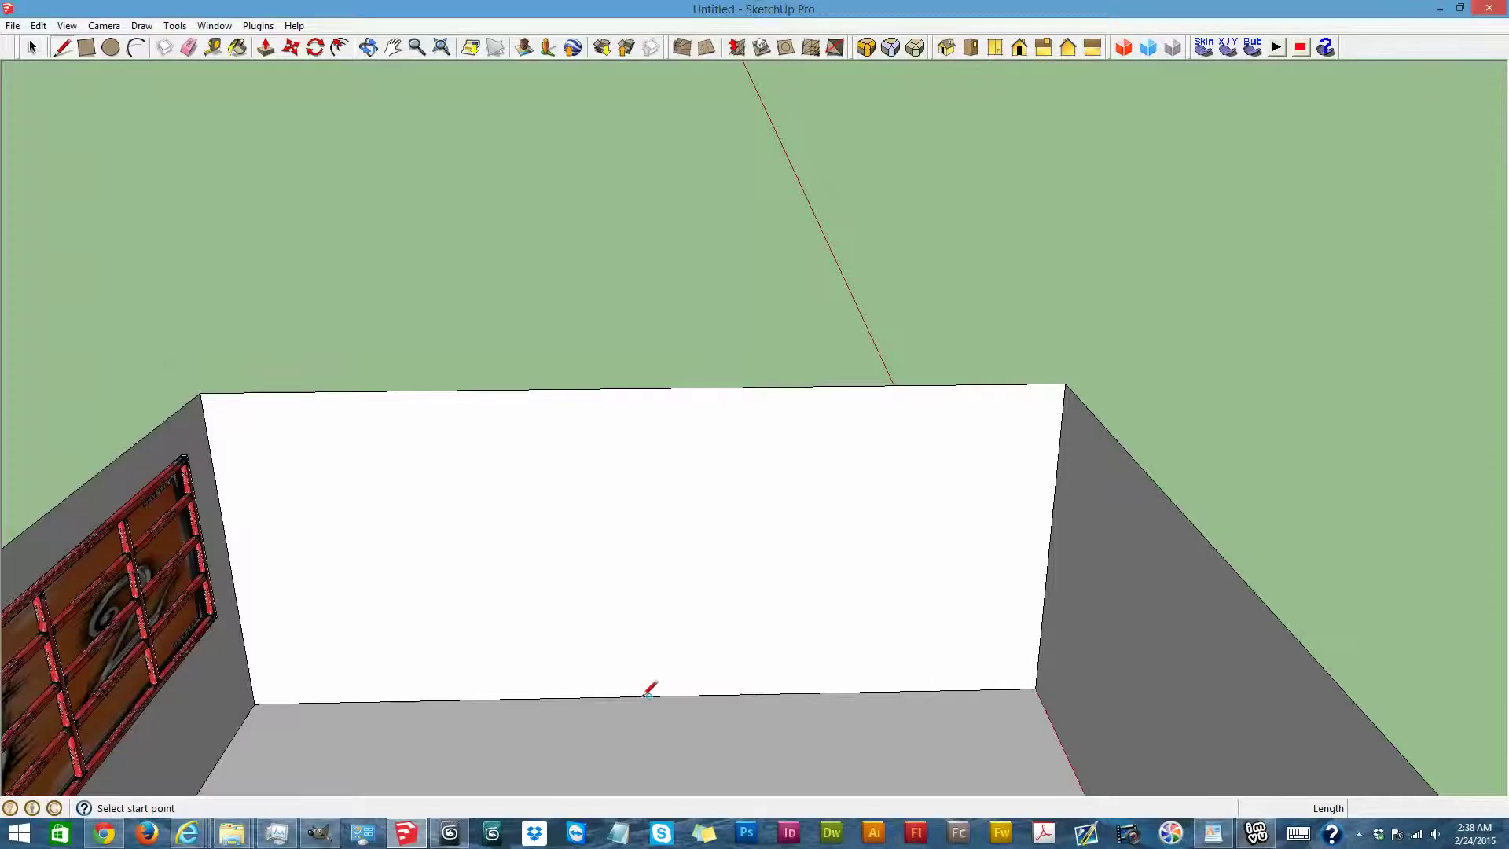
{"action": "left_click", "coordinate": [649, 697]}
{"action": "left_click", "coordinate": [640, 389]}
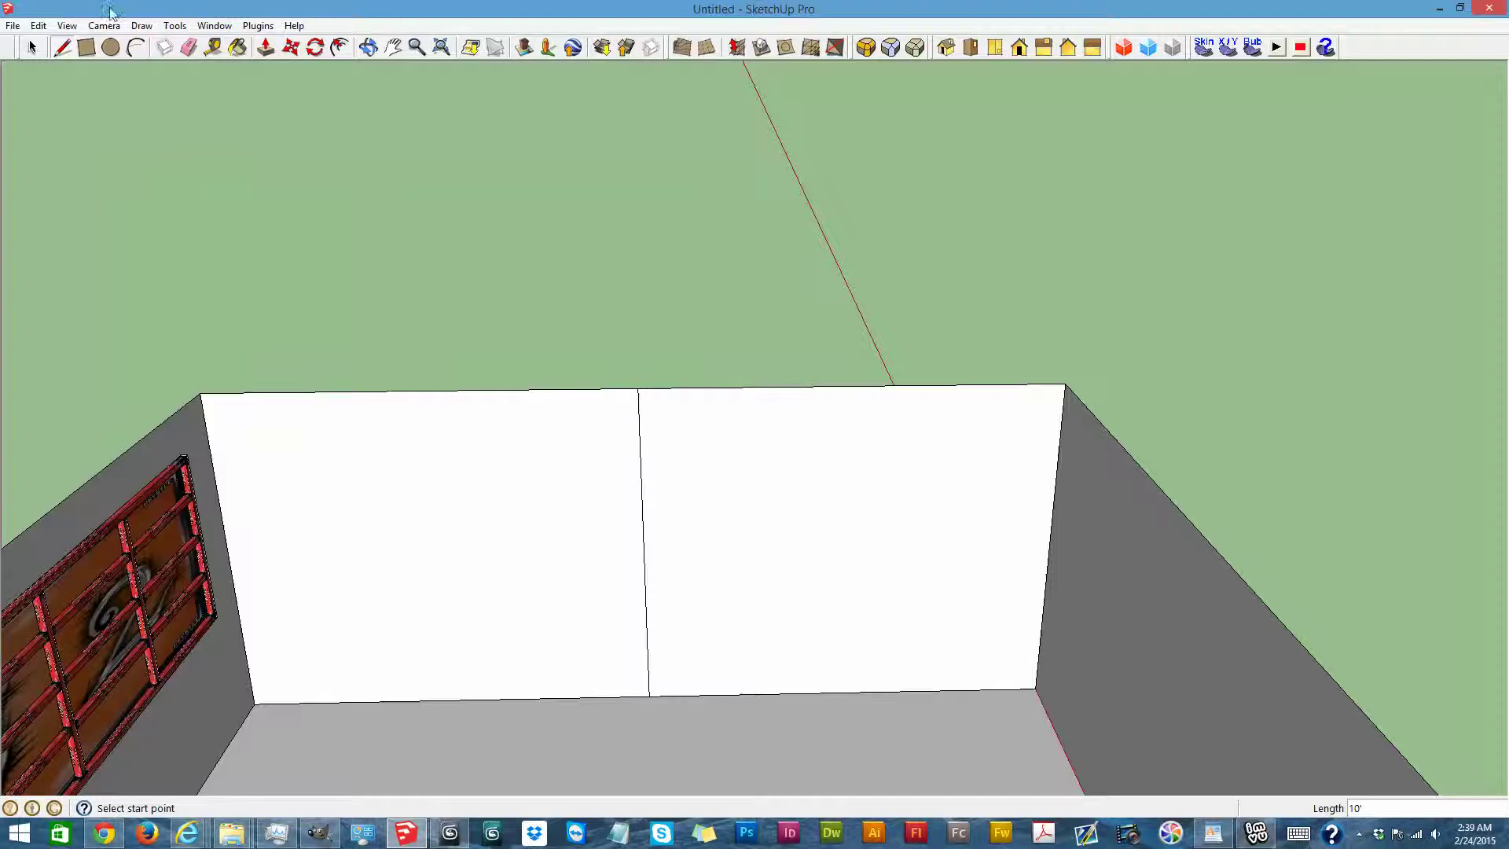
Draw a rectangle about 5' 11 3/4" by 3' 3 1/2" standing on the floor against the window side of the wall's centre line
{"action": "left_click", "coordinate": [86, 47]}
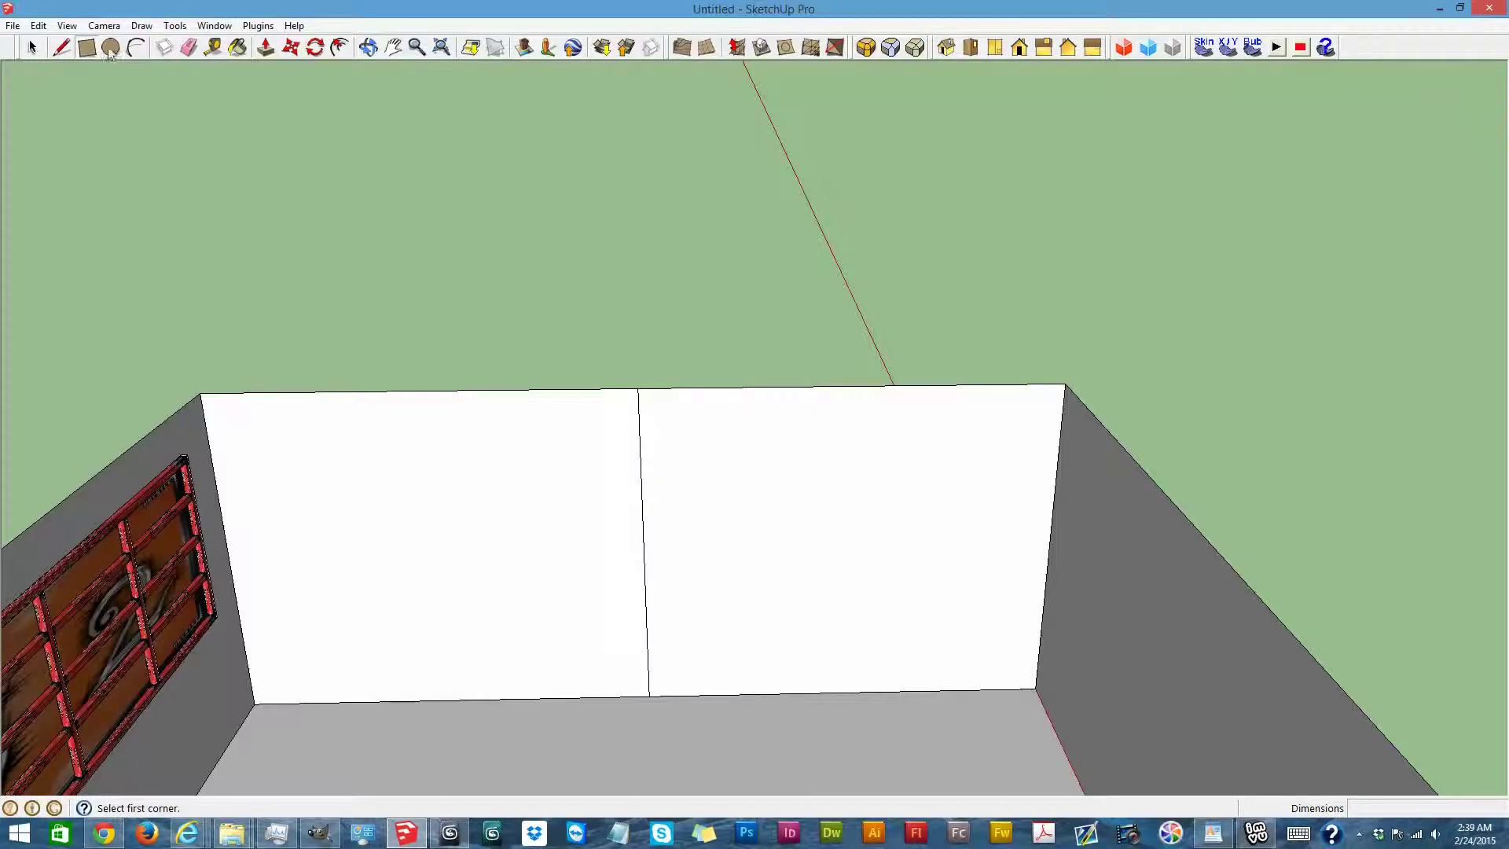
{"action": "left_click", "coordinate": [649, 696]}
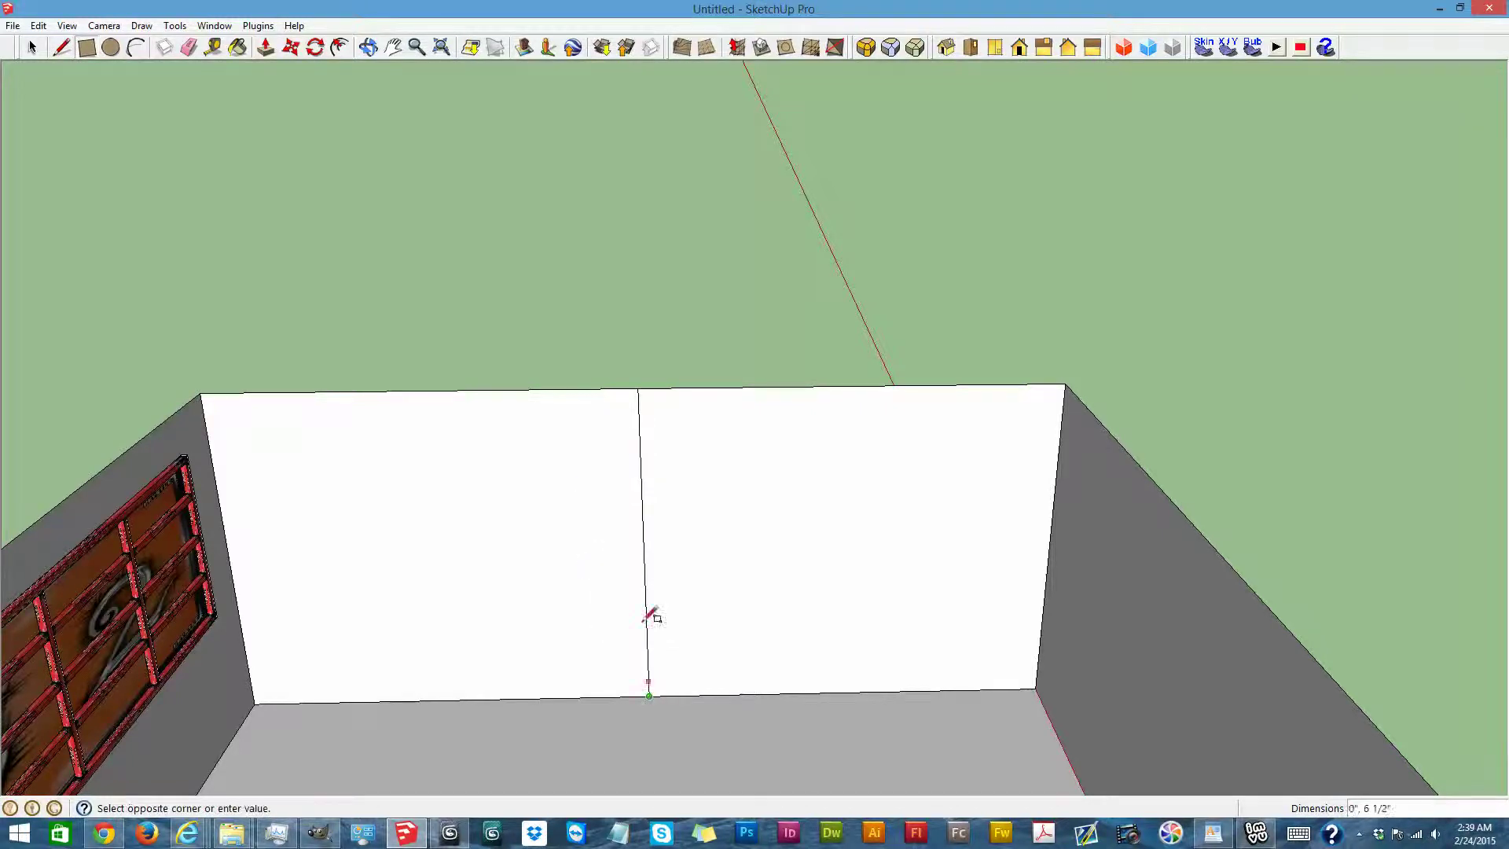
{"action": "left_click", "coordinate": [529, 520]}
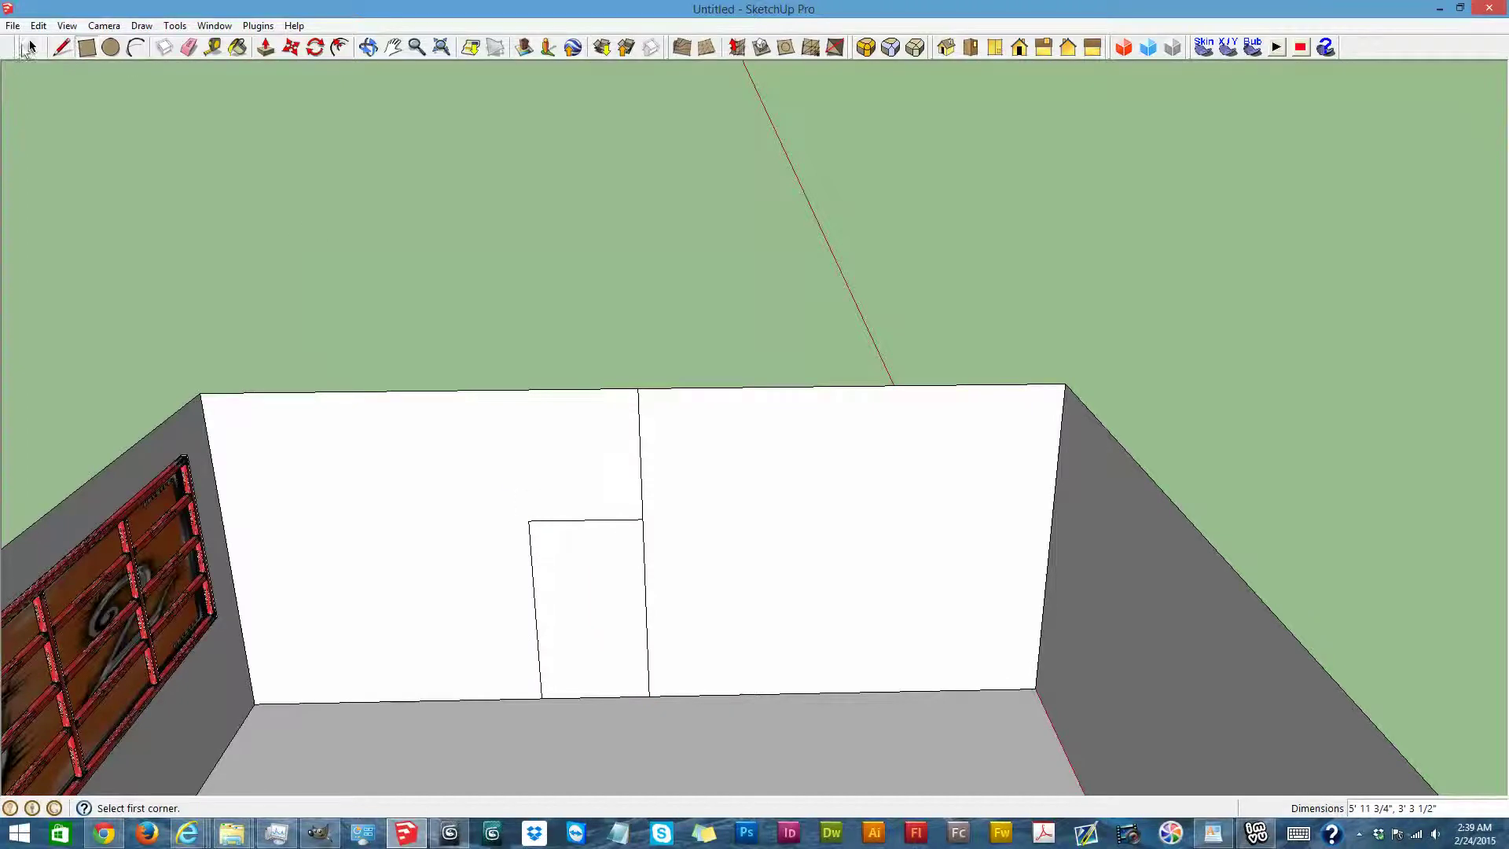
Copy the rectangle's face and place the copy at floor level against the other side of the centre line
{"action": "left_click", "coordinate": [31, 47]}
{"action": "left_click", "coordinate": [595, 583]}
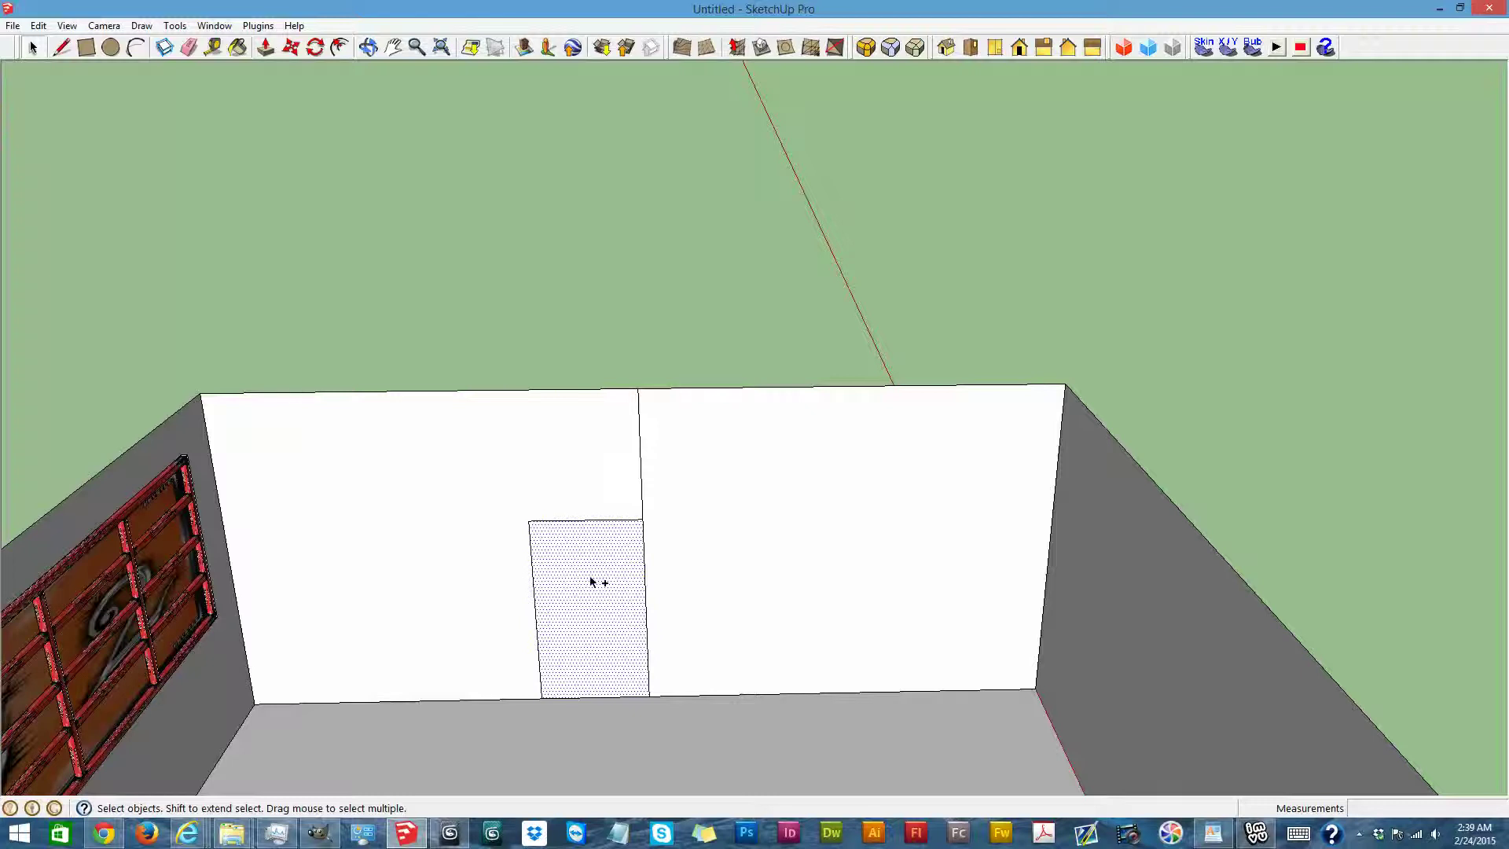
{"action": "key", "text": "ctrl+c"}
{"action": "key", "text": "ctrl+v"}
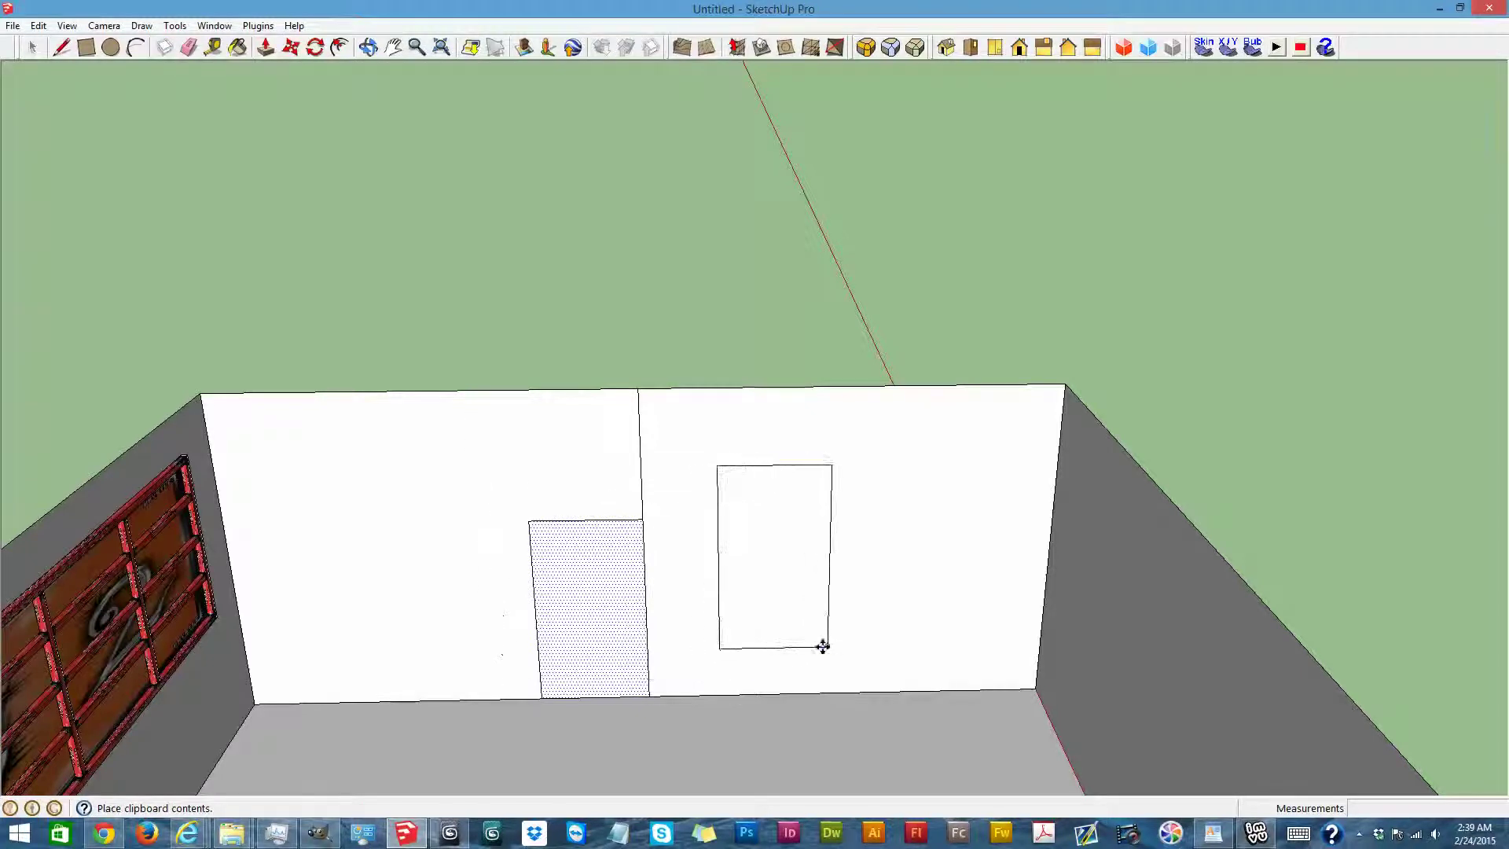
{"action": "left_click", "coordinate": [827, 646]}
{"action": "left_click", "coordinate": [724, 649]}
{"action": "left_click", "coordinate": [648, 696]}
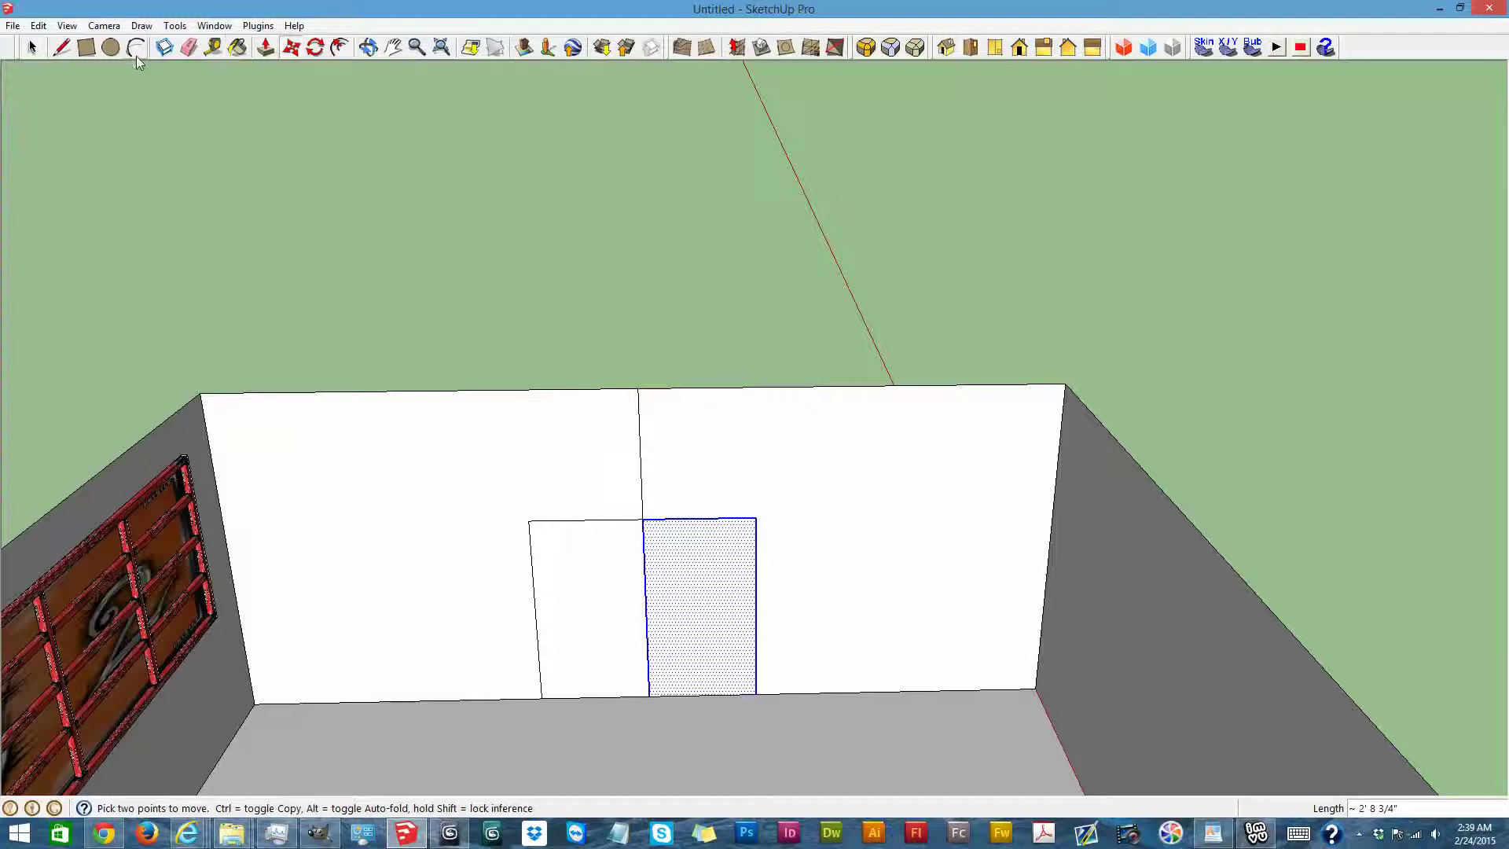
Draw an arc with a 2' bulge between the outer top corners of the two rectangles
{"action": "left_click", "coordinate": [135, 48]}
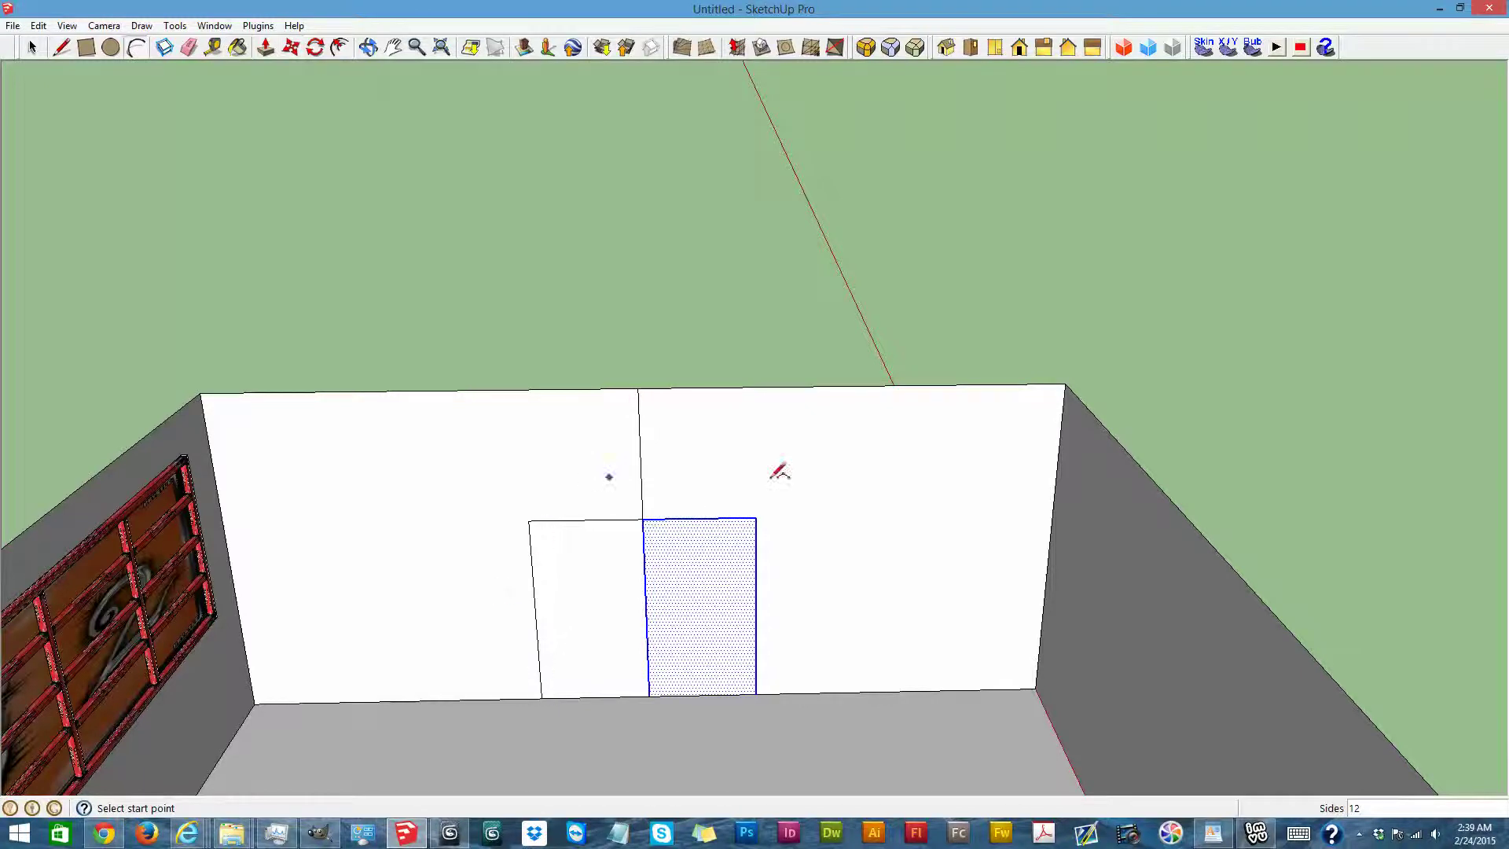
{"action": "left_click", "coordinate": [529, 520]}
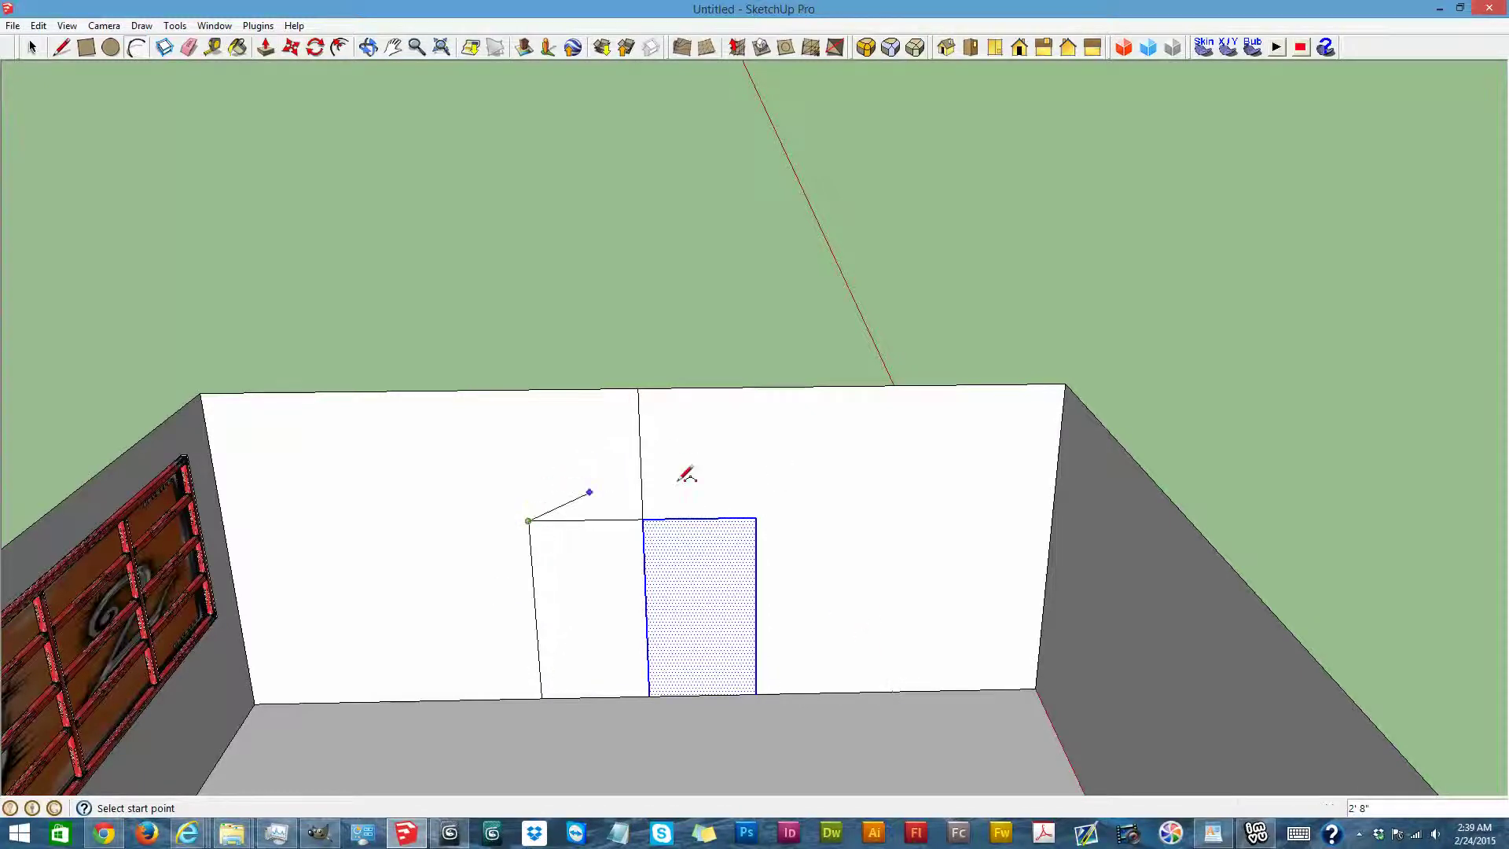
{"action": "left_click", "coordinate": [757, 518]}
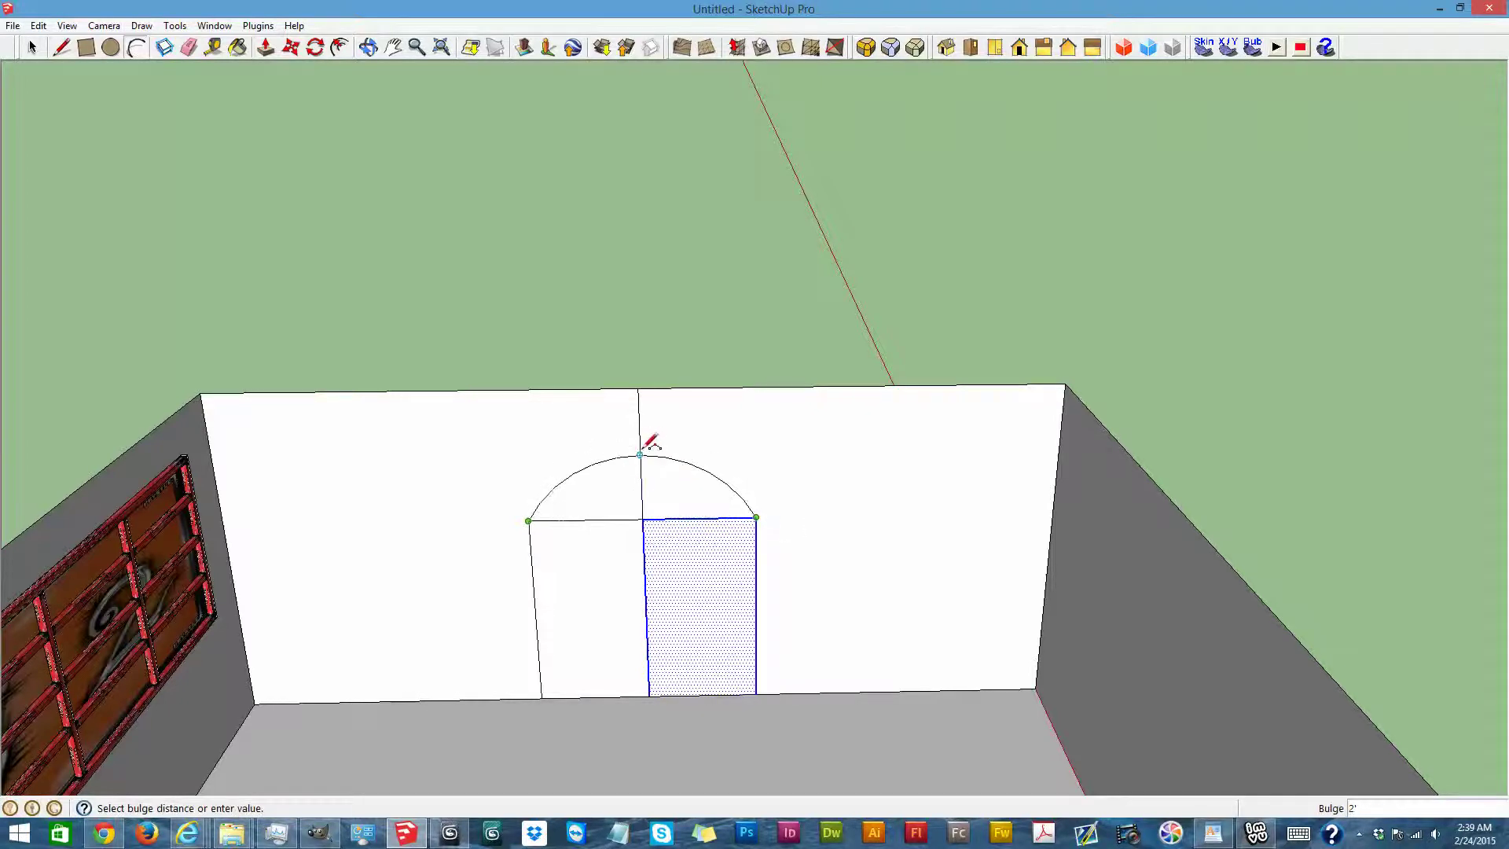
{"action": "left_click", "coordinate": [643, 452]}
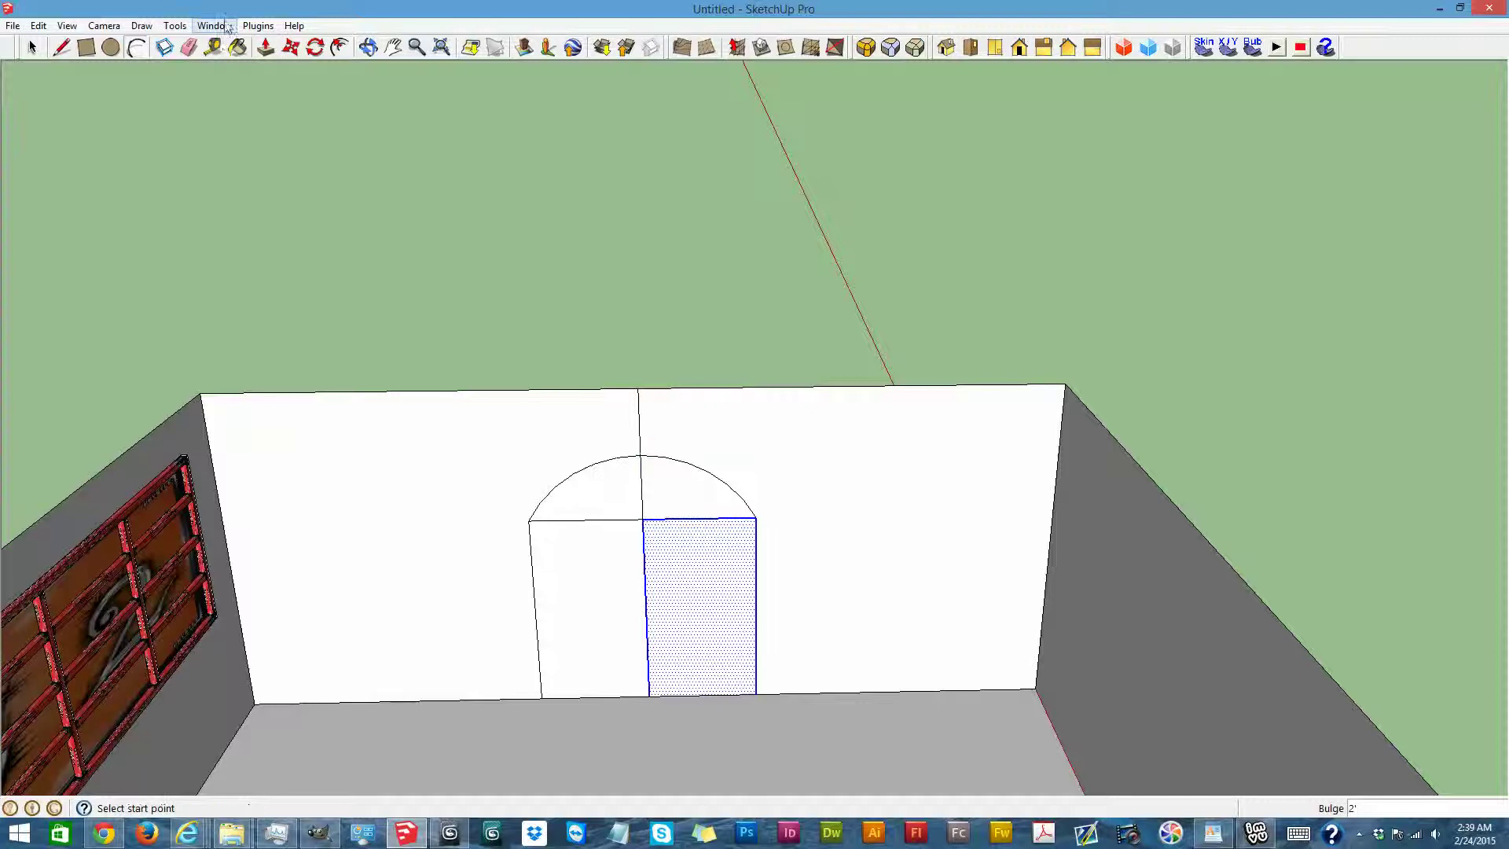
Erase the rectangles' top edges and the whole centre line so only the arched doorway outline remains
{"action": "left_click", "coordinate": [188, 48]}
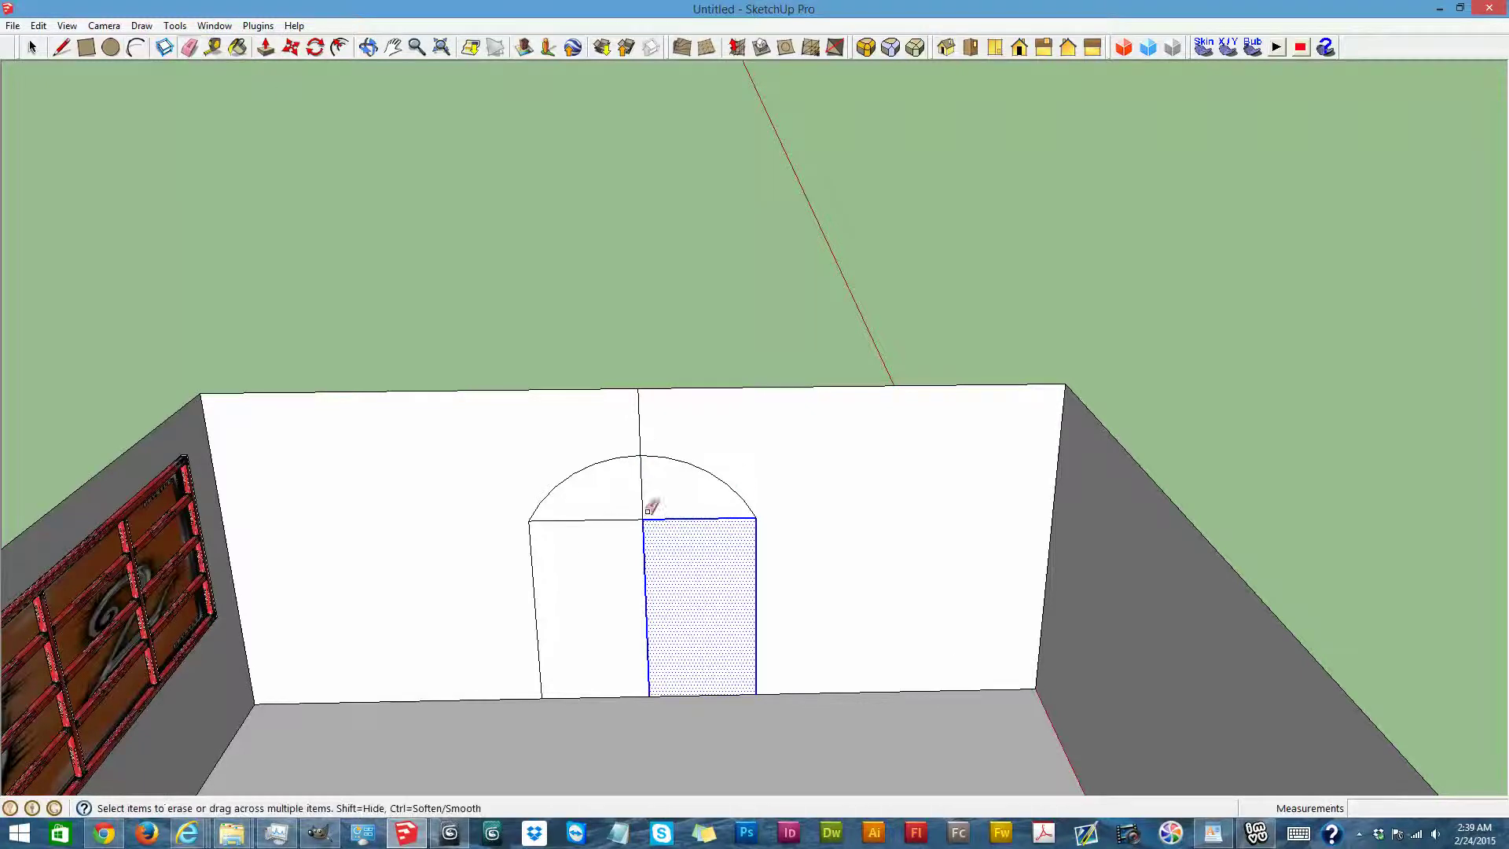
{"action": "left_click", "coordinate": [684, 517]}
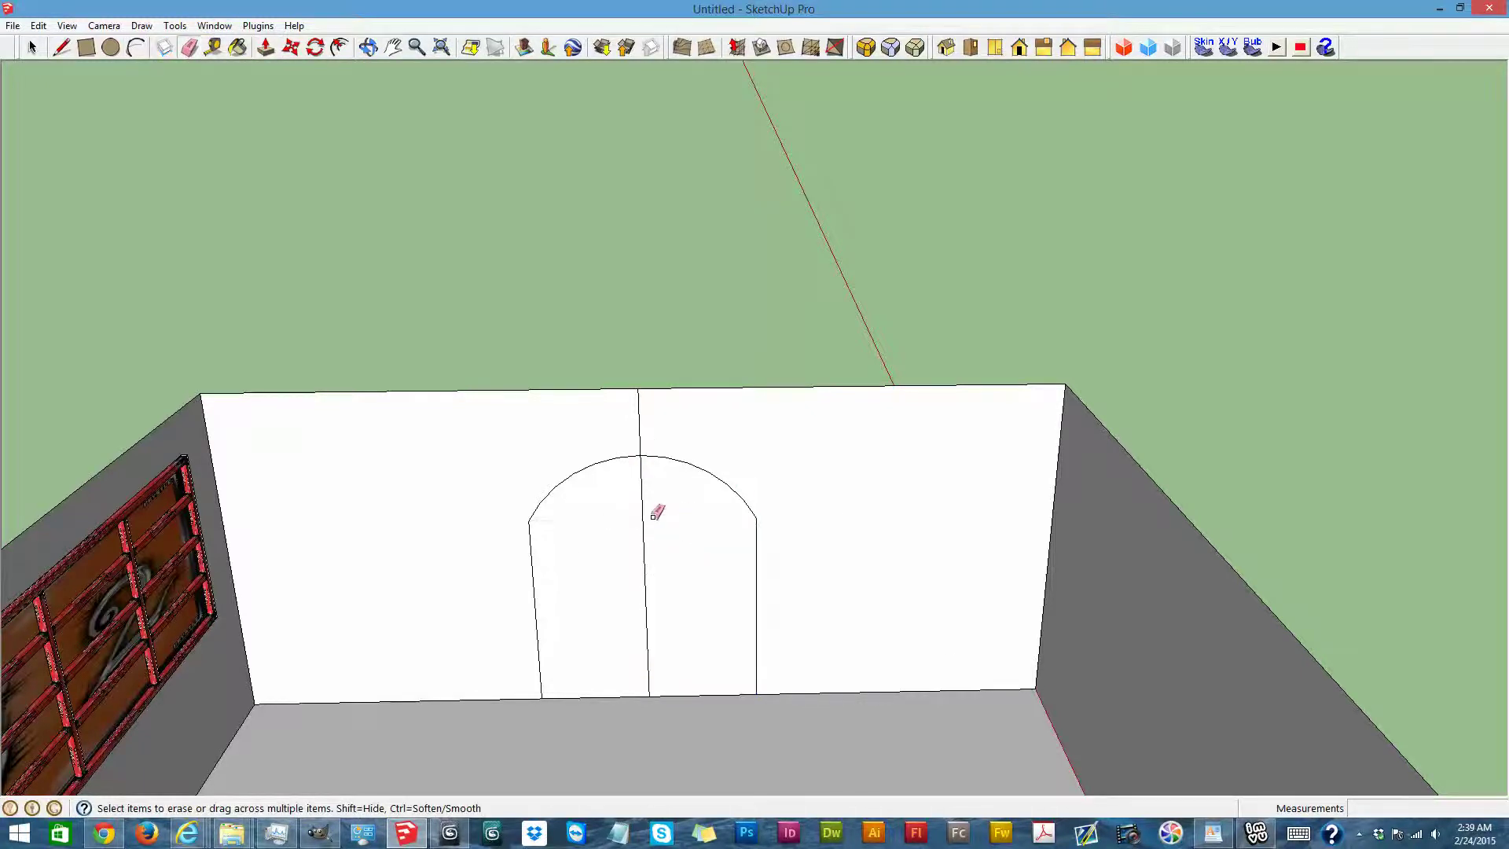
{"action": "left_click", "coordinate": [646, 568]}
{"action": "left_click", "coordinate": [368, 47]}
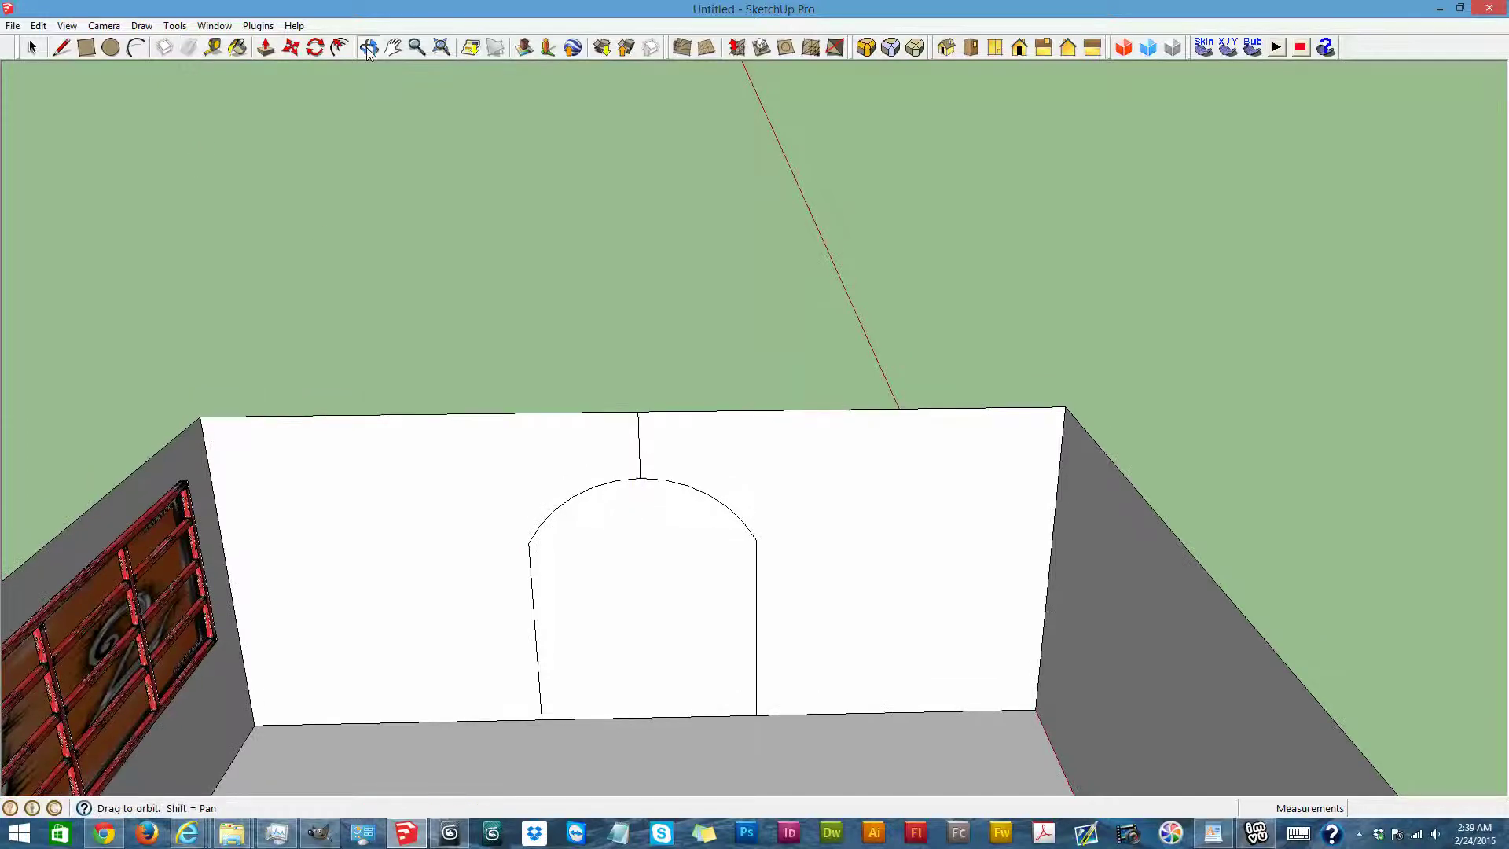
{"action": "left_click_drag", "start_coordinate": [667, 543], "coordinate": [560, 348]}
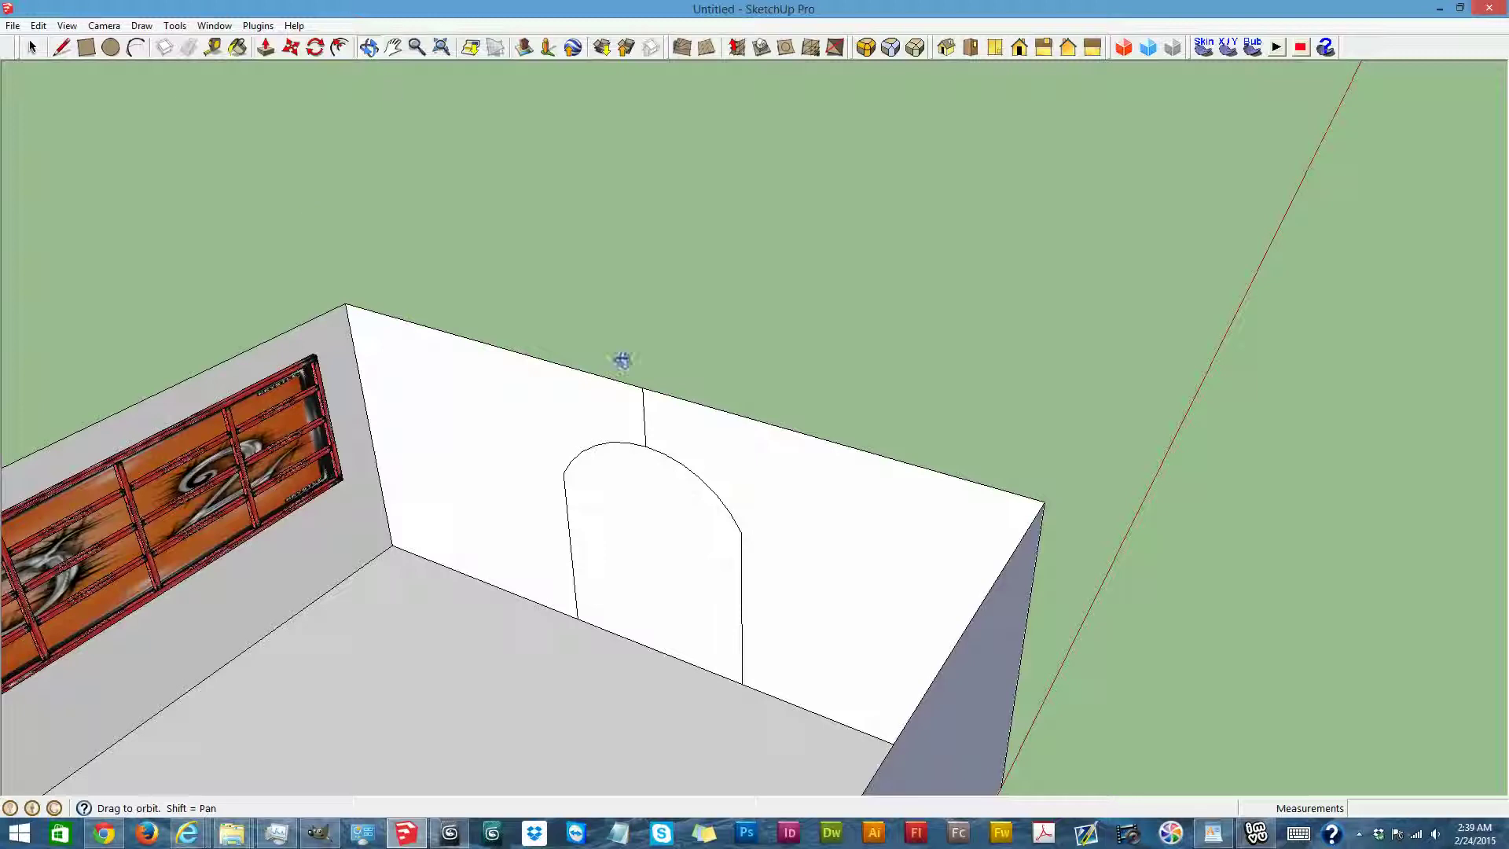
{"action": "left_click", "coordinate": [188, 47]}
{"action": "left_click_drag", "start_coordinate": [657, 419], "coordinate": [644, 418]}
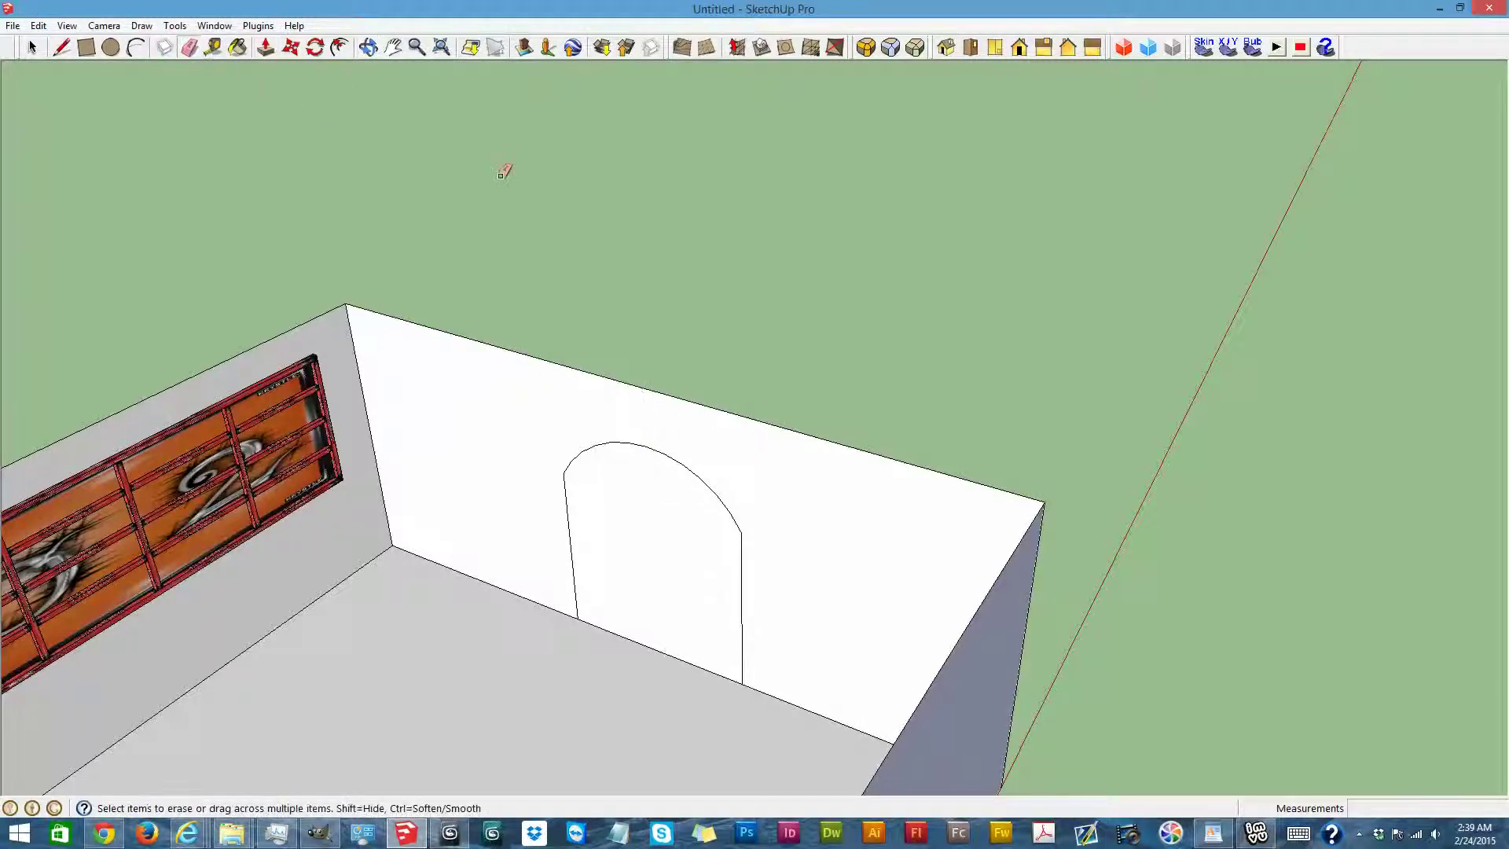
Push the arched doorway face about 10 1/4" back into the wall
{"action": "left_click", "coordinate": [367, 48]}
{"action": "left_click_drag", "start_coordinate": [555, 503], "coordinate": [602, 417]}
{"action": "left_click", "coordinate": [266, 47]}
{"action": "left_click_drag", "start_coordinate": [713, 631], "coordinate": [719, 632]}
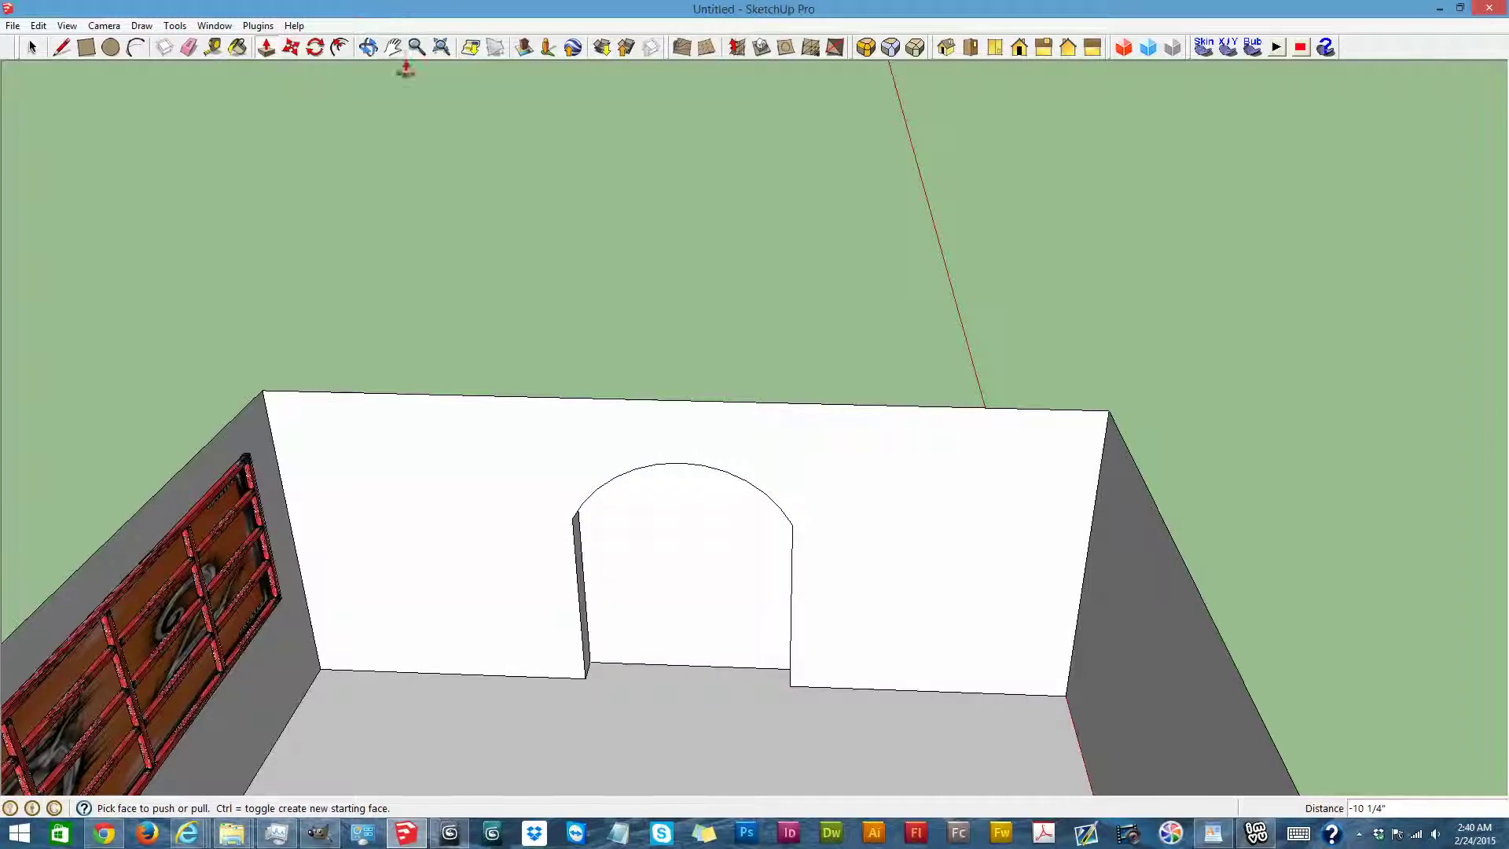
{"action": "left_click", "coordinate": [368, 47]}
{"action": "left_click_drag", "start_coordinate": [1020, 515], "coordinate": [536, 619]}
{"action": "left_click", "coordinate": [32, 47]}
{"action": "left_click", "coordinate": [336, 492]}
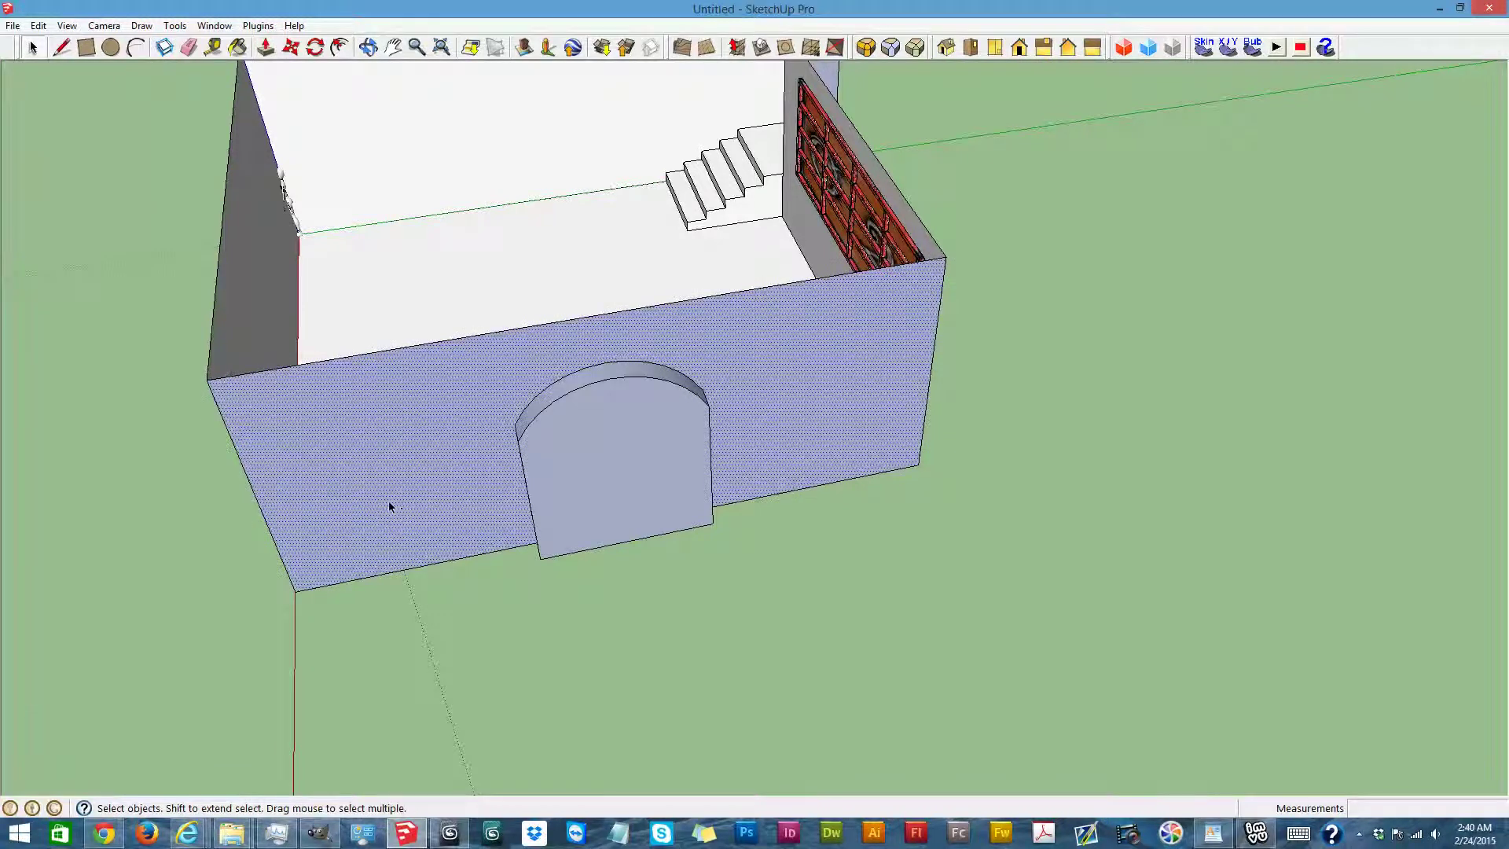
{"action": "key", "text": "ctrl+v"}
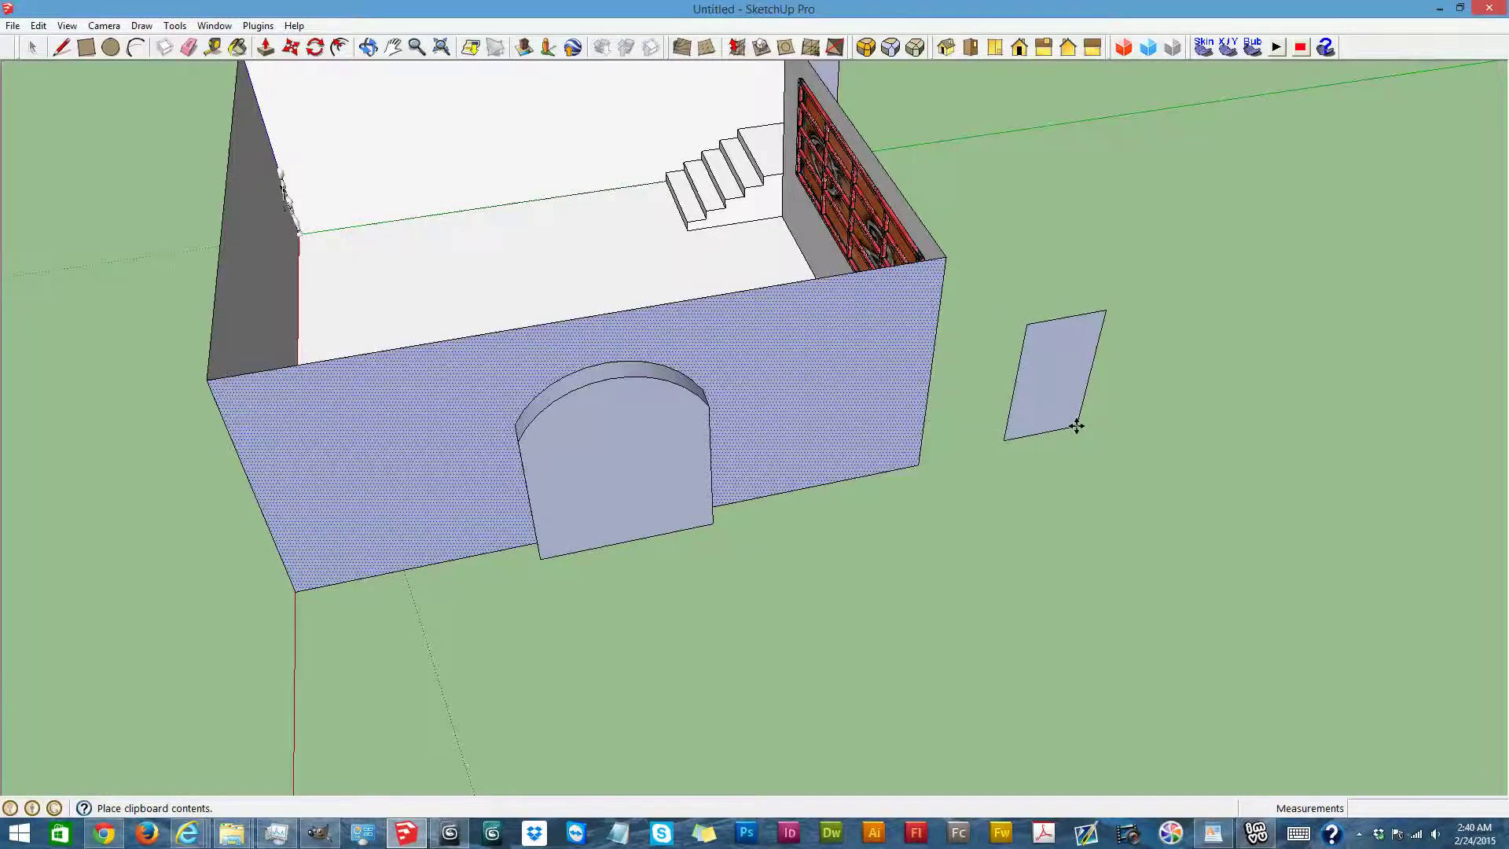
{"action": "left_click", "coordinate": [1076, 425]}
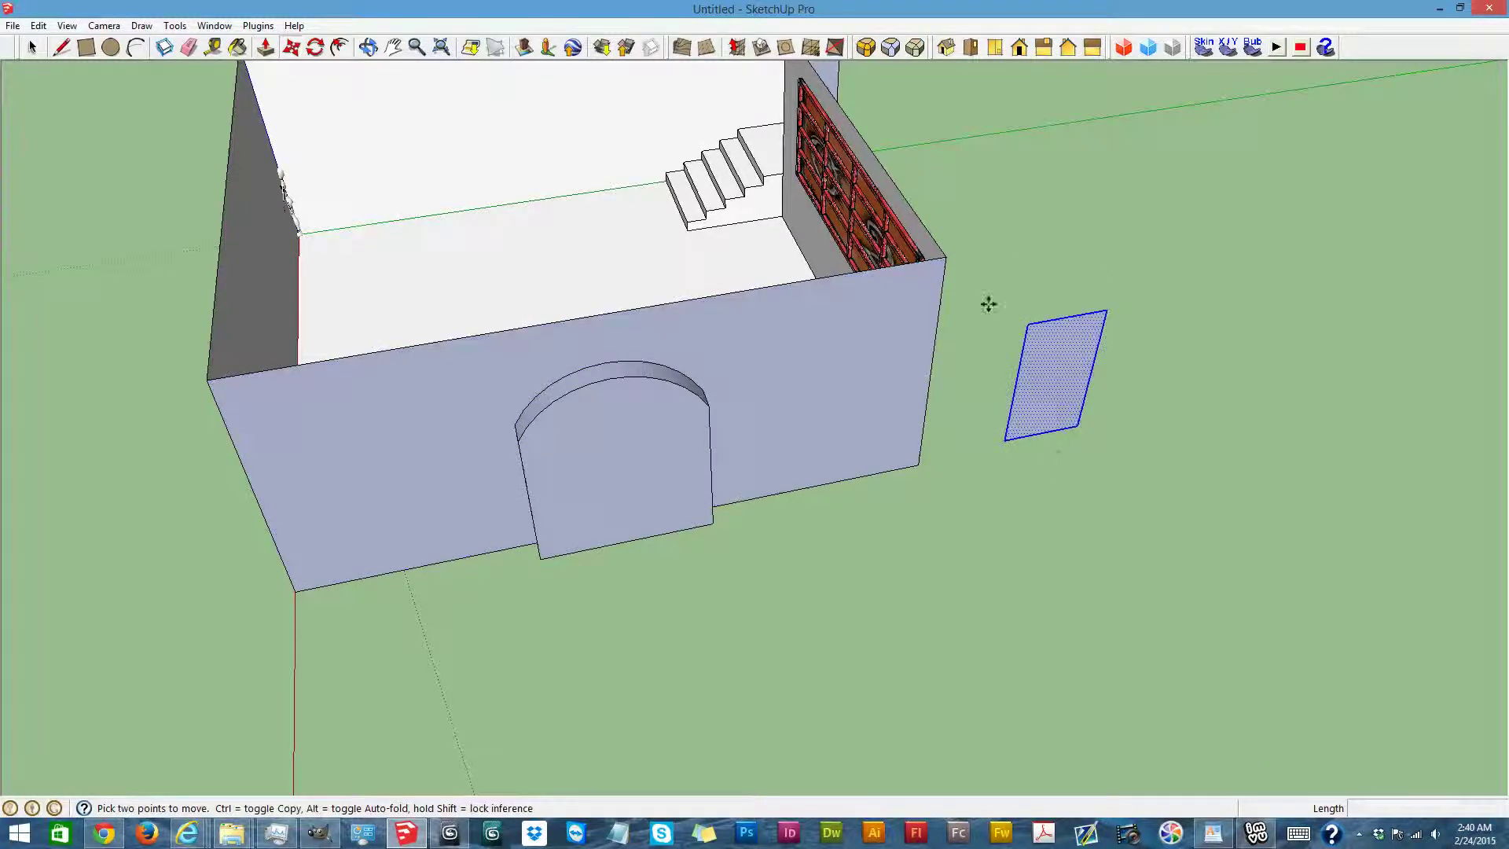
{"action": "left_click", "coordinate": [1021, 353]}
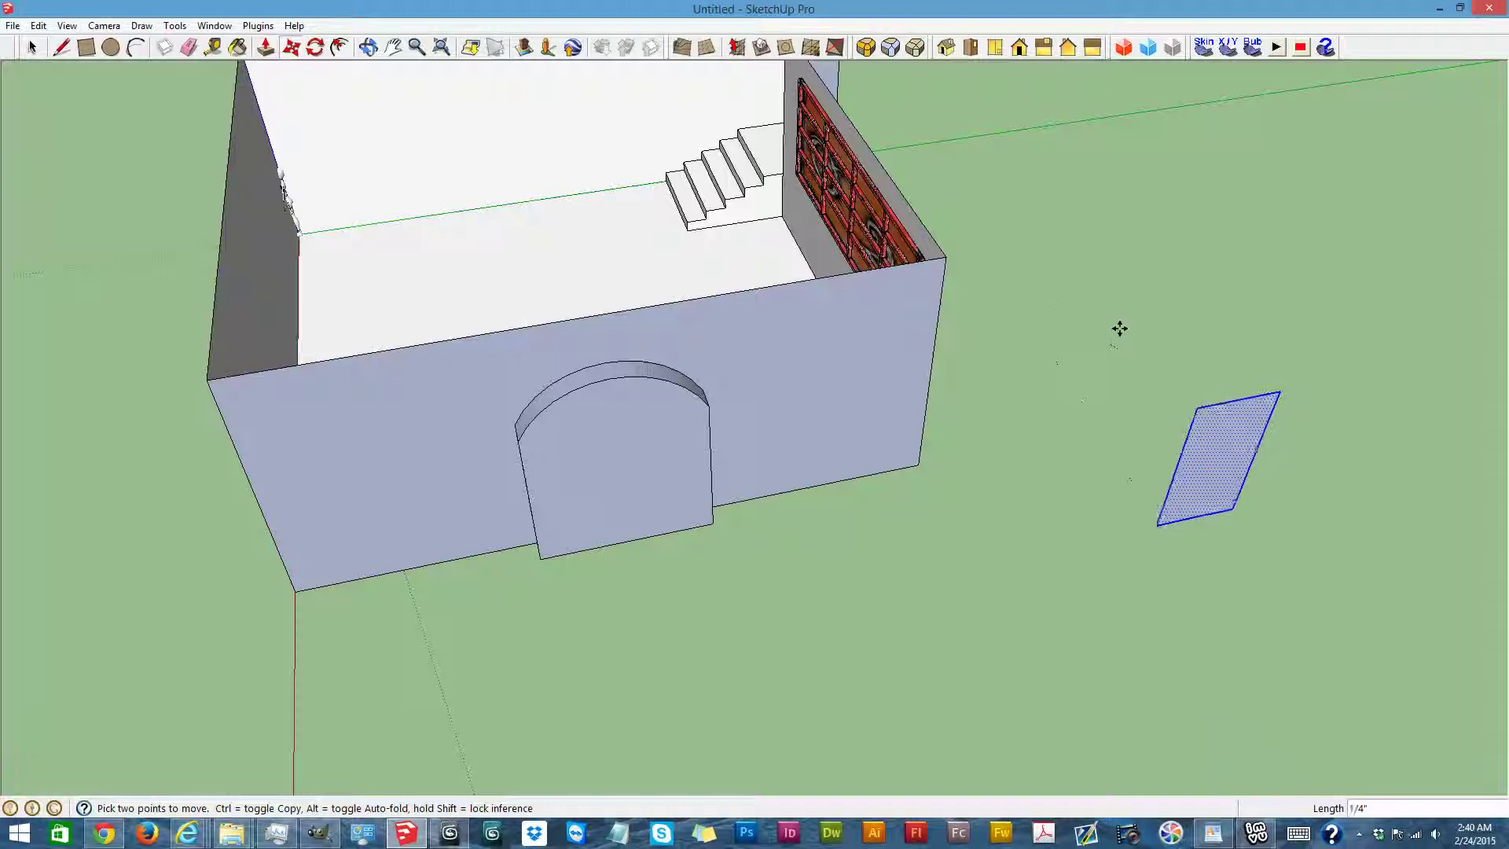
{"action": "key", "text": "ctrl+z"}
{"action": "key", "text": "ctrl+z"}
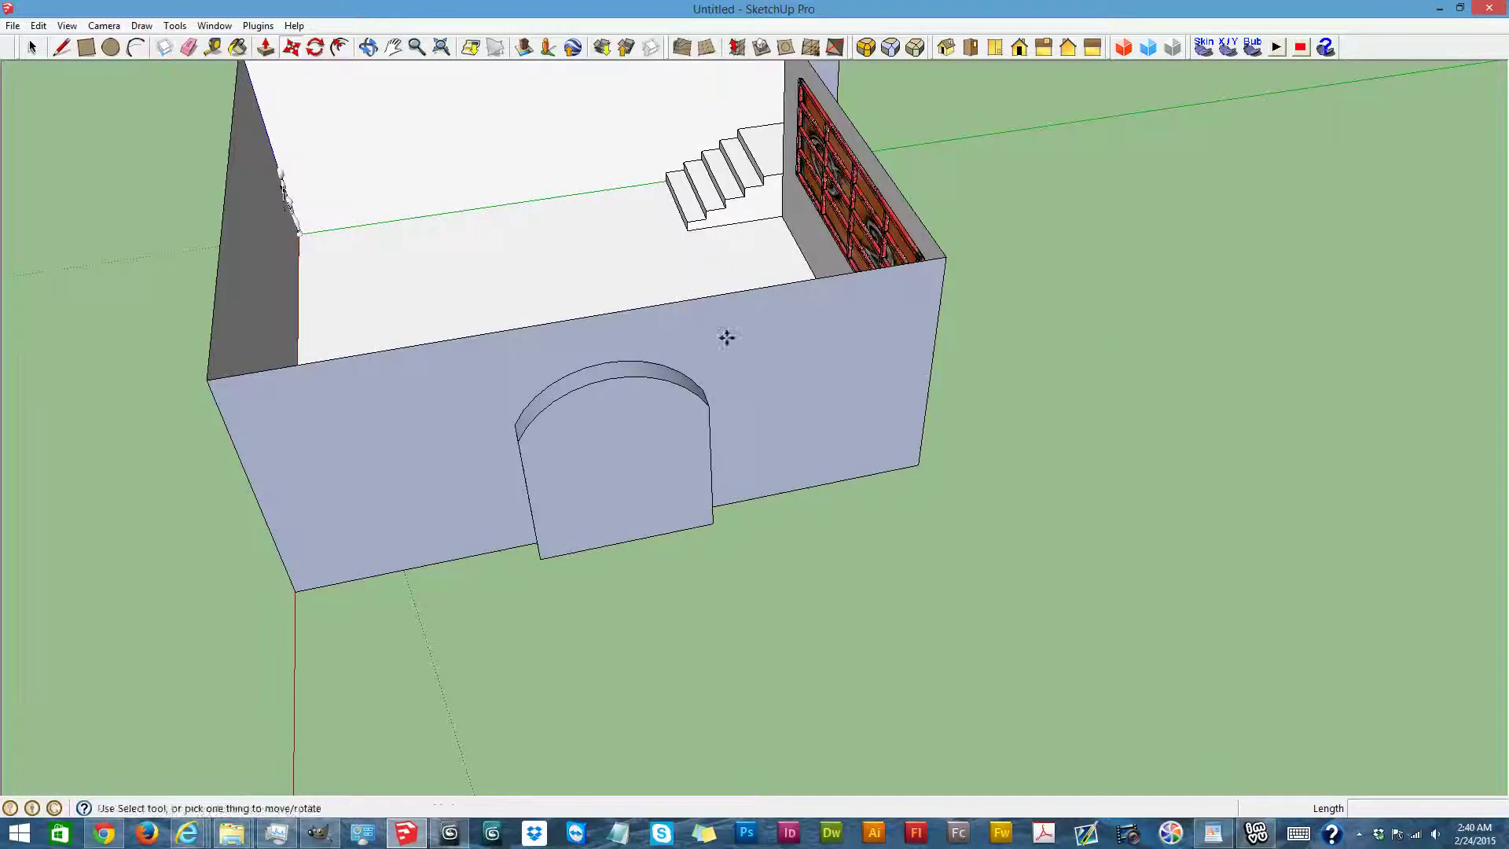
Copy the outer face of the doorway wall 10 1/4" outward, level with the outer end of the arched recess
{"action": "left_click", "coordinate": [32, 47]}
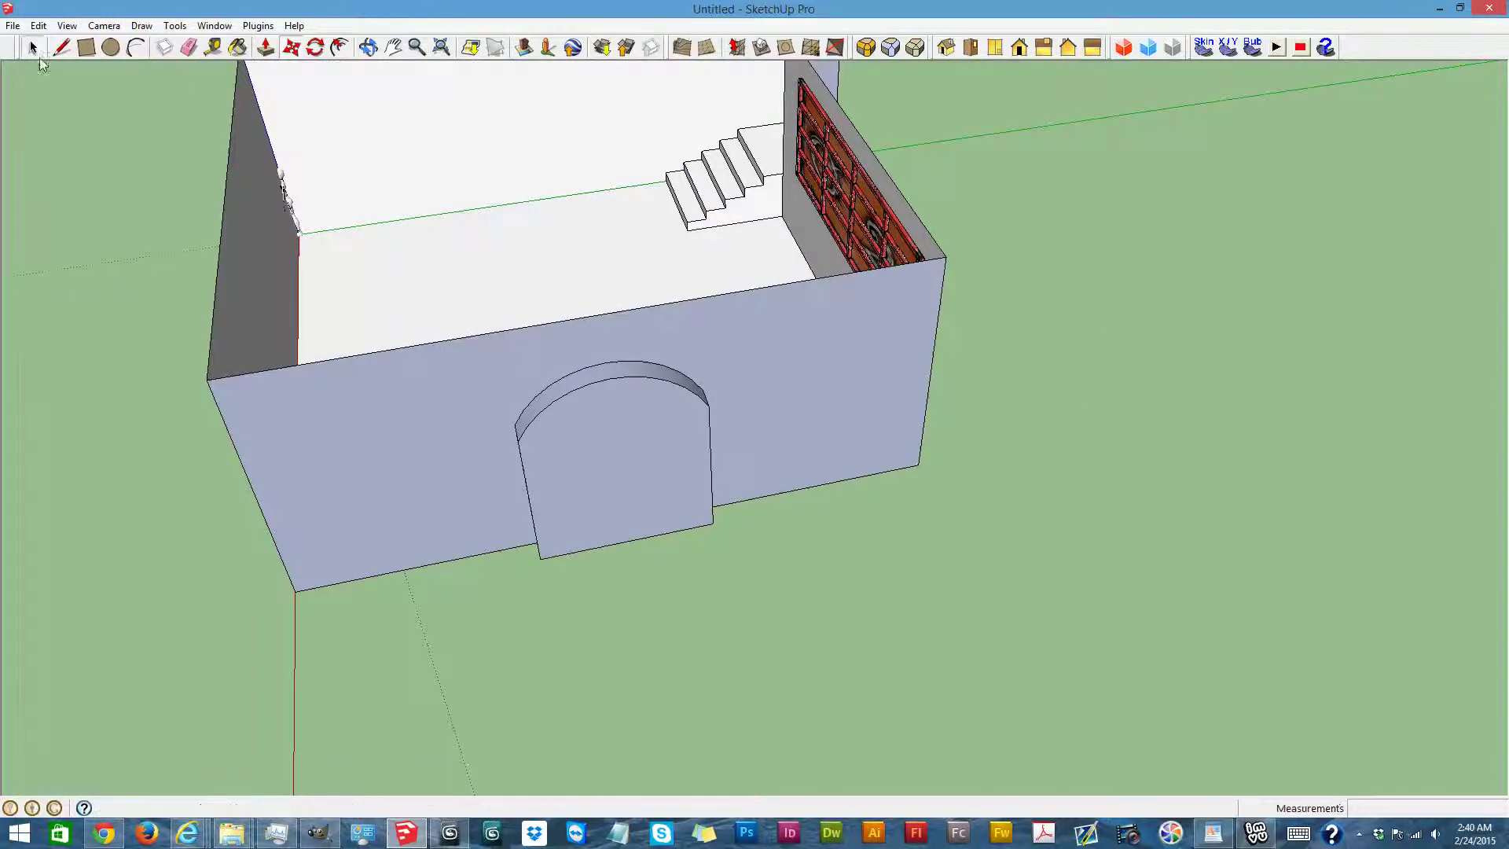
{"action": "left_click", "coordinate": [346, 486]}
{"action": "key", "text": "m"}
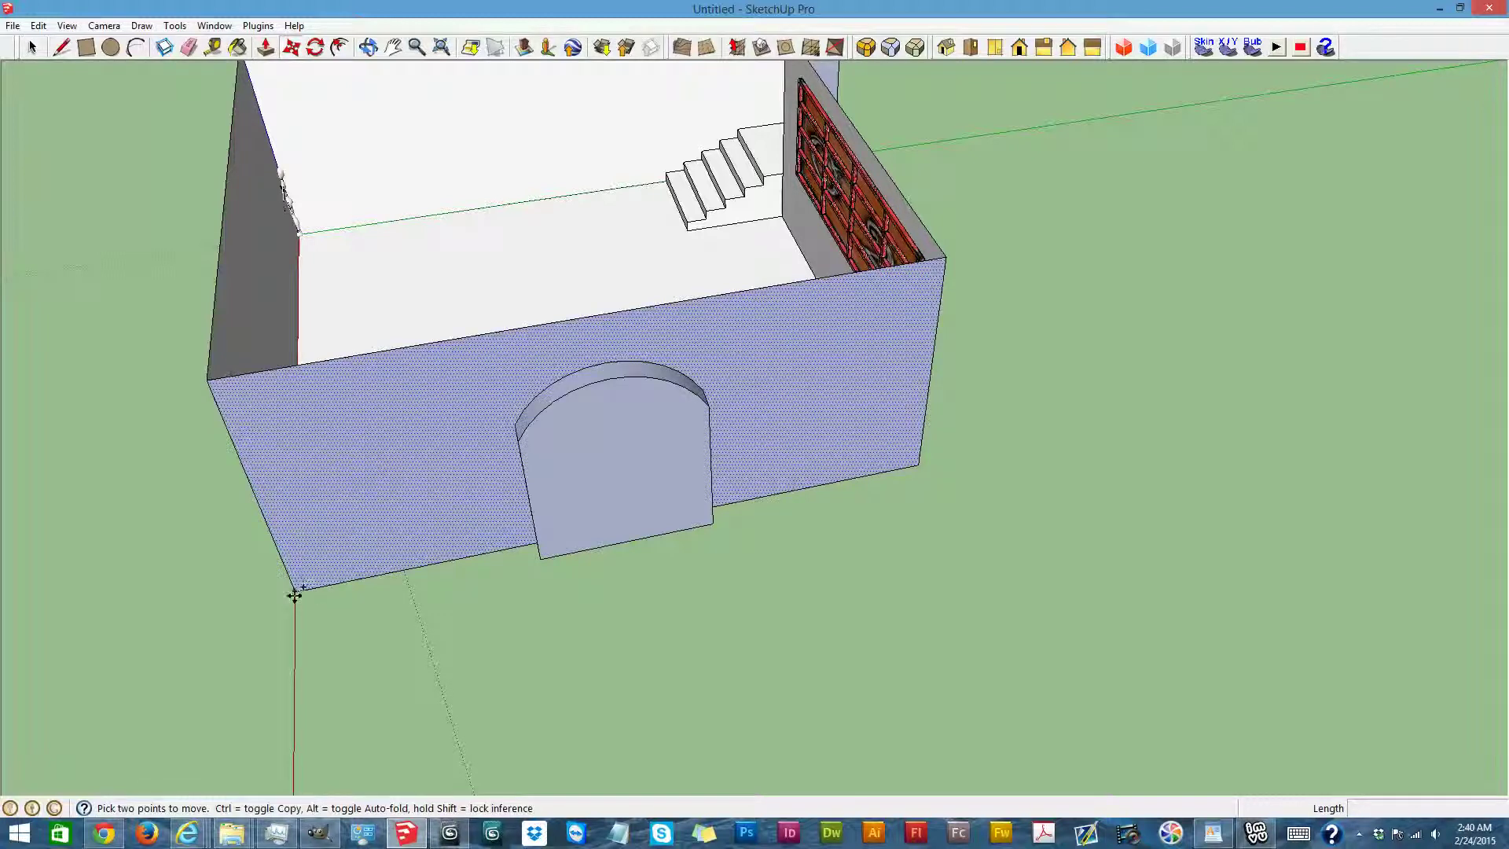
{"action": "scroll", "coordinate": [283, 596], "scroll_direction": "up", "scroll_amount": 5}
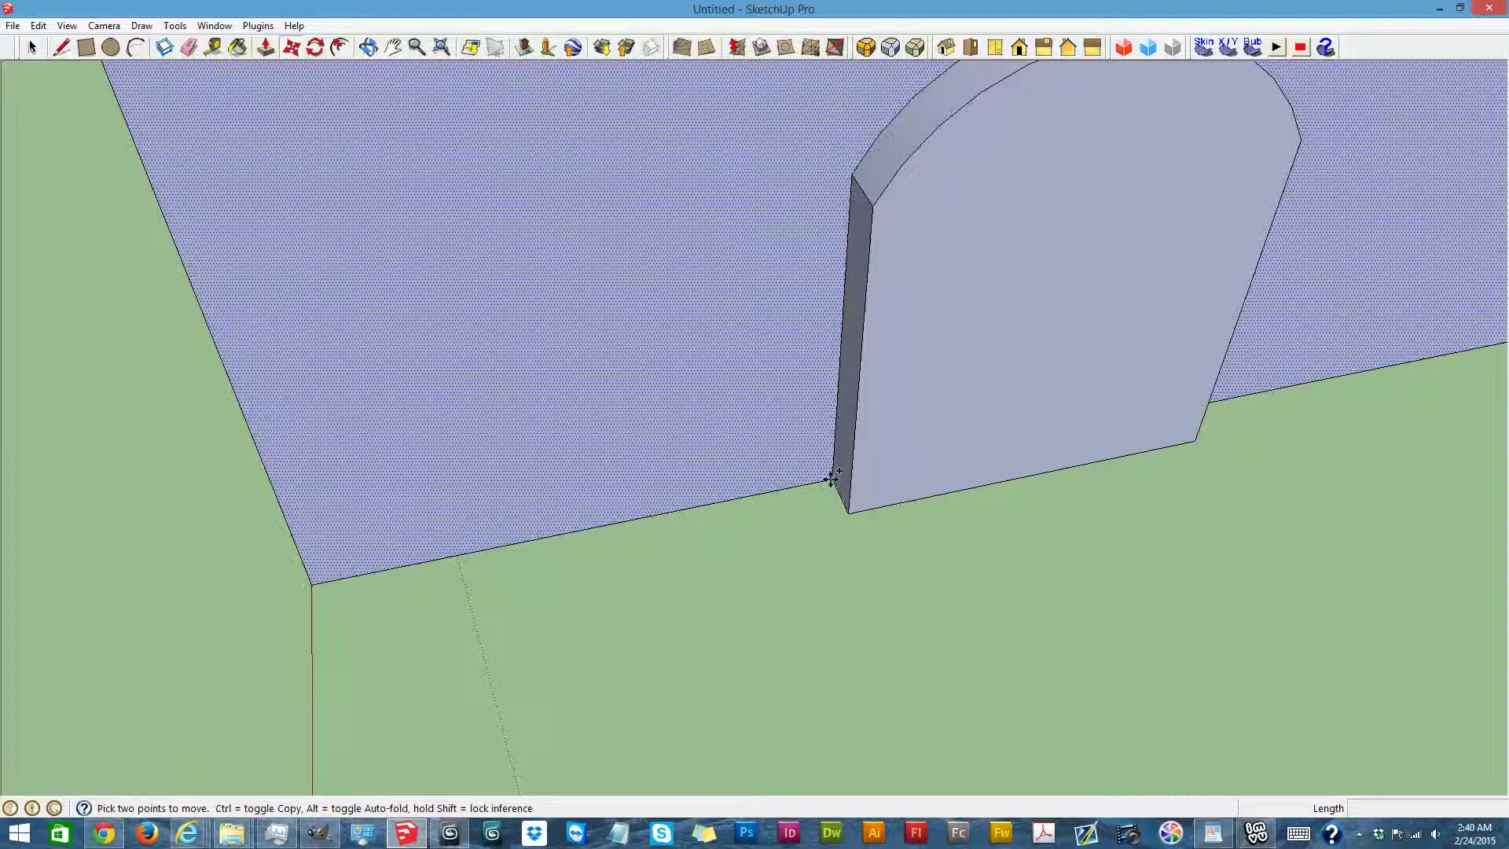
{"action": "left_click", "coordinate": [830, 480]}
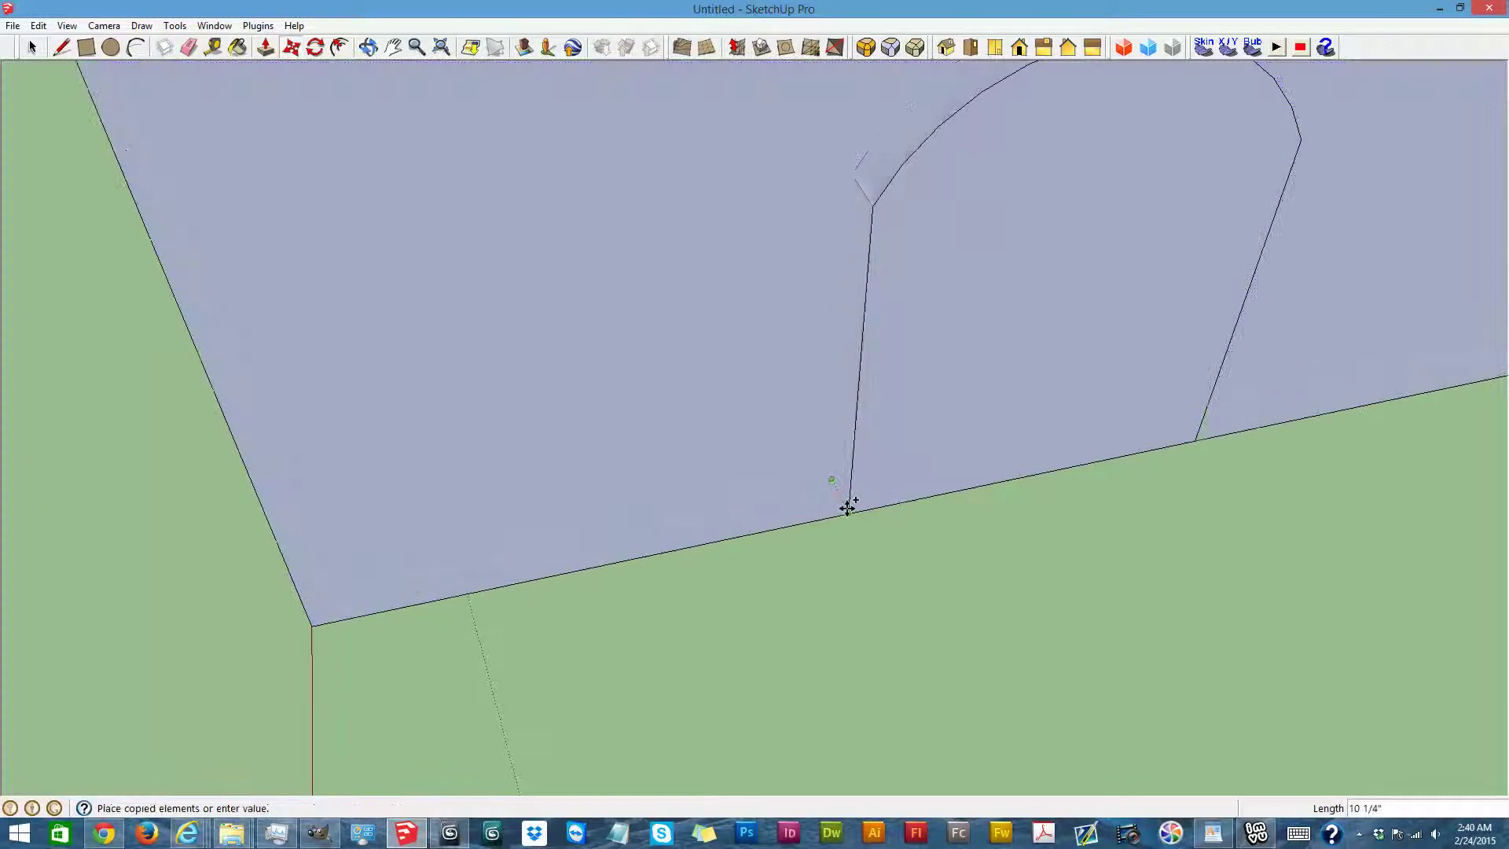
{"action": "left_click", "coordinate": [848, 509]}
{"action": "scroll", "coordinate": [847, 509], "scroll_direction": "down", "scroll_amount": 7}
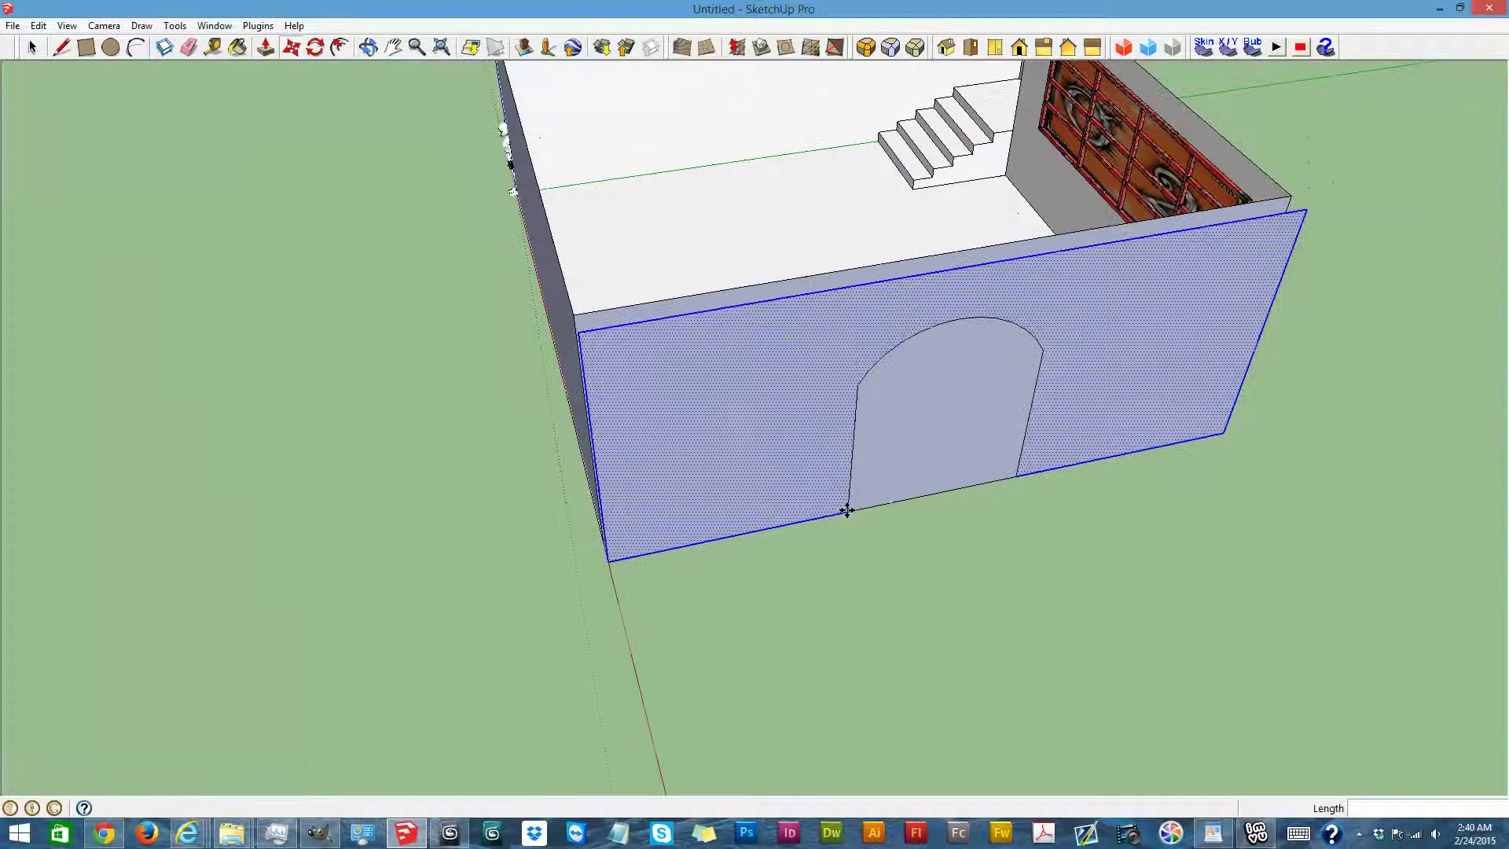
Reverse the copied wall face around the arched doorway
{"action": "left_click", "coordinate": [368, 47]}
{"action": "left_click_drag", "start_coordinate": [441, 280], "coordinate": [769, 333]}
{"action": "left_click_drag", "start_coordinate": [756, 479], "coordinate": [1328, 472]}
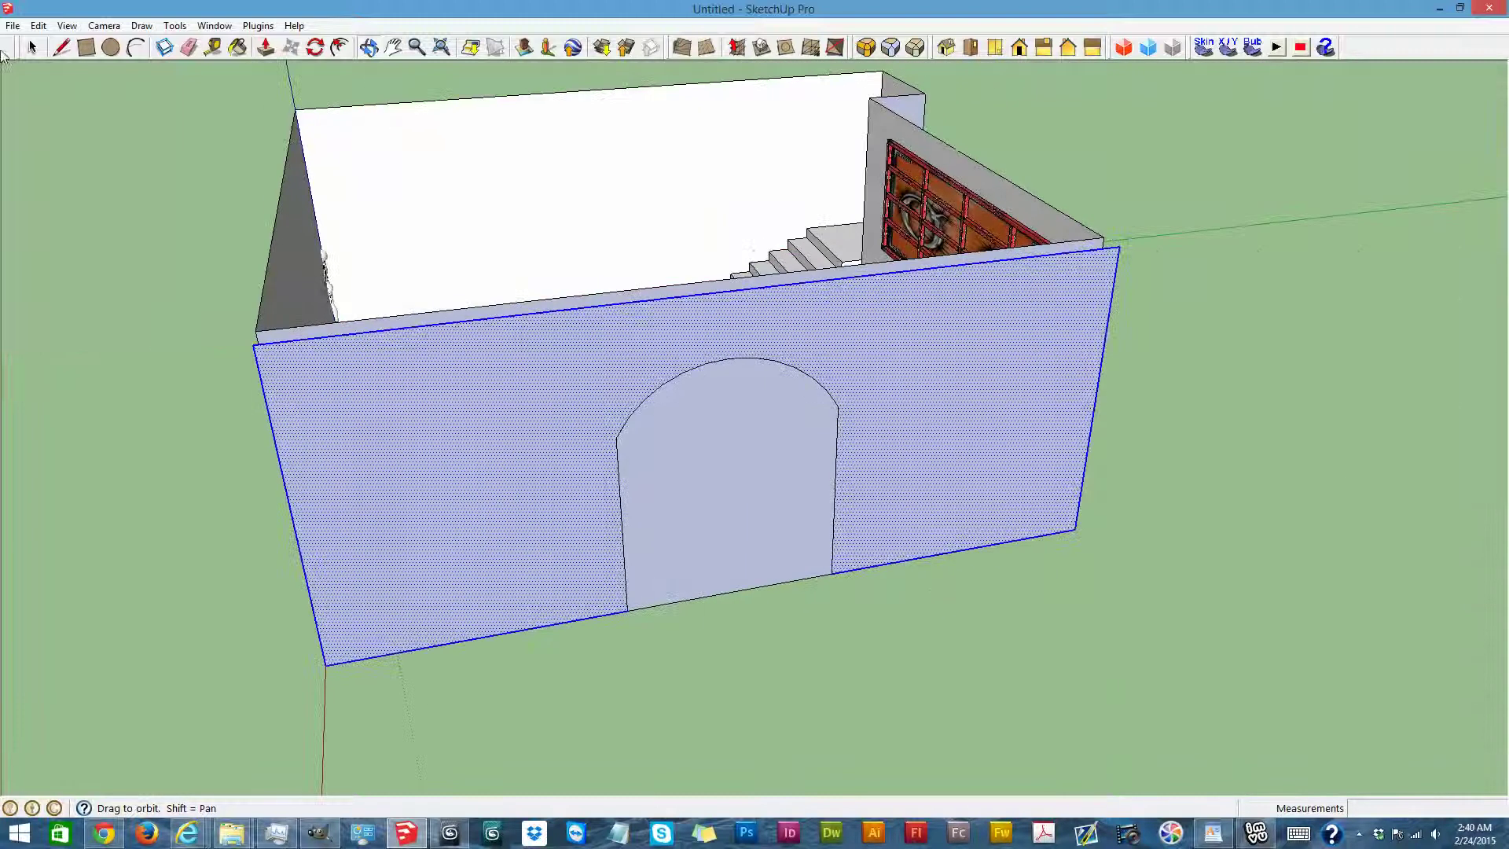
{"action": "left_click", "coordinate": [33, 48]}
{"action": "right_click", "coordinate": [404, 482]}
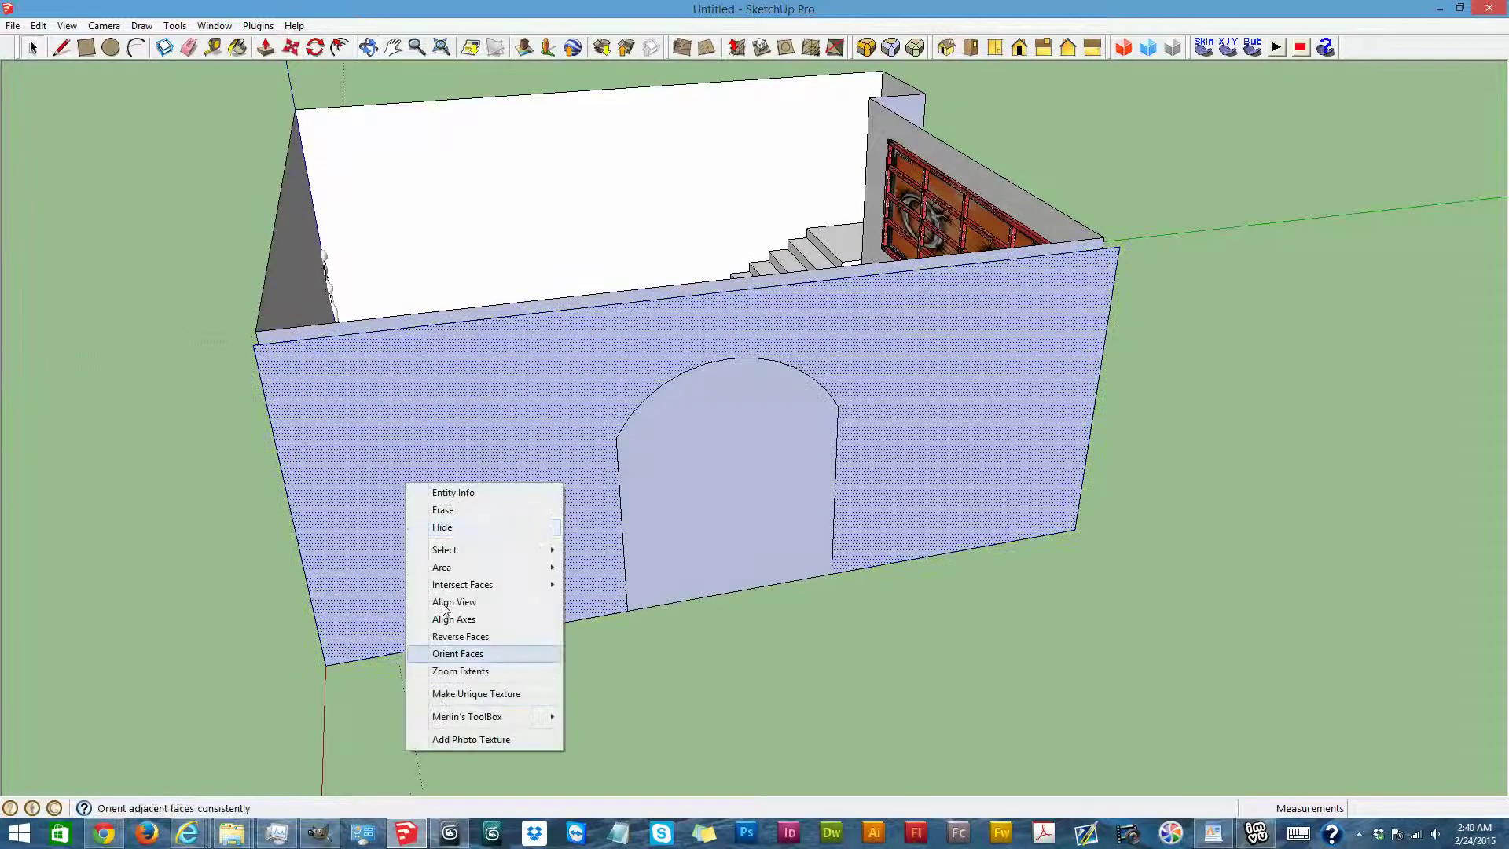
{"action": "left_click", "coordinate": [460, 636]}
Delete the arched face that closes the doorway in the outer wall
{"action": "scroll", "coordinate": [604, 638], "scroll_direction": "down", "scroll_amount": 1}
{"action": "scroll", "coordinate": [604, 638], "scroll_direction": "down", "scroll_amount": 2}
{"action": "left_click", "coordinate": [684, 542]}
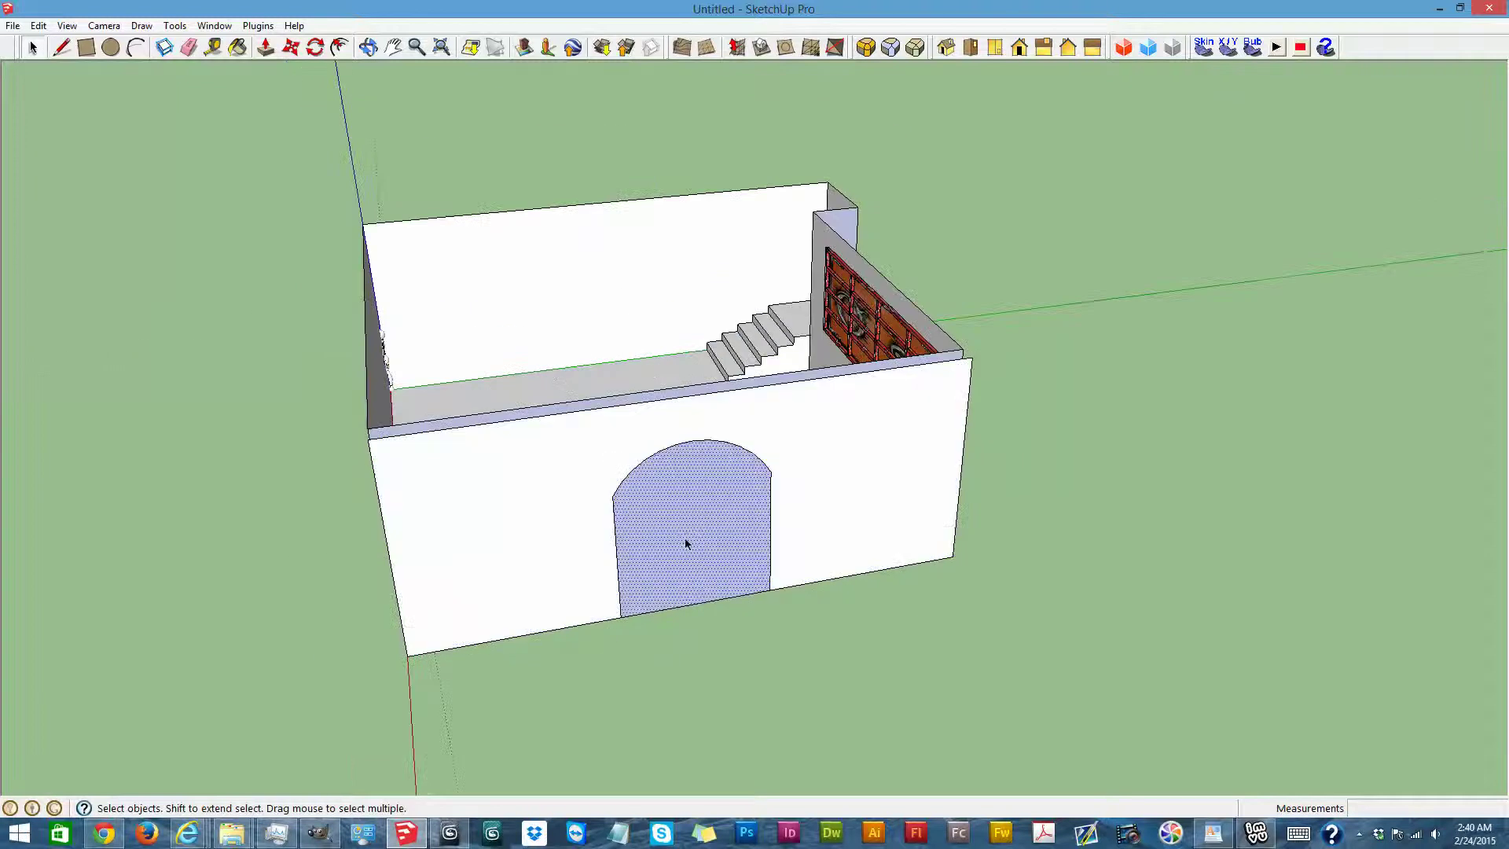
{"action": "key", "text": "Delete"}
{"action": "scroll", "coordinate": [687, 631], "scroll_direction": "down", "scroll_amount": 2}
{"action": "left_click", "coordinate": [88, 50]}
{"action": "left_click", "coordinate": [506, 644]}
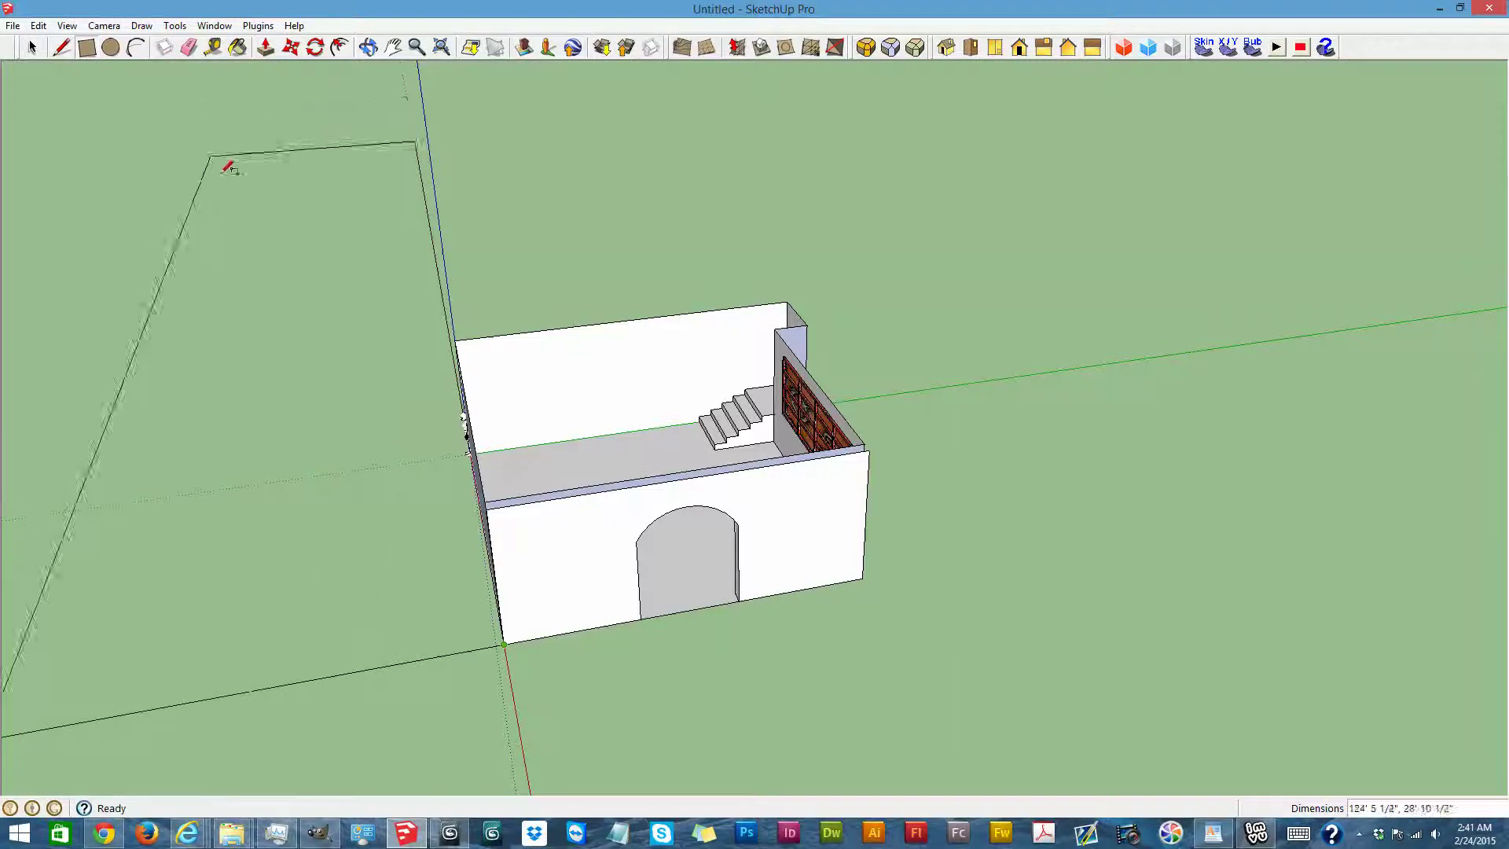
{"action": "left_click", "coordinate": [220, 174]}
{"action": "key", "text": "ctrl+z"}
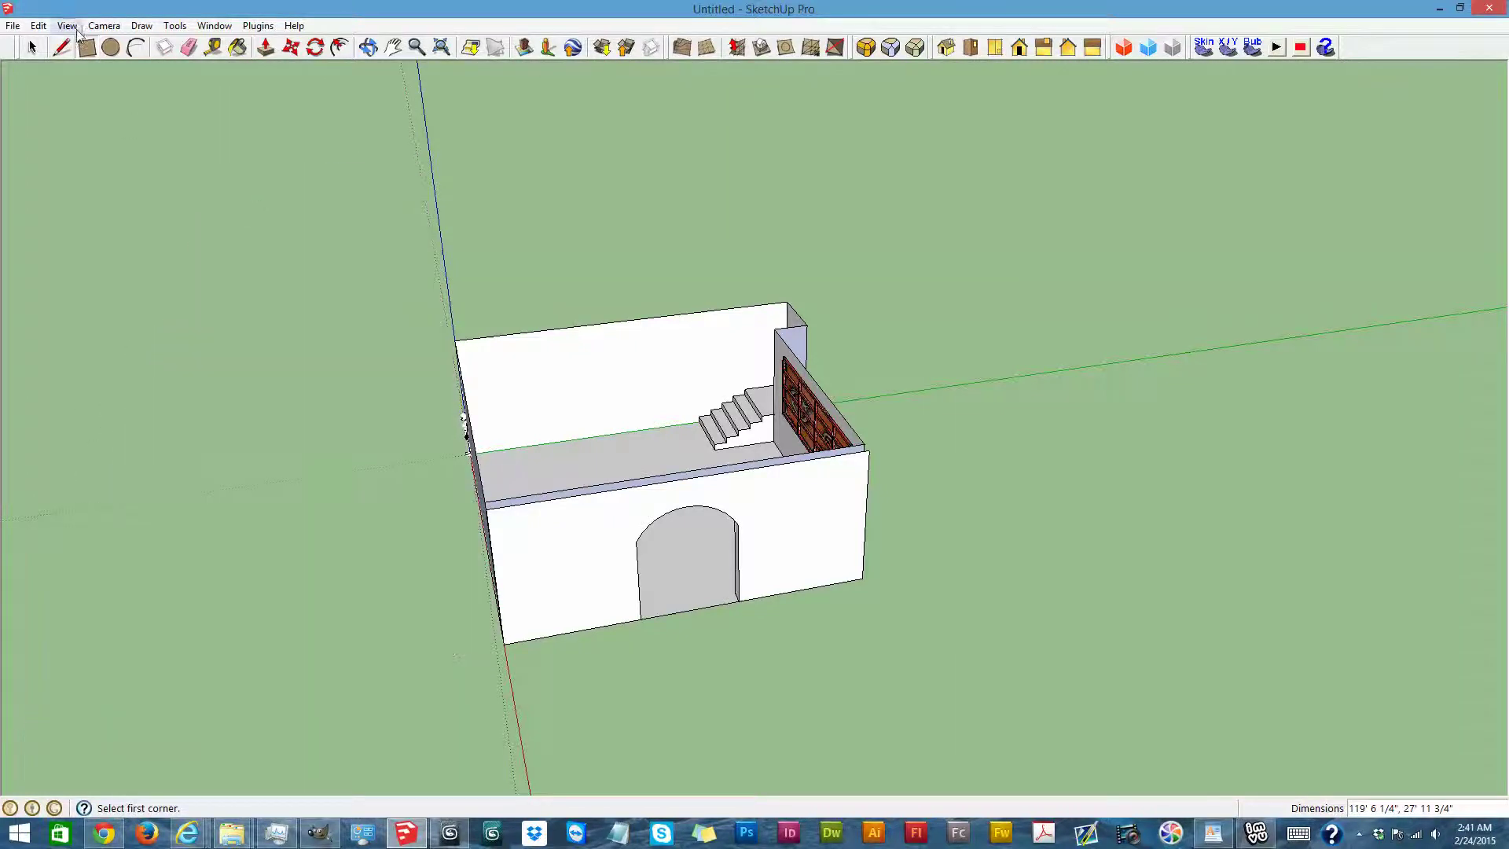
Draw a line about 11' 6 1/4" long along the red axis, outward from the bottom corner of the doorway wall
{"action": "left_click", "coordinate": [61, 49]}
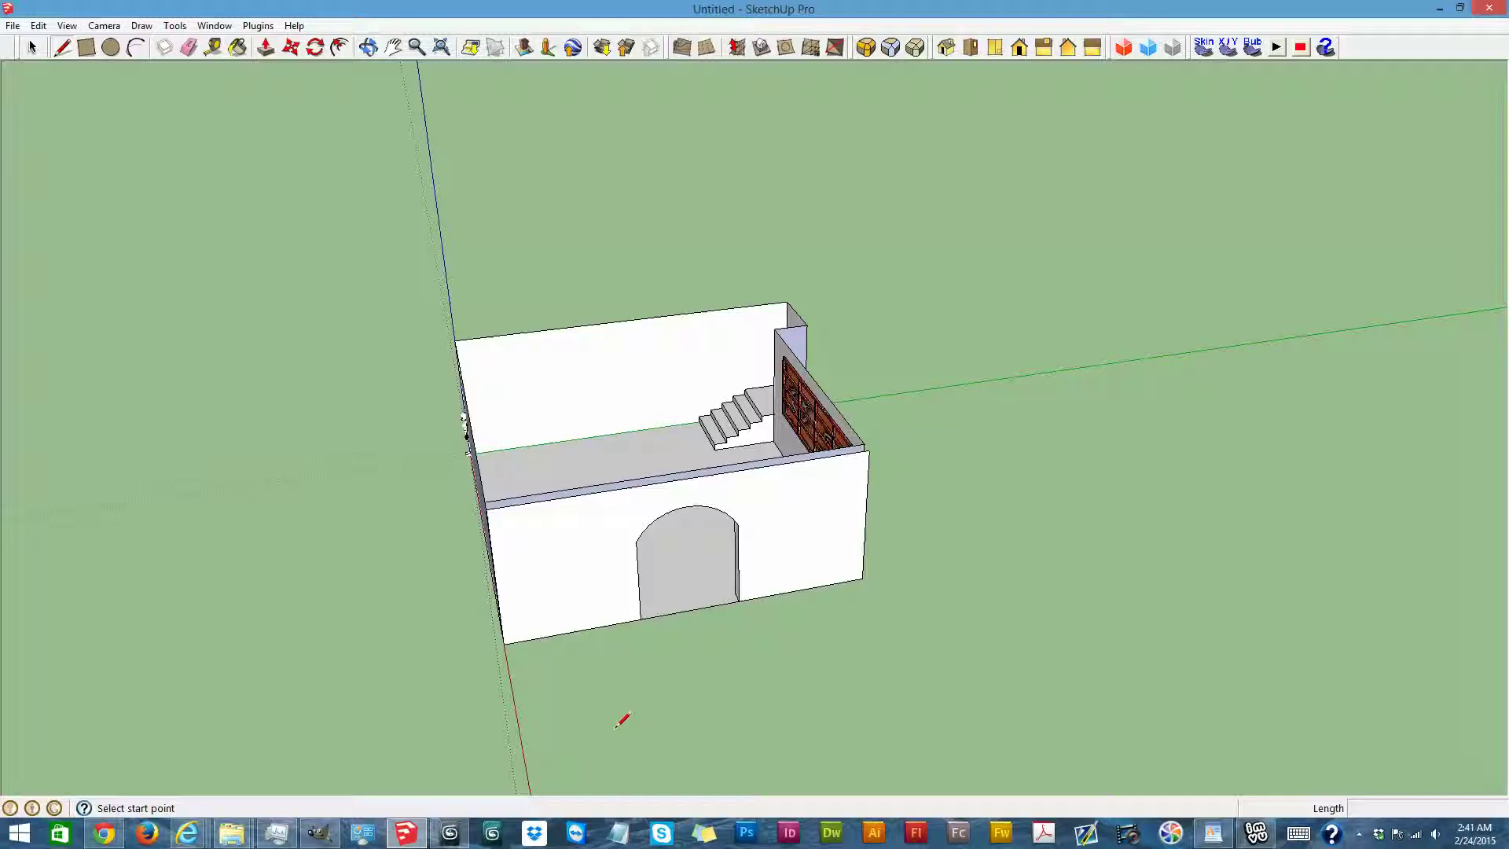
{"action": "left_click", "coordinate": [505, 643]}
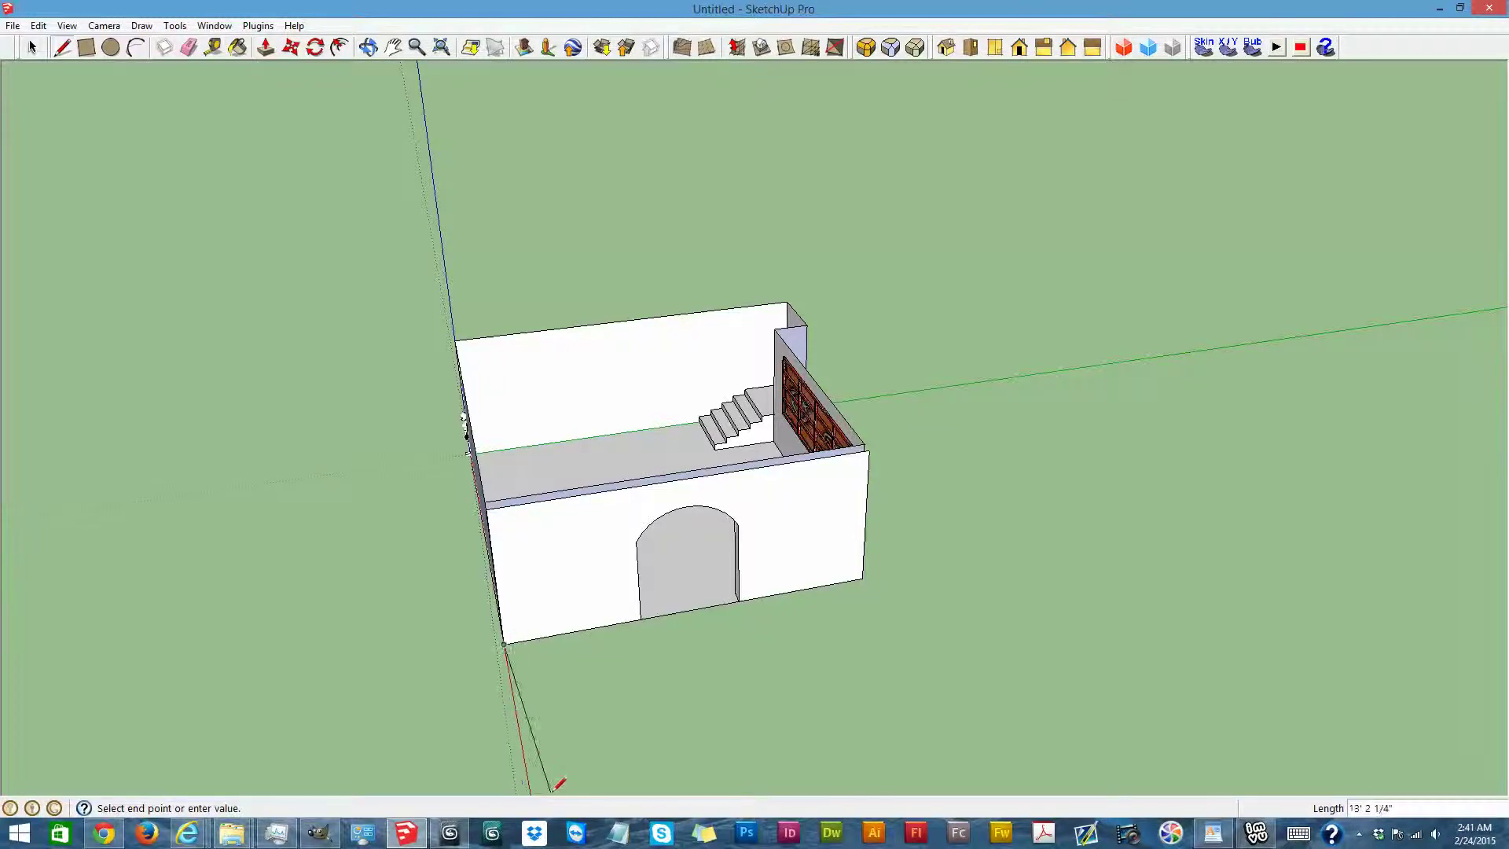
{"action": "scroll", "coordinate": [561, 780], "scroll_direction": "down", "scroll_amount": 5}
{"action": "scroll", "coordinate": [563, 782], "scroll_direction": "up", "scroll_amount": 3}
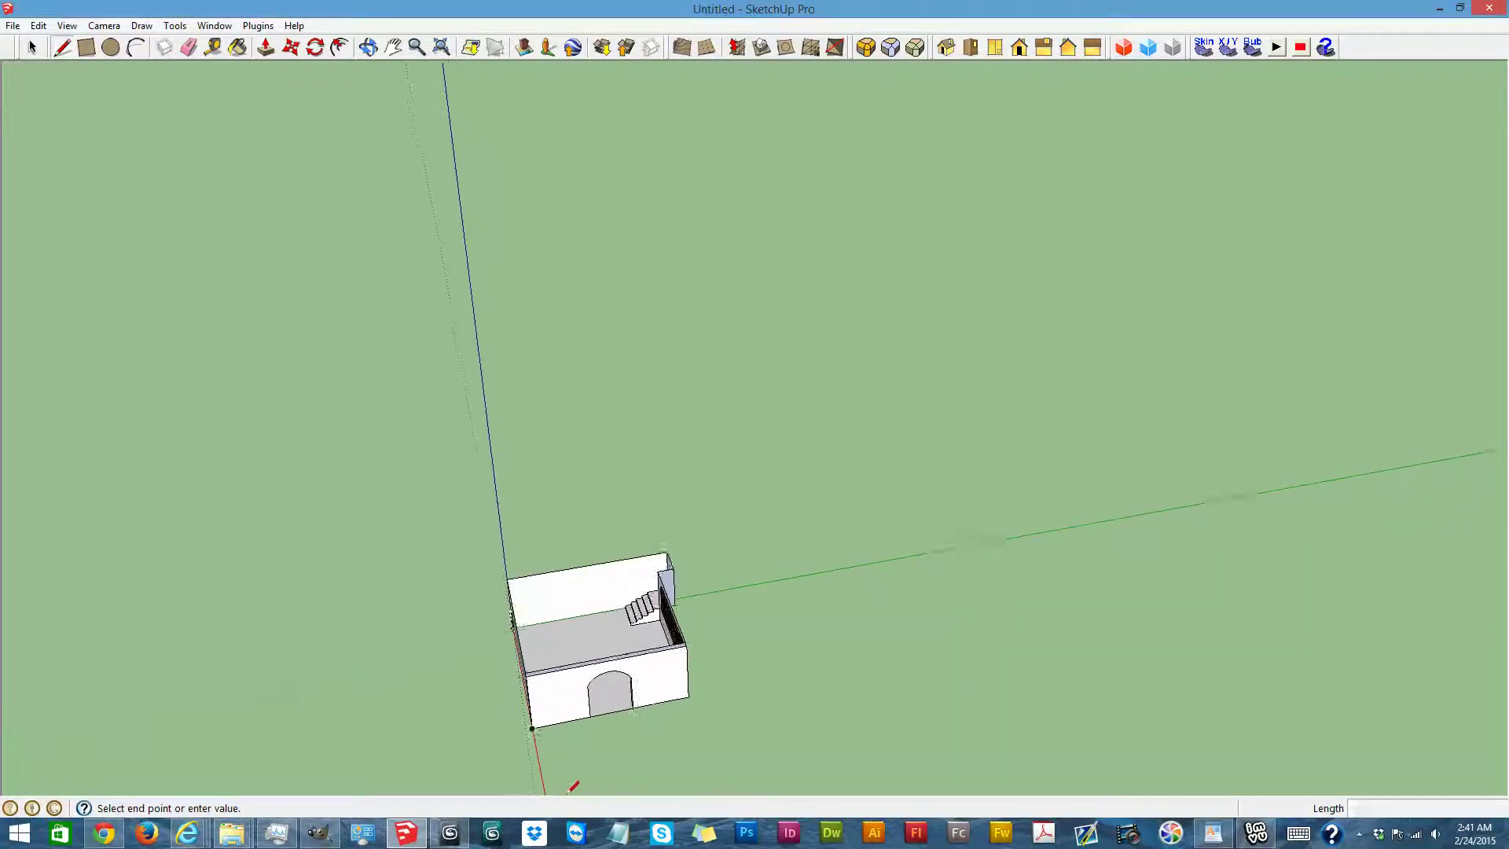
{"action": "scroll", "coordinate": [563, 782], "scroll_direction": "down", "scroll_amount": 1}
{"action": "key", "text": "o"}
{"action": "left_click_drag", "start_coordinate": [252, 438], "coordinate": [1216, 718]}
{"action": "scroll", "coordinate": [1239, 762], "scroll_direction": "up", "scroll_amount": 4}
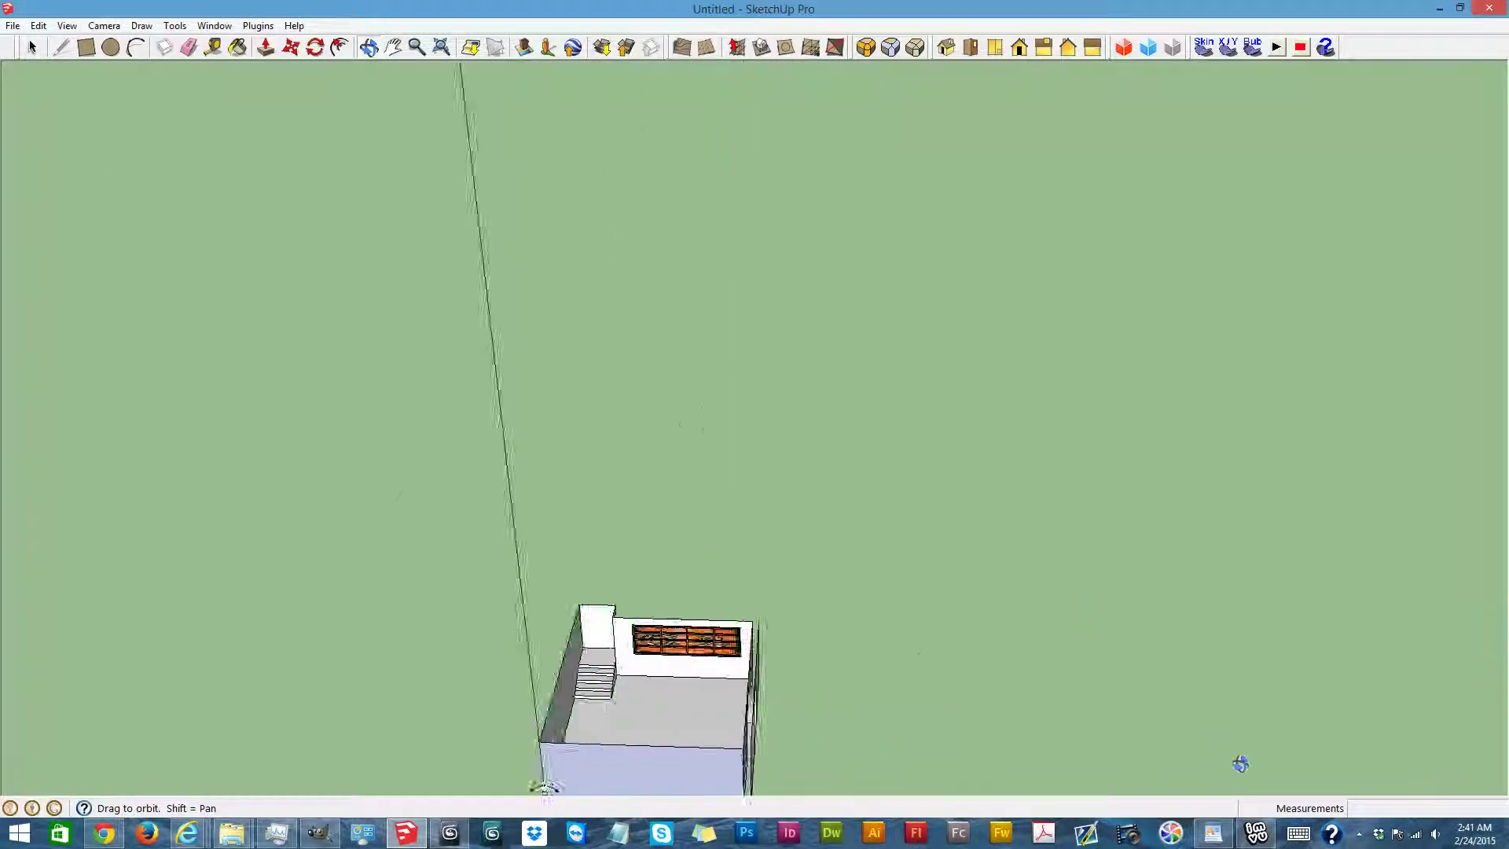
{"action": "scroll", "coordinate": [1242, 770], "scroll_direction": "up", "scroll_amount": 3}
{"action": "left_click", "coordinate": [393, 48]}
{"action": "left_click_drag", "start_coordinate": [670, 593], "coordinate": [620, 365]}
{"action": "left_click", "coordinate": [60, 47]}
{"action": "left_click", "coordinate": [248, 545]}
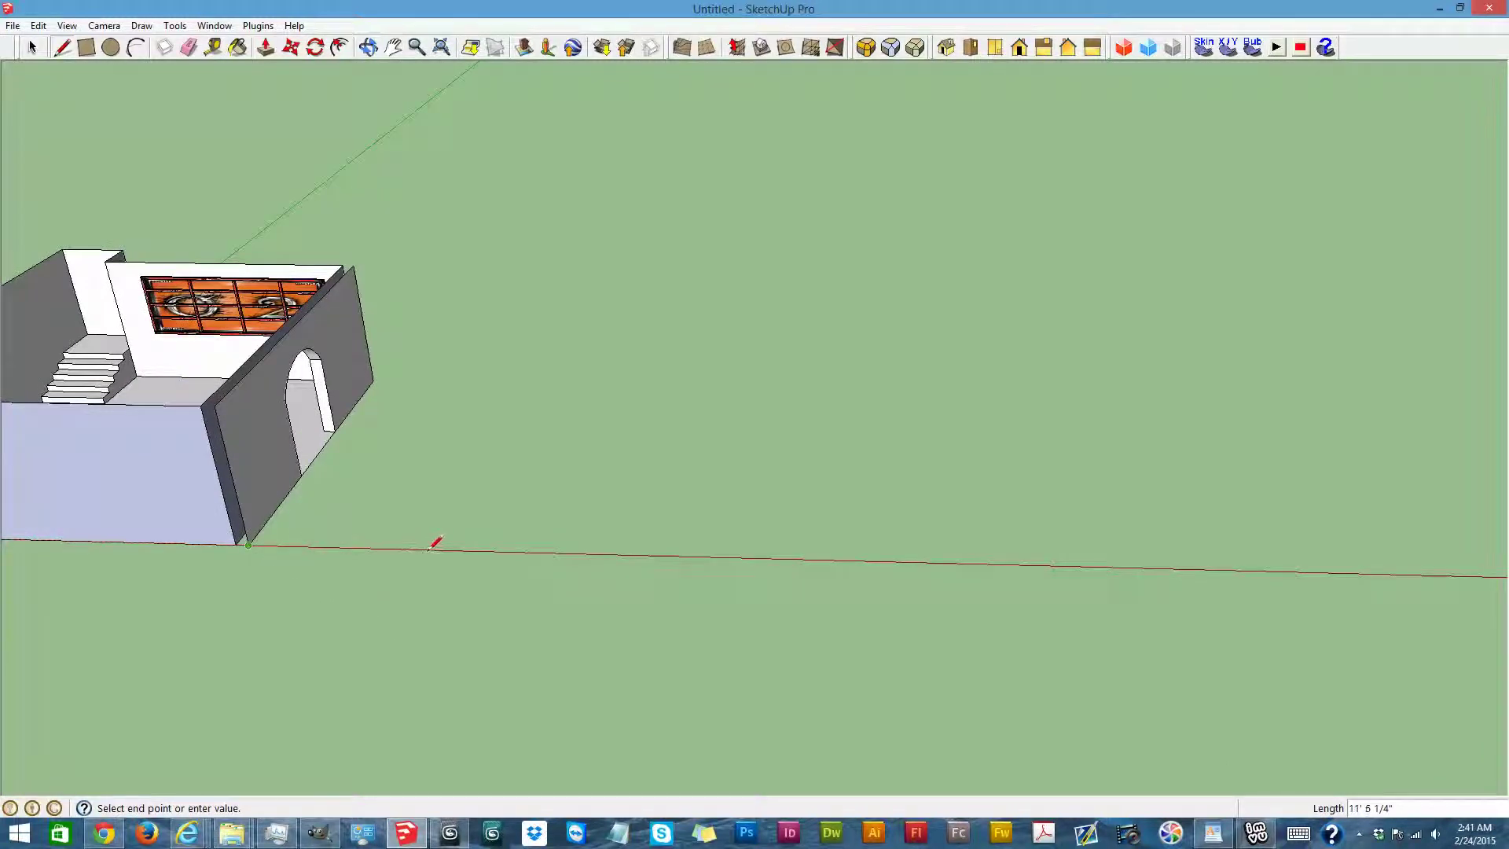
Draw an 11' 6 1/4" by 24' floor rectangle on the ground from the doorway wall's far bottom corner to the line's end
{"action": "left_click", "coordinate": [87, 47]}
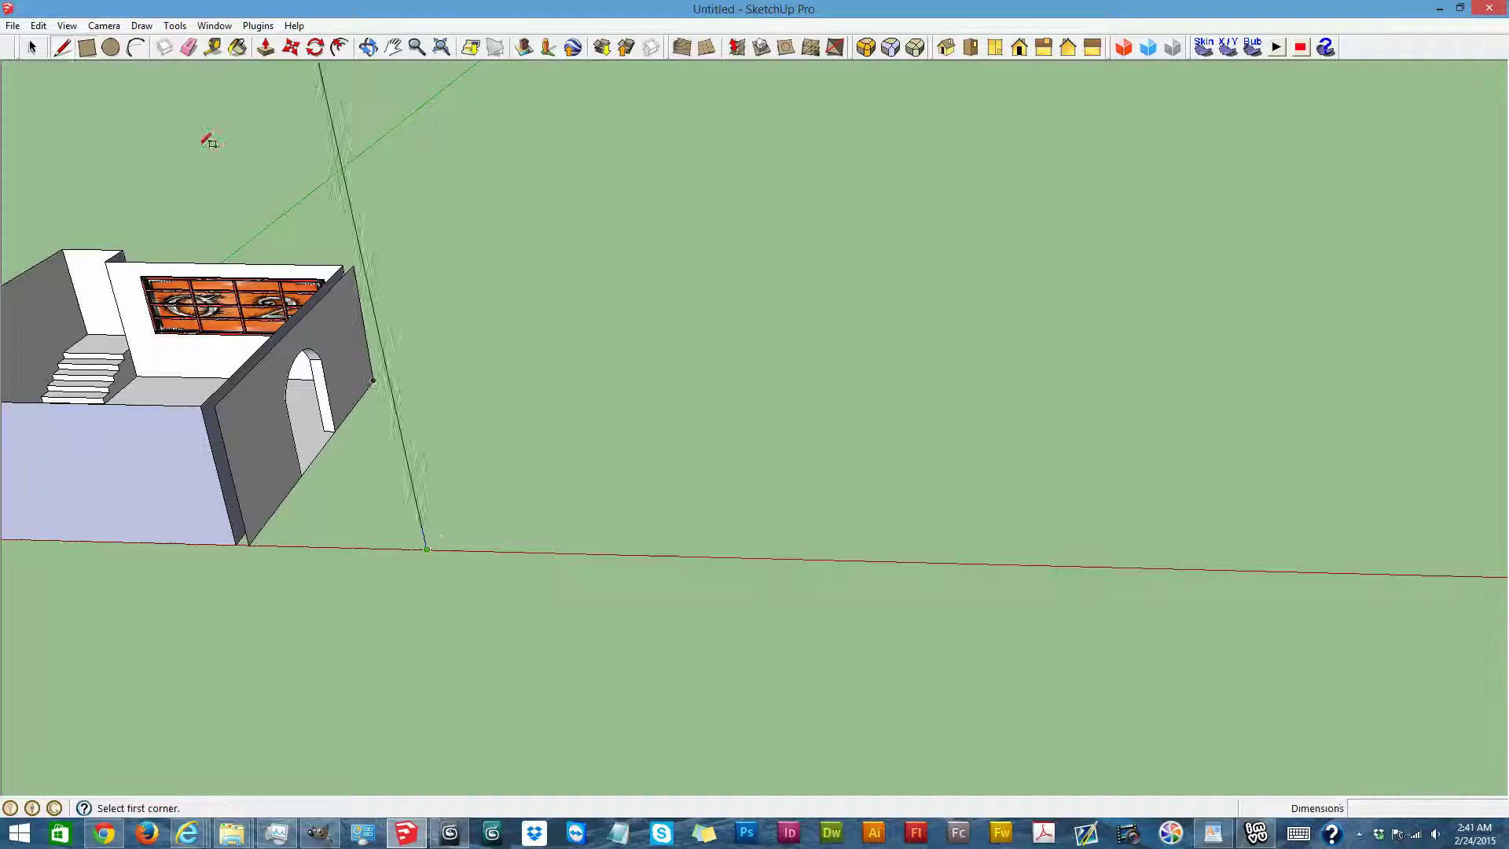
{"action": "left_click", "coordinate": [374, 381]}
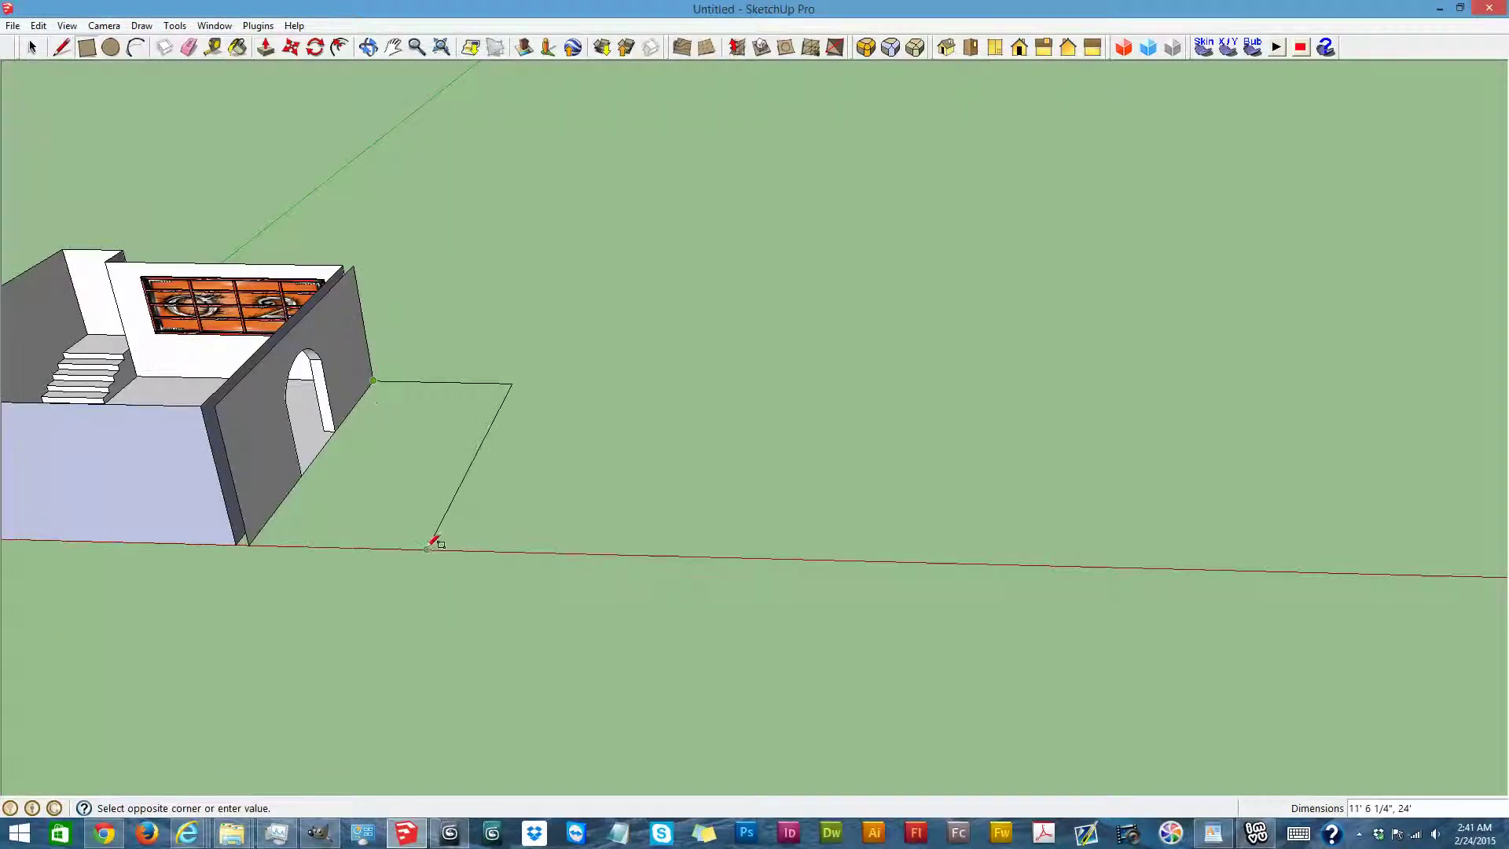
{"action": "left_click", "coordinate": [428, 547]}
Draw 10' high wall rectangles along the three open sides of the new floor
{"action": "scroll", "coordinate": [509, 363], "scroll_direction": "up", "scroll_amount": 2}
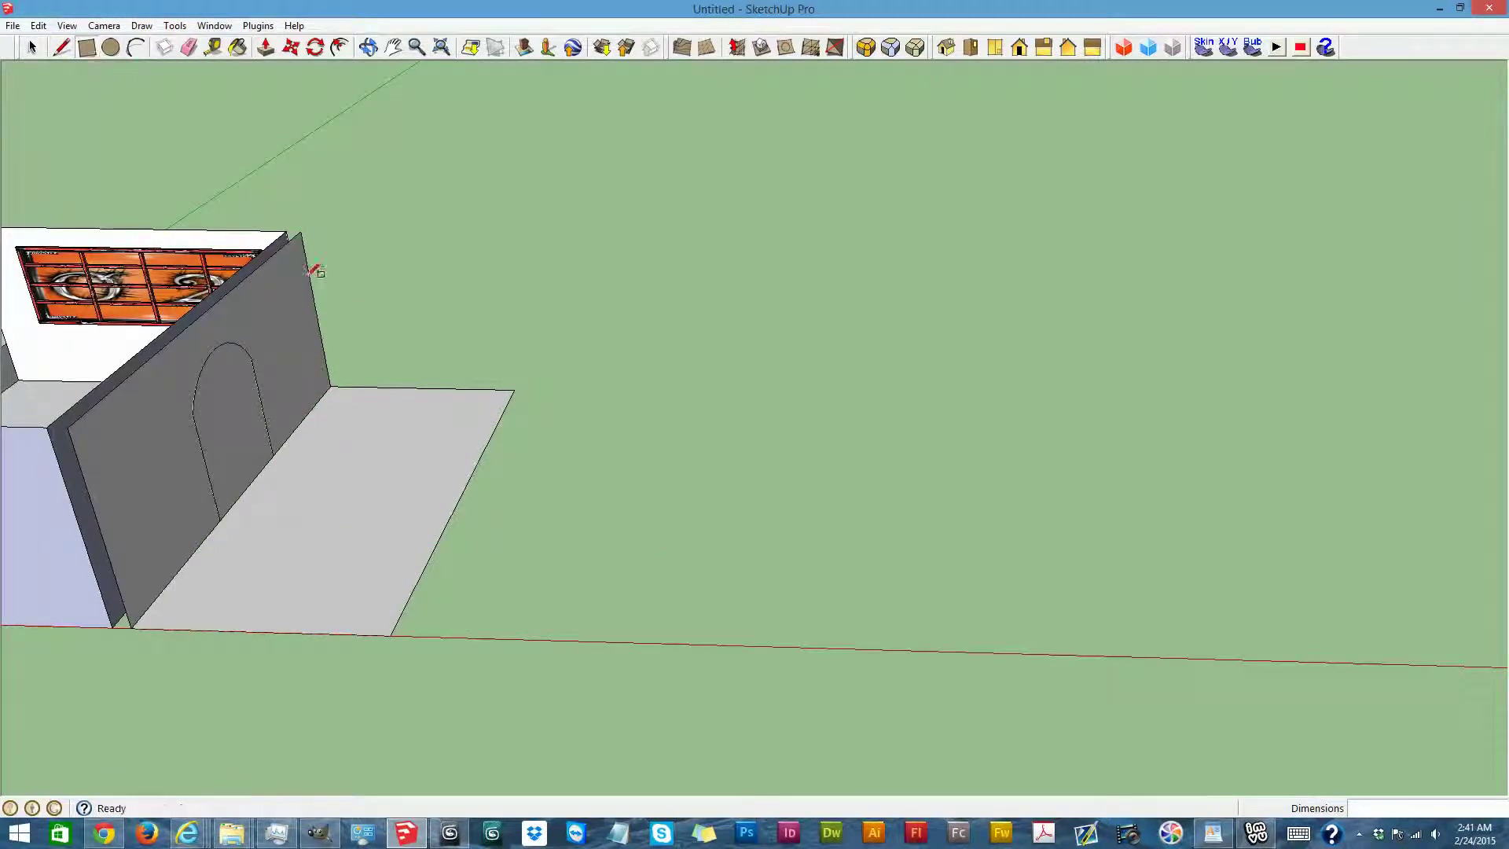
{"action": "left_click", "coordinate": [300, 231]}
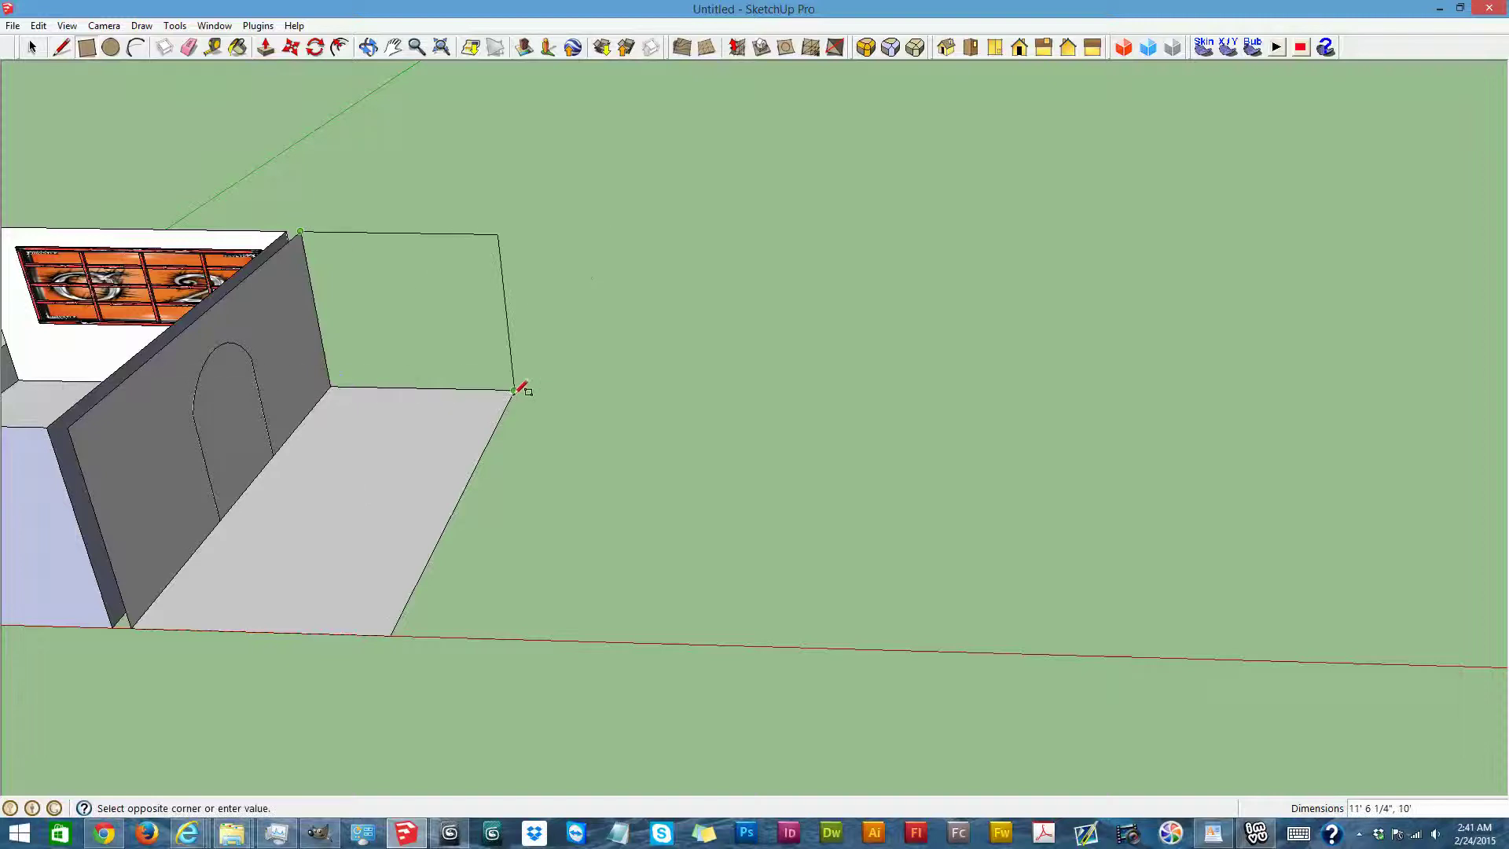
{"action": "left_click", "coordinate": [515, 389]}
{"action": "left_click", "coordinate": [499, 233]}
{"action": "left_click", "coordinate": [391, 634]}
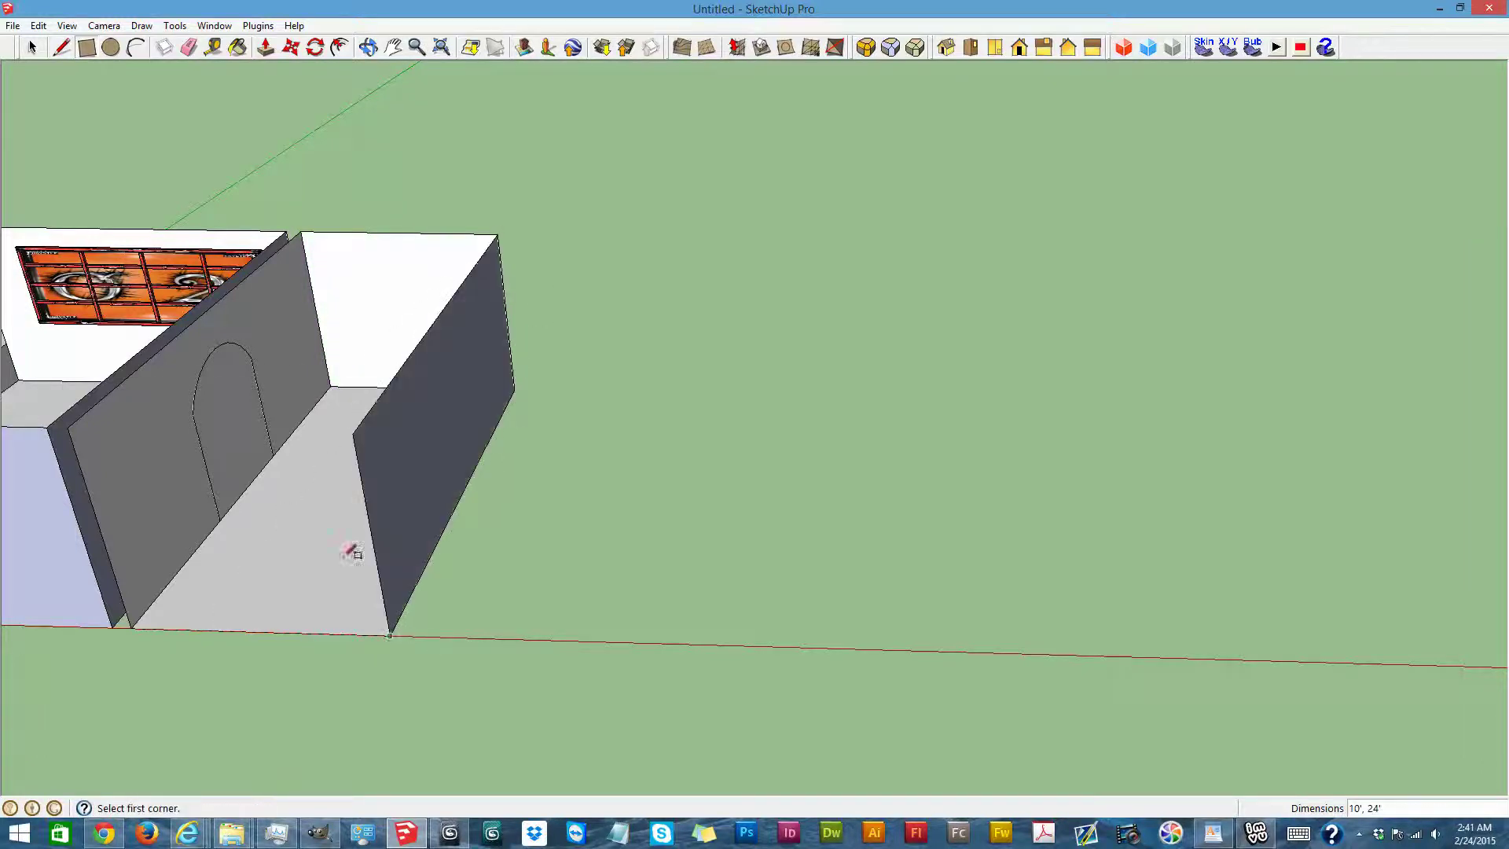
{"action": "left_click", "coordinate": [145, 622]}
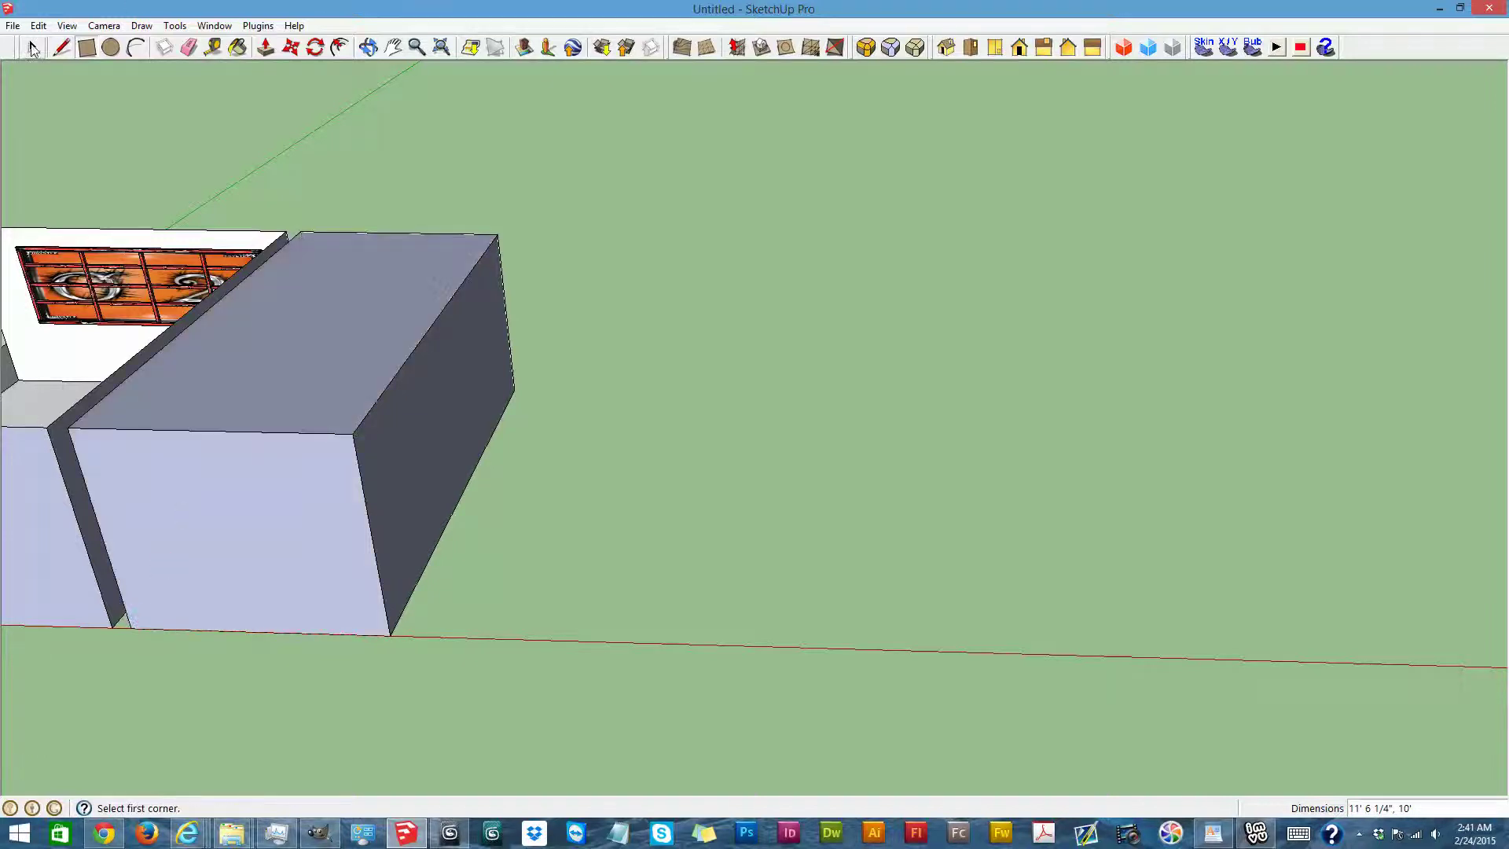
Delete the face covering the new room's top and the arched face blocking its doorway
{"action": "left_click", "coordinate": [31, 49]}
{"action": "left_click", "coordinate": [307, 350]}
{"action": "key", "text": "Delete"}
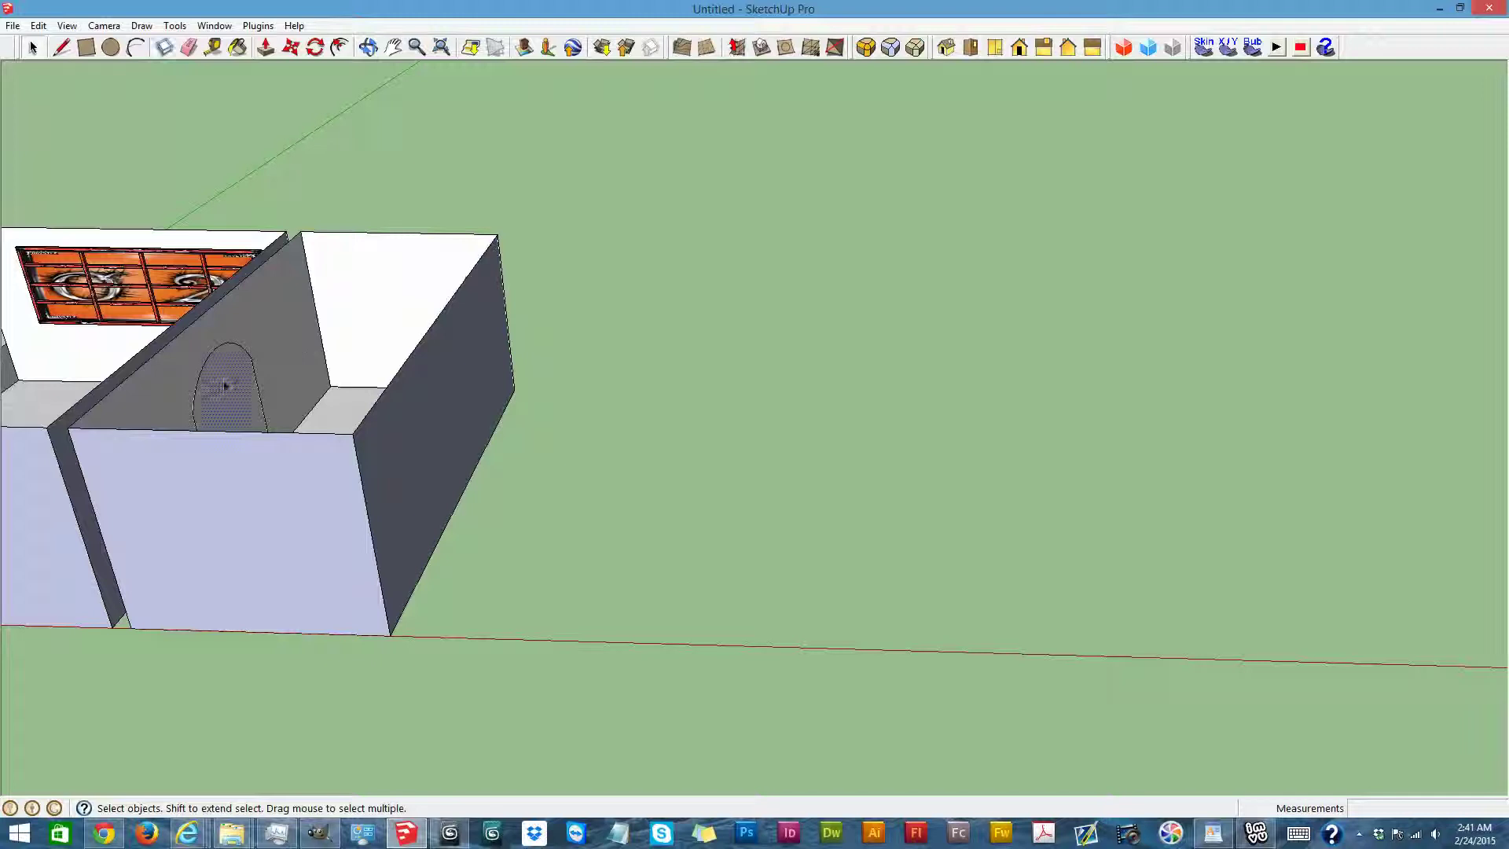
{"action": "key", "text": "Delete"}
Draw a rectangle about 14' 8" by 5' on the main room's floor, in front of the windowed wall
{"action": "left_click", "coordinate": [369, 47]}
{"action": "left_click_drag", "start_coordinate": [297, 387], "coordinate": [996, 354]}
{"action": "scroll", "coordinate": [885, 586], "scroll_direction": "down", "scroll_amount": 5}
{"action": "left_click_drag", "start_coordinate": [883, 584], "coordinate": [789, 704]}
{"action": "scroll", "coordinate": [826, 576], "scroll_direction": "up", "scroll_amount": 5}
{"action": "left_click_drag", "start_coordinate": [898, 646], "coordinate": [466, 687]}
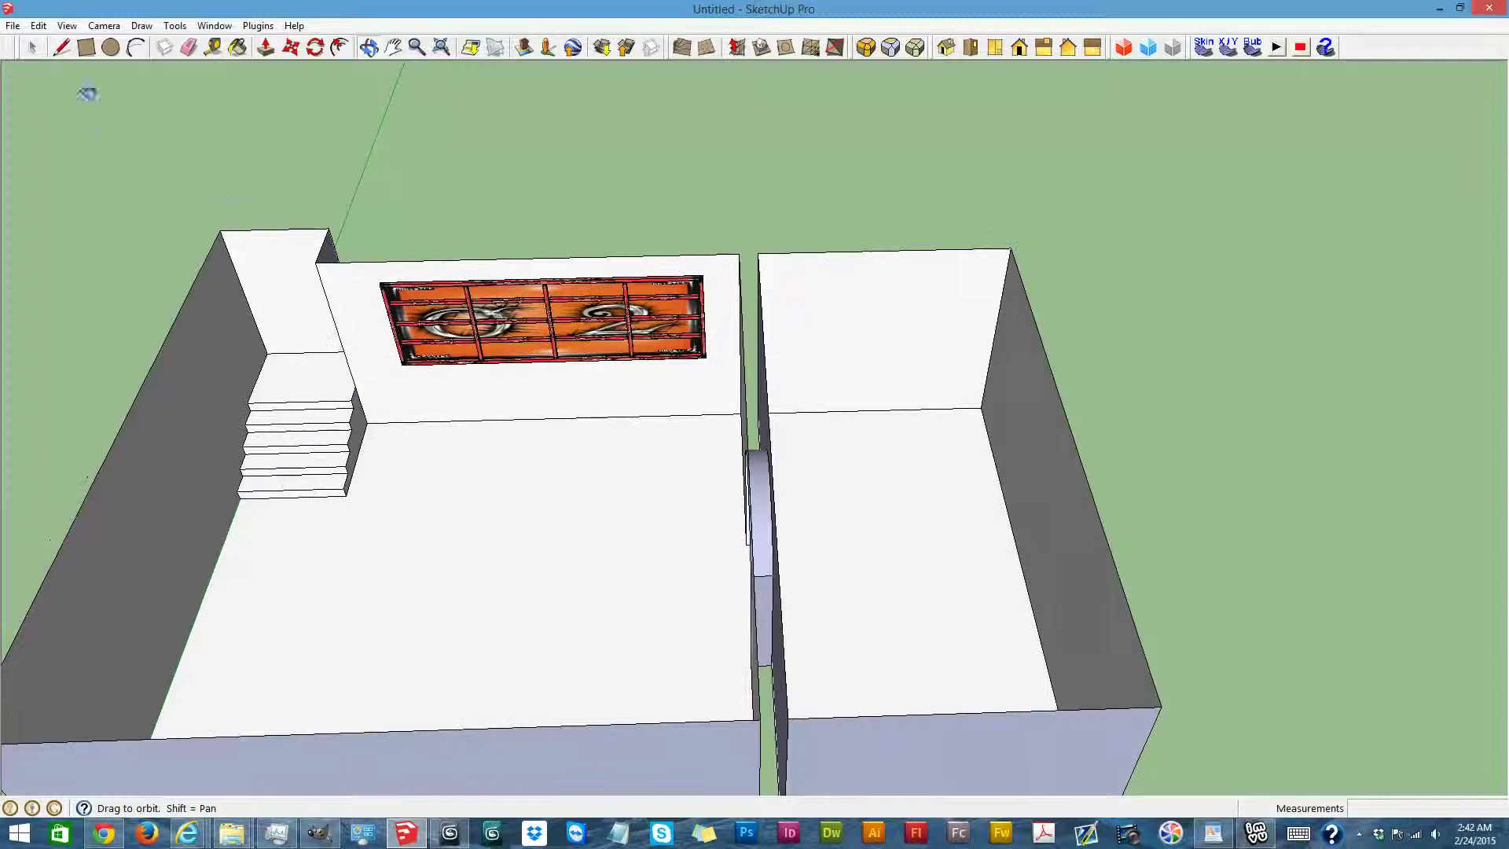
{"action": "left_click", "coordinate": [86, 48]}
{"action": "scroll", "coordinate": [189, 625], "scroll_direction": "up", "scroll_amount": 5}
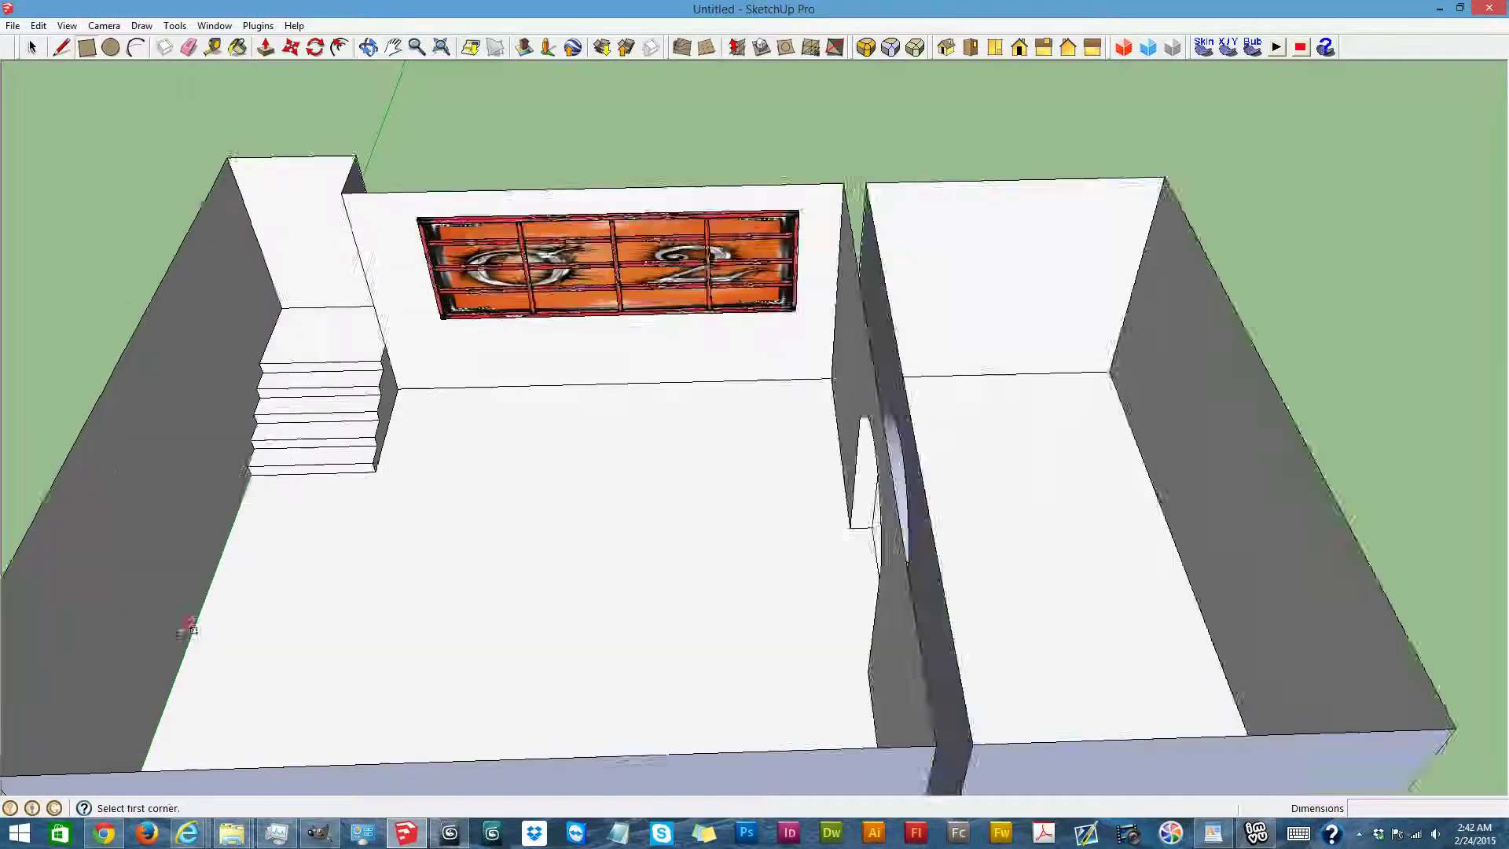
{"action": "scroll", "coordinate": [181, 629], "scroll_direction": "up", "scroll_amount": 1}
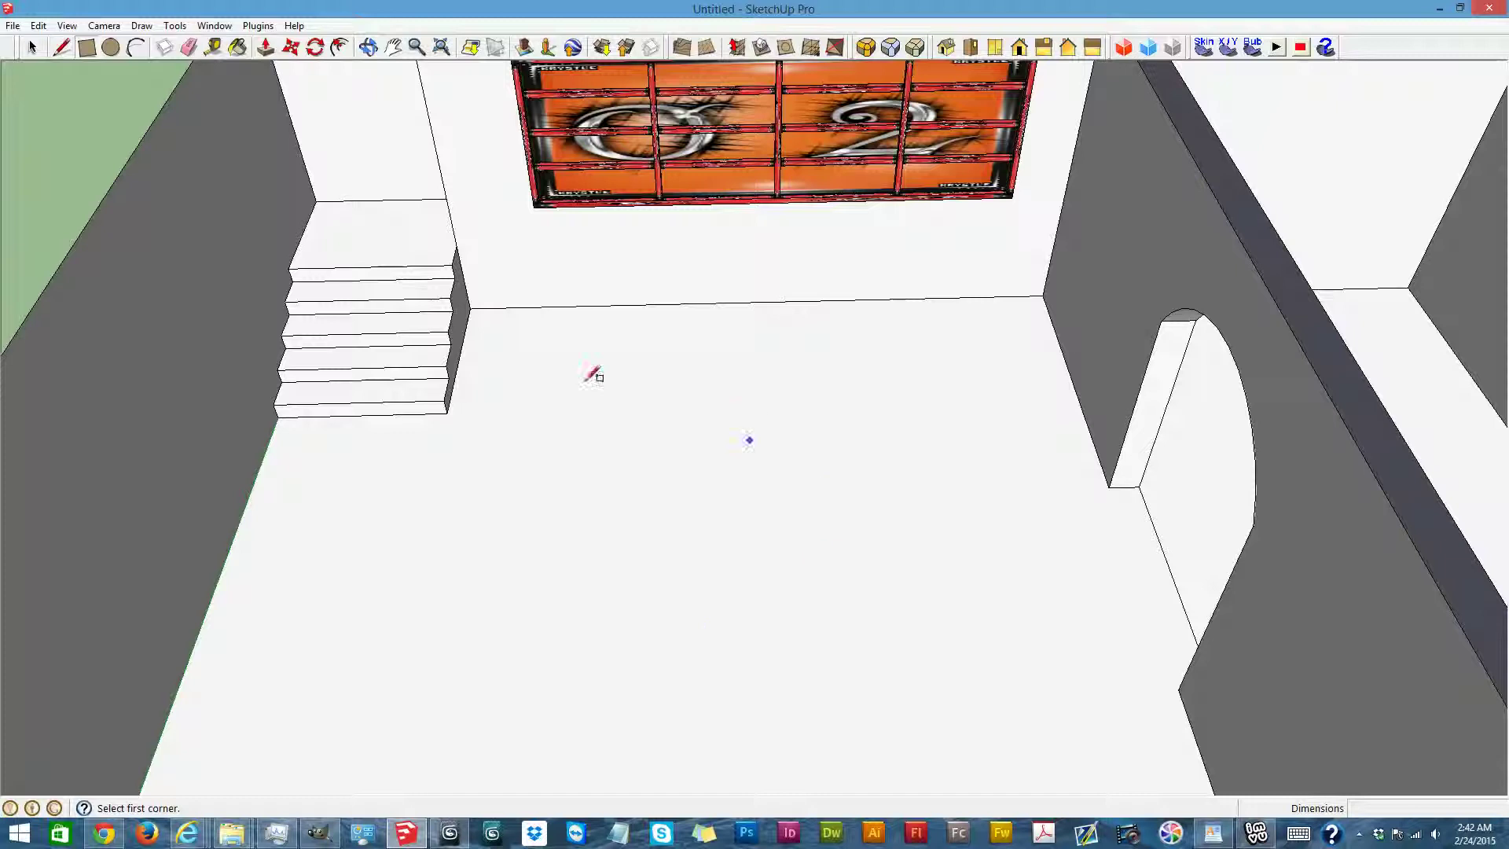
{"action": "left_click", "coordinate": [547, 356]}
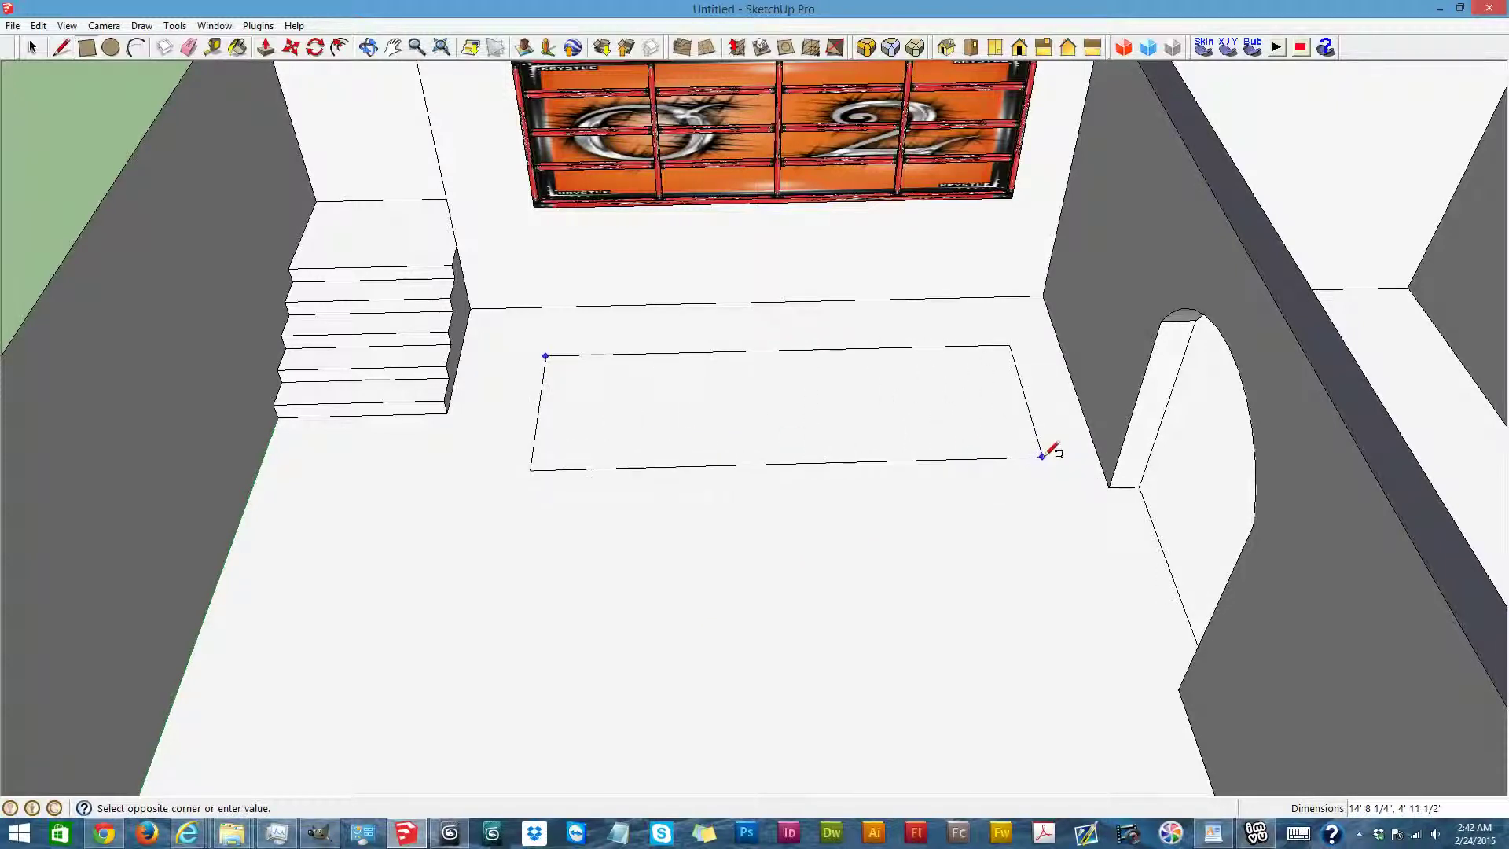
{"action": "scroll", "coordinate": [1038, 489], "scroll_direction": "down", "scroll_amount": 8}
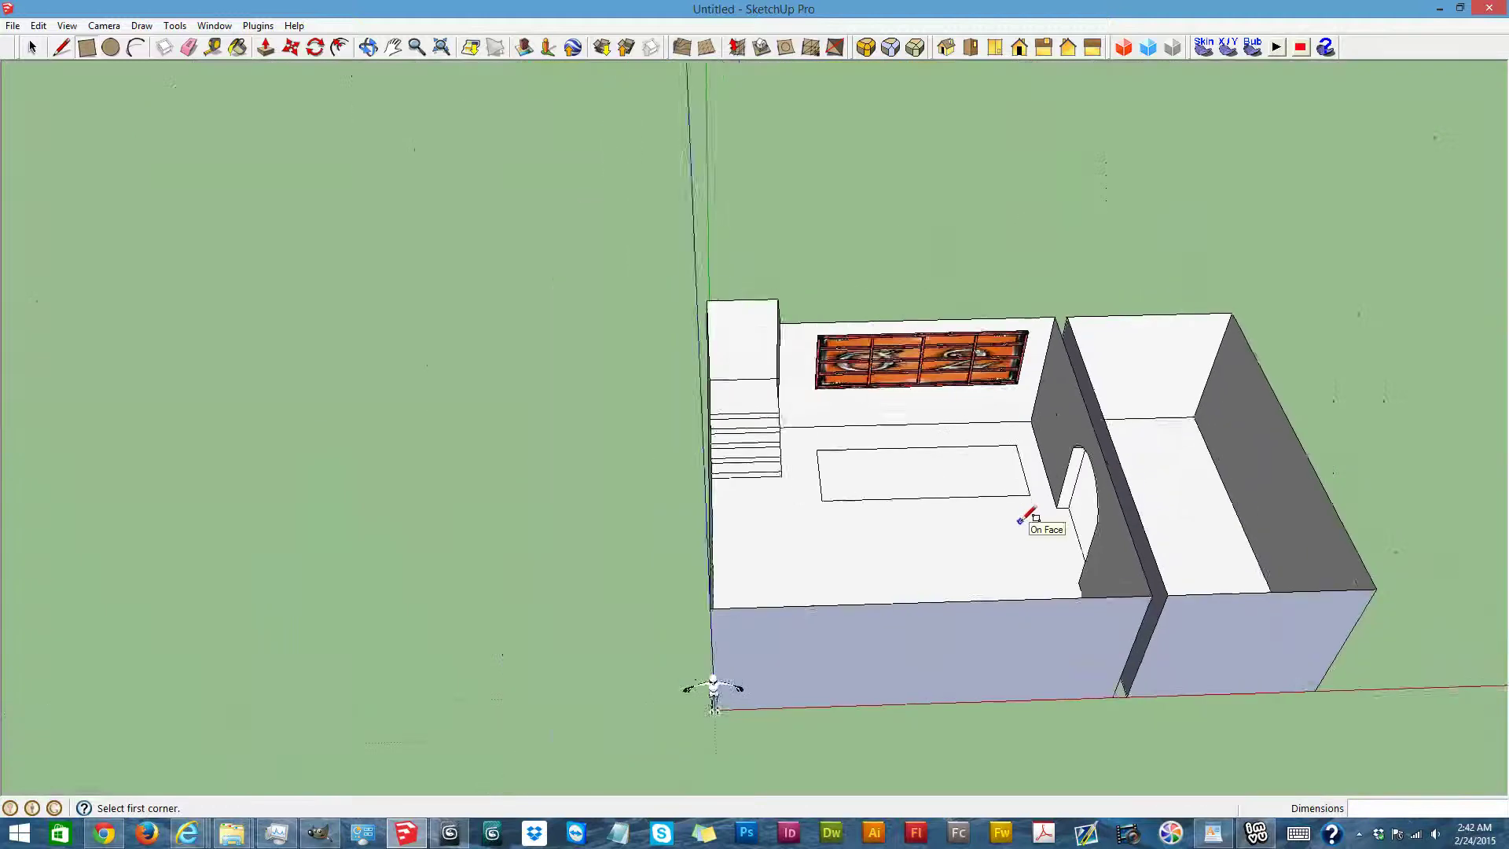
Shift the rectangle on the main room's floor slightly towards the stairs and clear the selection
{"action": "scroll", "coordinate": [1289, 446], "scroll_direction": "up", "scroll_amount": 8}
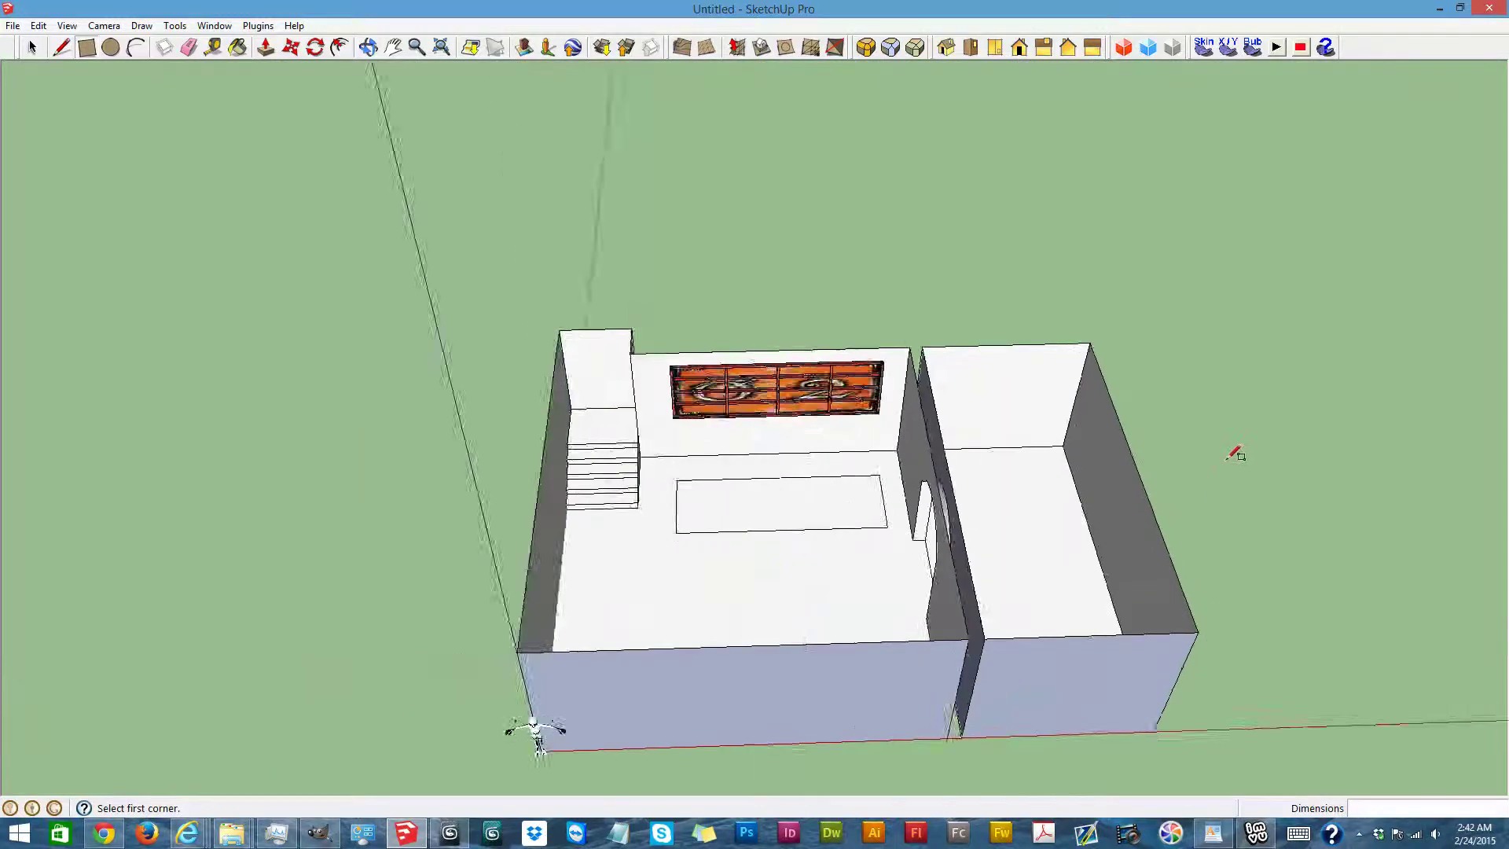
{"action": "left_click", "coordinate": [33, 47]}
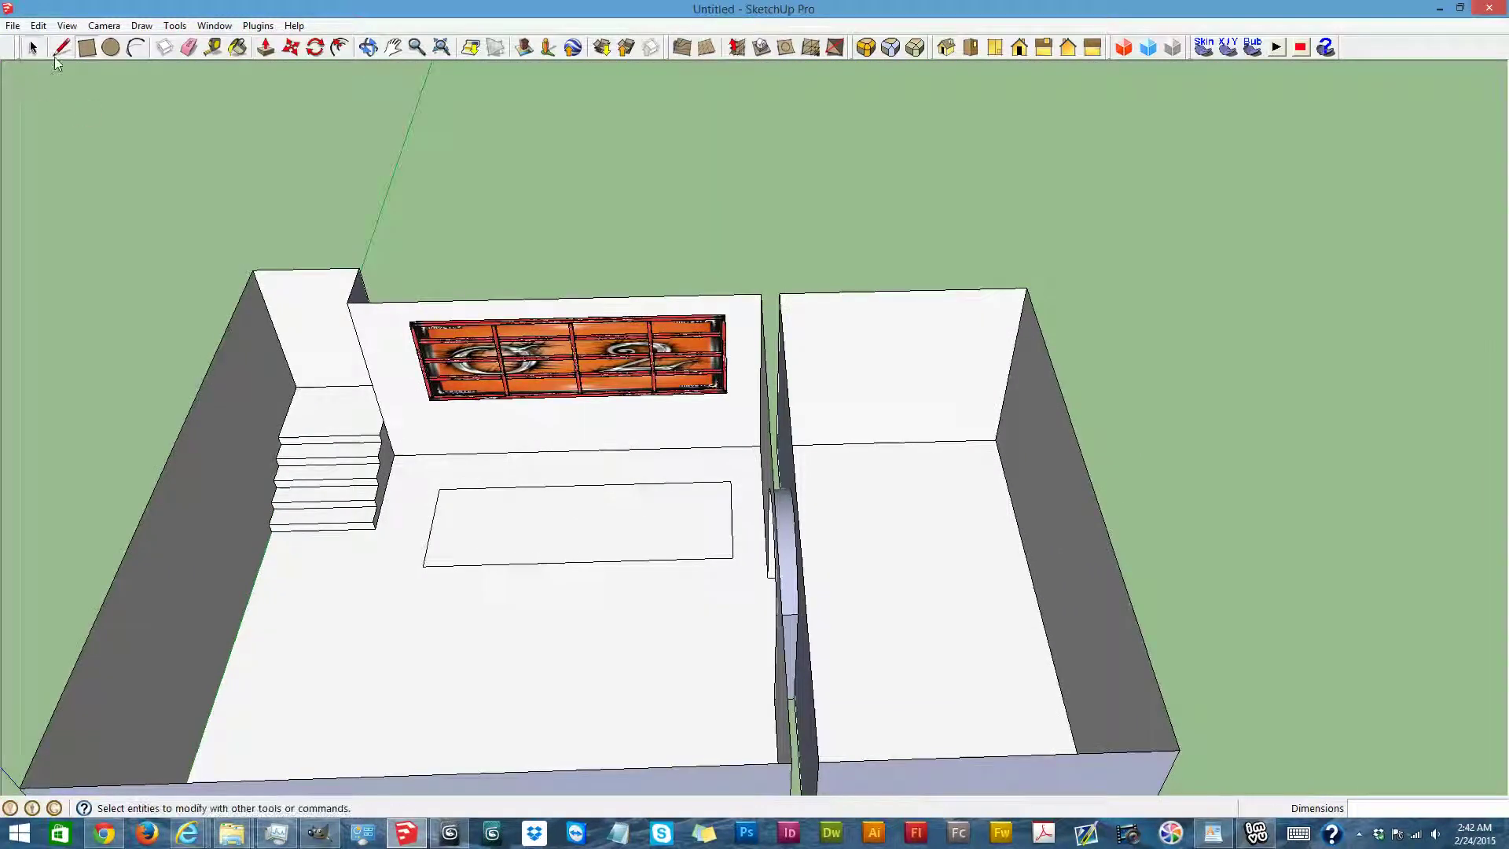
{"action": "left_click", "coordinate": [435, 502]}
{"action": "scroll", "coordinate": [350, 481], "scroll_direction": "up", "scroll_amount": 2}
{"action": "scroll", "coordinate": [440, 501], "scroll_direction": "up", "scroll_amount": 1}
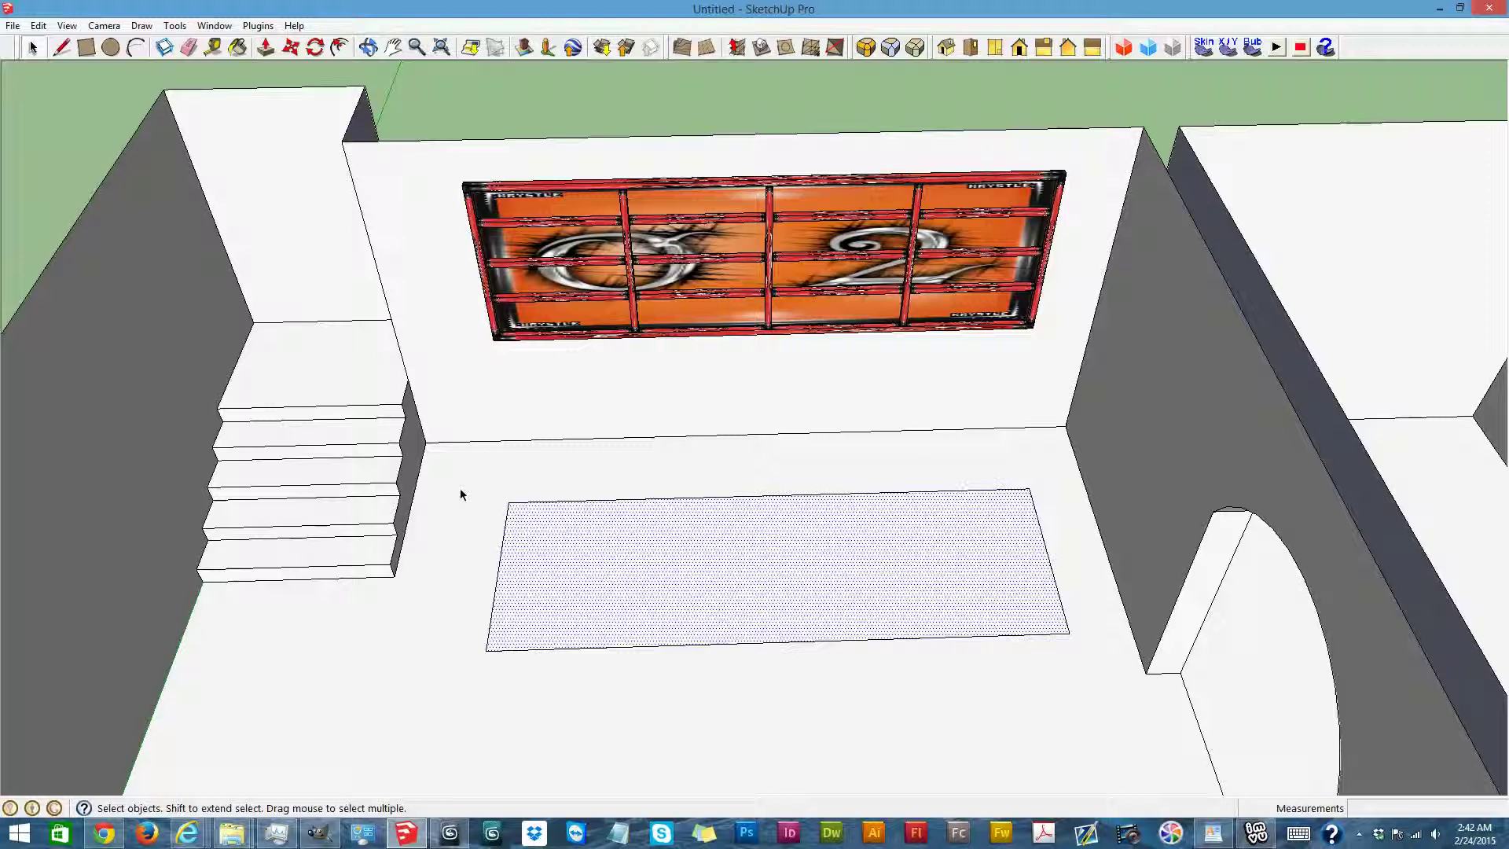
{"action": "key", "text": "m"}
{"action": "left_click", "coordinate": [741, 557]}
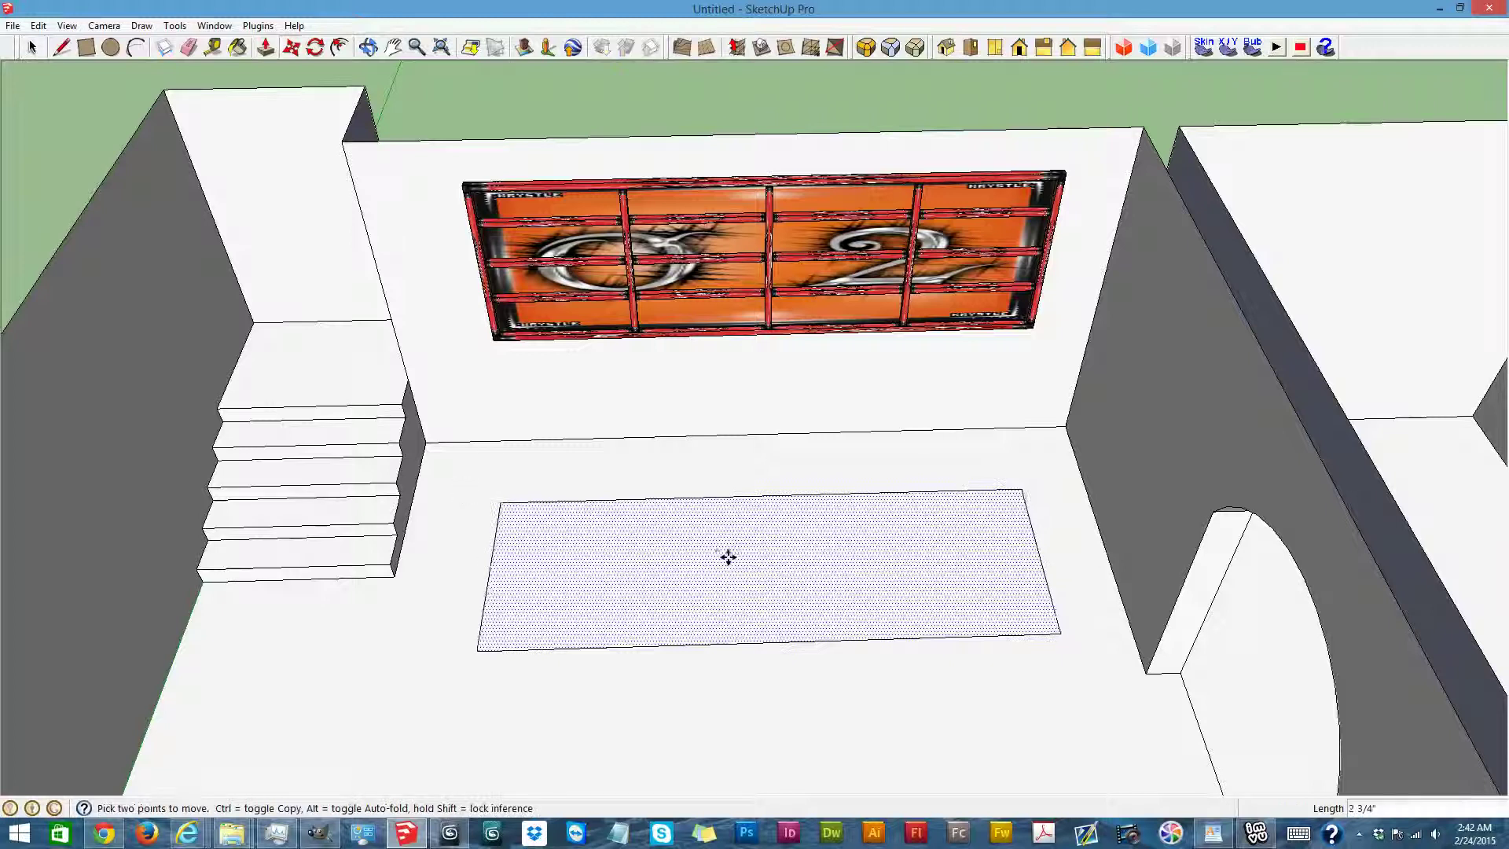
{"action": "scroll", "coordinate": [713, 560], "scroll_direction": "down", "scroll_amount": 8}
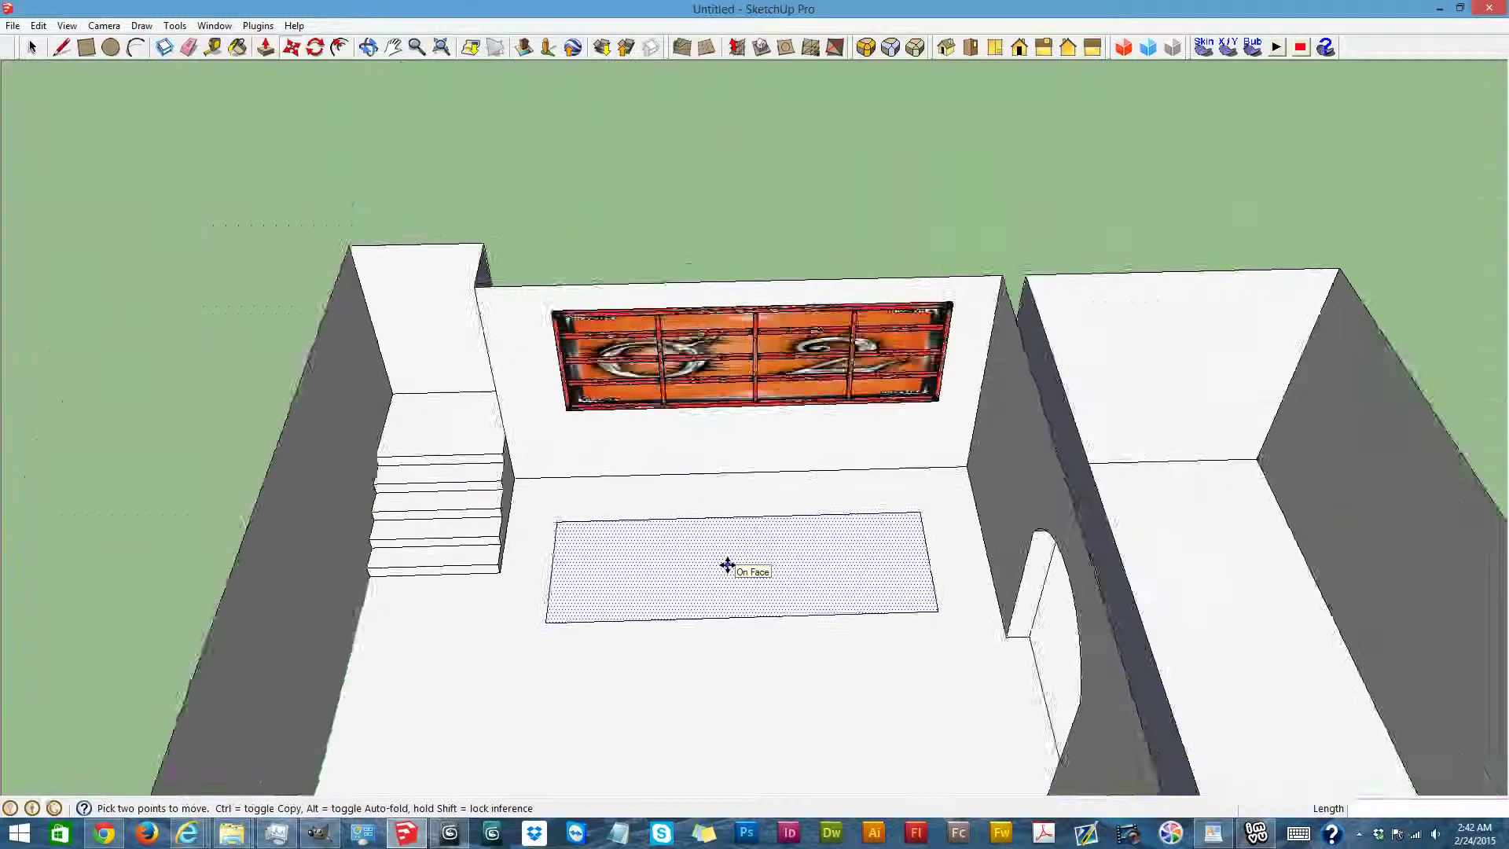
{"action": "left_click", "coordinate": [30, 49]}
{"action": "left_click", "coordinate": [448, 445]}
Switch to File Explorer and open the Grab and go Meshes folder inside Meshes
{"action": "left_click", "coordinate": [369, 47]}
{"action": "left_click_drag", "start_coordinate": [411, 367], "coordinate": [1357, 354]}
{"action": "left_click_drag", "start_coordinate": [1101, 556], "coordinate": [927, 206]}
{"action": "scroll", "coordinate": [940, 267], "scroll_direction": "up", "scroll_amount": 6}
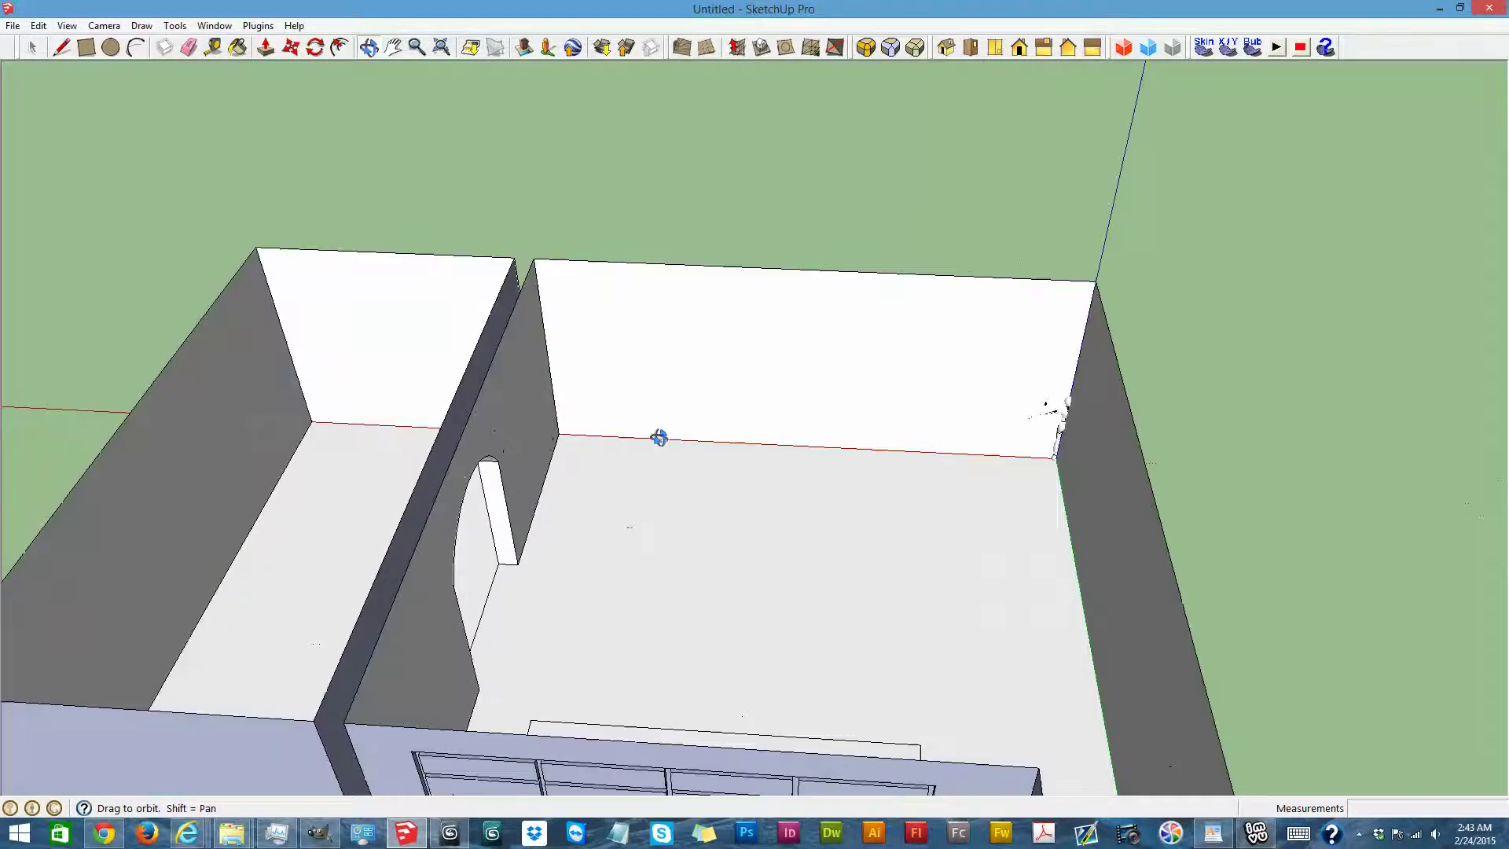
{"action": "scroll", "coordinate": [912, 157], "scroll_direction": "up", "scroll_amount": 5}
{"action": "mouse_move", "coordinate": [798, 479]}
{"action": "left_mouse_down"}
{"action": "mouse_move", "coordinate": [872, 407]}
{"action": "mouse_move", "coordinate": [842, 451]}
{"action": "mouse_move", "coordinate": [559, 529]}
{"action": "mouse_move", "coordinate": [441, 529]}
{"action": "mouse_move", "coordinate": [269, 673]}
{"action": "mouse_move", "coordinate": [329, 511]}
{"action": "left_mouse_up"}
{"action": "scroll", "coordinate": [434, 538], "scroll_direction": "down", "scroll_amount": 5}
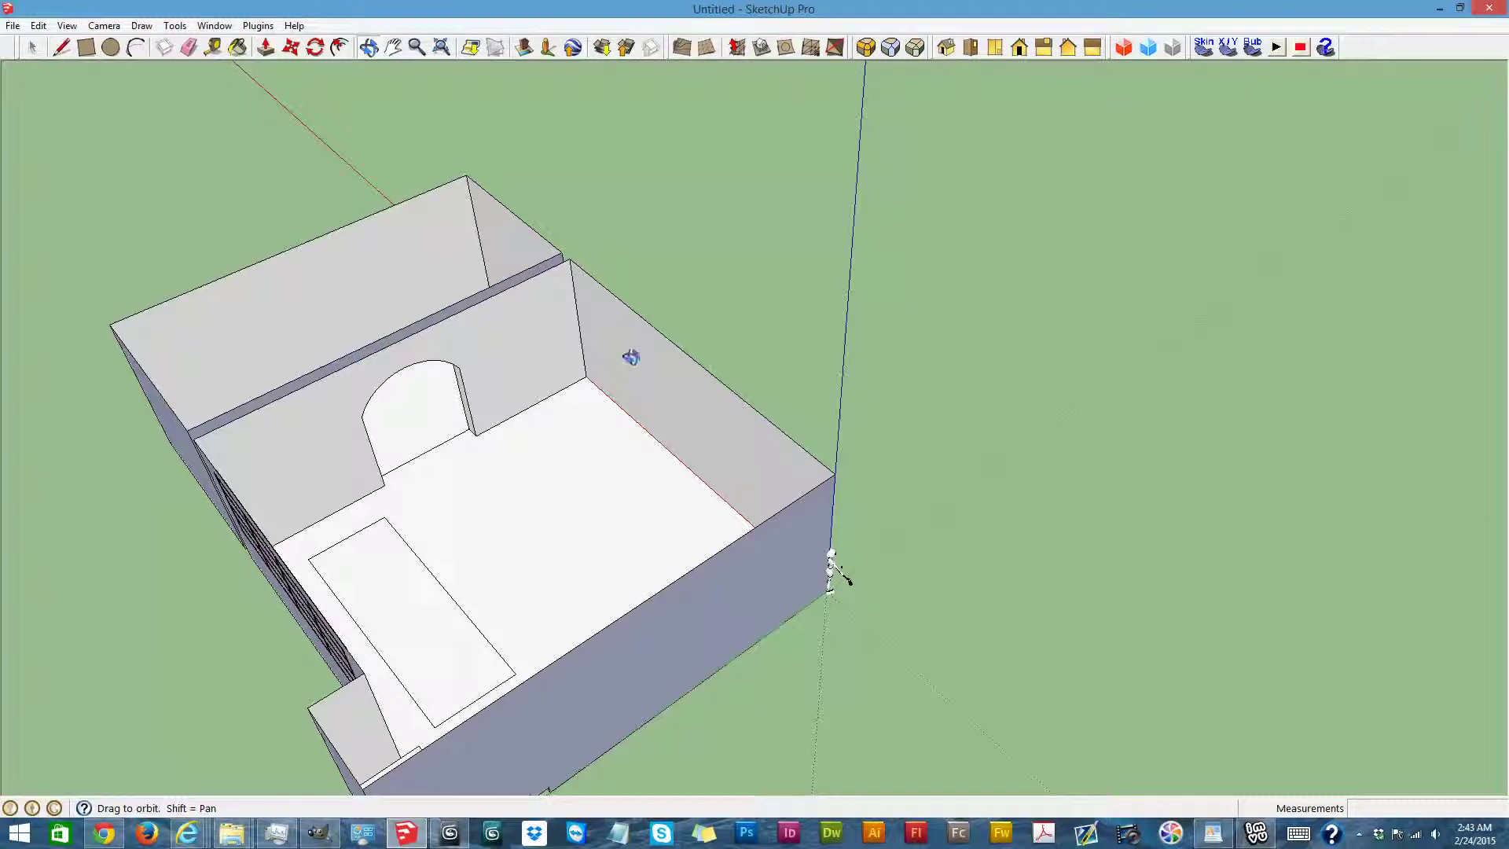
{"action": "mouse_move", "coordinate": [232, 835]}
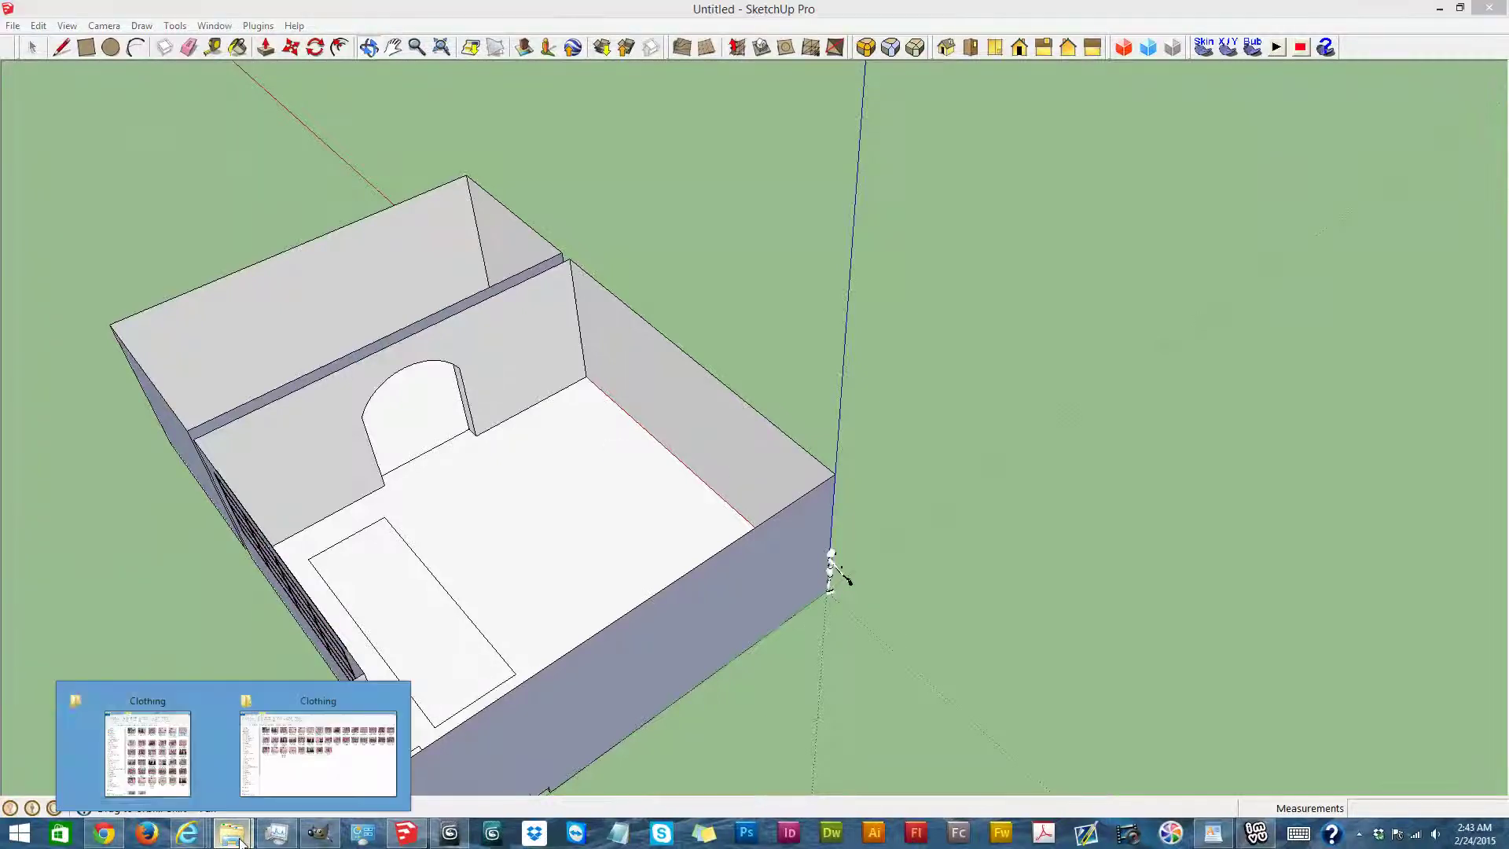
{"action": "mouse_move", "coordinate": [201, 793]}
{"action": "mouse_move", "coordinate": [297, 761]}
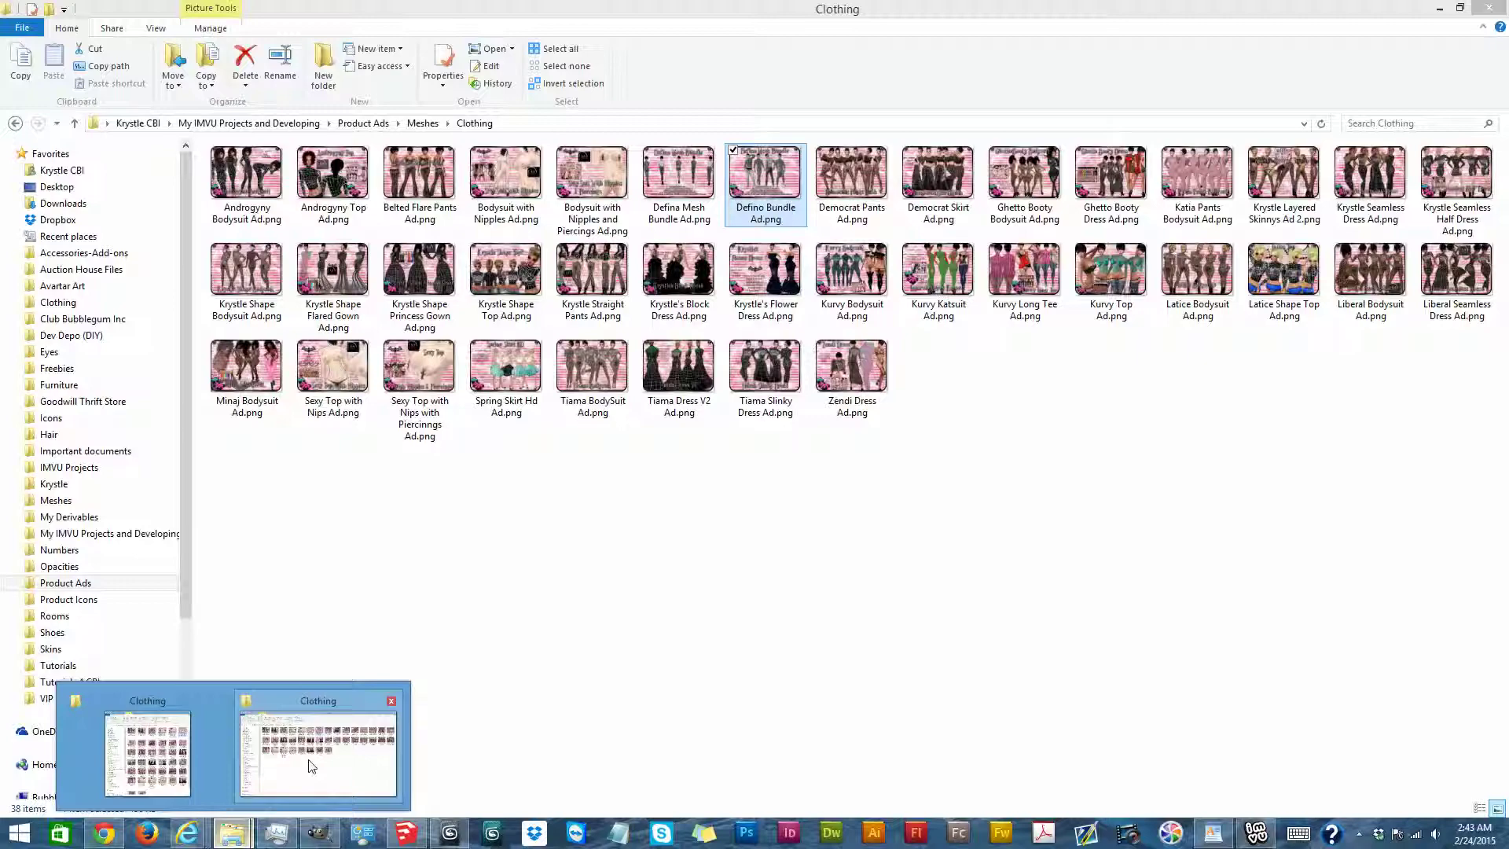
{"action": "left_click", "coordinate": [312, 766]}
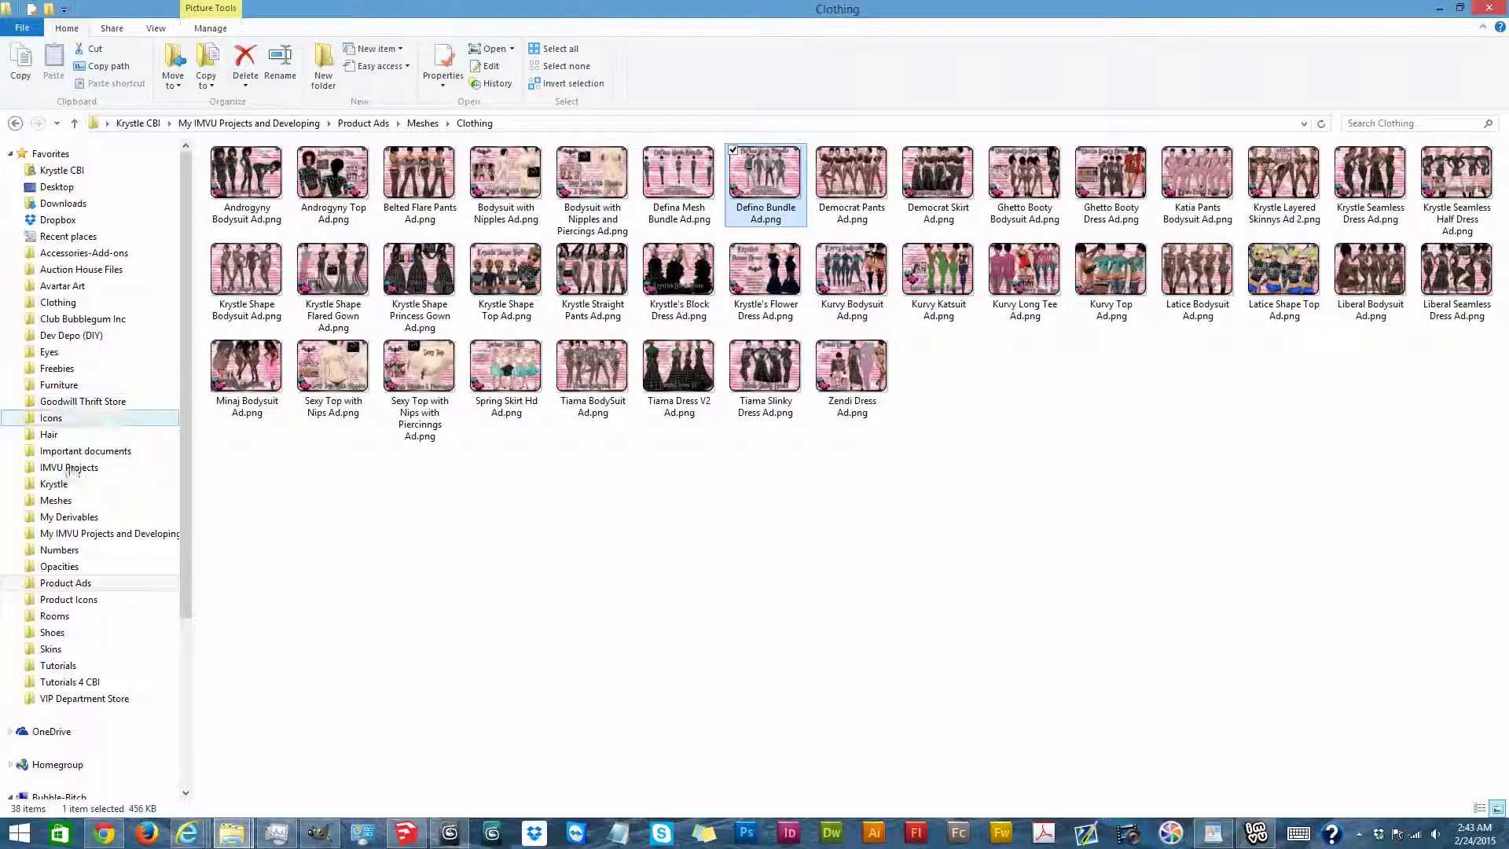
{"action": "left_click", "coordinate": [69, 503]}
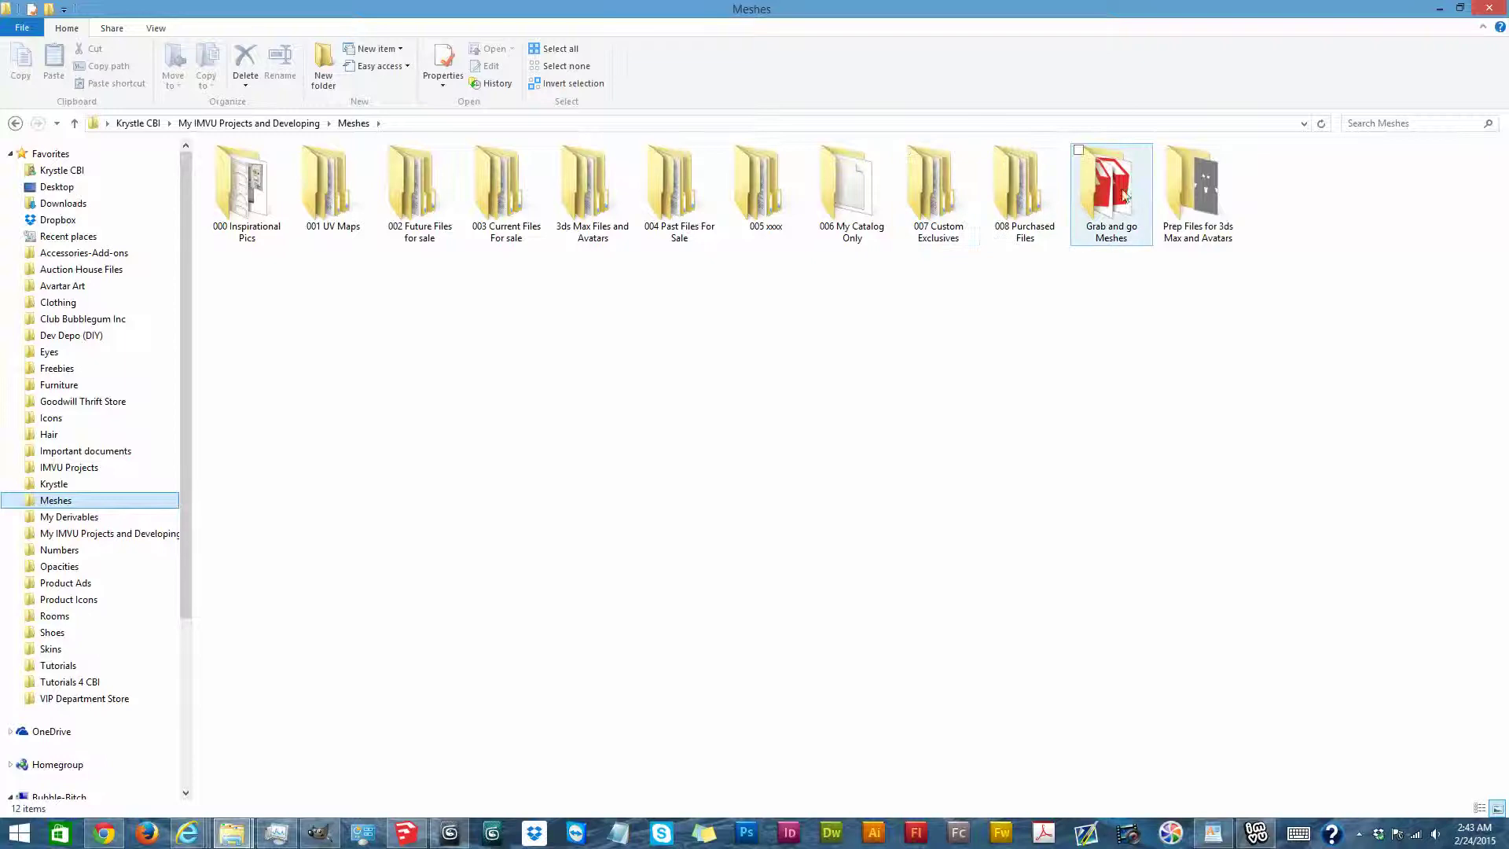
{"action": "double_click", "coordinate": [1113, 175]}
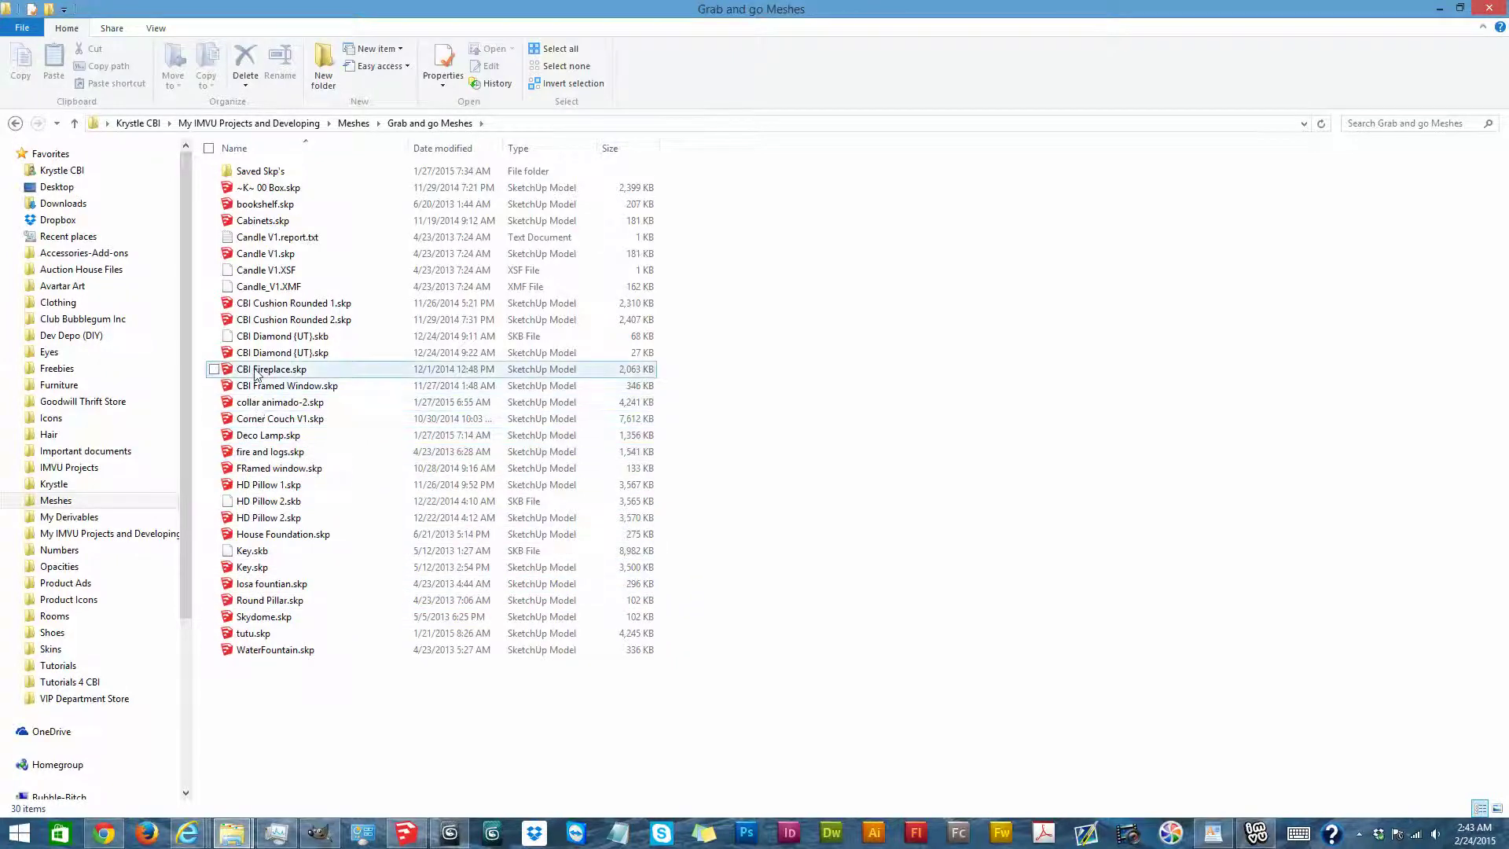
Bring CBI Fireplace.skp into the SketchUp model and place it outside the rooms
{"action": "mouse_move", "coordinate": [255, 371]}
{"action": "left_mouse_down"}
{"action": "mouse_move", "coordinate": [428, 674]}
{"action": "mouse_move", "coordinate": [410, 827]}
{"action": "mouse_move", "coordinate": [533, 548]}
{"action": "left_mouse_up"}
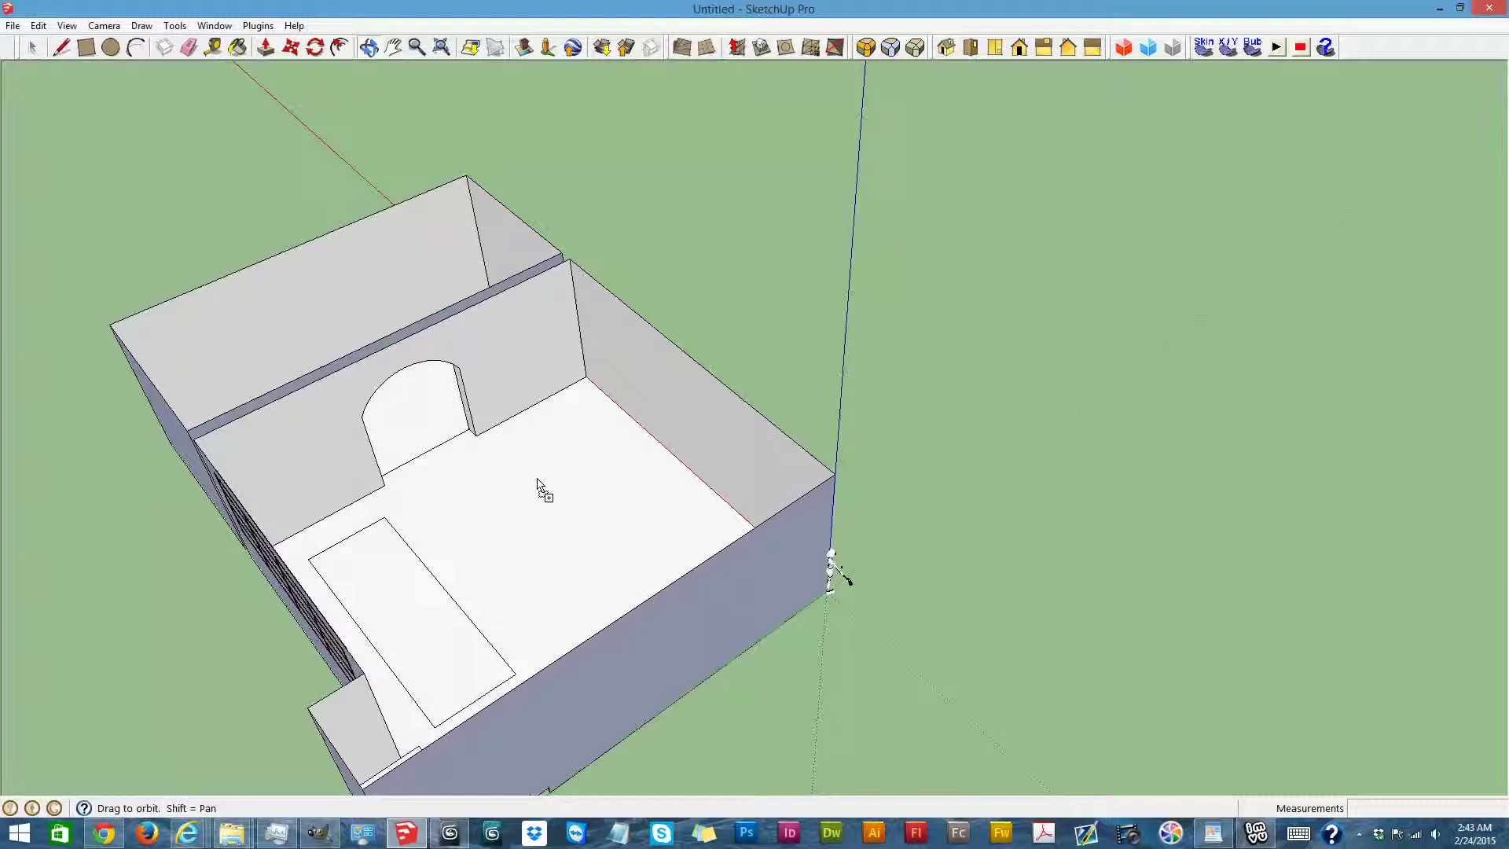
{"action": "mouse_move", "coordinate": [766, 336]}
{"action": "left_mouse_down"}
{"action": "mouse_move", "coordinate": [926, 377]}
{"action": "mouse_move", "coordinate": [921, 438]}
{"action": "left_mouse_up"}
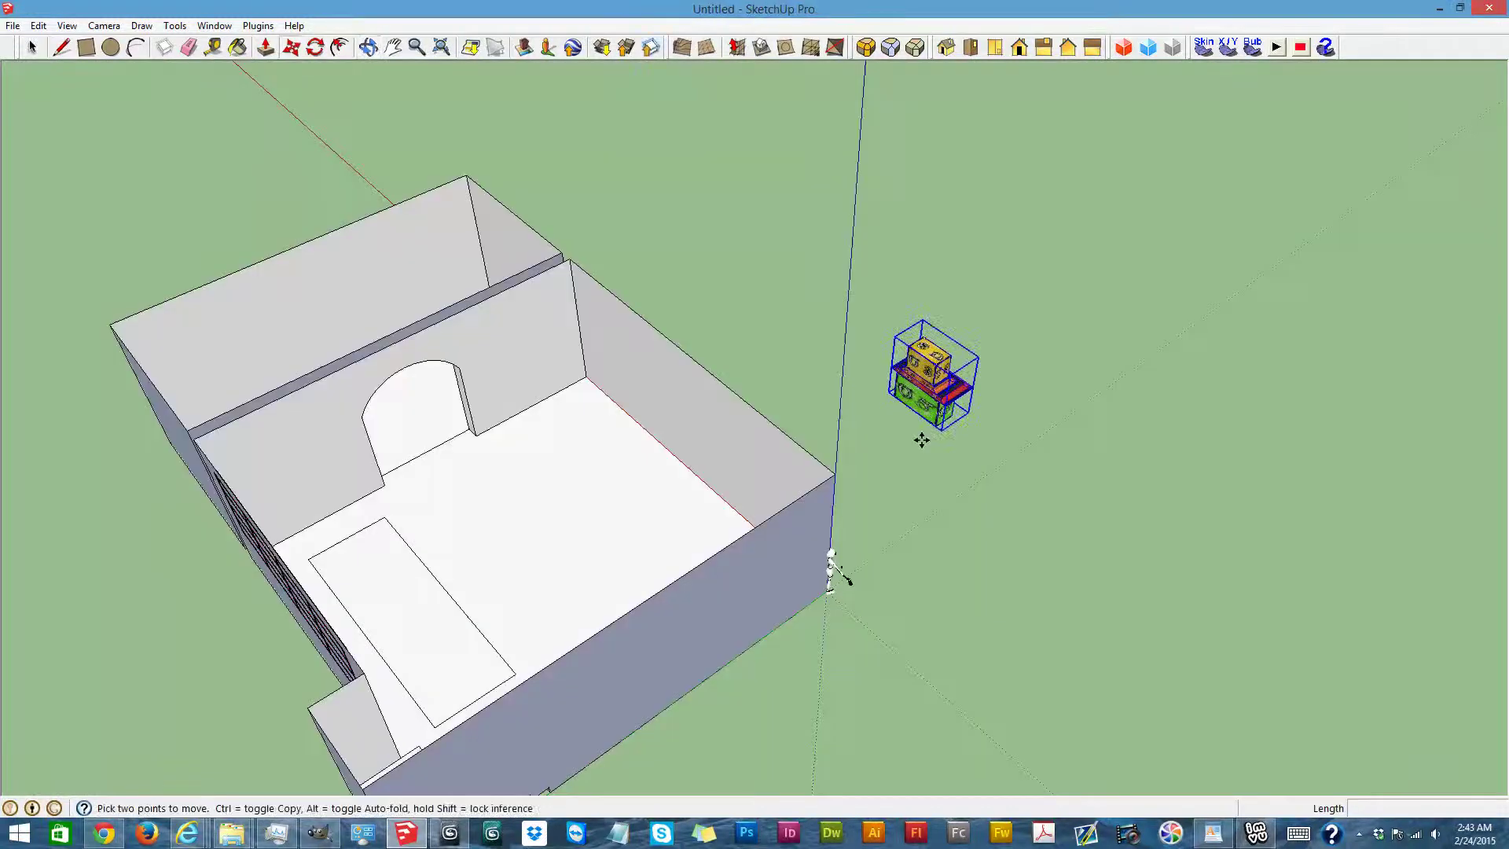
{"action": "scroll", "coordinate": [834, 400], "scroll_direction": "up", "scroll_amount": 2}
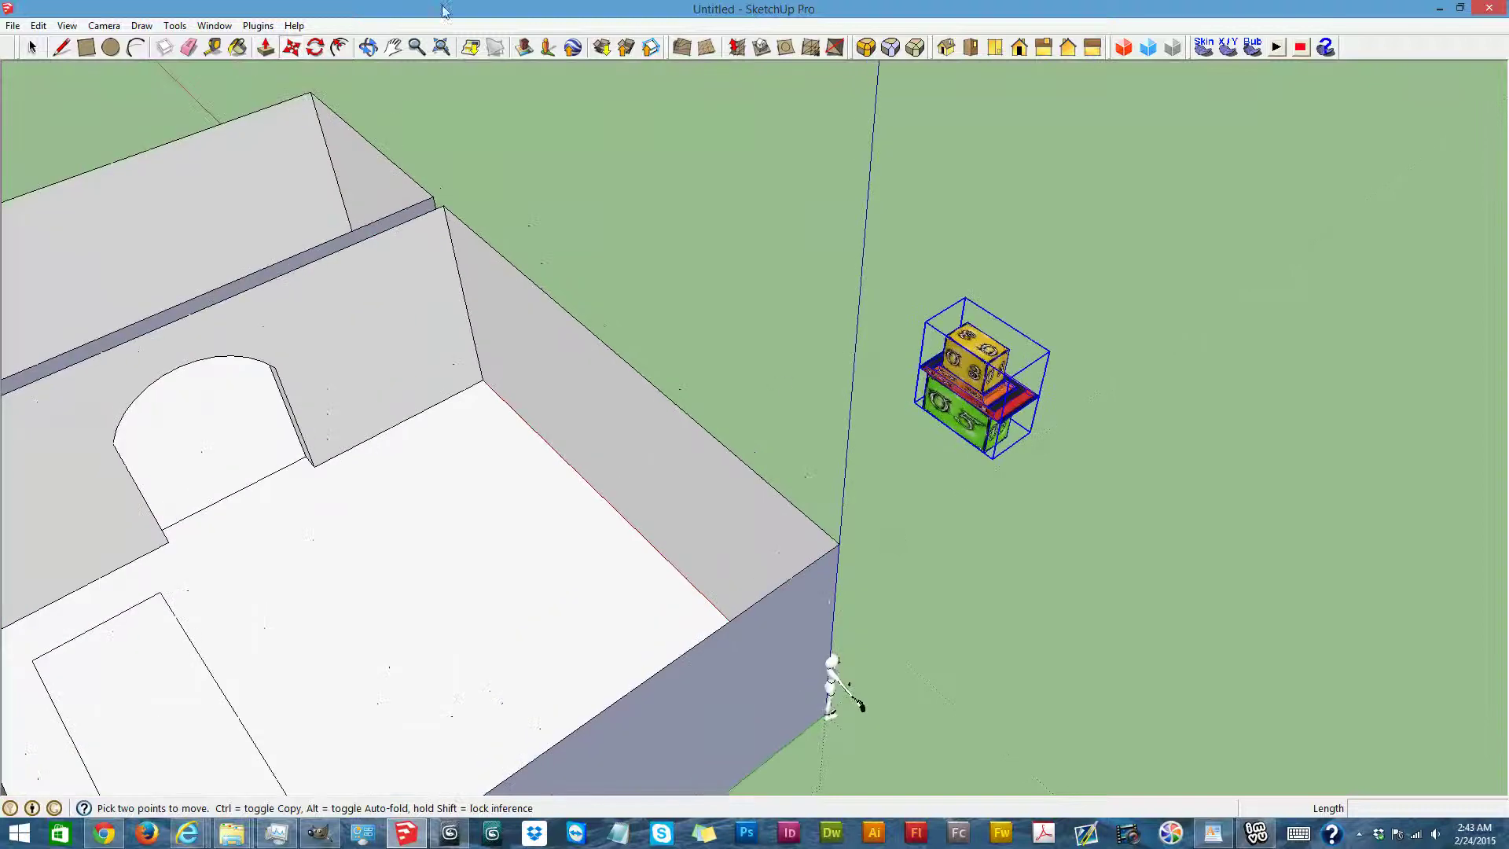
Move the fireplace about 6' 6" along the outside of the main room and explode the component
{"action": "left_click", "coordinate": [369, 47]}
{"action": "left_click_drag", "start_coordinate": [246, 438], "coordinate": [638, 424]}
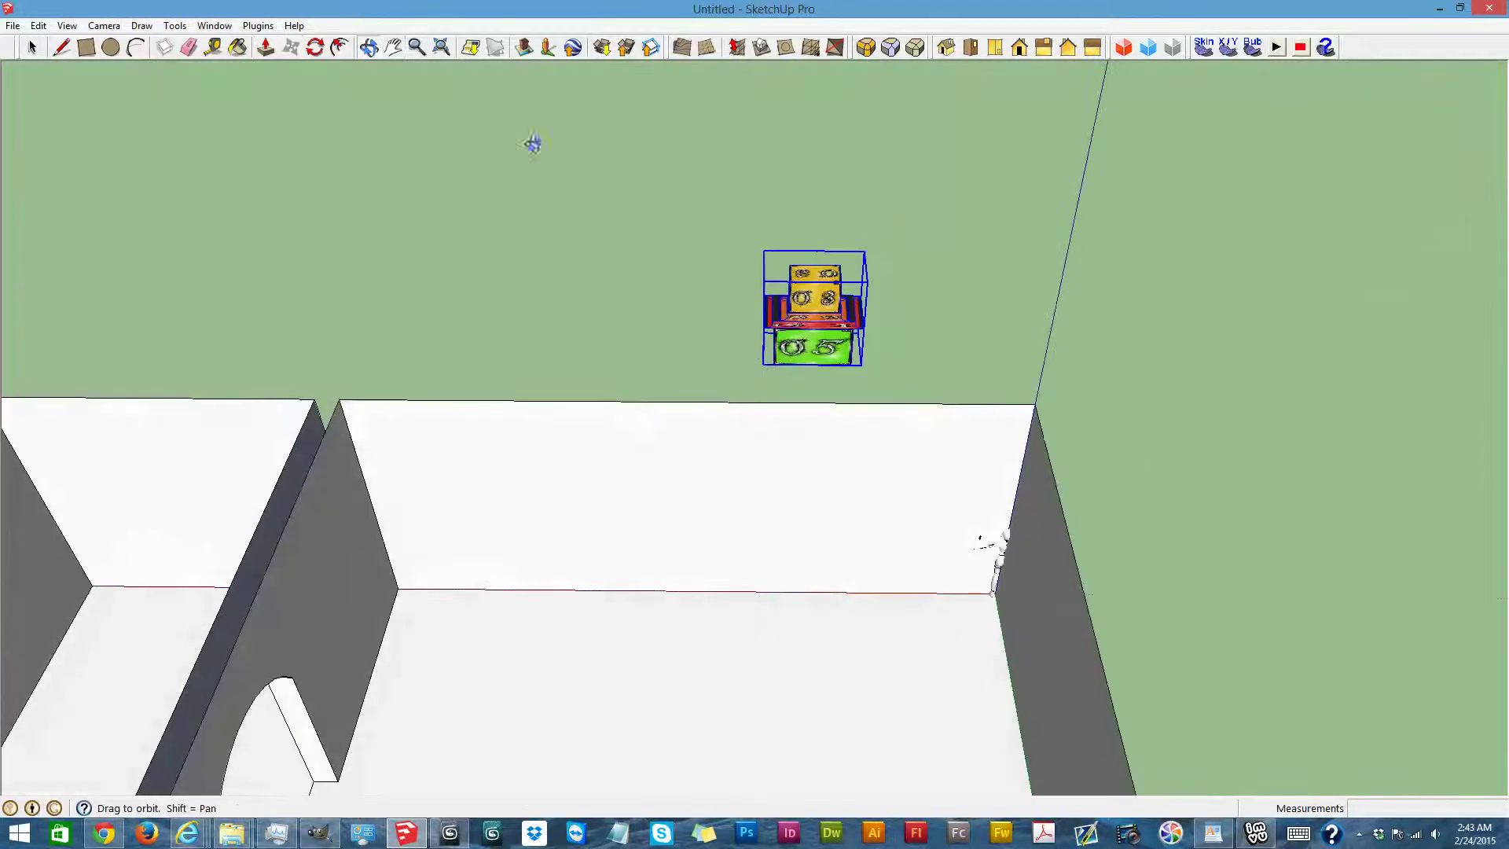
{"action": "left_click", "coordinate": [293, 48]}
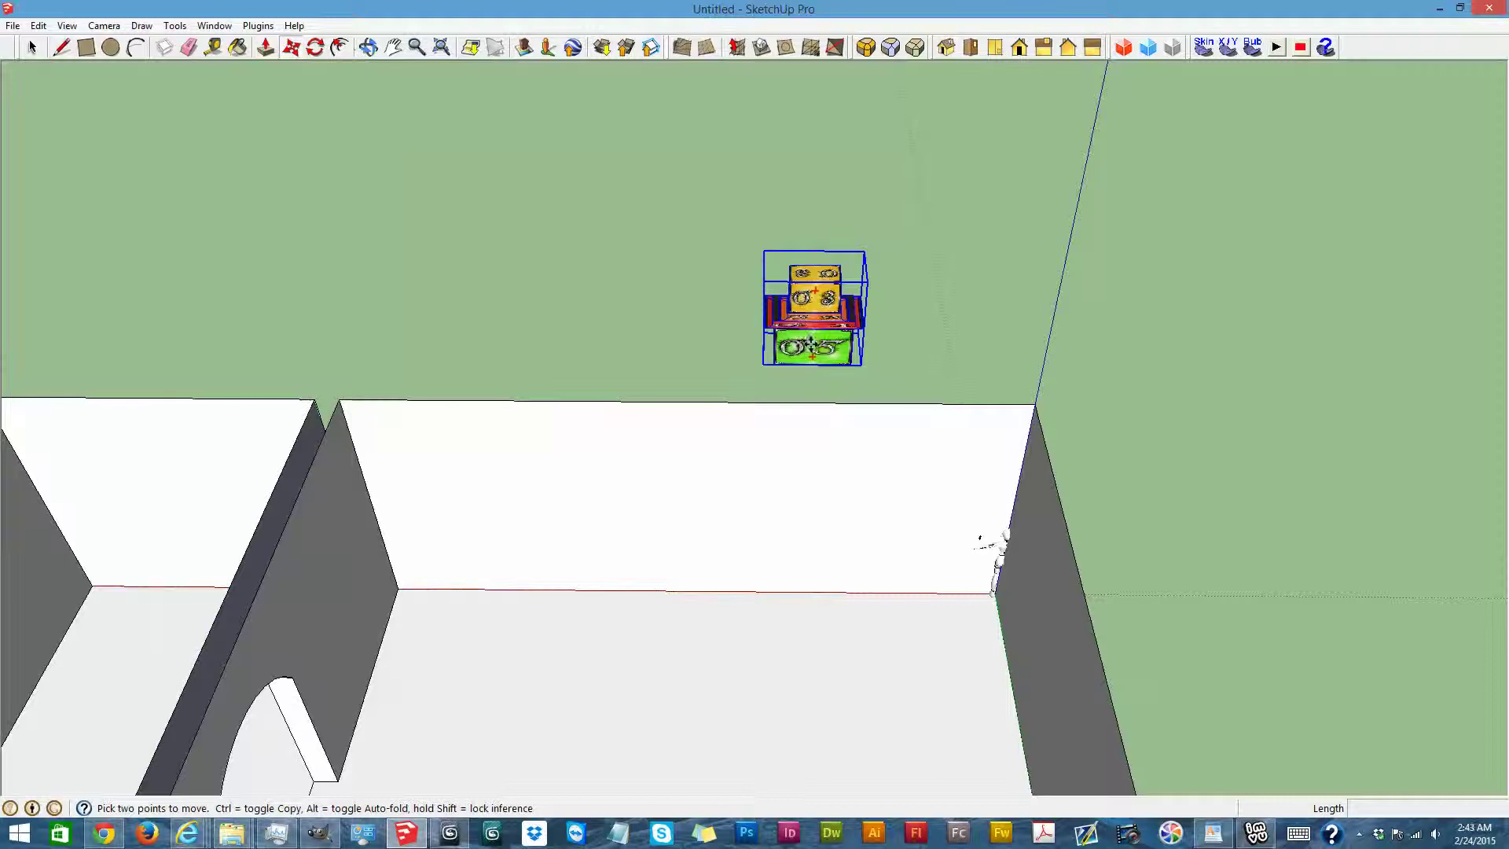
{"action": "left_click", "coordinate": [812, 351]}
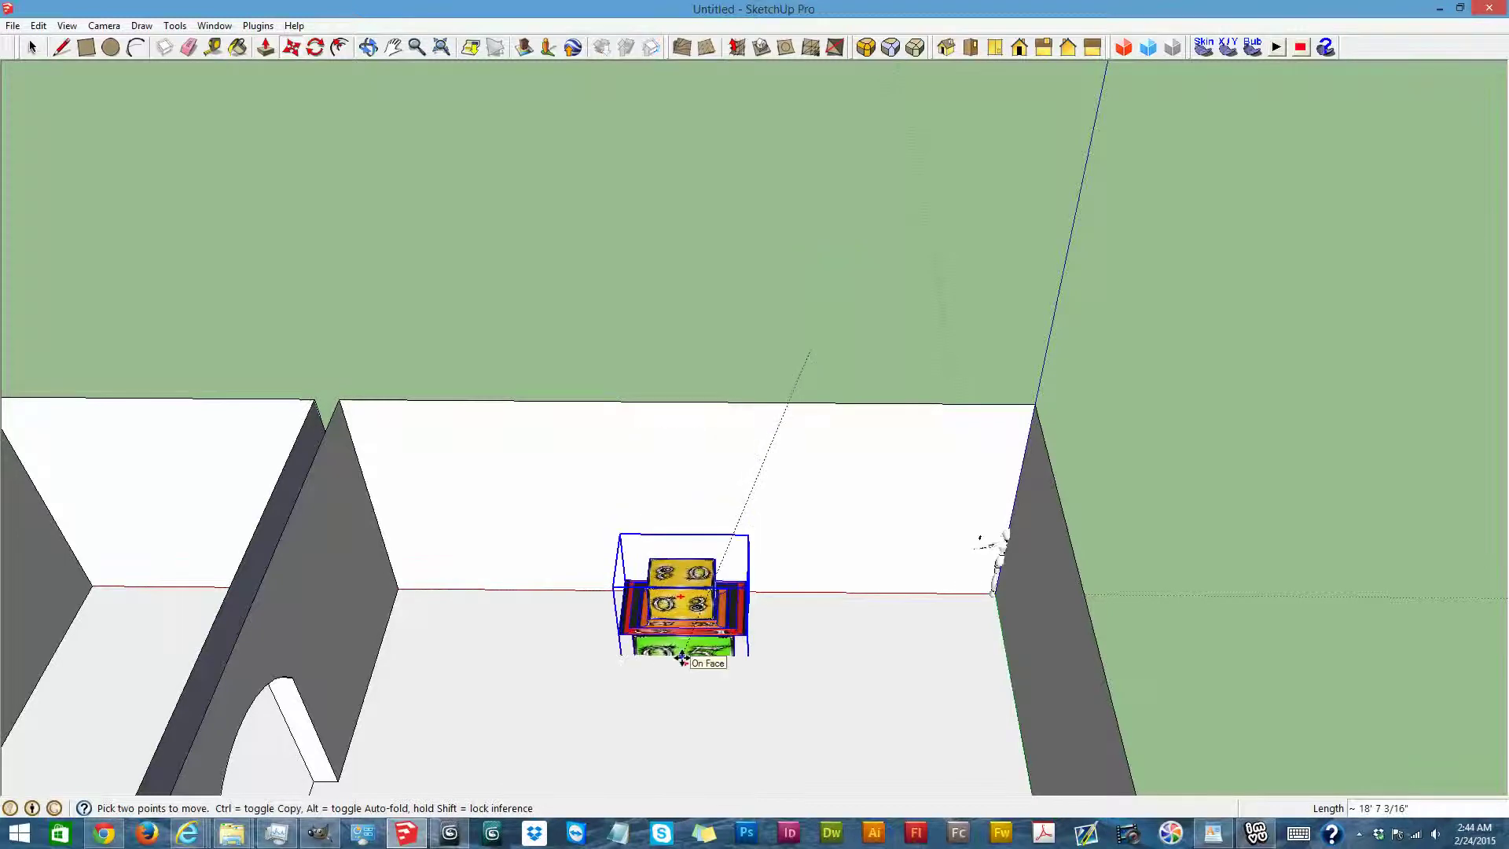
{"action": "right_click", "coordinate": [676, 335]}
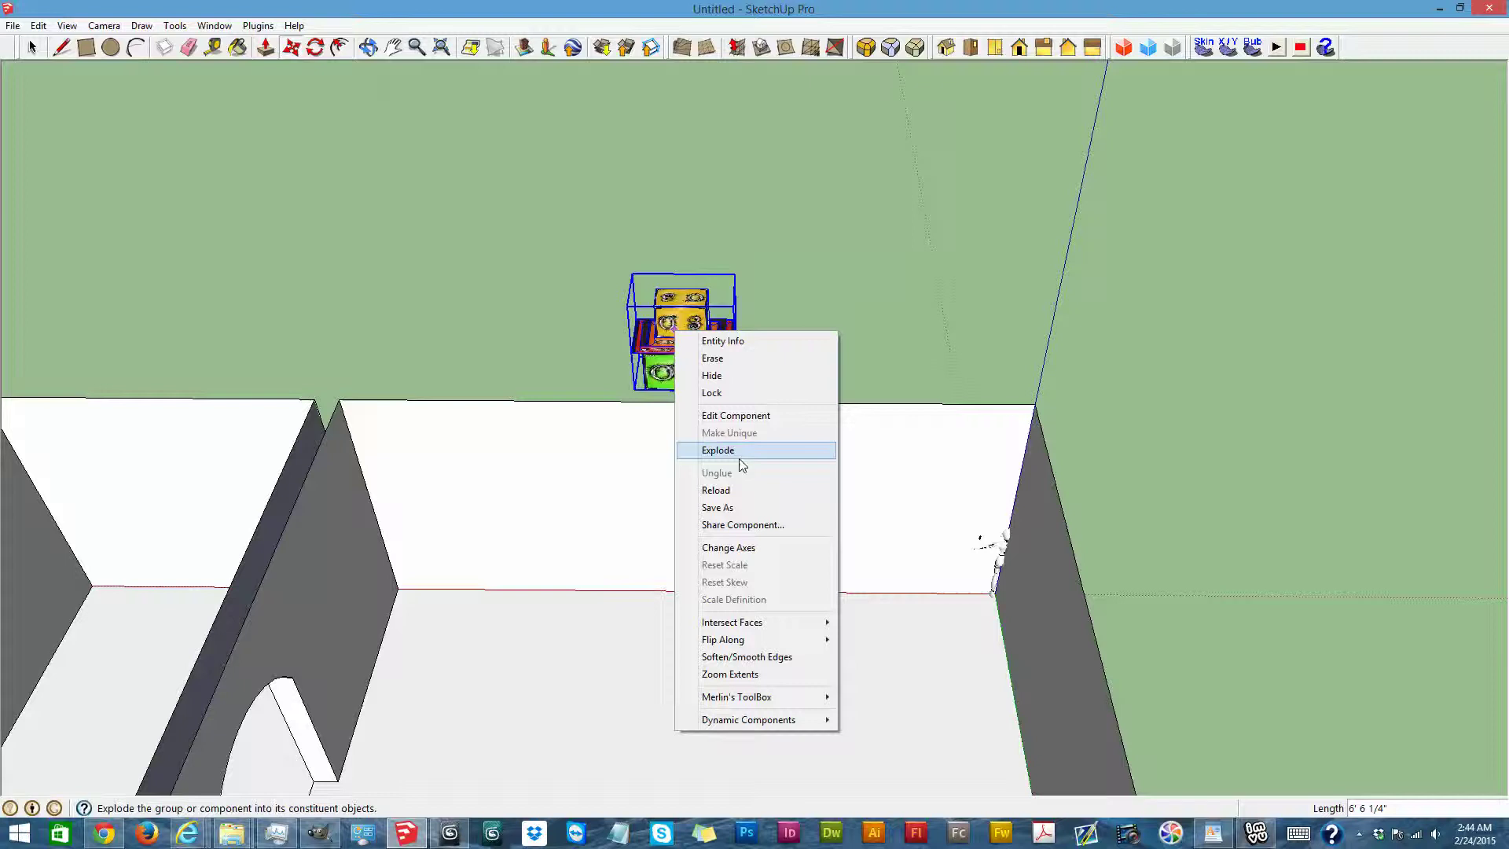
{"action": "left_click", "coordinate": [741, 450]}
Try to move the exploded fireplace by its bottom corner towards the room
{"action": "left_click", "coordinate": [369, 47]}
{"action": "left_click_drag", "start_coordinate": [728, 209], "coordinate": [298, 195]}
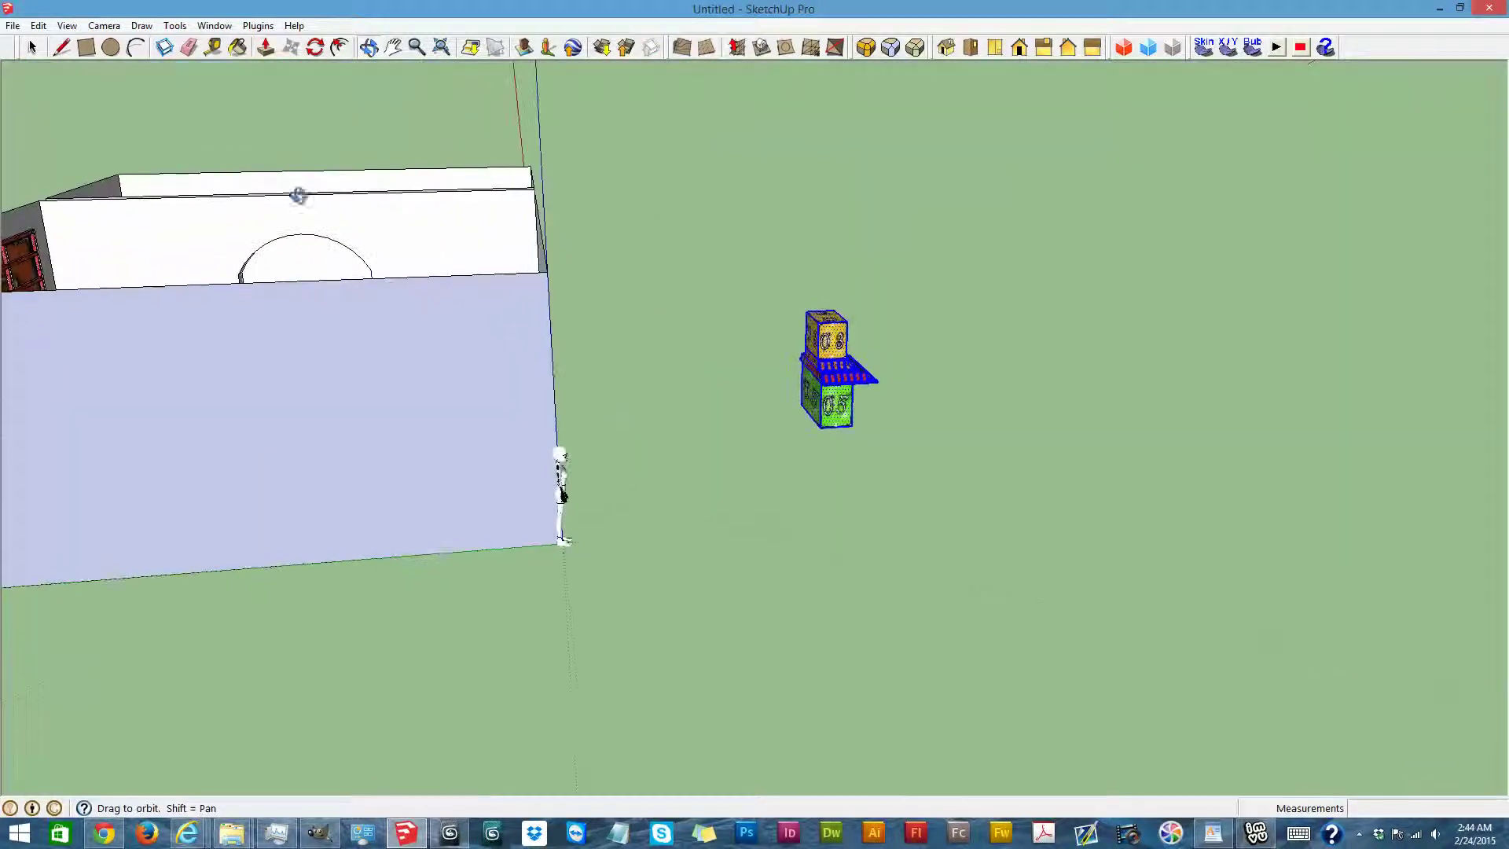
{"action": "left_click", "coordinate": [292, 49]}
{"action": "left_click", "coordinate": [822, 428]}
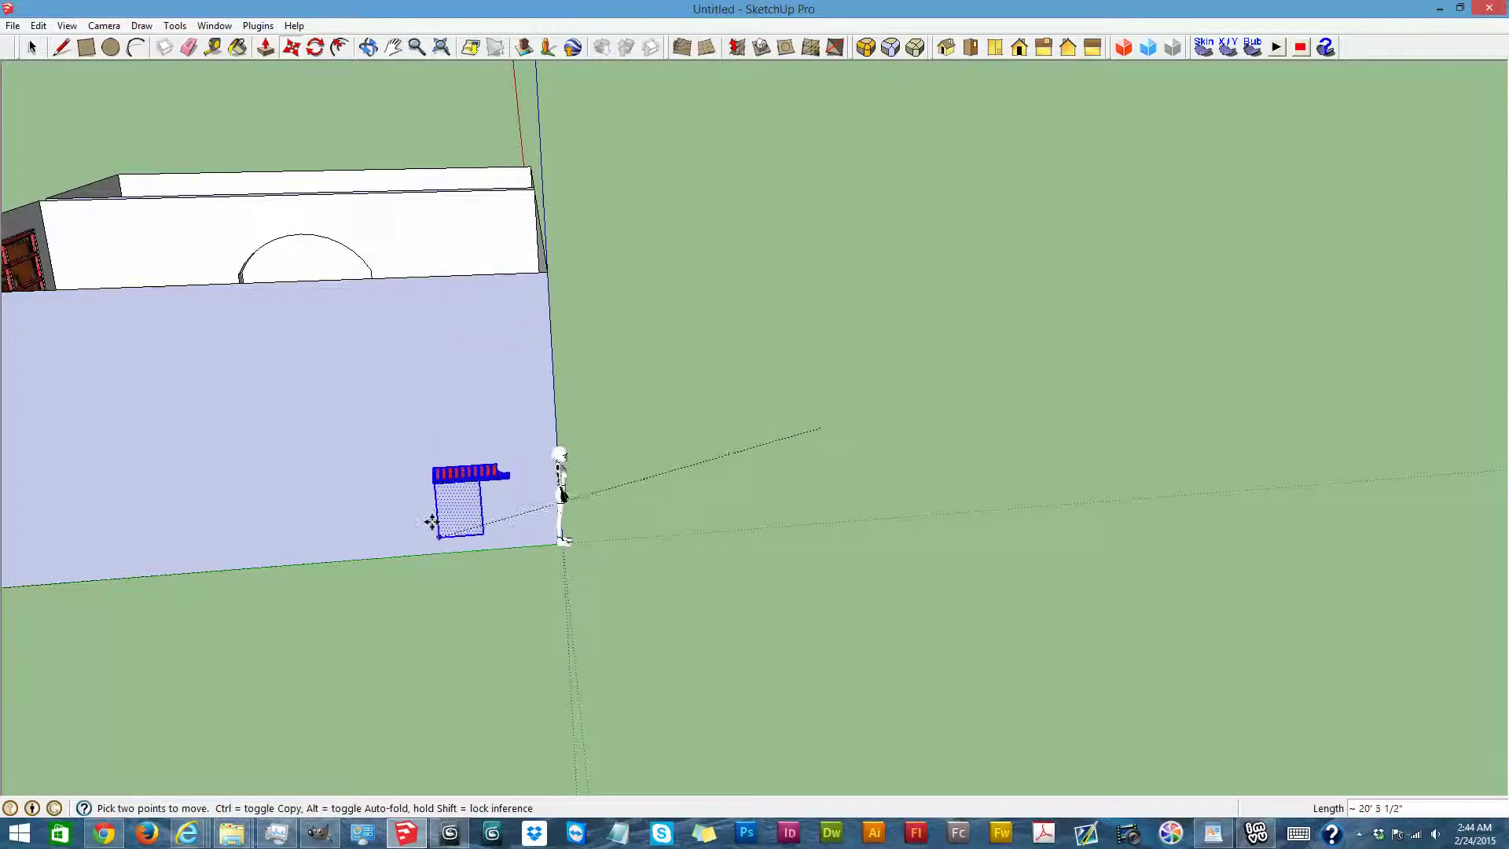
{"action": "left_click", "coordinate": [803, 405]}
Move the fireplace by its bottom corner about 20' 1" onto the main room's floor
{"action": "left_click", "coordinate": [368, 49]}
{"action": "left_click_drag", "start_coordinate": [364, 330], "coordinate": [549, 398]}
{"action": "left_click", "coordinate": [291, 47]}
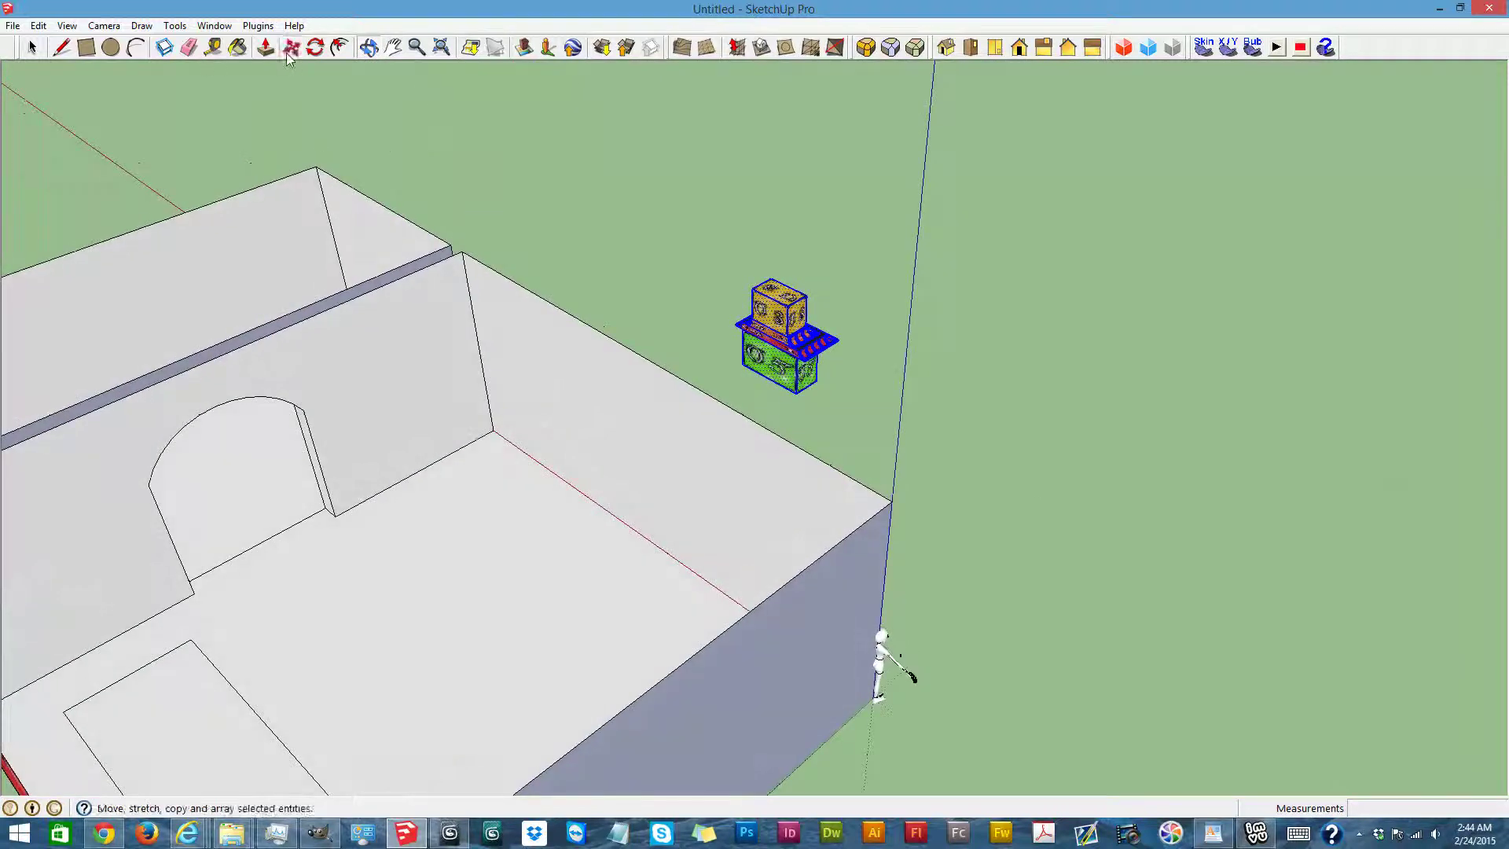
{"action": "left_click", "coordinate": [797, 399]}
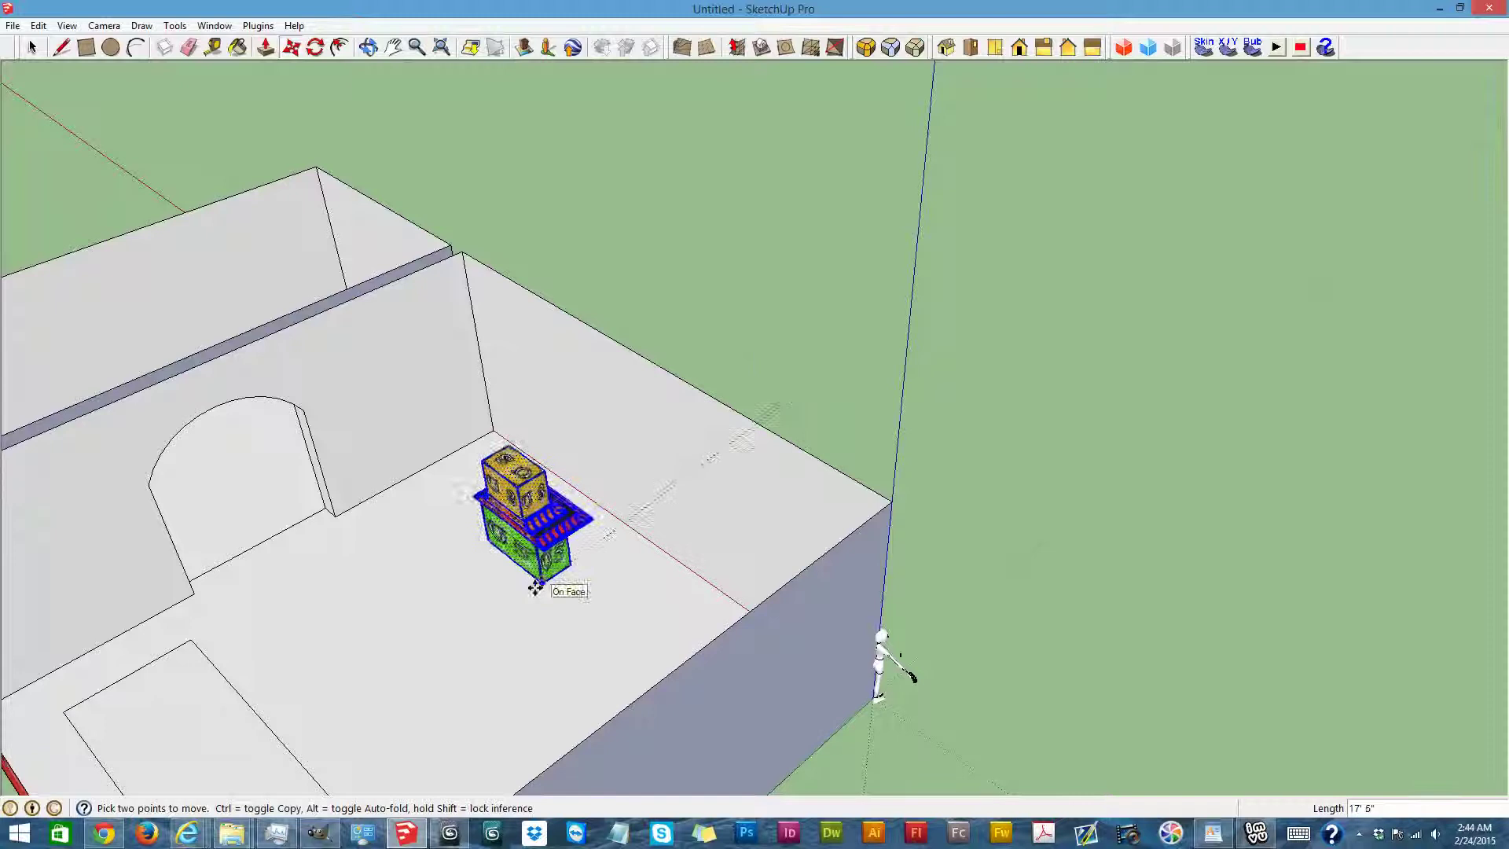
{"action": "left_click", "coordinate": [501, 621]}
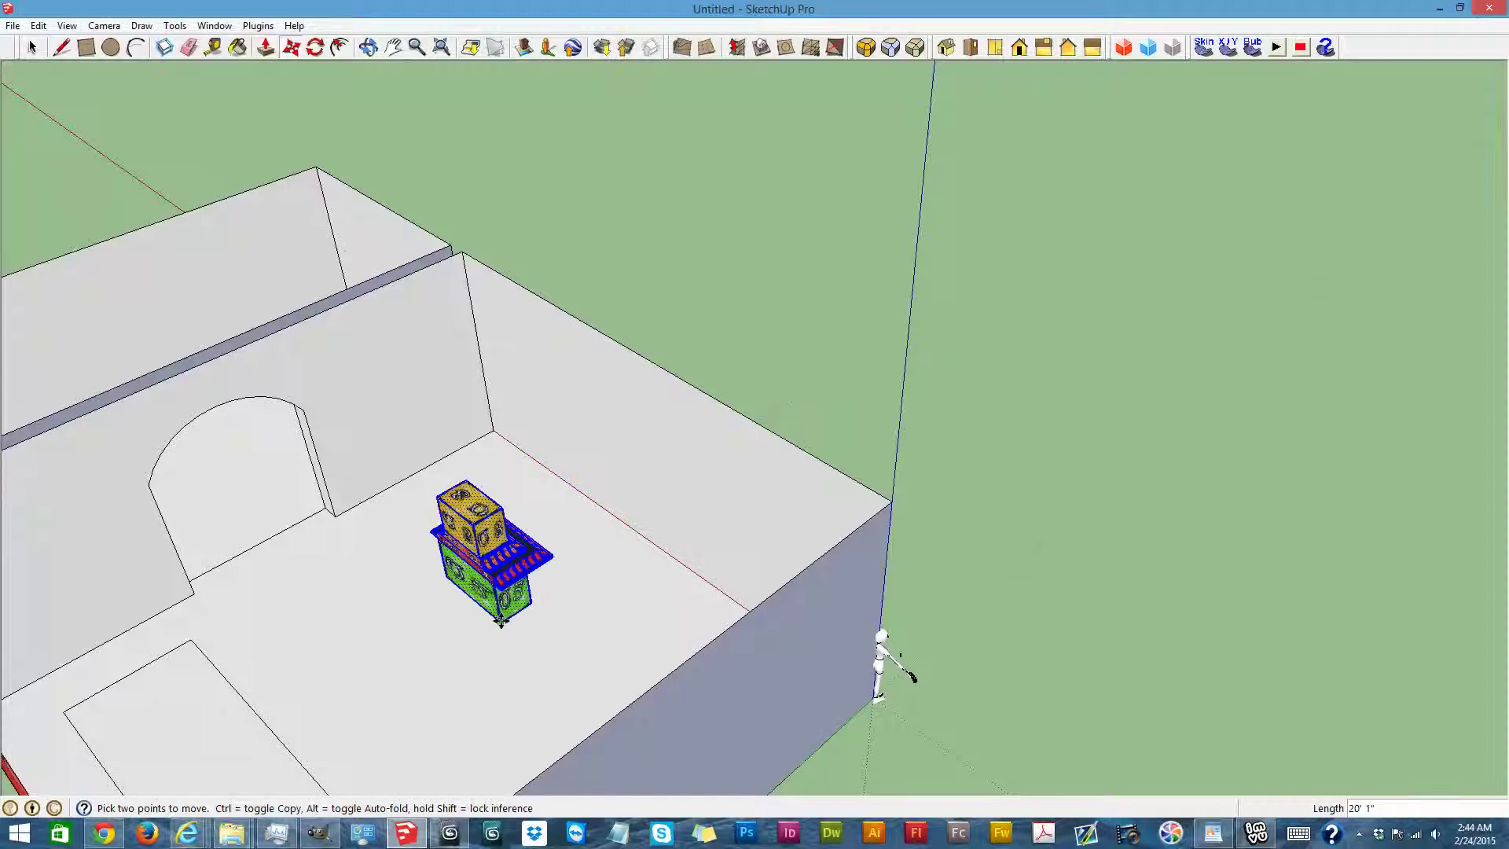
Rotate the fireplace half a turn on the floor around a point beside it
{"action": "left_click", "coordinate": [368, 49]}
{"action": "left_click_drag", "start_coordinate": [331, 427], "coordinate": [616, 603]}
{"action": "left_click", "coordinate": [315, 48]}
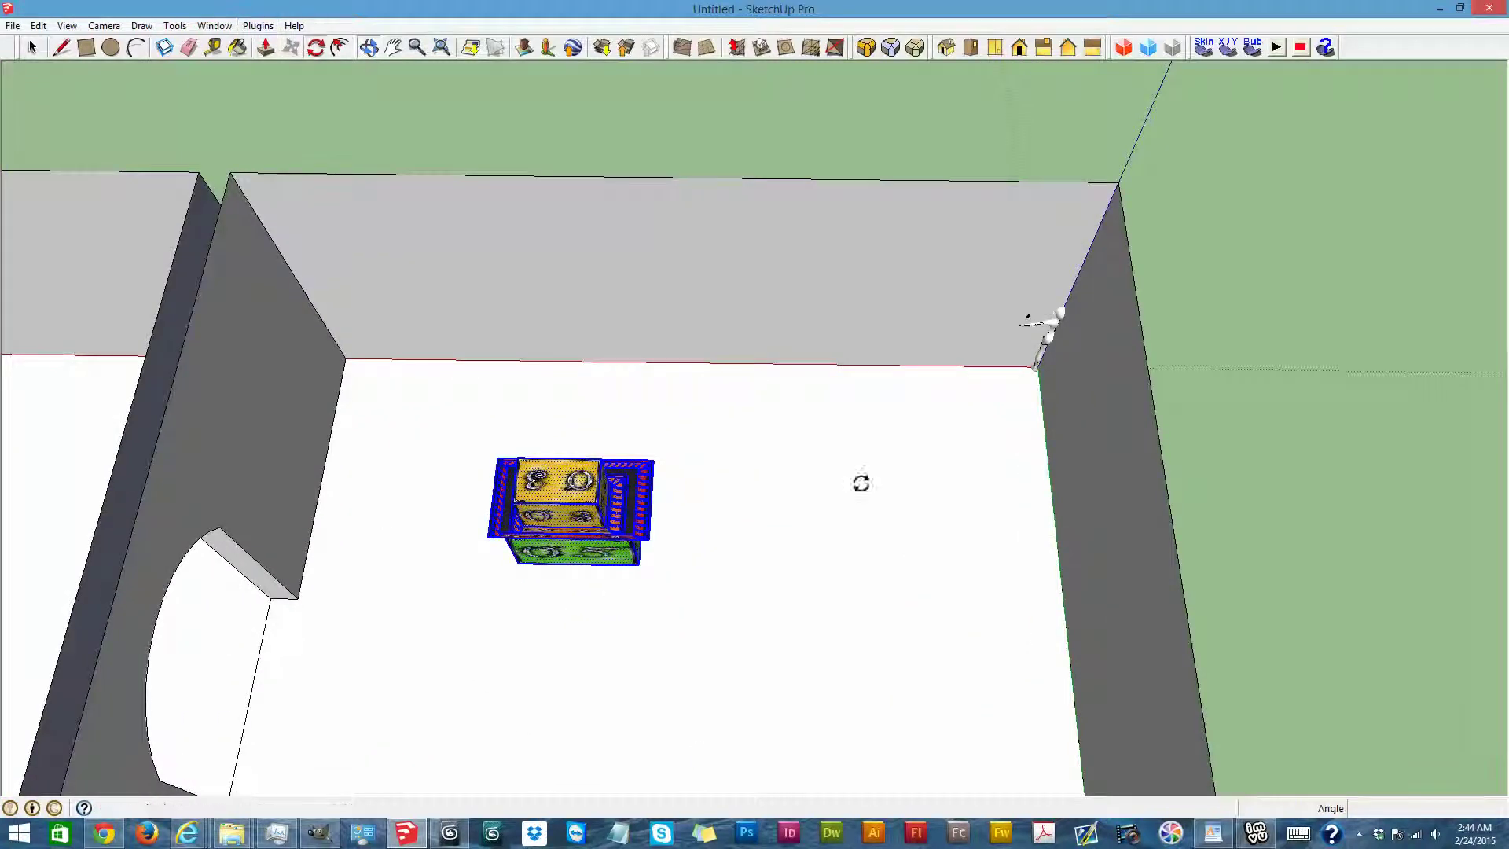
{"action": "left_click", "coordinate": [840, 548]}
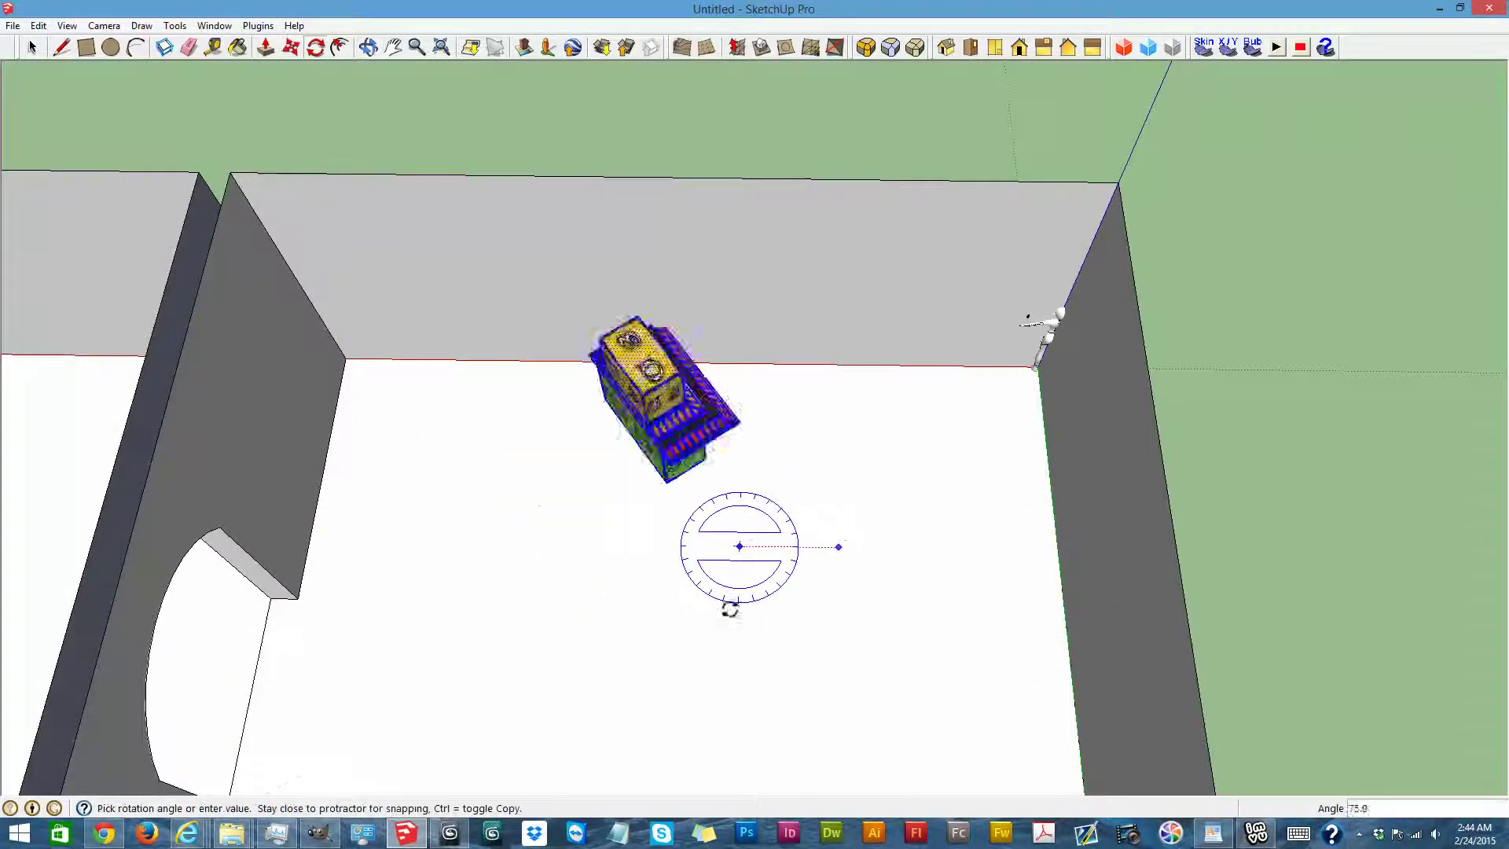
{"action": "left_click", "coordinate": [675, 548]}
Remove the face of the main room's wall opposite the window, next to the scale figure
{"action": "left_click", "coordinate": [368, 48]}
{"action": "left_click_drag", "start_coordinate": [812, 252], "coordinate": [6, 498]}
{"action": "left_click_drag", "start_coordinate": [713, 516], "coordinate": [691, 484]}
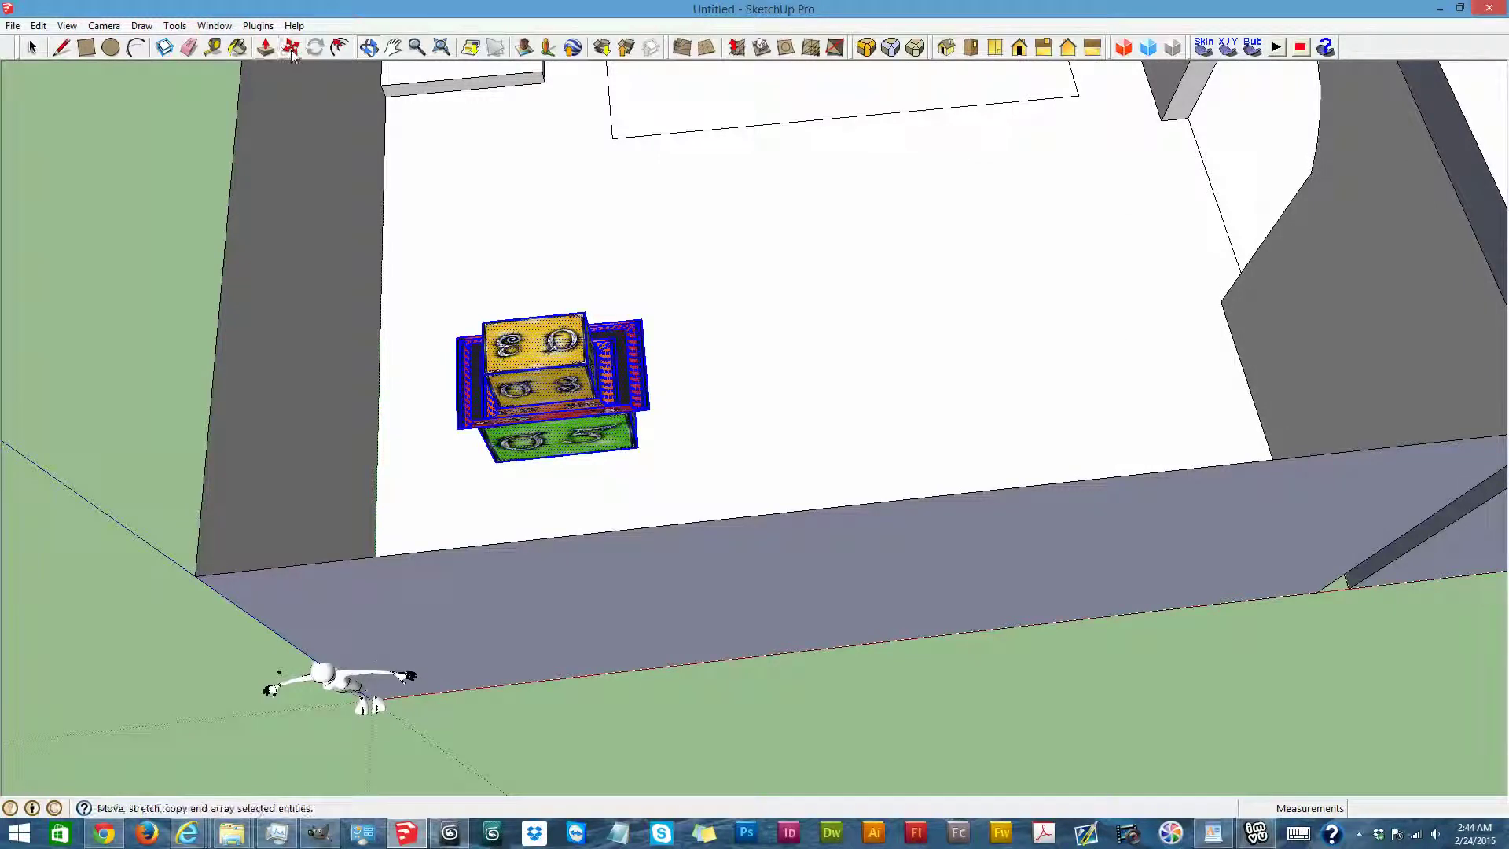
{"action": "left_click", "coordinate": [290, 48]}
{"action": "left_click", "coordinate": [33, 48]}
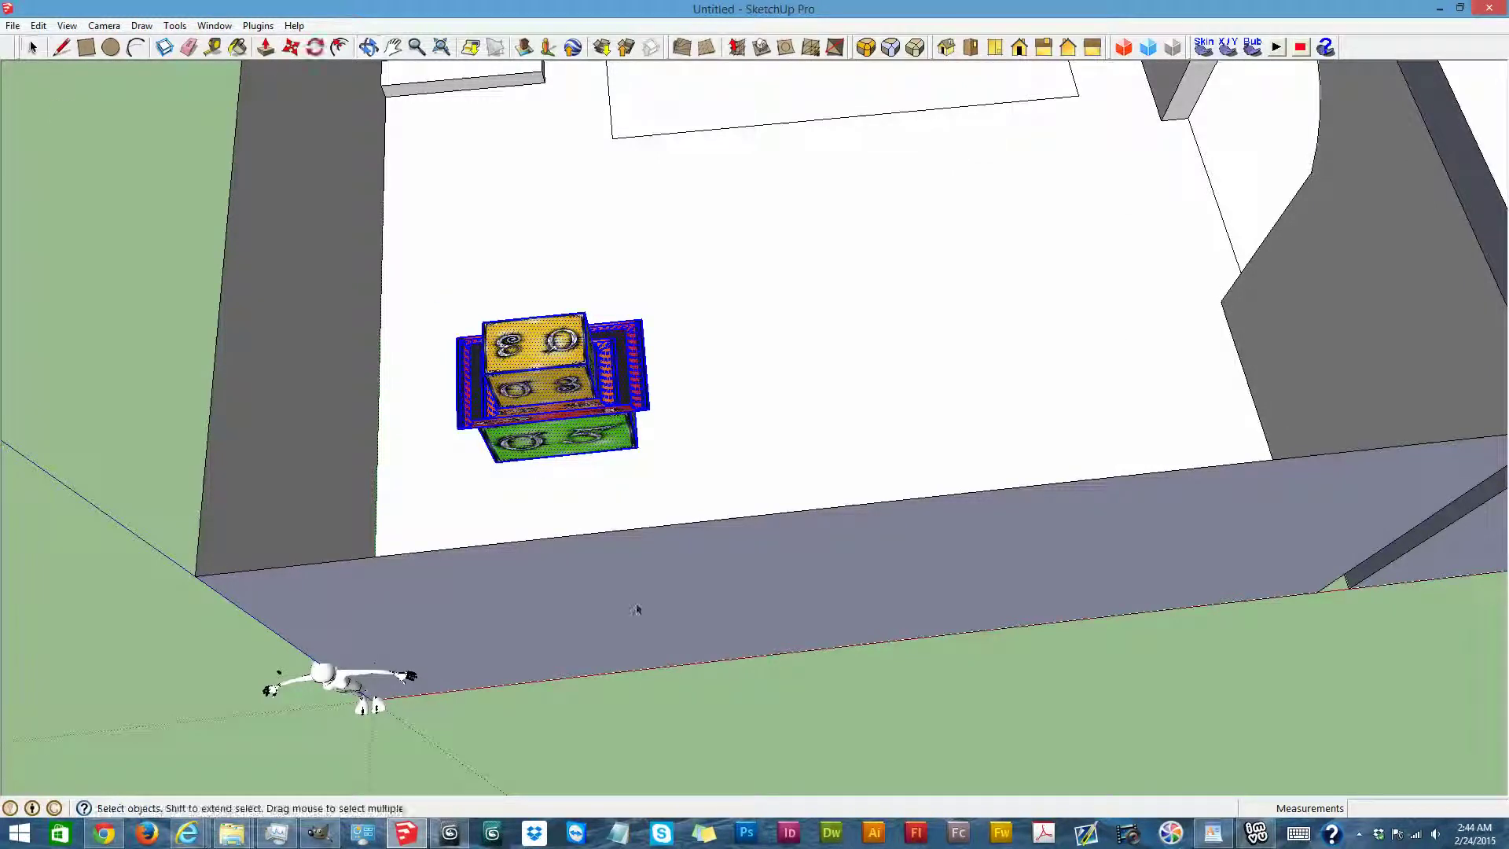
{"action": "left_click", "coordinate": [638, 607]}
{"action": "left_click", "coordinate": [625, 596]}
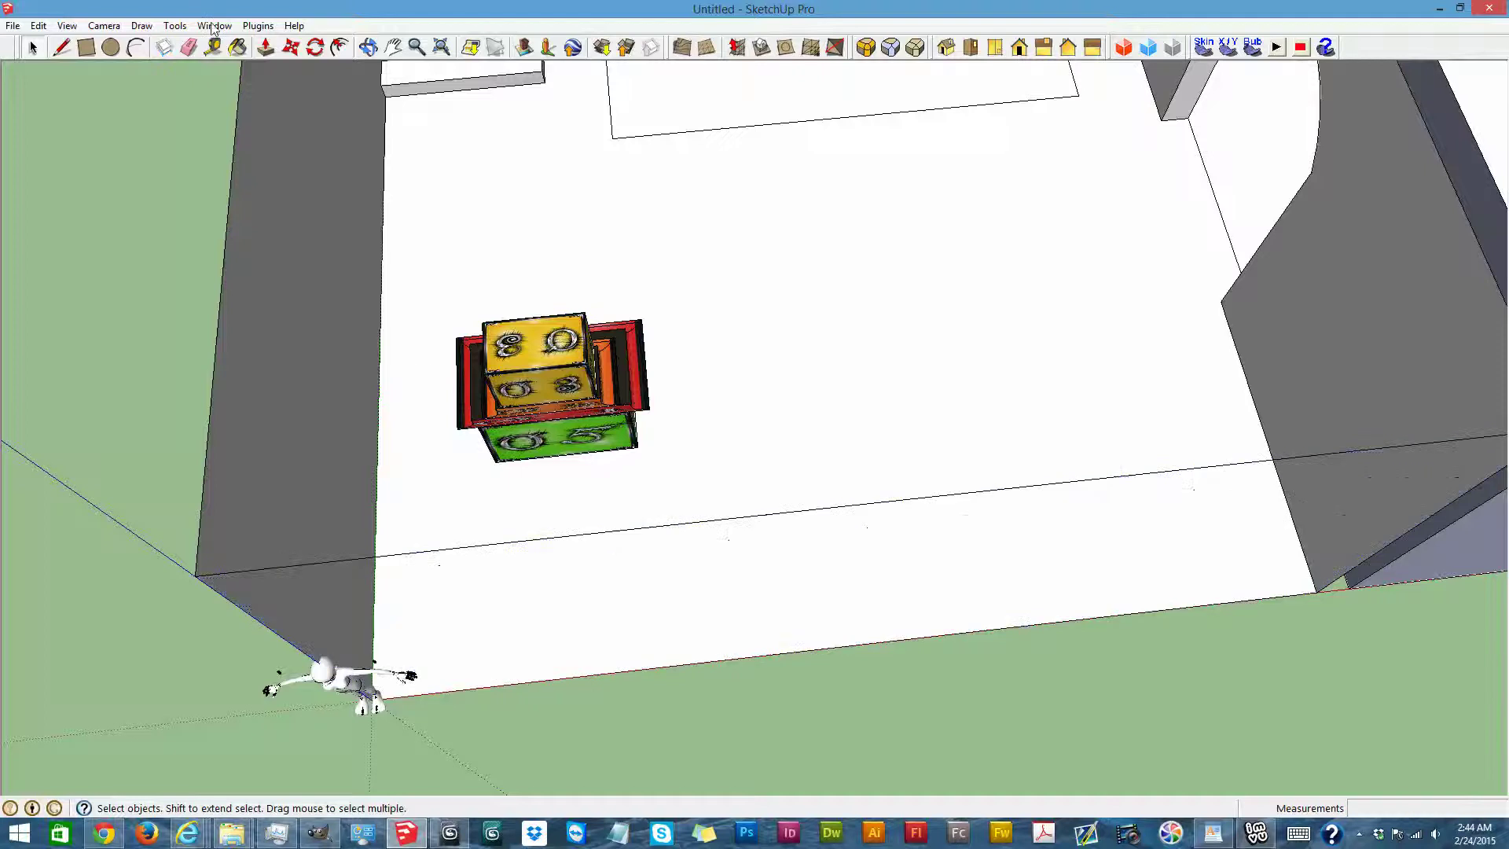
{"action": "left_click", "coordinate": [369, 49]}
{"action": "left_click_drag", "start_coordinate": [674, 468], "coordinate": [605, 136]}
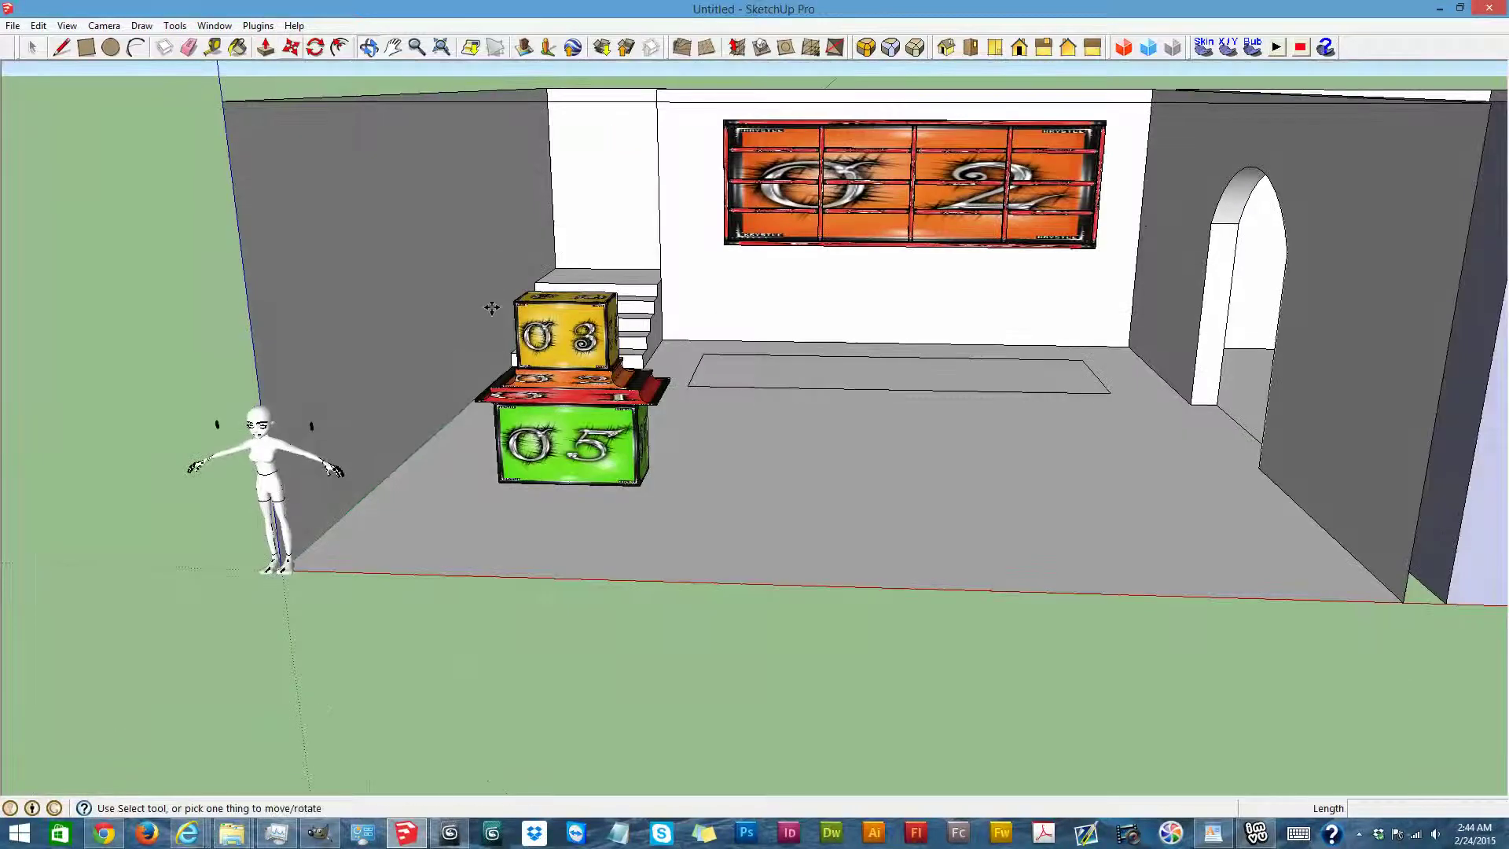
{"action": "left_click", "coordinate": [291, 47]}
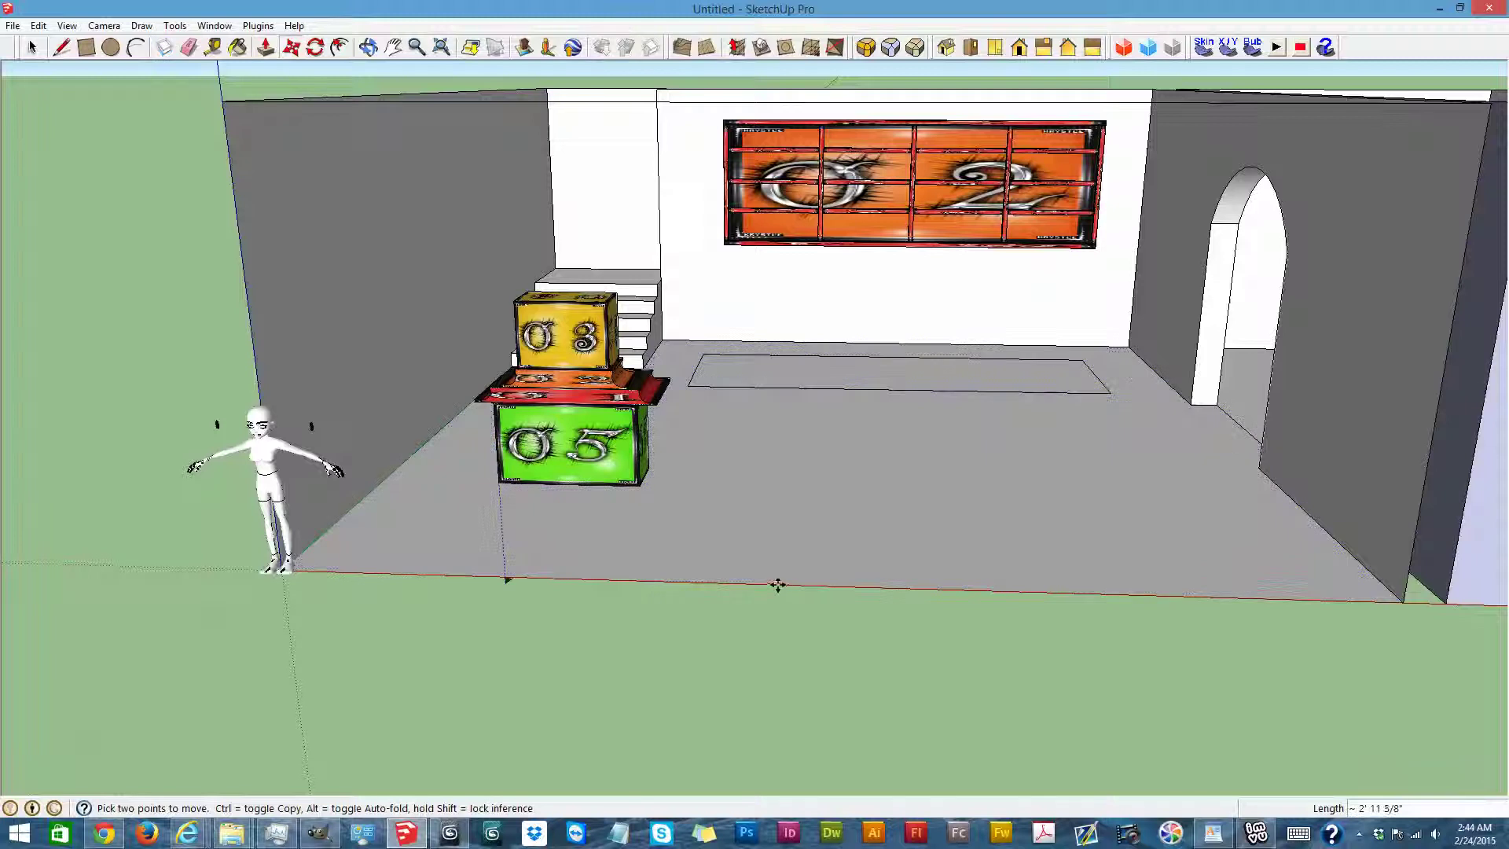
{"action": "right_click", "coordinate": [513, 519]}
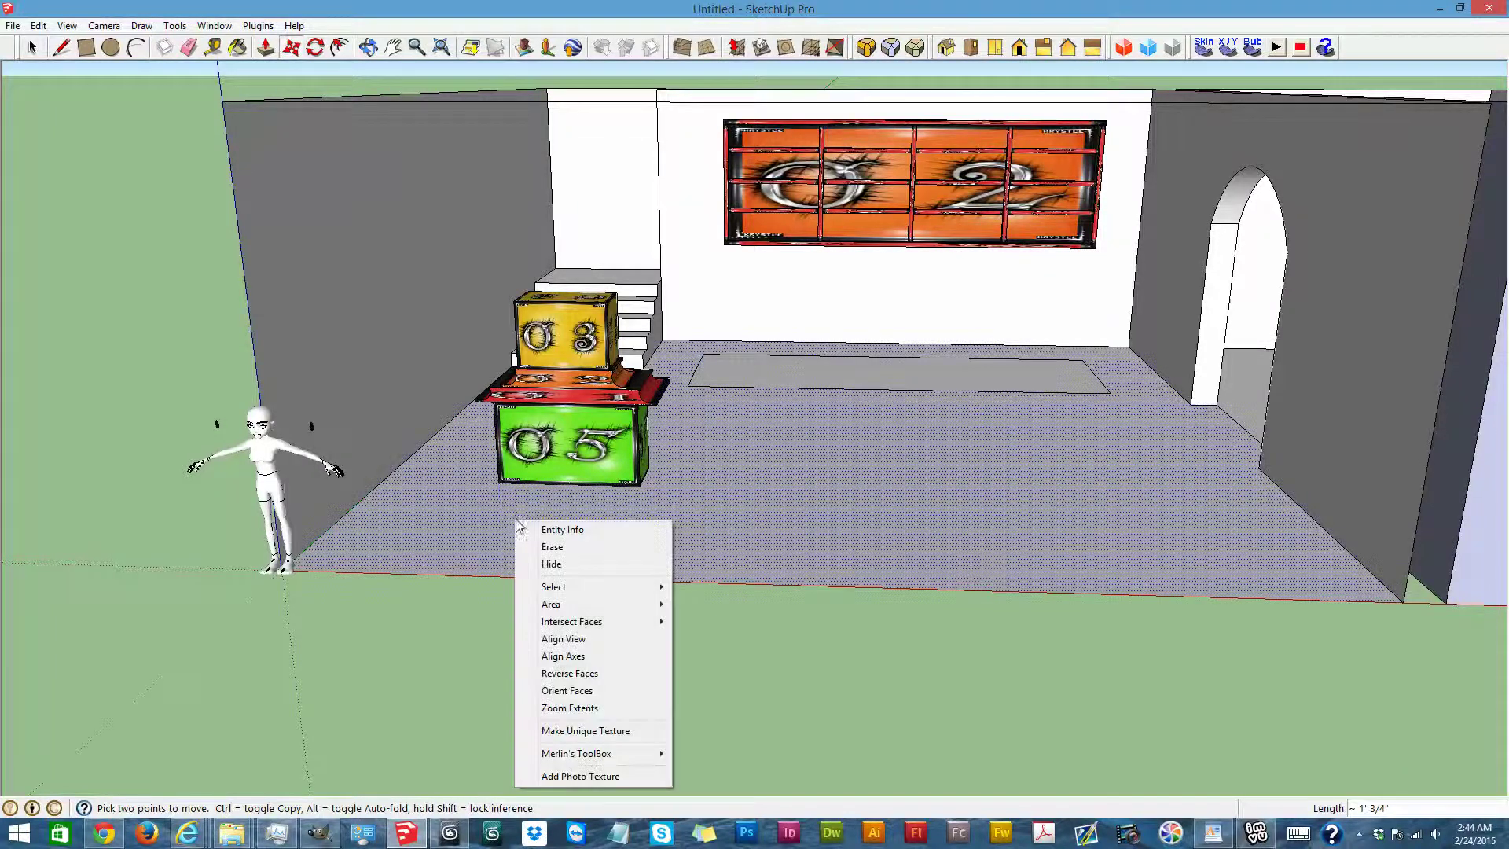
{"action": "left_click", "coordinate": [880, 558]}
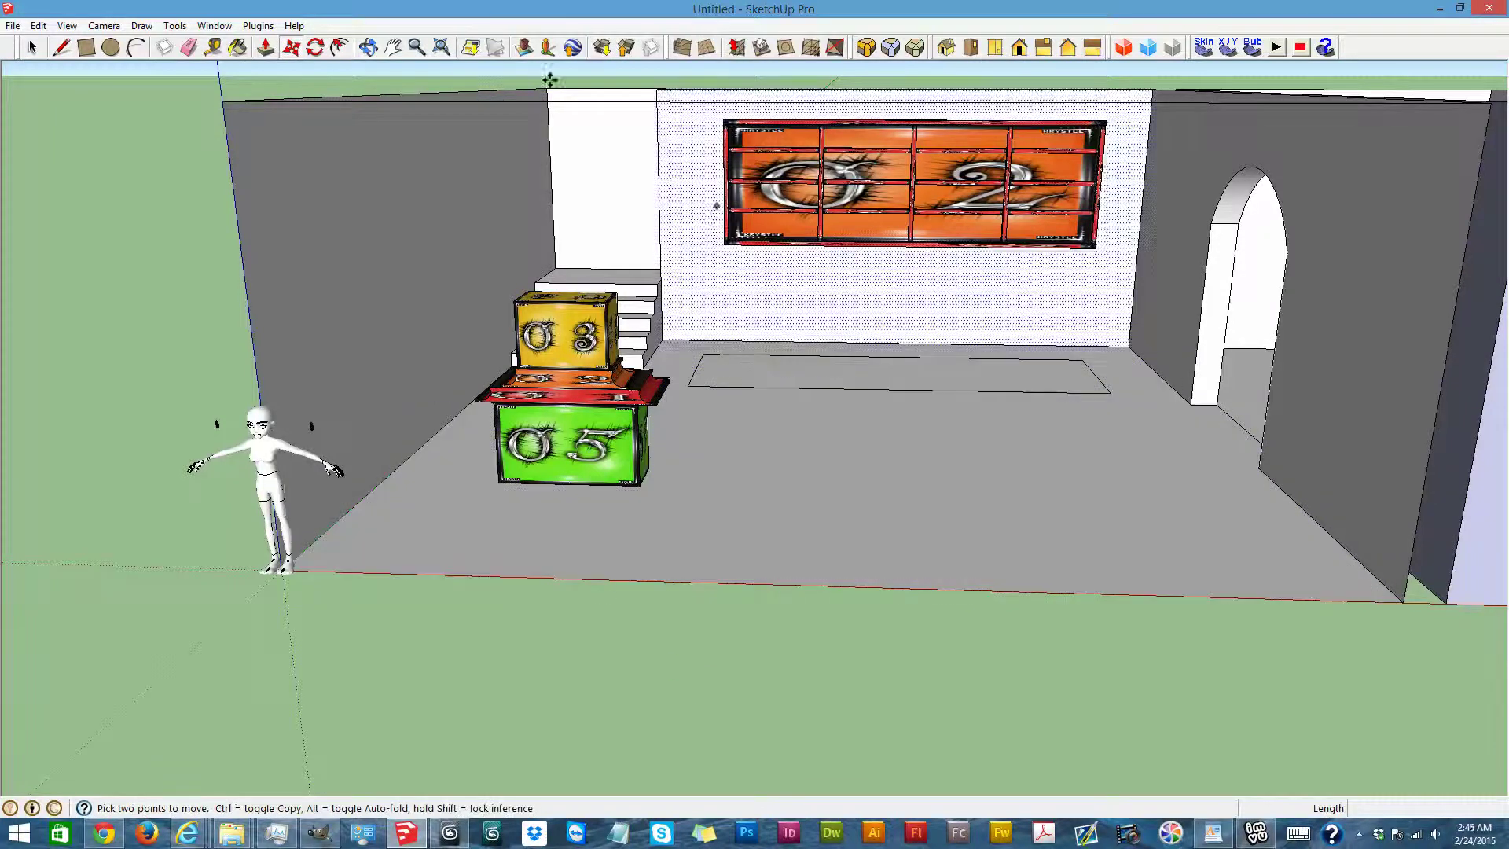
Select the whole fireplace and move it by its bottom corner about 9' to the main room's open floor edge
{"action": "left_click", "coordinate": [368, 47]}
{"action": "left_click_drag", "start_coordinate": [527, 189], "coordinate": [578, 633]}
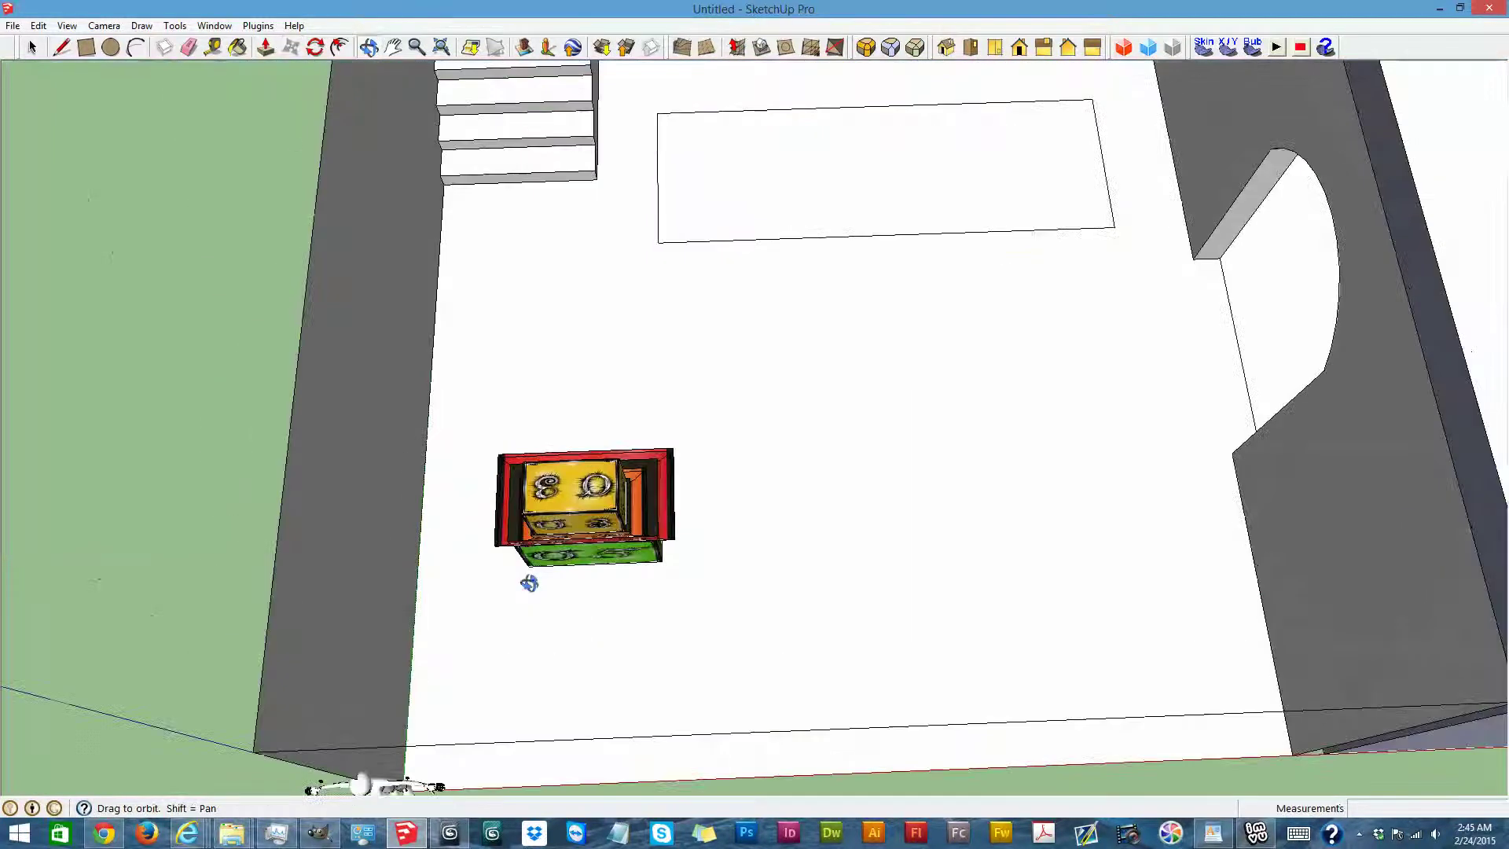
{"action": "key", "text": "space"}
{"action": "left_click_drag", "start_coordinate": [733, 625], "coordinate": [797, 636]}
{"action": "left_click", "coordinate": [368, 47]}
{"action": "left_click_drag", "start_coordinate": [744, 445], "coordinate": [810, 117]}
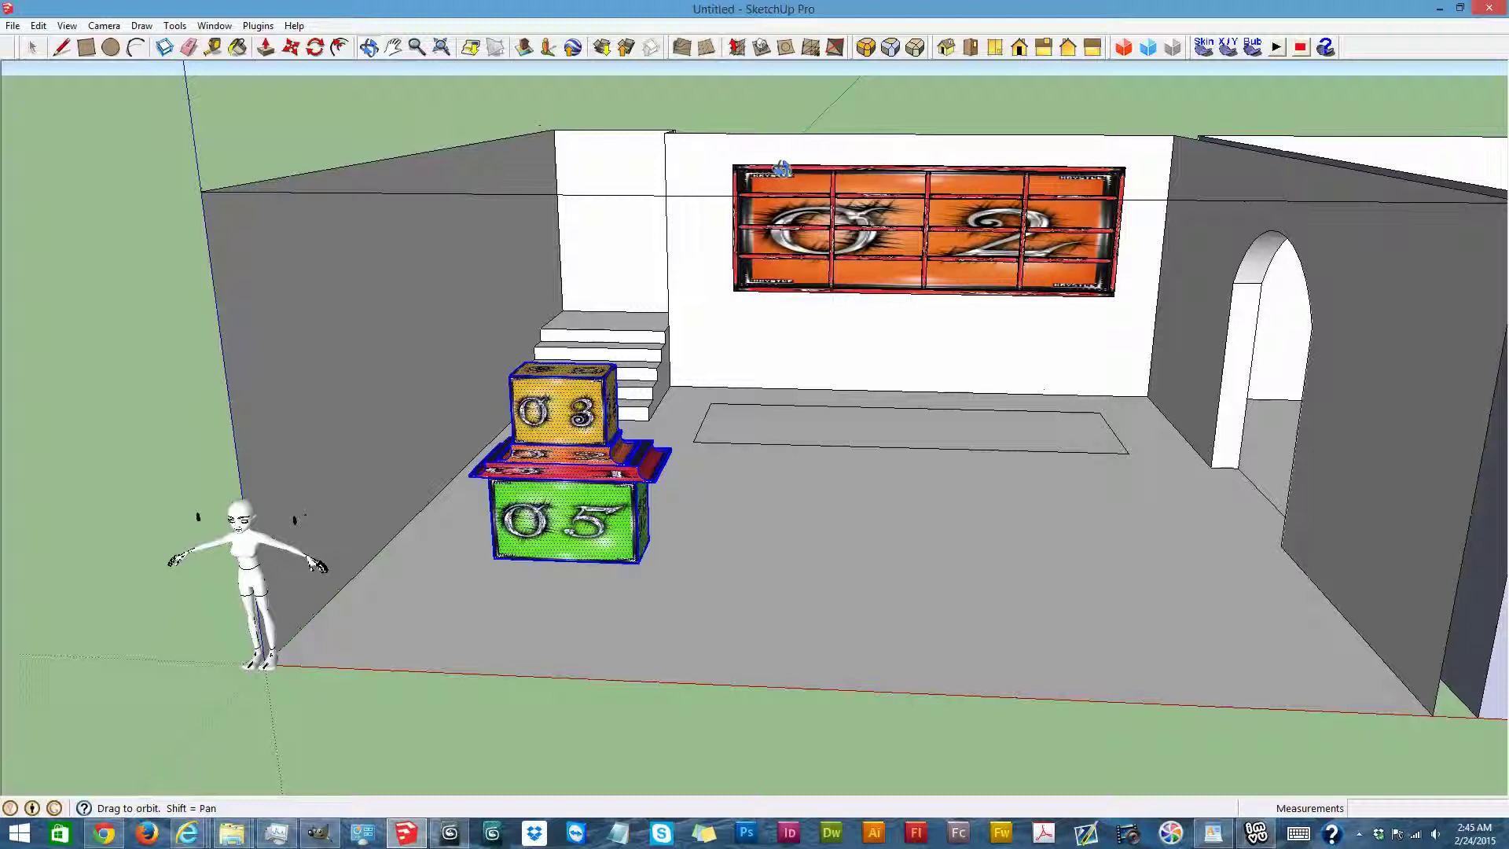
{"action": "key", "text": "m"}
{"action": "left_click", "coordinate": [496, 560]}
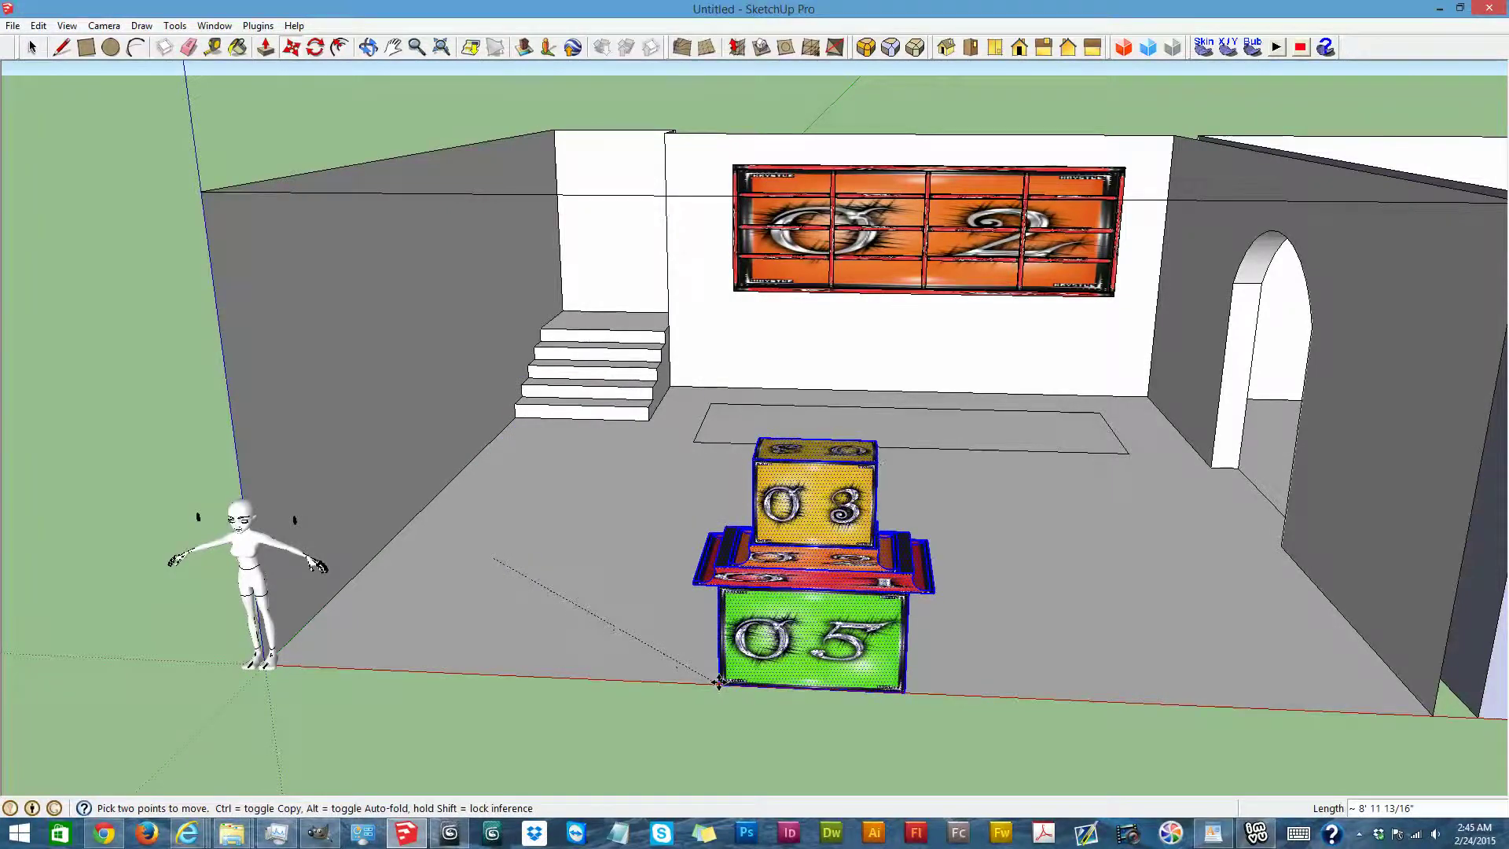
{"action": "left_click", "coordinate": [717, 683]}
{"action": "scroll", "coordinate": [719, 682], "scroll_direction": "down", "scroll_amount": 1}
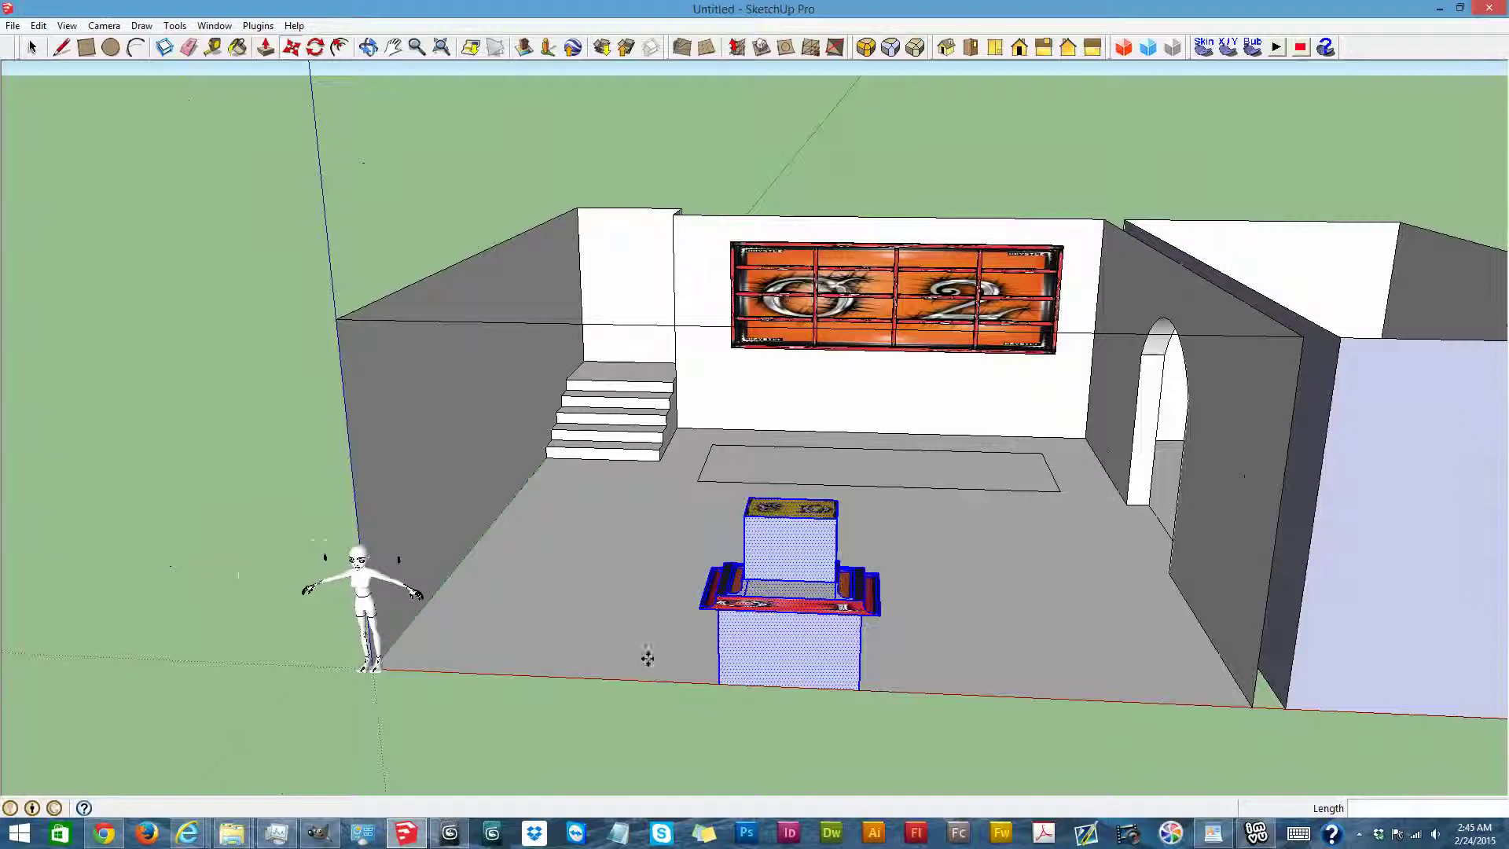
Restore the removed wall face and delete the upper and lower faces enclosed by the fireplace's outline on it
{"action": "key", "text": "ctrl+z"}
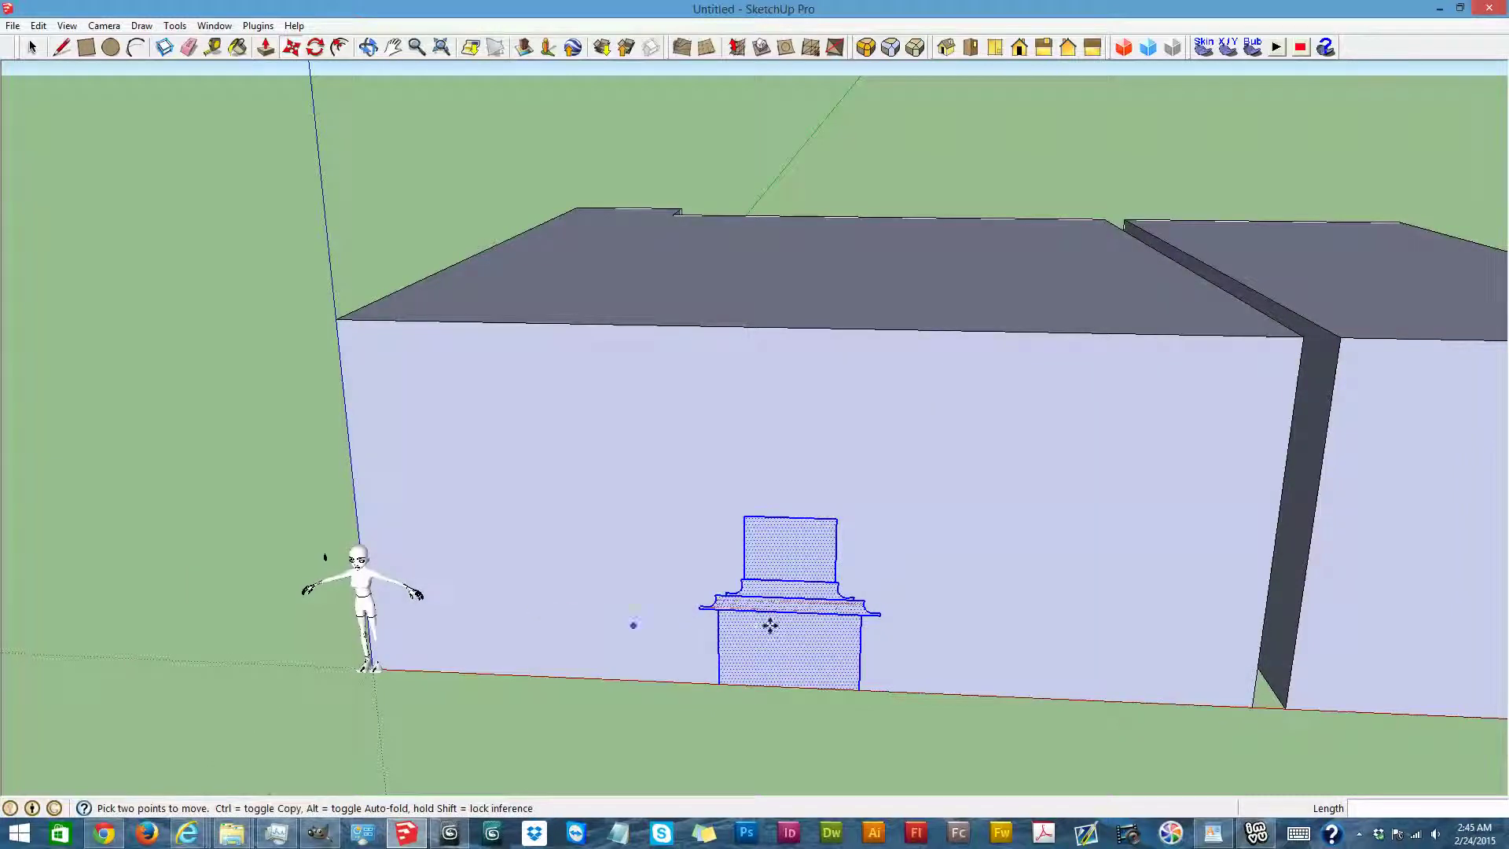
{"action": "left_click", "coordinate": [31, 49]}
{"action": "left_click", "coordinate": [768, 622]}
{"action": "left_click", "coordinate": [776, 571], "text": "shift"}
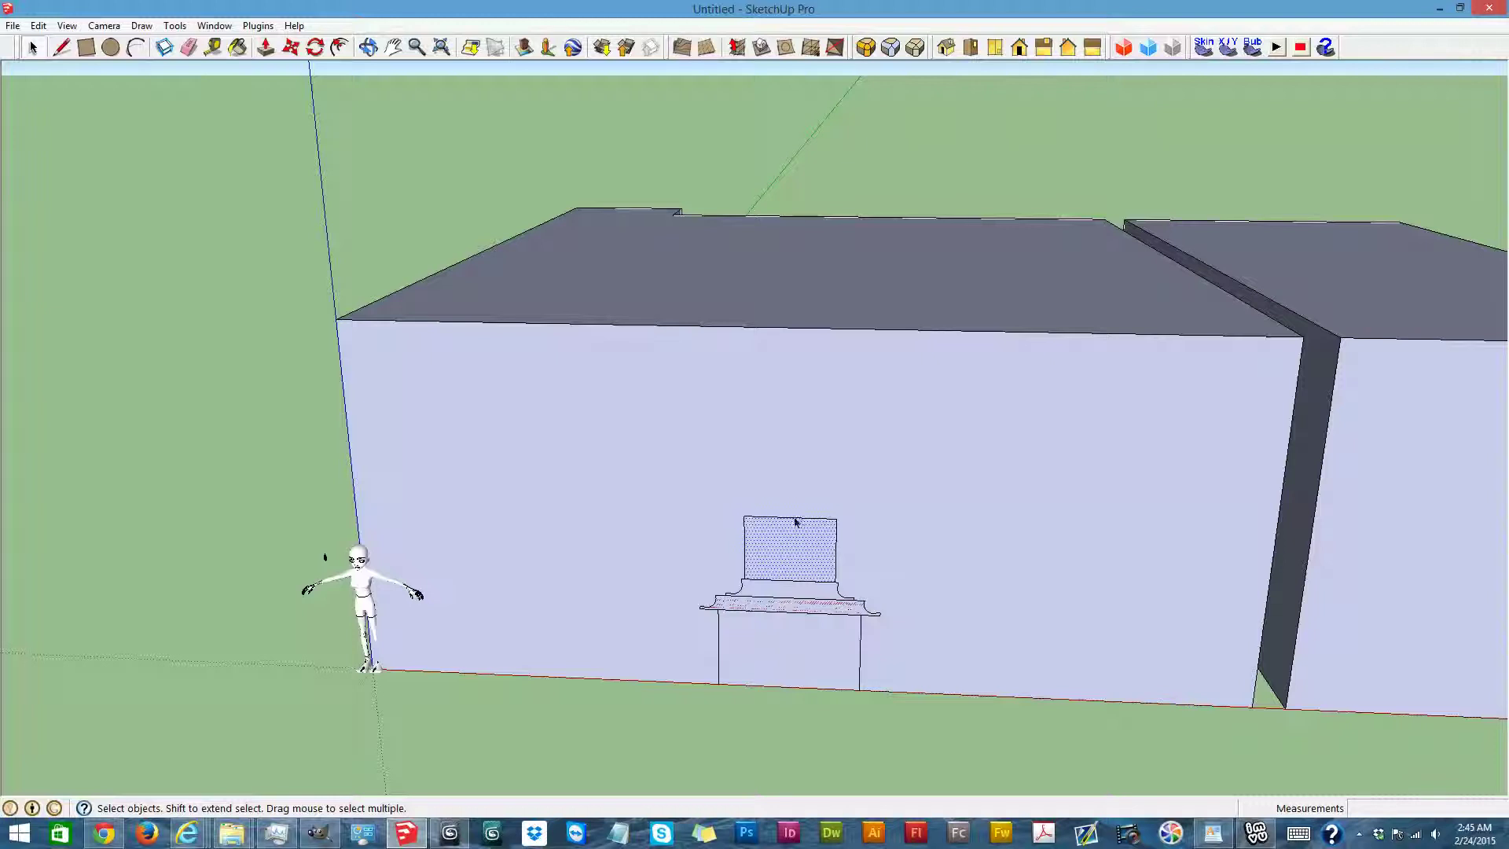
{"action": "key", "text": "Delete"}
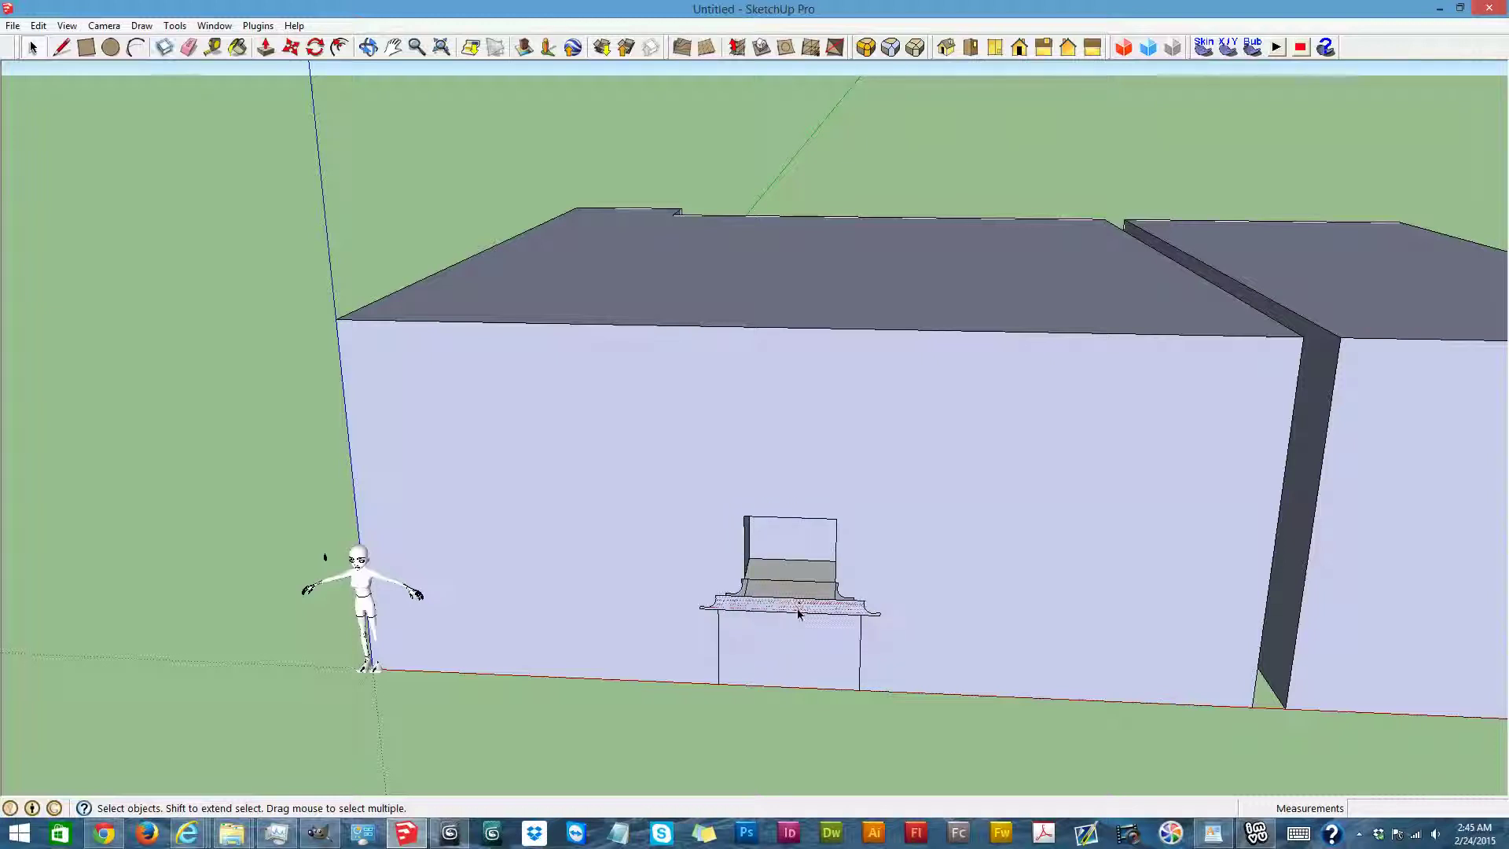
{"action": "left_click", "coordinate": [790, 629]}
{"action": "key", "text": "Delete"}
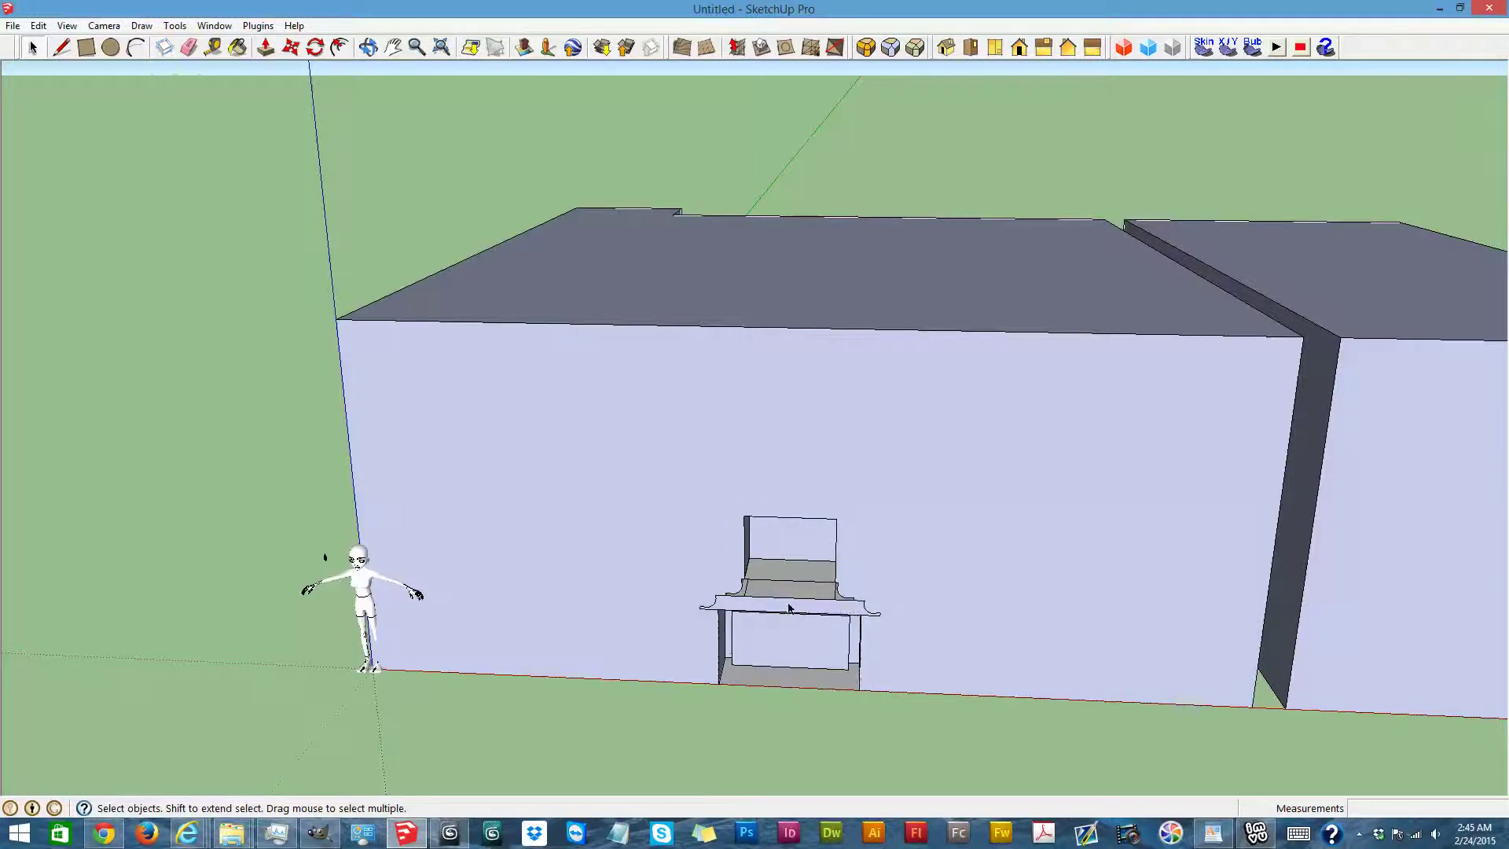
Try to delete the wall face surrounding the fireplace together with its mantel strip
{"action": "left_click", "coordinate": [789, 607]}
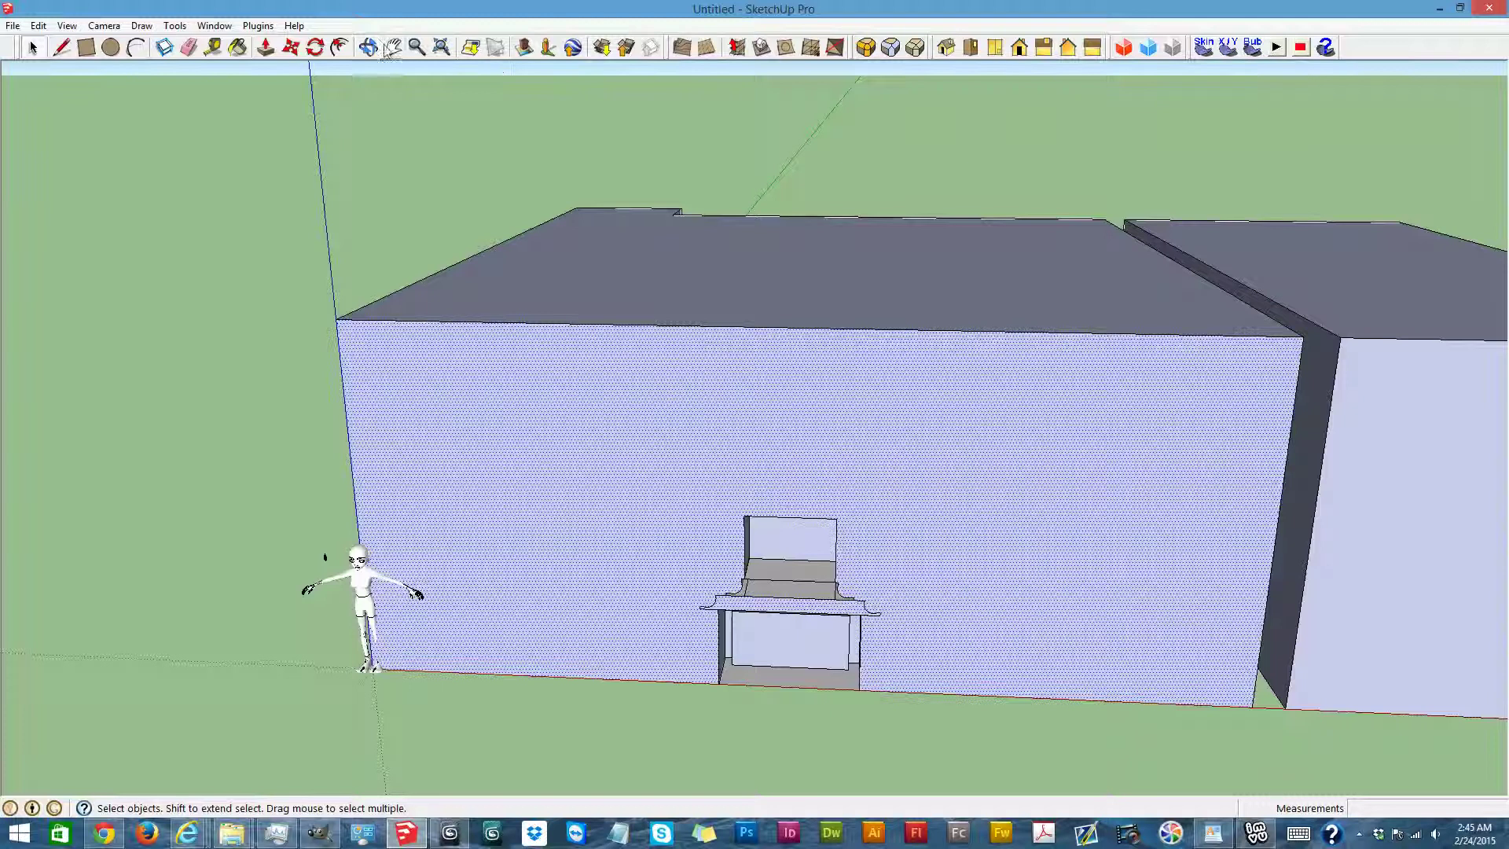
{"action": "left_click", "coordinate": [367, 47]}
{"action": "left_click_drag", "start_coordinate": [674, 495], "coordinate": [789, 531]}
{"action": "scroll", "coordinate": [790, 531], "scroll_direction": "up", "scroll_amount": 5}
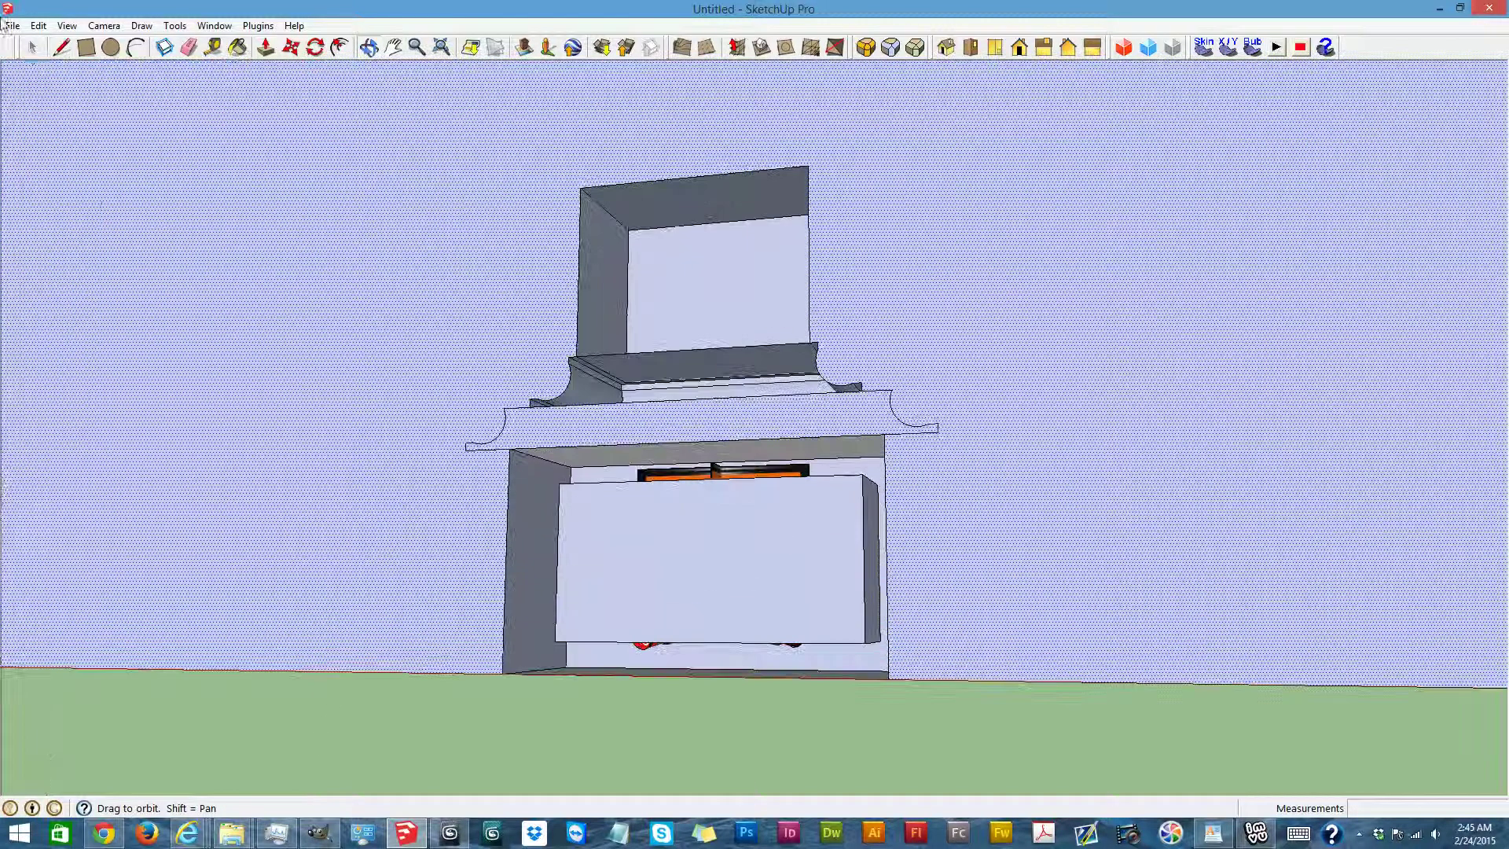
{"action": "left_click", "coordinate": [31, 47]}
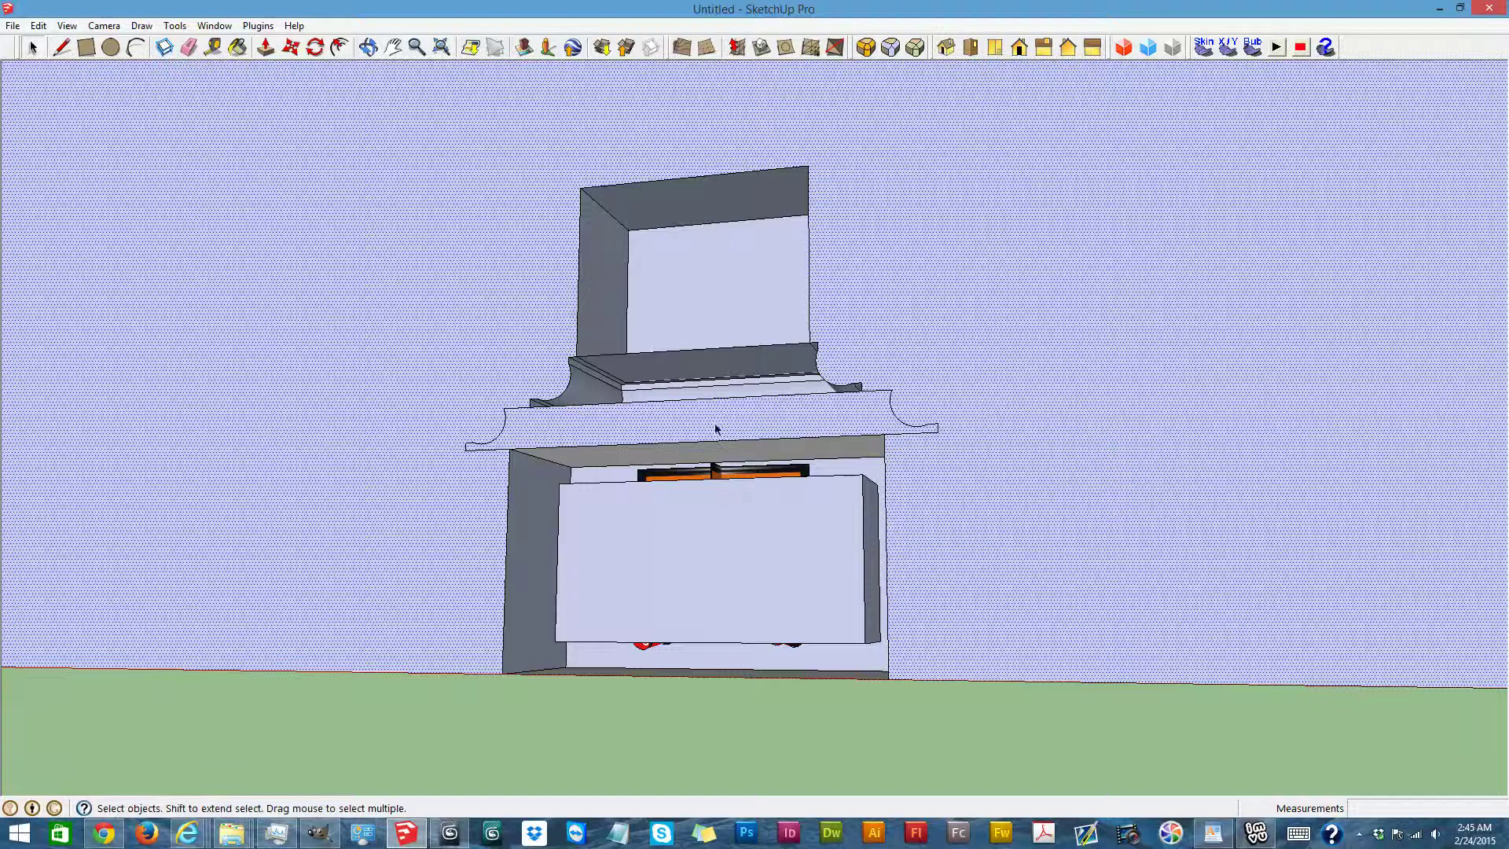
{"action": "key", "text": "Delete"}
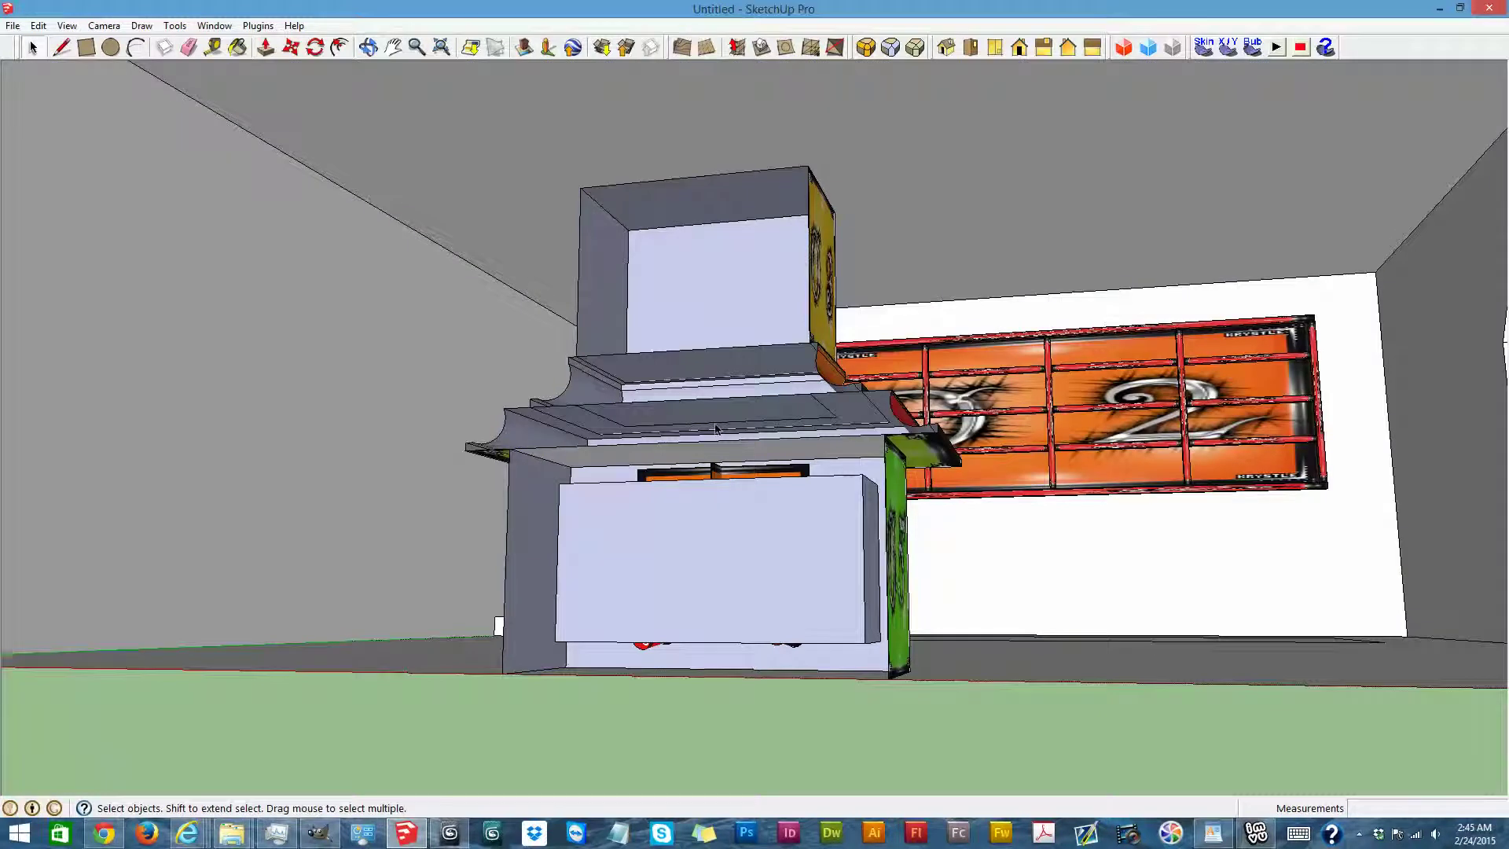
{"action": "left_click", "coordinate": [715, 429]}
{"action": "key", "text": "Delete"}
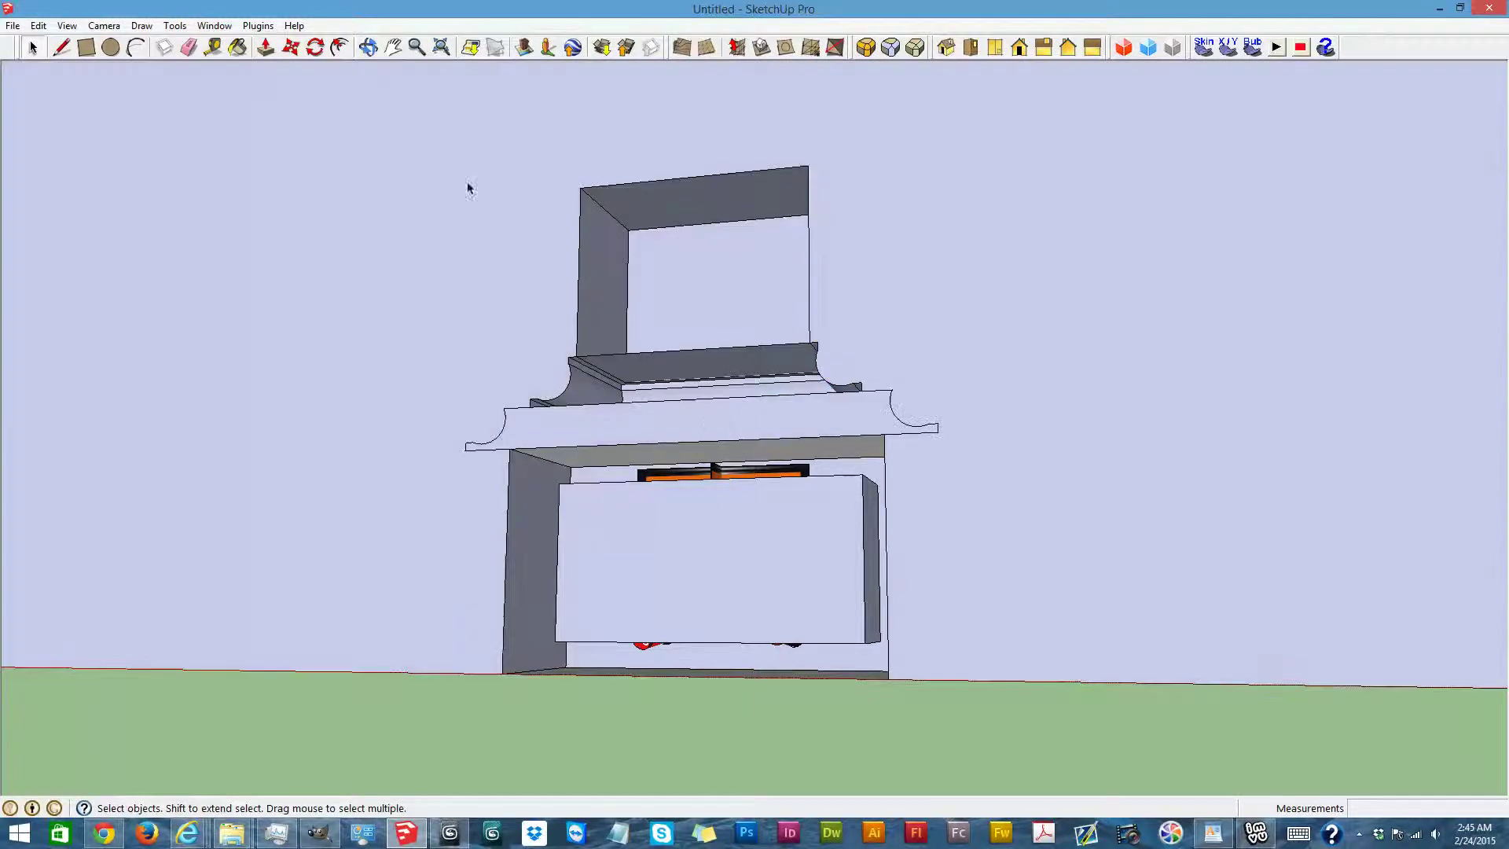
Delete the main room's ceiling face to open the room from above
{"action": "left_click", "coordinate": [369, 47]}
{"action": "left_click_drag", "start_coordinate": [1021, 260], "coordinate": [863, 504]}
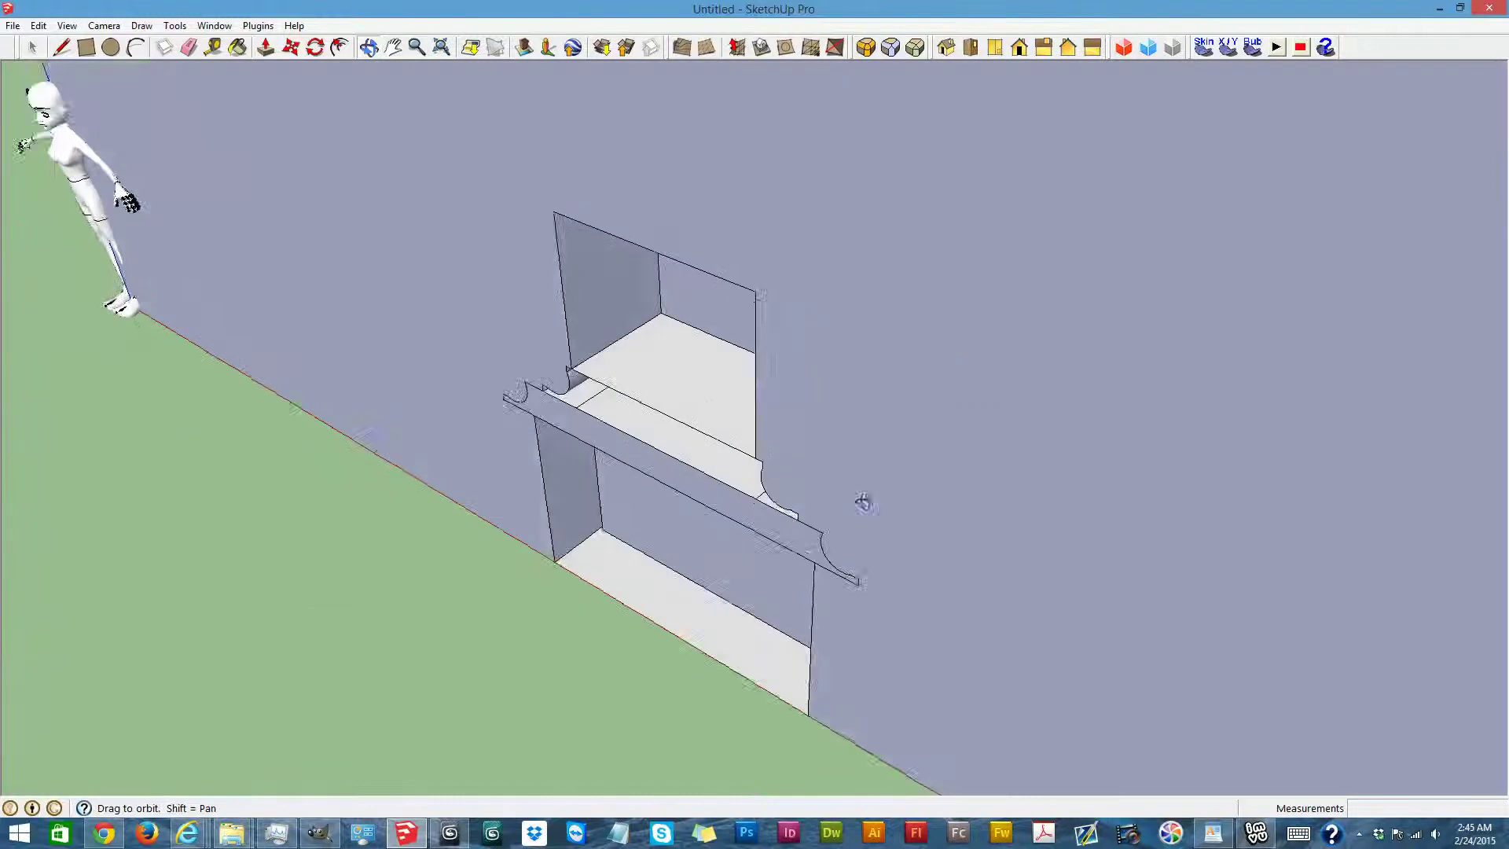
{"action": "scroll", "coordinate": [969, 360], "scroll_direction": "down", "scroll_amount": 6}
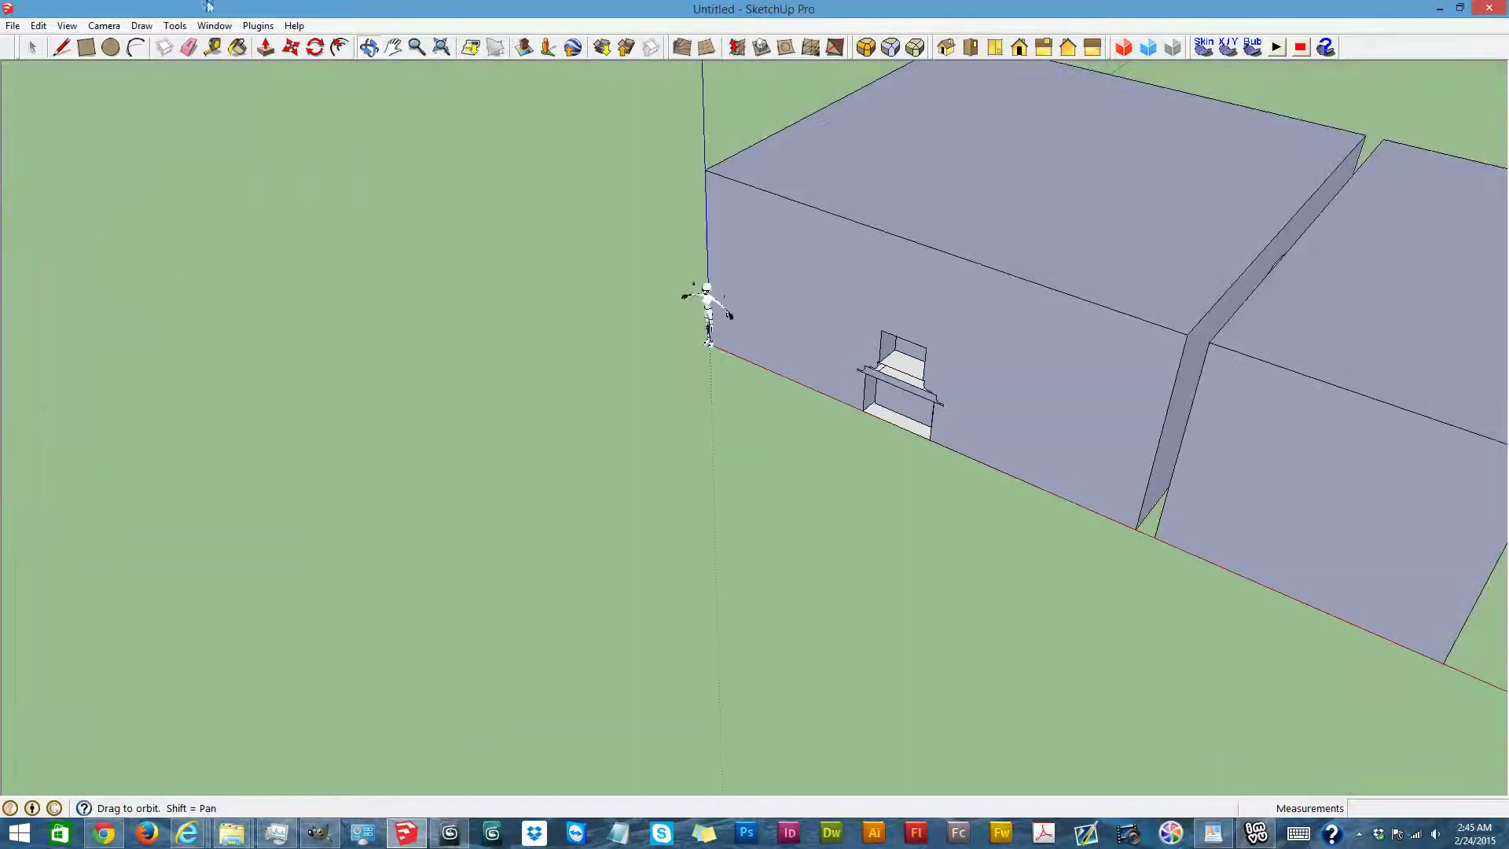
{"action": "left_click", "coordinate": [32, 48]}
{"action": "left_click", "coordinate": [950, 183]}
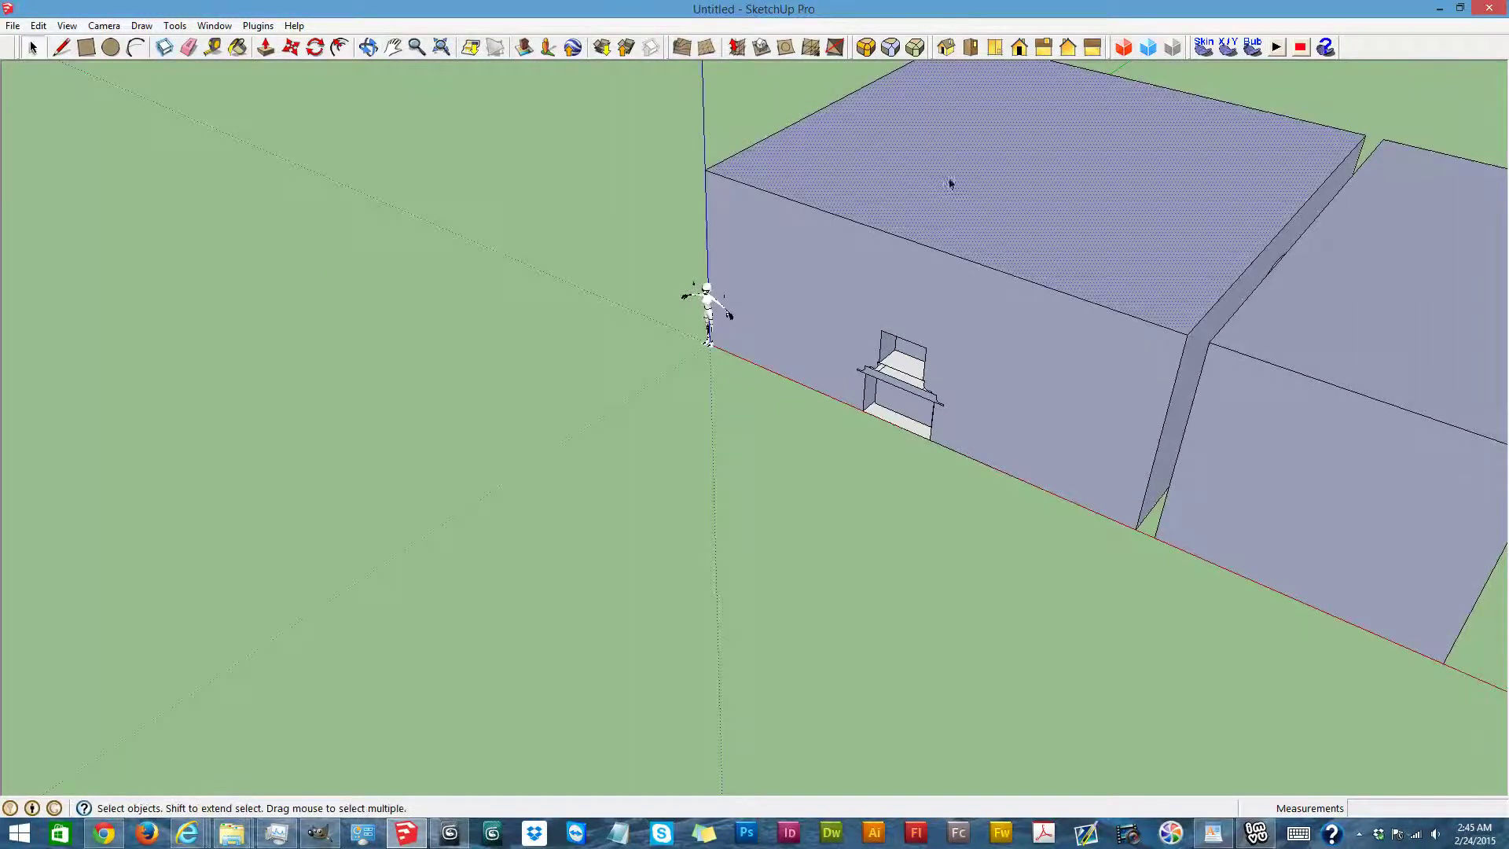
{"action": "key", "text": "Delete"}
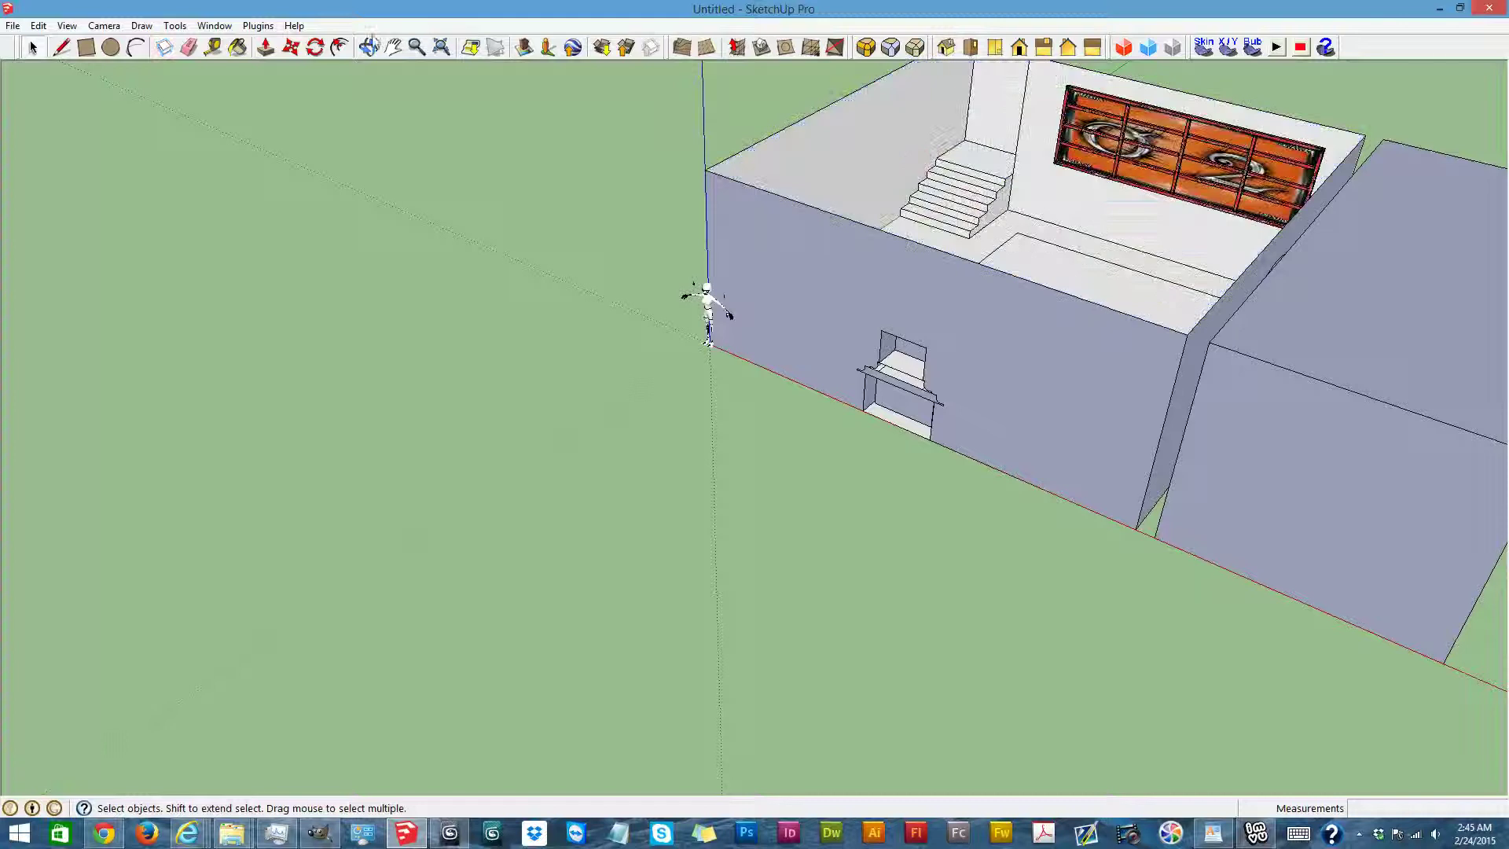
Inspect the open main room's fireplace, stairs and window from all sides and restore the ceiling face
{"action": "left_click", "coordinate": [368, 47]}
{"action": "left_click_drag", "start_coordinate": [704, 296], "coordinate": [1354, 210]}
{"action": "left_click_drag", "start_coordinate": [1267, 279], "coordinate": [496, 48]}
{"action": "left_click", "coordinate": [495, 47]}
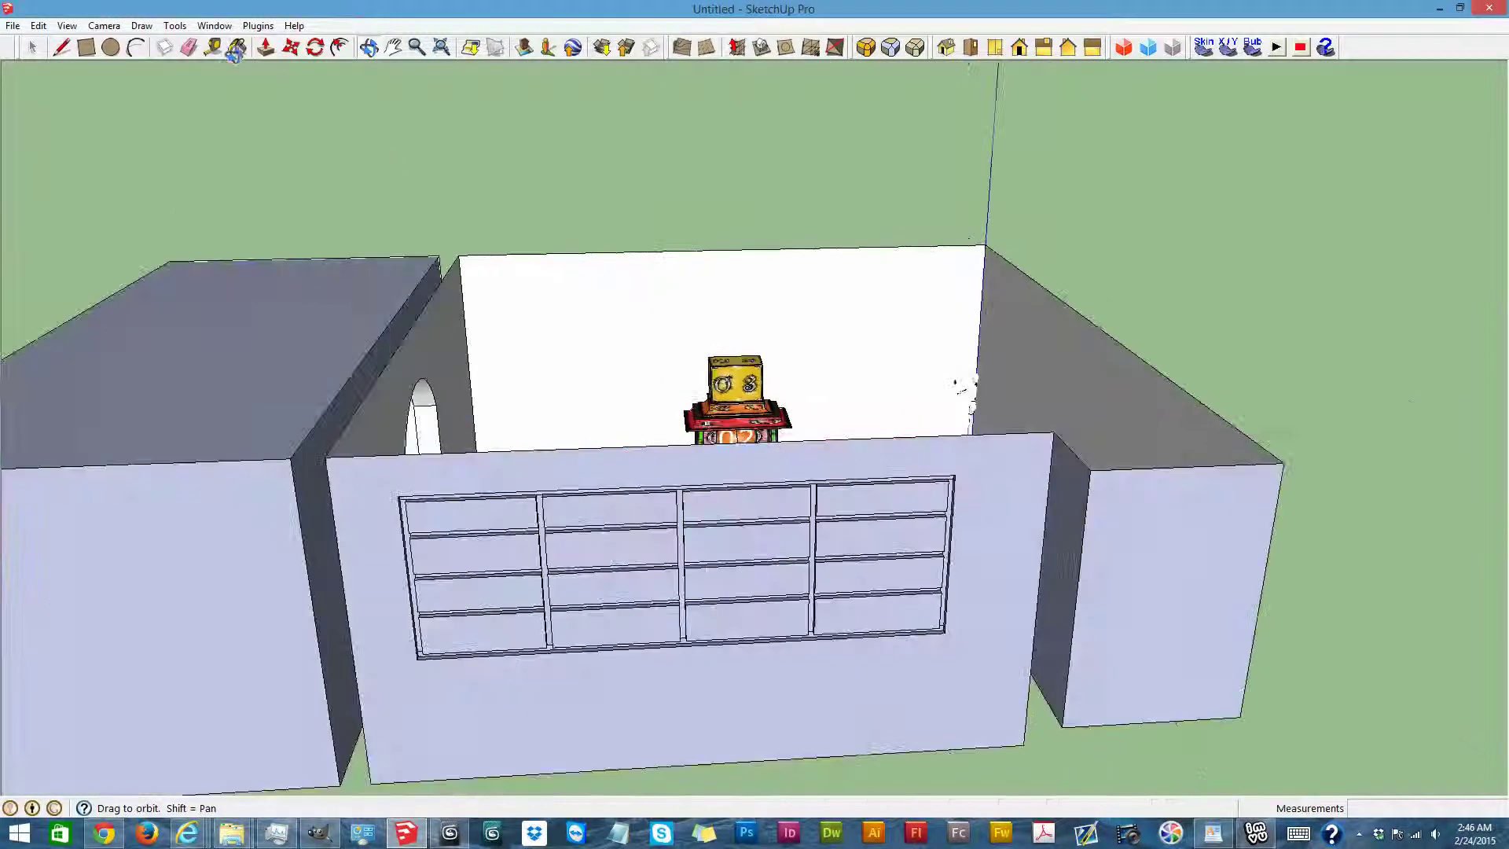
{"action": "left_click_drag", "start_coordinate": [810, 623], "coordinate": [333, 286]}
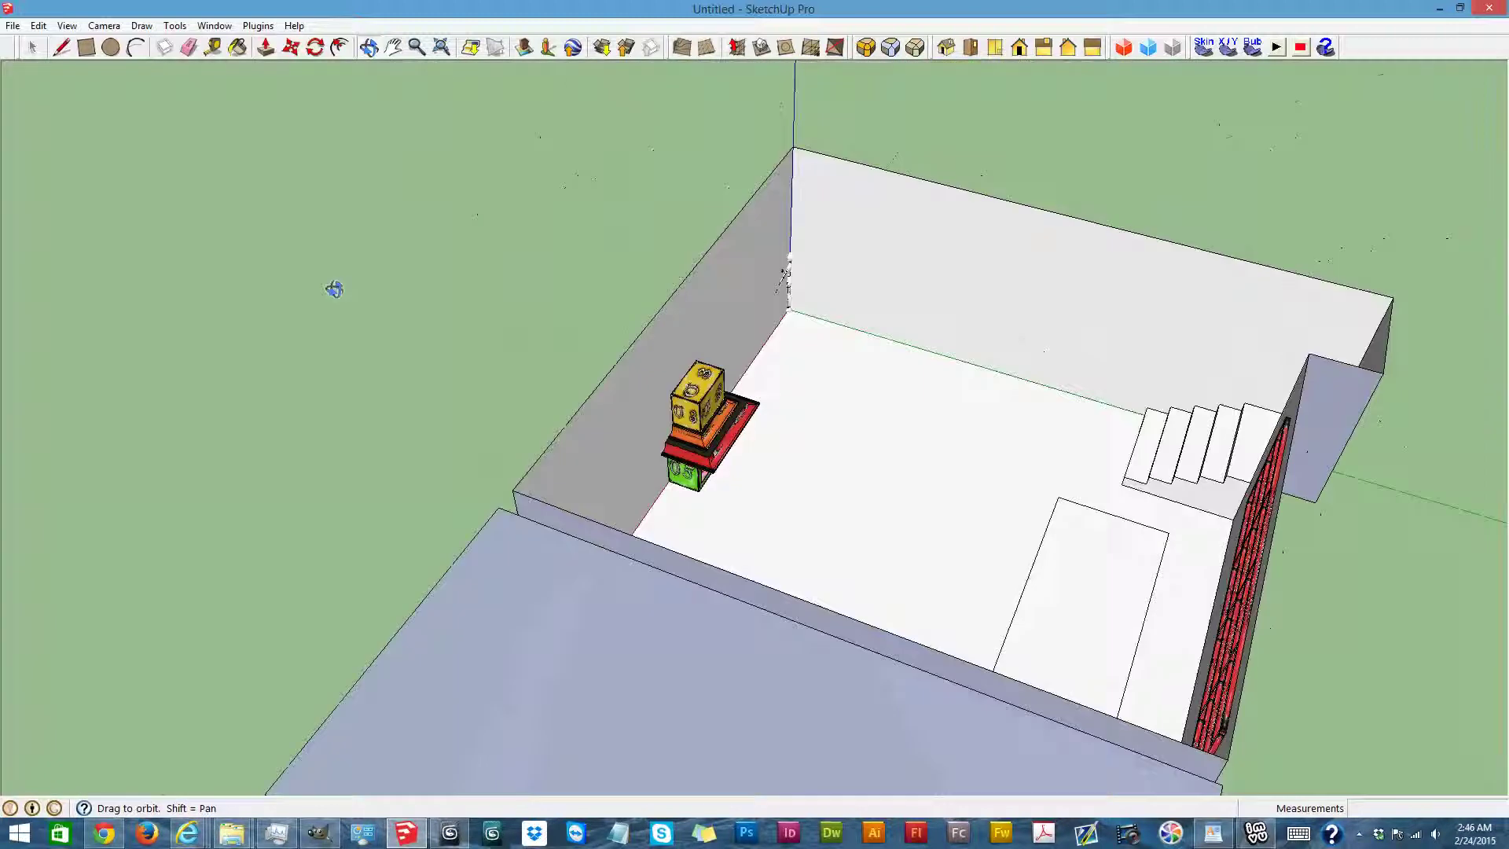
{"action": "scroll", "coordinate": [1340, 254], "scroll_direction": "up", "scroll_amount": 5}
{"action": "left_click_drag", "start_coordinate": [724, 478], "coordinate": [953, 653]}
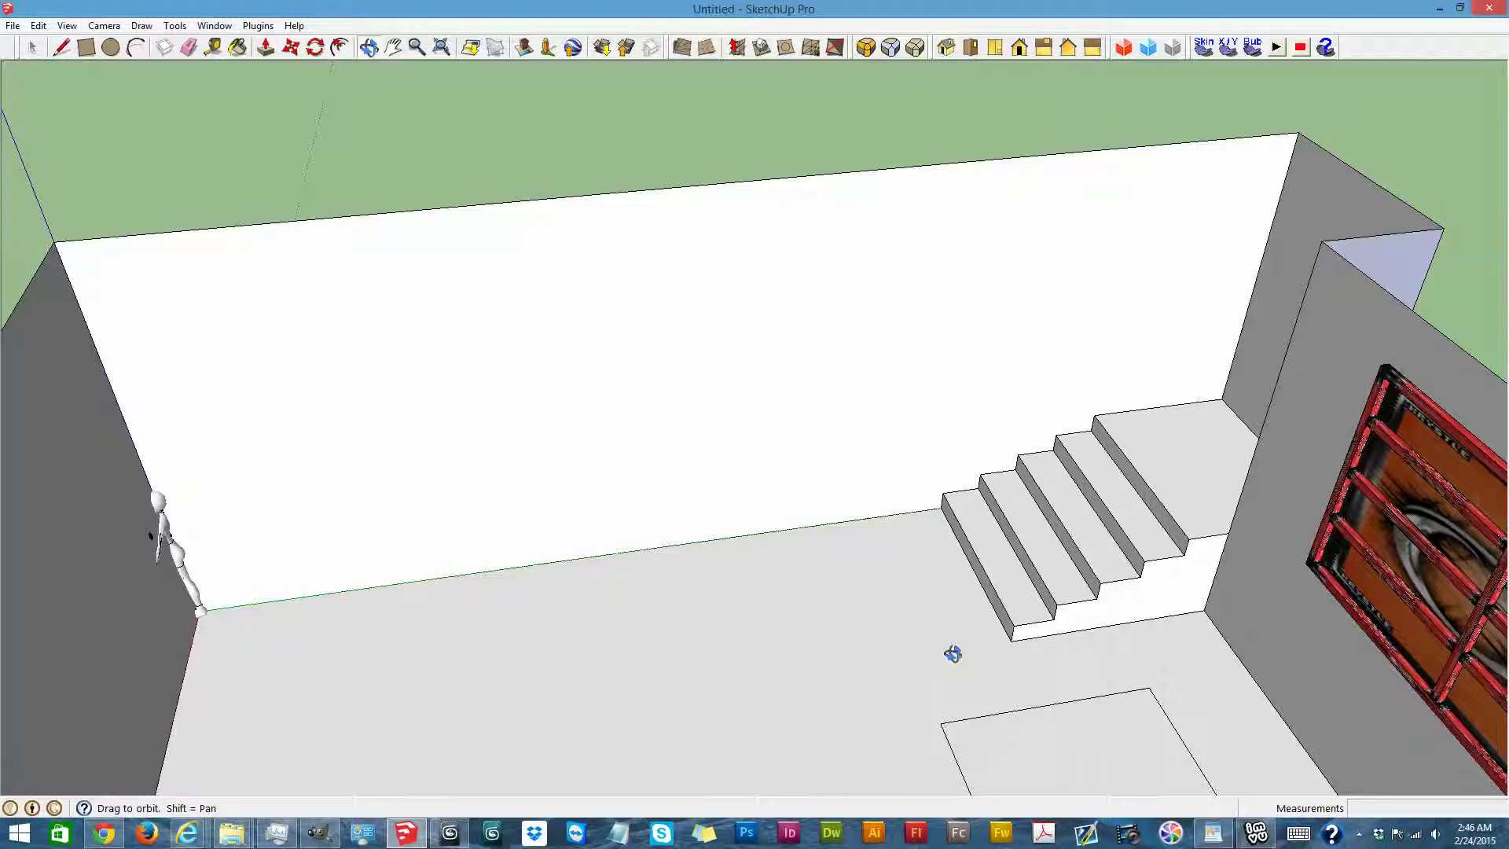
{"action": "scroll", "coordinate": [691, 263], "scroll_direction": "down", "scroll_amount": 6}
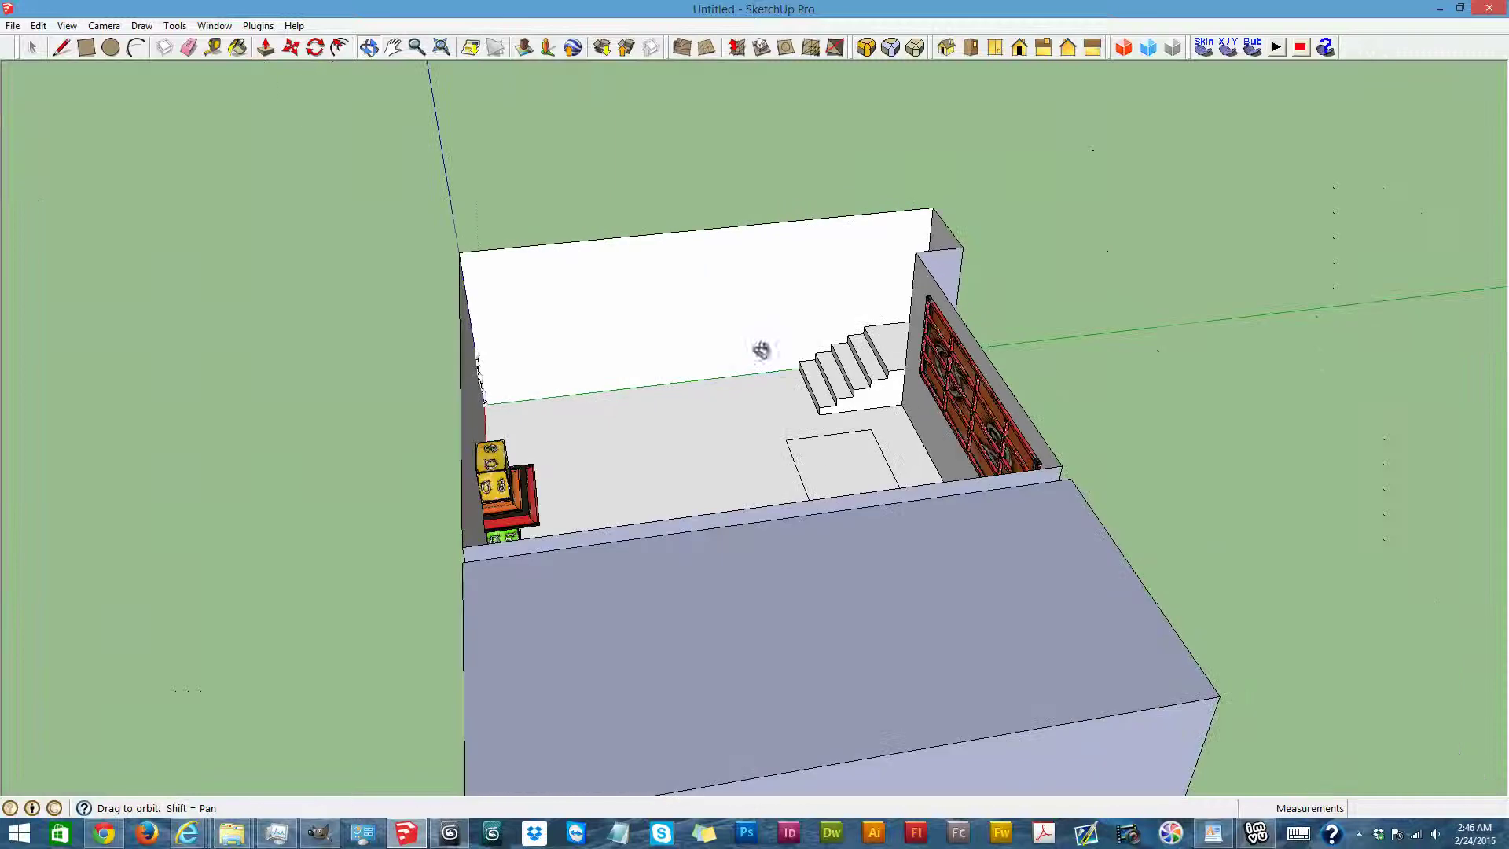
{"action": "left_click_drag", "start_coordinate": [600, 483], "coordinate": [1240, 498]}
{"action": "left_click_drag", "start_coordinate": [757, 488], "coordinate": [983, 448]}
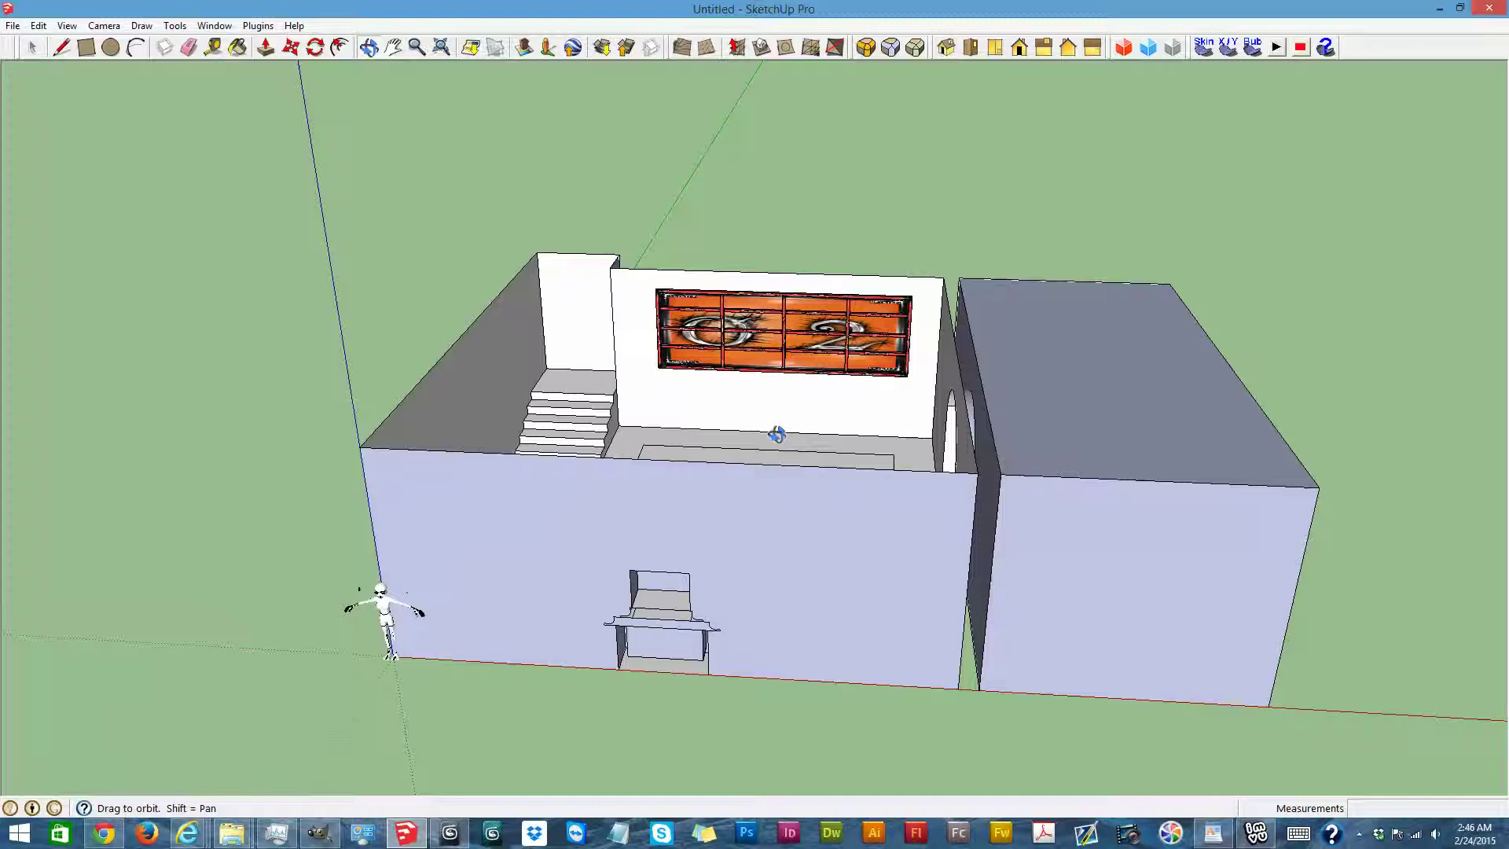
{"action": "key", "text": "ctrl+z"}
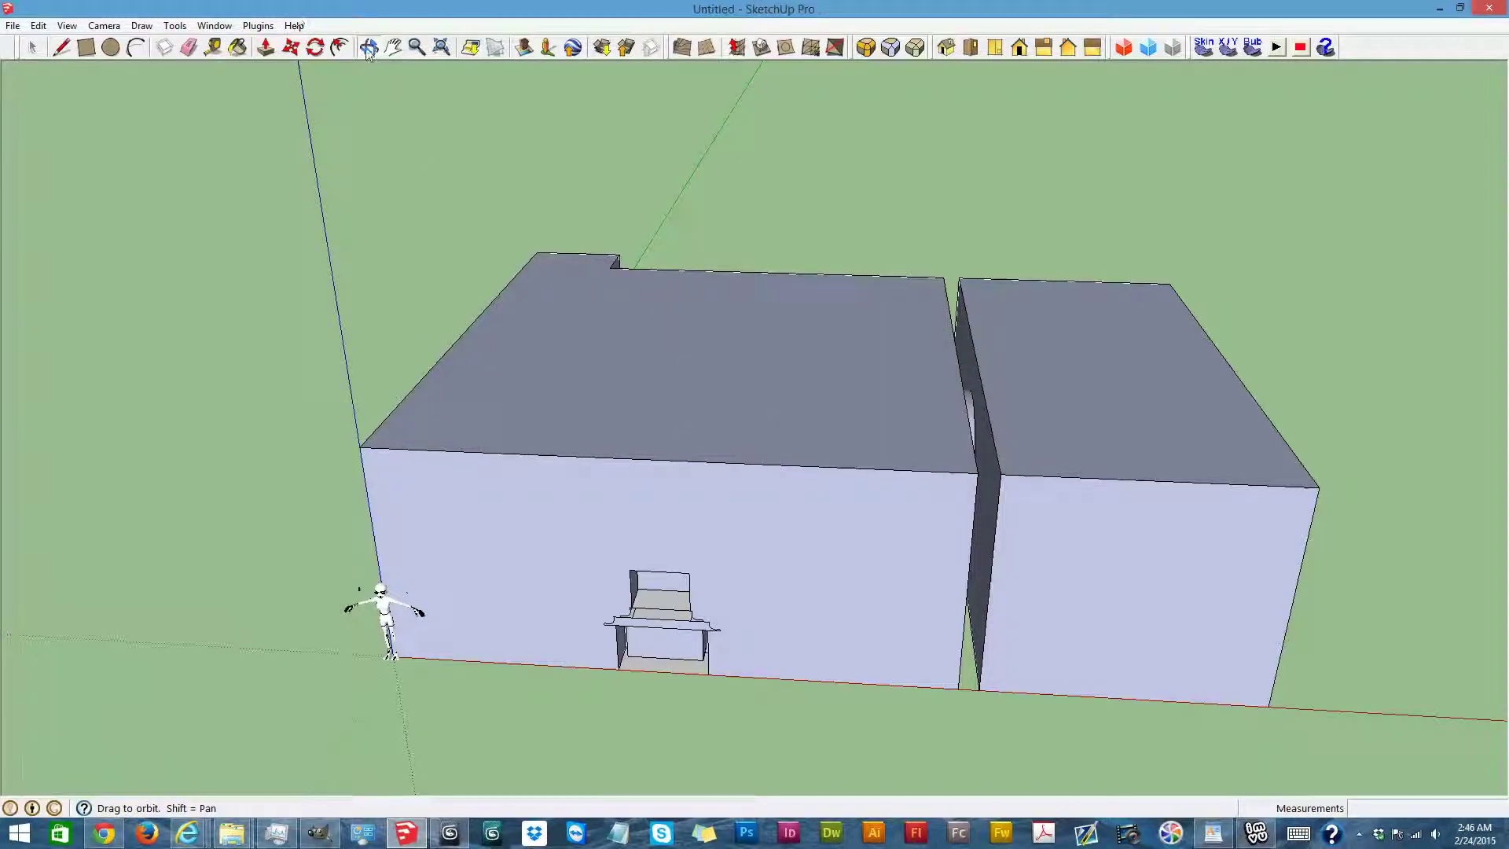
Draw a rectangle about 15' 1" by 11' 5" on the main room's roof from the corner above the scale figure
{"action": "left_click_drag", "start_coordinate": [622, 362], "coordinate": [616, 438]}
{"action": "left_click", "coordinate": [86, 47]}
{"action": "left_click", "coordinate": [383, 534]}
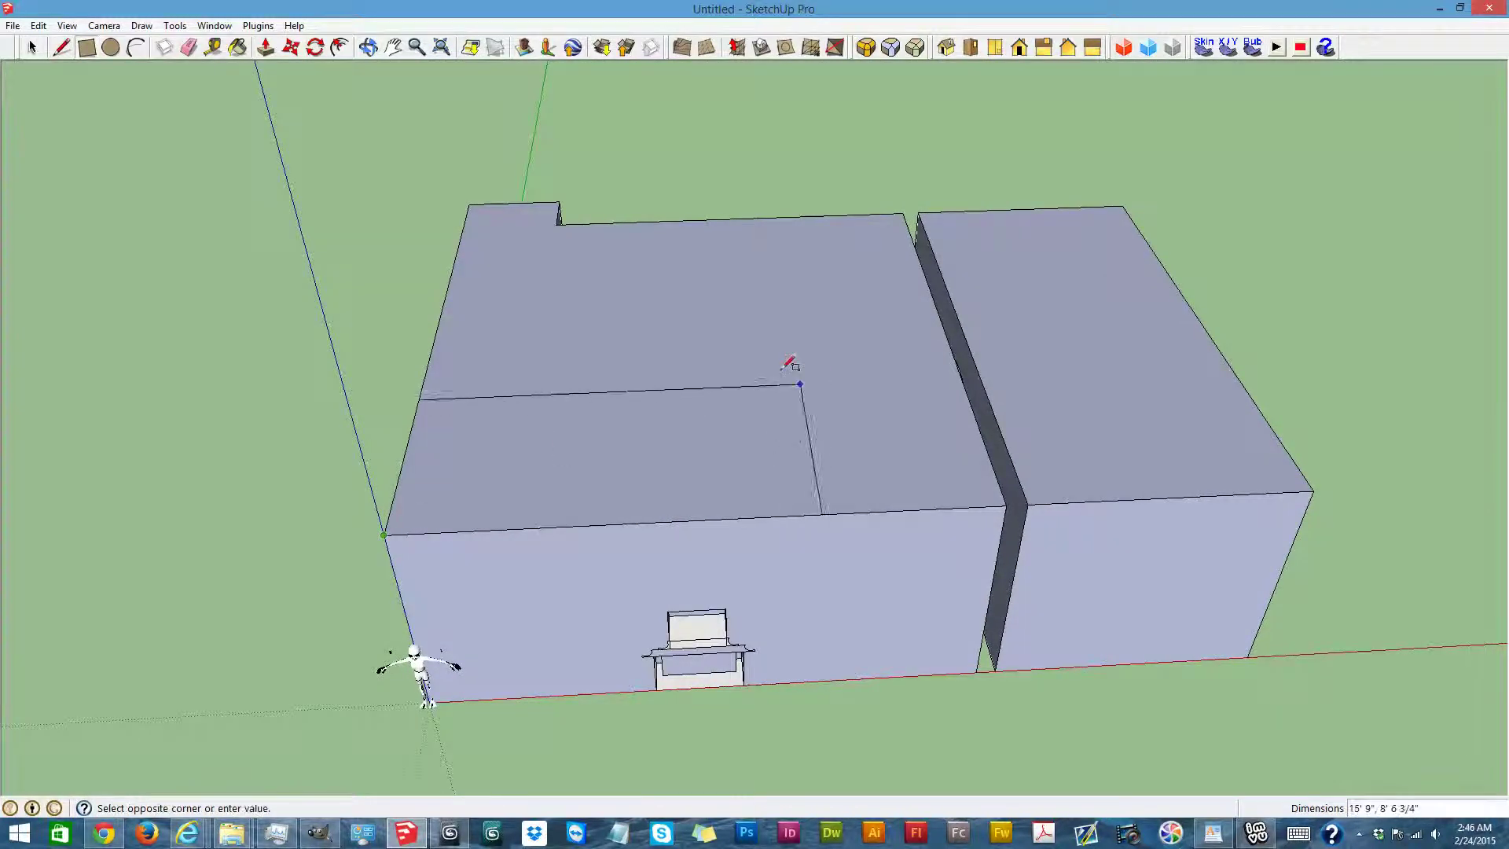
{"action": "left_click", "coordinate": [766, 347]}
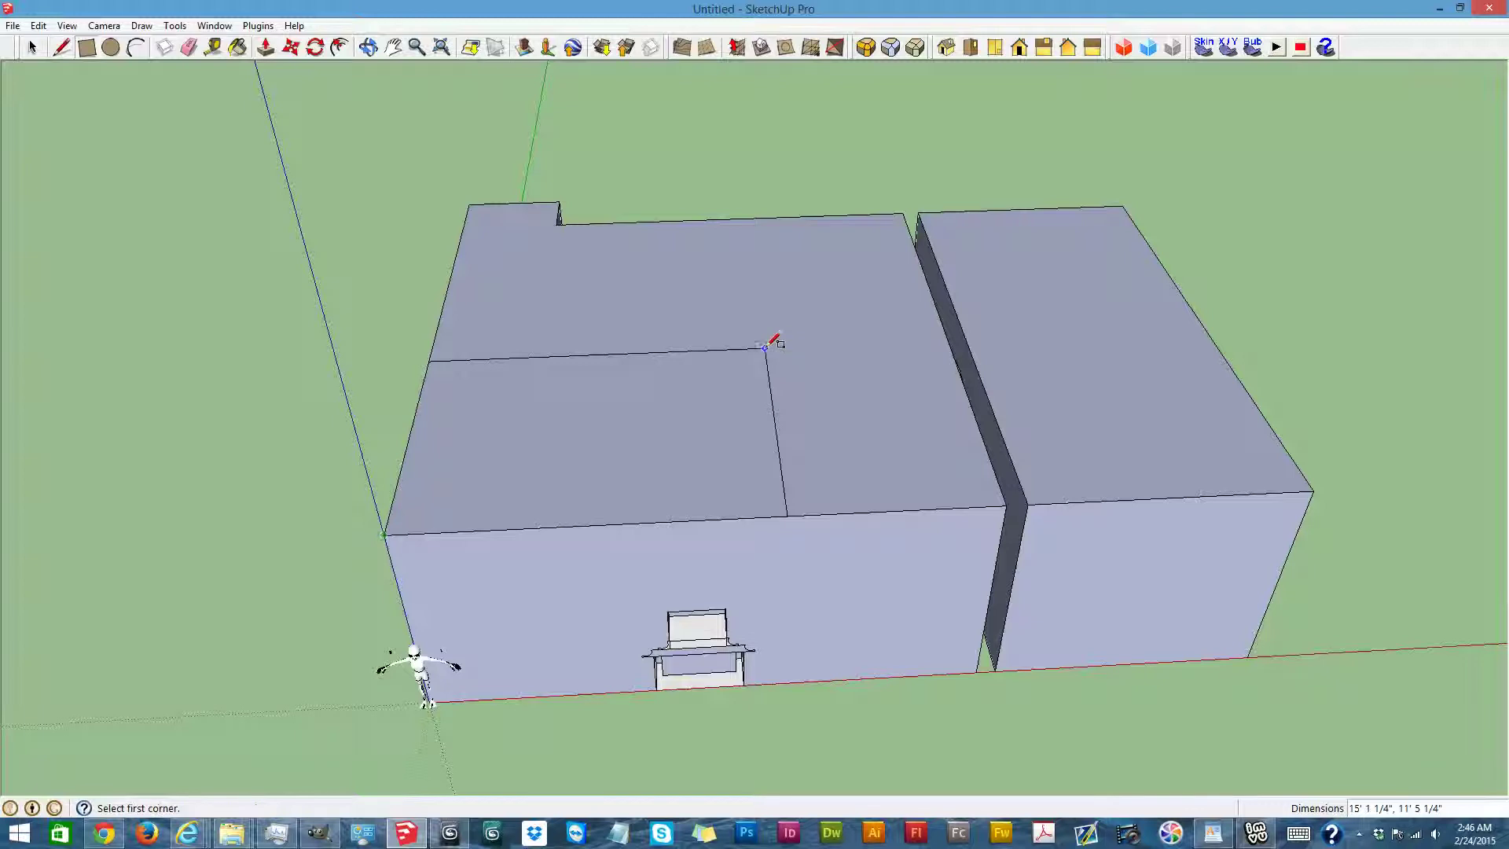
Try to push the roof rectangle down with a distance of 1"6 and undo it
{"action": "left_click", "coordinate": [265, 47]}
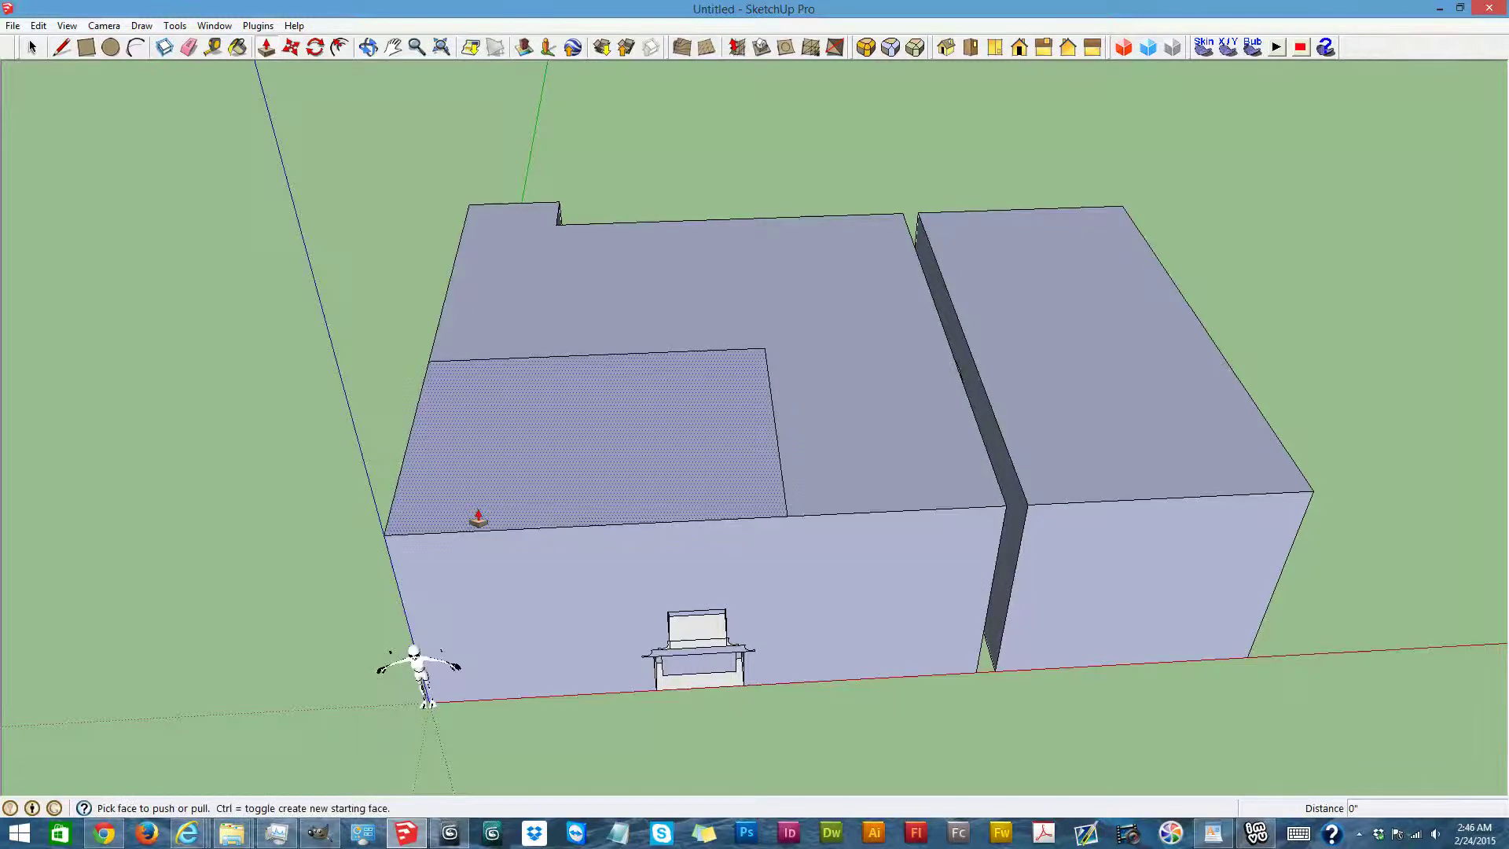
{"action": "left_click", "coordinate": [478, 519]}
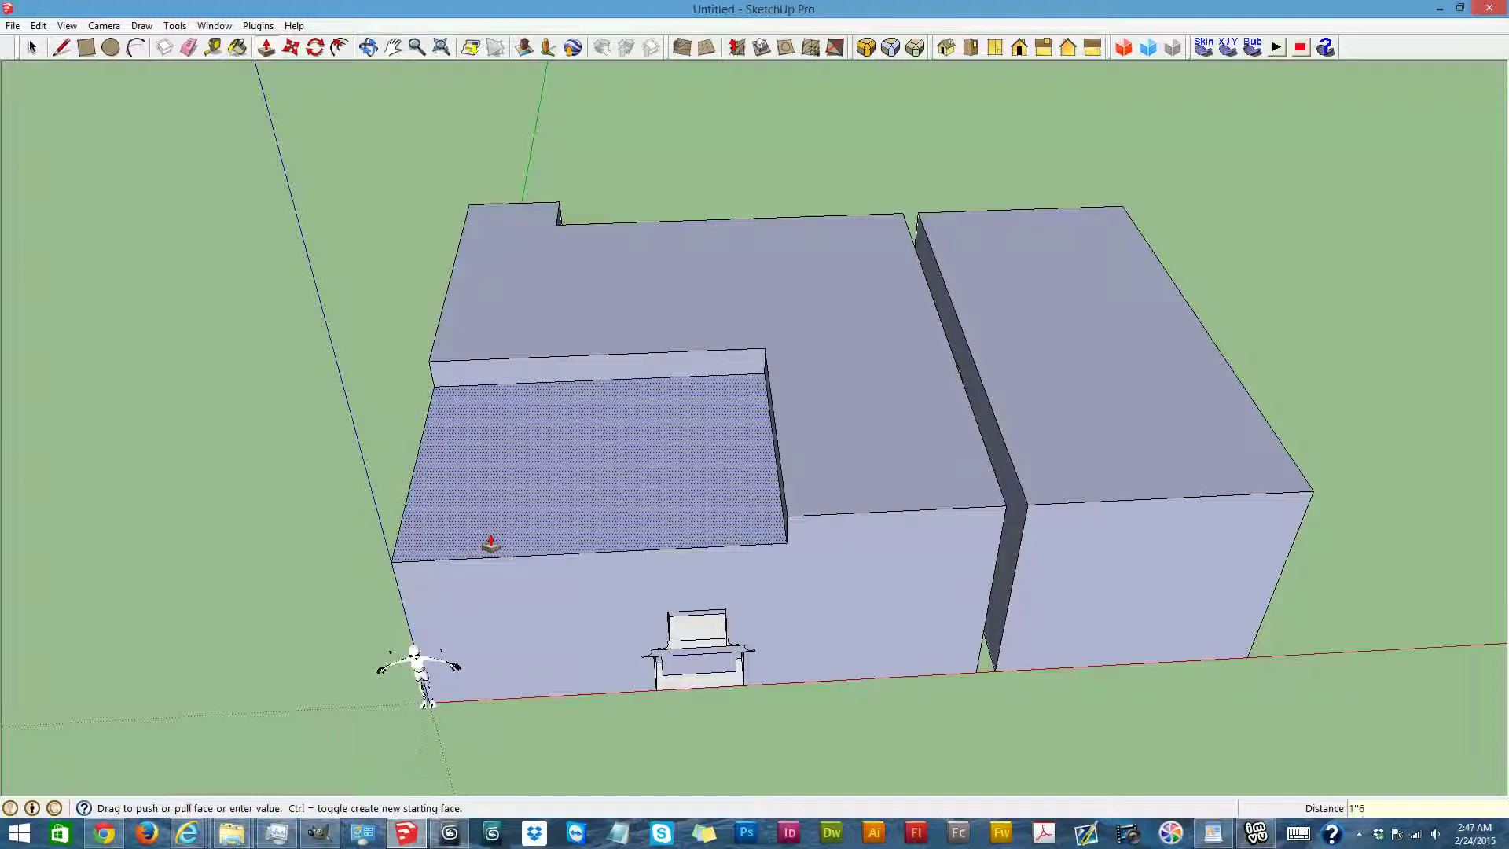
{"action": "key", "text": "Return"}
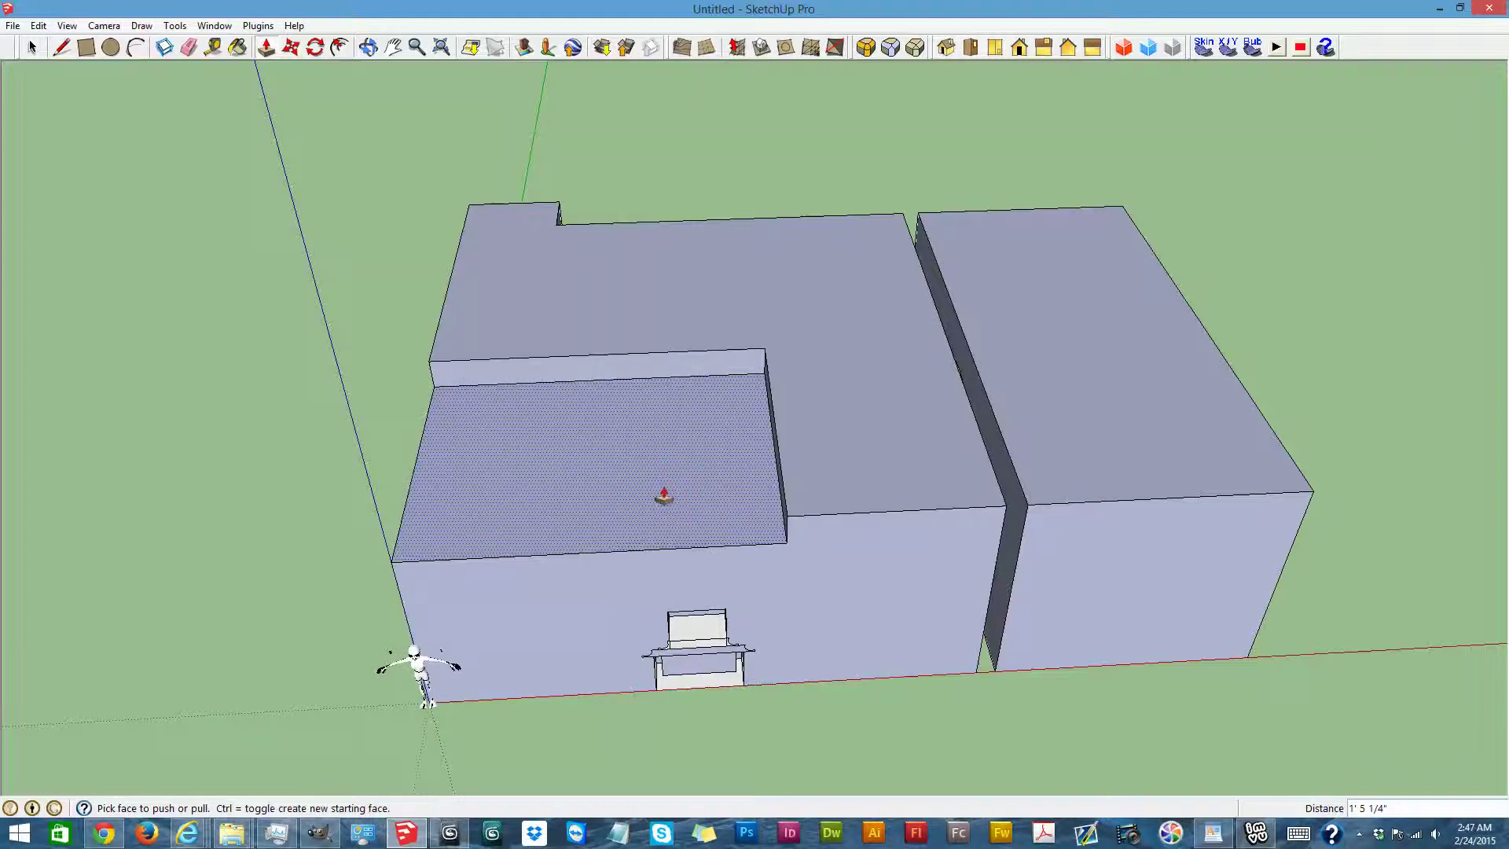
{"action": "key", "text": "ctrl+z"}
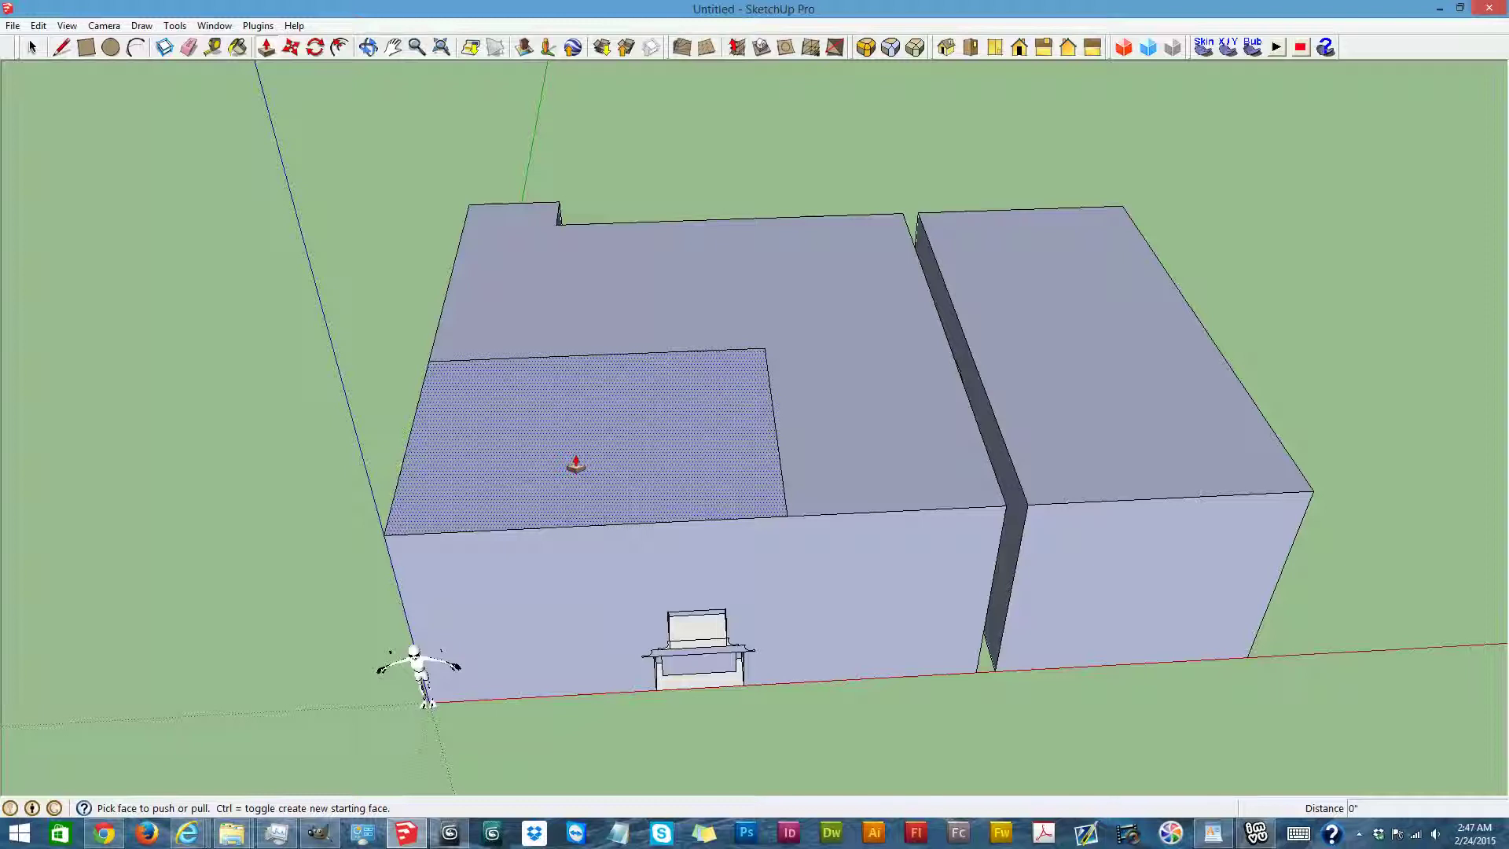
Push the roof rectangle down 1' 6" to form a lowered ceiling section above the fireplace
{"action": "left_click_drag", "start_coordinate": [576, 466], "coordinate": [576, 482]}
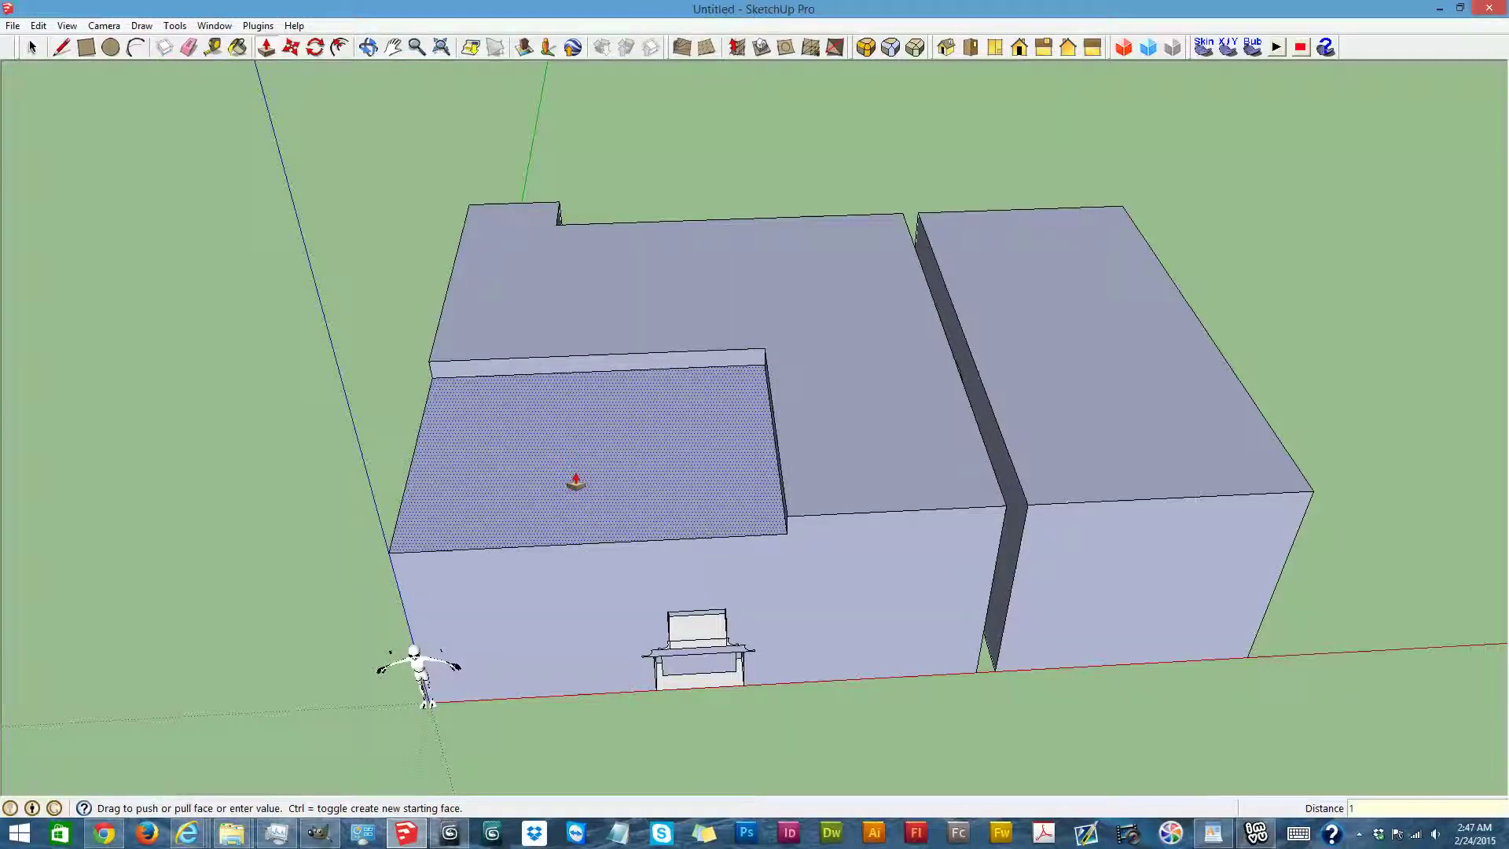
{"action": "key", "text": "Return"}
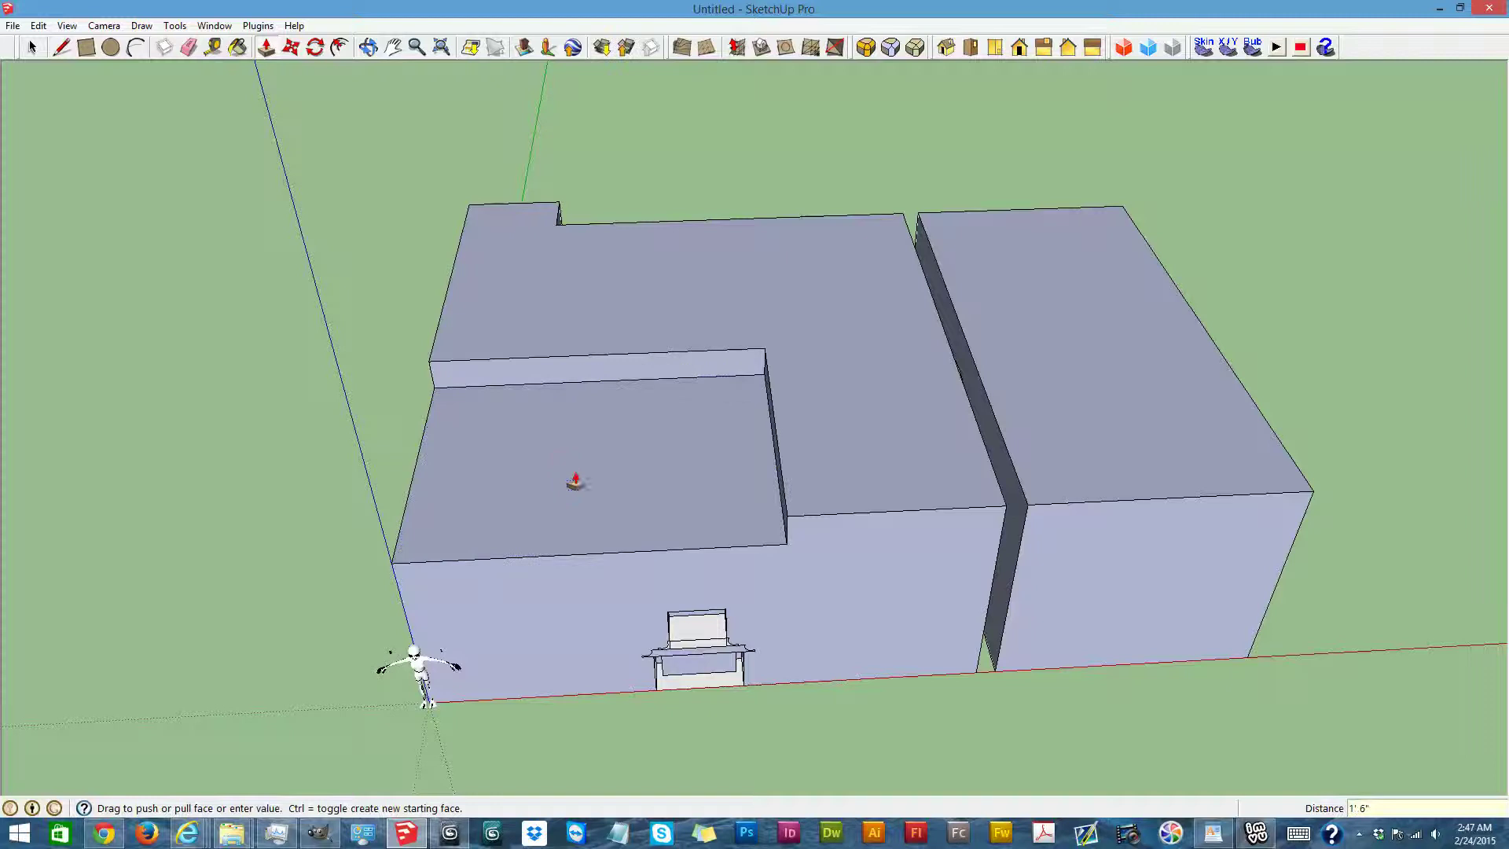
{"action": "left_click", "coordinate": [368, 47]}
{"action": "left_click_drag", "start_coordinate": [378, 78], "coordinate": [489, 316]}
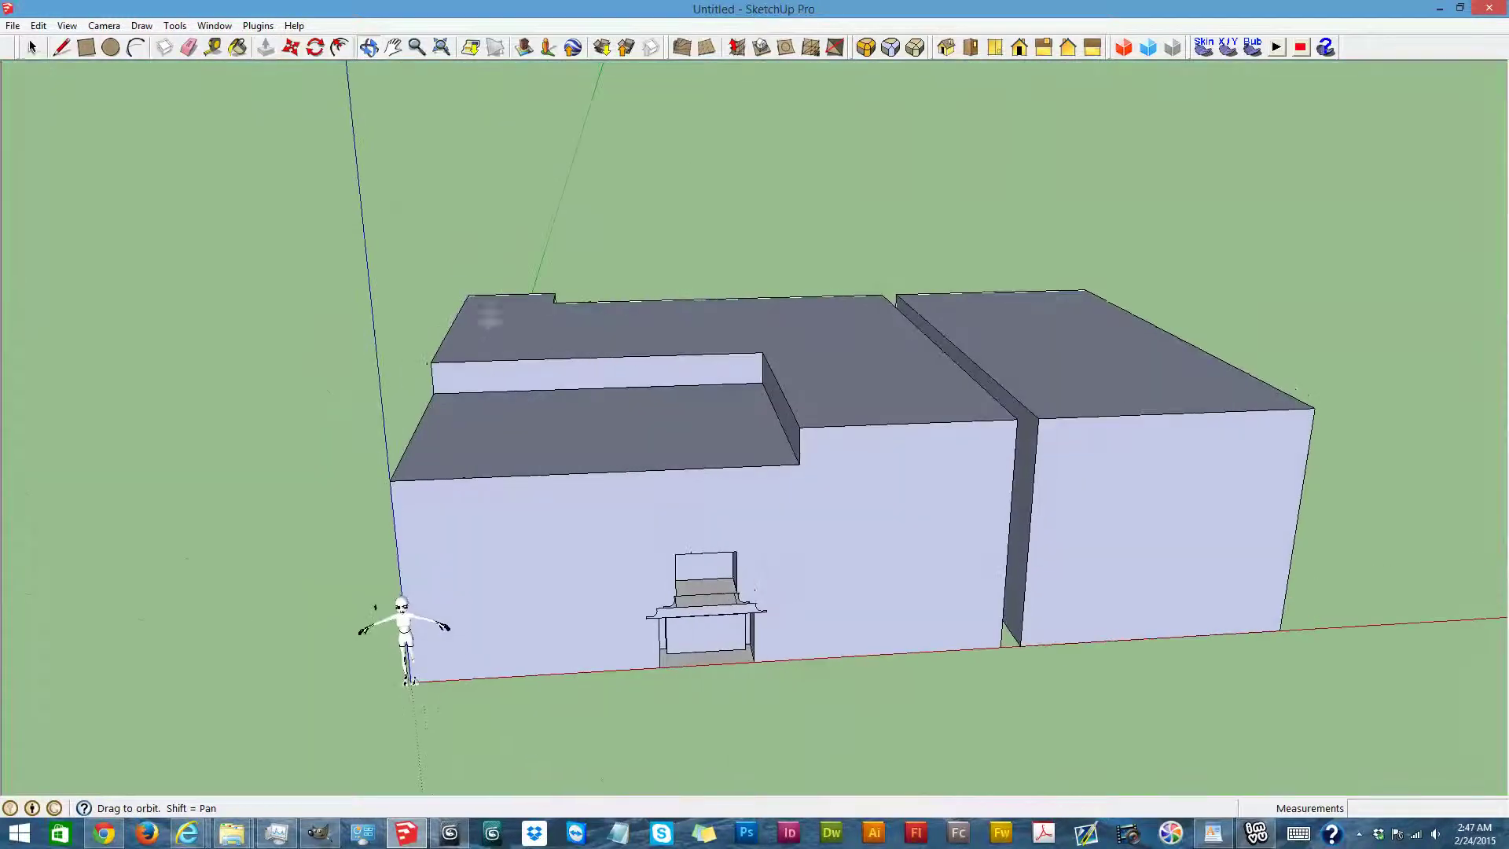
Delete the main room's side wall face next to the stairs to open the interior to view
{"action": "left_click", "coordinate": [32, 47]}
{"action": "left_click", "coordinate": [831, 545]}
{"action": "left_click", "coordinate": [368, 48]}
{"action": "left_click_drag", "start_coordinate": [217, 377], "coordinate": [828, 404]}
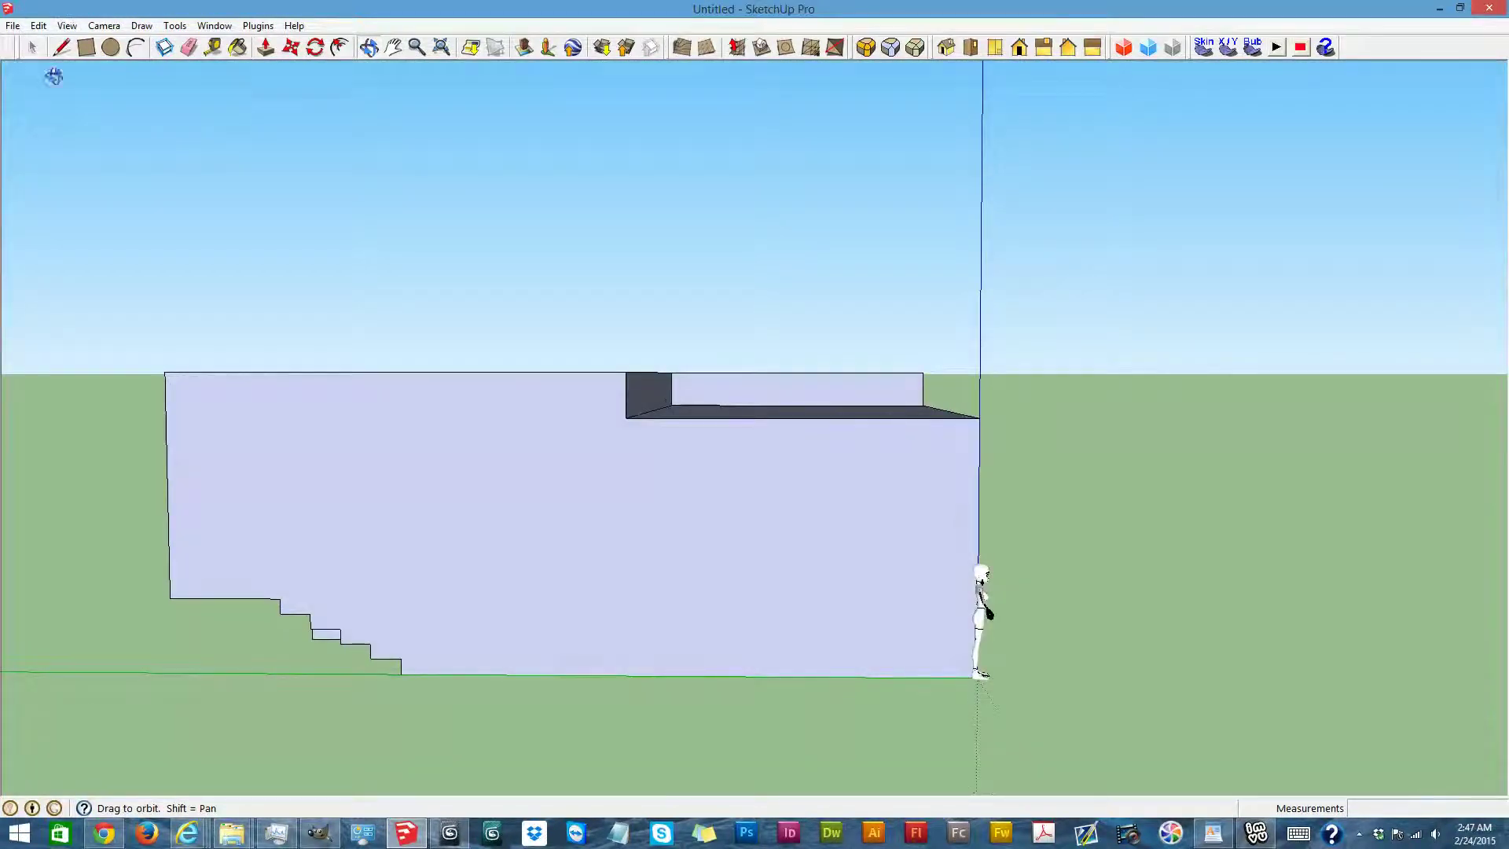
{"action": "left_click", "coordinate": [31, 50]}
{"action": "left_click", "coordinate": [432, 476]}
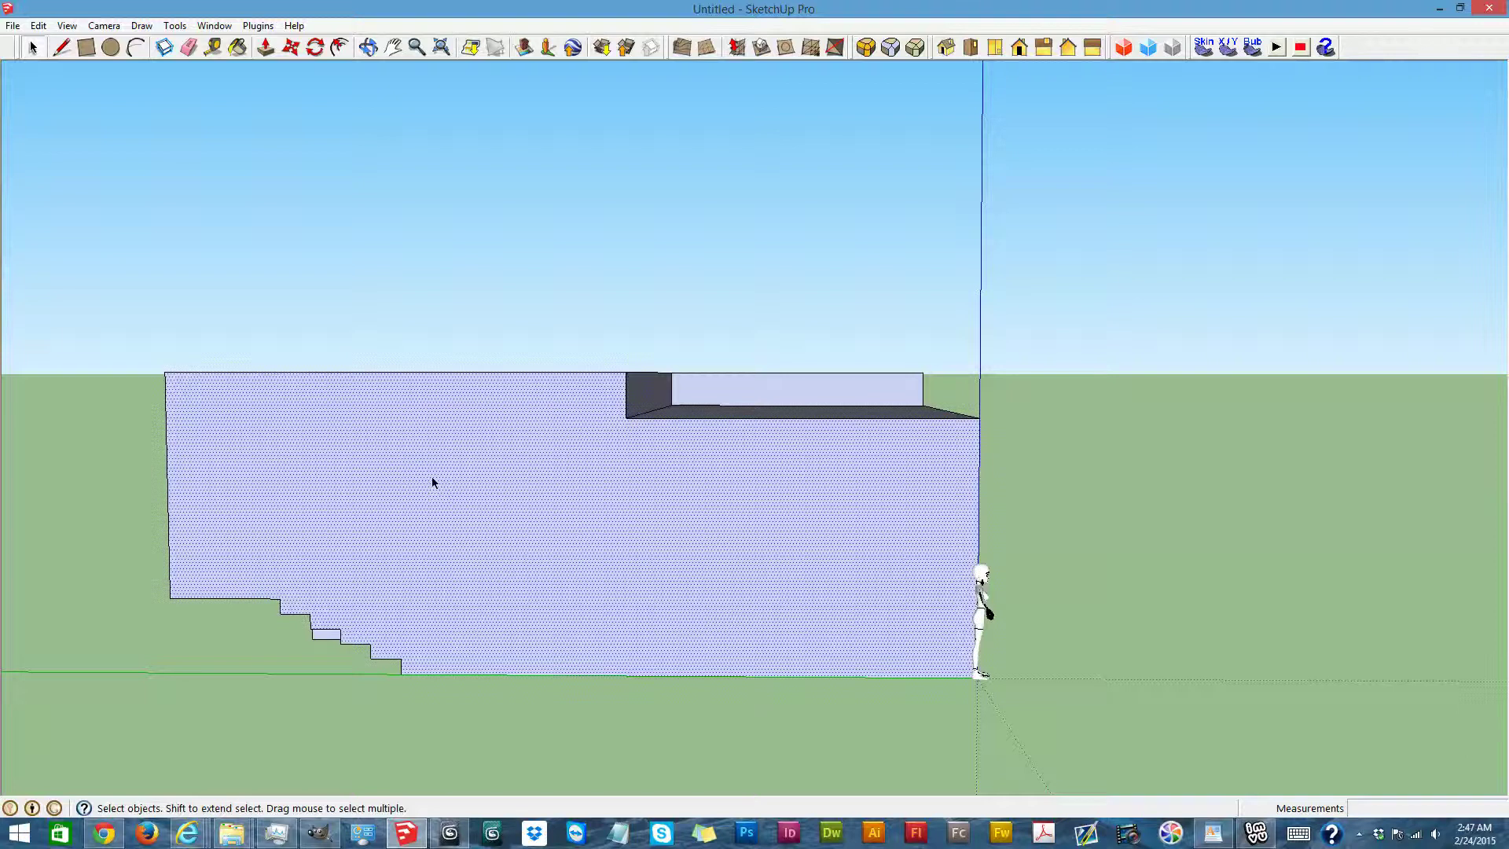
{"action": "key", "text": "Delete"}
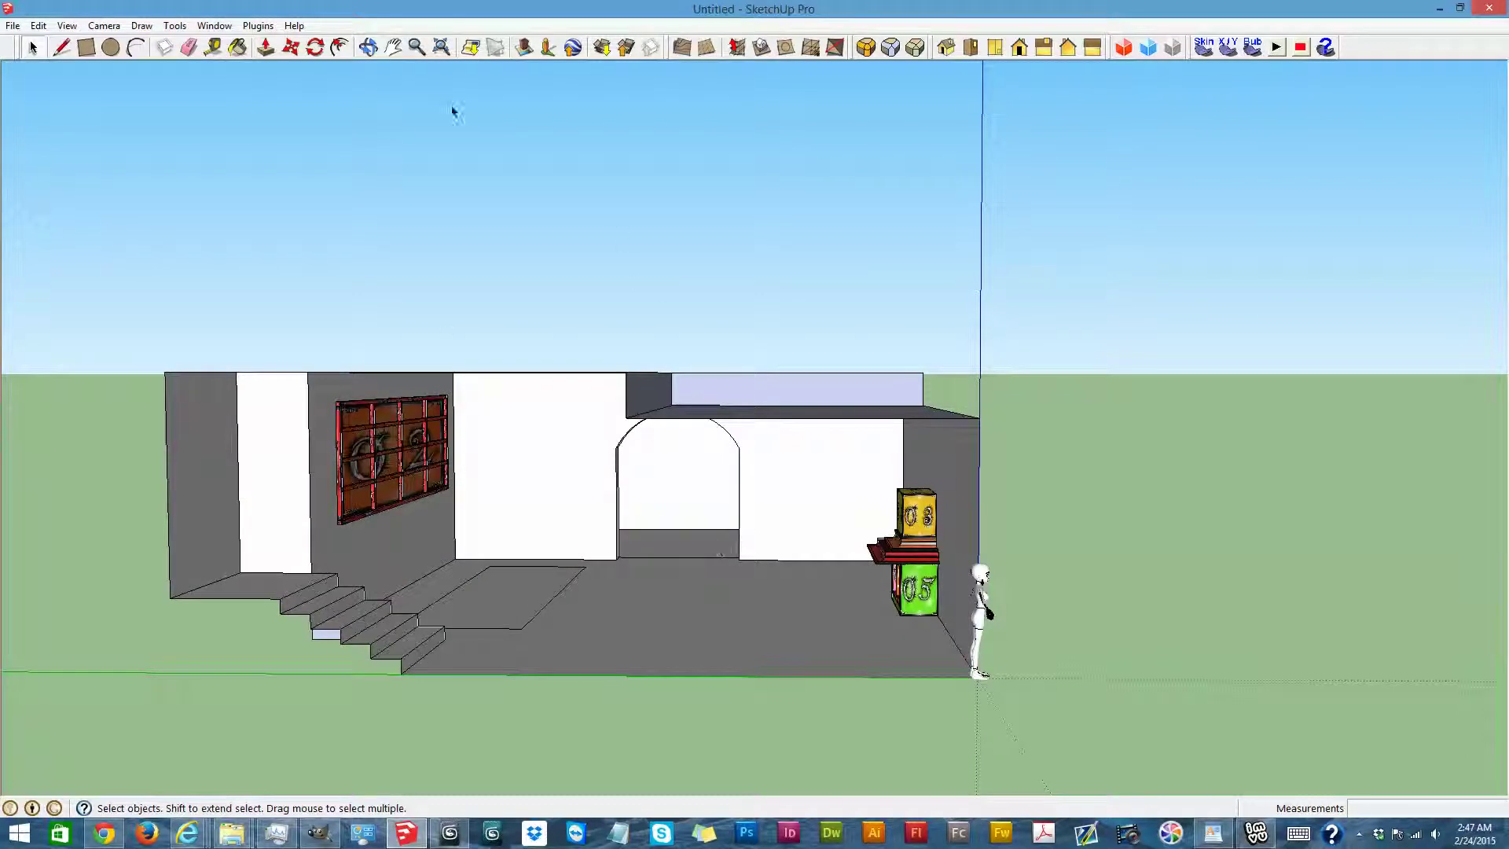
Draw a rectangle about 4' 11" wide by 6' high on the arch wall, rising from the floor between the archway and the fireplace-side corner
{"action": "left_click", "coordinate": [368, 48]}
{"action": "left_click_drag", "start_coordinate": [472, 451], "coordinate": [771, 381]}
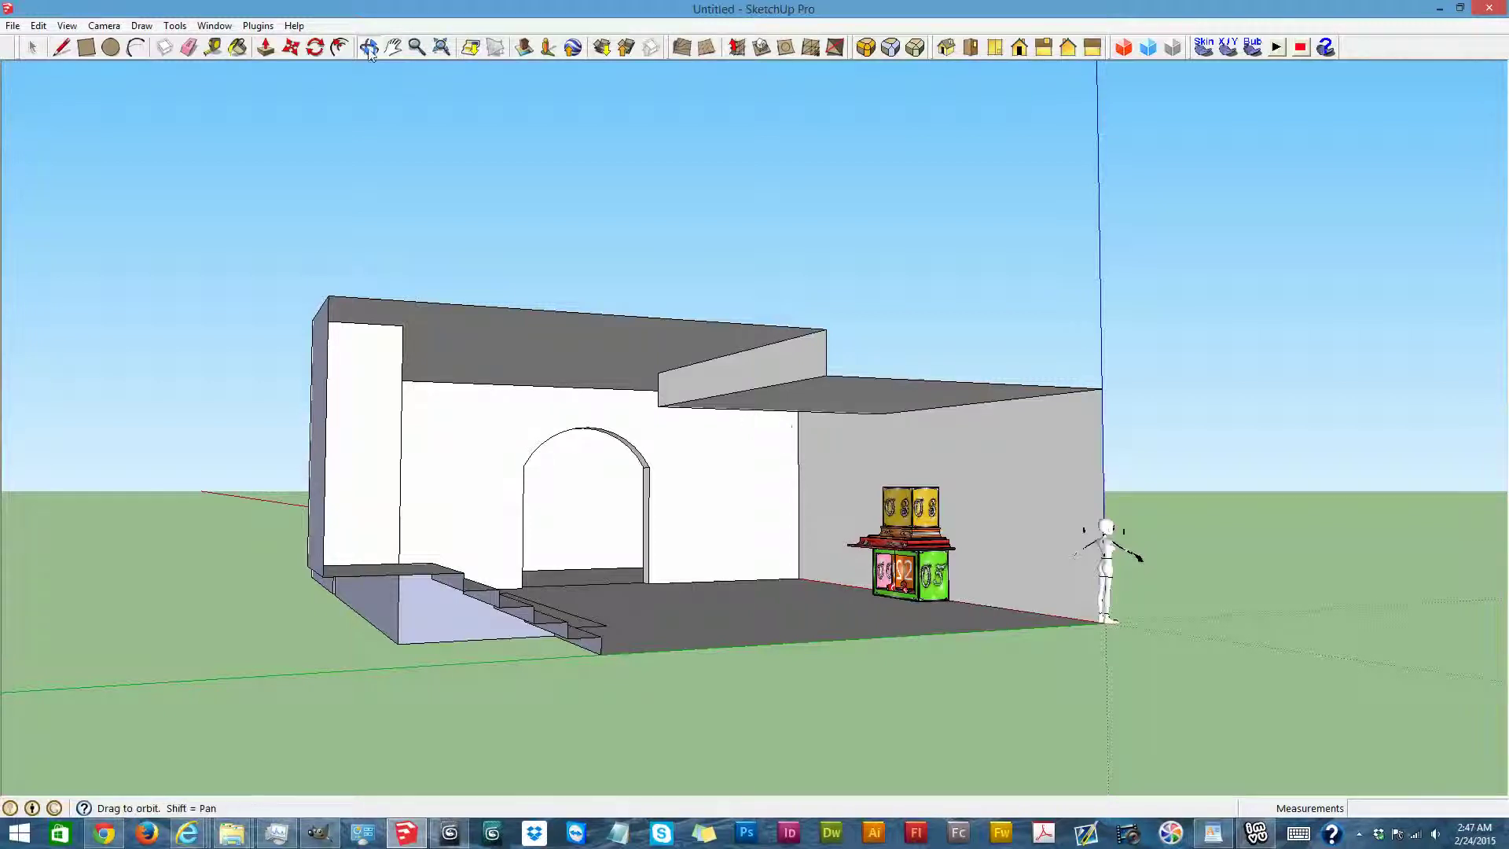
{"action": "left_click_drag", "start_coordinate": [895, 437], "coordinate": [881, 491]}
{"action": "scroll", "coordinate": [721, 621], "scroll_direction": "up", "scroll_amount": 5}
{"action": "left_click_drag", "start_coordinate": [721, 613], "coordinate": [251, 298]}
{"action": "left_click", "coordinate": [86, 48]}
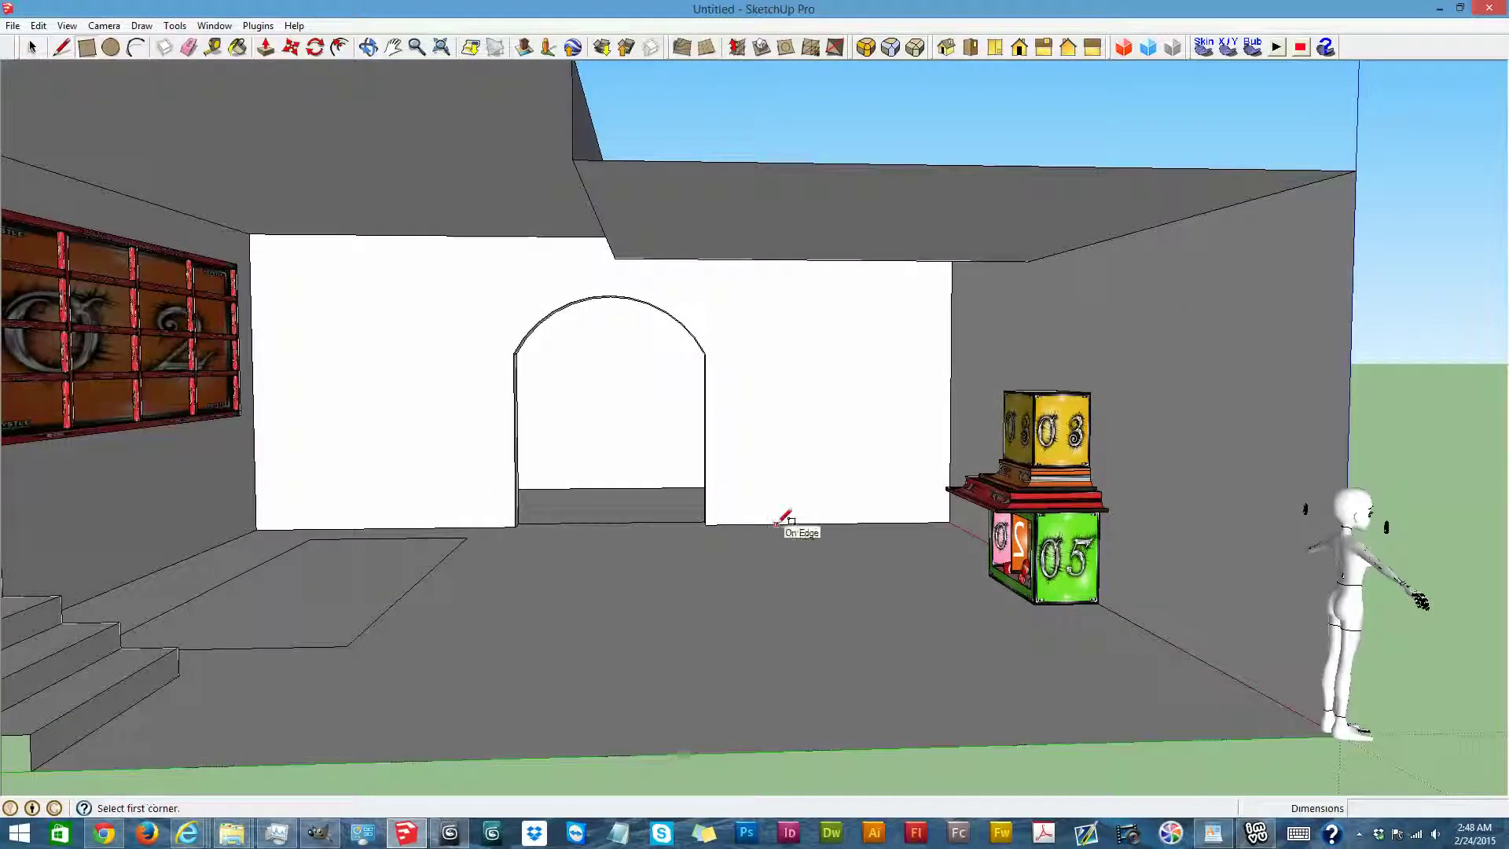
{"action": "left_click", "coordinate": [776, 523]}
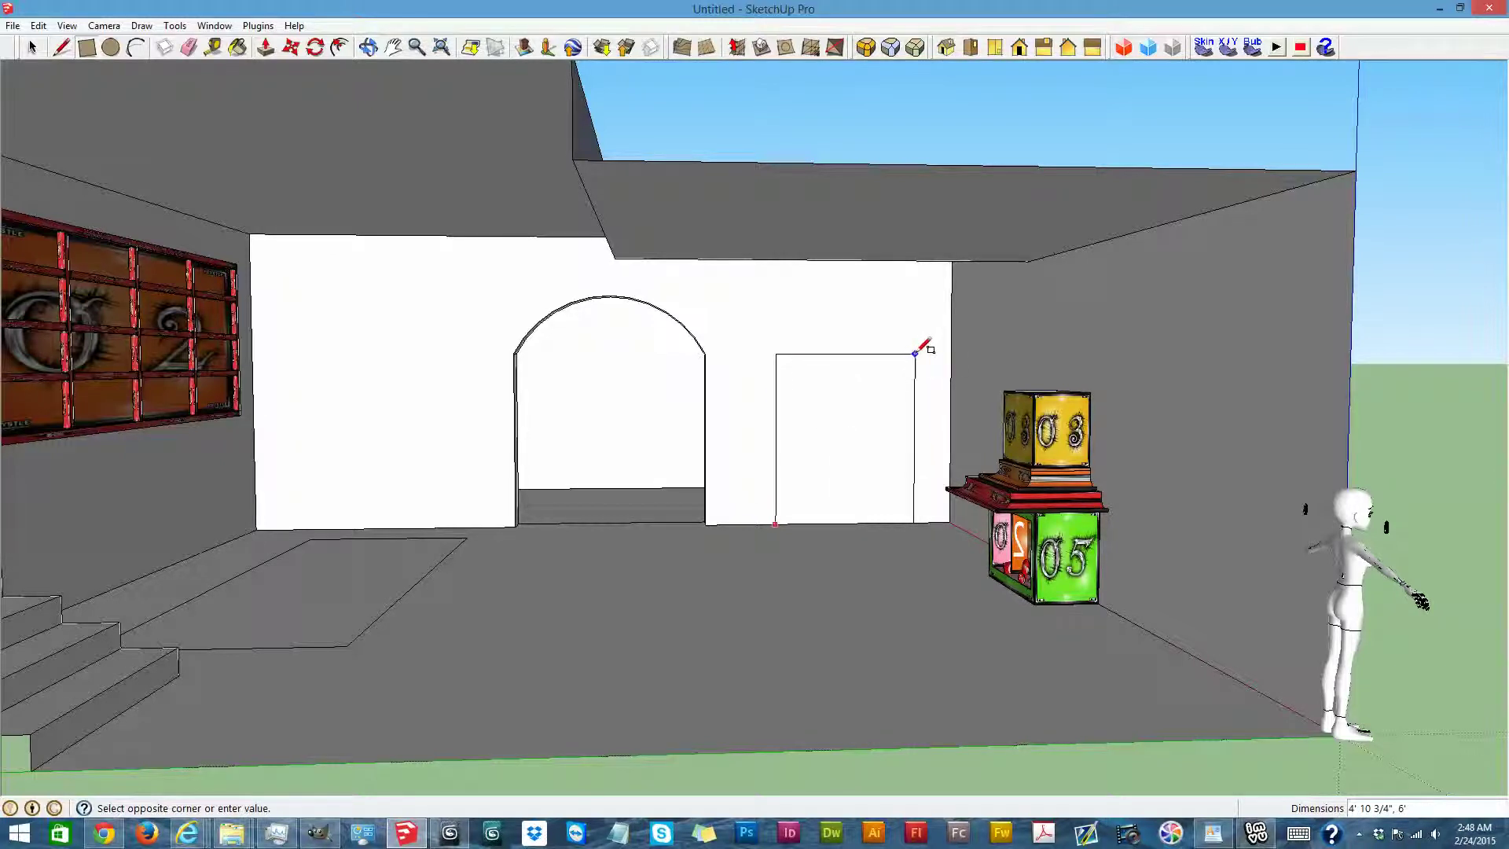
{"action": "left_click", "coordinate": [915, 353]}
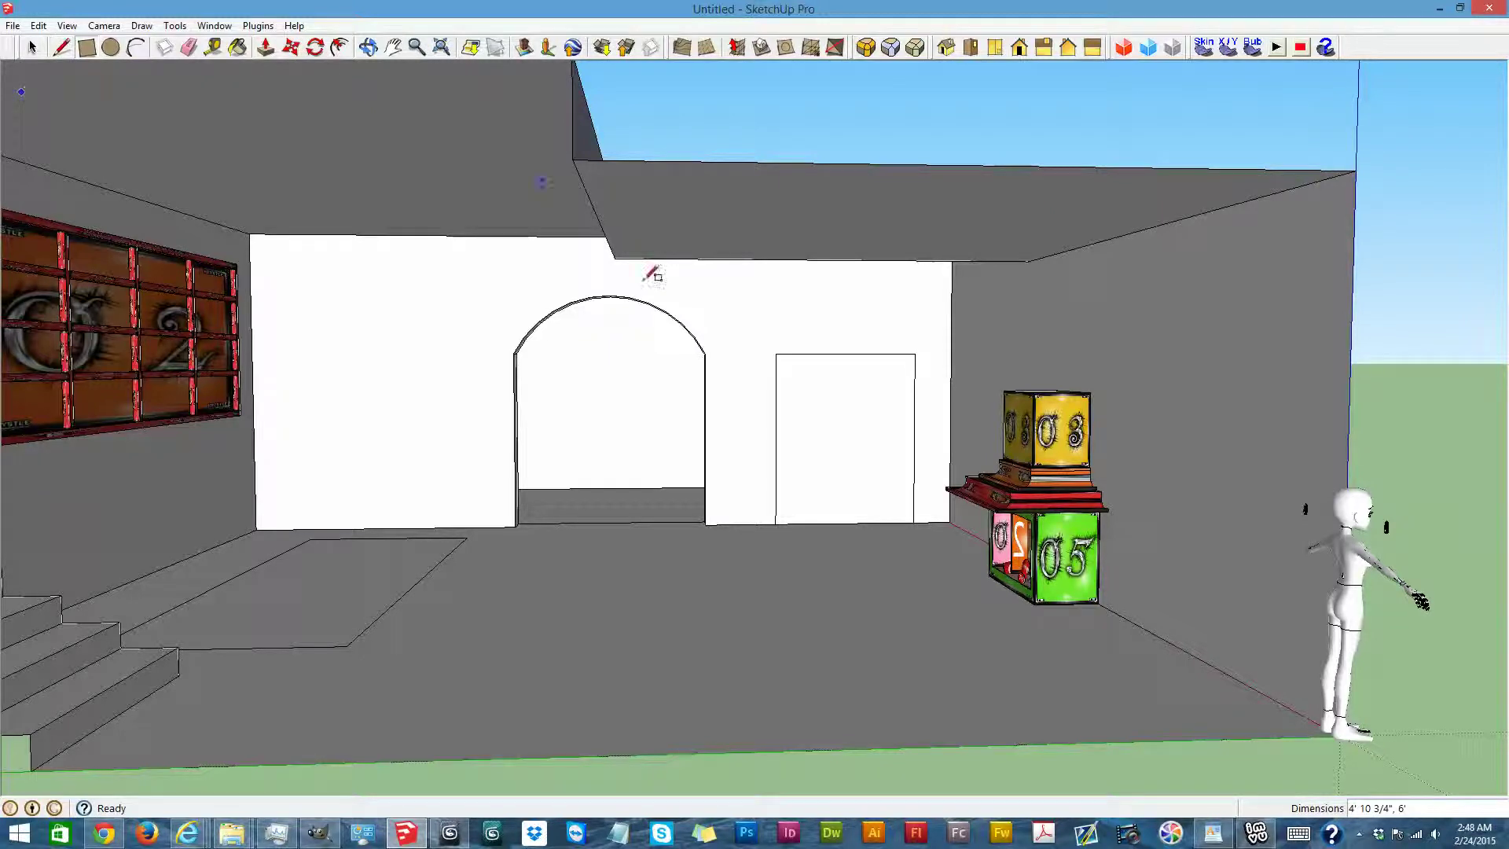
Pull the rectangle beside the archway out of the wall by about 1' 4" into the room as a solid block
{"action": "scroll", "coordinate": [902, 488], "scroll_direction": "up", "scroll_amount": 5}
{"action": "scroll", "coordinate": [242, 271], "scroll_direction": "down", "scroll_amount": 2}
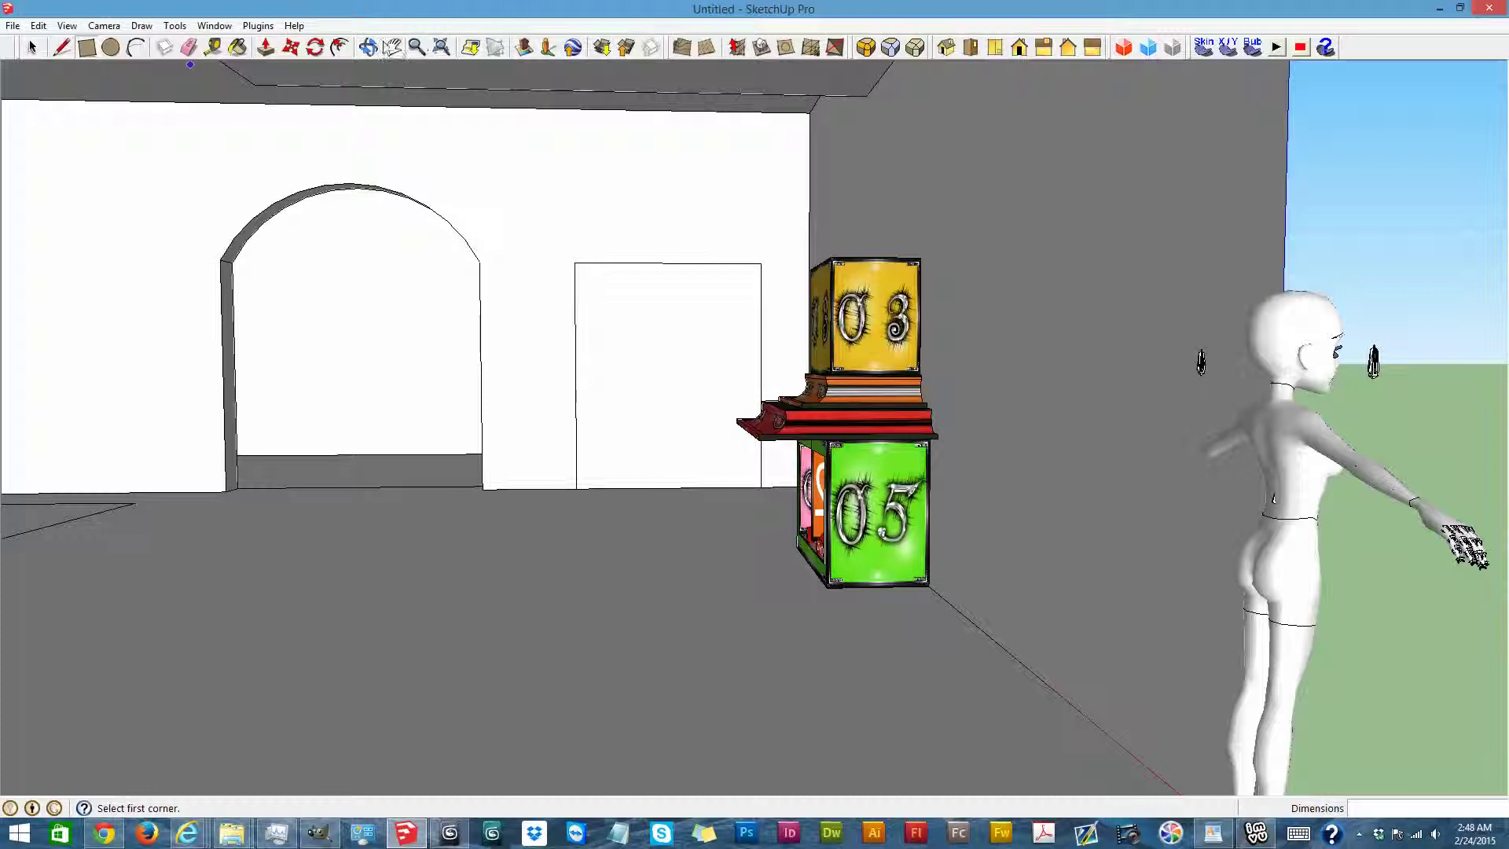
{"action": "left_click", "coordinate": [368, 47]}
{"action": "left_click_drag", "start_coordinate": [253, 280], "coordinate": [751, 408]}
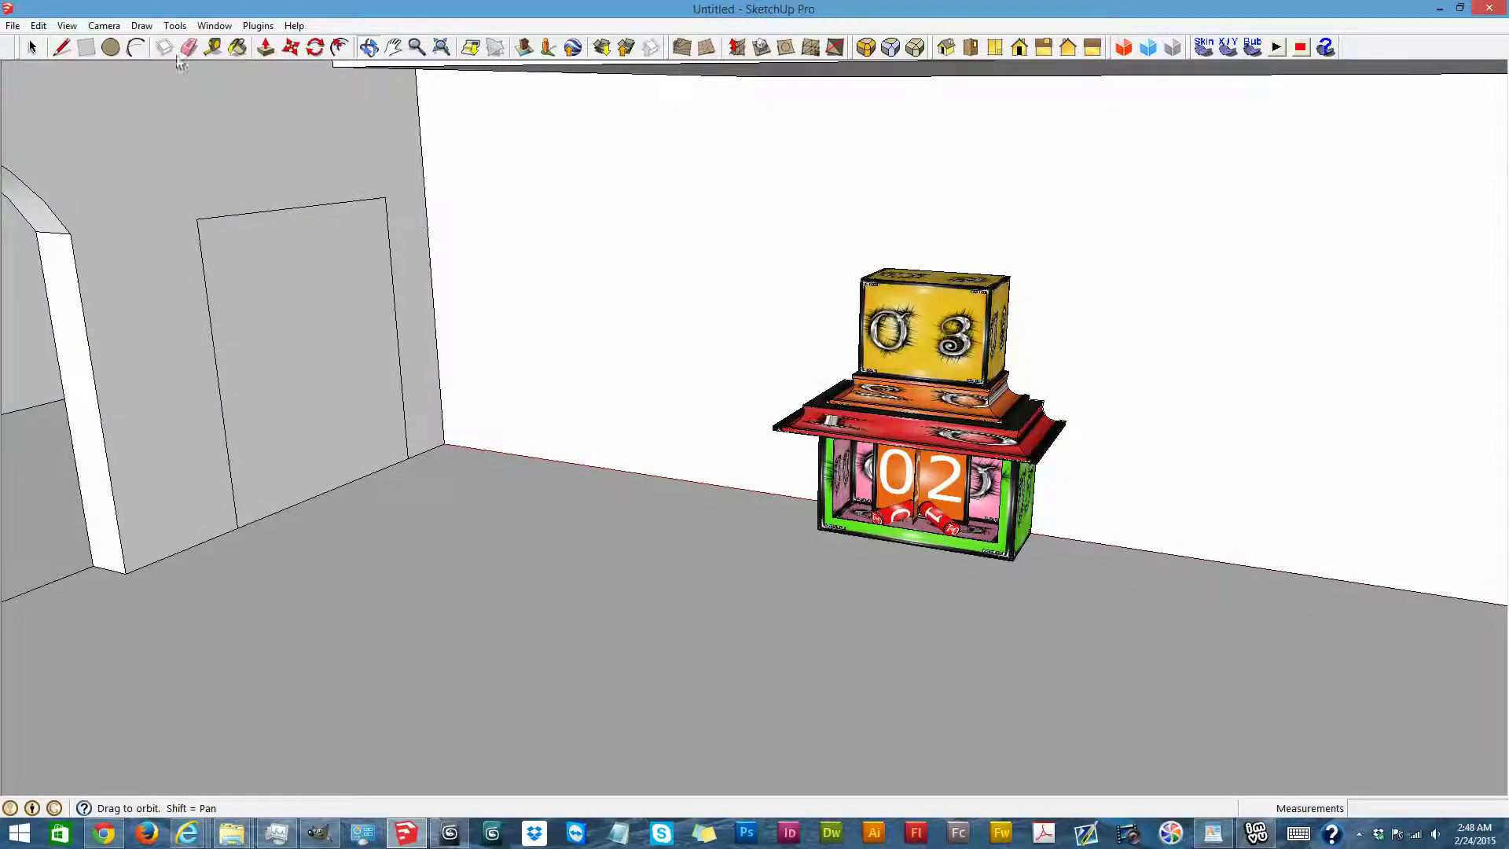
{"action": "left_click", "coordinate": [265, 47]}
{"action": "left_click_drag", "start_coordinate": [297, 457], "coordinate": [323, 485]}
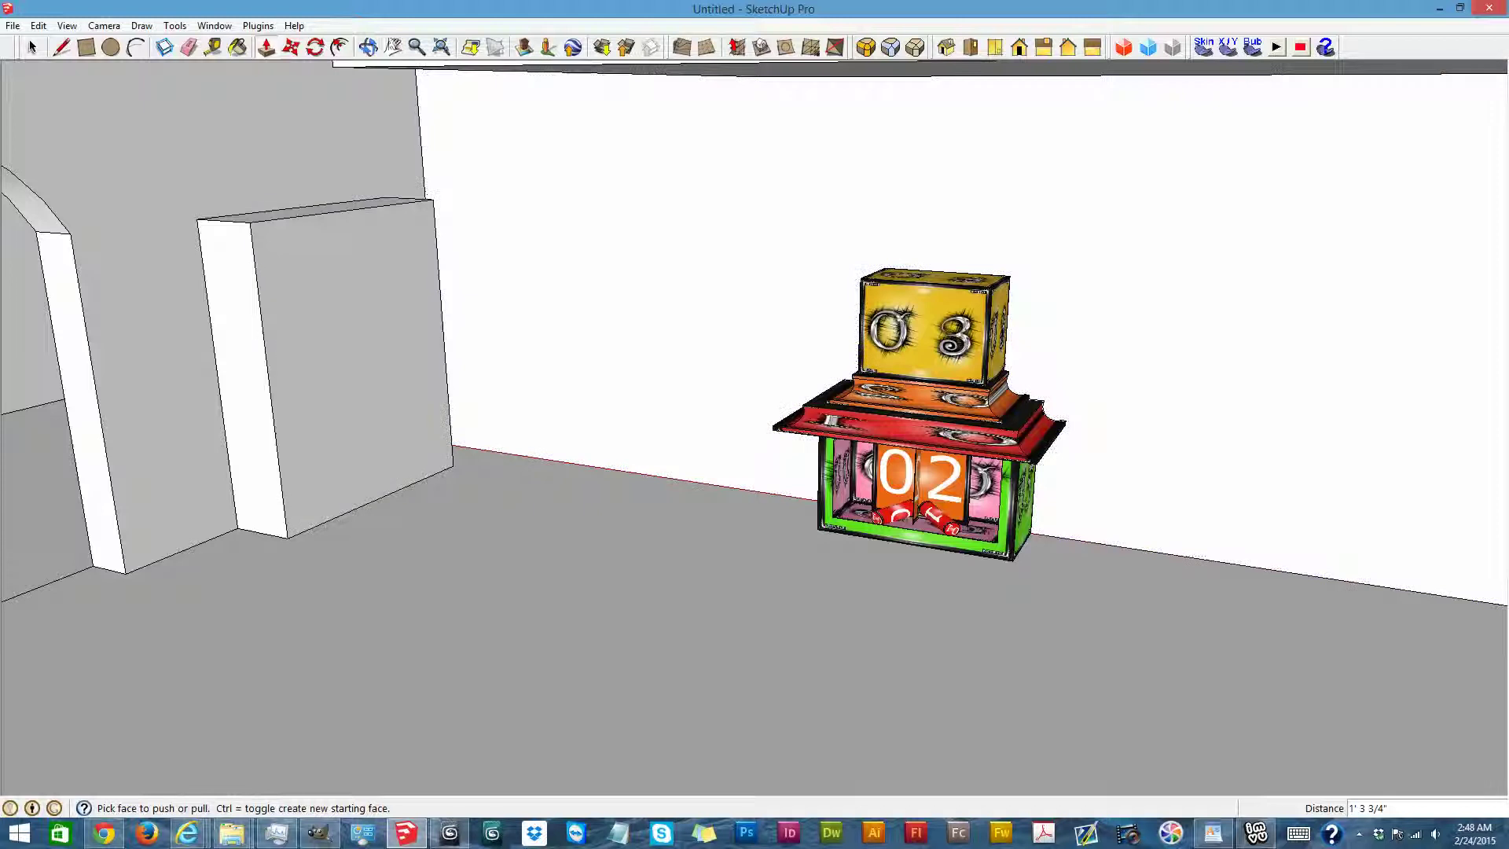
Examine the wall block inside the room and the building's exterior, including the open side, lowered ceiling section and fireplace wall
{"action": "left_click_drag", "start_coordinate": [554, 201], "coordinate": [350, 391]}
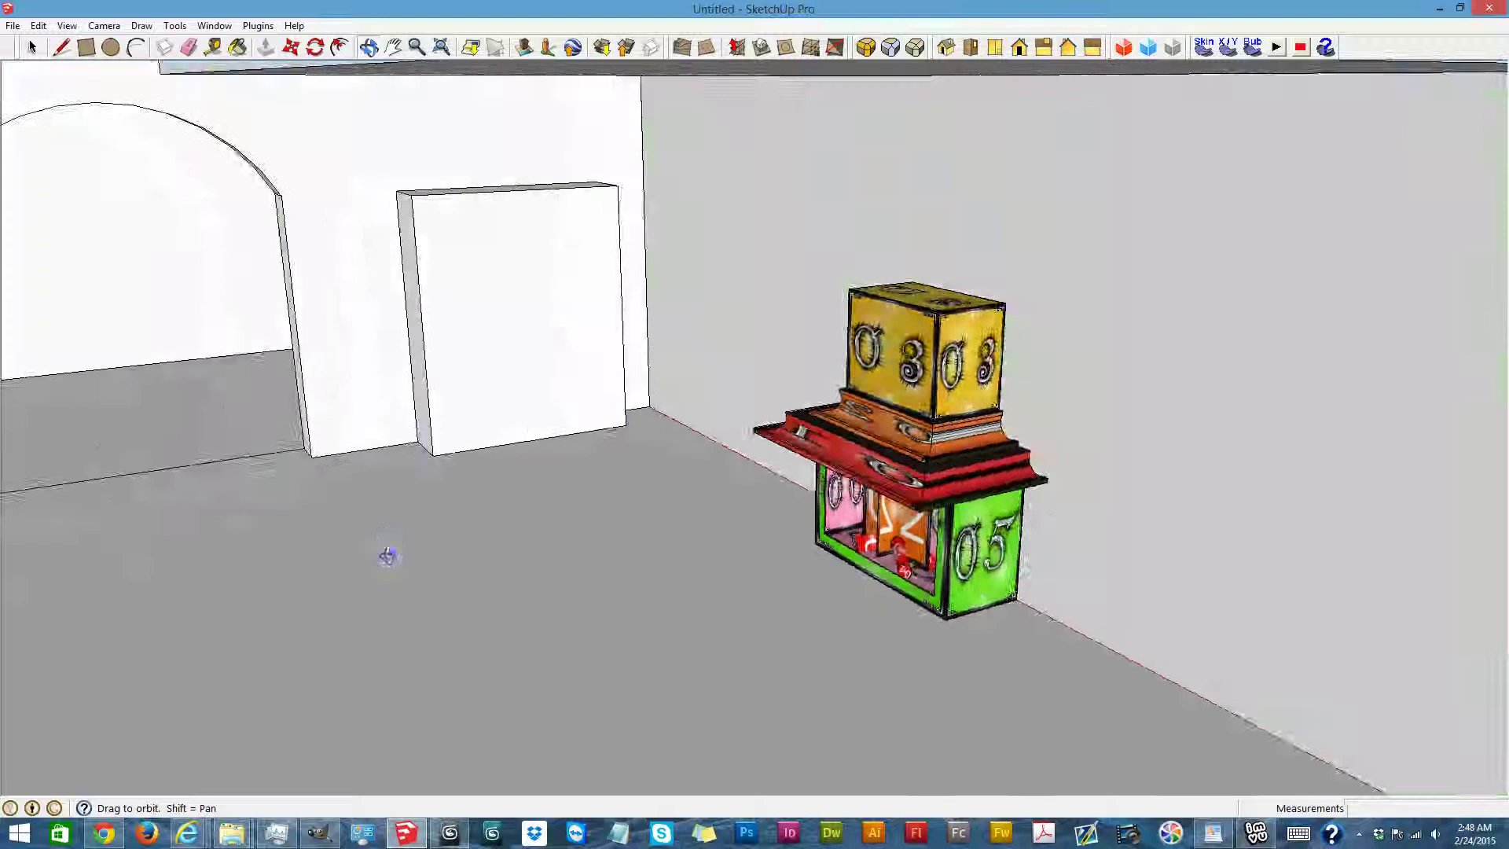
{"action": "left_click_drag", "start_coordinate": [380, 545], "coordinate": [410, 566]}
{"action": "left_click_drag", "start_coordinate": [464, 657], "coordinate": [420, 588]}
{"action": "left_click_drag", "start_coordinate": [288, 617], "coordinate": [370, 620]}
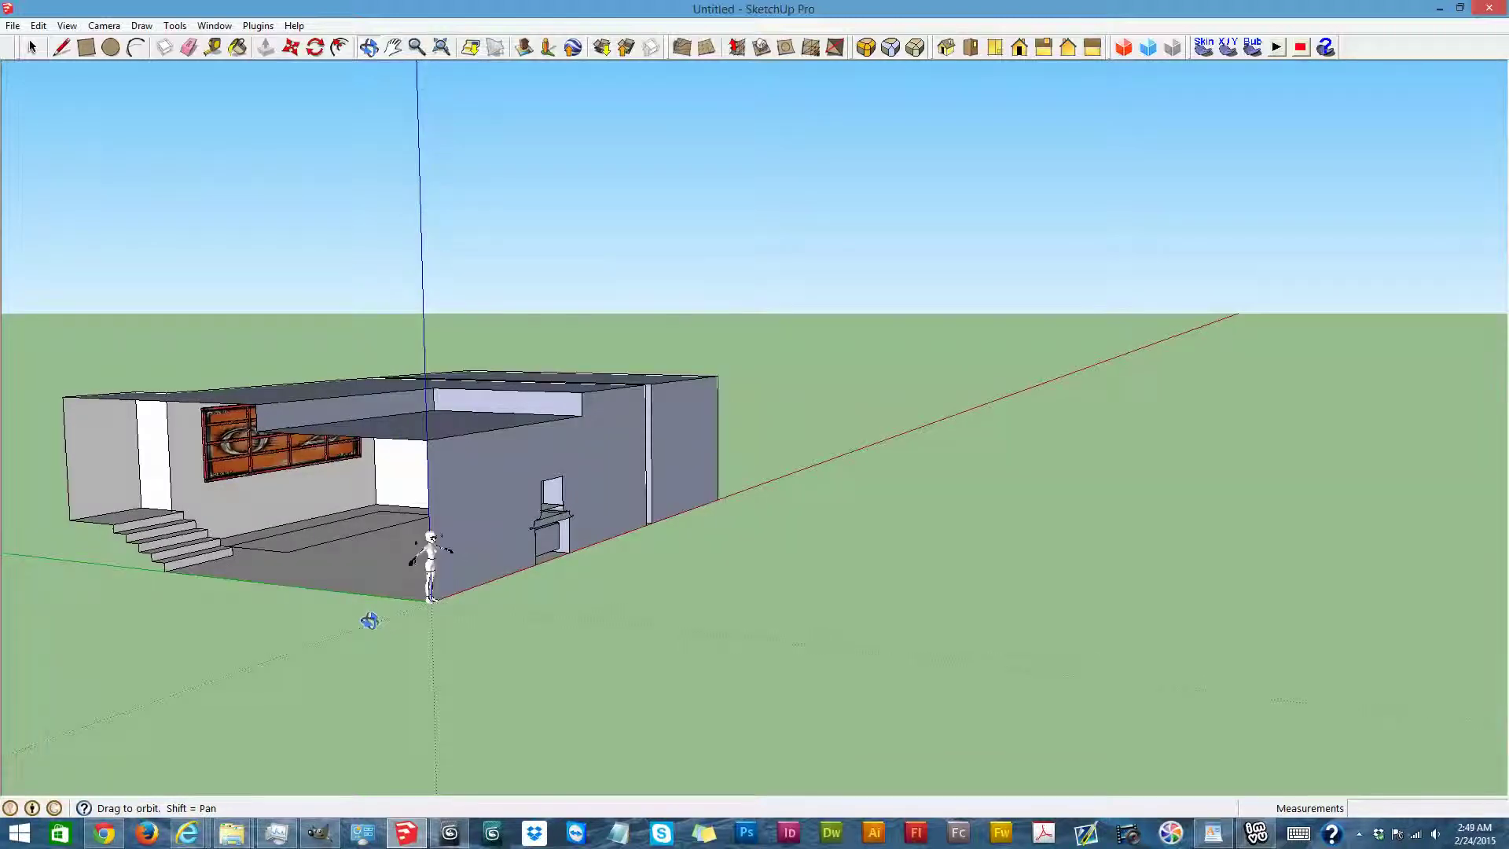
{"action": "left_click_drag", "start_coordinate": [370, 620], "coordinate": [246, 606]}
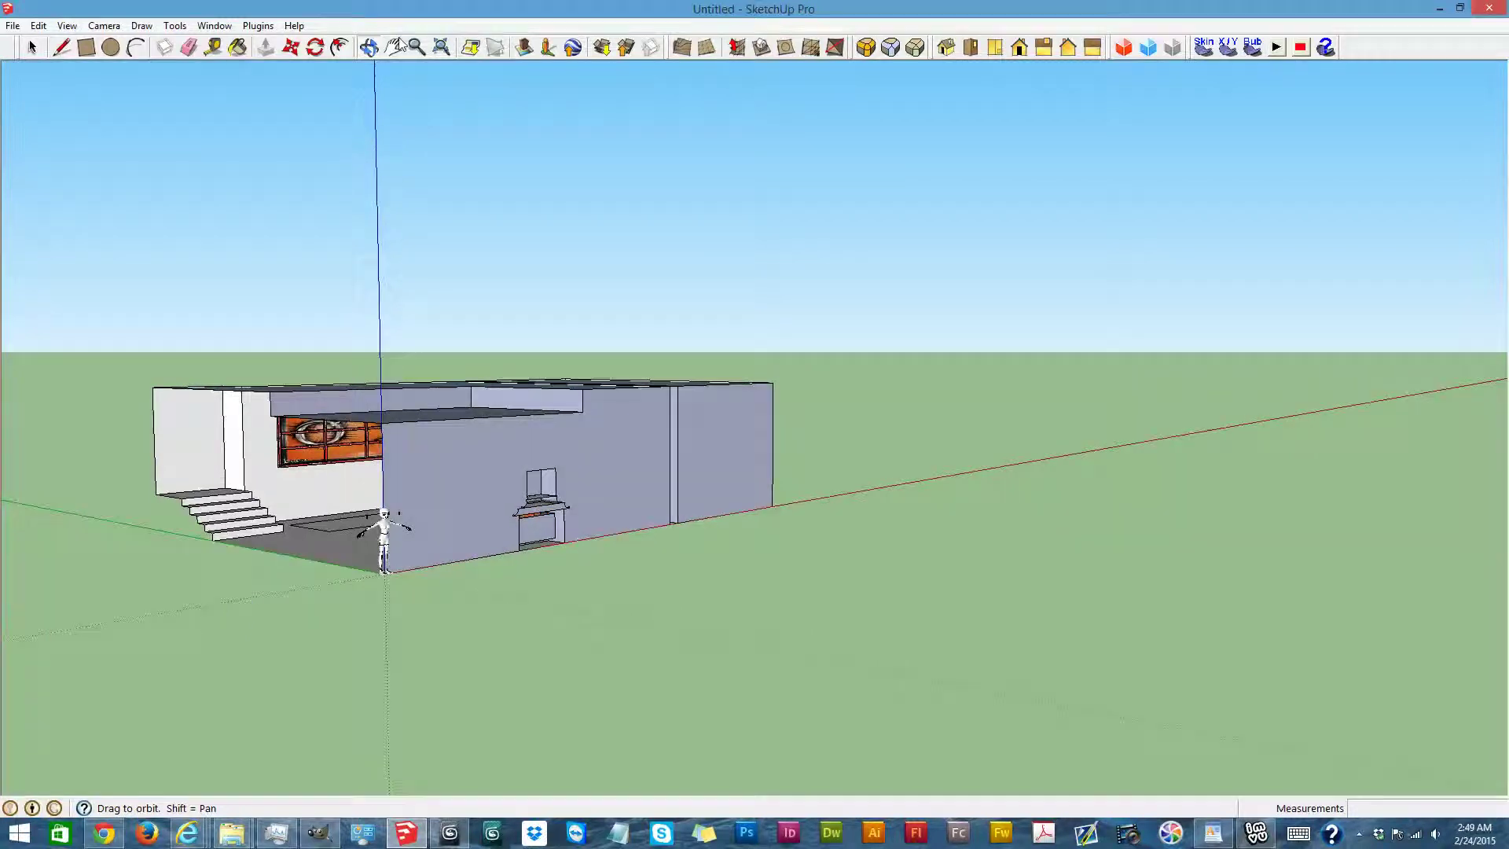
{"action": "left_click_drag", "start_coordinate": [210, 266], "coordinate": [370, 308]}
{"action": "scroll", "coordinate": [568, 560], "scroll_direction": "up", "scroll_amount": 3}
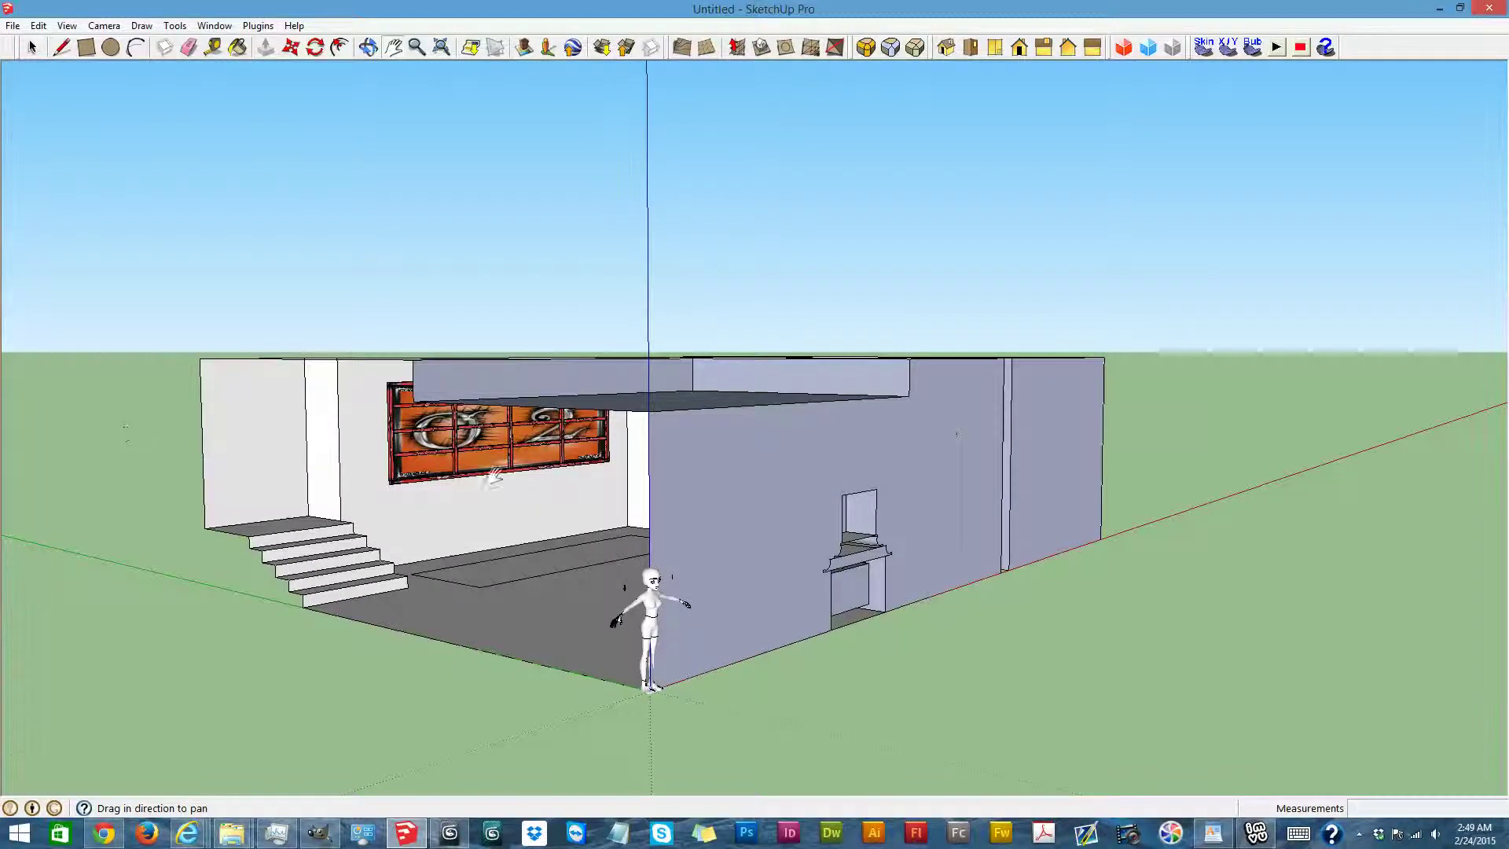
{"action": "scroll", "coordinate": [471, 516], "scroll_direction": "down", "scroll_amount": 3}
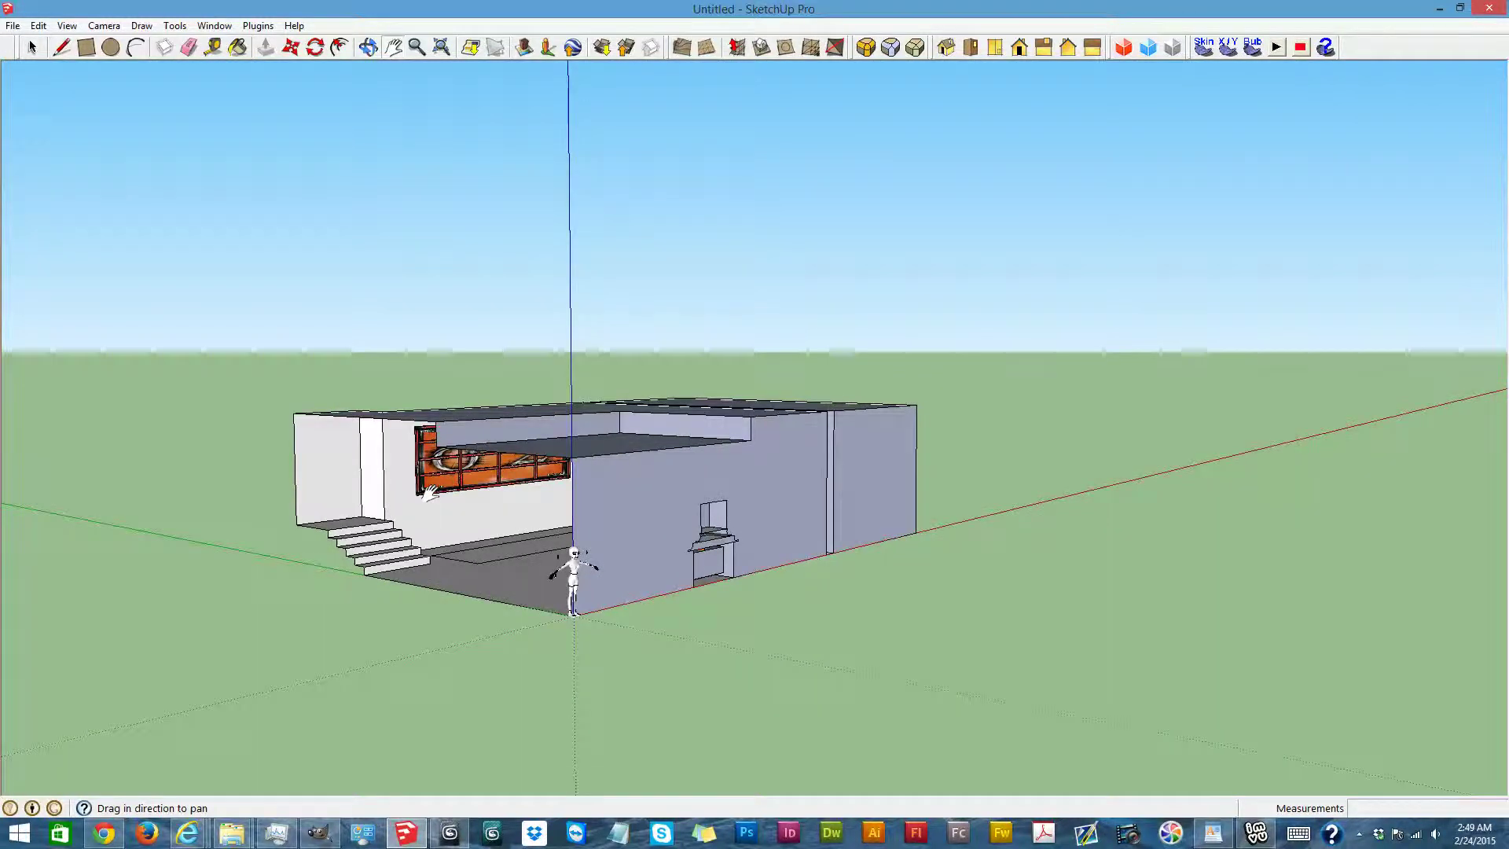